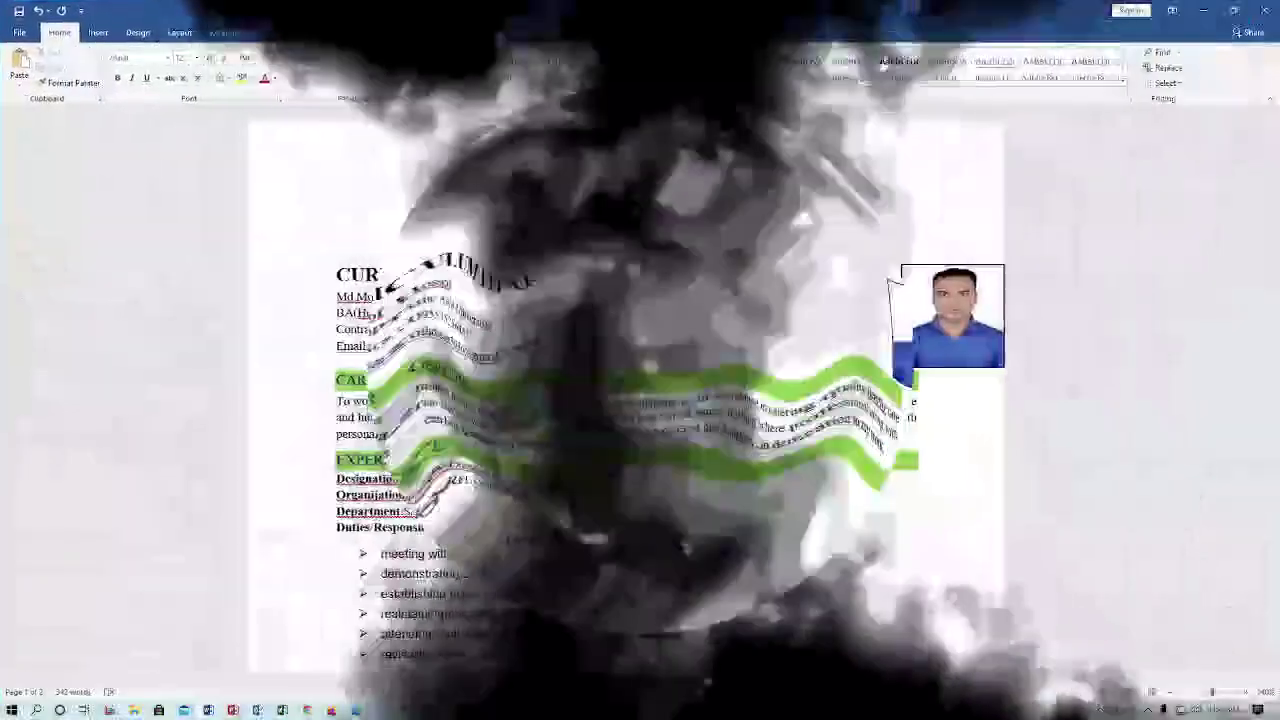
# Step: Look through the reference CV and save it
pyautogui.scroll(-3, 781, 570)
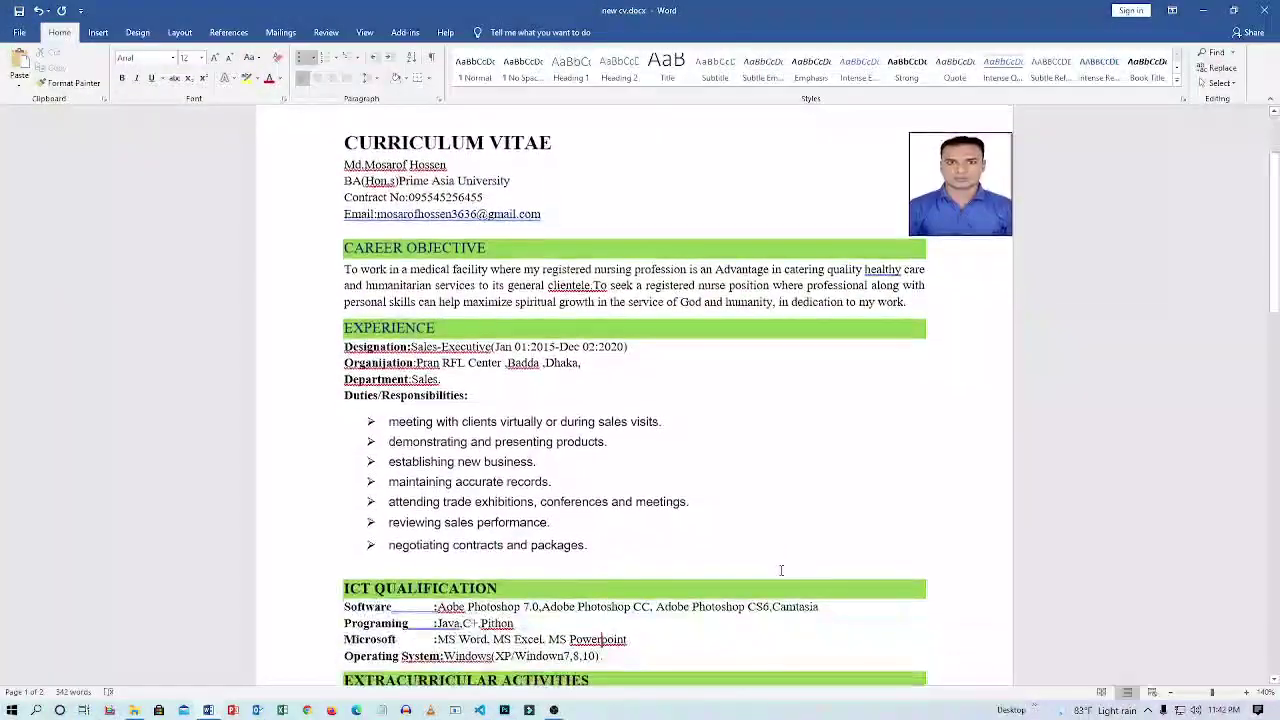
pyautogui.scroll(-3, 781, 570)
pyautogui.scroll(-2, 781, 570)
pyautogui.scroll(-4, 781, 570)
pyautogui.scroll(-4, 781, 570)
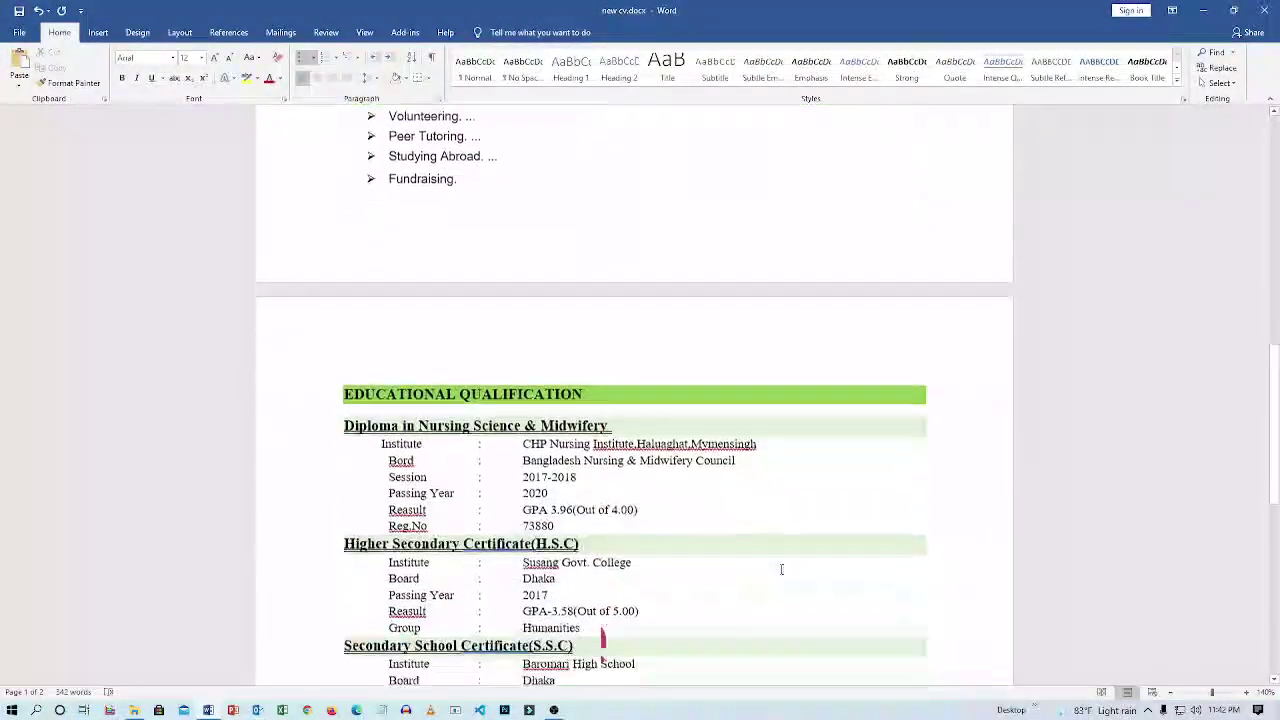
pyautogui.scroll(-1, 781, 570)
pyautogui.scroll(-3, 781, 570)
pyautogui.scroll(-3, 781, 570)
pyautogui.scroll(-4, 781, 568)
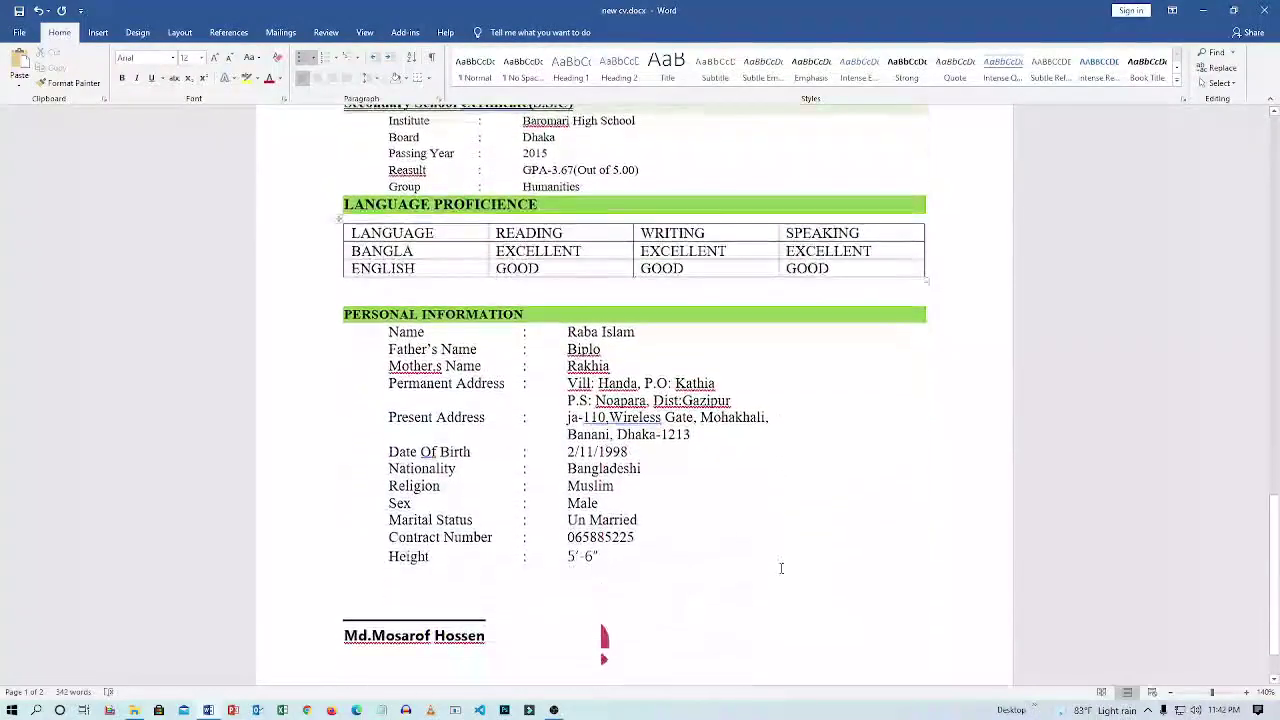
pyautogui.scroll(-1, 781, 568)
pyautogui.scroll(5, 779, 568)
pyautogui.scroll(3, 777, 568)
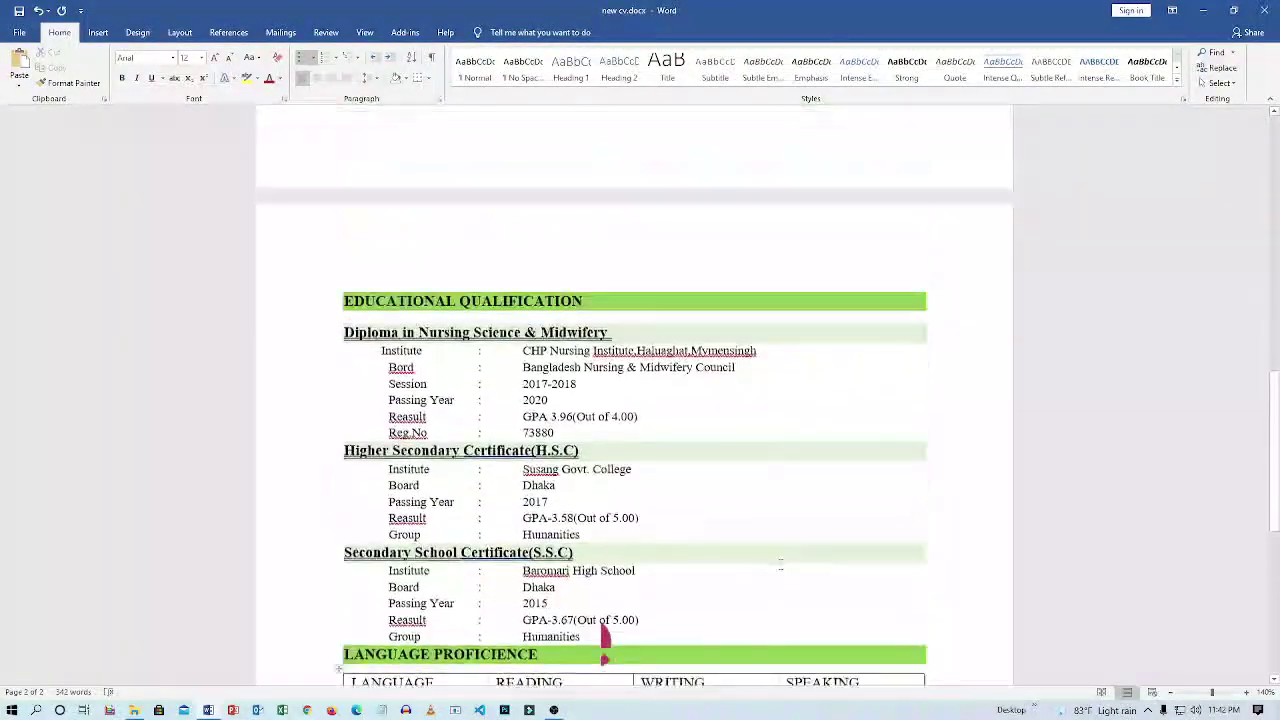
pyautogui.scroll(2, 778, 566)
pyautogui.scroll(4, 780, 563)
pyautogui.scroll(4, 783, 559)
pyautogui.scroll(4, 783, 559)
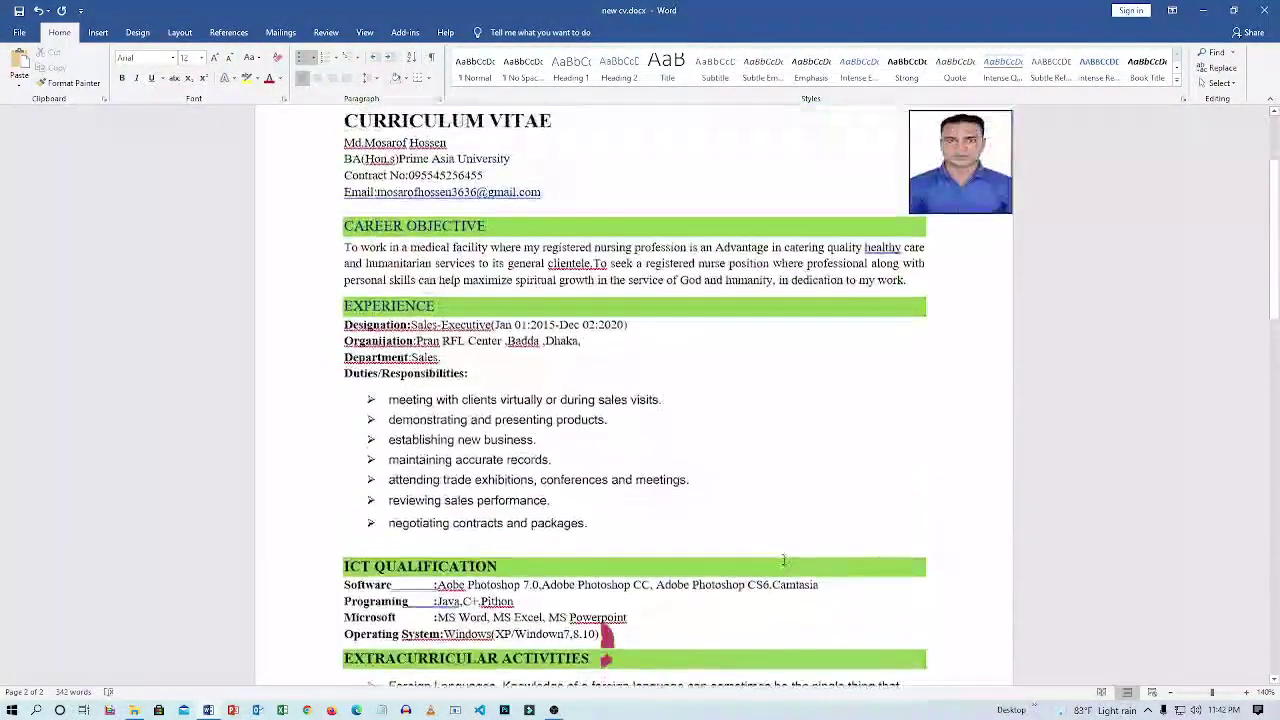
pyautogui.scroll(3, 783, 559)
pyautogui.scroll(-1, 783, 558)
pyautogui.scroll(-1, 783, 558)
pyautogui.scroll(-1, 783, 558)
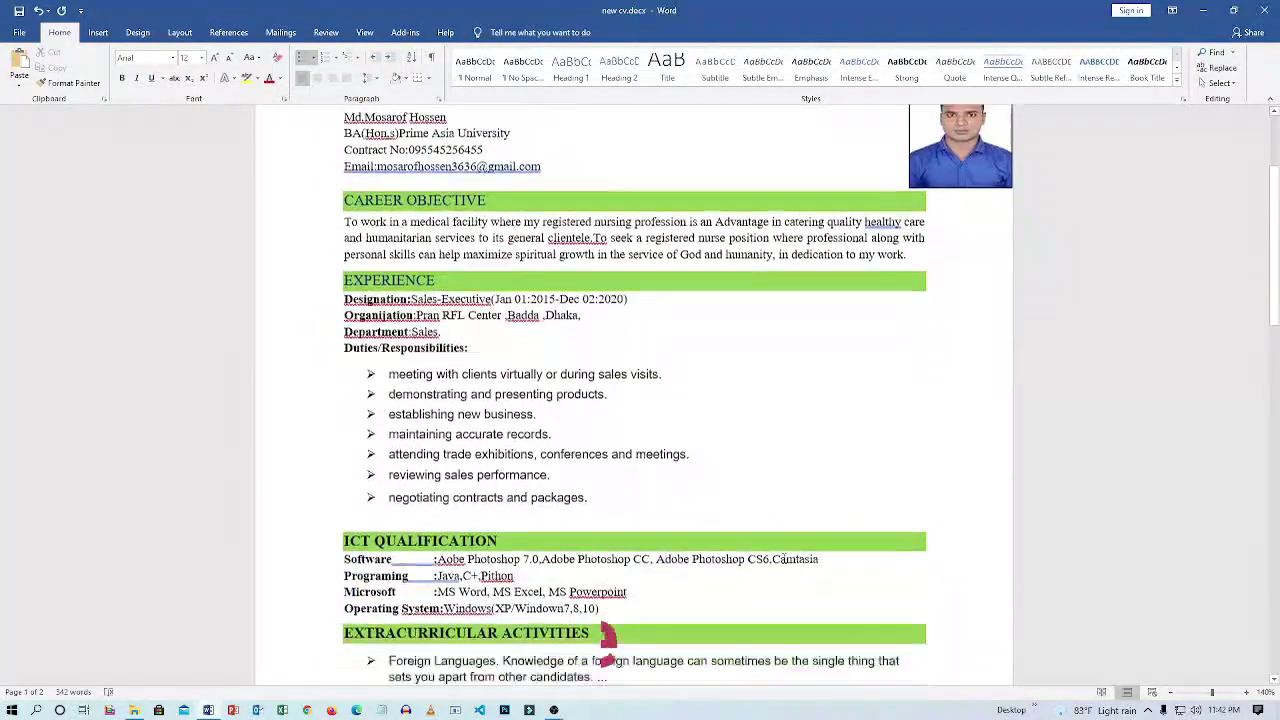
pyautogui.scroll(-5, 783, 558)
pyautogui.scroll(-3, 783, 558)
pyautogui.scroll(-3, 783, 558)
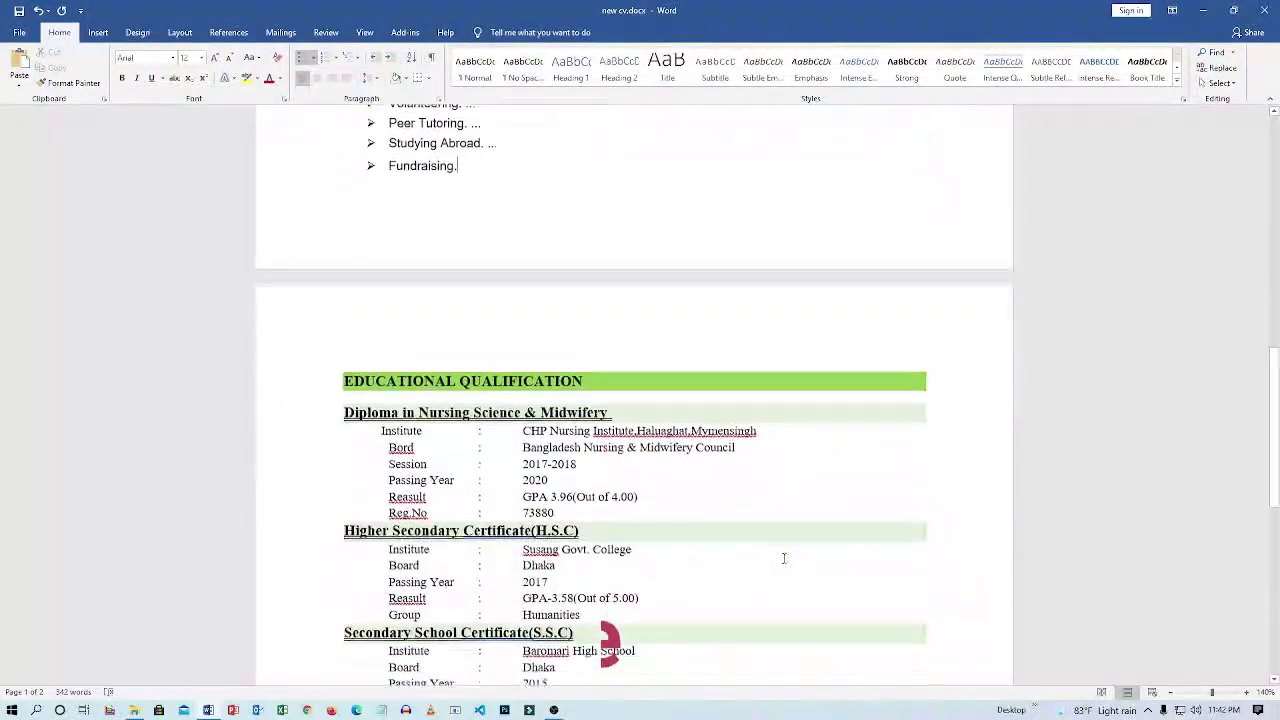
pyautogui.scroll(-2, 783, 558)
pyautogui.scroll(-2, 783, 557)
pyautogui.scroll(1, 761, 577)
pyautogui.scroll(3, 761, 577)
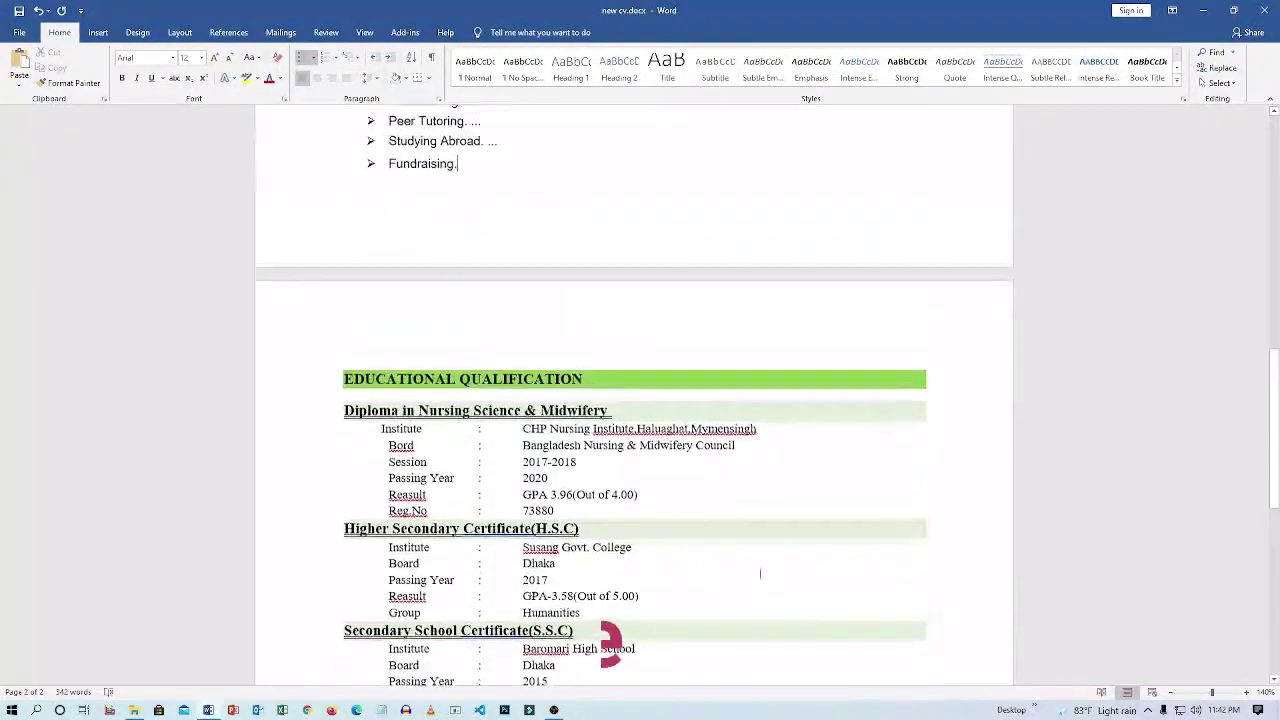
pyautogui.scroll(2, 761, 577)
pyautogui.scroll(4, 760, 570)
pyautogui.scroll(3, 761, 577)
pyautogui.scroll(3, 612, 645)
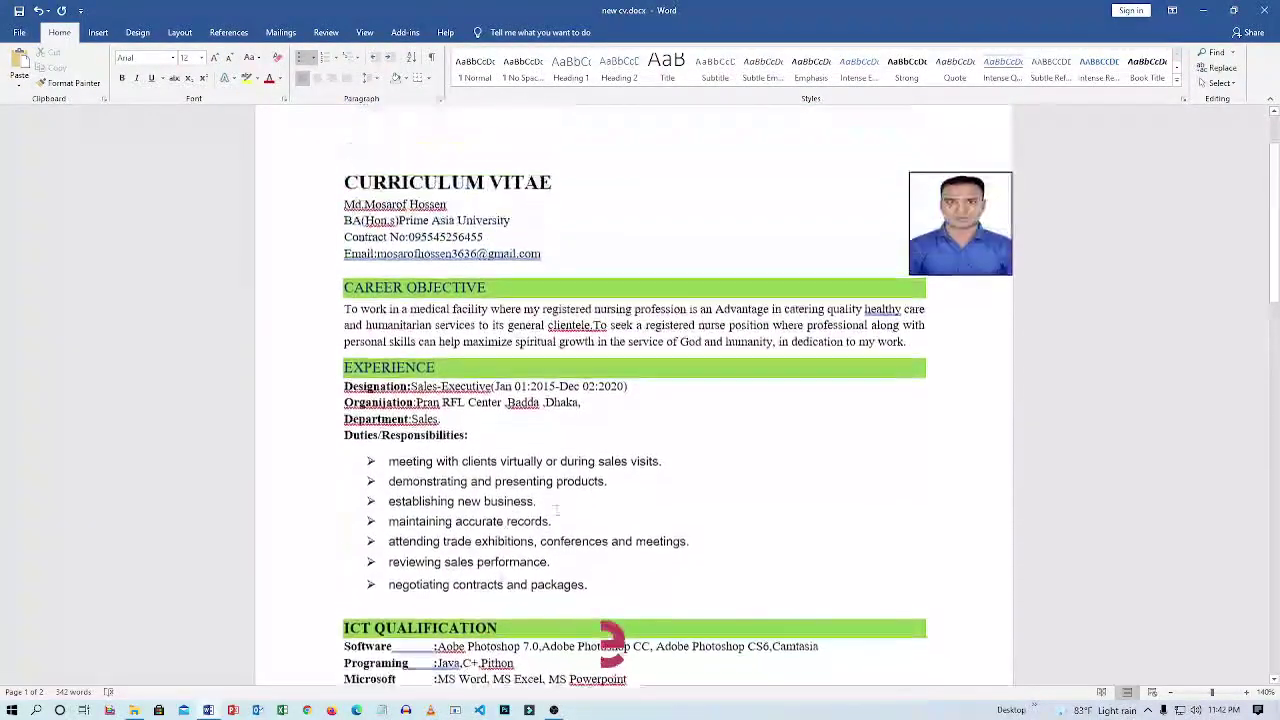
pyautogui.scroll(-1, 612, 645)
pyautogui.scroll(-1, 613, 645)
pyautogui.scroll(-2, 613, 645)
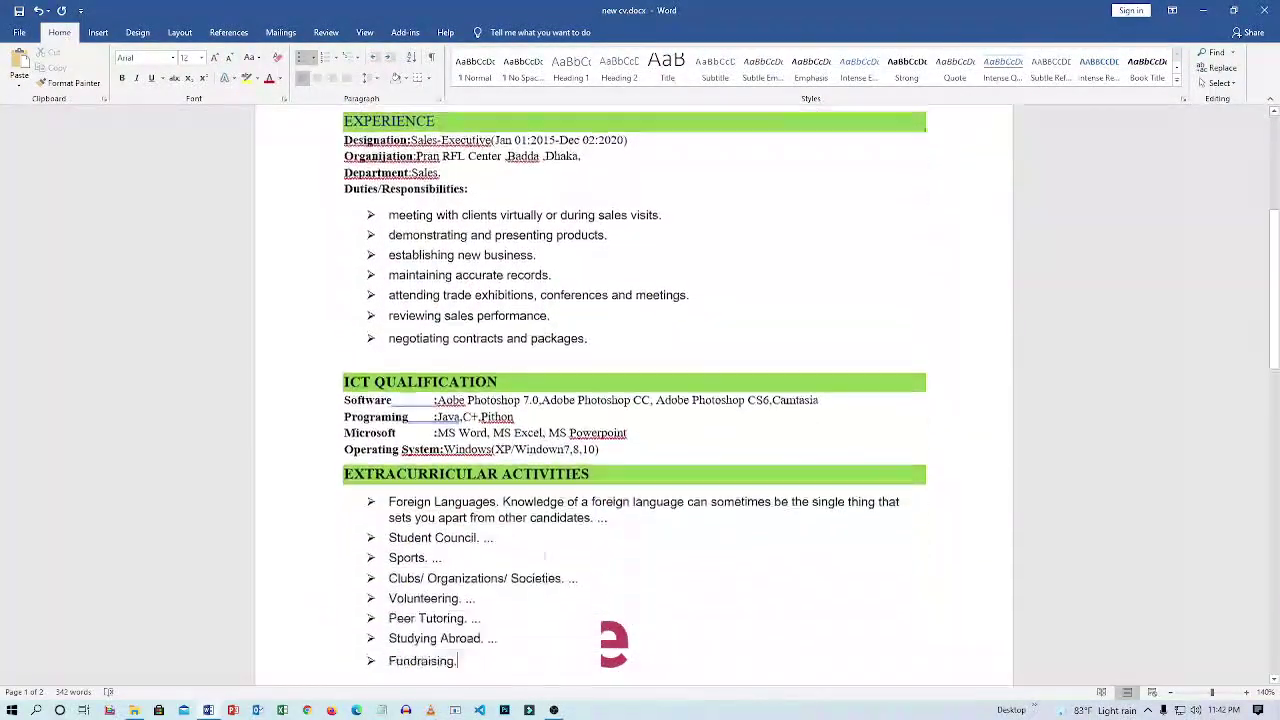
pyautogui.scroll(-2, 613, 645)
pyautogui.scroll(-4, 613, 645)
pyautogui.scroll(-3, 614, 643)
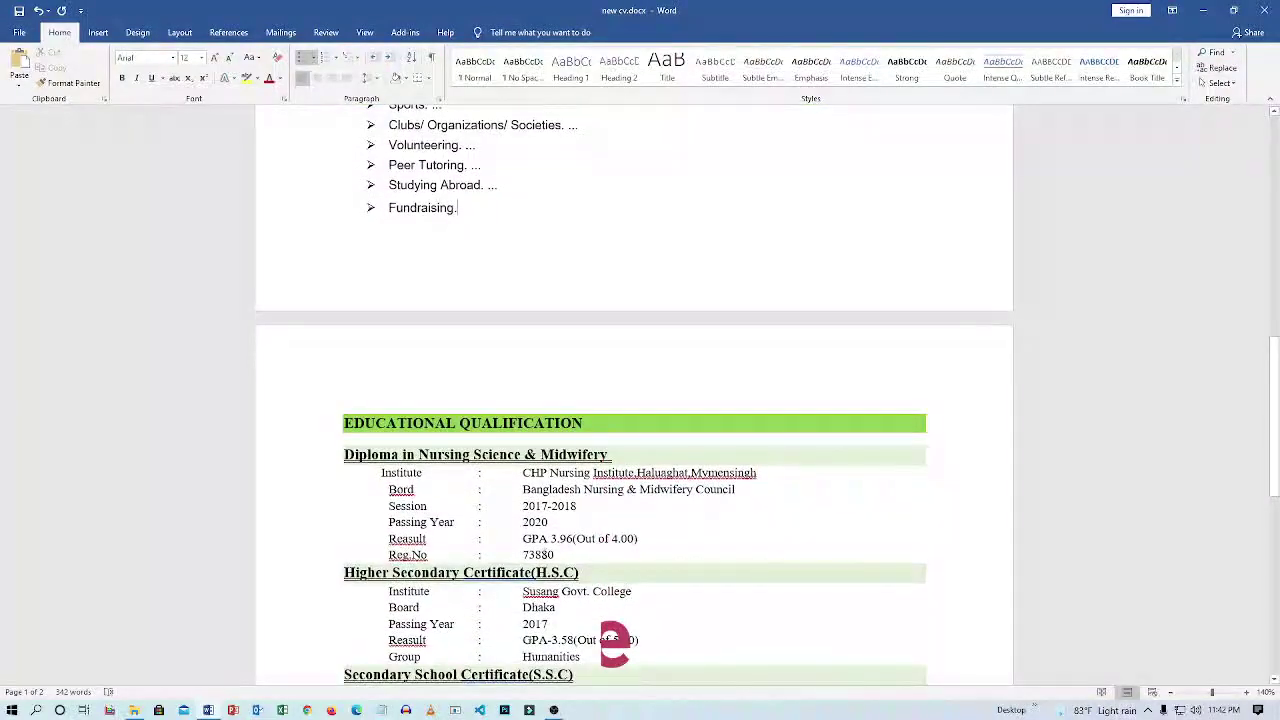
pyautogui.scroll(-3, 615, 640)
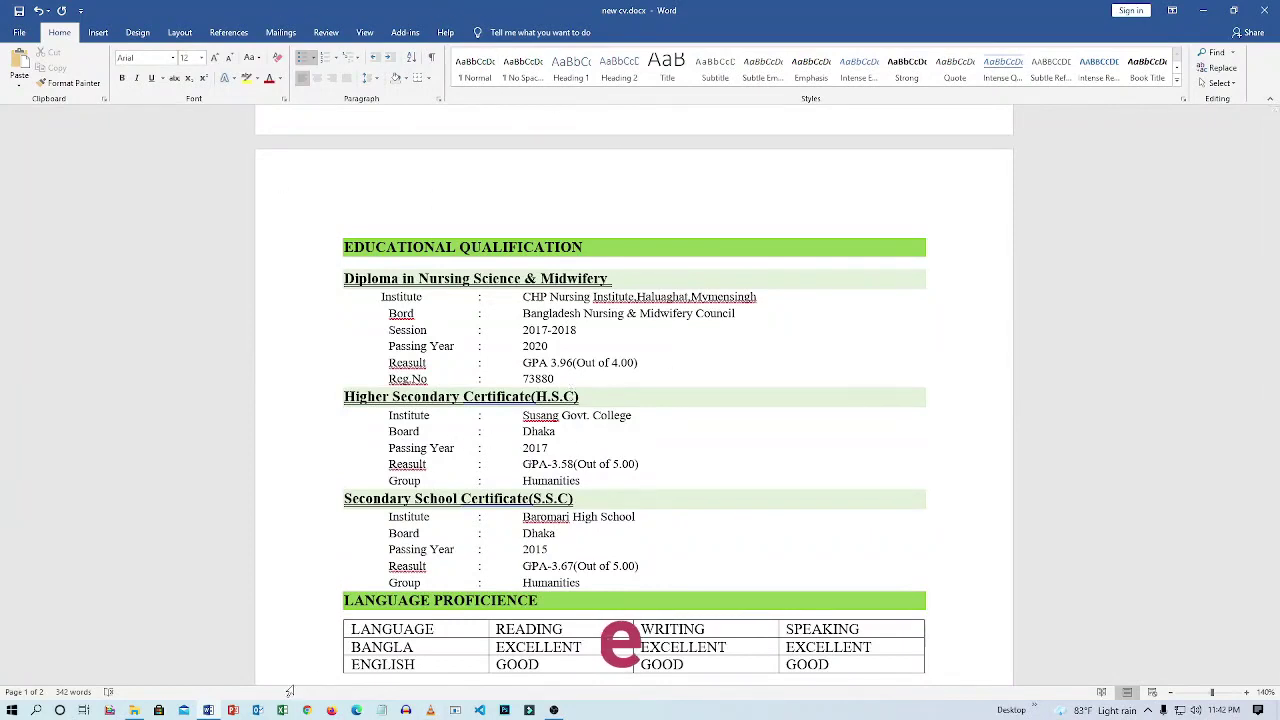
pyautogui.click(18, 33)
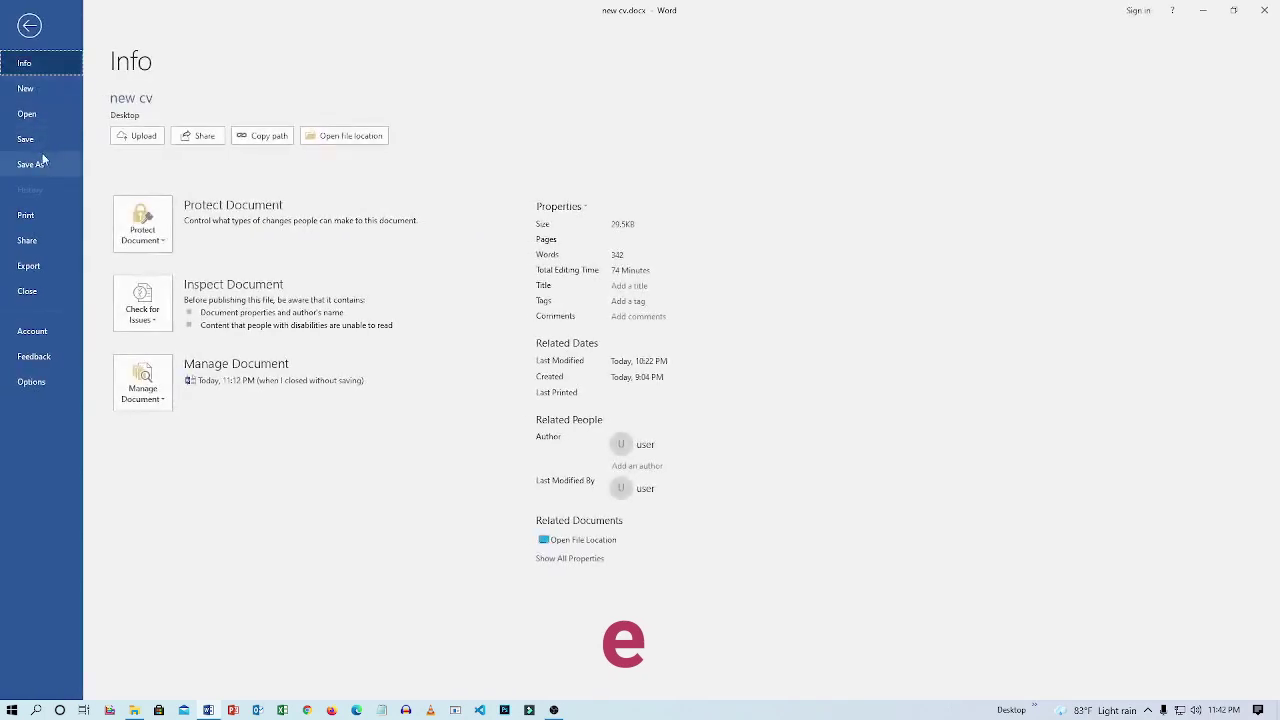
pyautogui.click(36, 138)
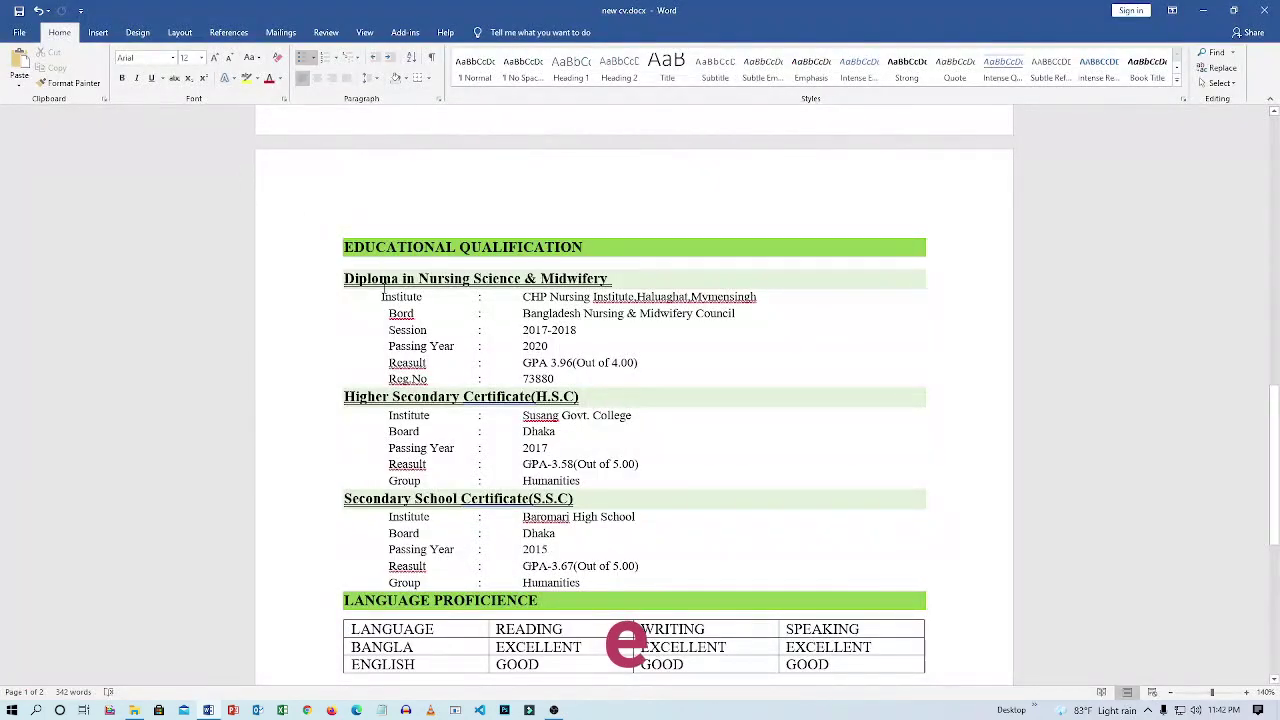
# Step: Create a new blank Word document
pyautogui.click(19, 33)
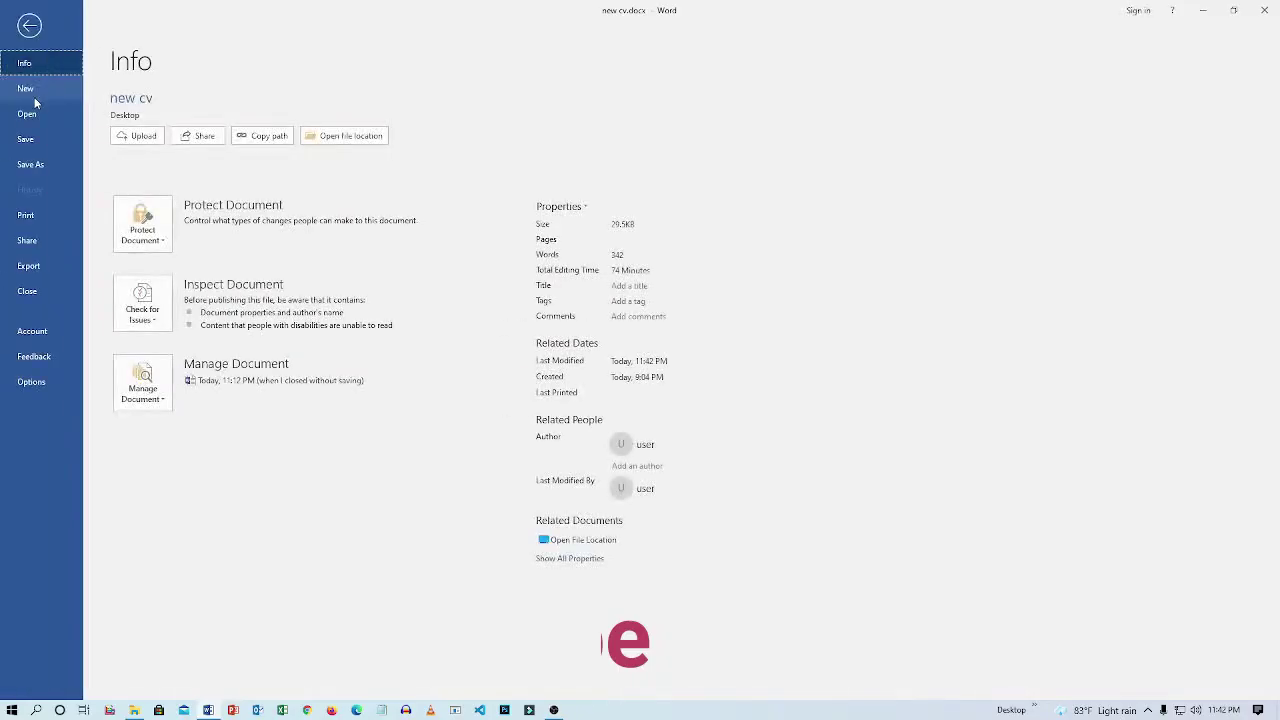
pyautogui.click(27, 88)
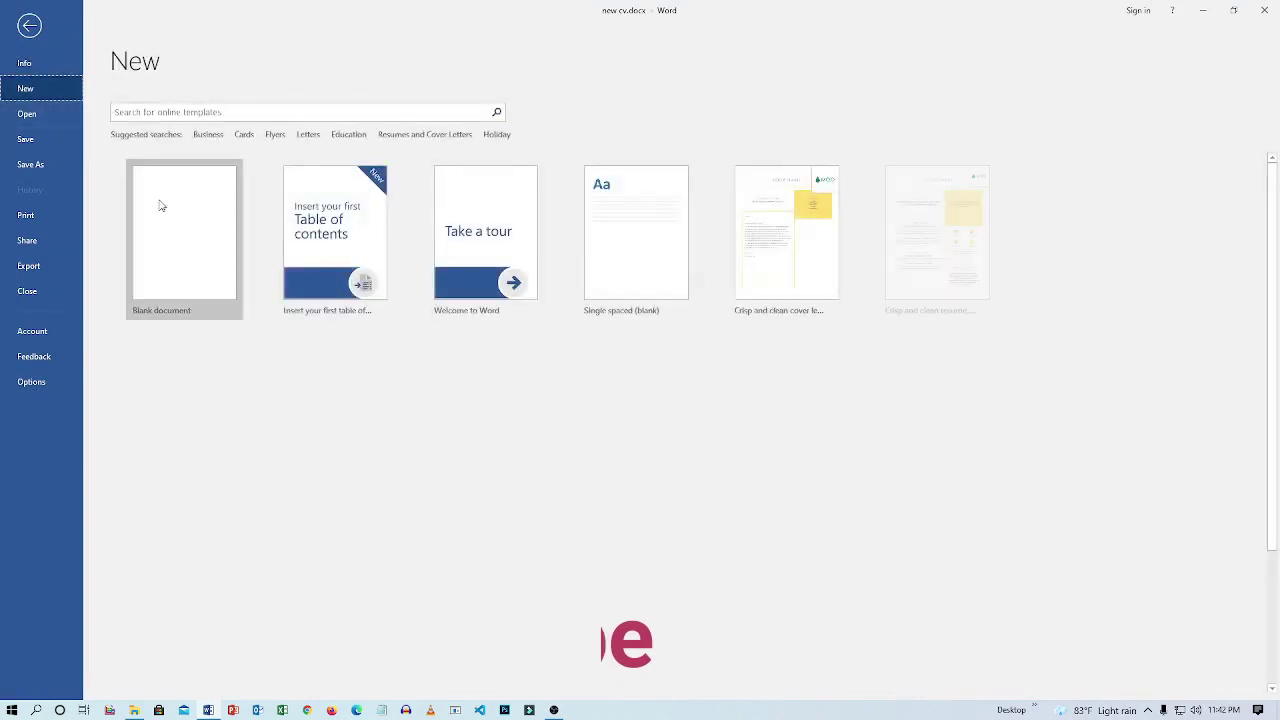
pyautogui.click(177, 260)
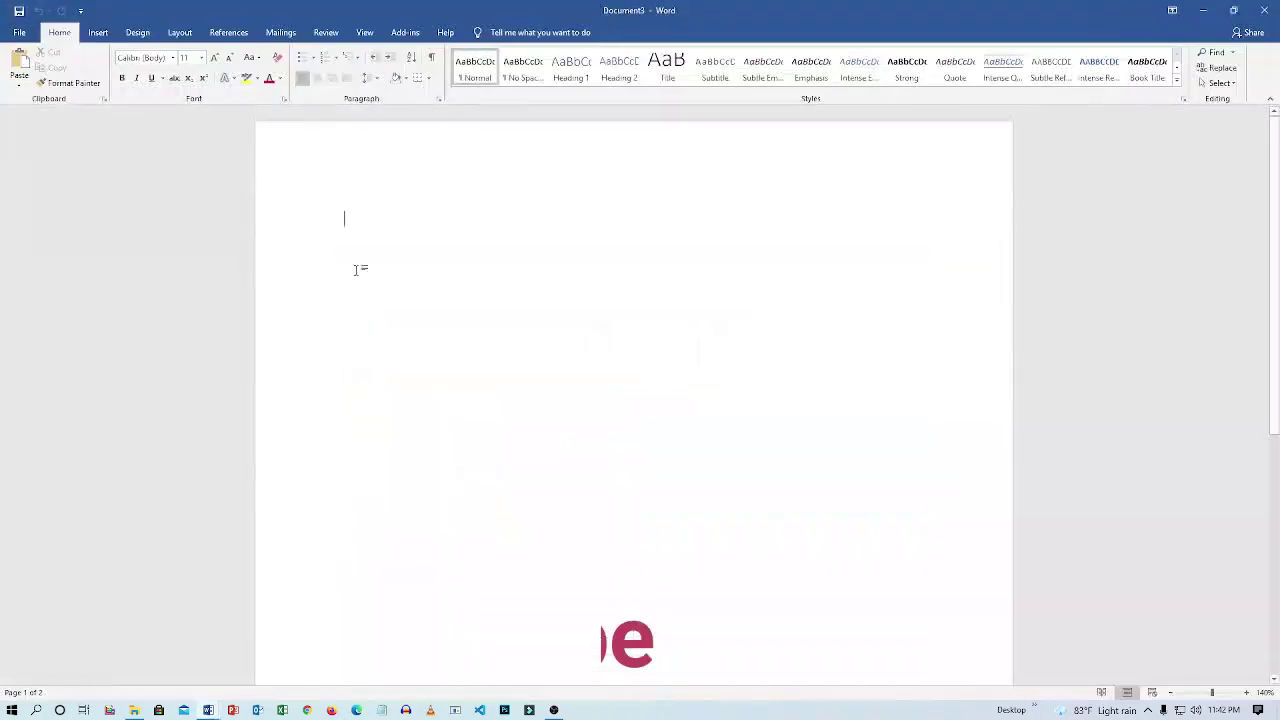
# Step: Save the new document to the Desktop as CV TUTORIAL.docx
pyautogui.click(17, 33)
pyautogui.click(35, 140)
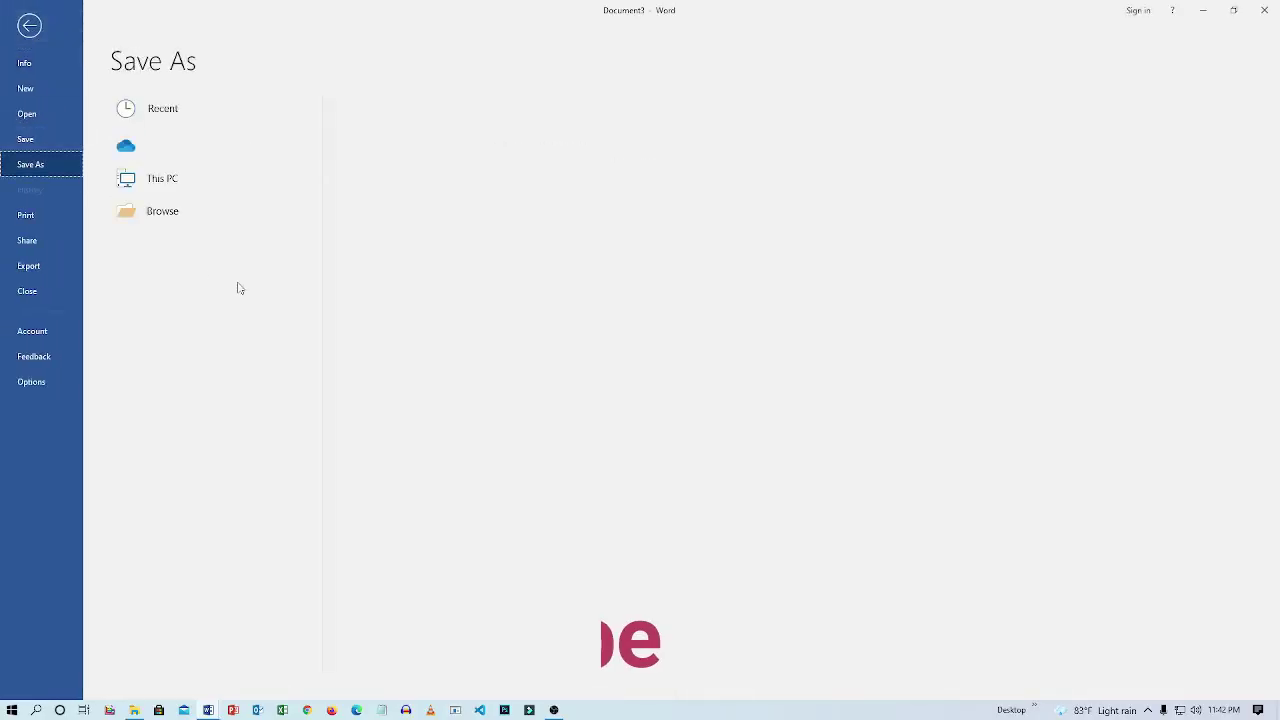
pyautogui.click(417, 157)
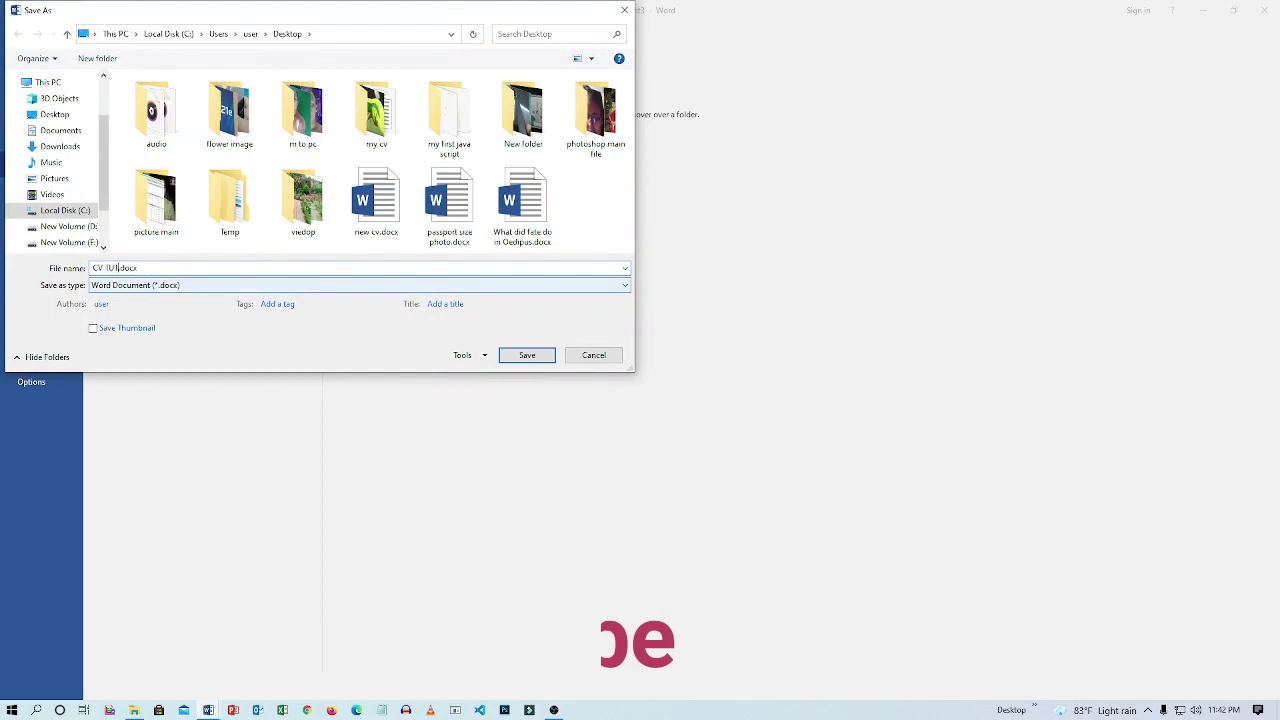
pyautogui.press('Return')
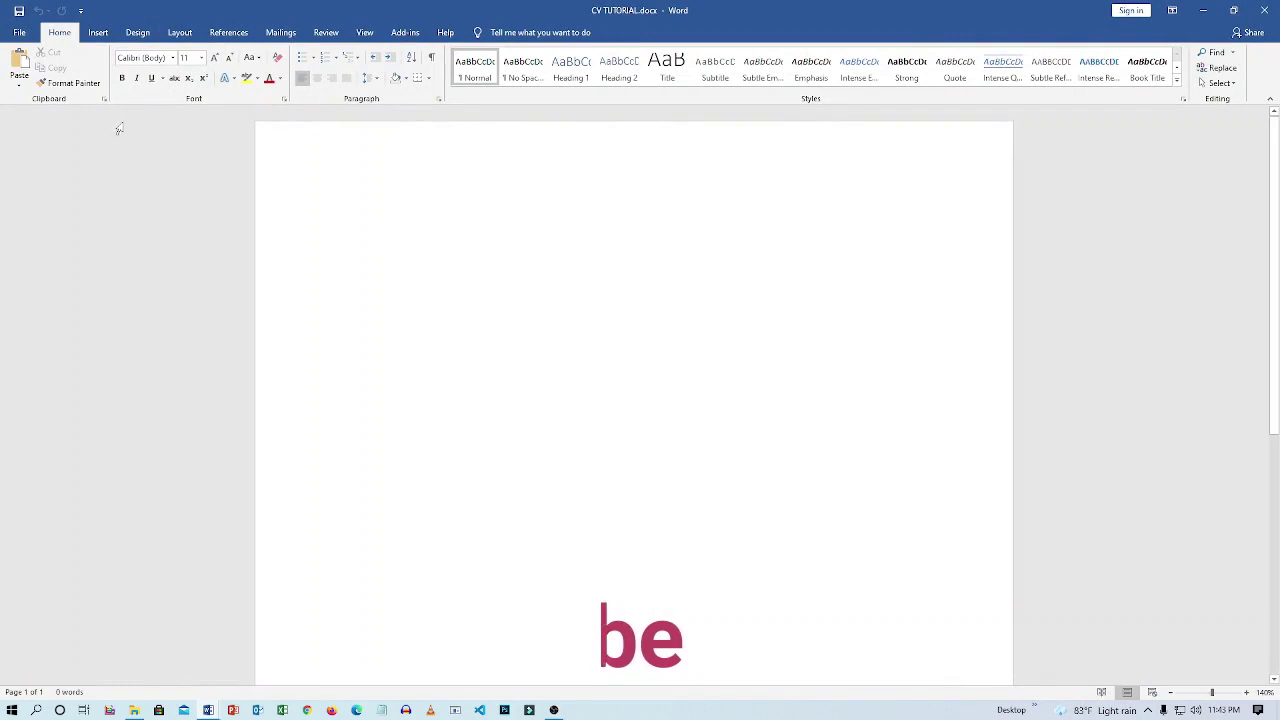
# Step: Apply Normal 1-inch page margins to the document
pyautogui.click(179, 32)
pyautogui.click(21, 80)
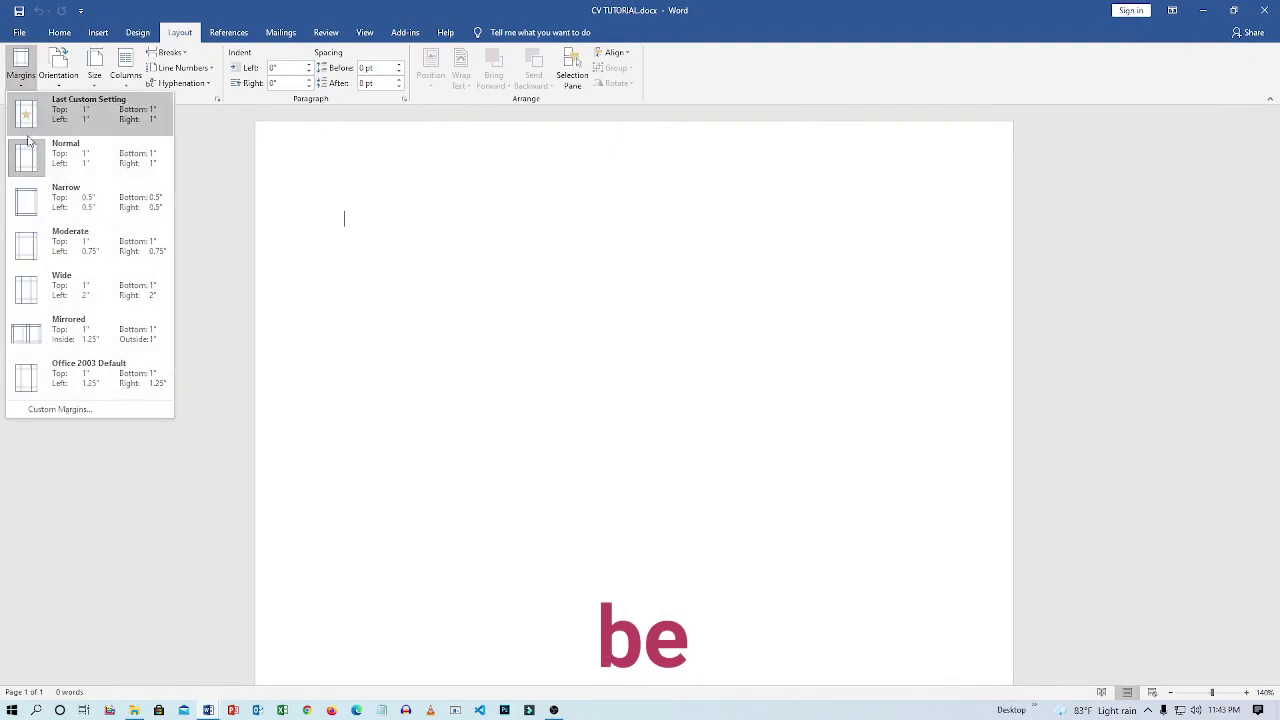
pyautogui.click(30, 155)
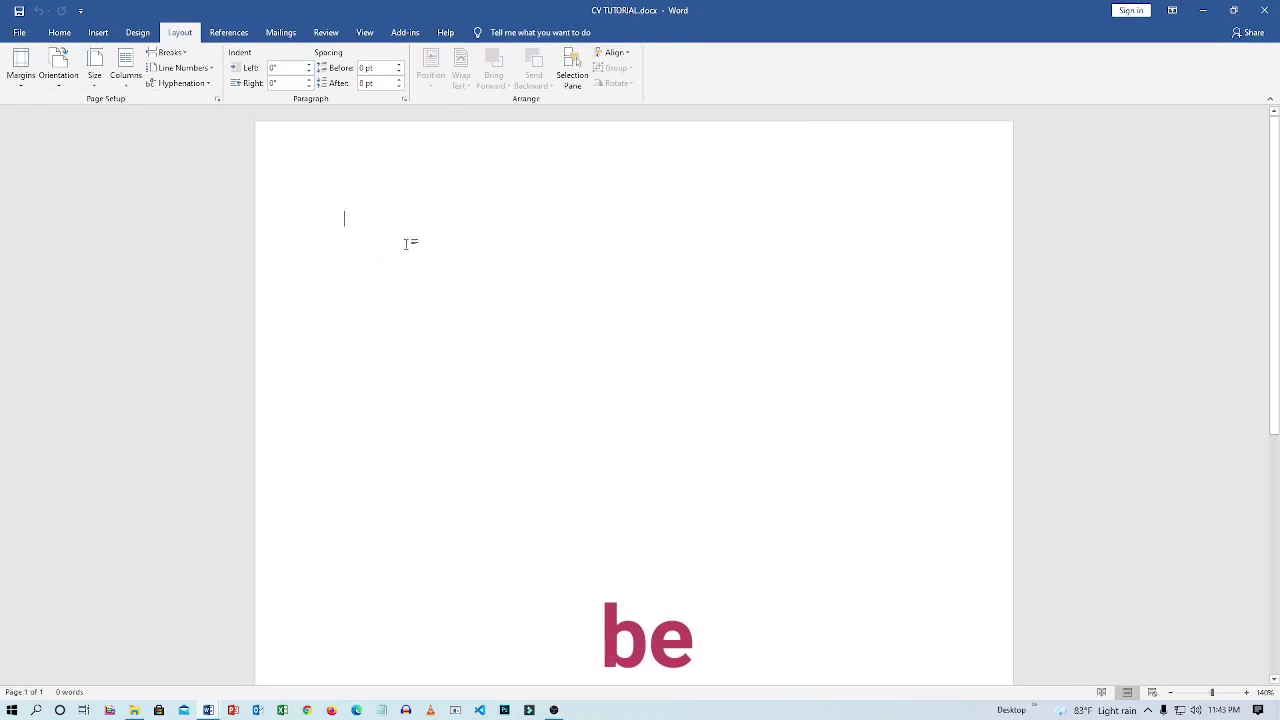
# Step: Set the font to Times New Roman and restore the window to a smaller size
pyautogui.click(60, 34)
pyautogui.click(172, 58)
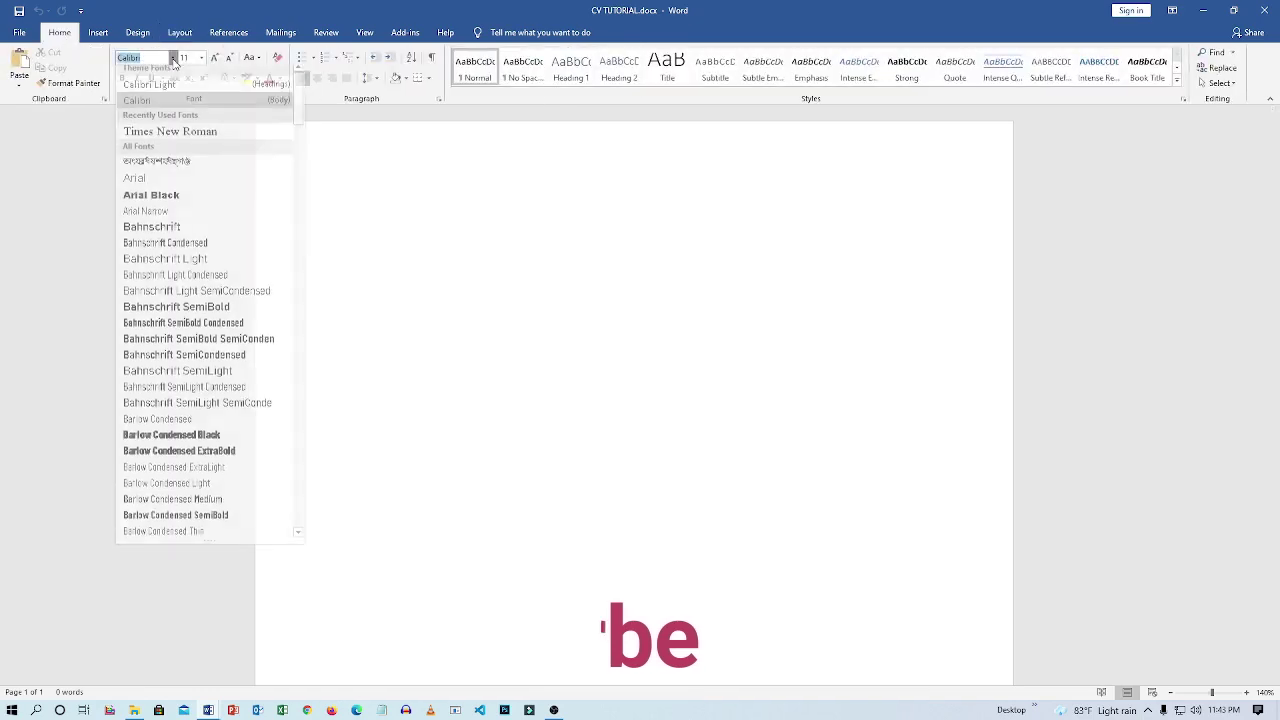
pyautogui.click(182, 139)
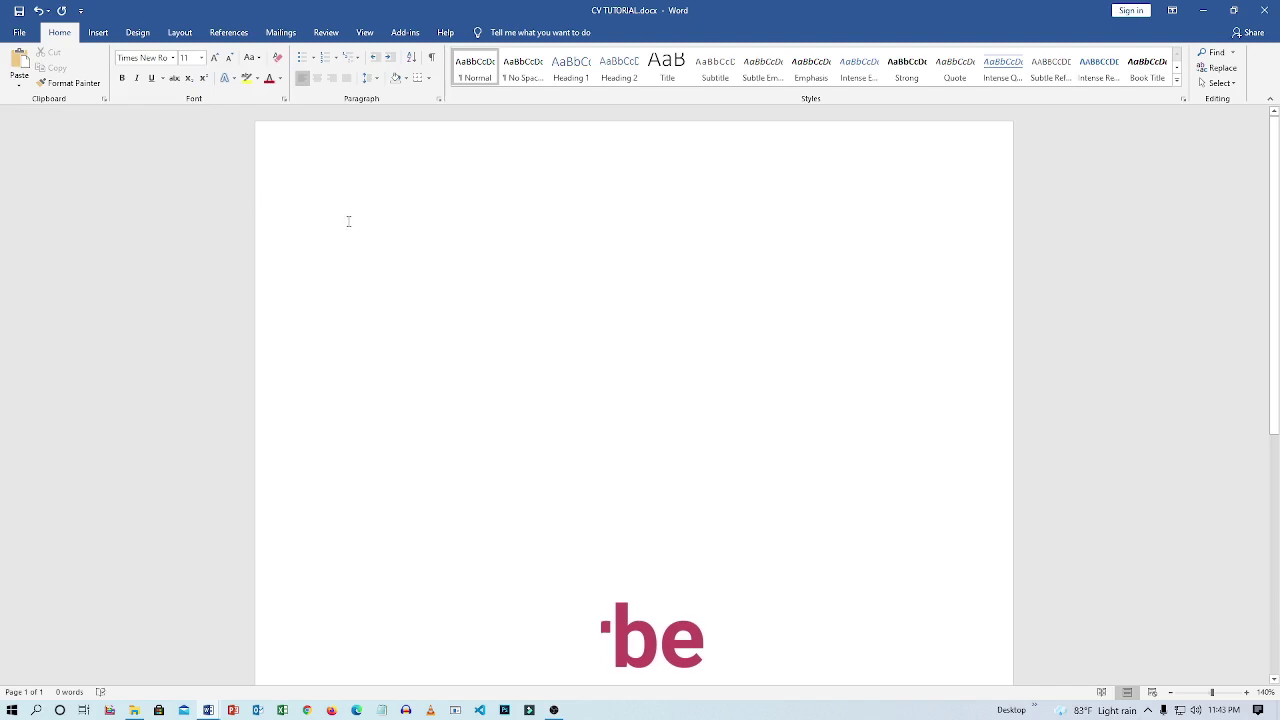
pyautogui.click(1245, 12)
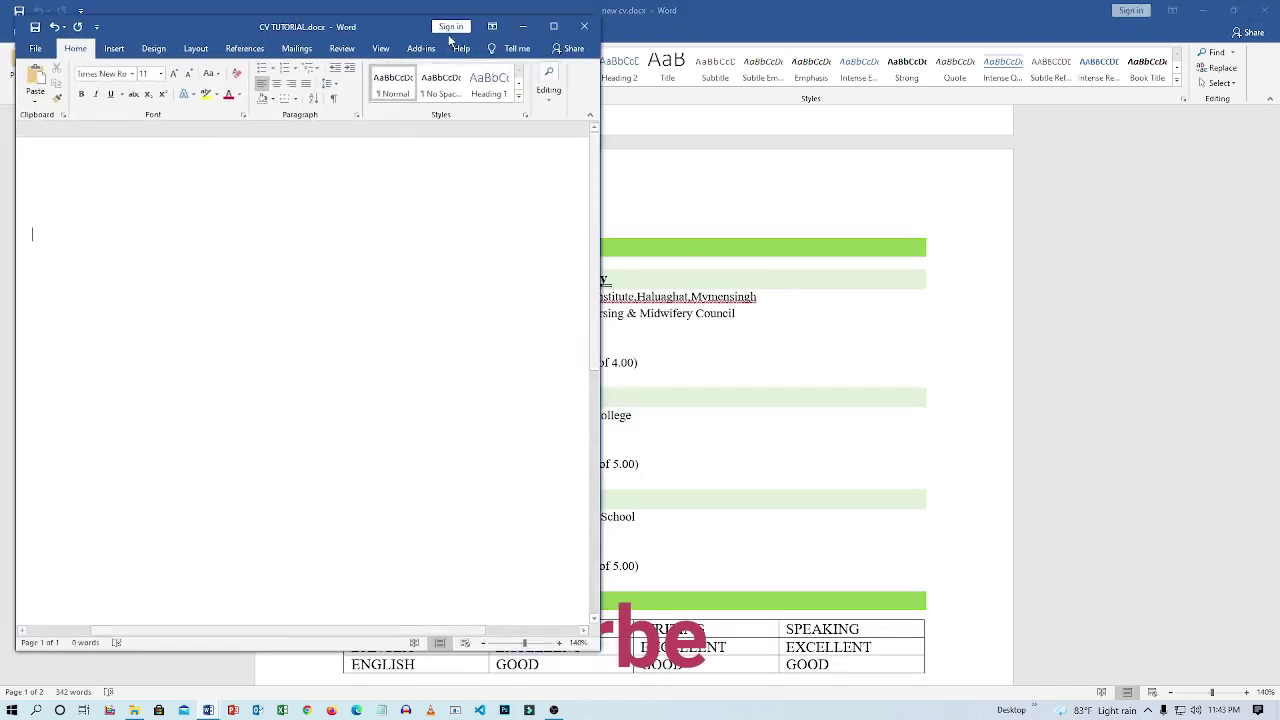
# Step: Tile the reference CV and CV TUTORIAL windows side by side, scrolled back to the top
pyautogui.moveTo(390, 27); pyautogui.dragTo(761, 33)
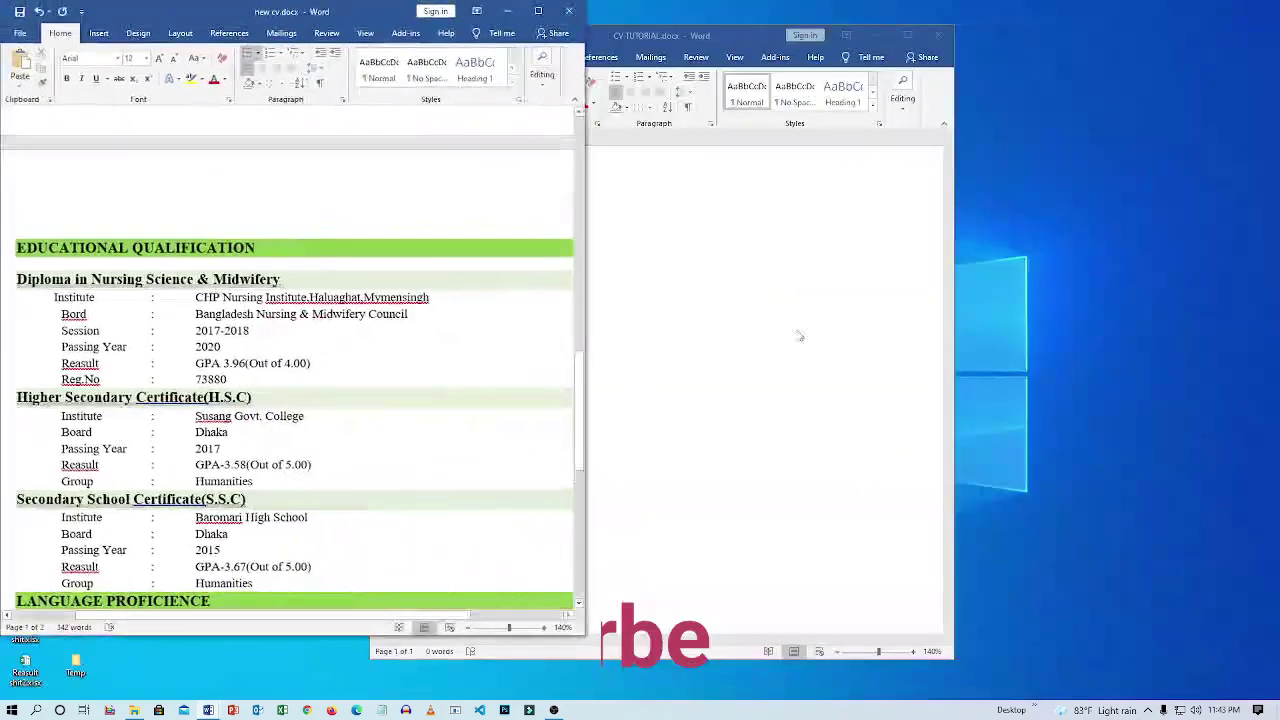
pyautogui.click(1234, 10)
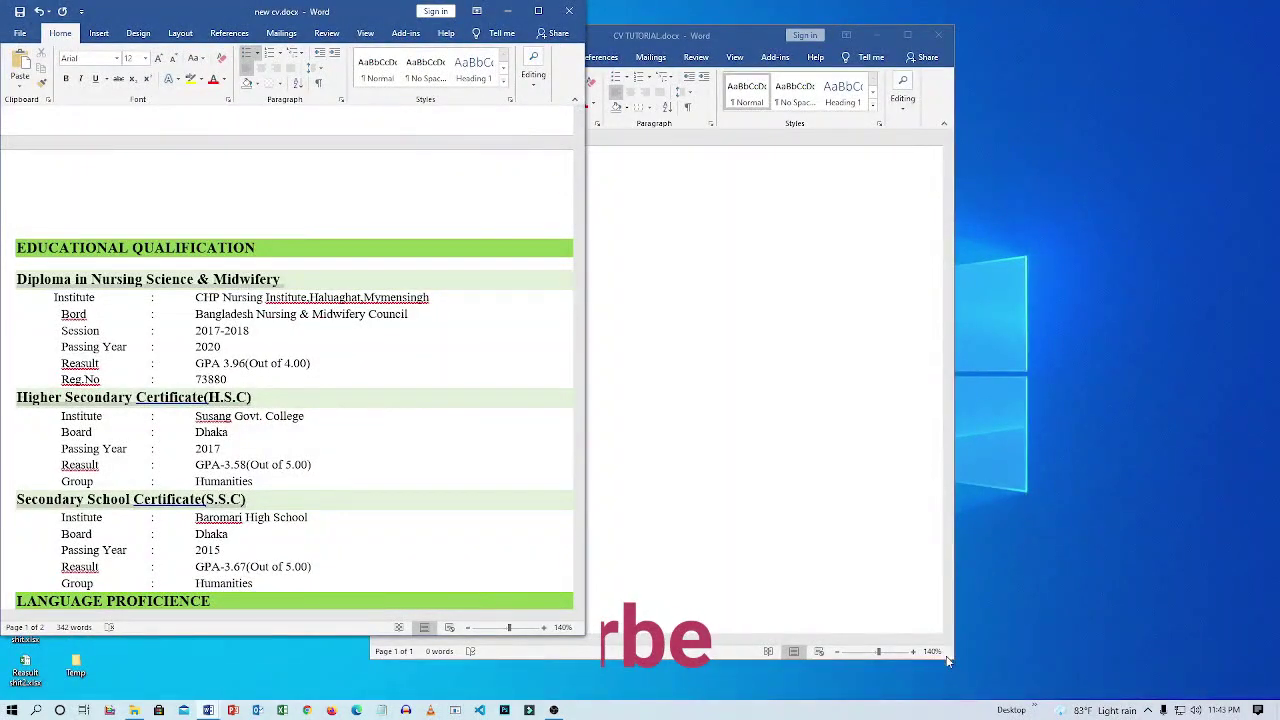
pyautogui.moveTo(955, 655); pyautogui.dragTo(974, 663)
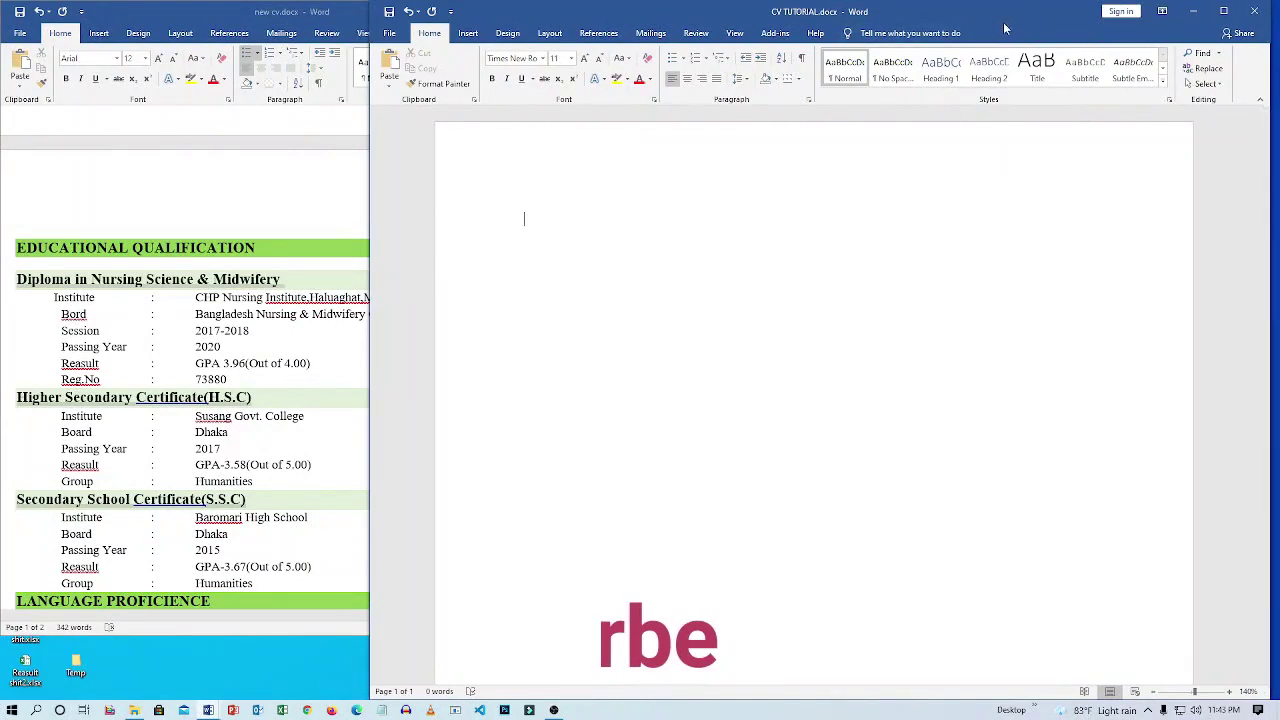
pyautogui.moveTo(1013, 23); pyautogui.dragTo(902, 13)
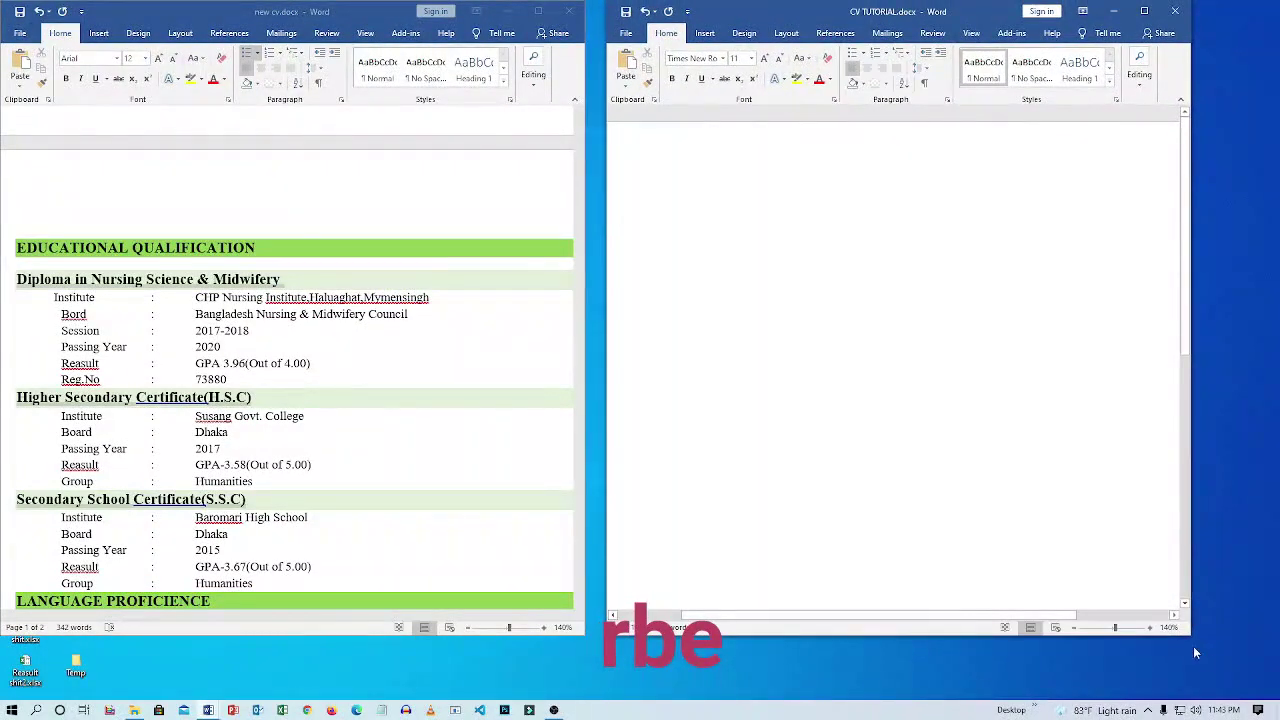
pyautogui.moveTo(1190, 638); pyautogui.dragTo(1247, 693)
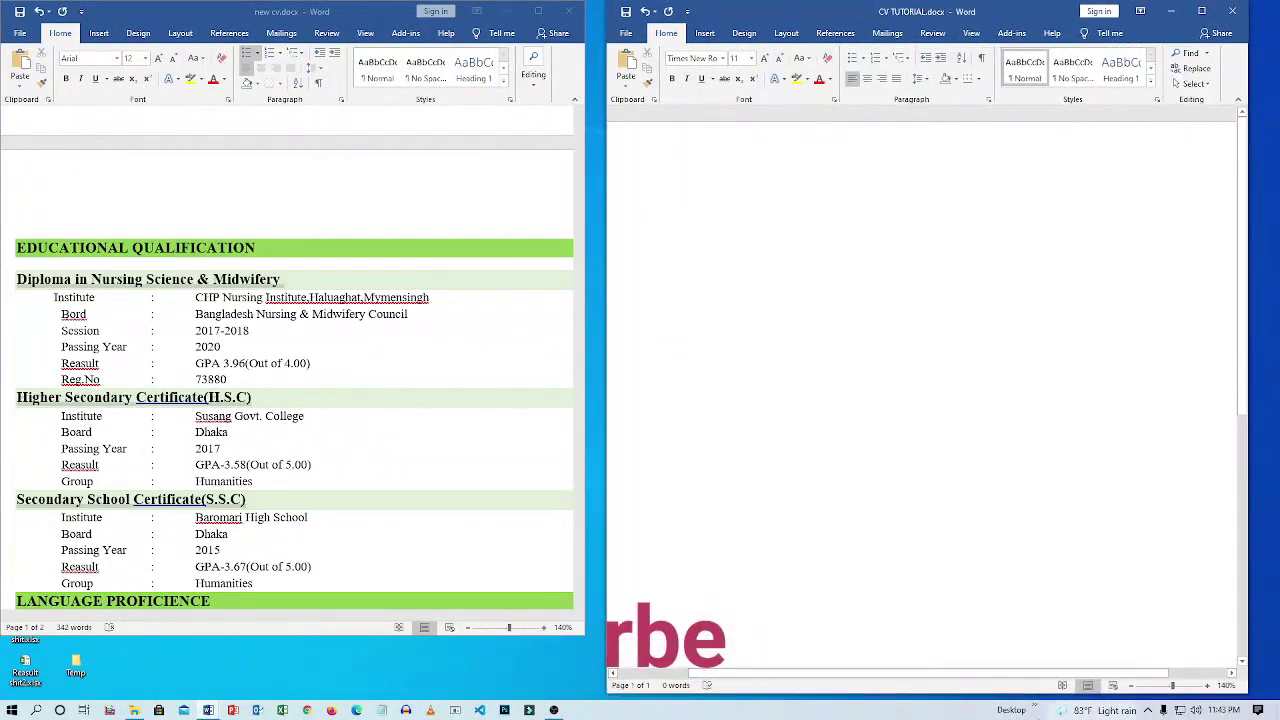
pyautogui.moveTo(594, 655); pyautogui.dragTo(588, 690)
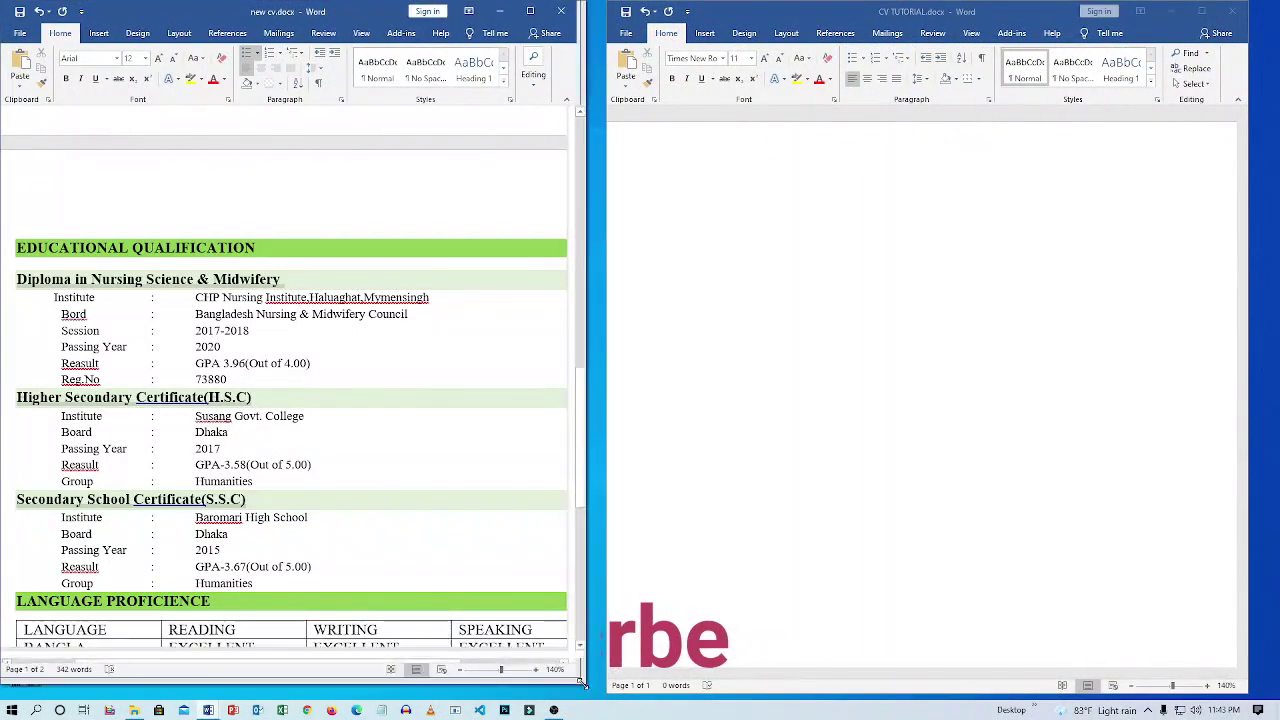
pyautogui.click(801, 683)
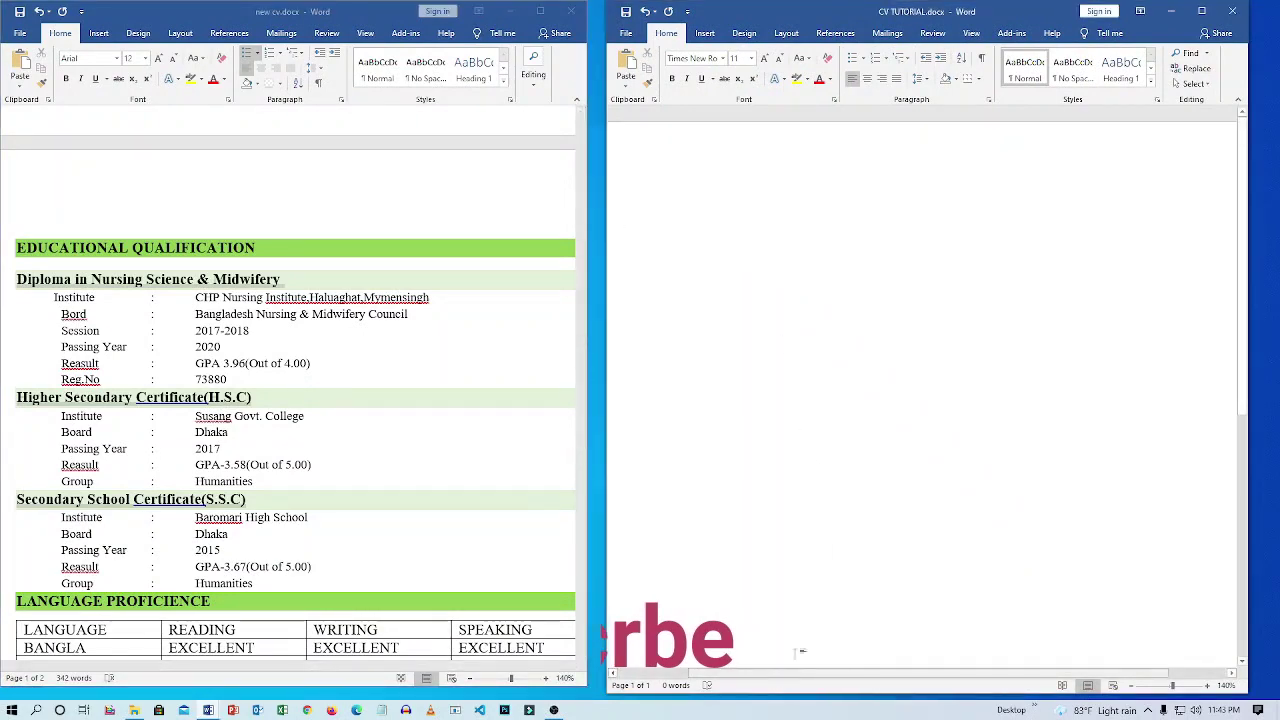
pyautogui.scroll(4, 270, 480)
pyautogui.scroll(5, 280, 468)
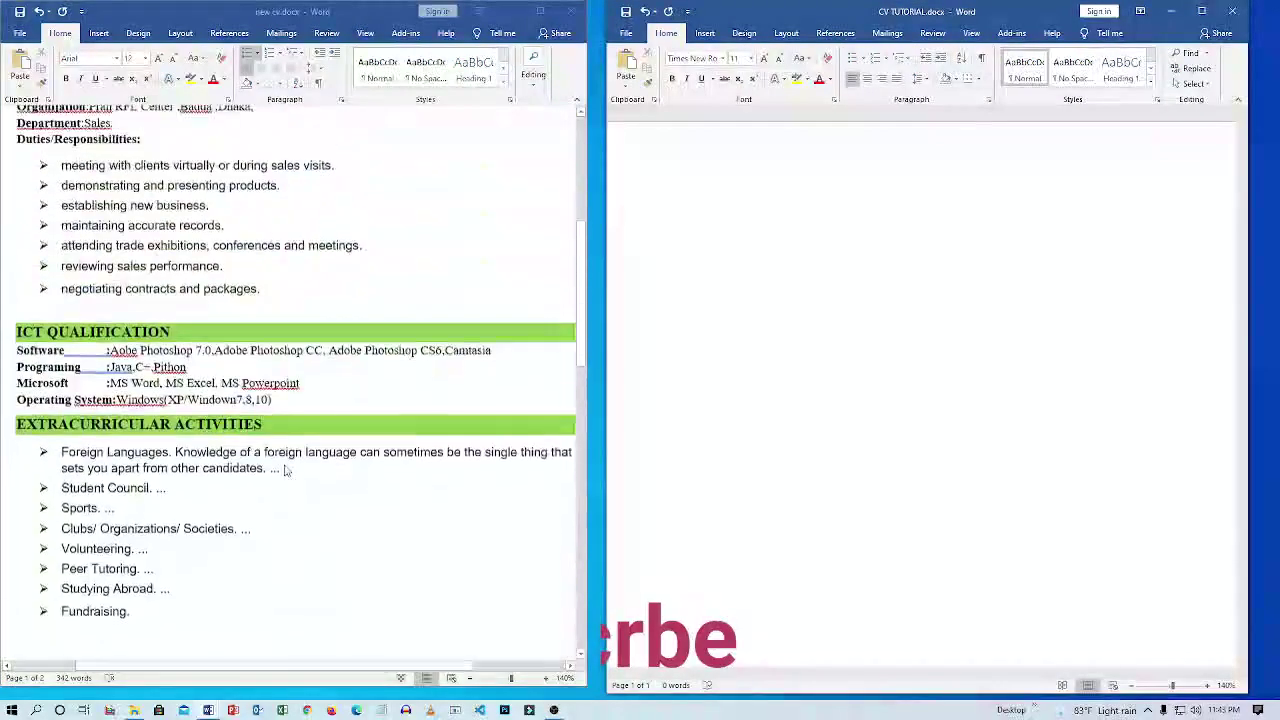
pyautogui.scroll(4, 286, 468)
pyautogui.scroll(3, 287, 465)
pyautogui.scroll(1, 286, 463)
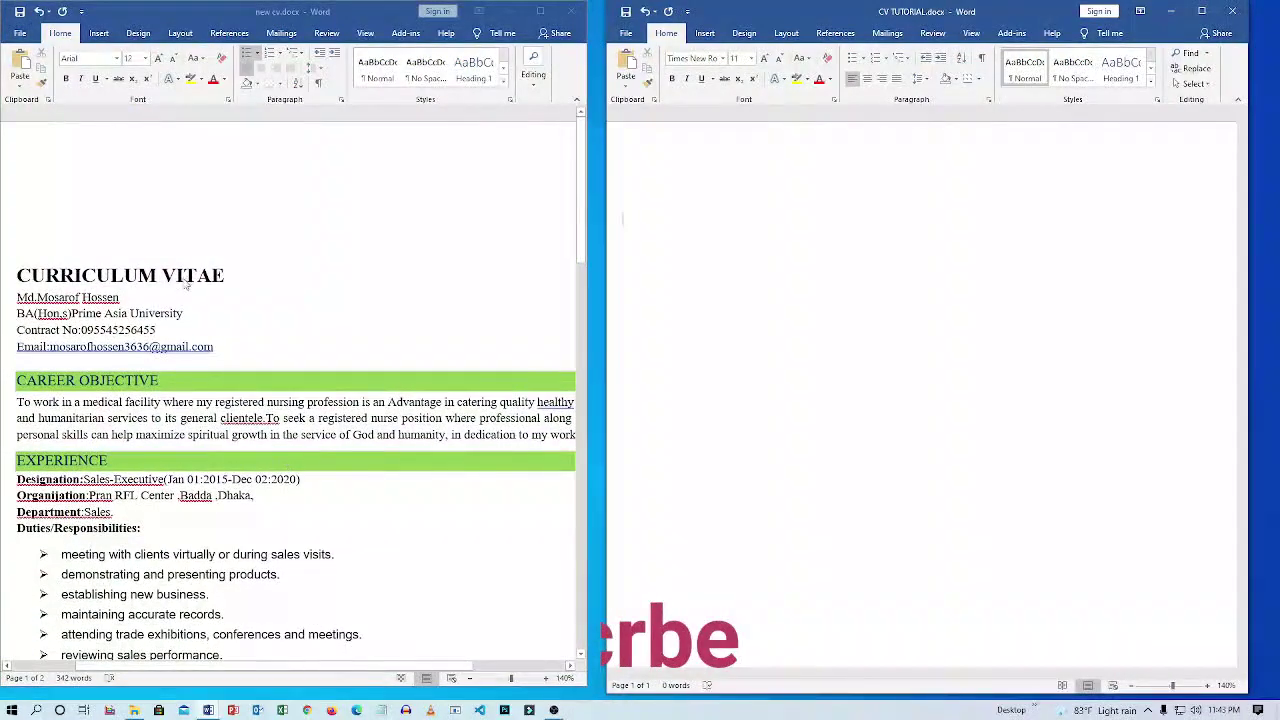
# Step: Copy the CURRICULUM VITAE title from the reference CV and paste it into CV TUTORIAL
pyautogui.click(224, 274)
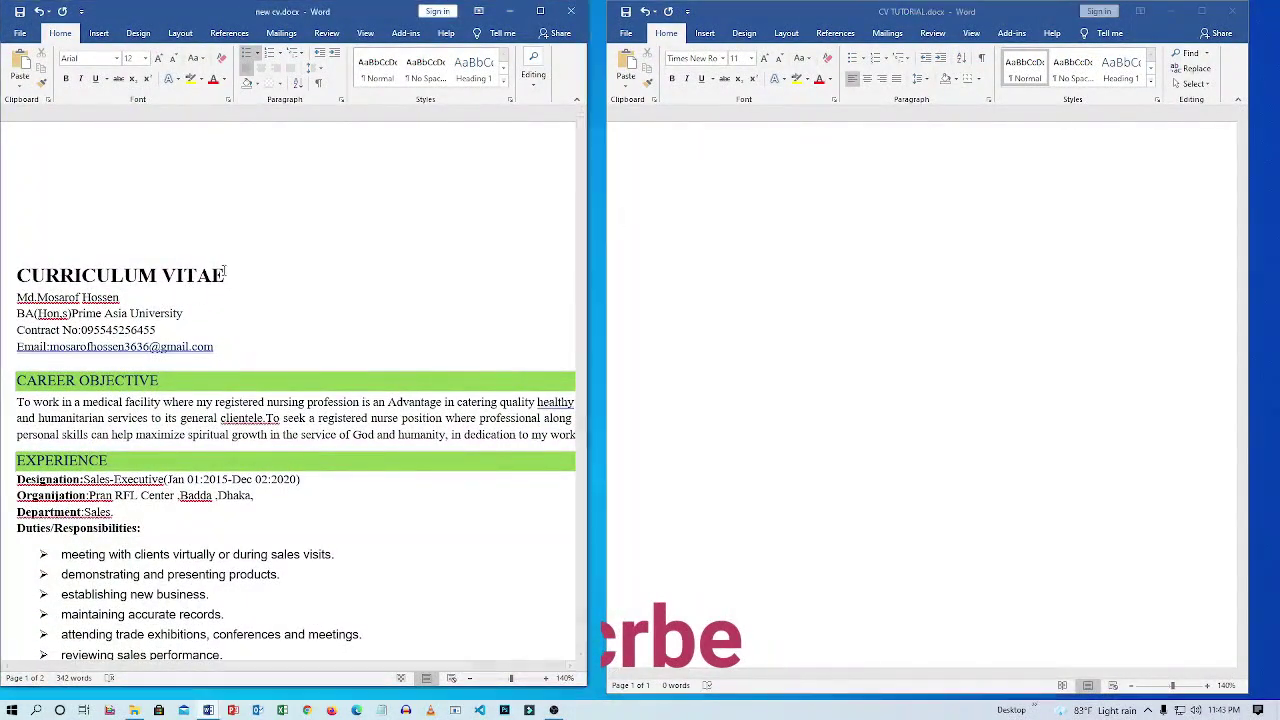
pyautogui.moveTo(224, 274); pyautogui.dragTo(16, 276)
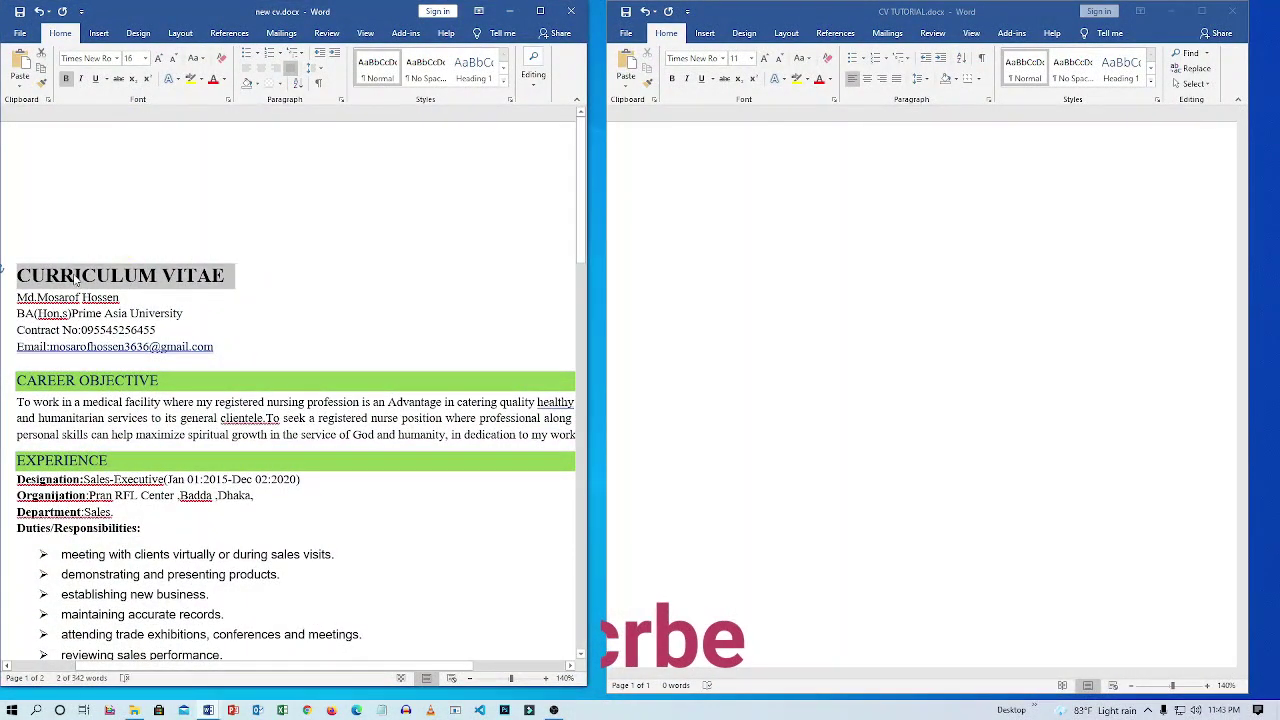
pyautogui.rightClick(155, 276)
pyautogui.click(190, 276)
pyautogui.click(664, 185)
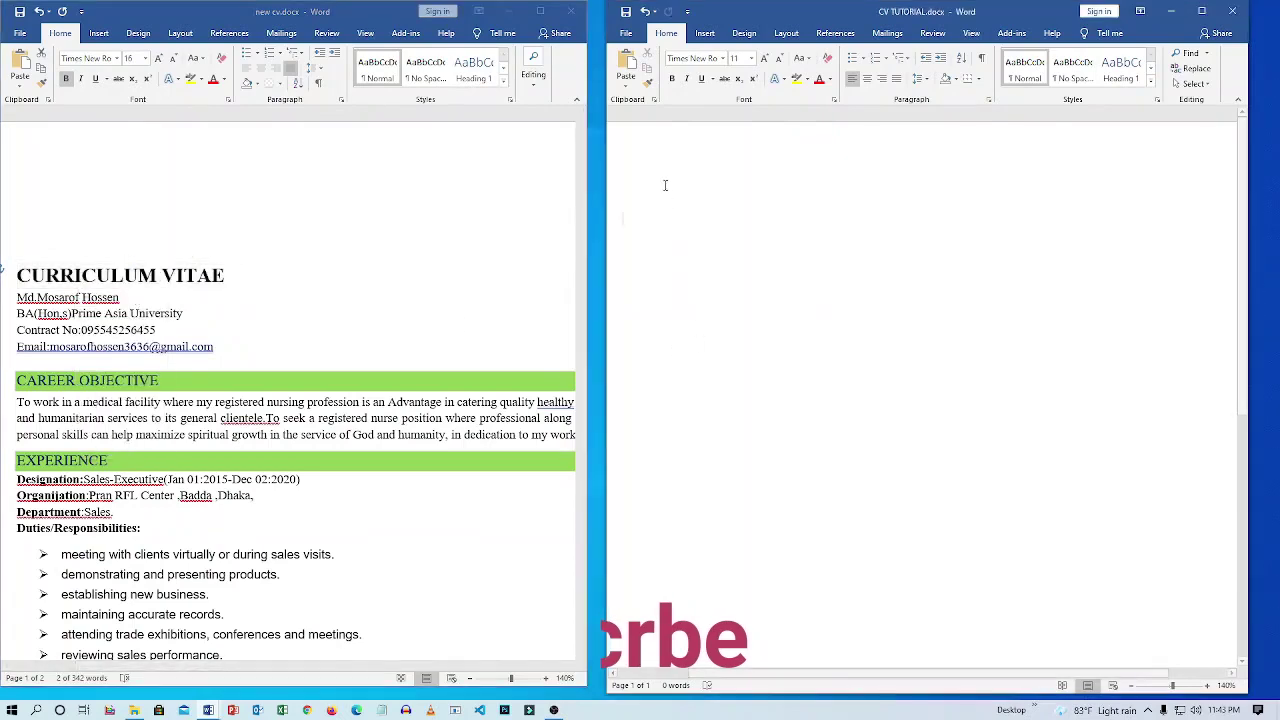
pyautogui.hotkey('ctrl', 'v')
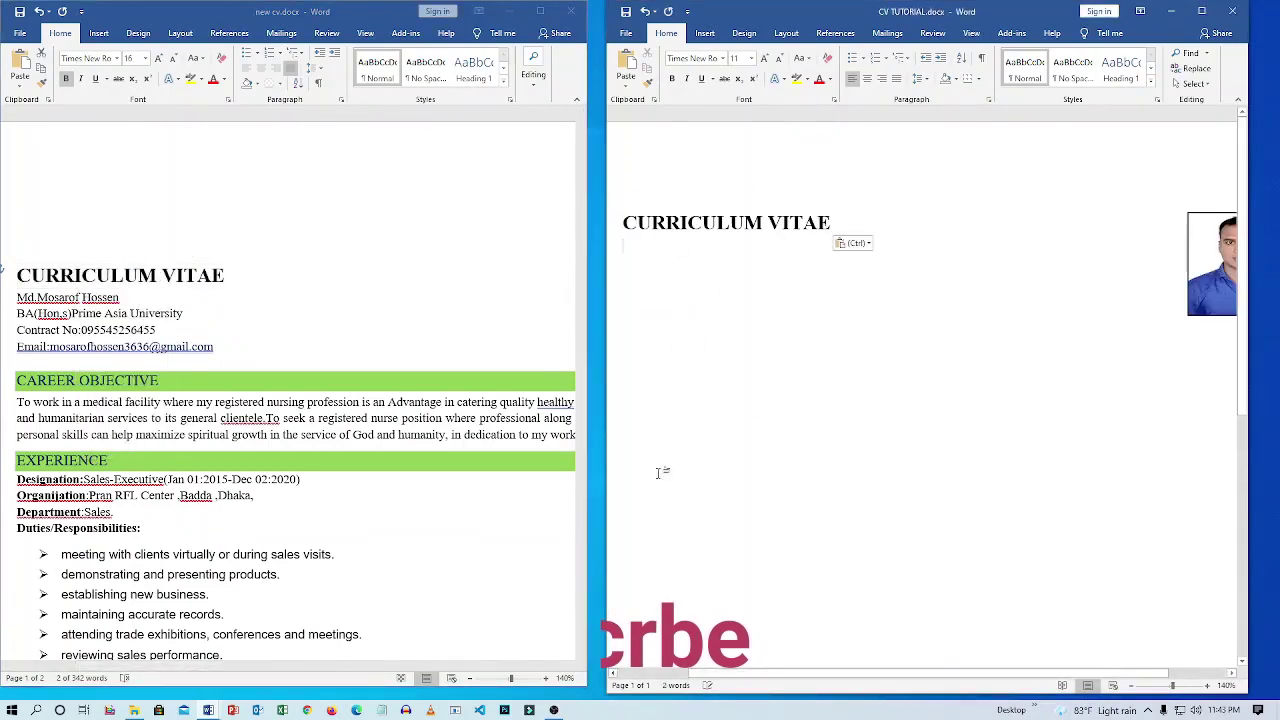
pyautogui.rightClick(1210, 266)
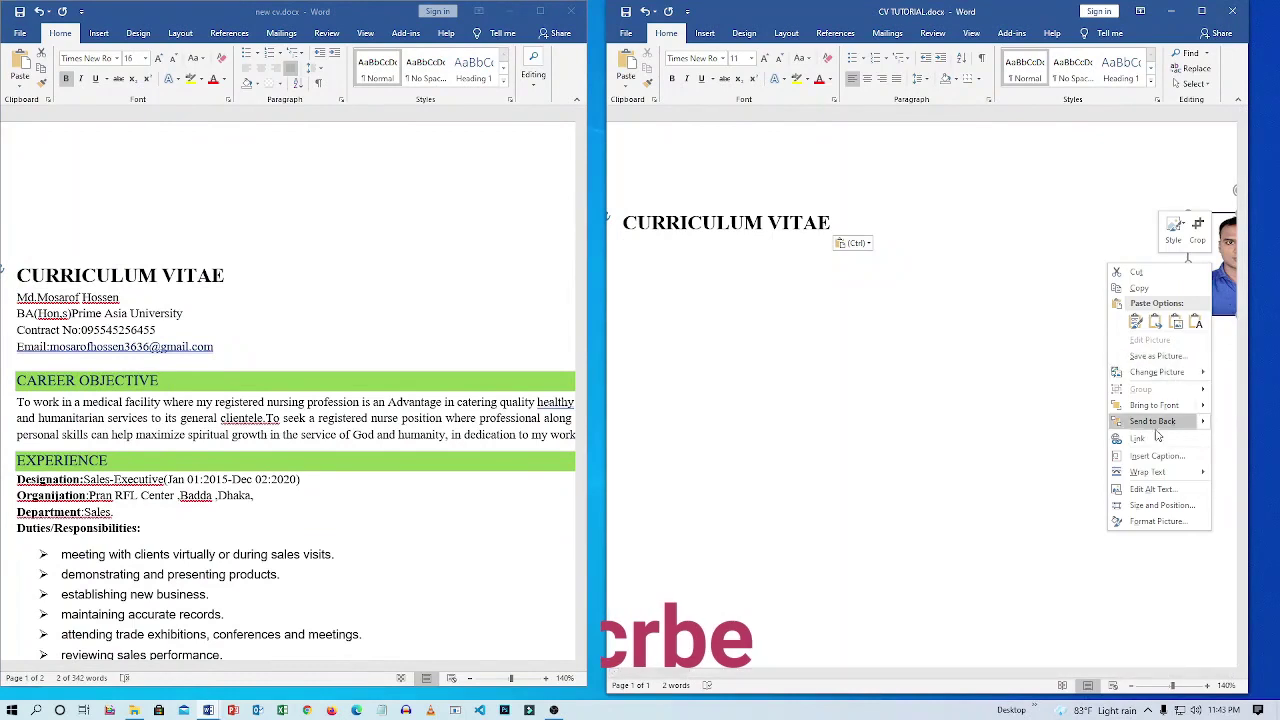
pyautogui.moveTo(1150, 471)
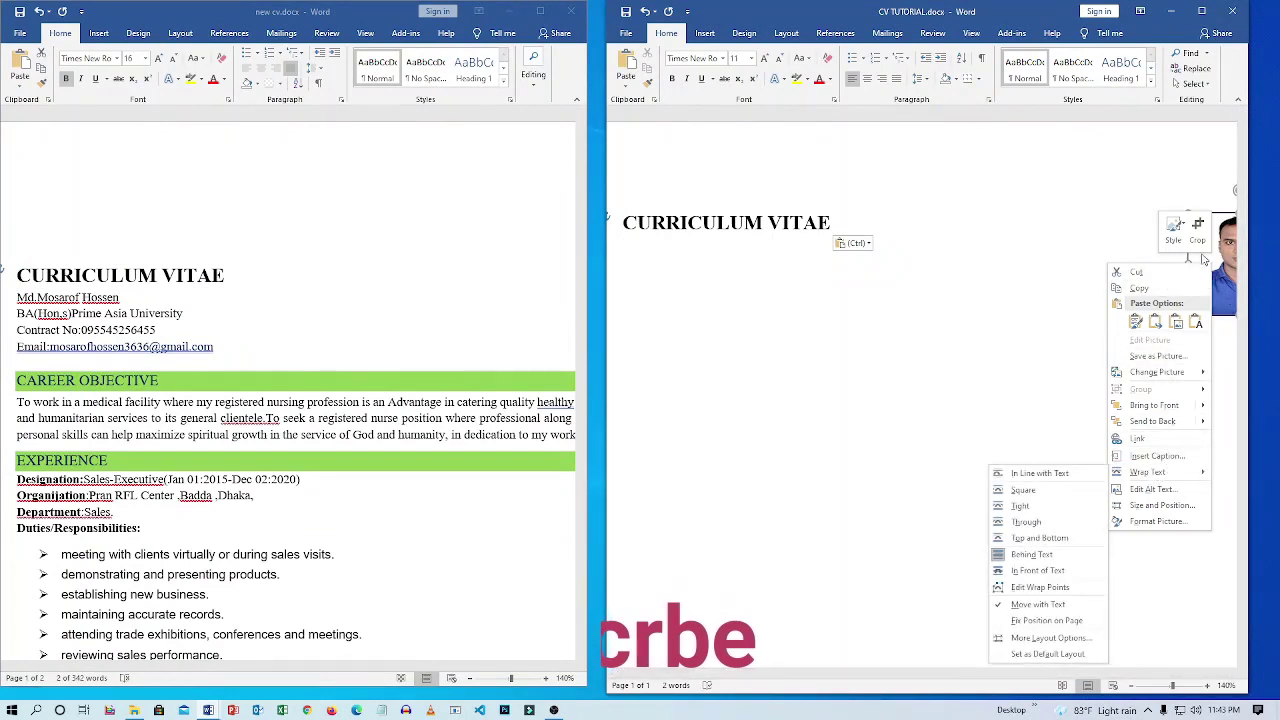
pyautogui.click(1222, 270)
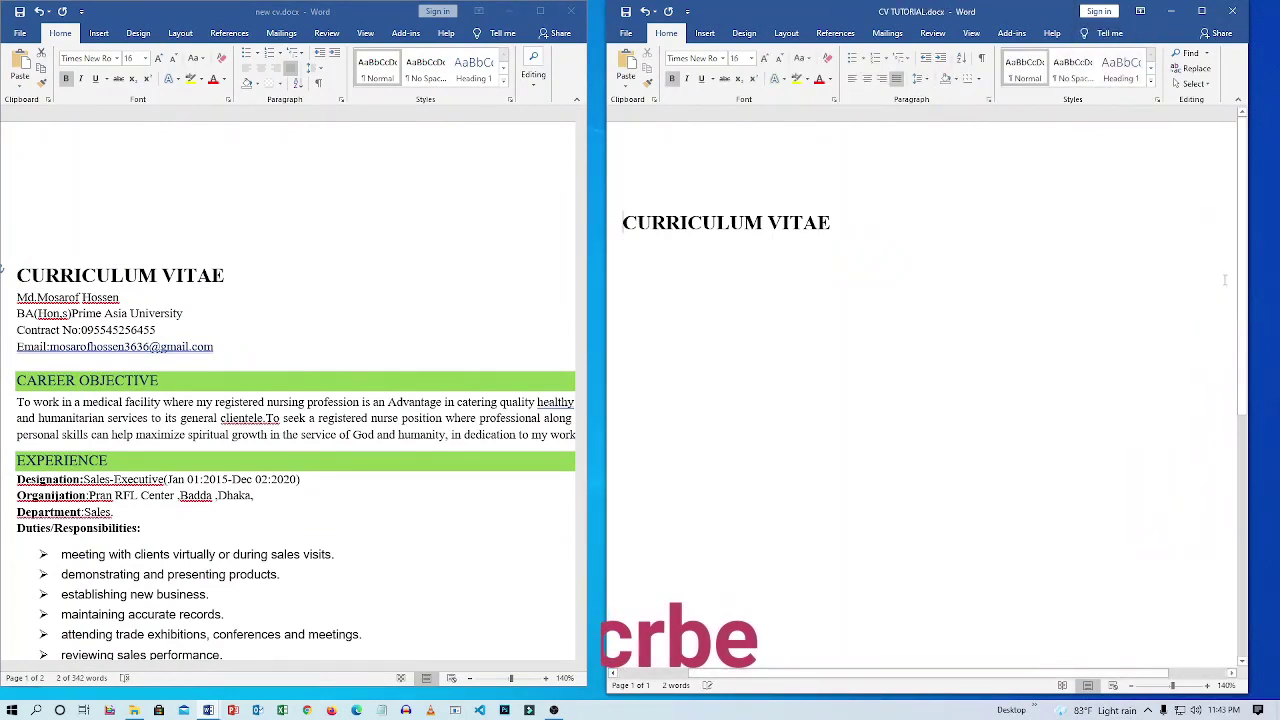
# Step: Format the pasted title as bold size 16 and start a new line below it
pyautogui.tripleClick(832, 222)
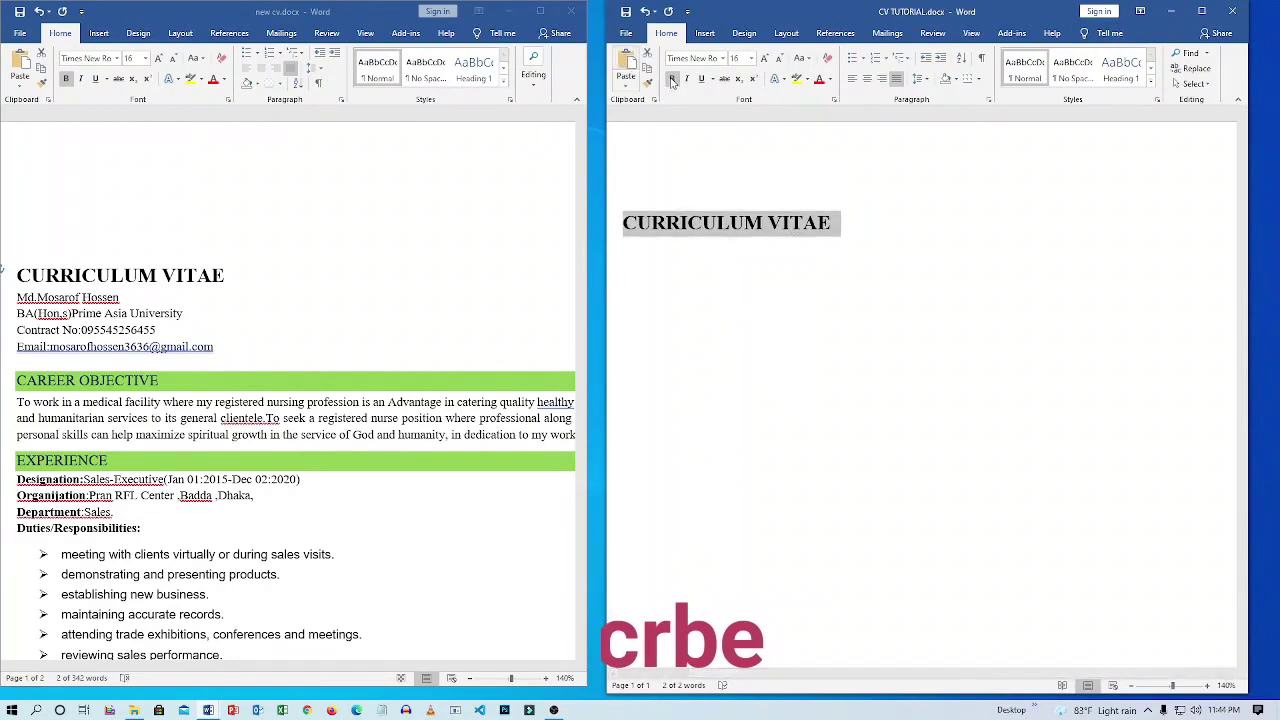
pyautogui.click(667, 84)
pyautogui.click(743, 351)
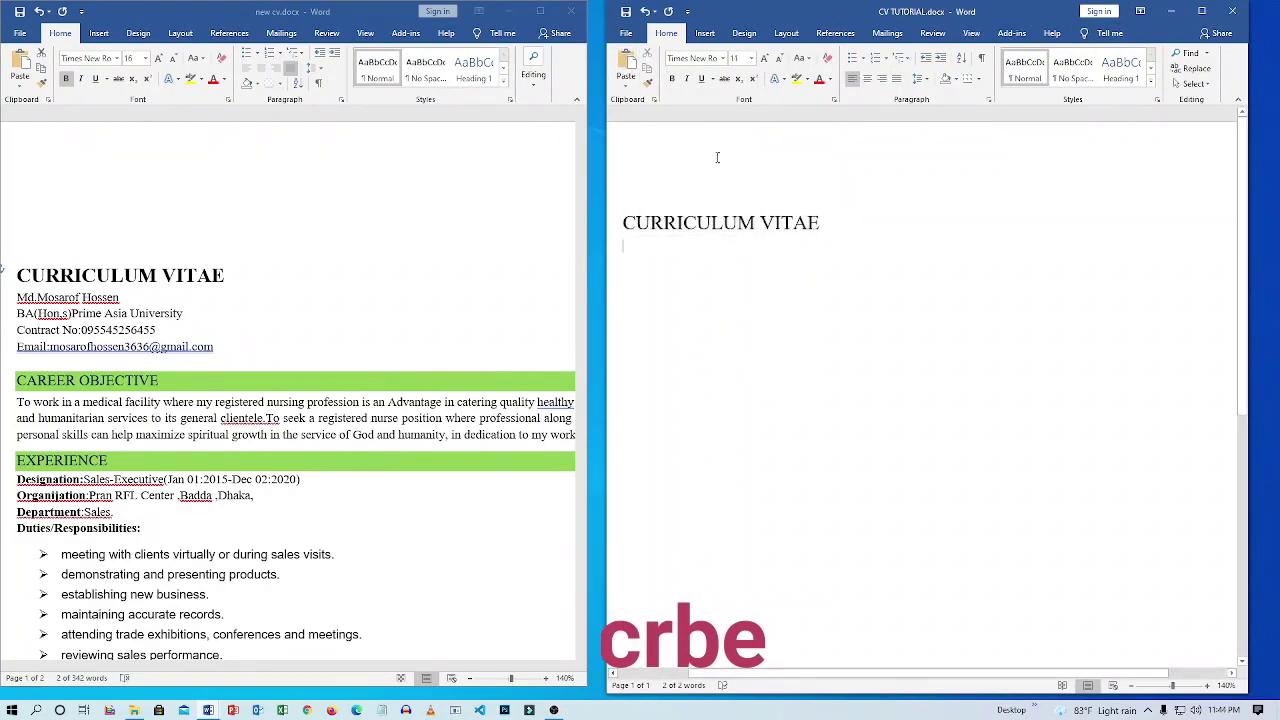
pyautogui.click(751, 58)
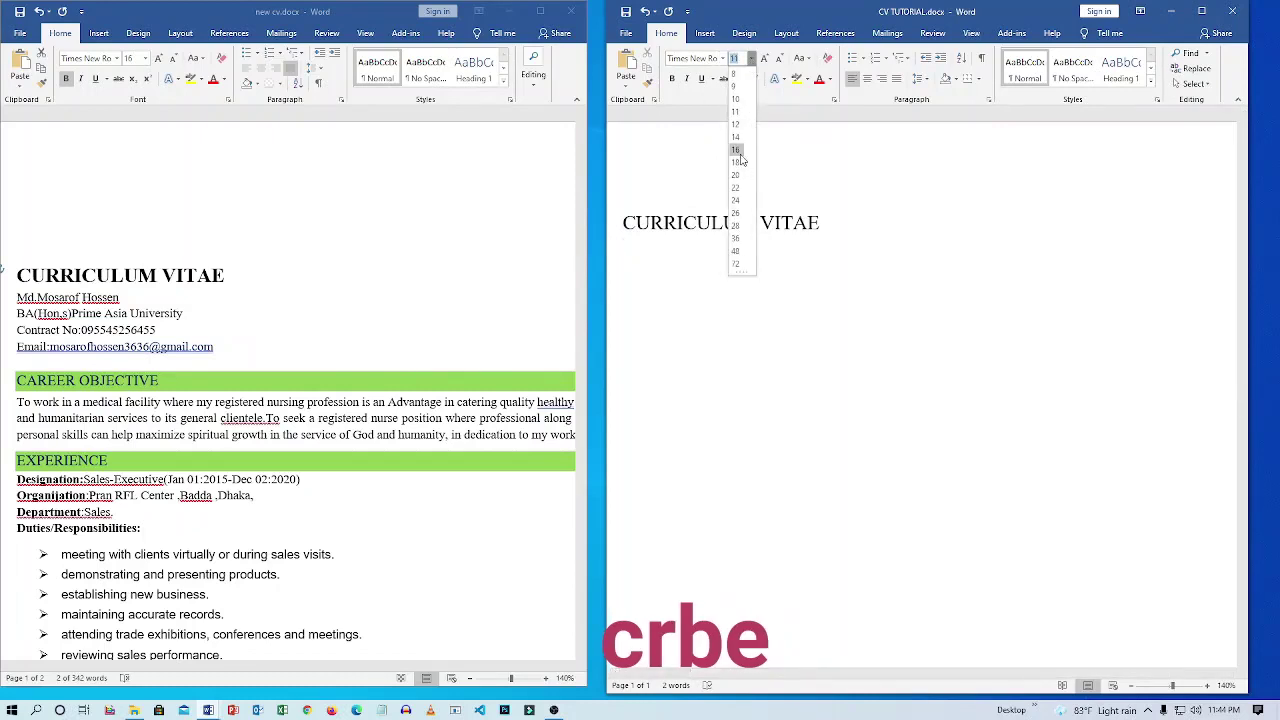
pyautogui.click(820, 222)
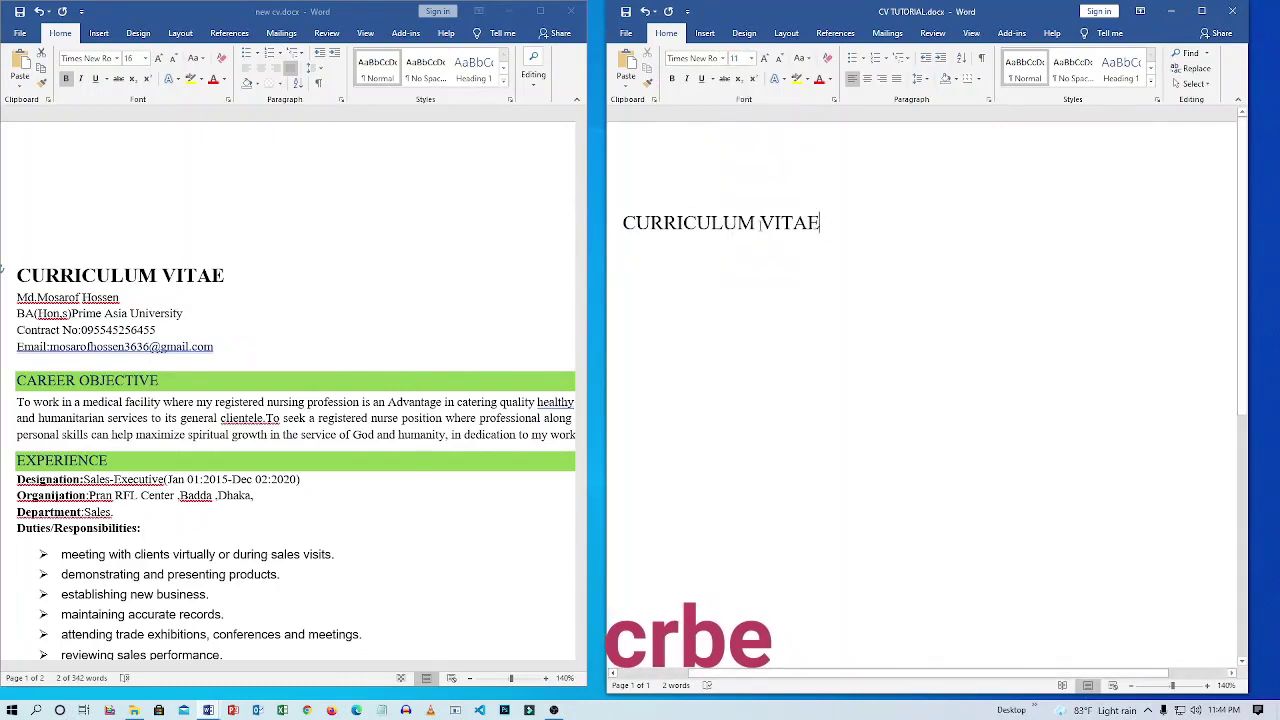
pyautogui.moveTo(820, 222); pyautogui.dragTo(624, 222)
pyautogui.click(751, 58)
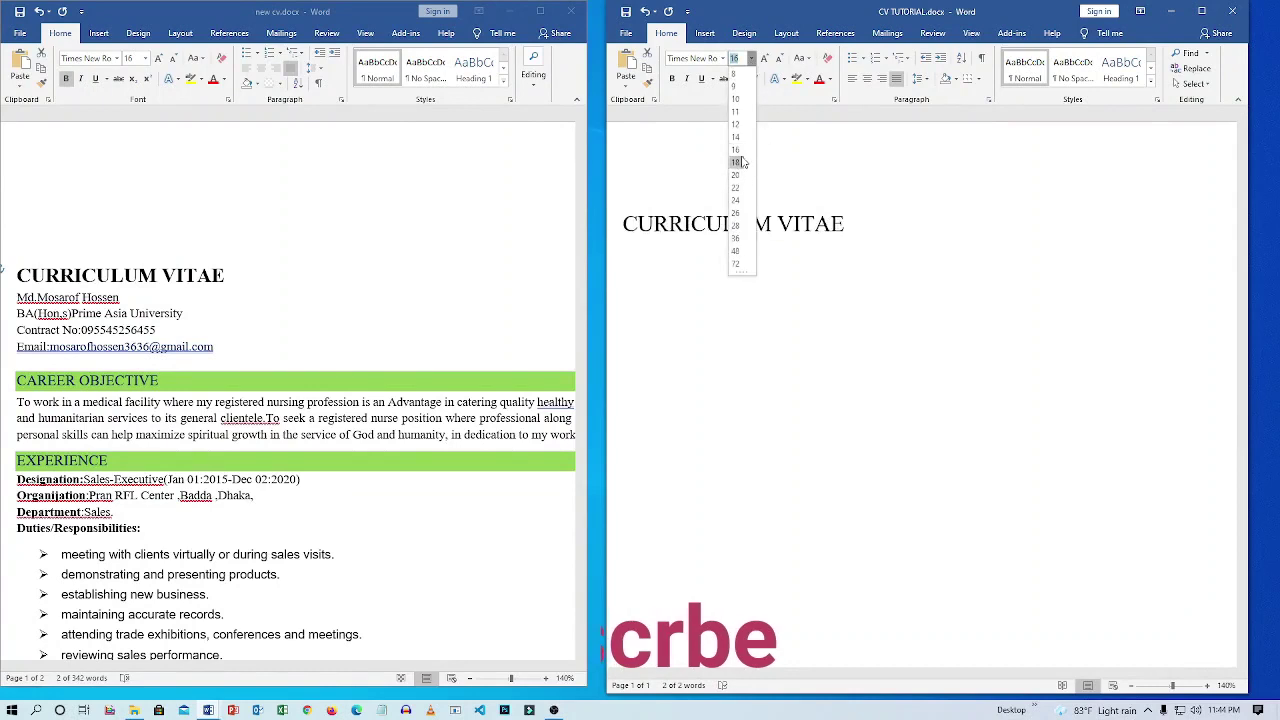
pyautogui.click(741, 151)
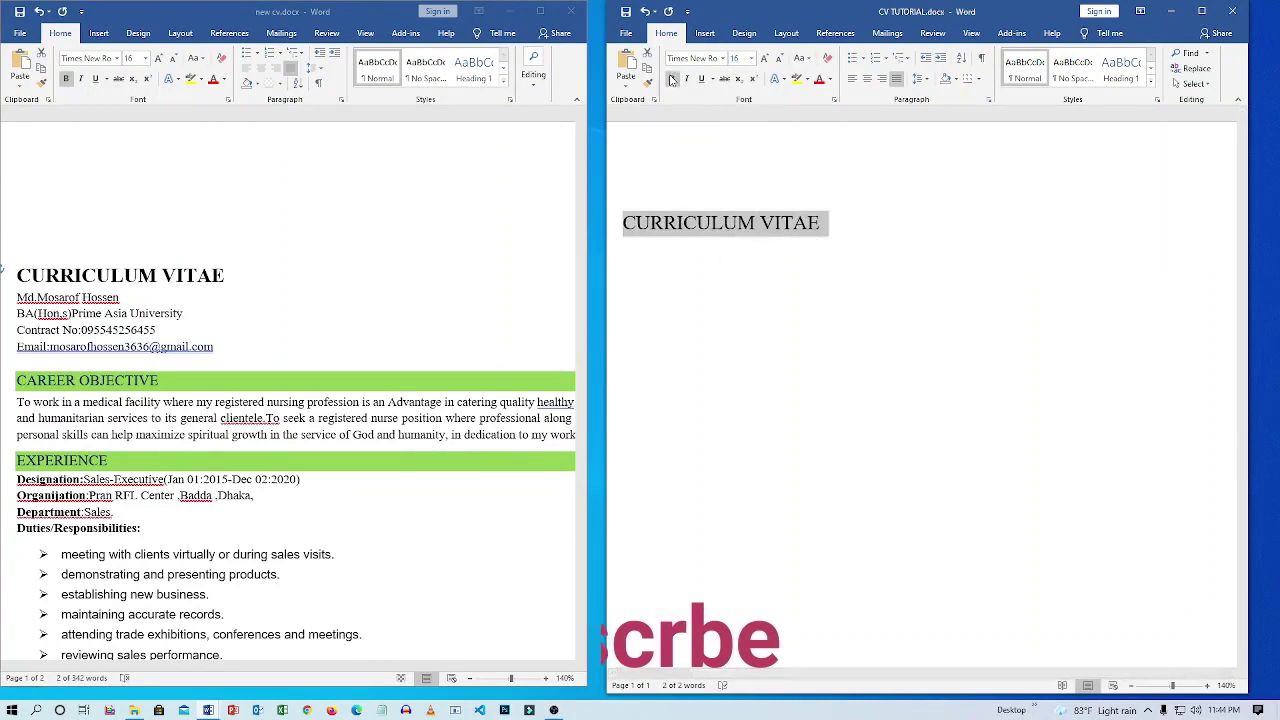
pyautogui.hotkey('ctrl', 'b')
pyautogui.click(861, 241)
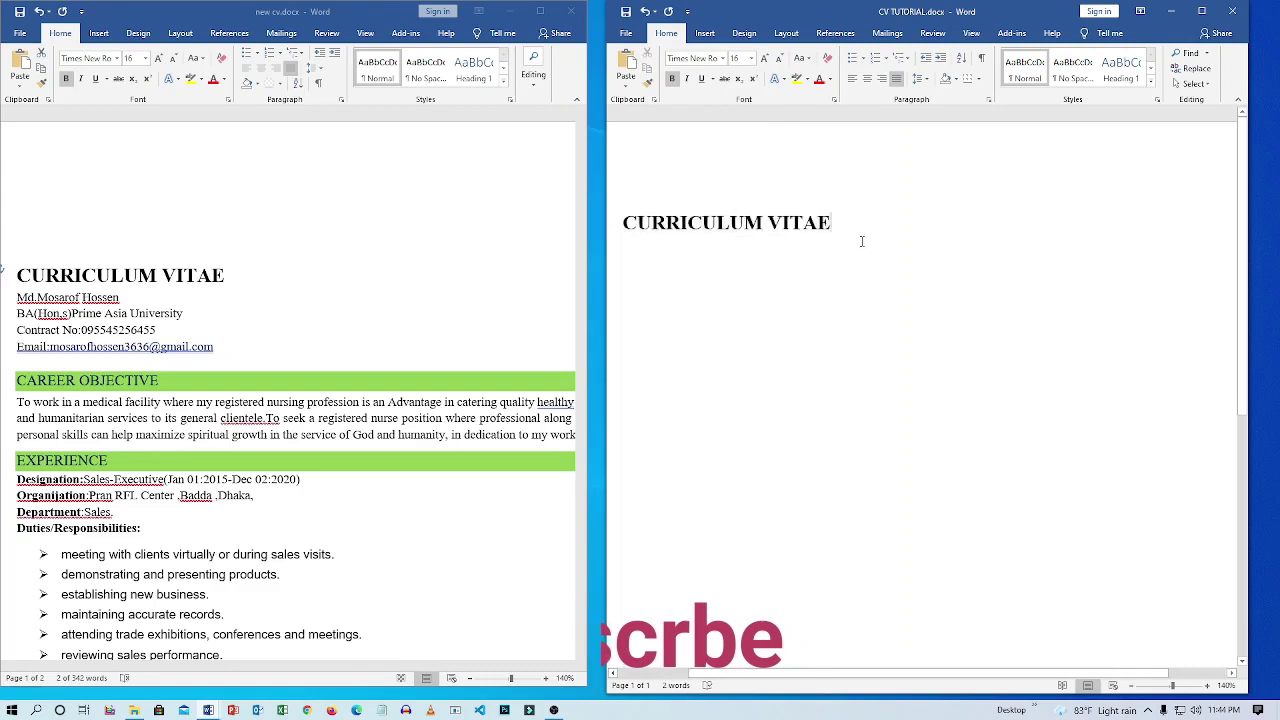
pyautogui.press('Return')
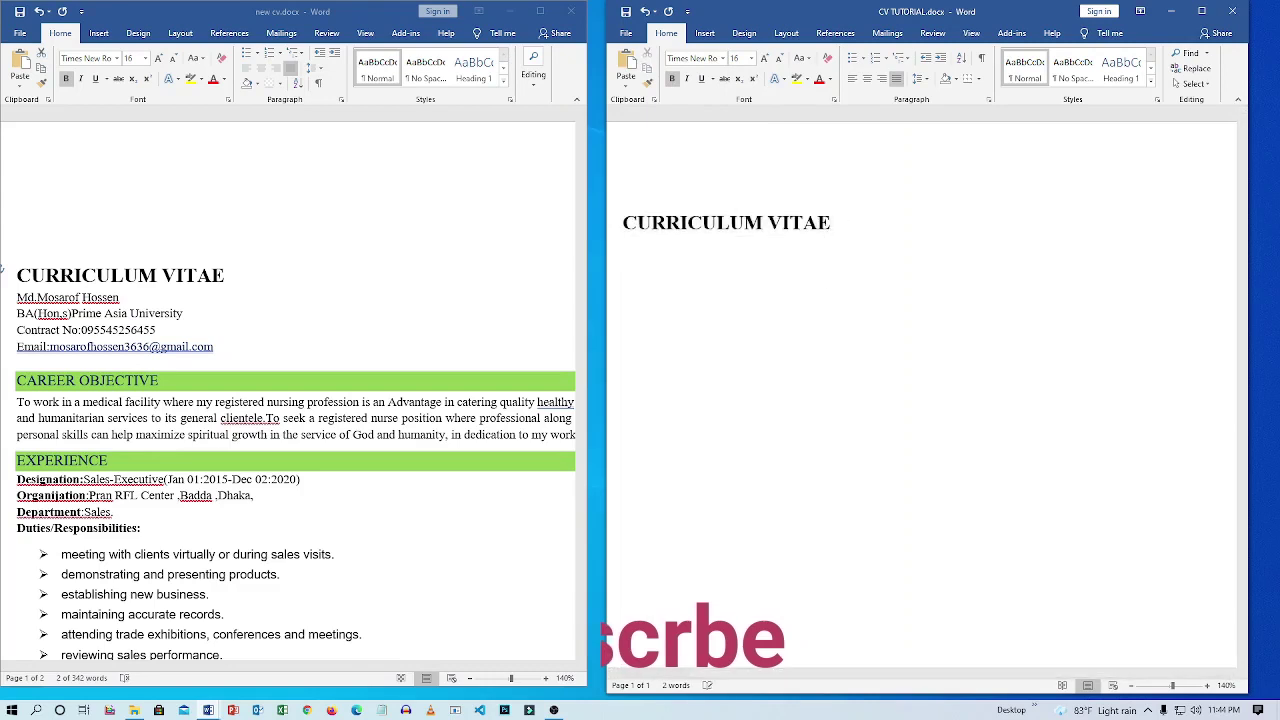
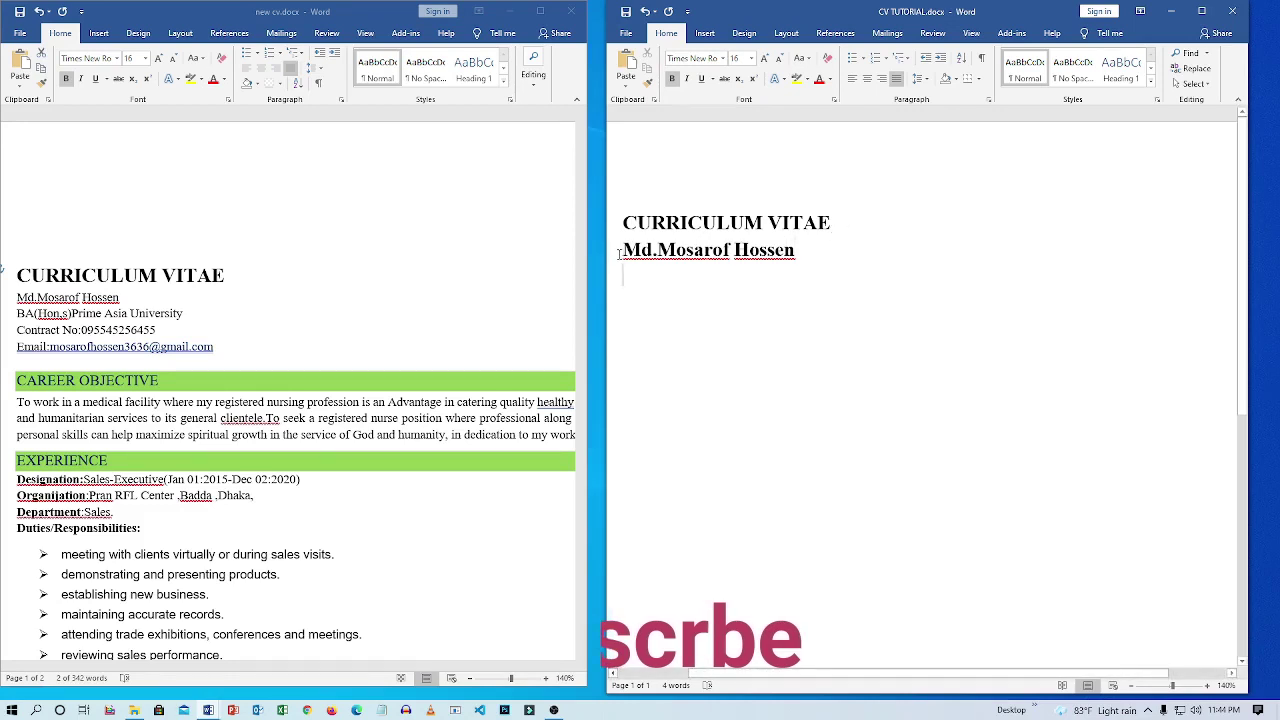
# Step: Type the candidate's full name under the title and turn bold off for it
pyautogui.moveTo(620, 250); pyautogui.dragTo(680, 270)
pyautogui.click(673, 80)
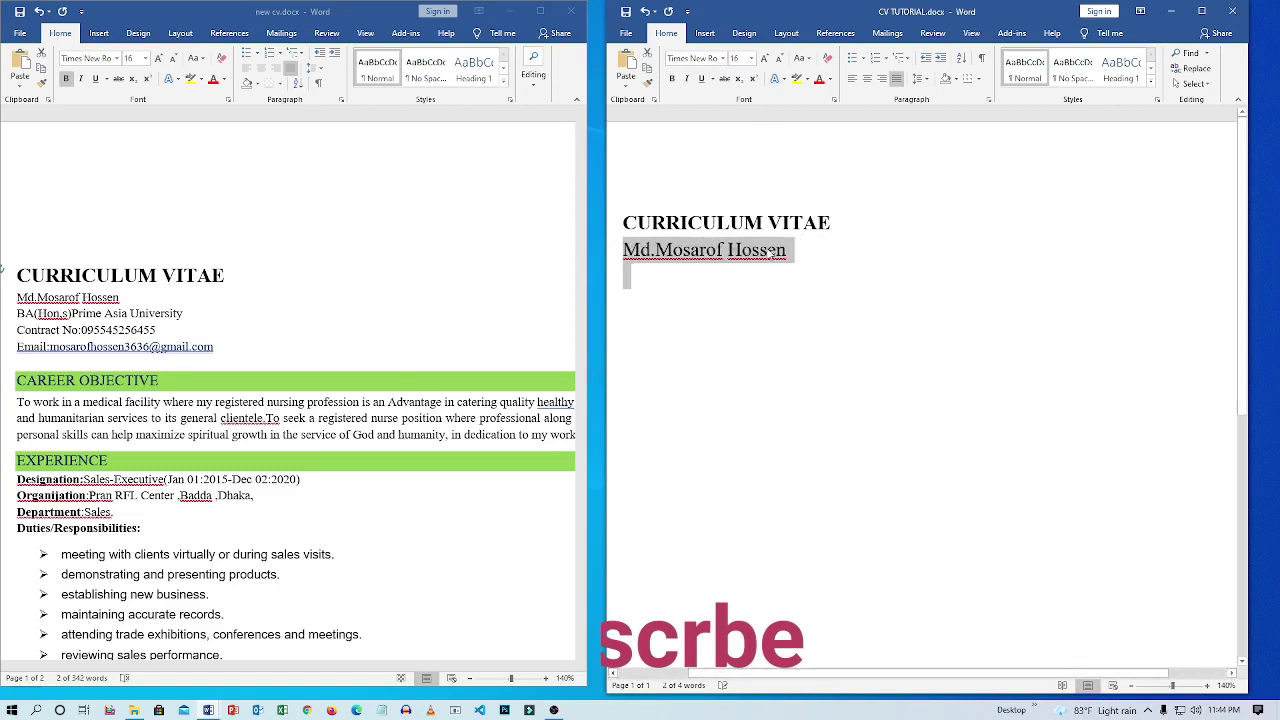
pyautogui.click(793, 254)
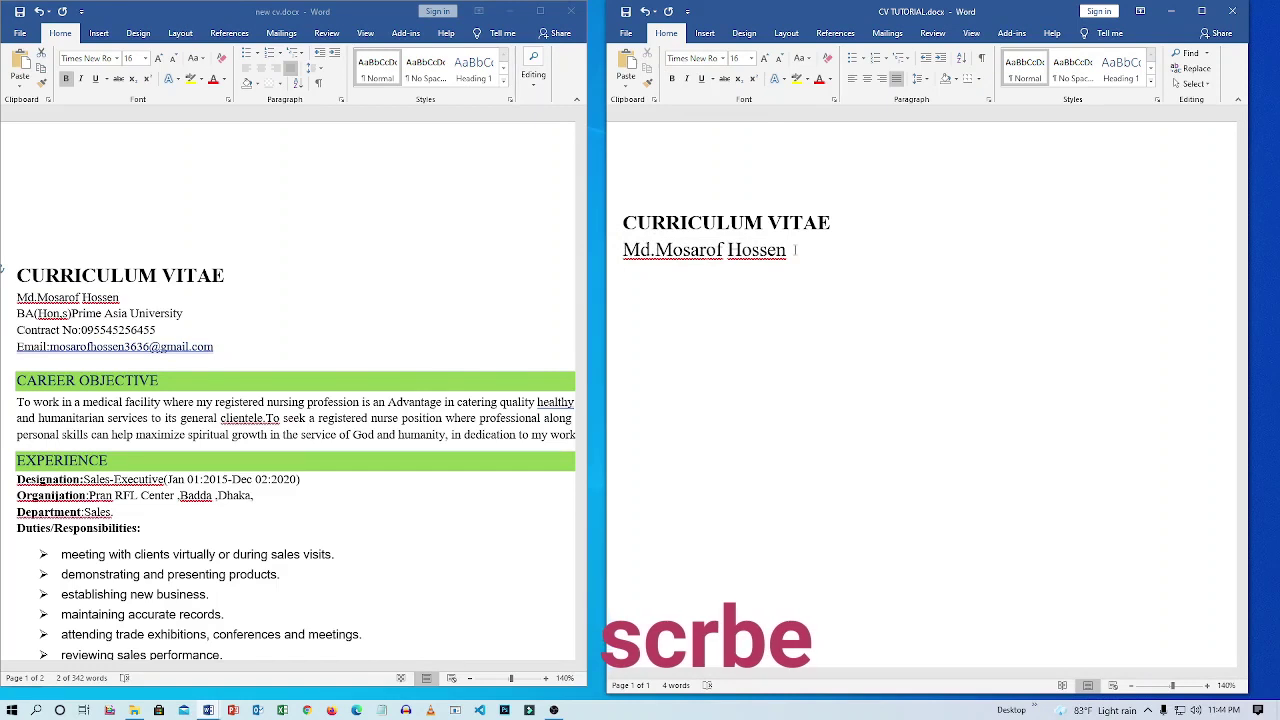
# Step: Type the 'BA(Hon,s) Prime Asia University' degree line under the name
pyautogui.write('B')
pyautogui.press('BackSpace')
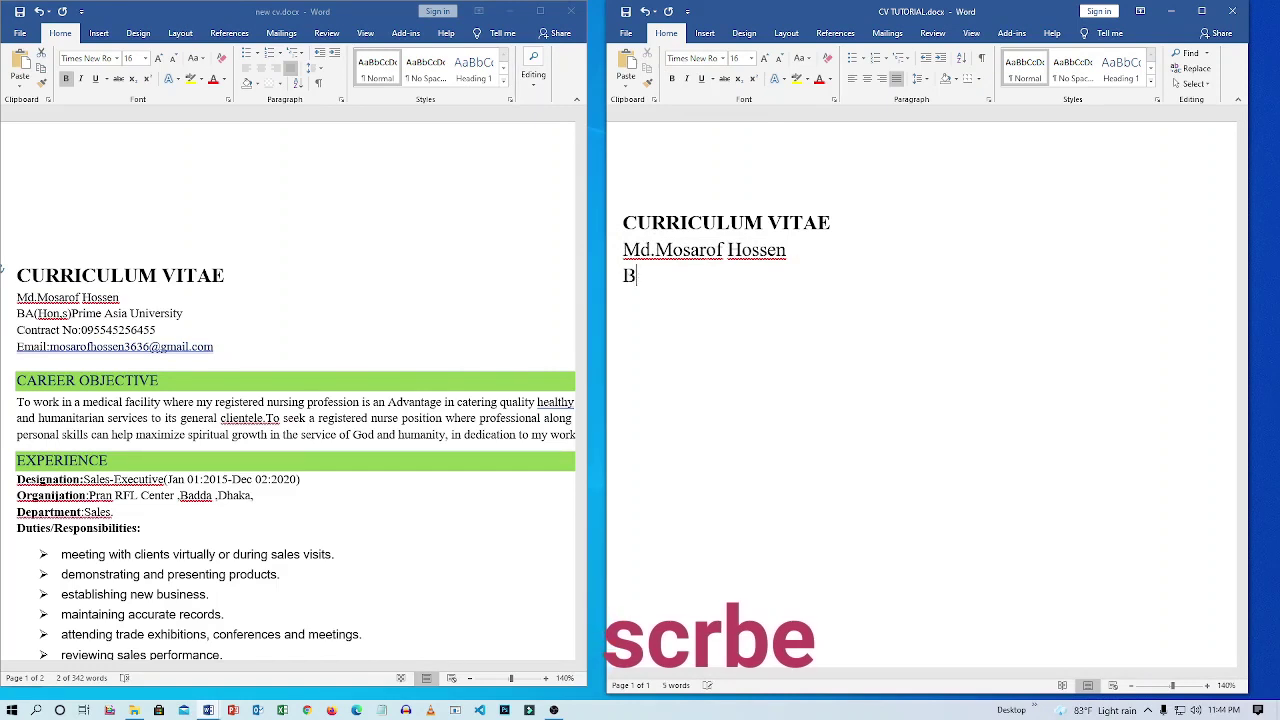
pyautogui.write('a')
pyautogui.press('BackSpace')
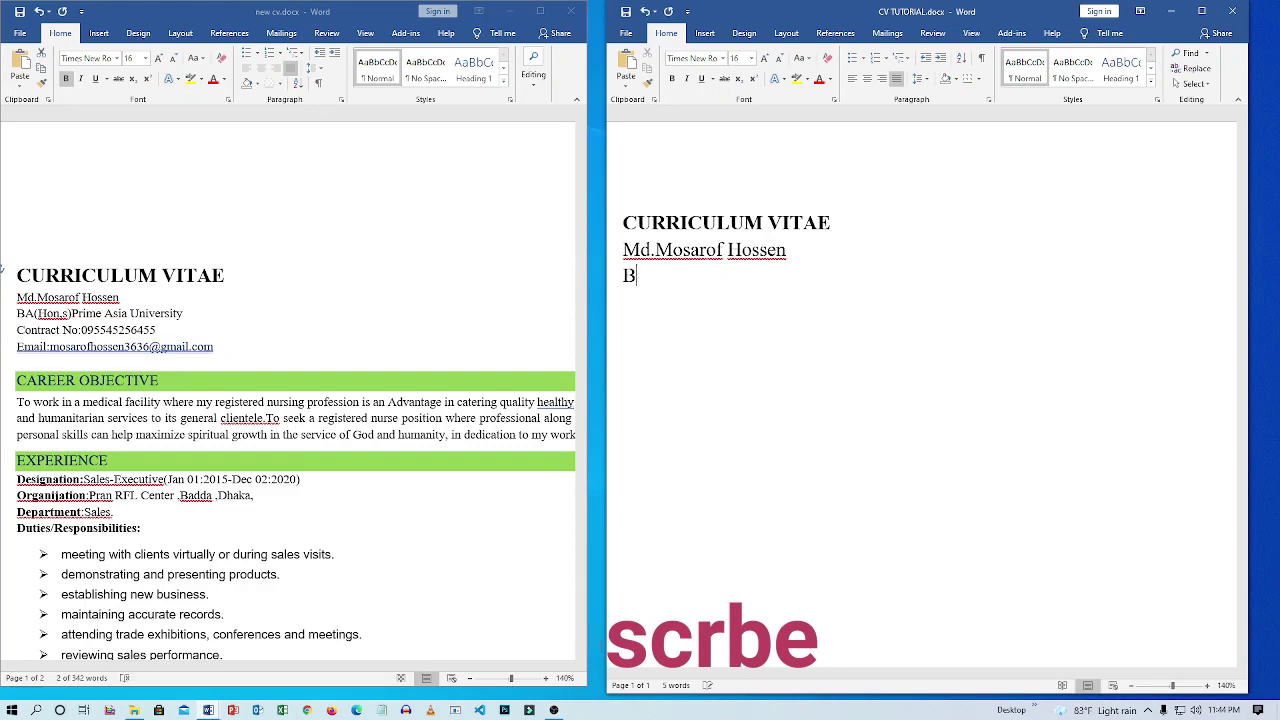
pyautogui.write('(H')
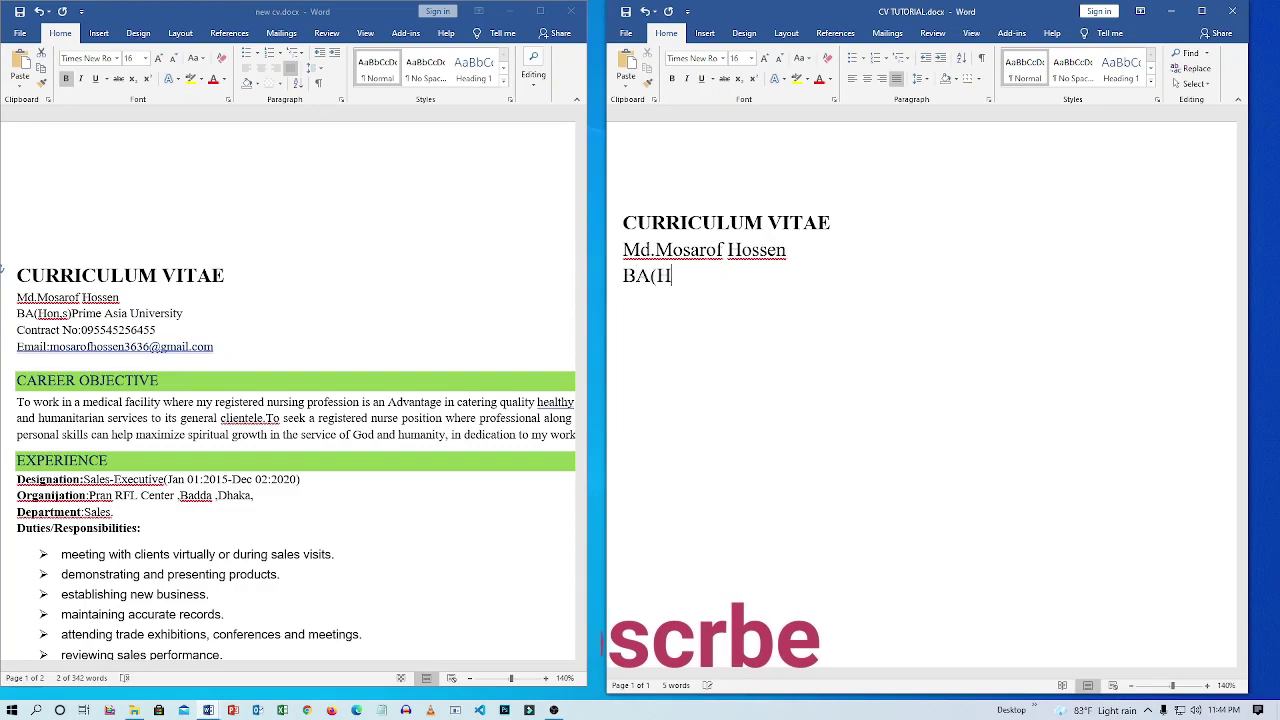
pyautogui.write('on,')
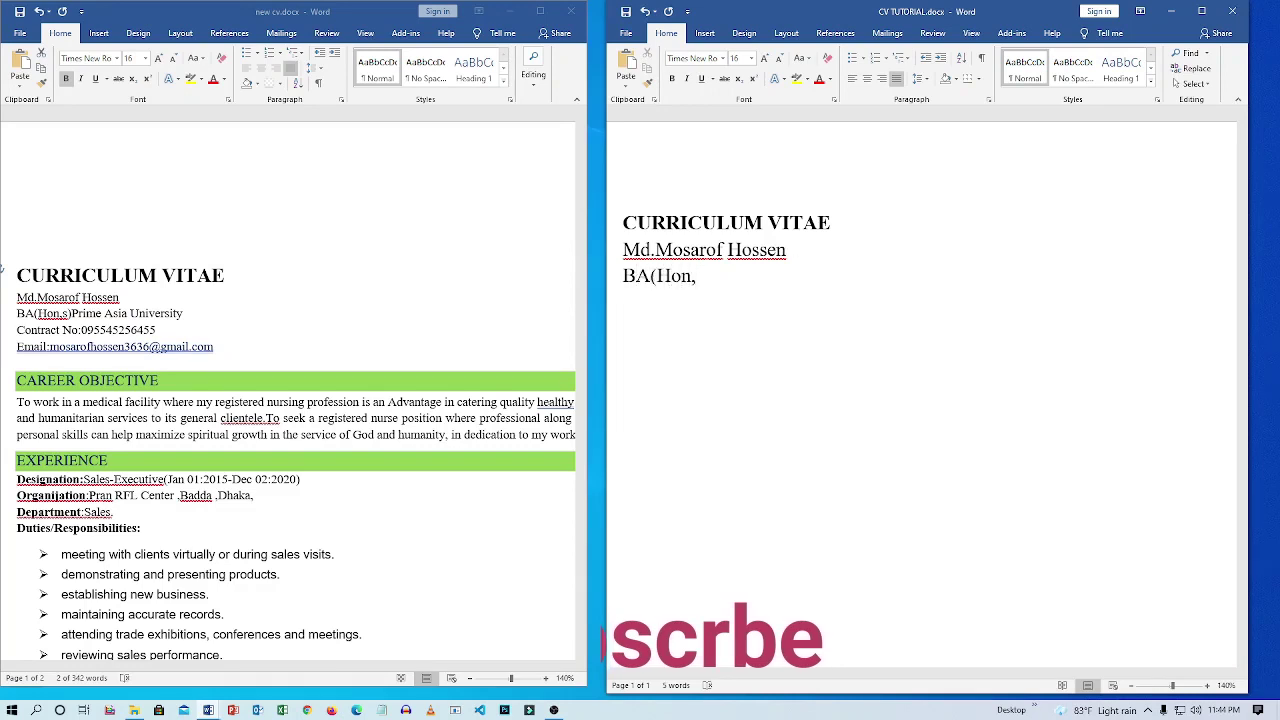
pyautogui.write('s')
pyautogui.press('BackSpace')
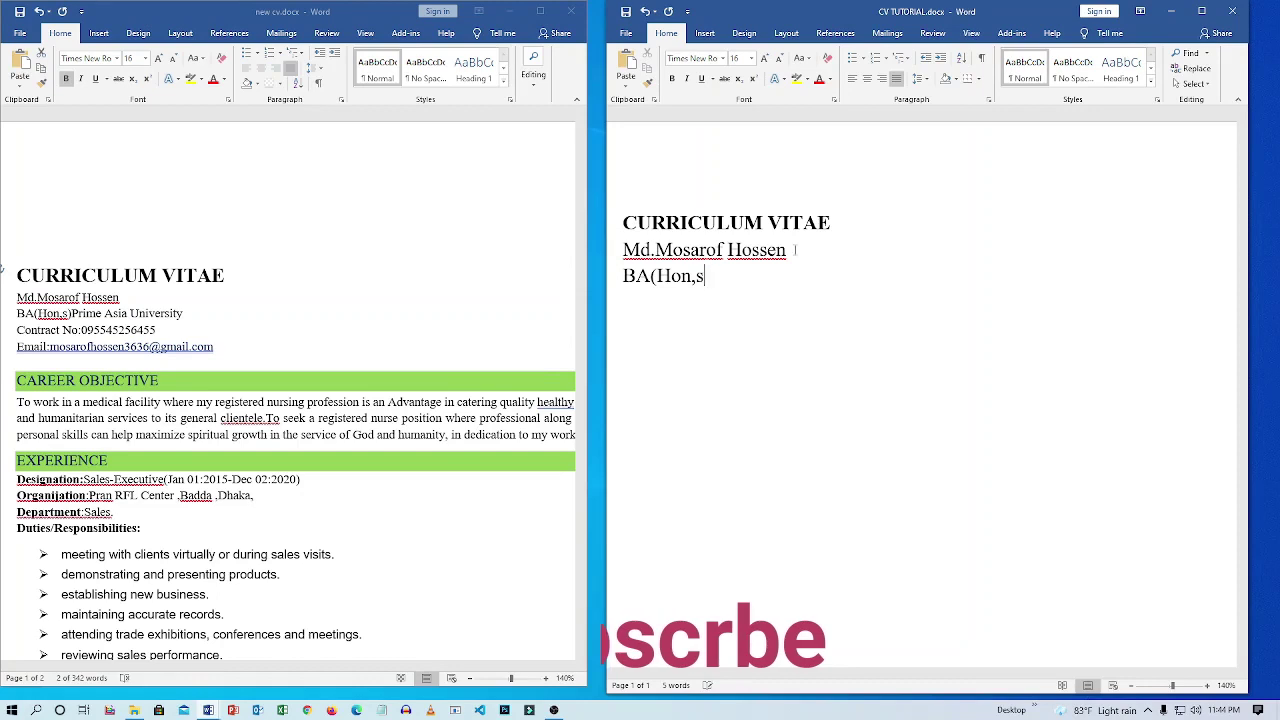
pyautogui.write(')P')
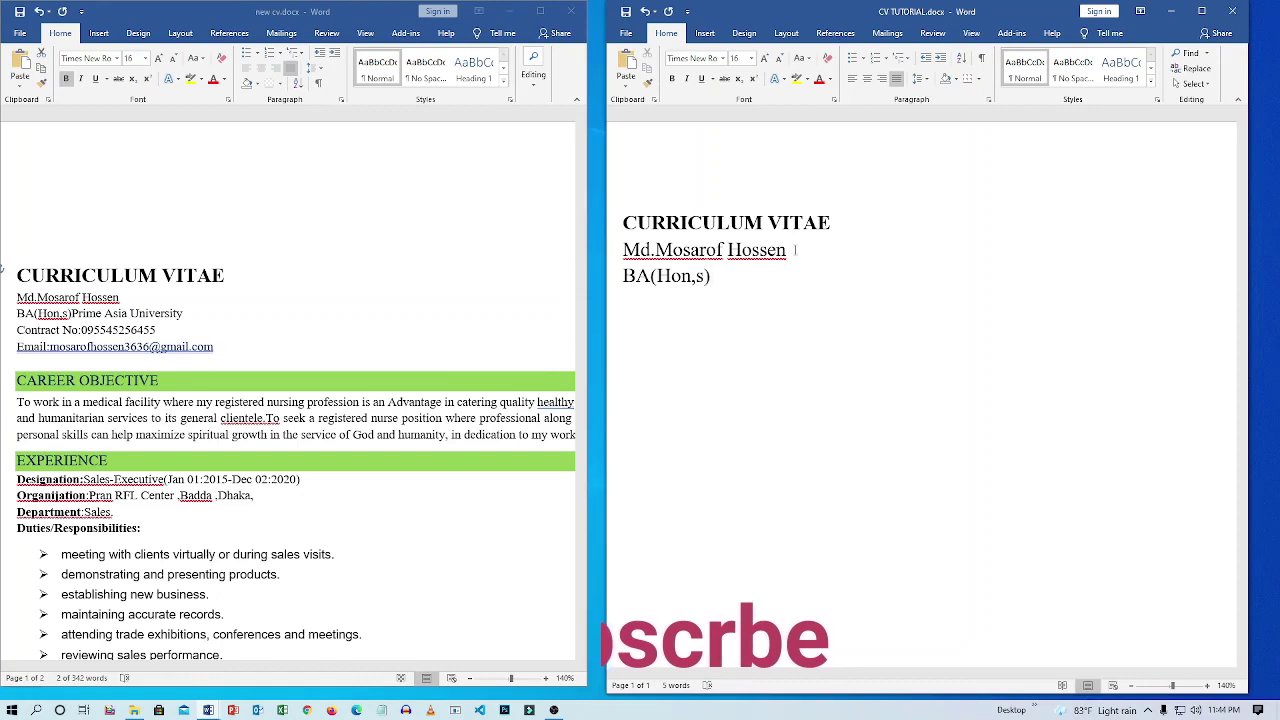
pyautogui.write('rime Asi')
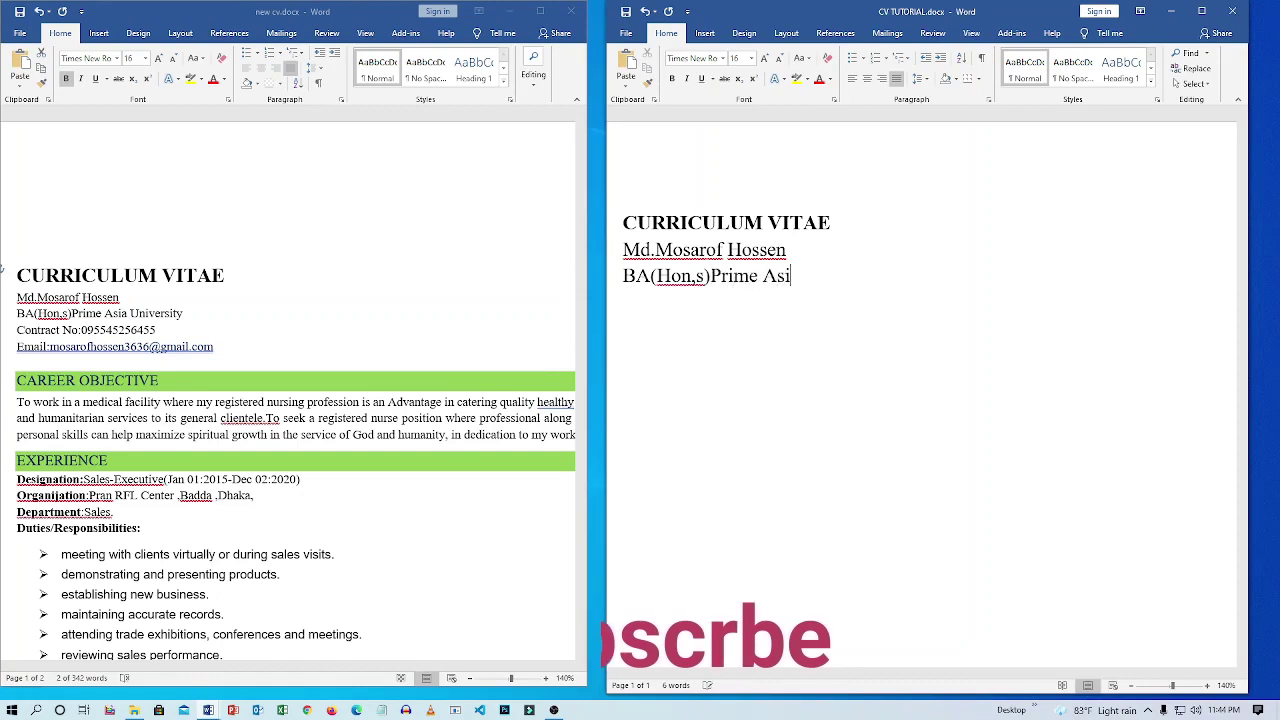
pyautogui.write('a Univer')
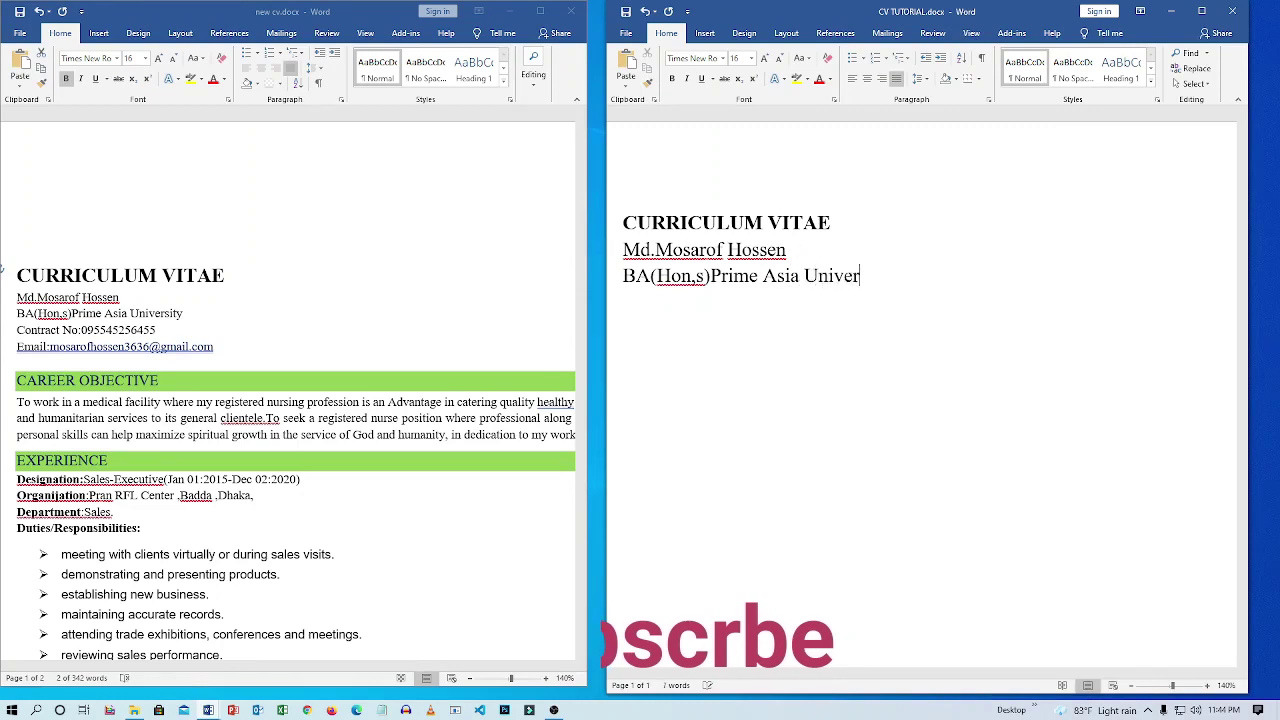
pyautogui.write('sity')
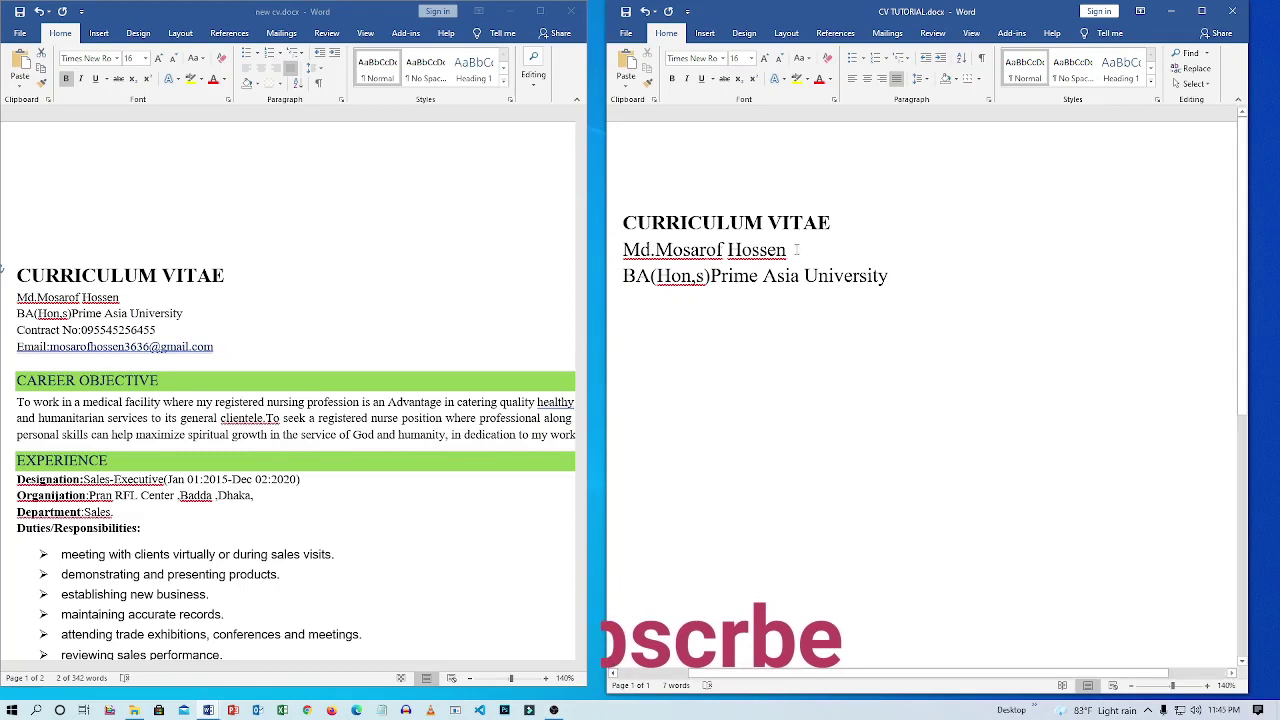
# Step: Add a 'Contact No:' line with the phone number and an 'Email:' line with the address
pyautogui.write('Contran')
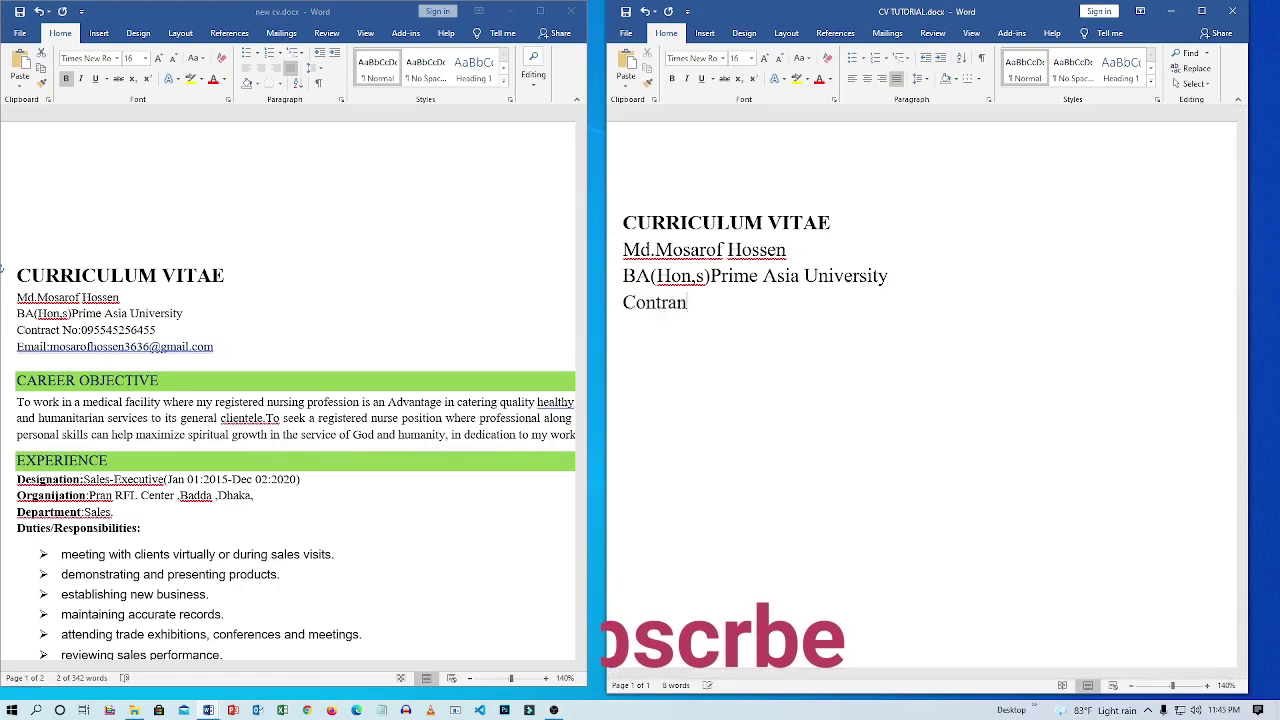
pyautogui.press('BackSpace')
pyautogui.write('ct')
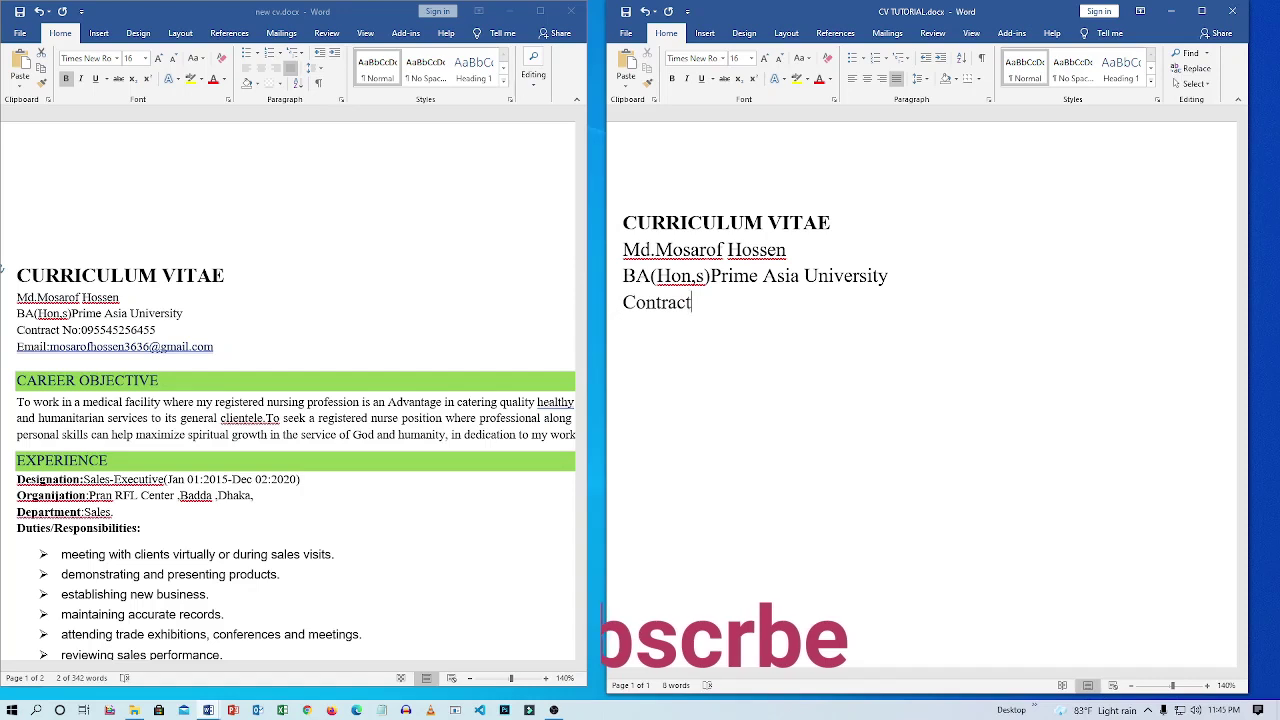
pyautogui.write(' No')
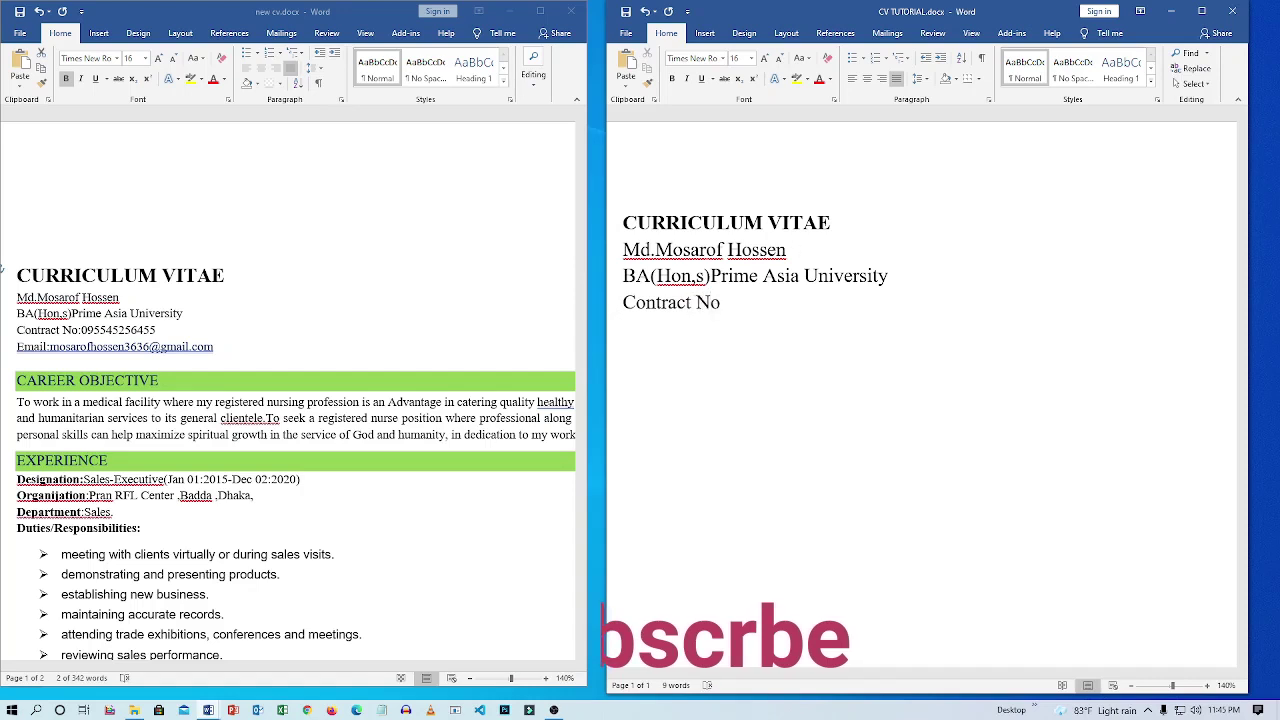
pyautogui.write(':0')
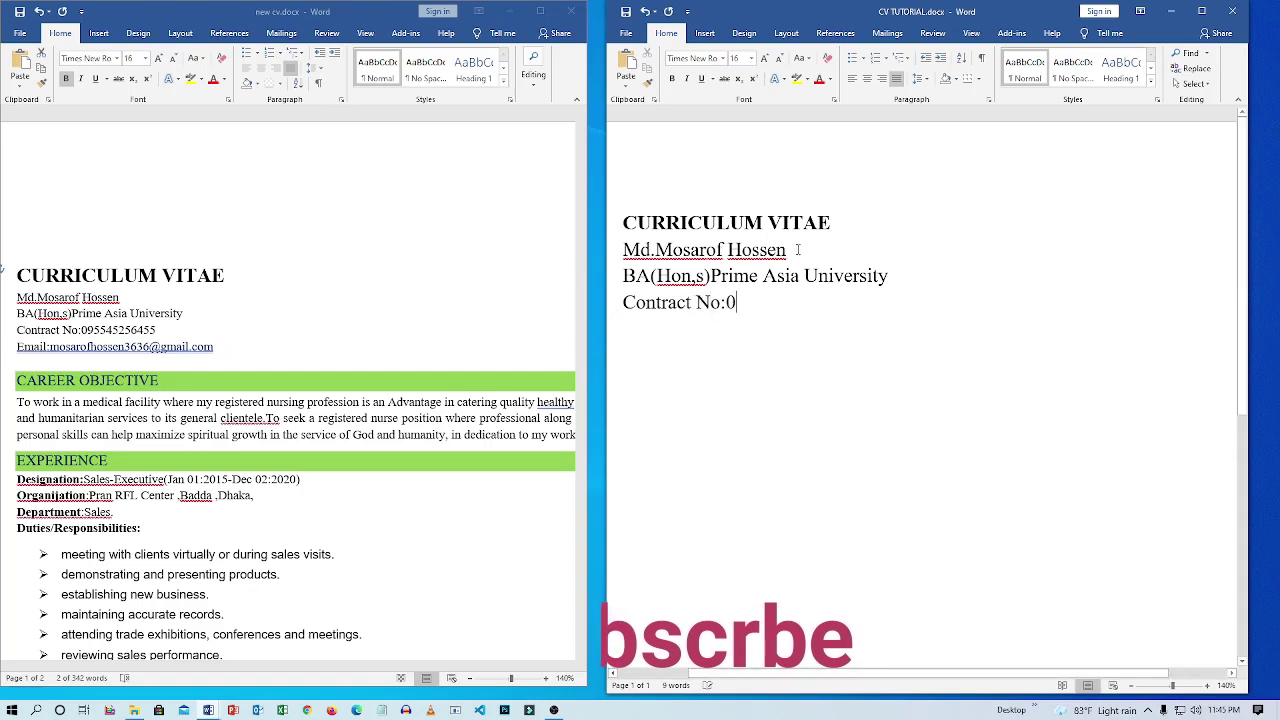
pyautogui.write('964455')
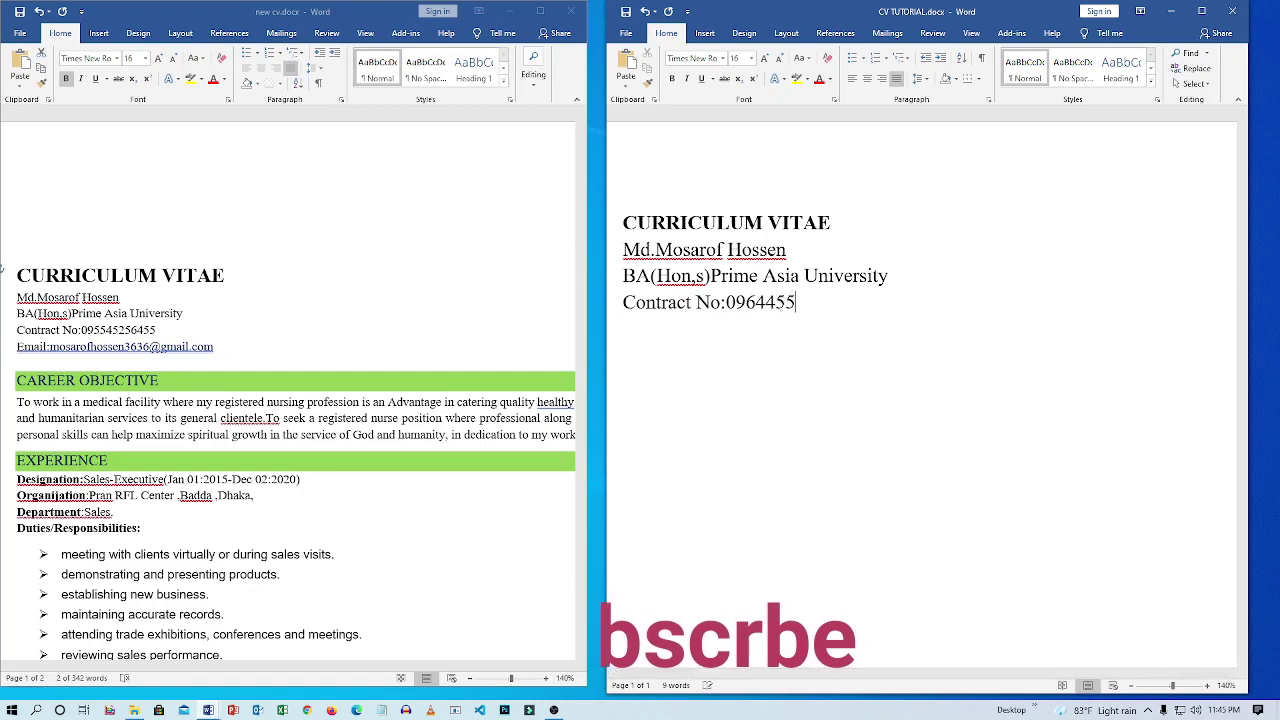
pyautogui.write('4 ')
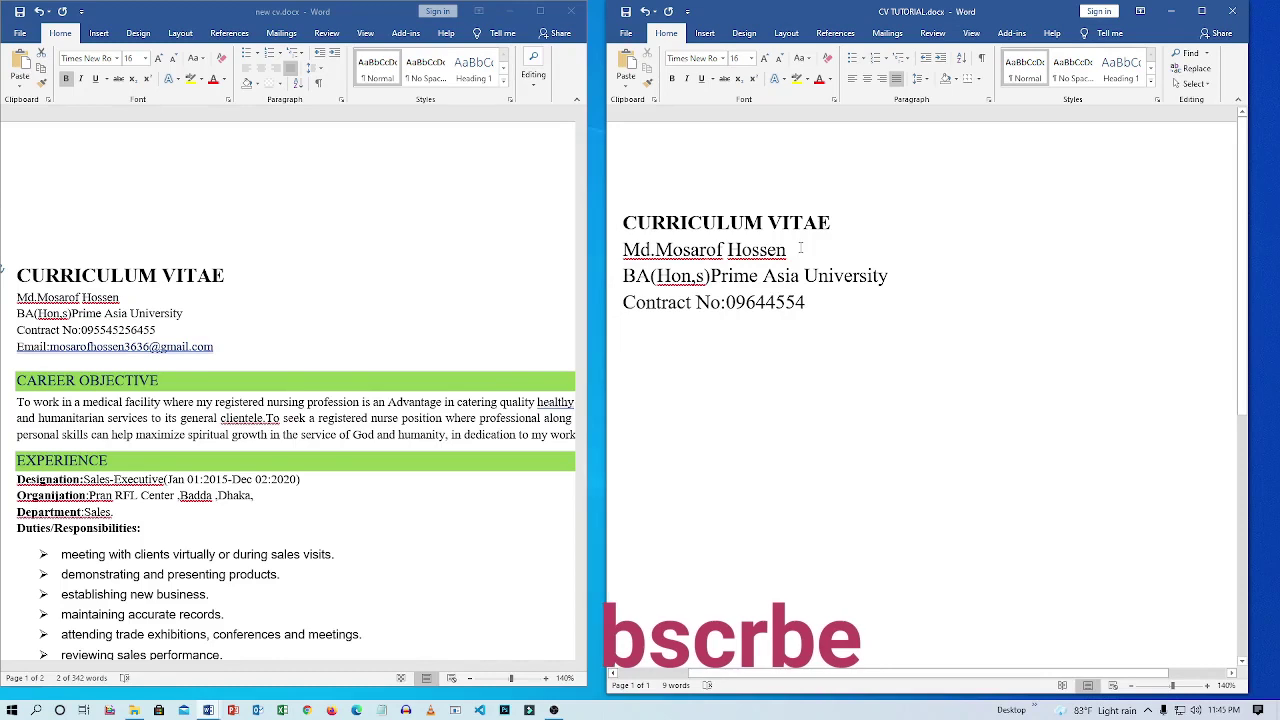
pyautogui.write('Em')
pyautogui.press('BackSpace')
pyautogui.press('BackSpace')
pyautogui.press('BackSpace')
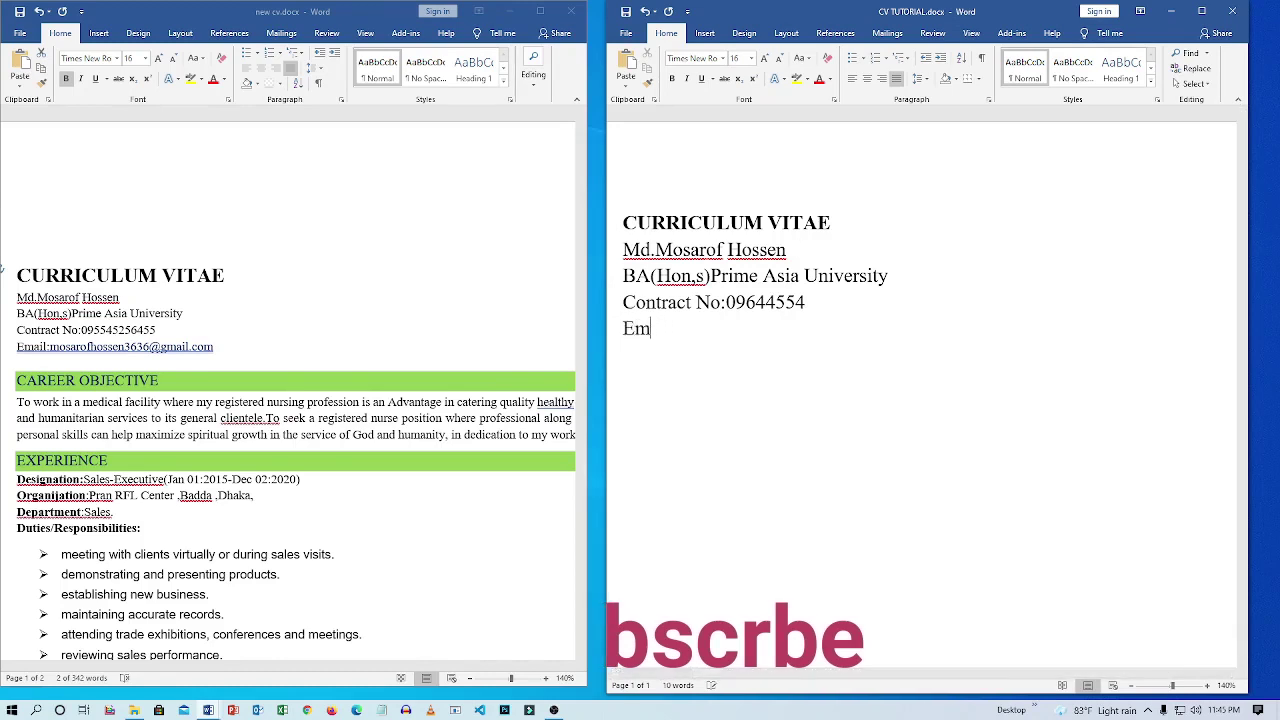
pyautogui.write('l:')
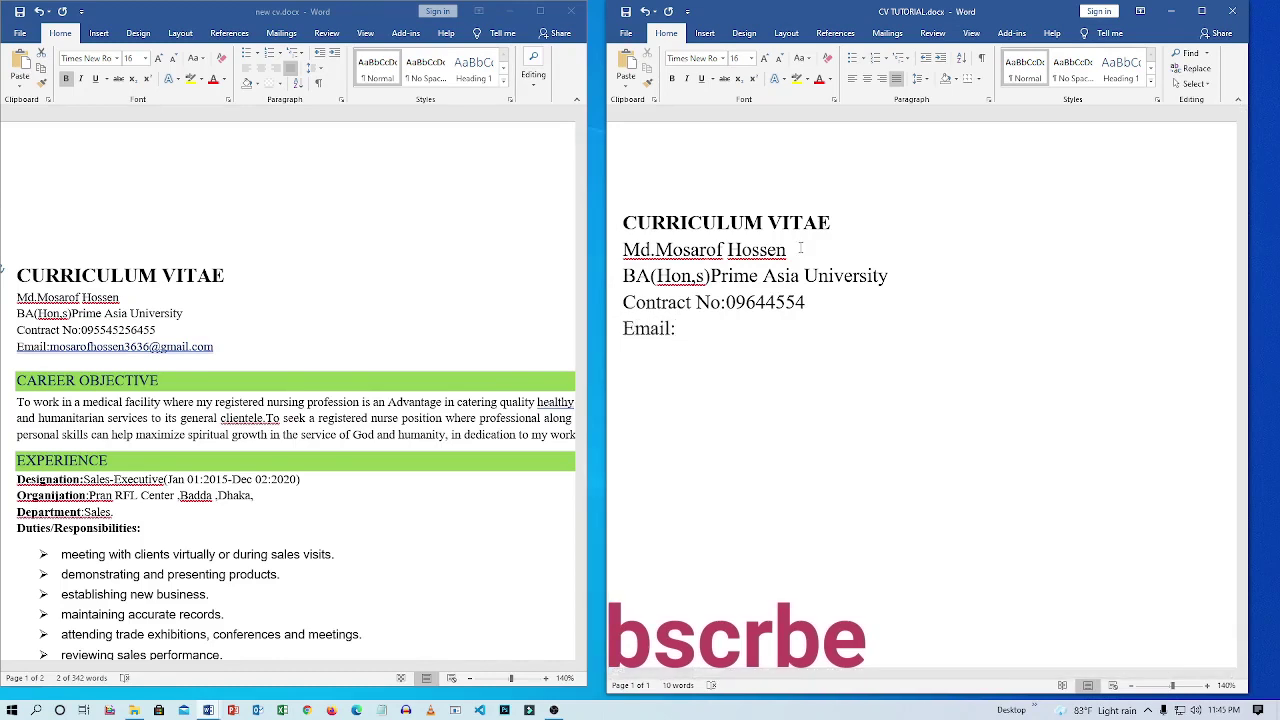
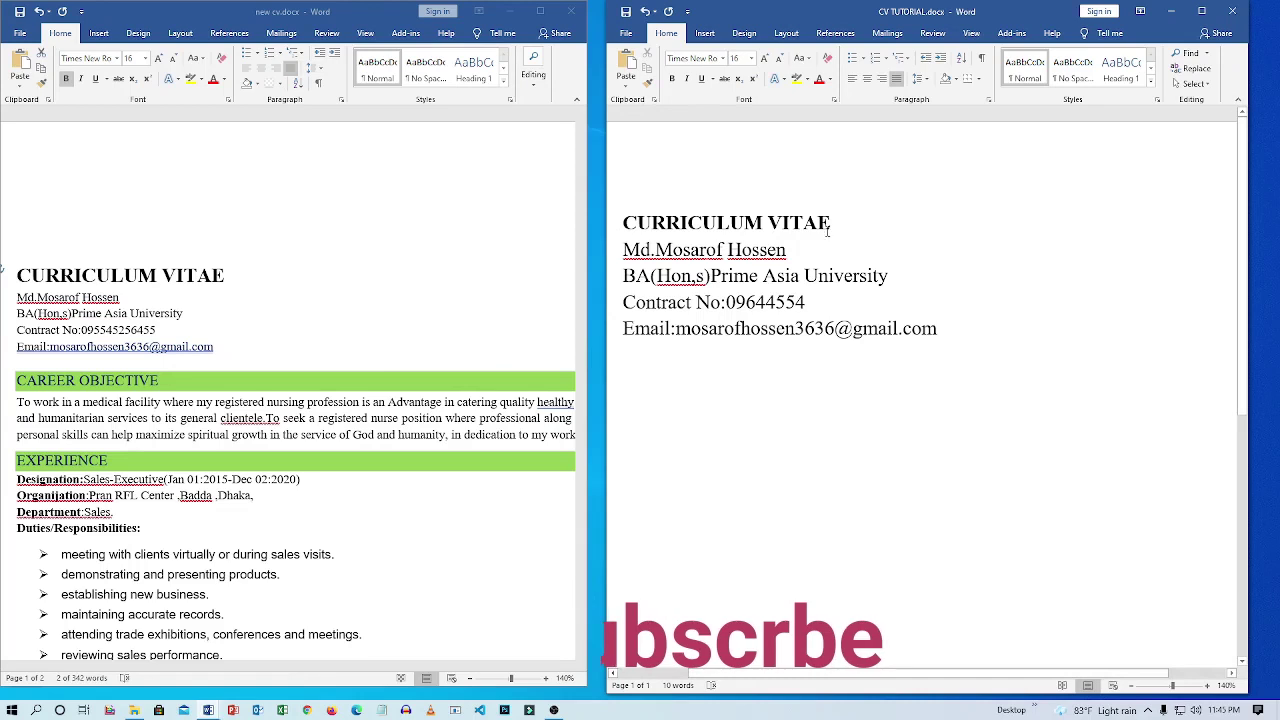
# Step: Set the contact lines under the title to font size 10
pyautogui.moveTo(836, 224); pyautogui.dragTo(622, 224)
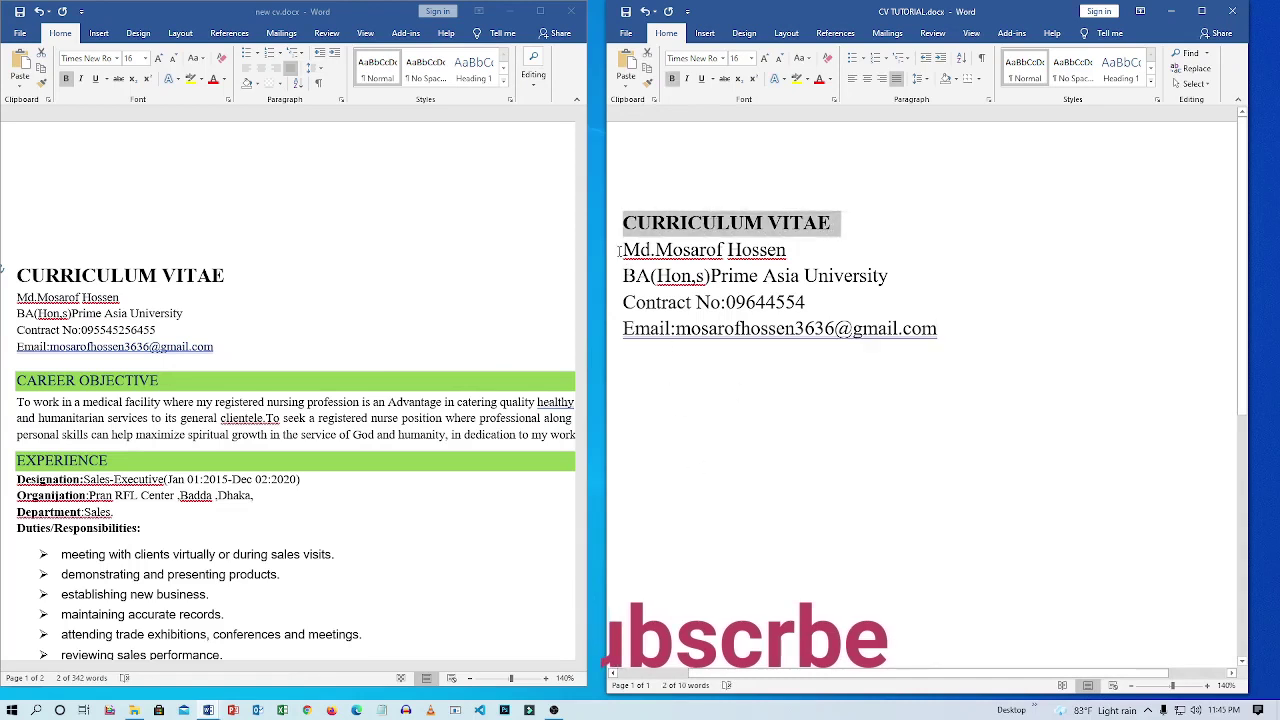
pyautogui.moveTo(622, 250)
pyautogui.mouseDown()
pyautogui.moveTo(782, 341)
pyautogui.moveTo(942, 340)
pyautogui.mouseUp()
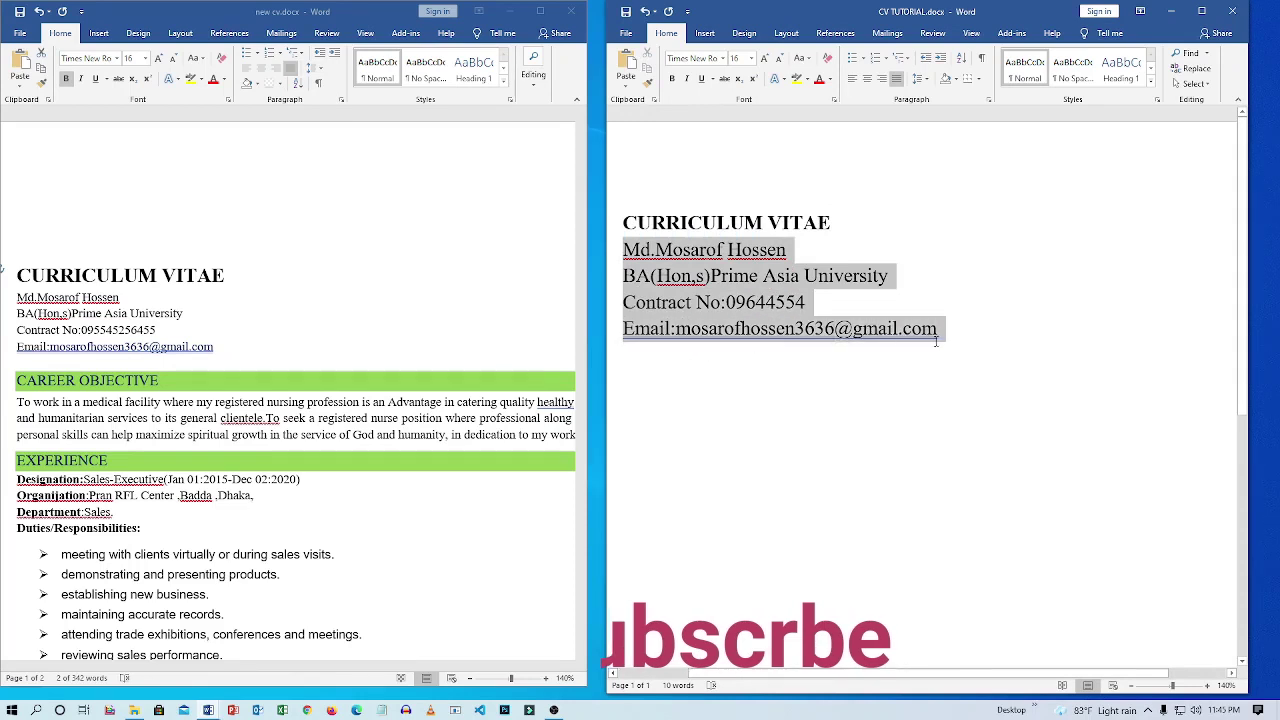
pyautogui.click(751, 58)
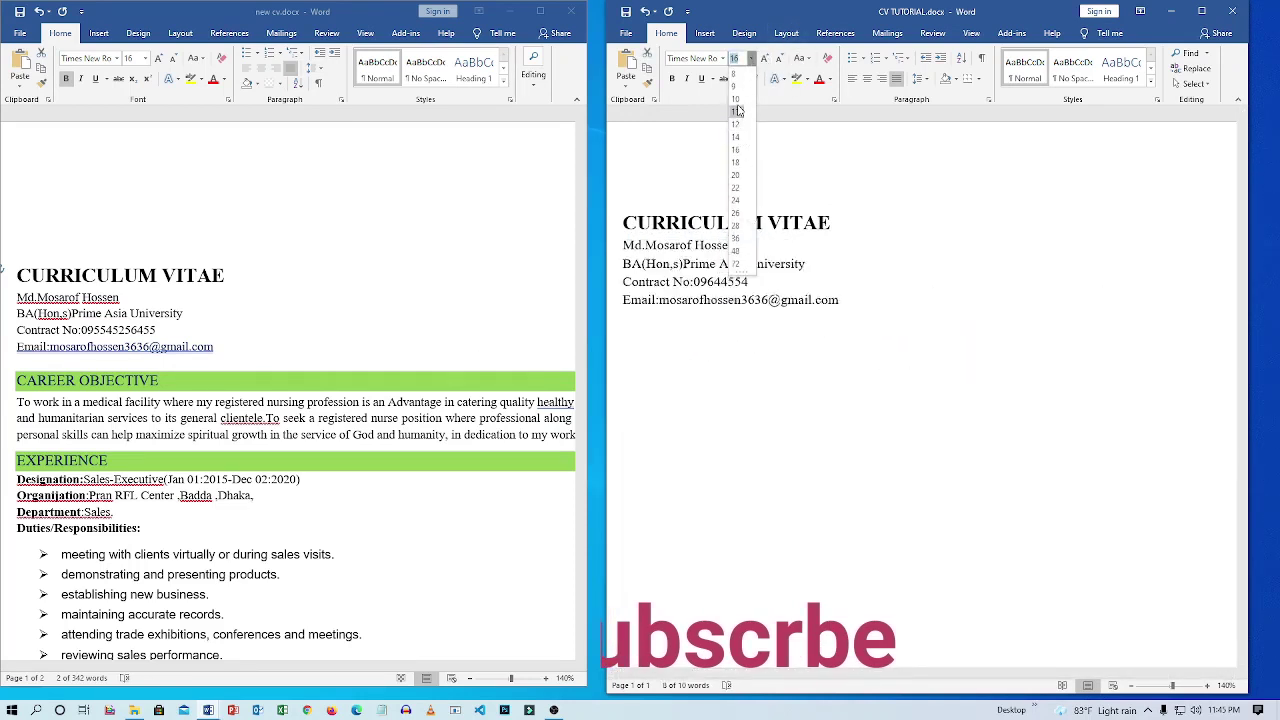
pyautogui.click(735, 98)
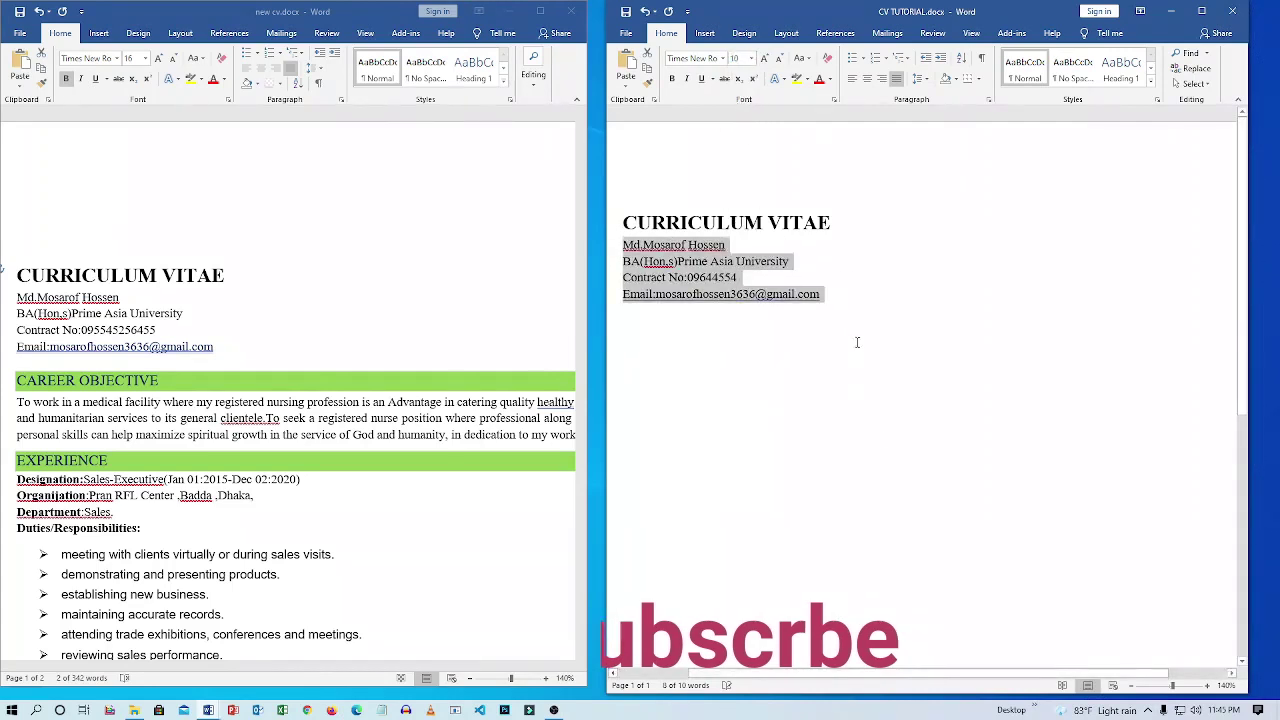
pyautogui.click(830, 331)
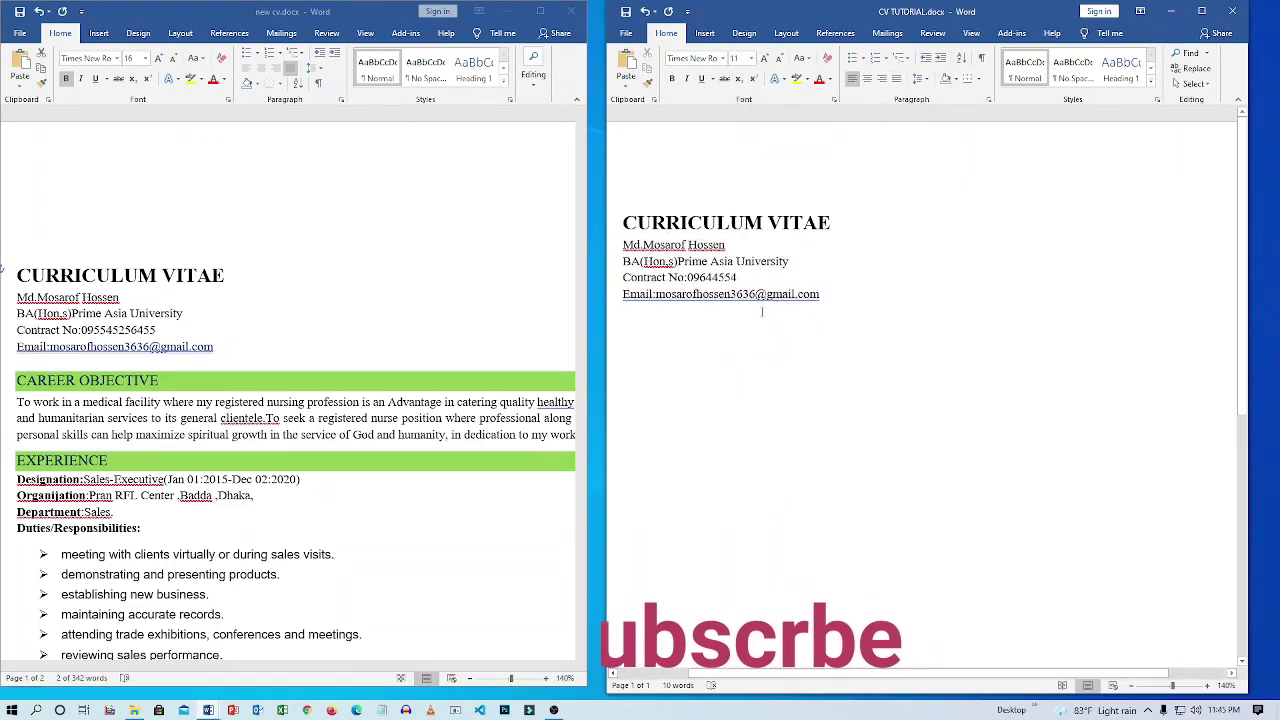
# Step: Colour the email address purple
pyautogui.click(657, 294)
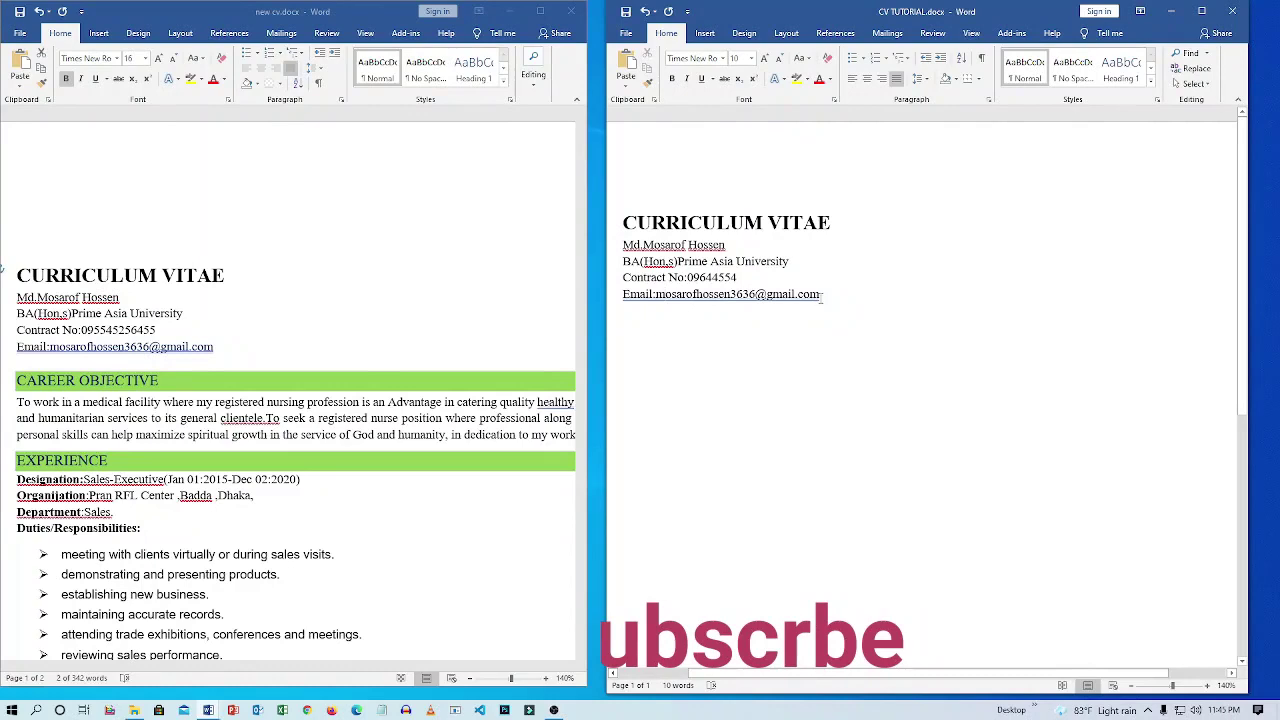
pyautogui.moveTo(822, 294); pyautogui.dragTo(656, 295)
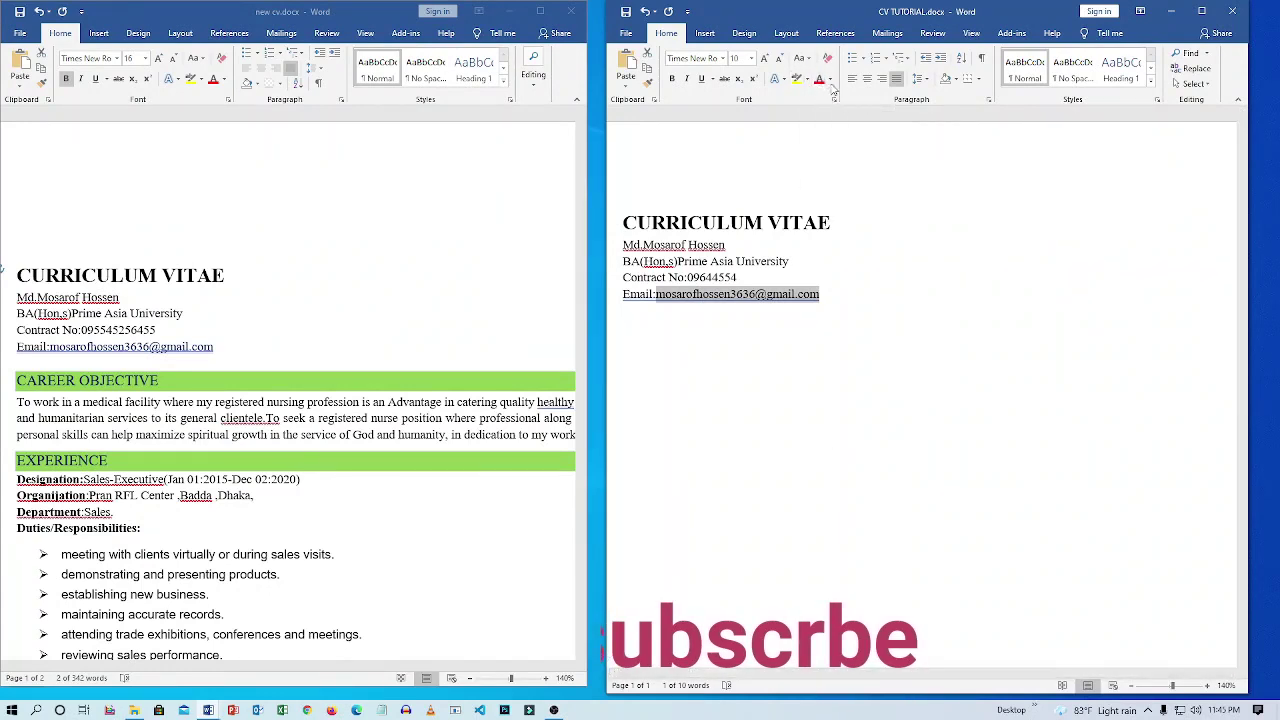
pyautogui.click(831, 80)
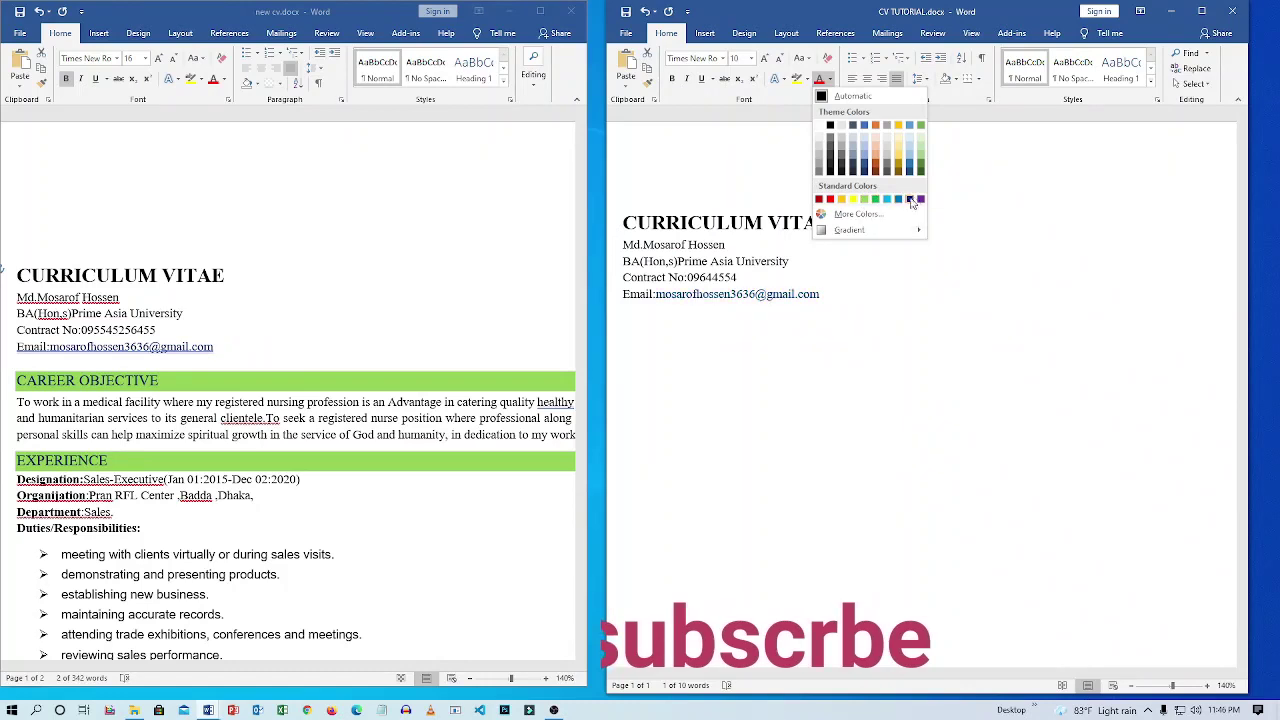
pyautogui.click(919, 201)
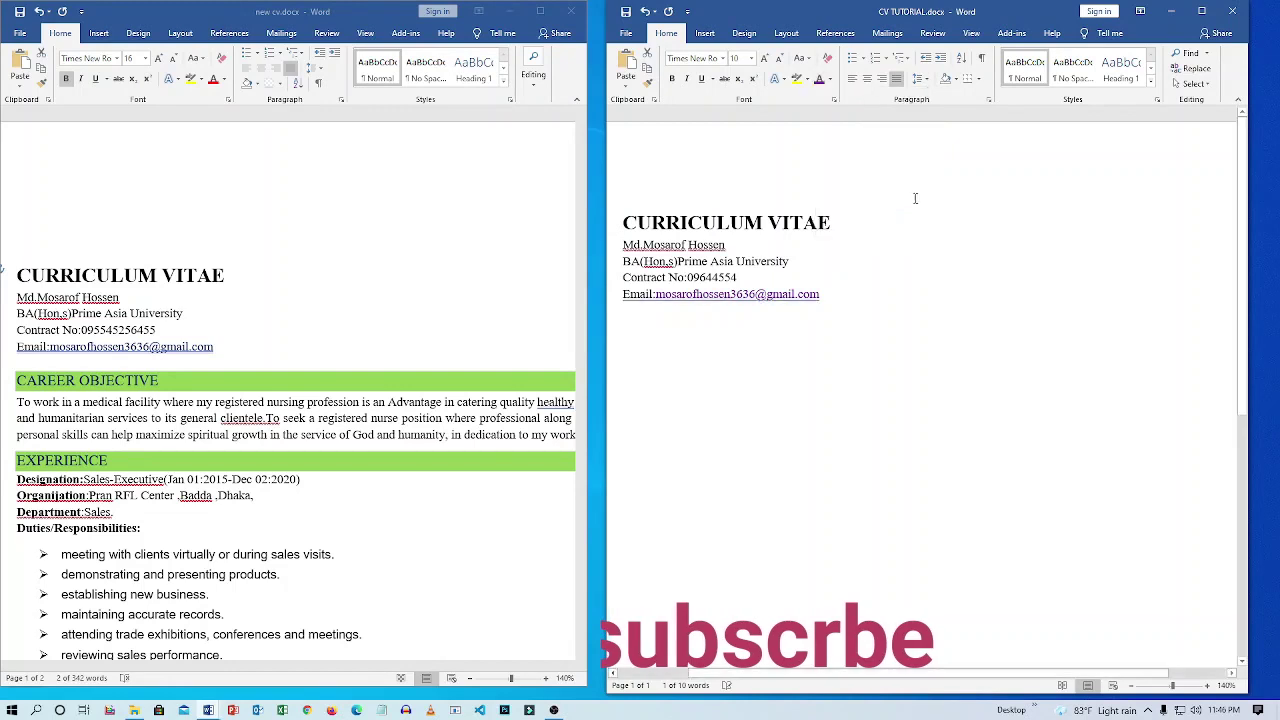
pyautogui.click(857, 318)
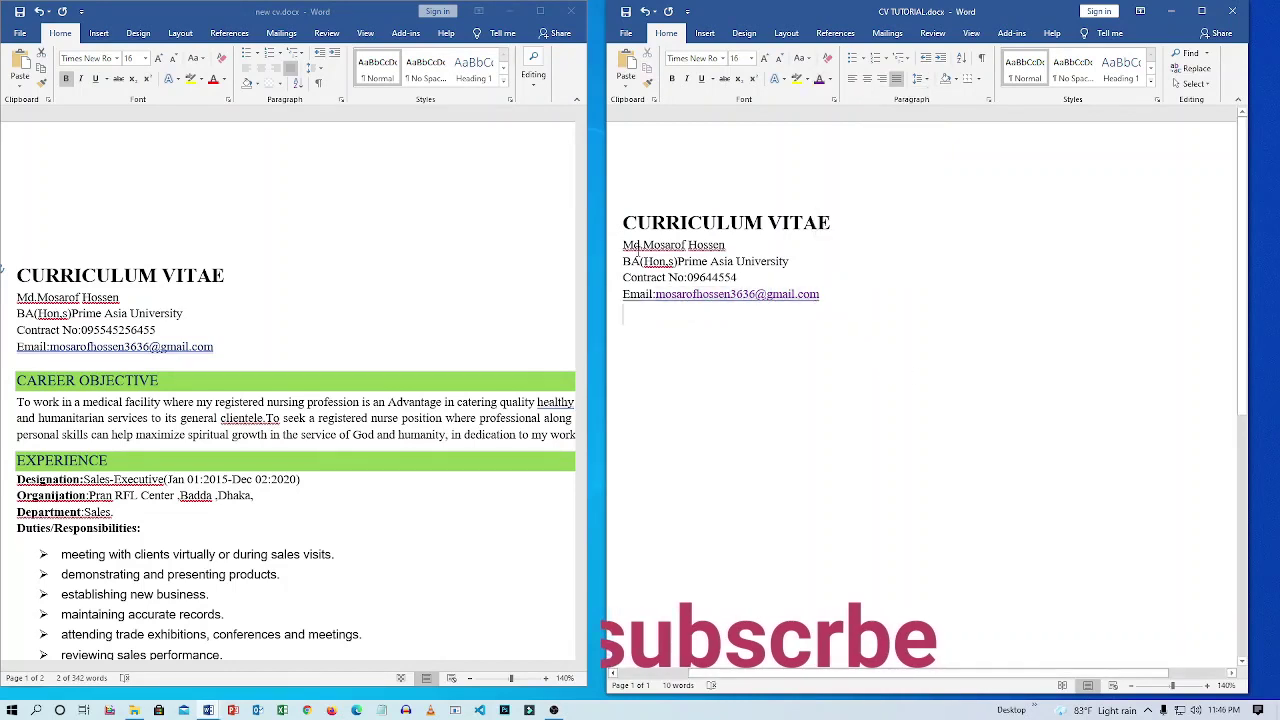
pyautogui.moveTo(624, 244)
pyautogui.mouseDown()
pyautogui.moveTo(709, 305)
pyautogui.moveTo(820, 296)
pyautogui.mouseUp()
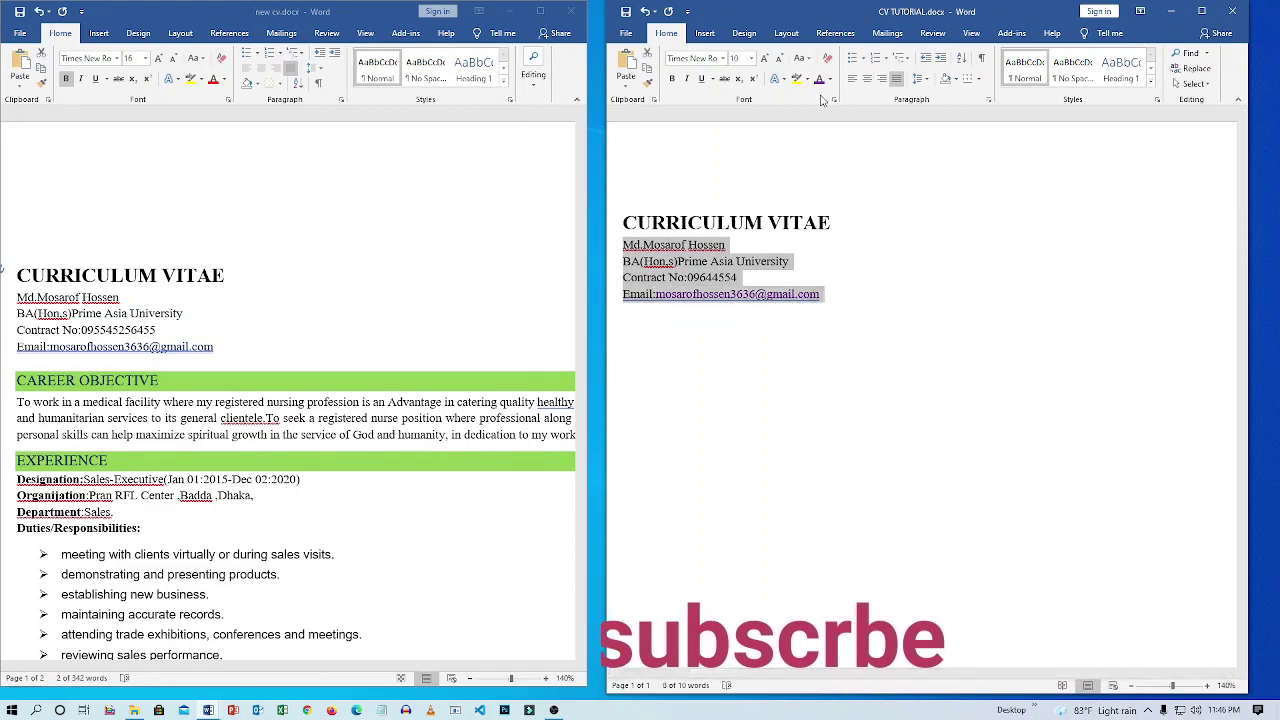
pyautogui.click(926, 80)
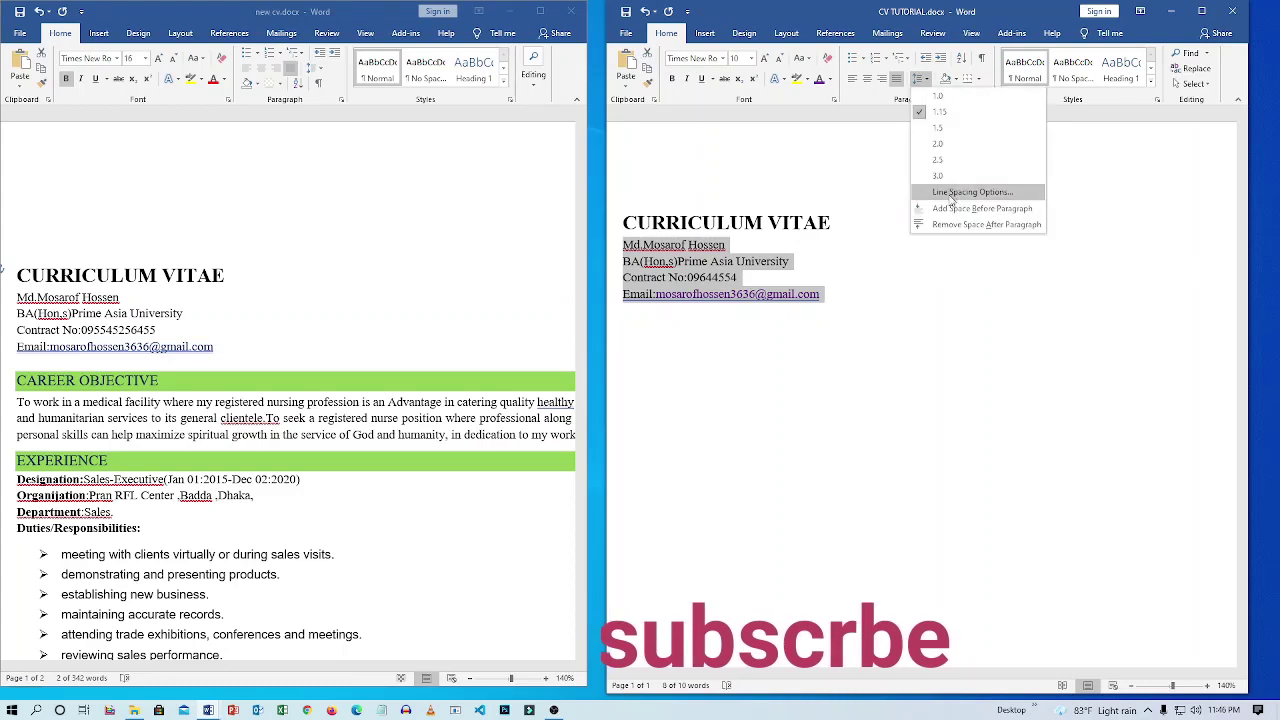
pyautogui.click(943, 121)
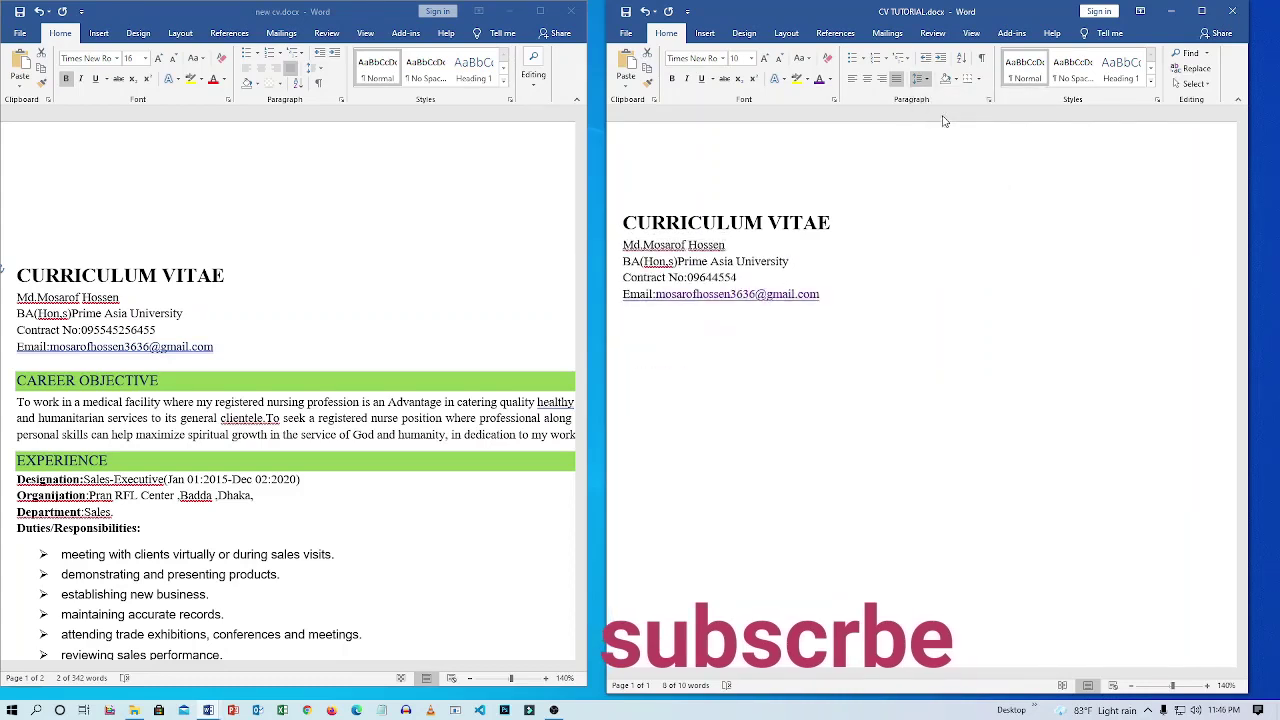
pyautogui.moveTo(621, 244); pyautogui.dragTo(853, 290)
pyautogui.click(841, 294)
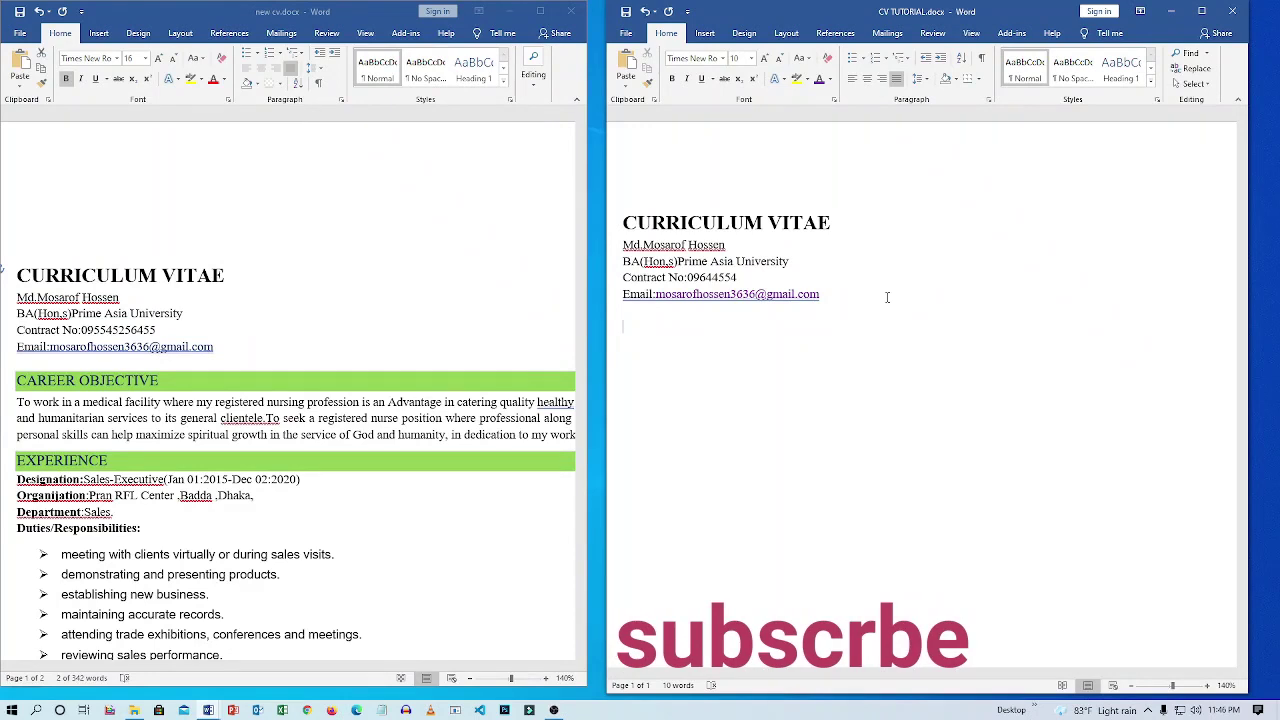
pyautogui.write('ca')
# Step: Type a CAREER OBJECT heading beneath the email line and select it for resizing
pyautogui.press('BackSpace')
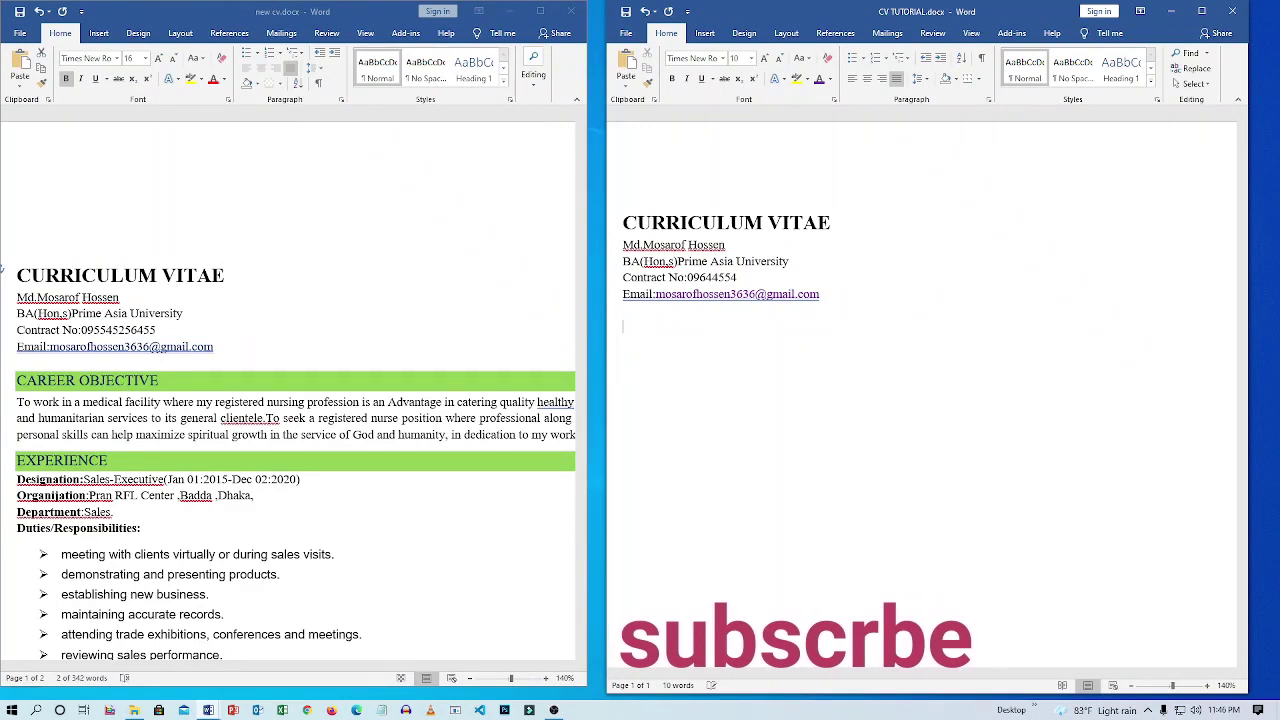
pyautogui.write('CAR')
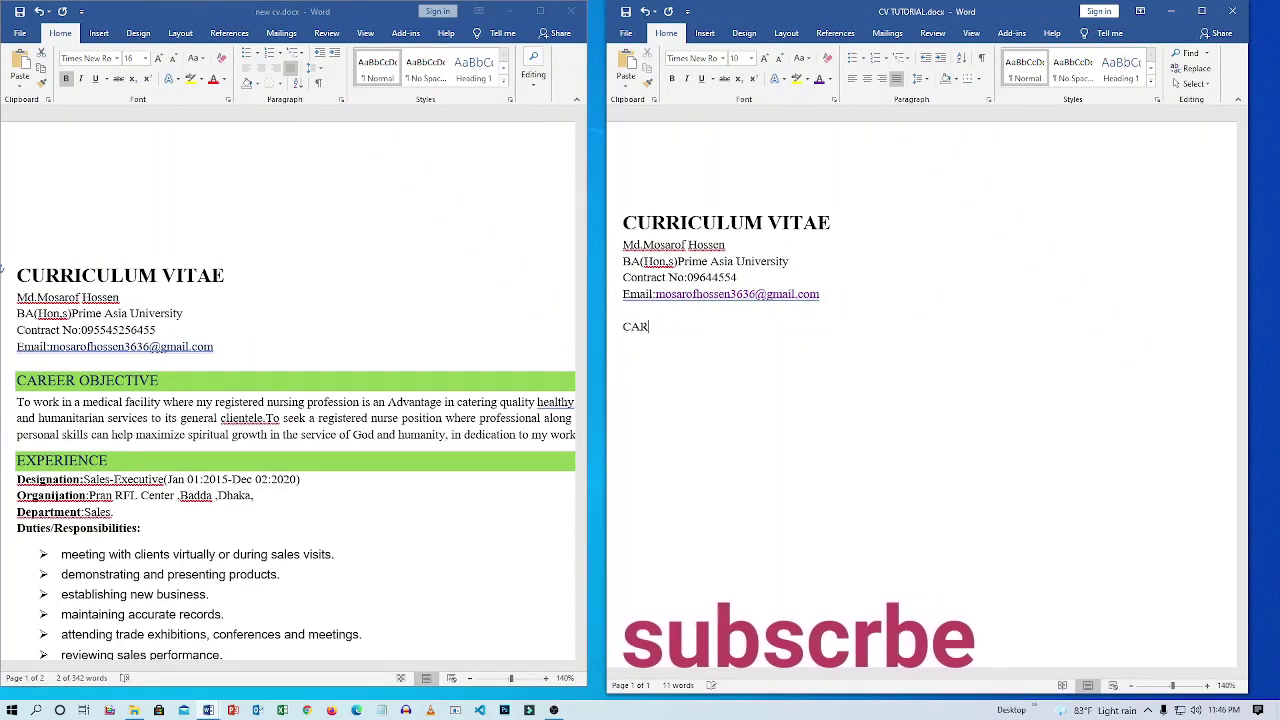
pyautogui.write('RE')
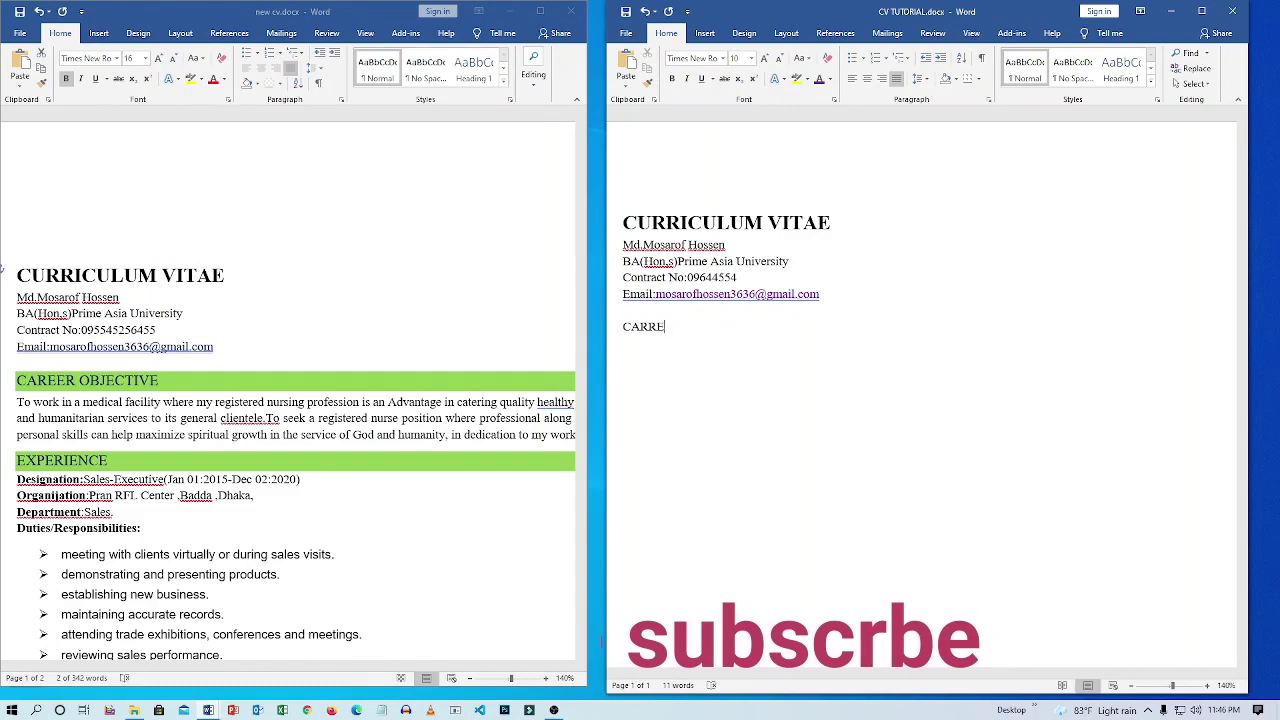
pyautogui.press('BackSpace')
pyautogui.press('BackSpace')
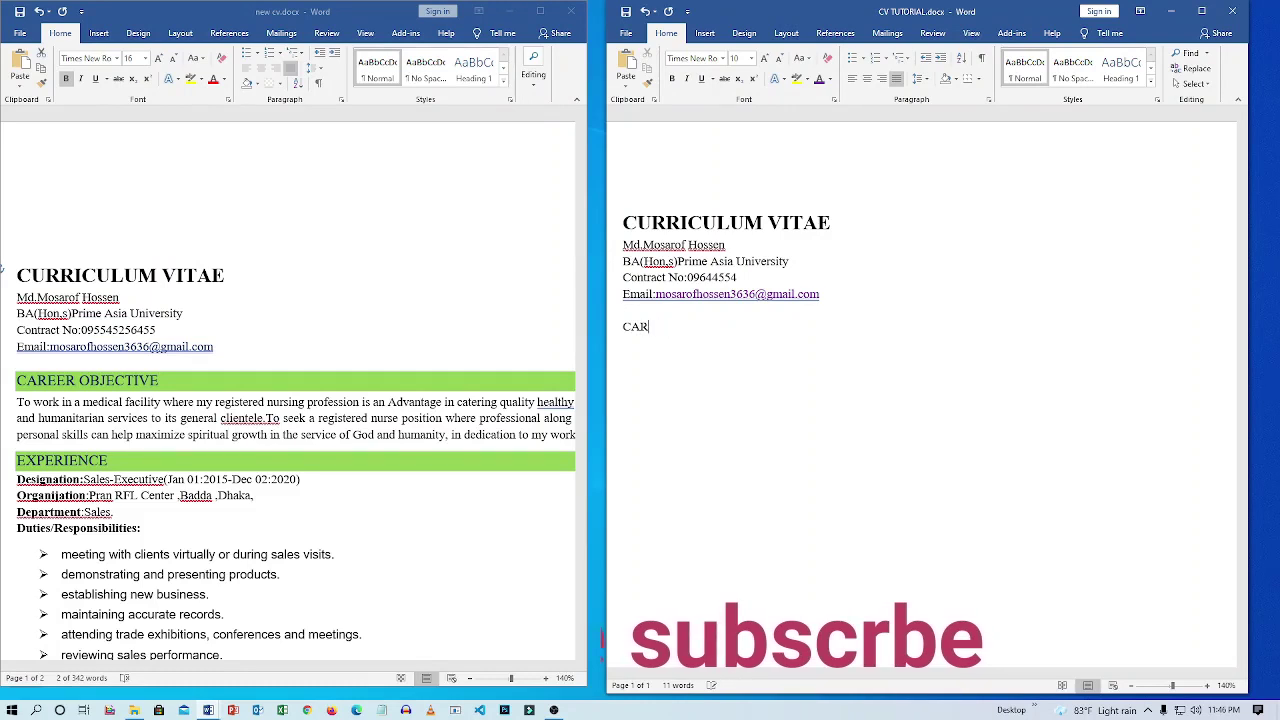
pyautogui.write('EER OB')
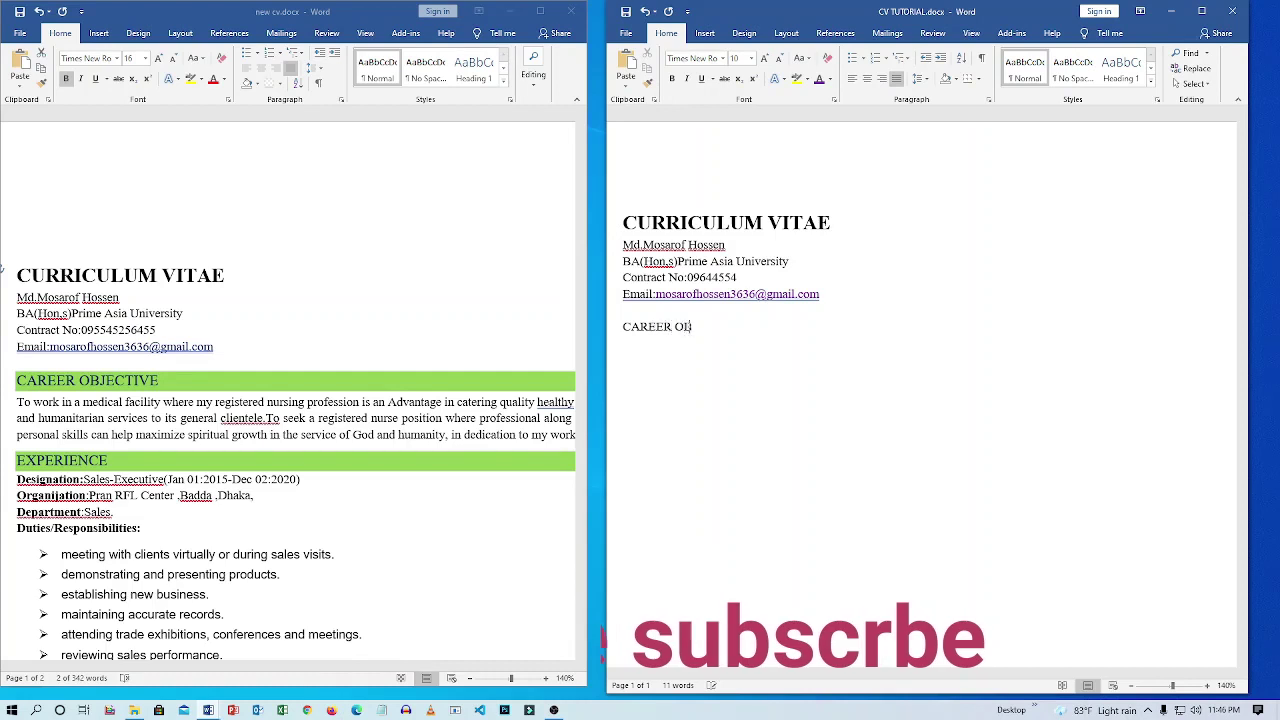
pyautogui.write('JECT')
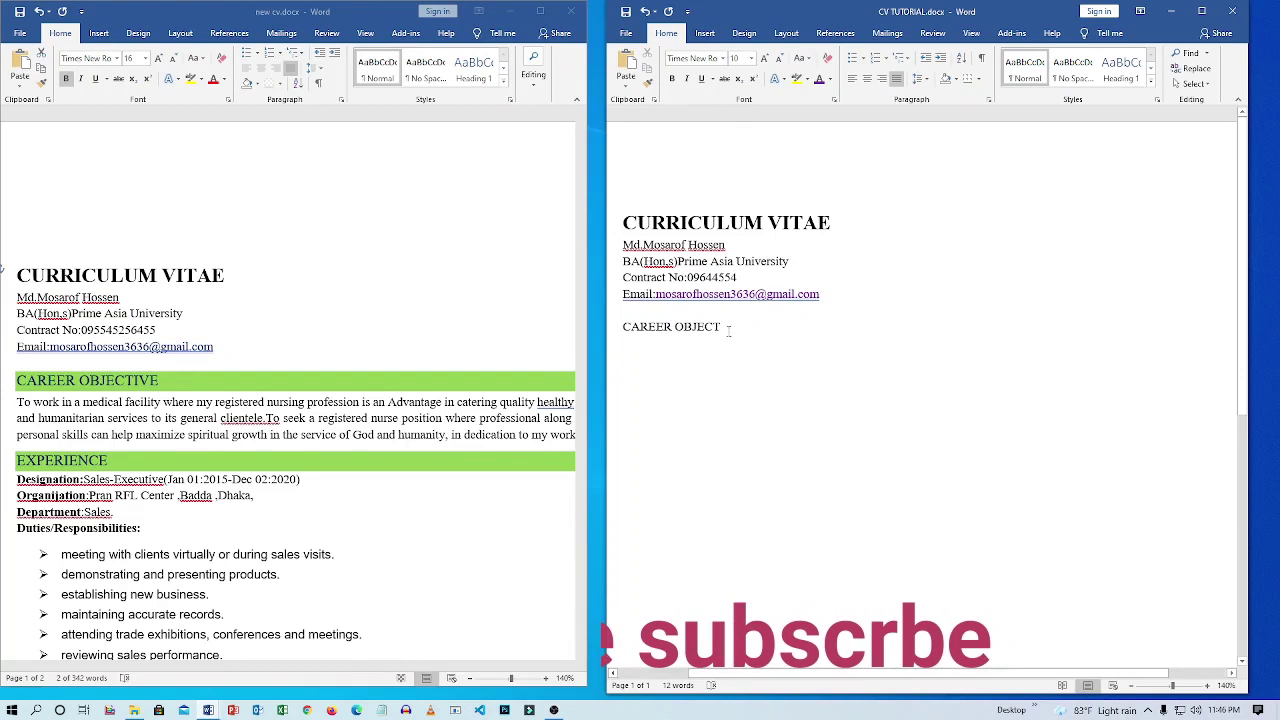
pyautogui.moveTo(724, 327); pyautogui.dragTo(622, 327)
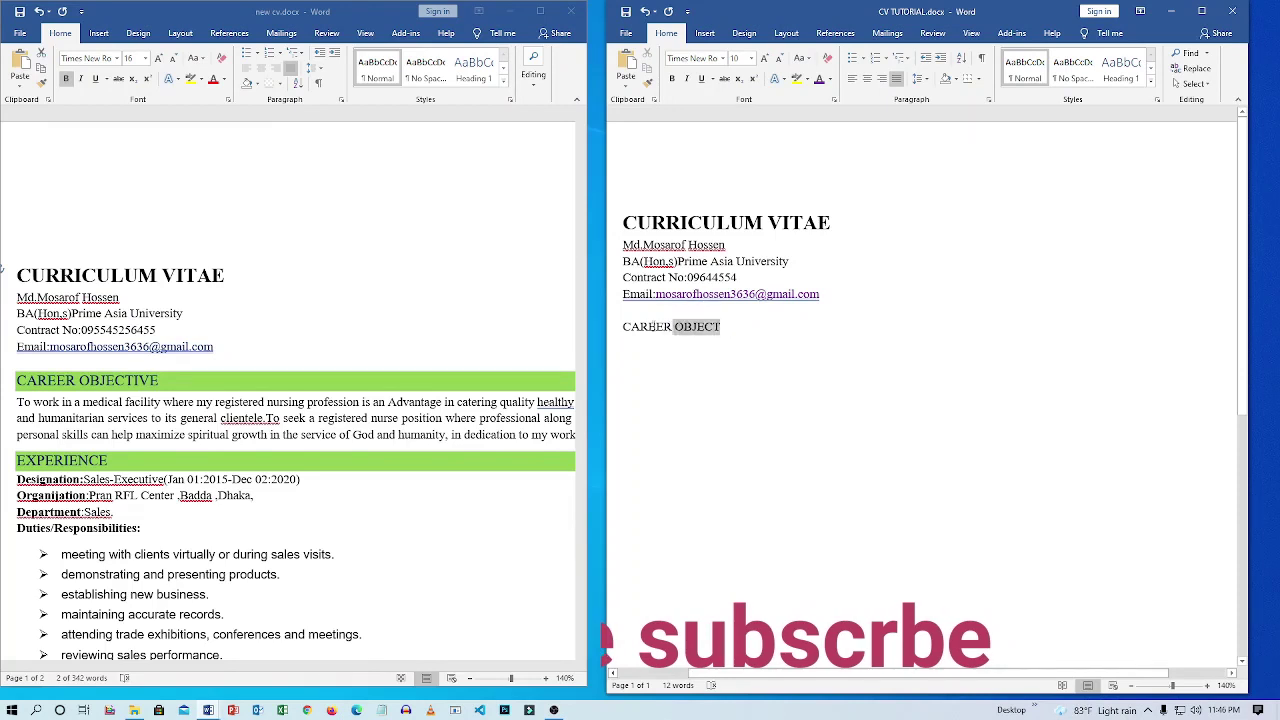
pyautogui.click(751, 58)
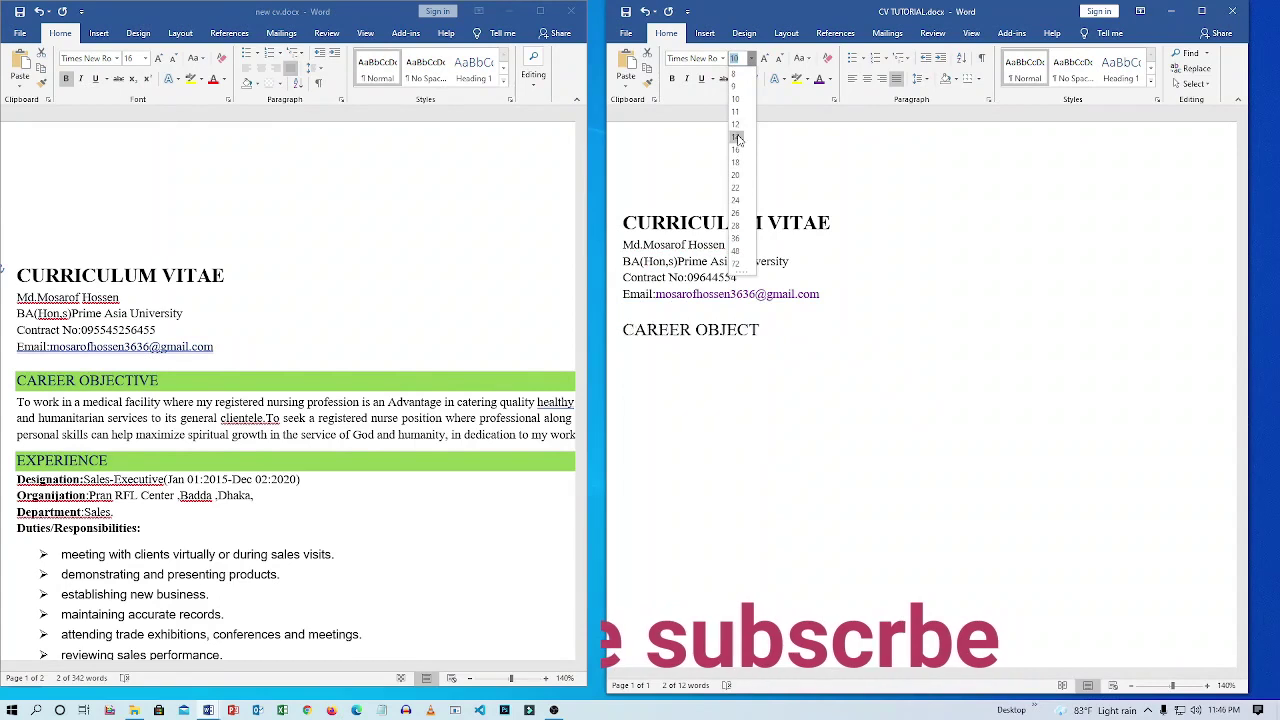
# Step: Set the CAREER OBJECT heading to 12 pt and make it bold
pyautogui.click(736, 125)
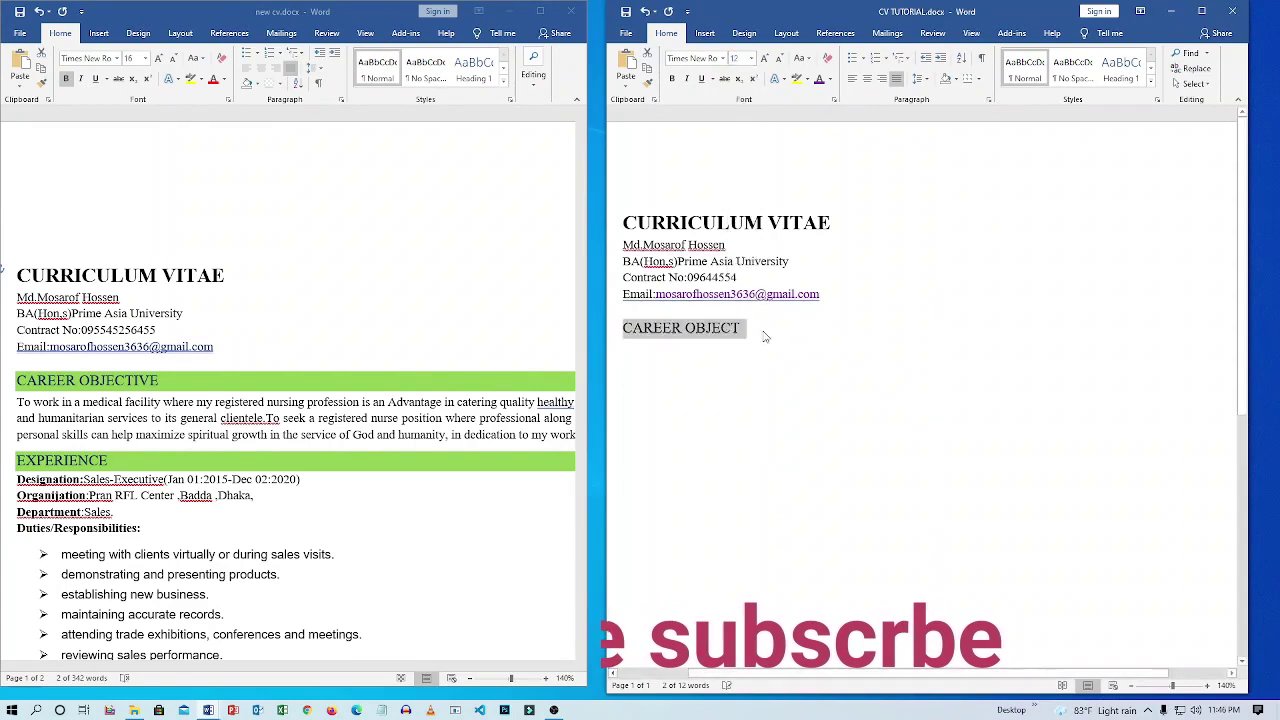
pyautogui.click(755, 333)
pyautogui.moveTo(745, 330); pyautogui.dragTo(683, 330)
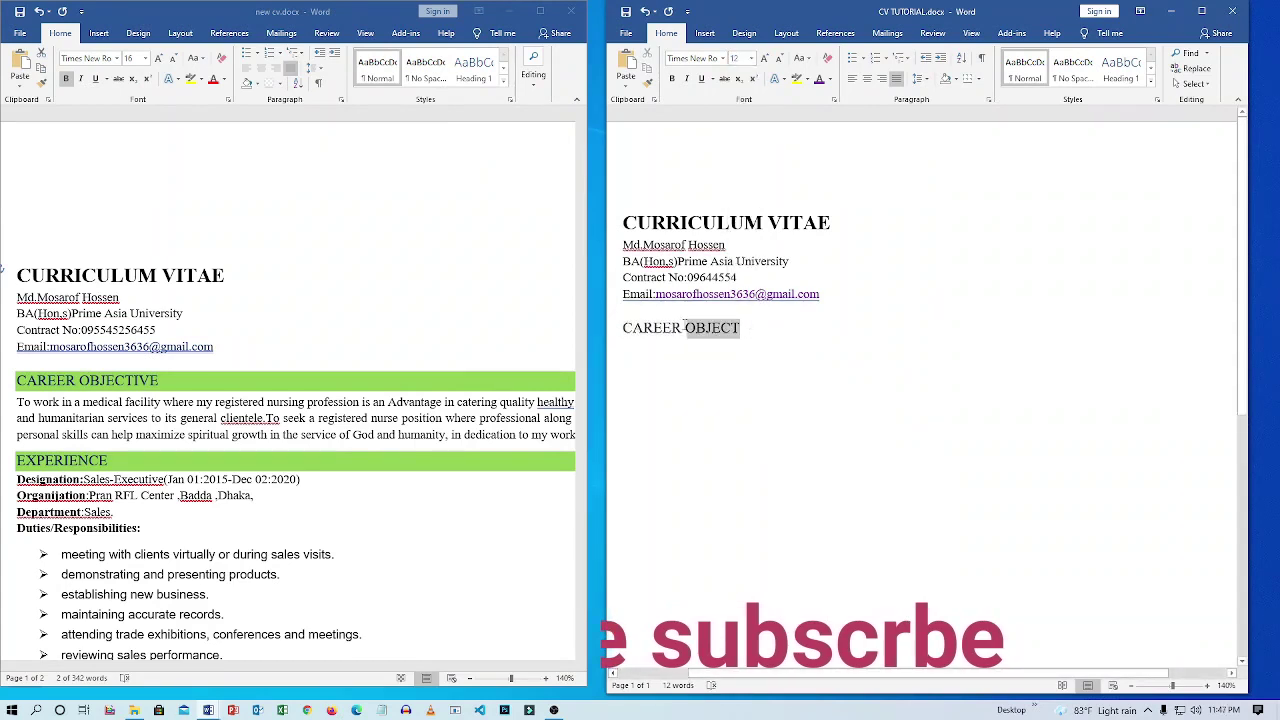
pyautogui.click(778, 342)
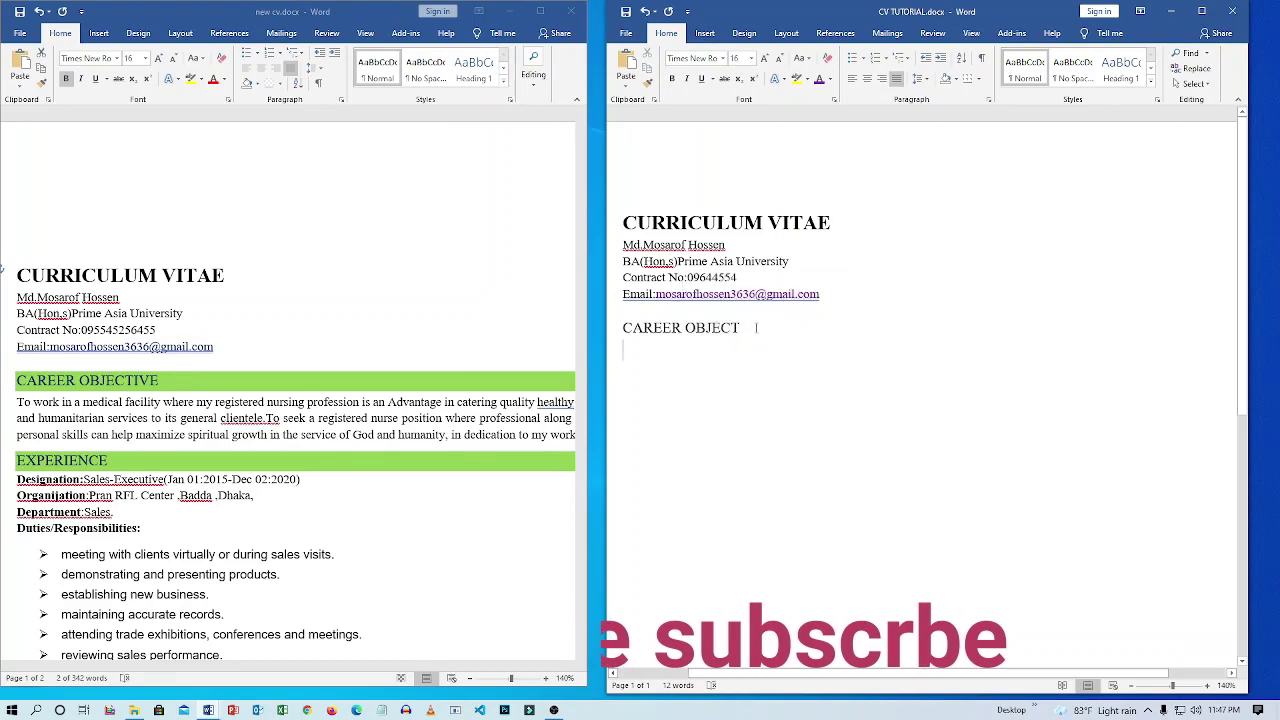
pyautogui.moveTo(748, 328); pyautogui.dragTo(622, 328)
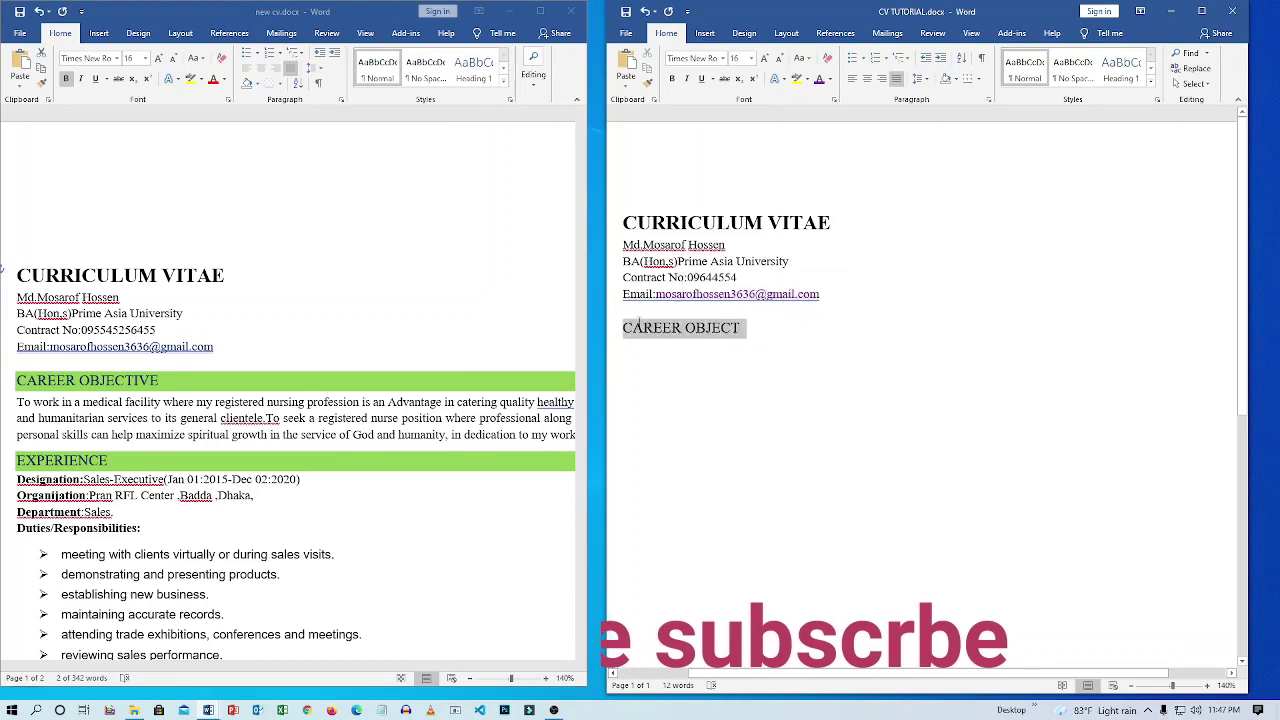
pyautogui.click(673, 80)
pyautogui.click(757, 333)
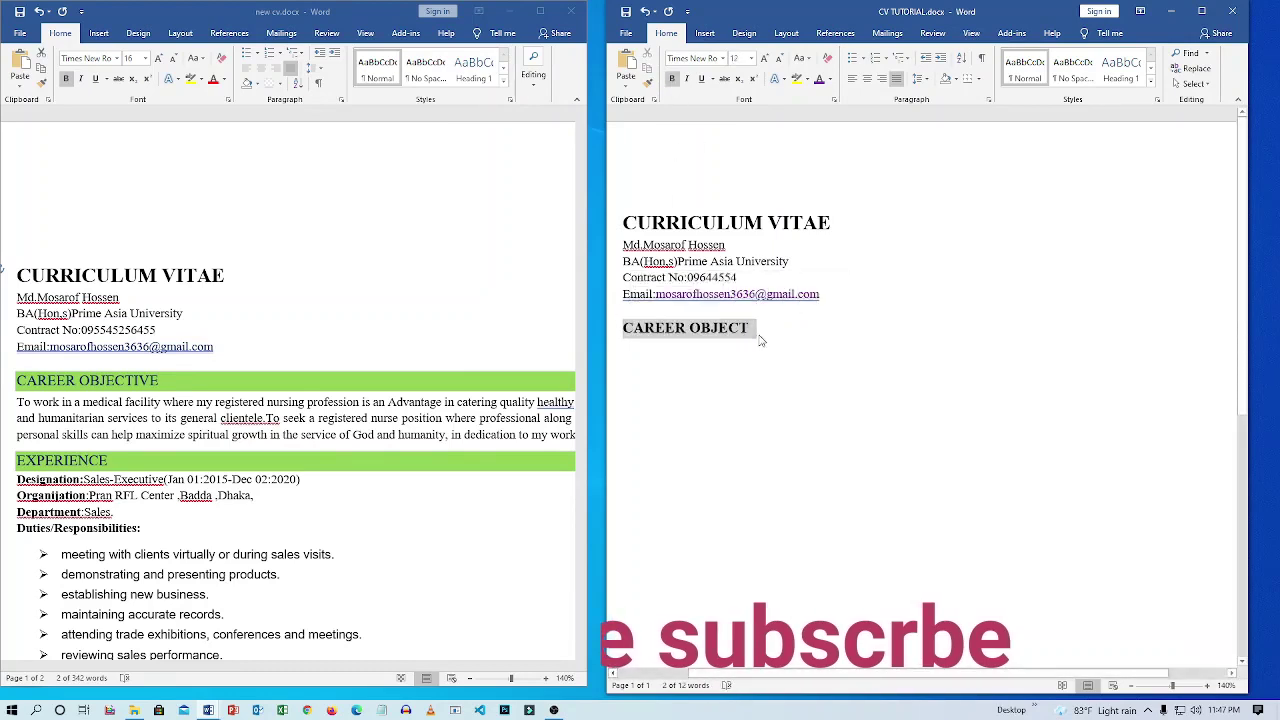
# Step: Try font colour and highlight options on the heading, settling on no highlight colour
pyautogui.click(829, 83)
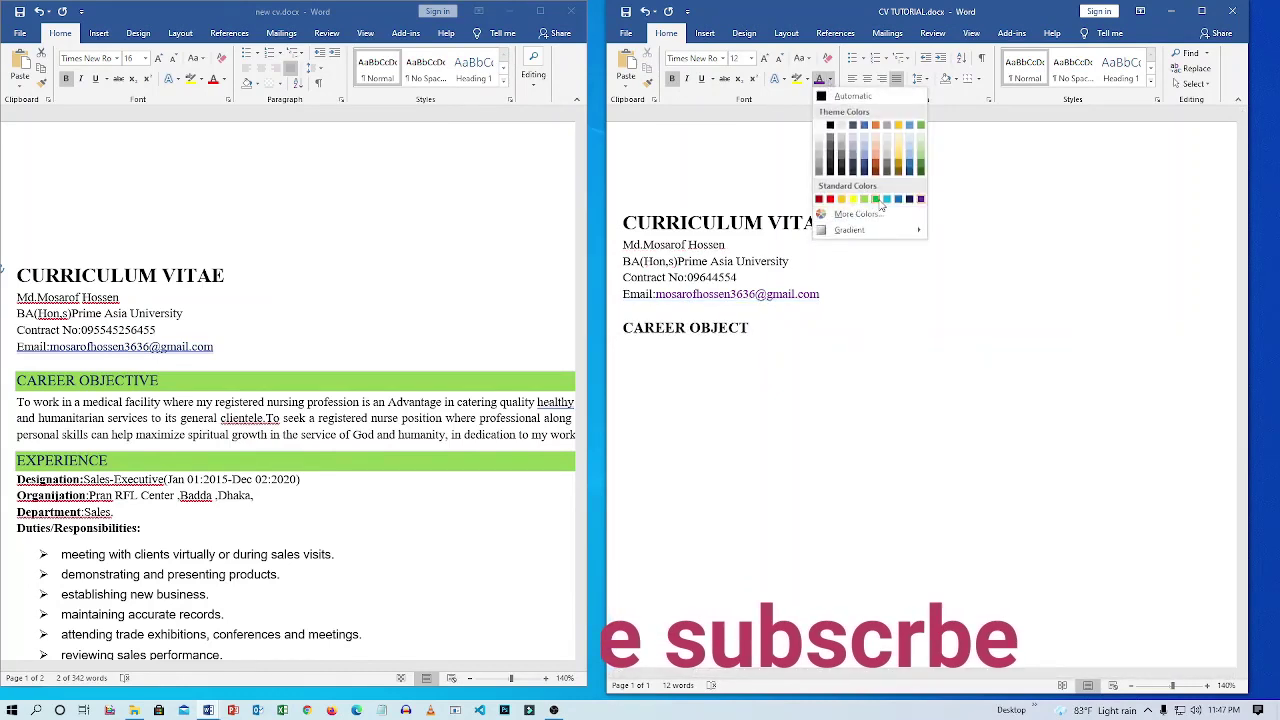
pyautogui.click(811, 88)
pyautogui.click(807, 84)
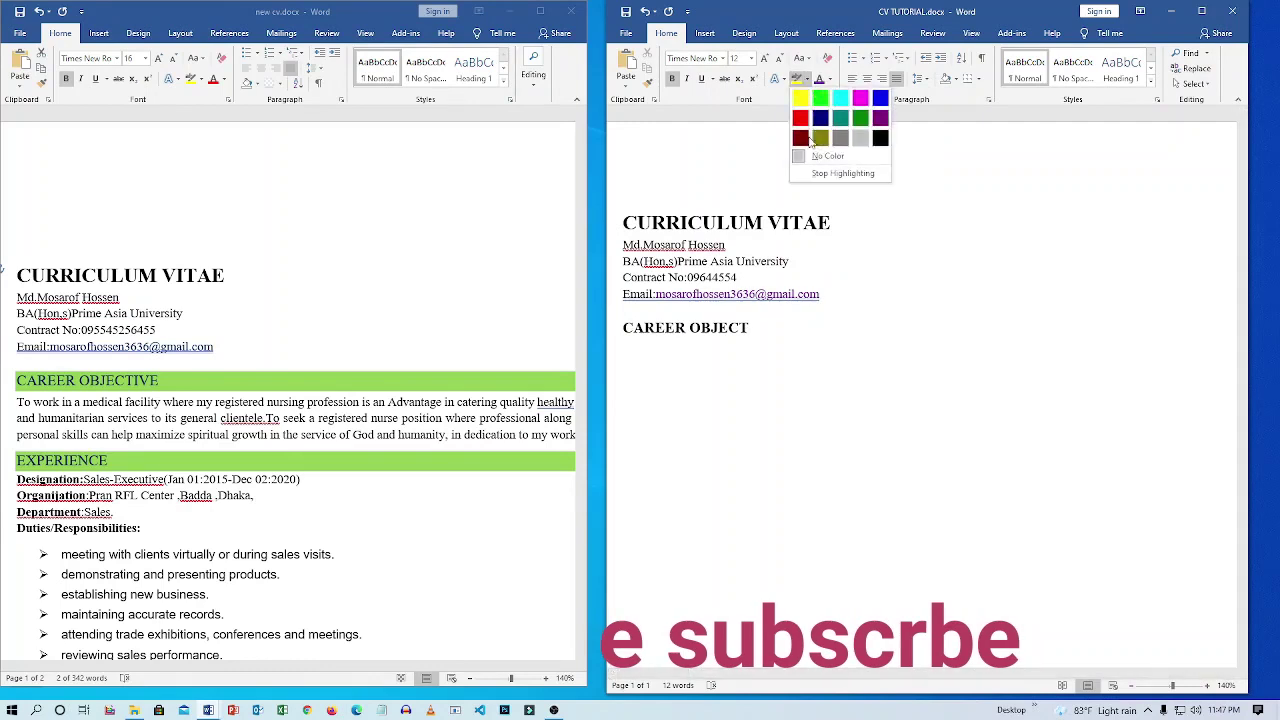
pyautogui.click(777, 330)
pyautogui.click(807, 80)
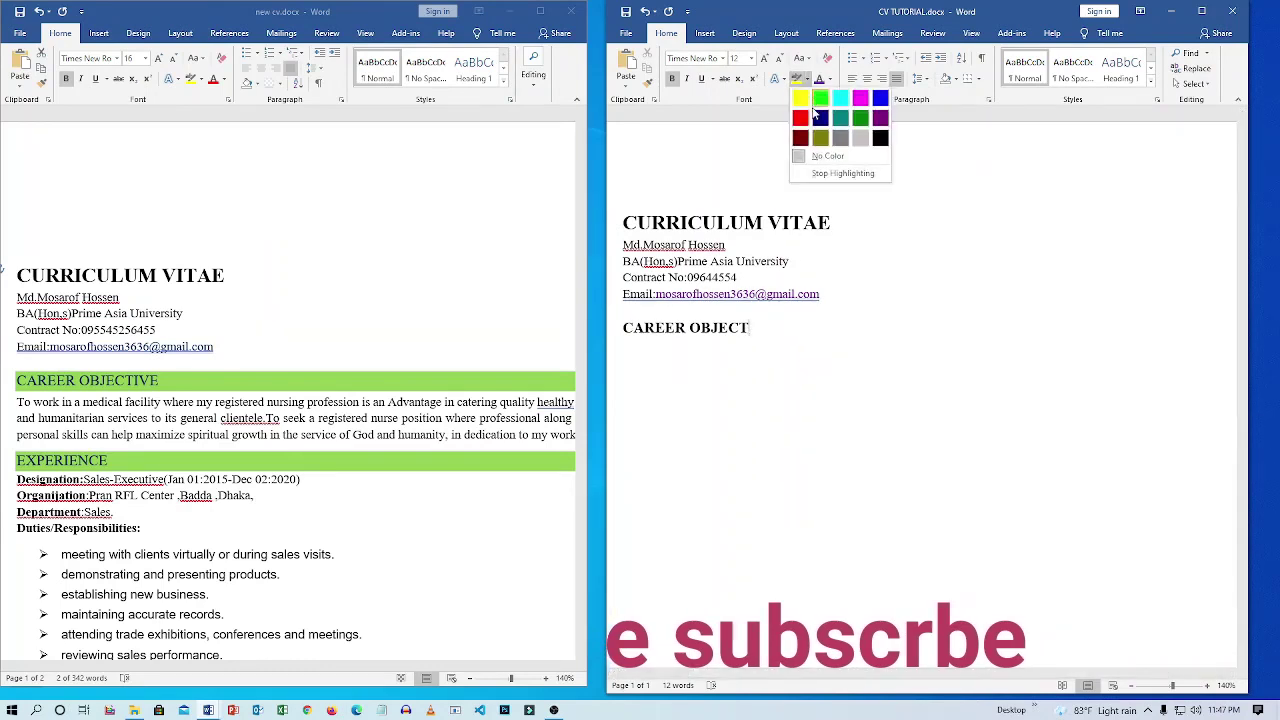
pyautogui.click(830, 157)
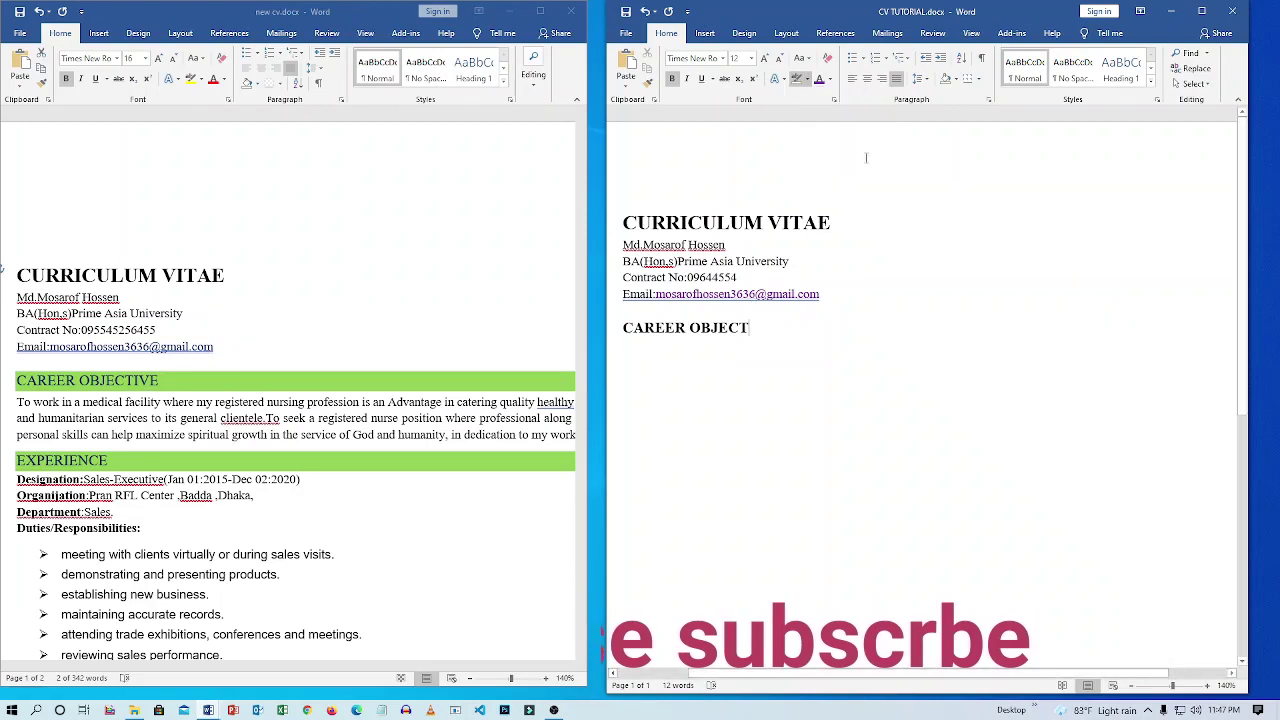
pyautogui.click(808, 80)
pyautogui.click(838, 98)
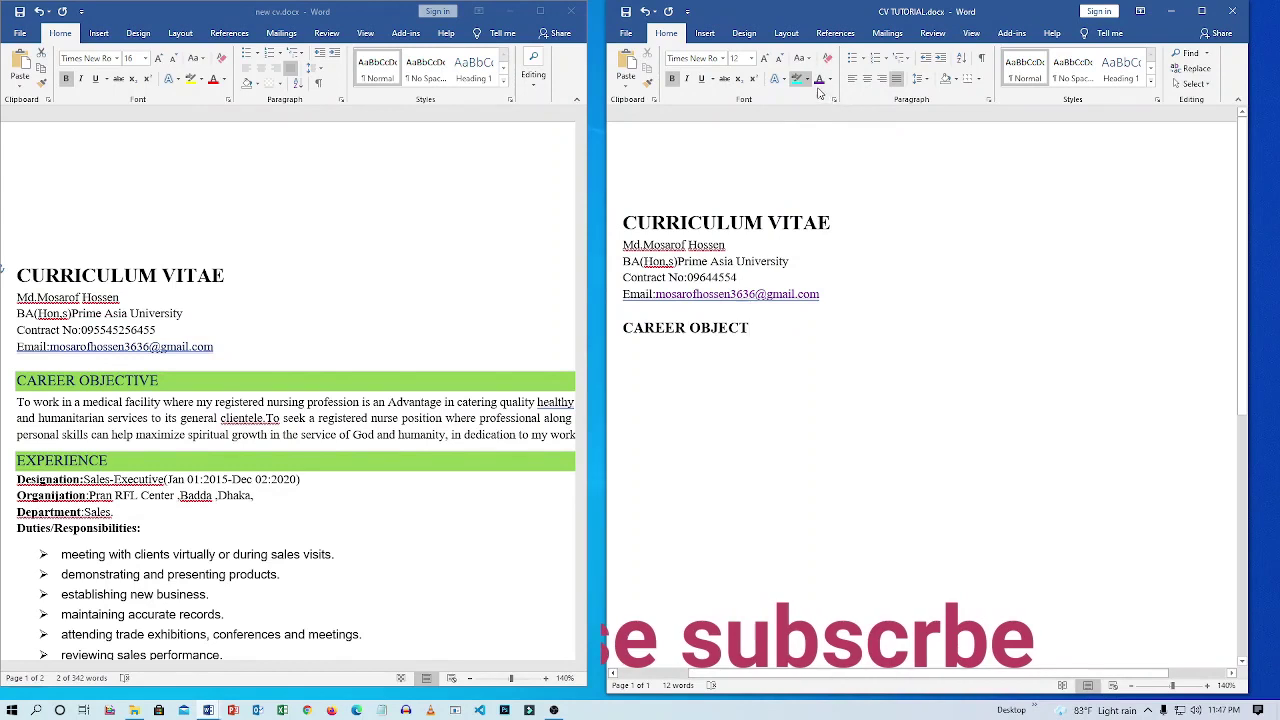
pyautogui.click(808, 80)
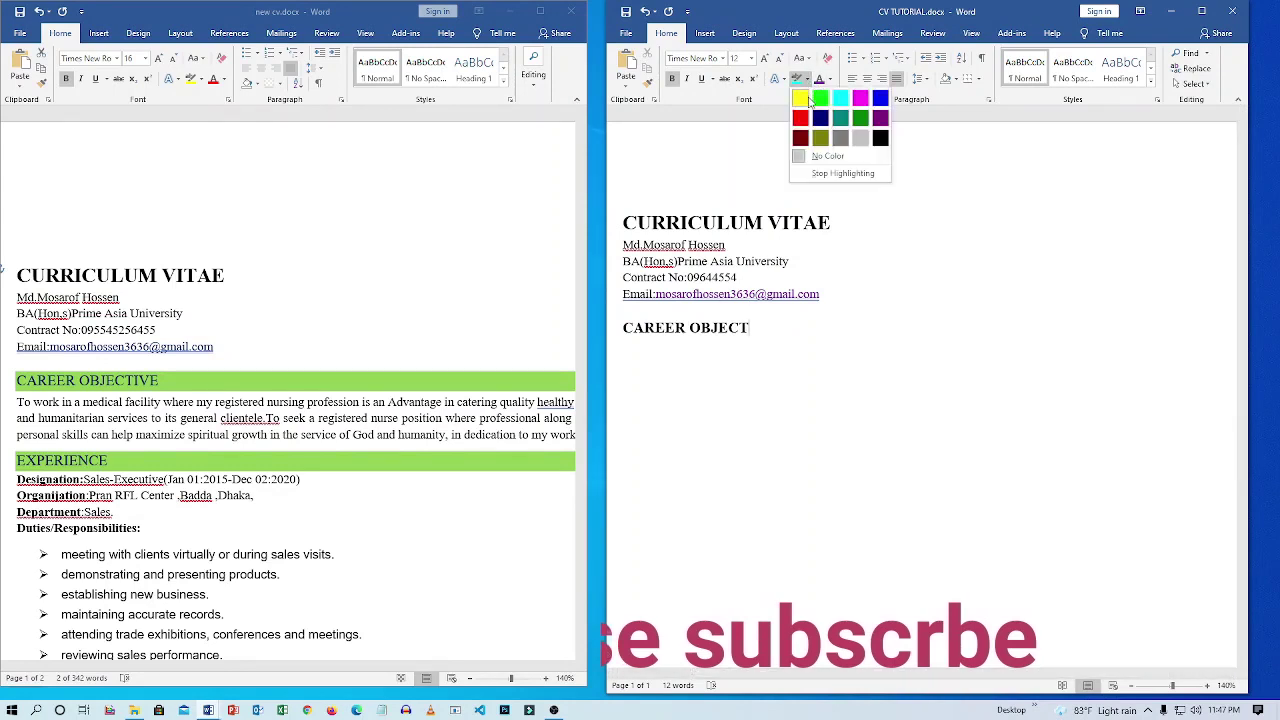
pyautogui.click(952, 79)
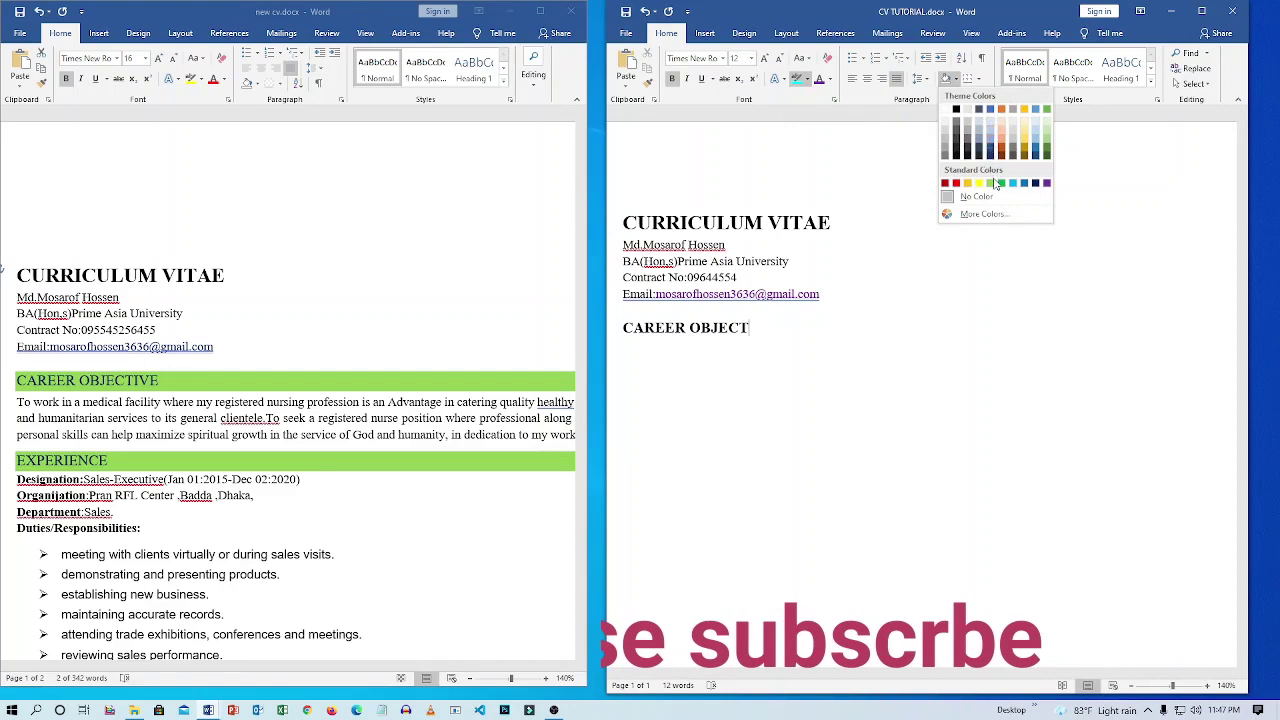
# Step: Shade the CAREER OBJECT heading with Green, Accent 6 across the page width
pyautogui.click(782, 338)
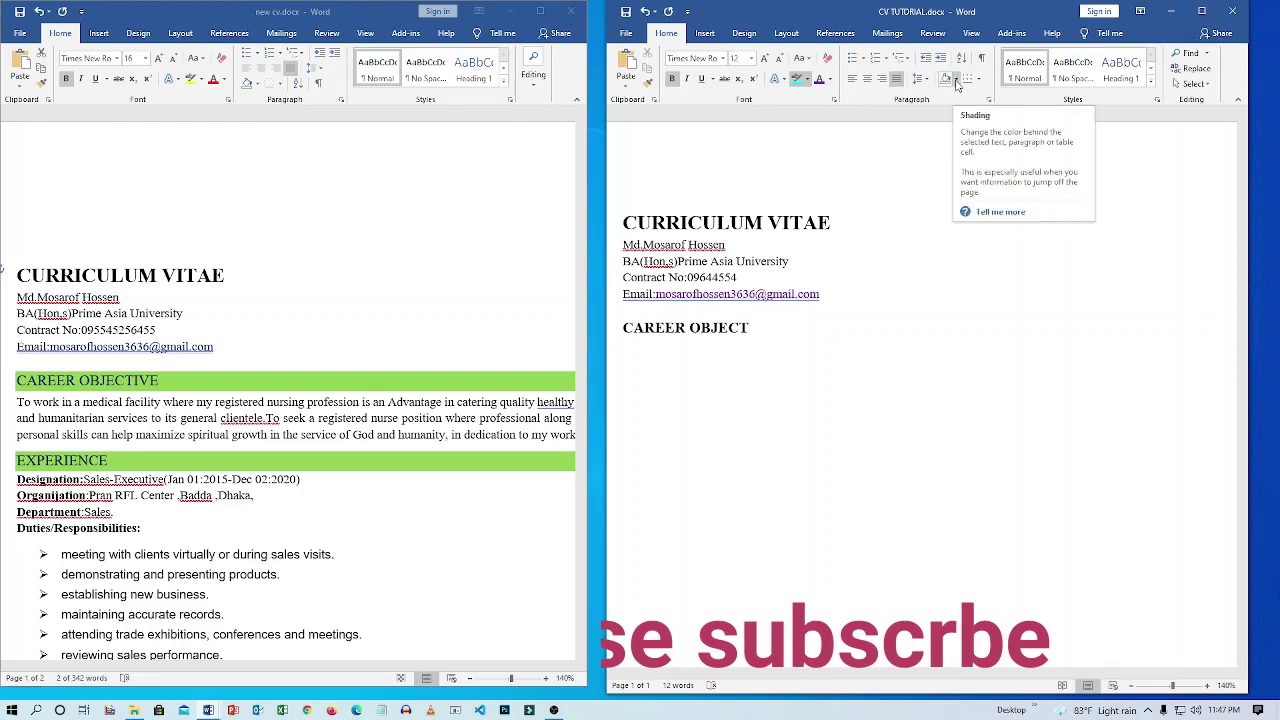
pyautogui.click(956, 80)
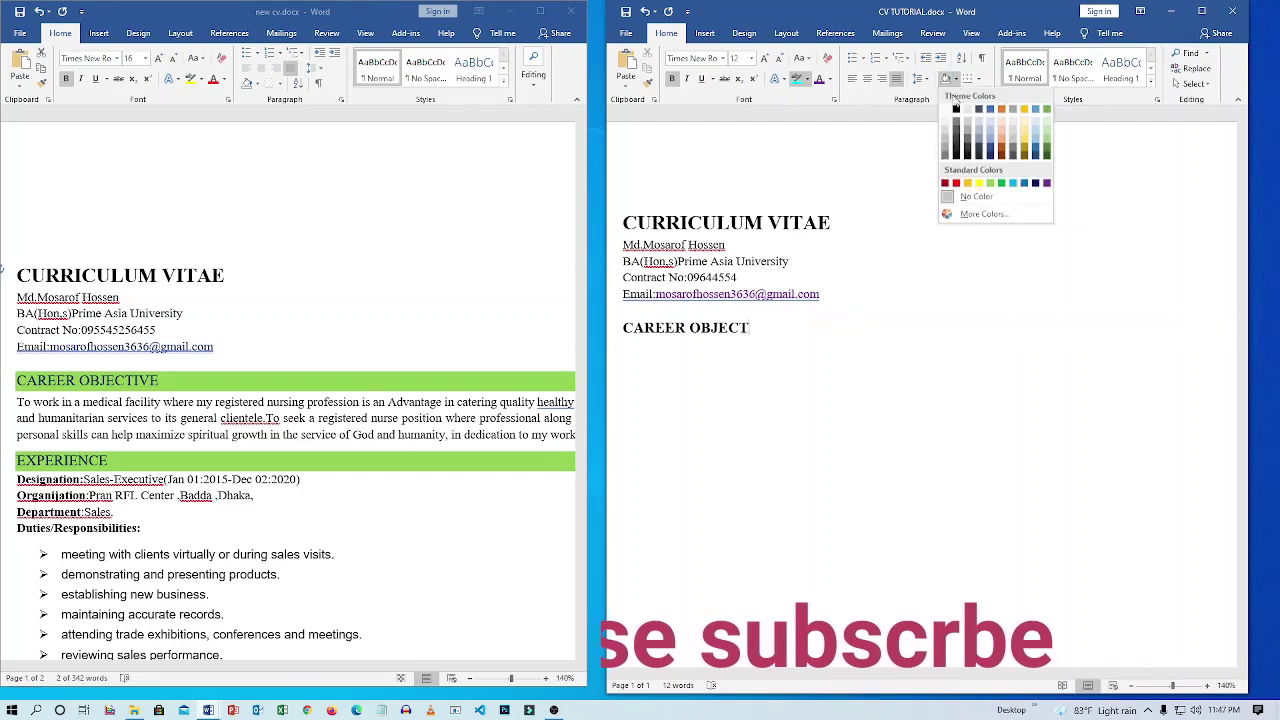
pyautogui.click(1001, 183)
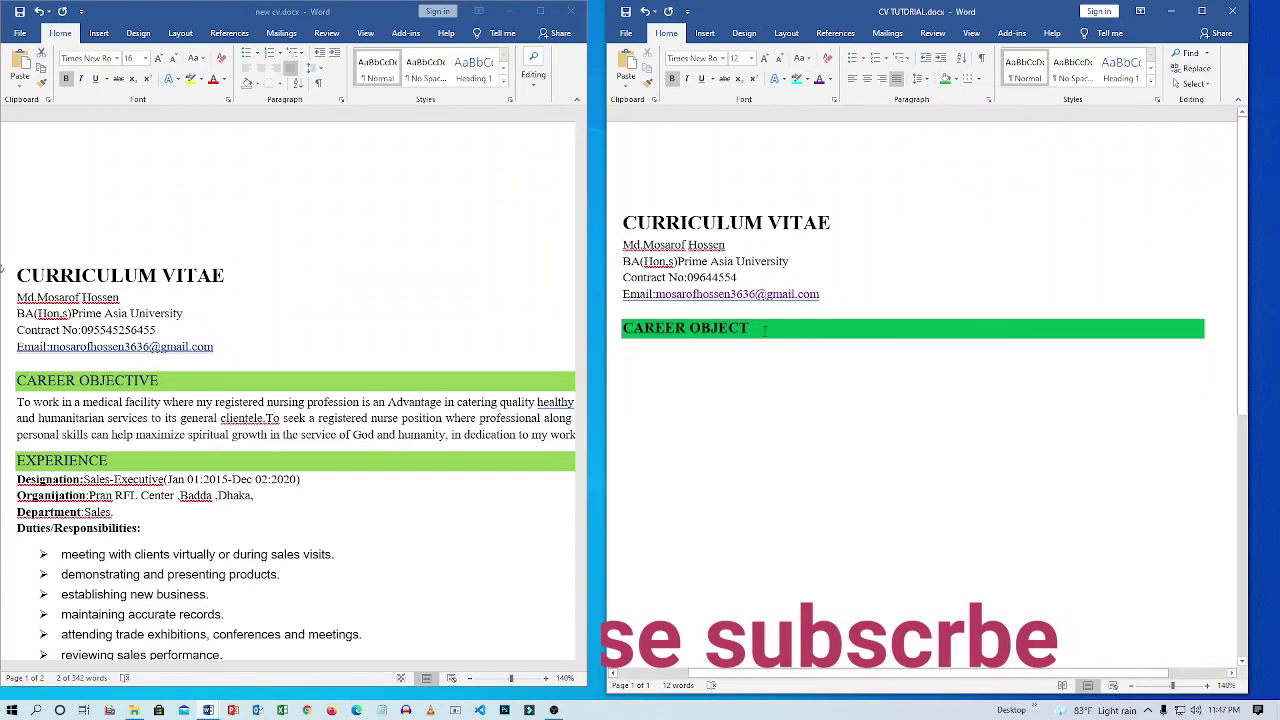
pyautogui.click(956, 80)
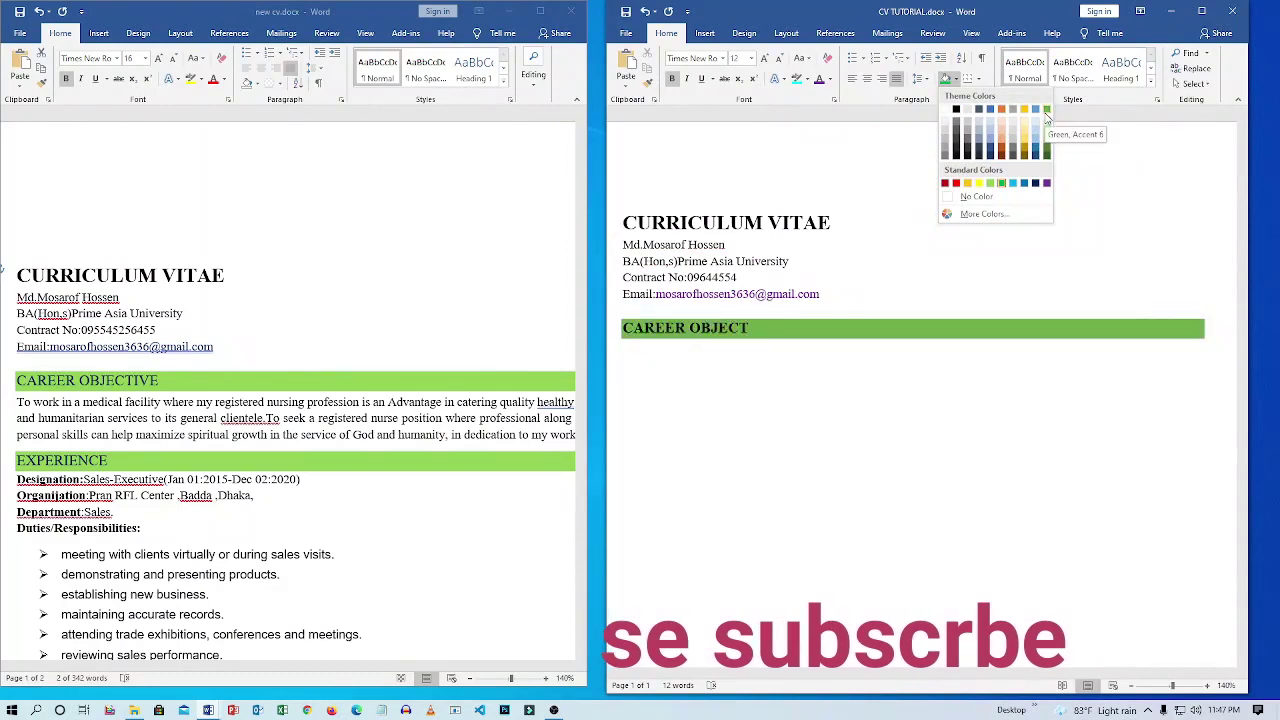
pyautogui.click(1046, 117)
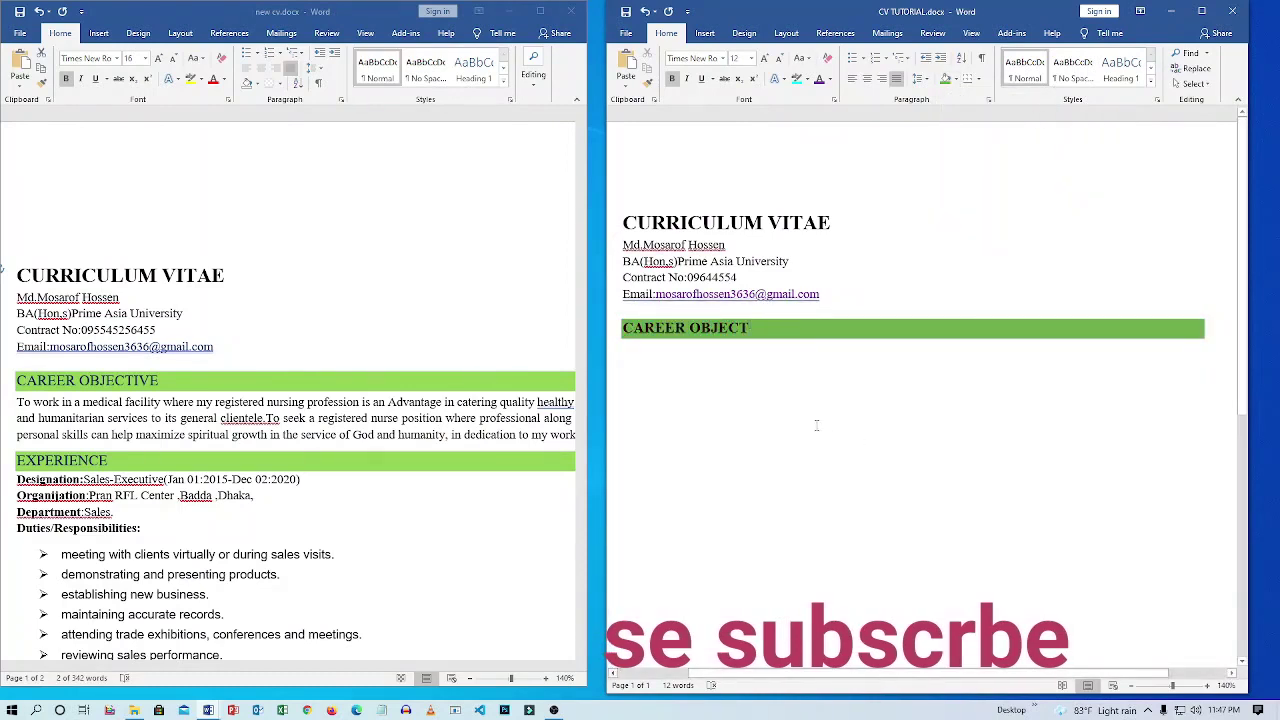
# Step: Add an empty line under the CAREER OBJECT heading and place the cursor there
pyautogui.press('Return')
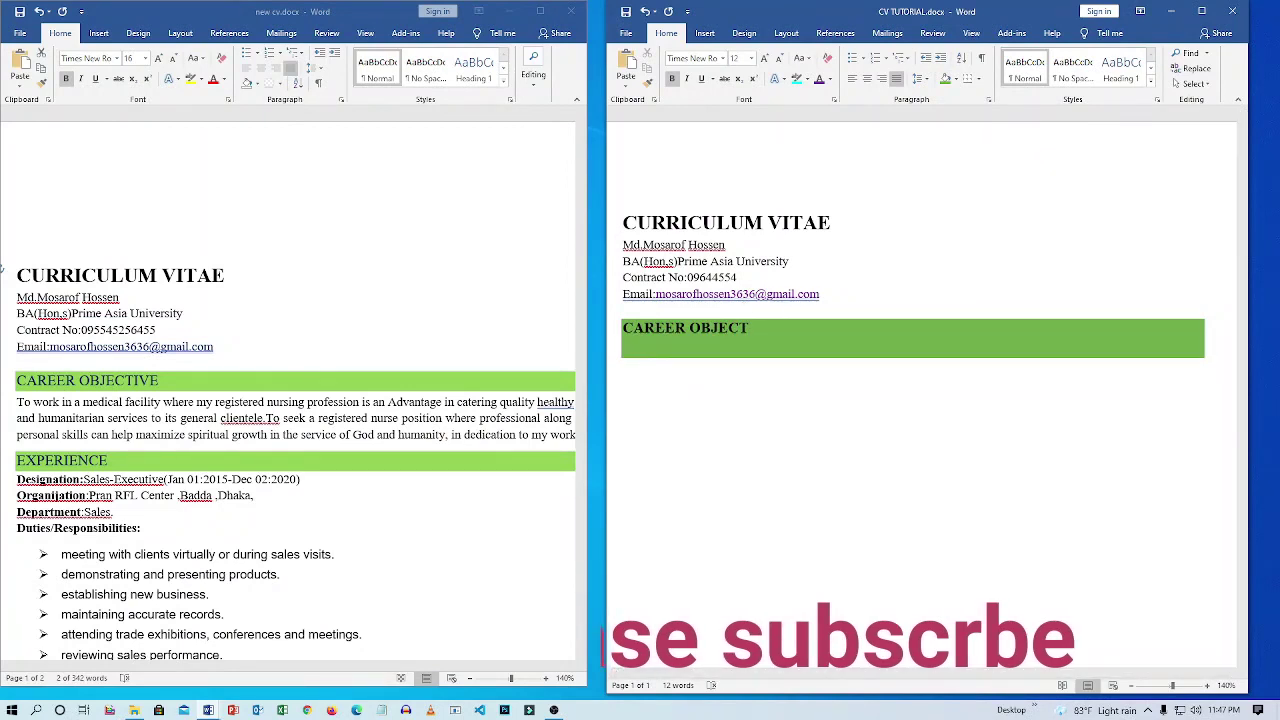
pyautogui.press('BackSpace')
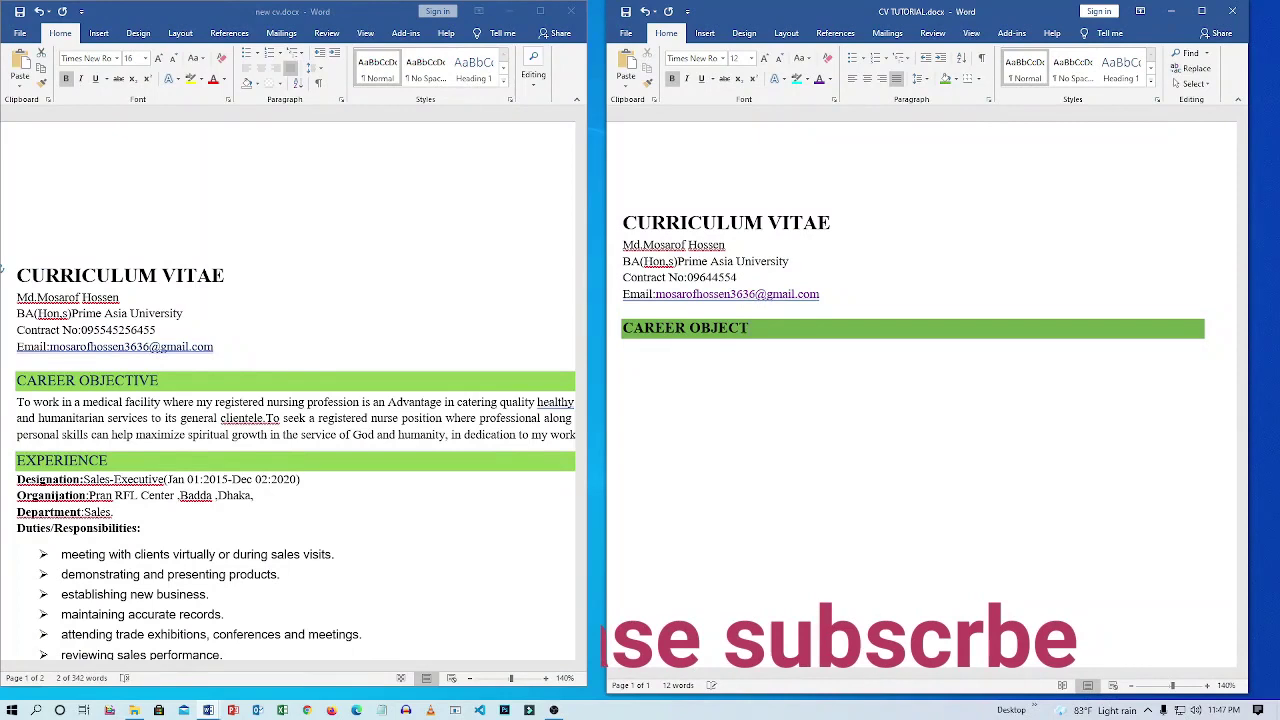
pyautogui.click(640, 362)
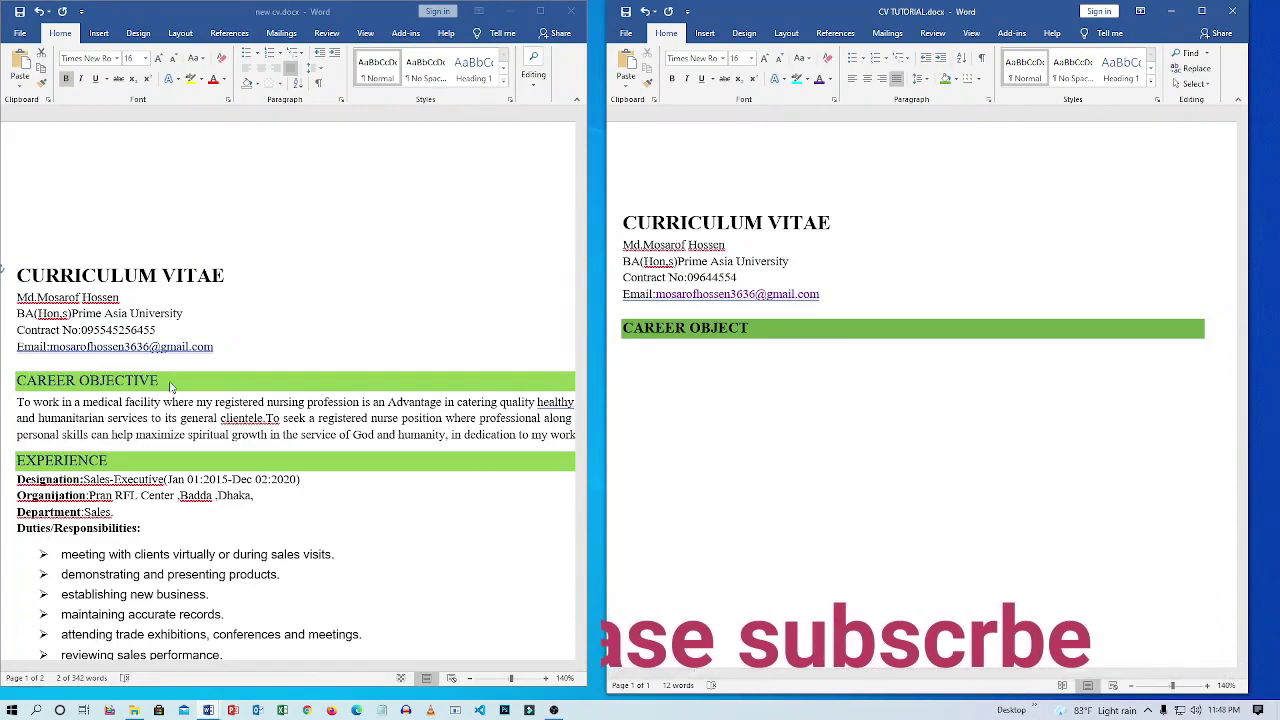
# Step: Copy the reference's three-line nursing career objective paragraph and paste it under CAREER OBJECT
pyautogui.click(30, 415)
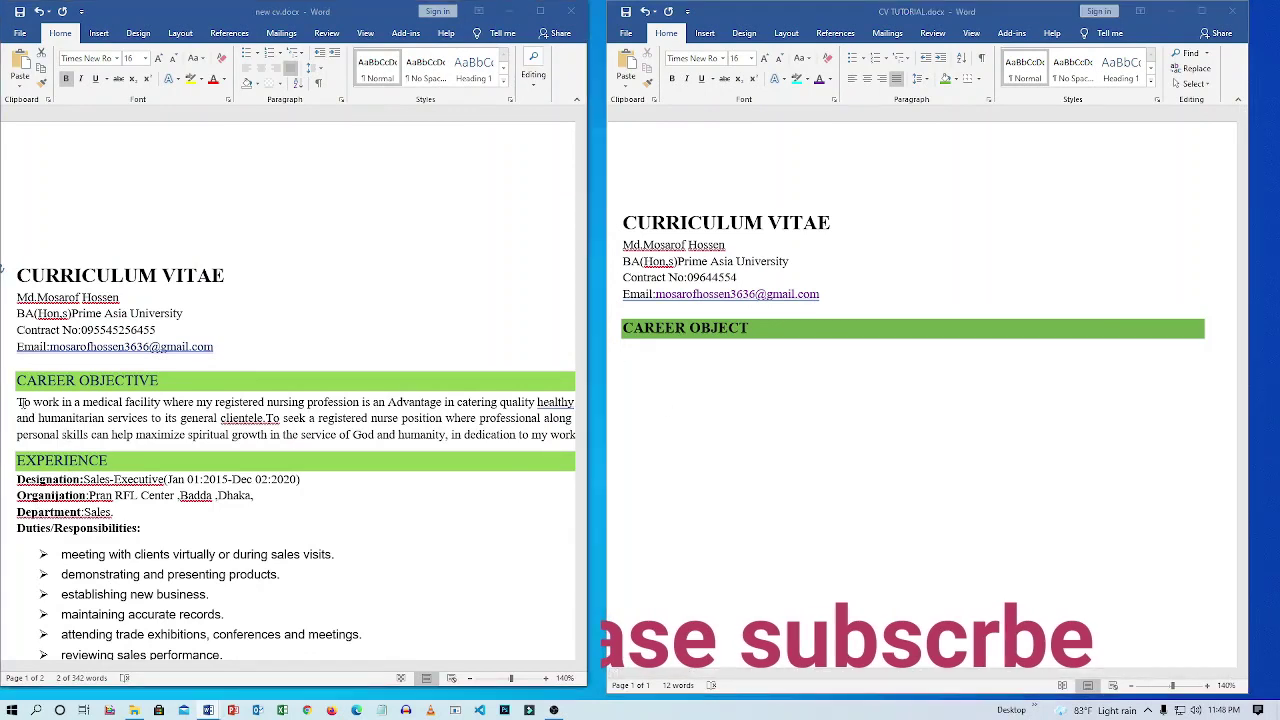
pyautogui.moveTo(18, 402); pyautogui.dragTo(570, 430)
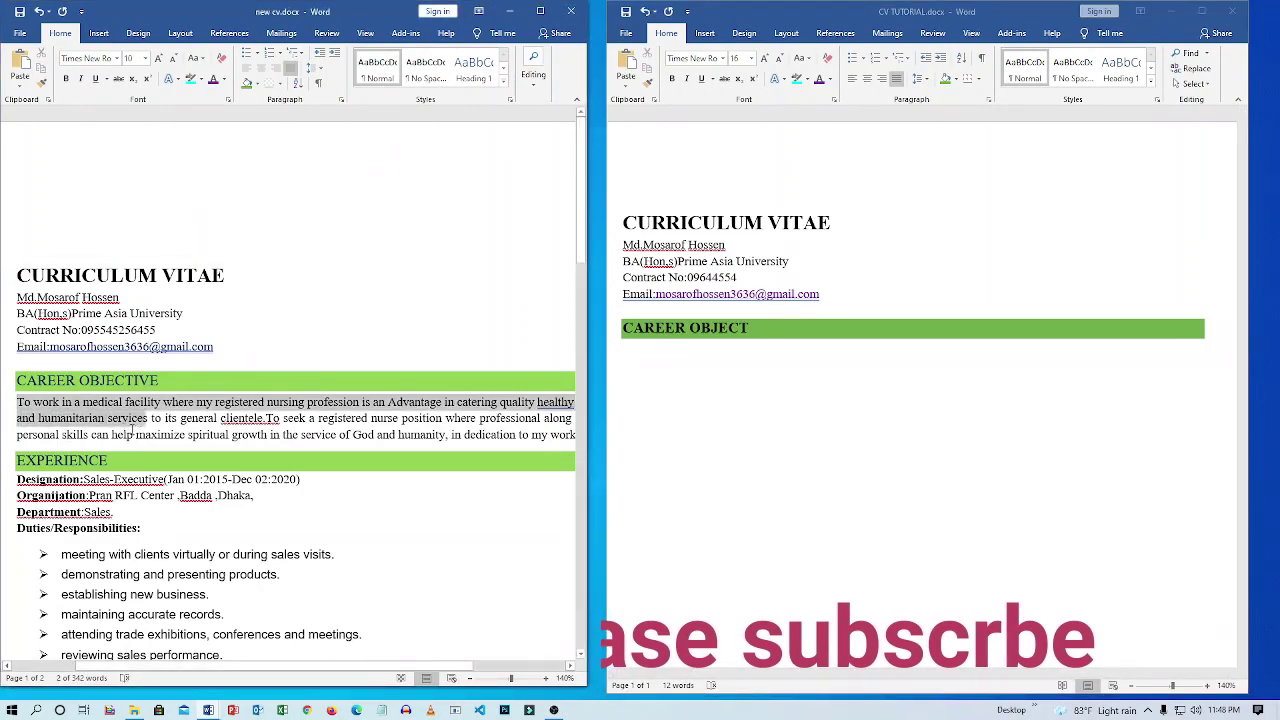
pyautogui.rightClick(430, 426)
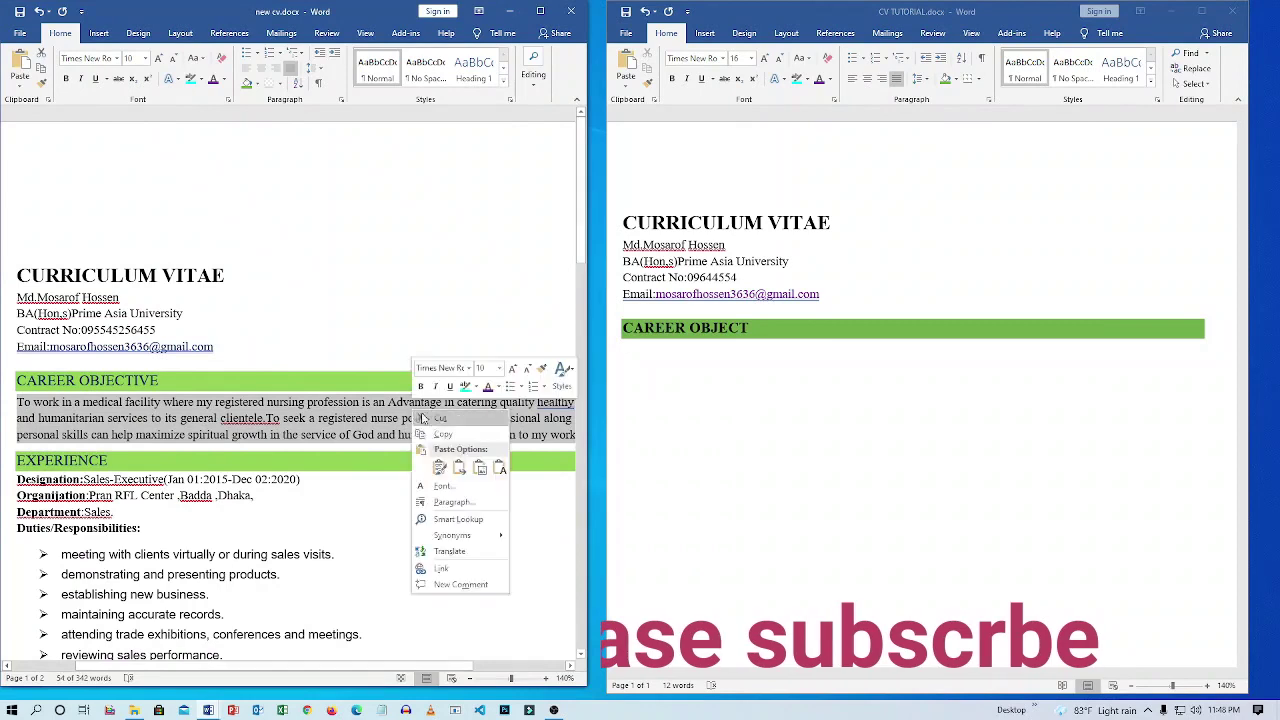
pyautogui.click(440, 440)
pyautogui.click(628, 352)
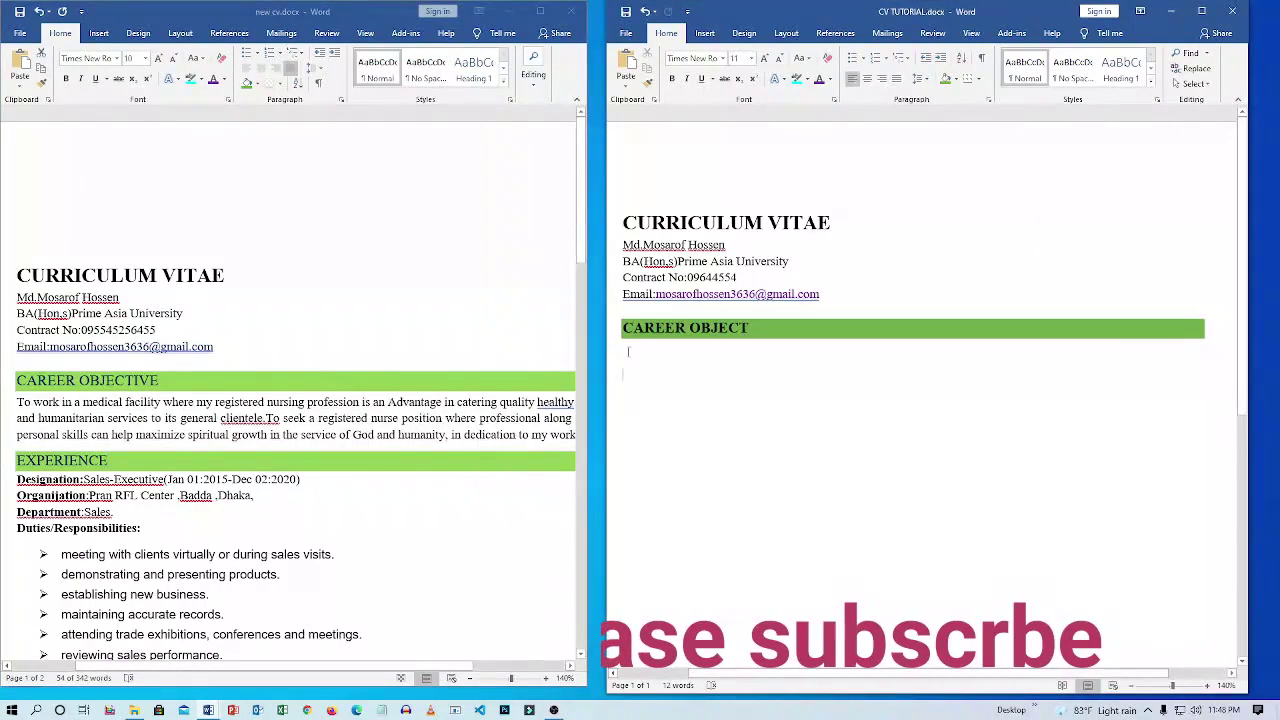
pyautogui.write('To work in a medical facility where my registered nursing profession is an Advantage in catering quality healthy care and humanitarian services to its general clientele.To seek a registered nurse position where professional along with personal skills can help maximize spiritual growth in the service of God and humanity, in dedication to my work')
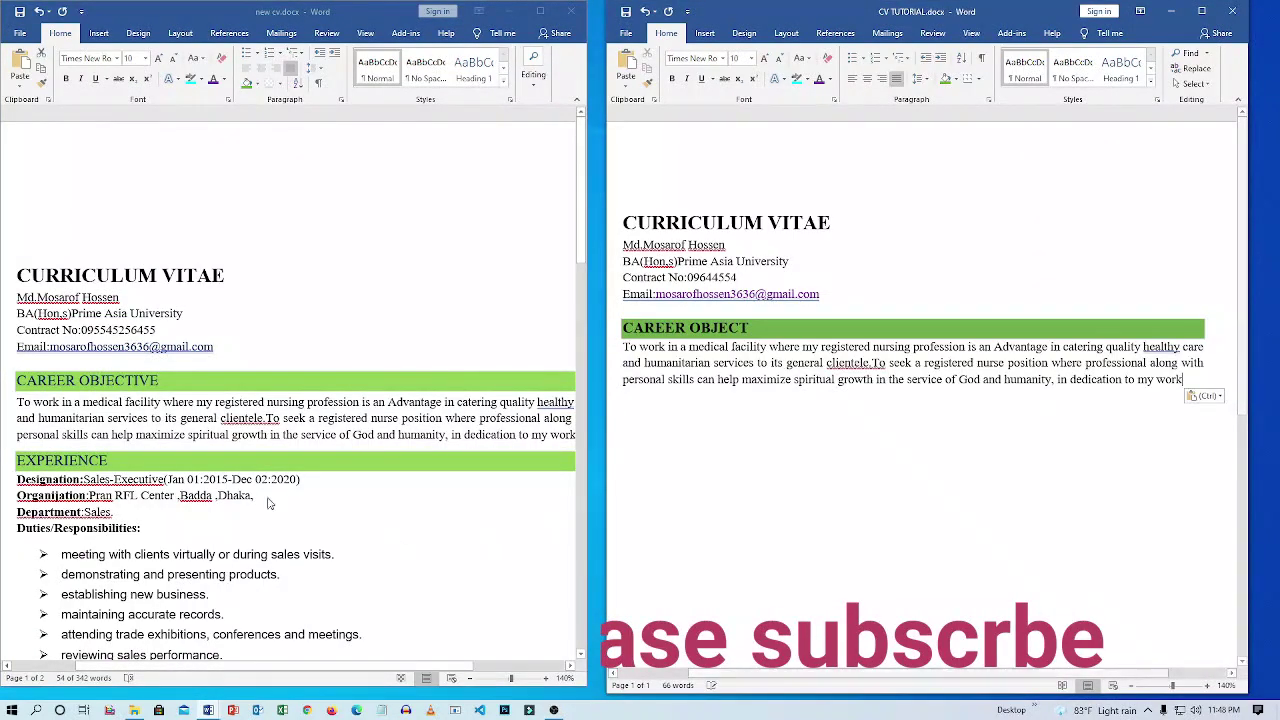
pyautogui.moveTo(623, 347); pyautogui.dragTo(1077, 458)
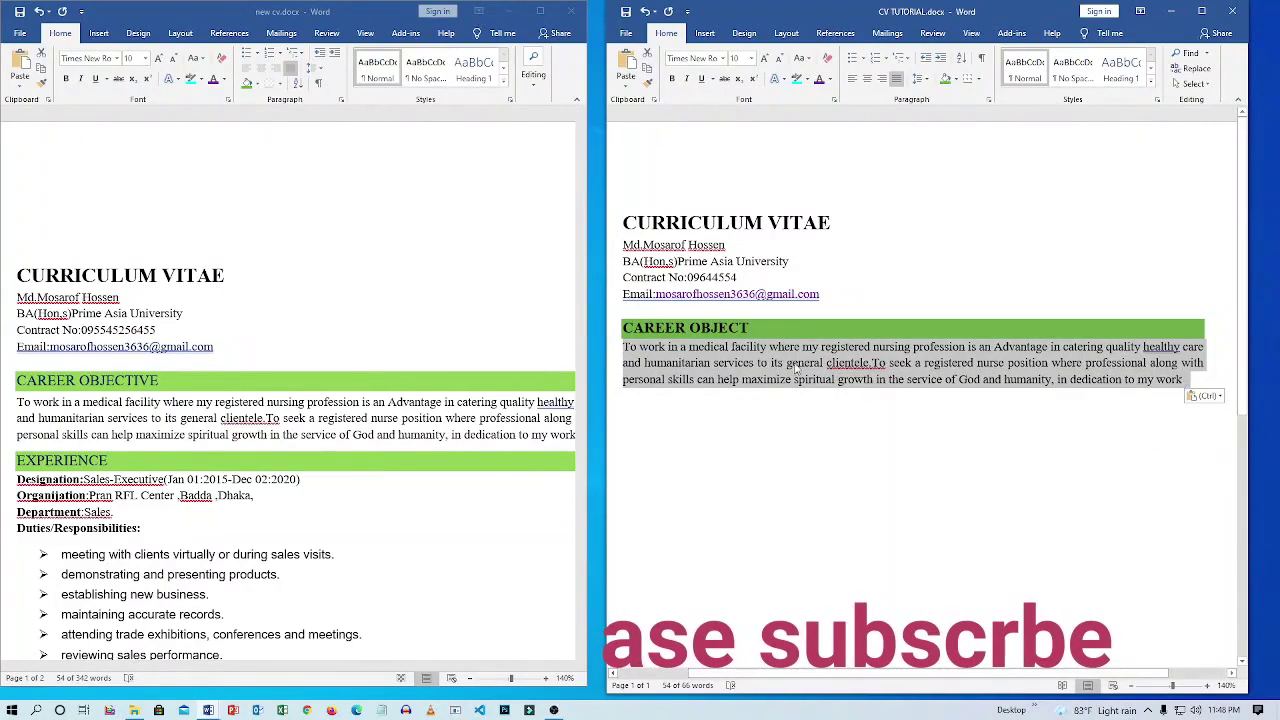
# Step: Justify the career objective paragraph and insert a blank line above it
pyautogui.click(898, 80)
pyautogui.click(869, 80)
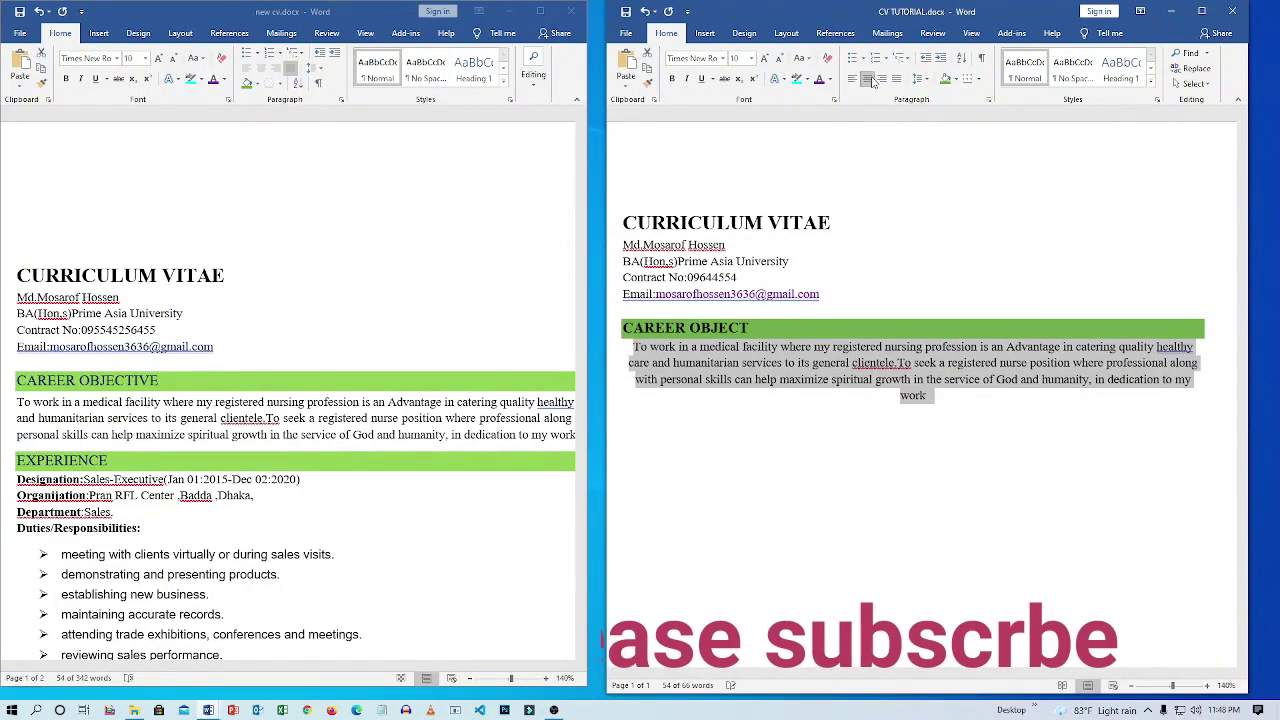
pyautogui.click(897, 80)
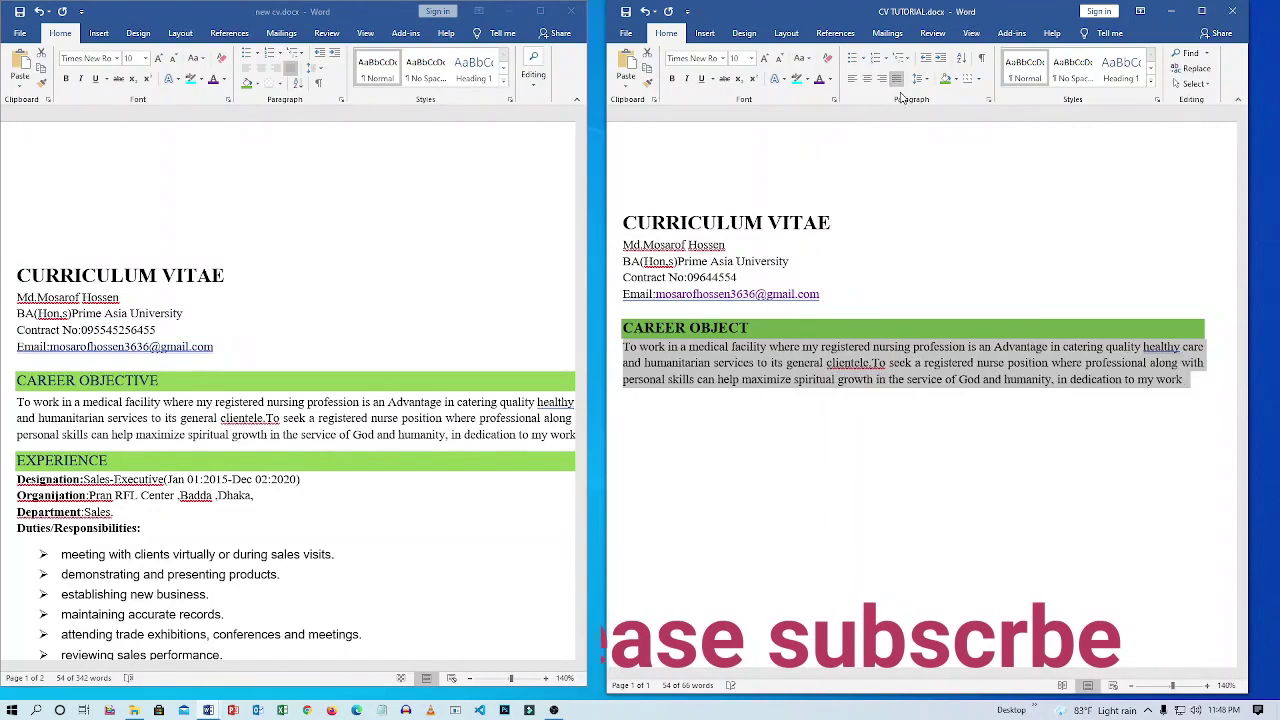
pyautogui.click(898, 80)
pyautogui.click(898, 80)
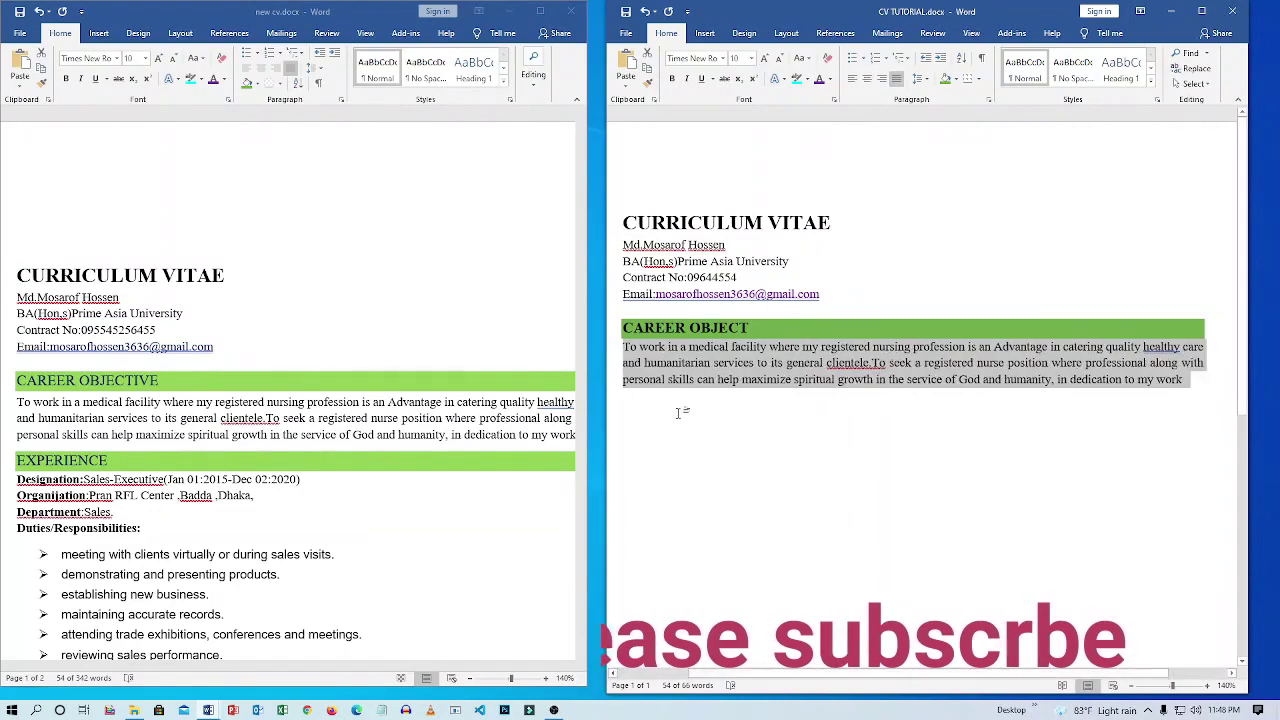
pyautogui.click(656, 430)
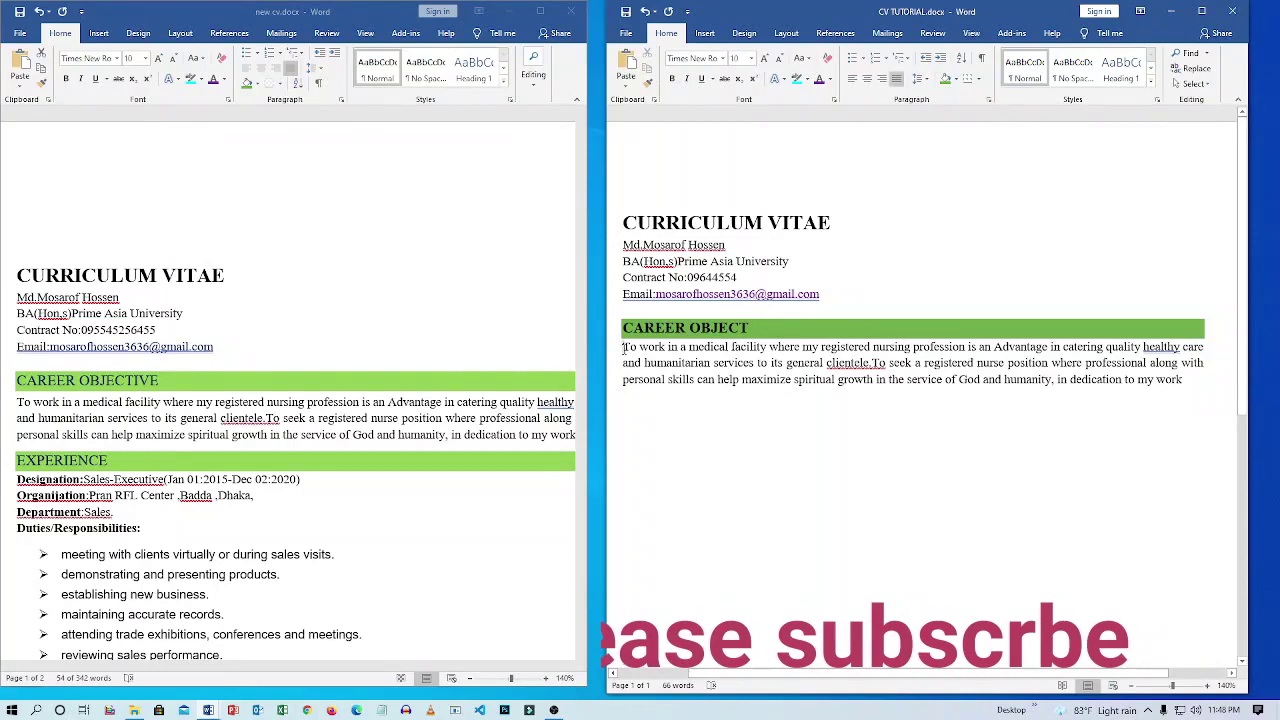
pyautogui.press('Return')
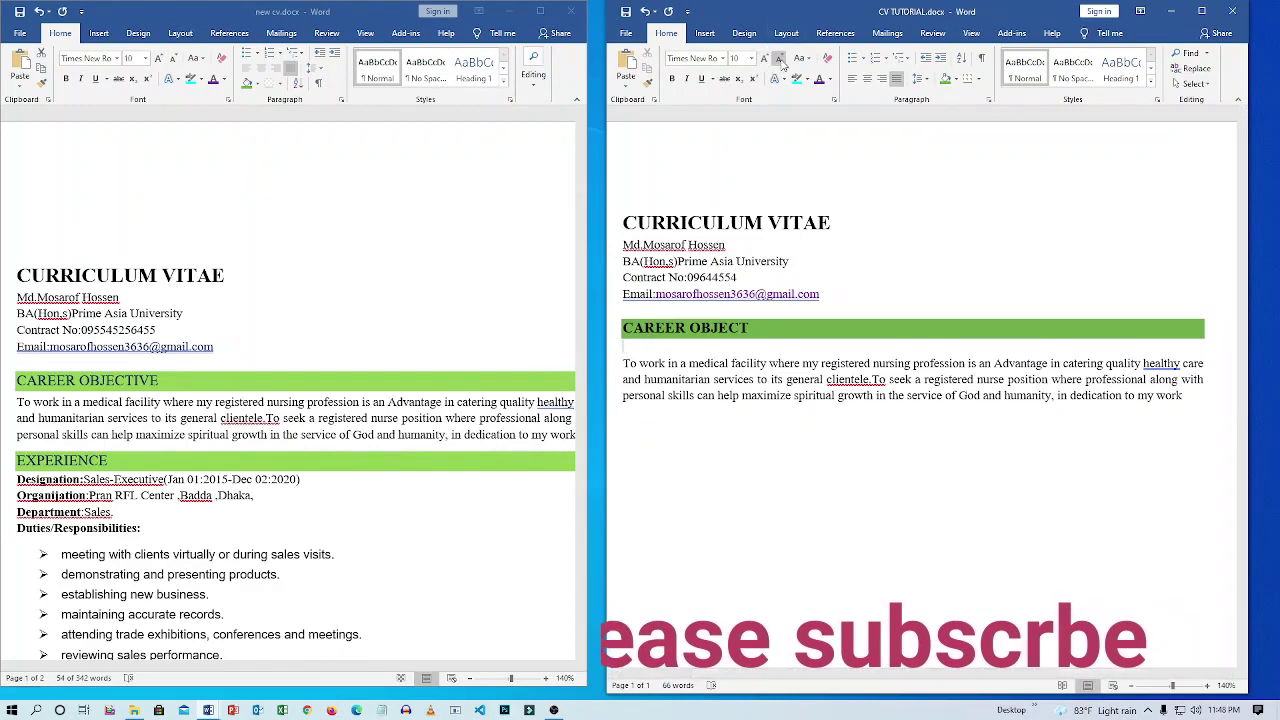
# Step: Shrink the blank line below CAREER OBJECT to size 3 and the one above to size 6
pyautogui.click(780, 60)
pyautogui.click(780, 60)
pyautogui.click(780, 60)
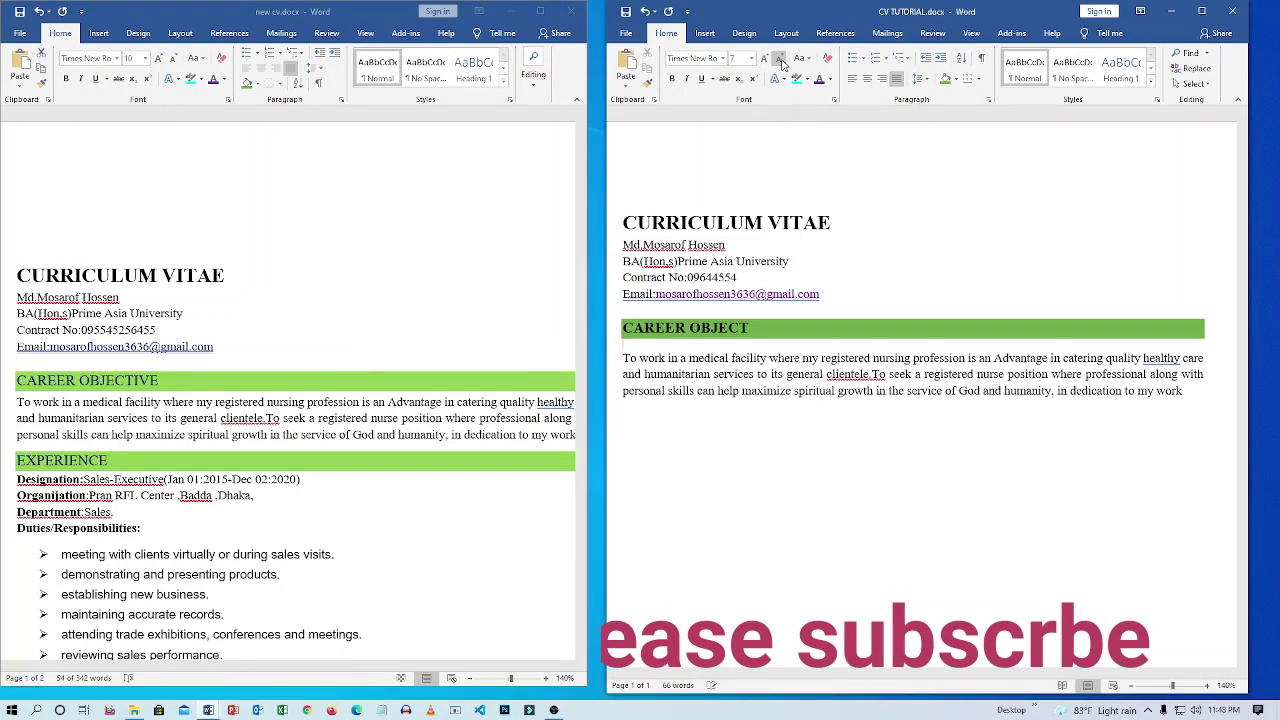
pyautogui.click(781, 60)
pyautogui.click(781, 60)
pyautogui.click(781, 60)
pyautogui.click(781, 60)
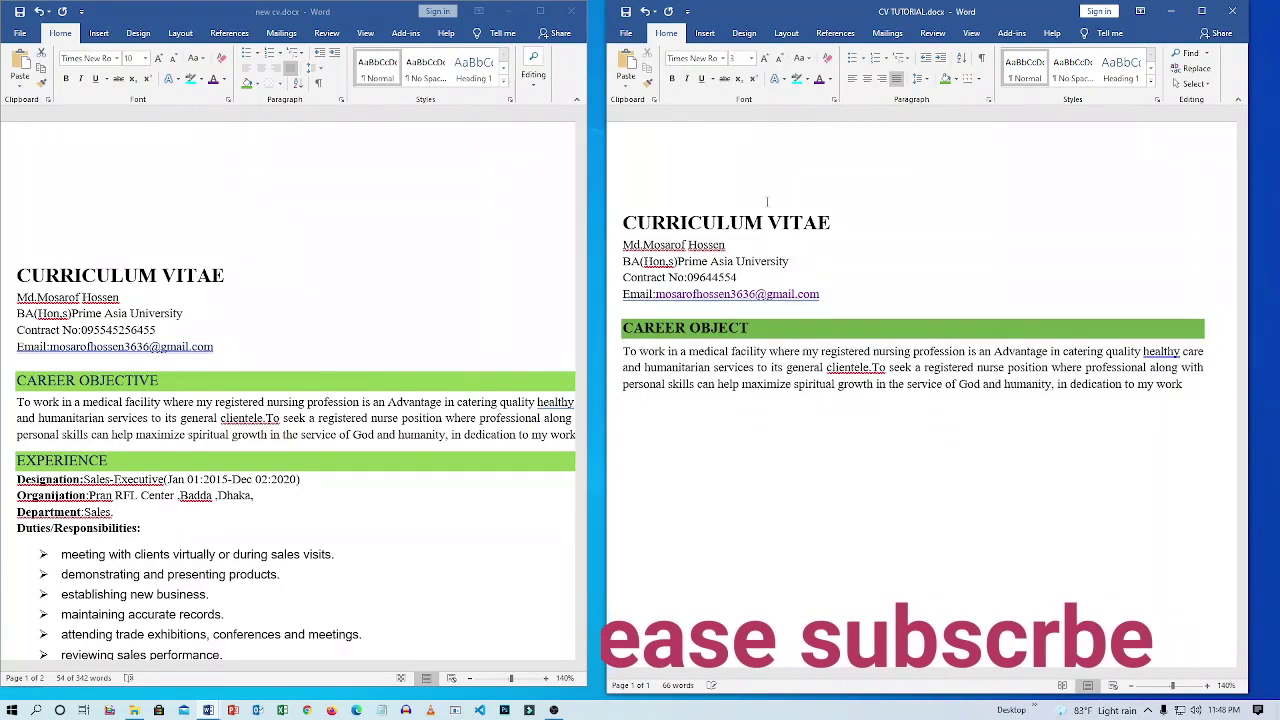
pyautogui.click(627, 308)
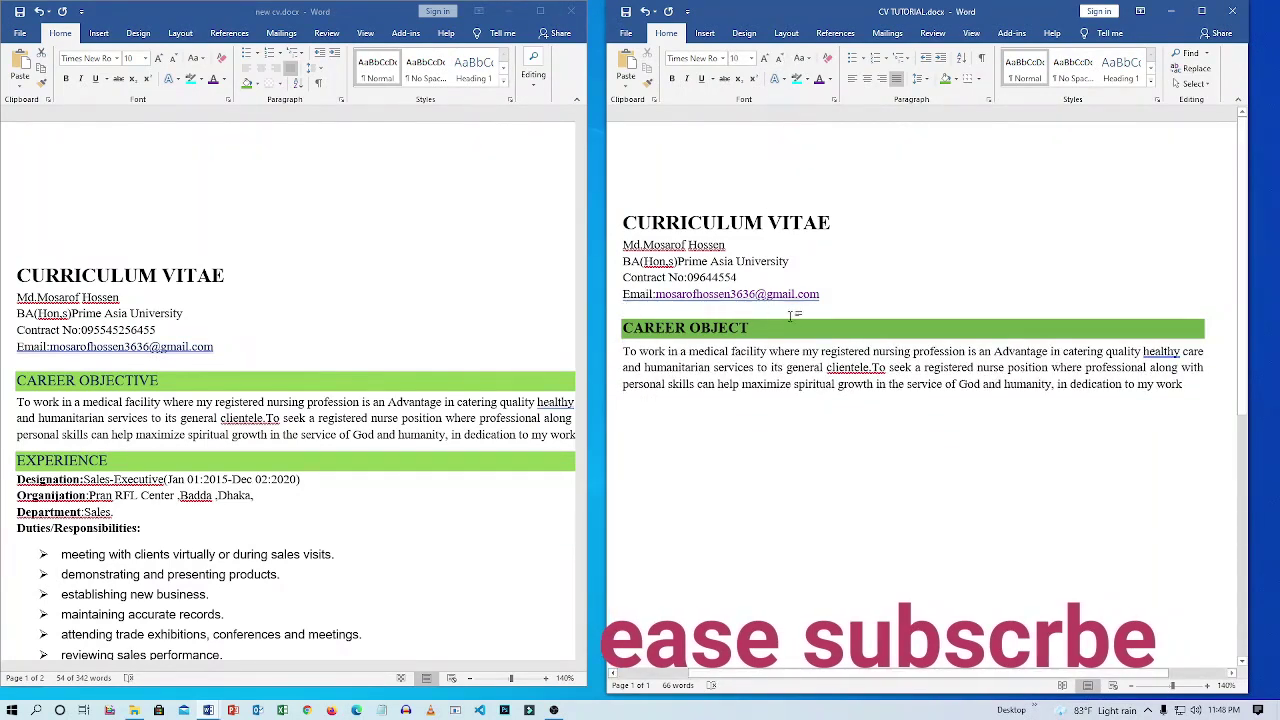
pyautogui.click(780, 62)
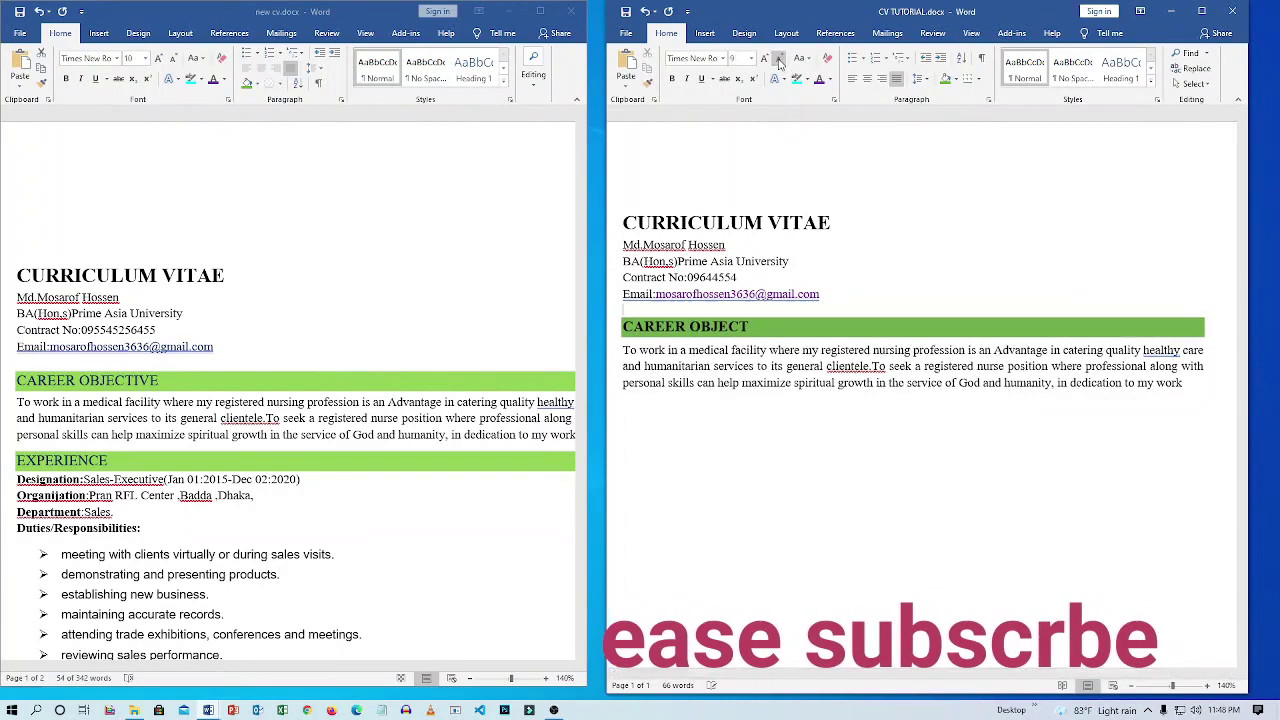
pyautogui.click(780, 62)
pyautogui.click(780, 62)
pyautogui.click(780, 62)
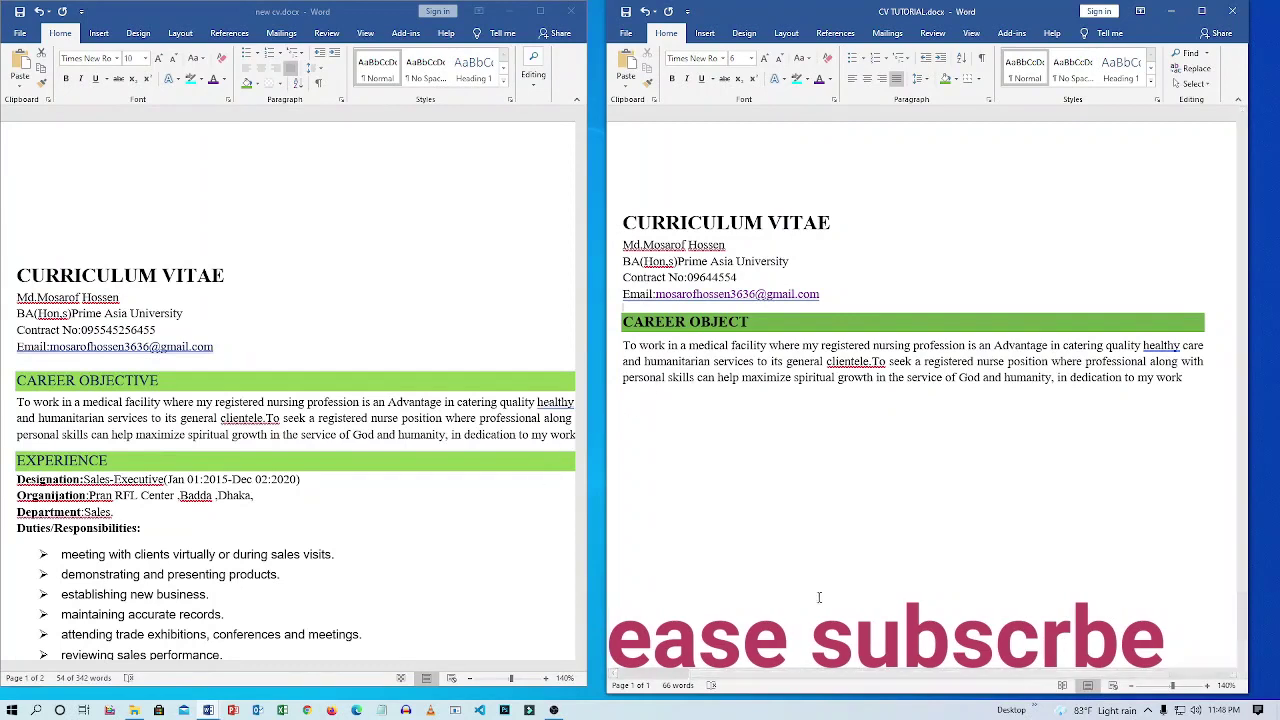
# Step: Type the heading EXPERIENCE below the career objective paragraph
pyautogui.click(628, 403)
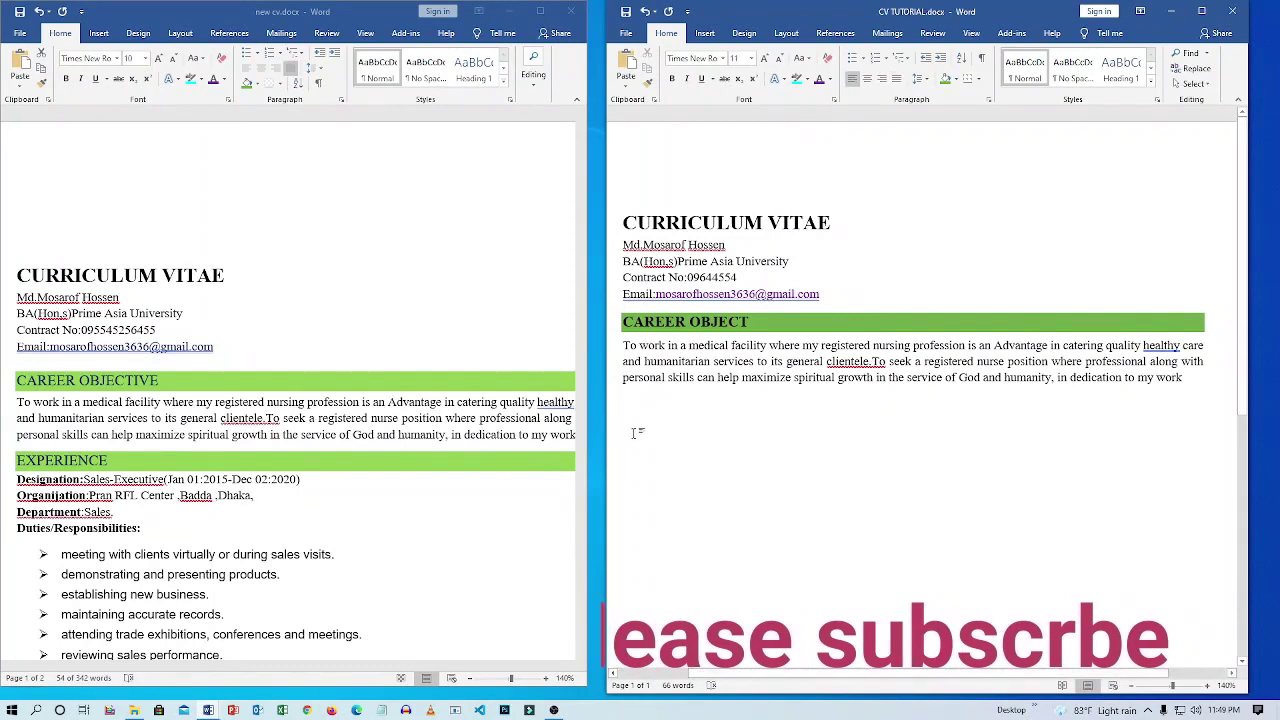
pyautogui.write('eX')
pyautogui.press('BackSpace')
pyautogui.press('BackSpace')
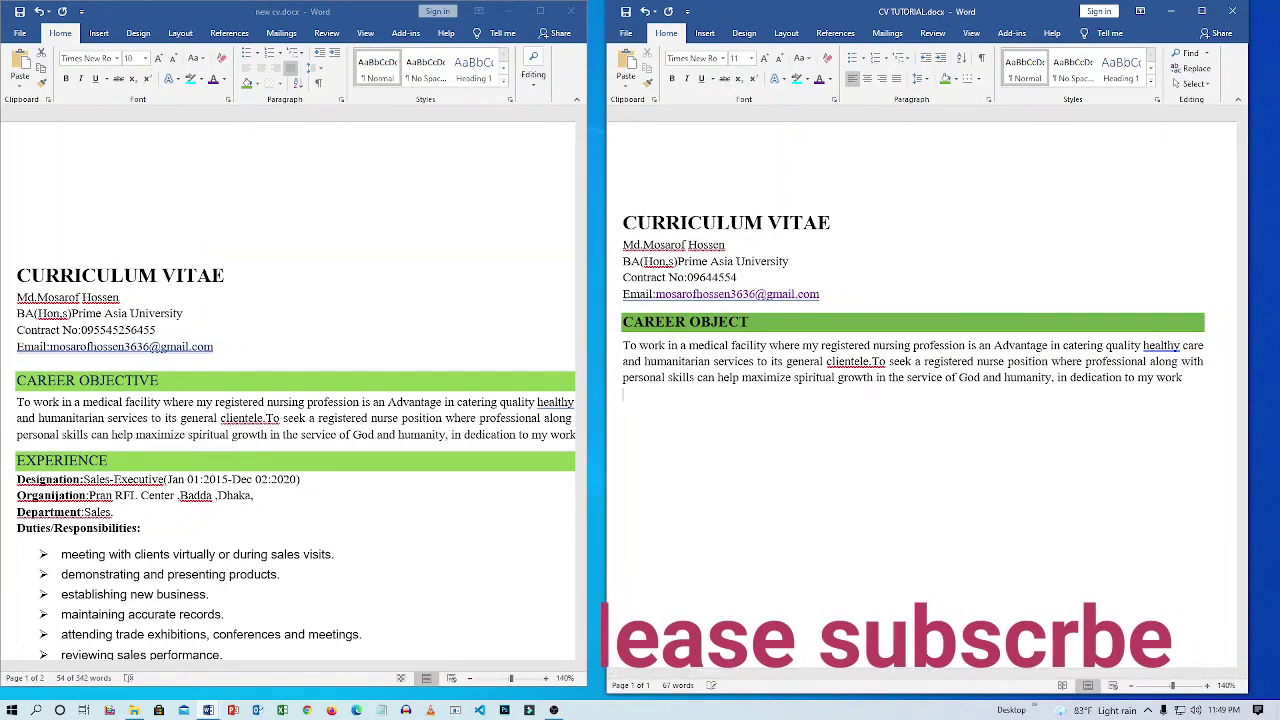
pyautogui.write('EXPERIENCE')
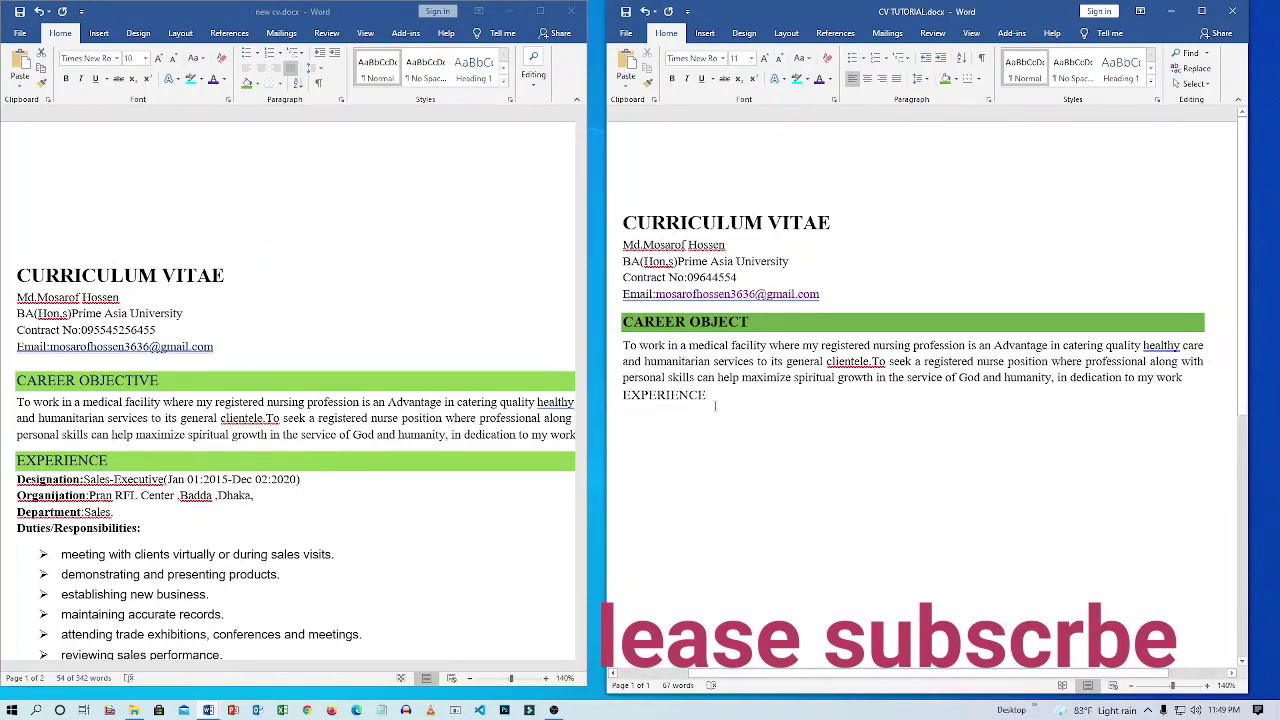
# Step: Make EXPERIENCE bold at size 12 and shade its line green
pyautogui.moveTo(713, 398); pyautogui.dragTo(622, 396)
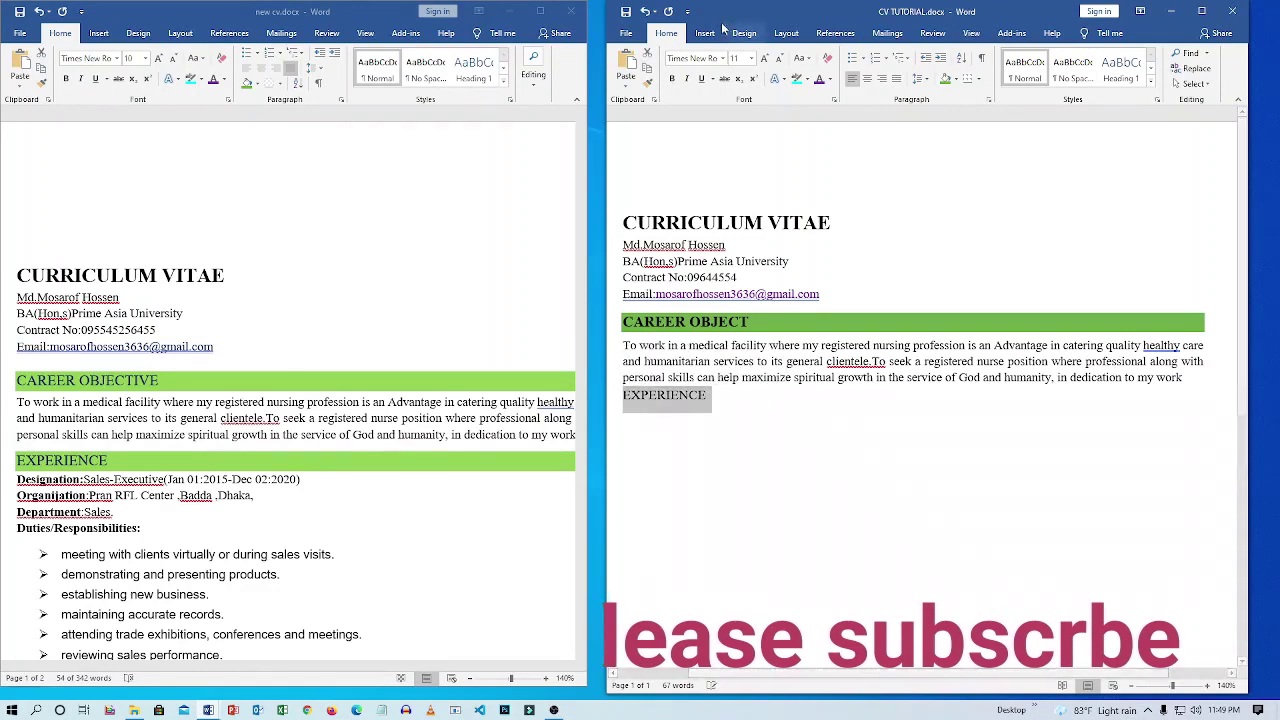
pyautogui.click(751, 58)
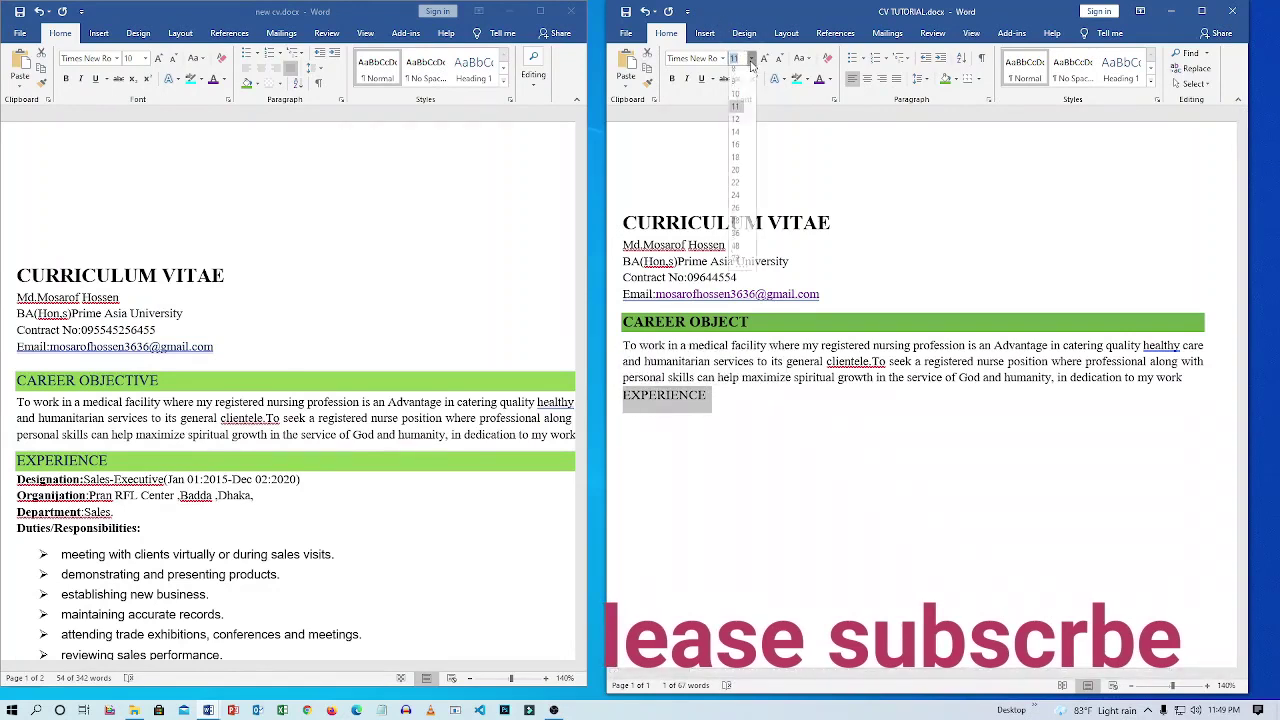
pyautogui.click(736, 124)
pyautogui.click(672, 78)
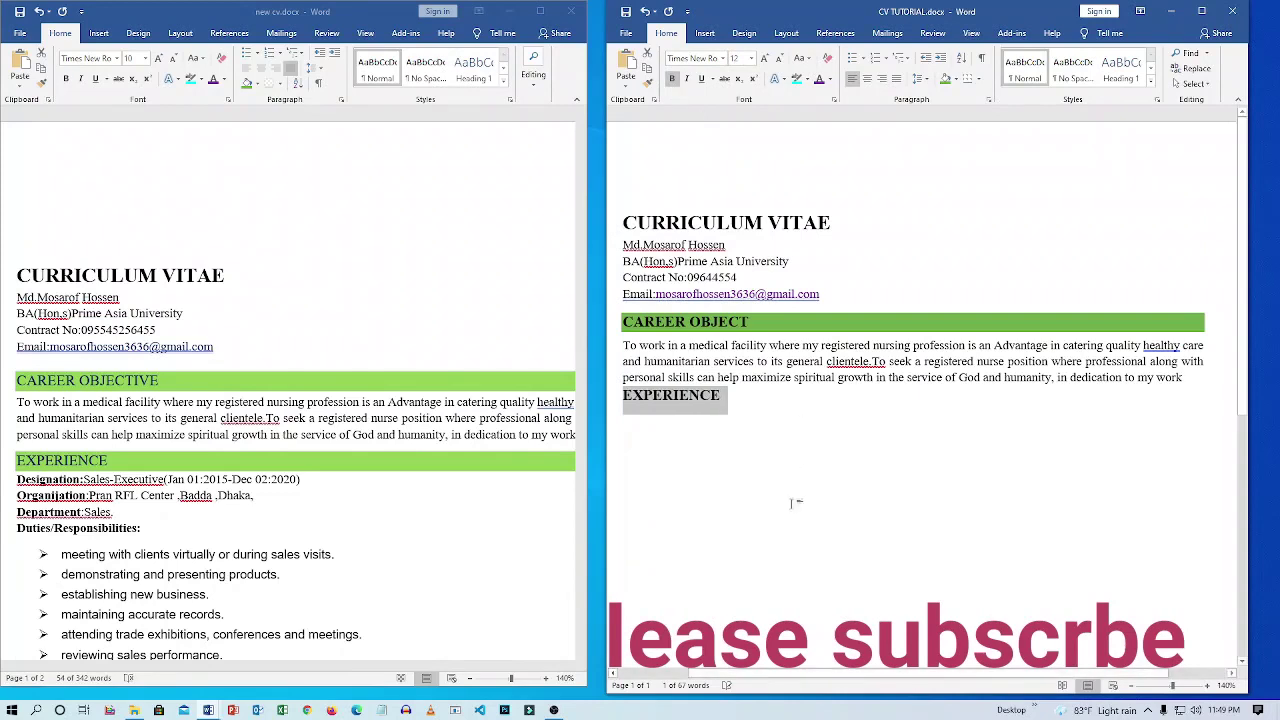
pyautogui.click(790, 503)
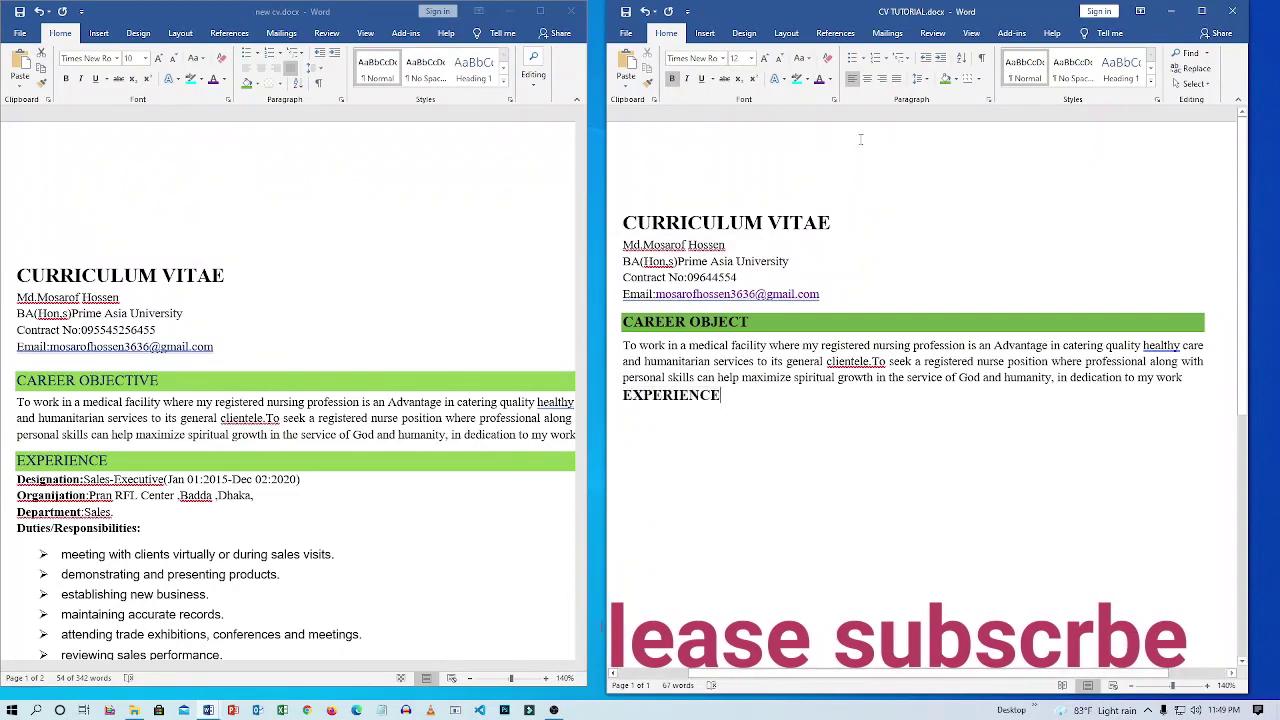
pyautogui.click(945, 80)
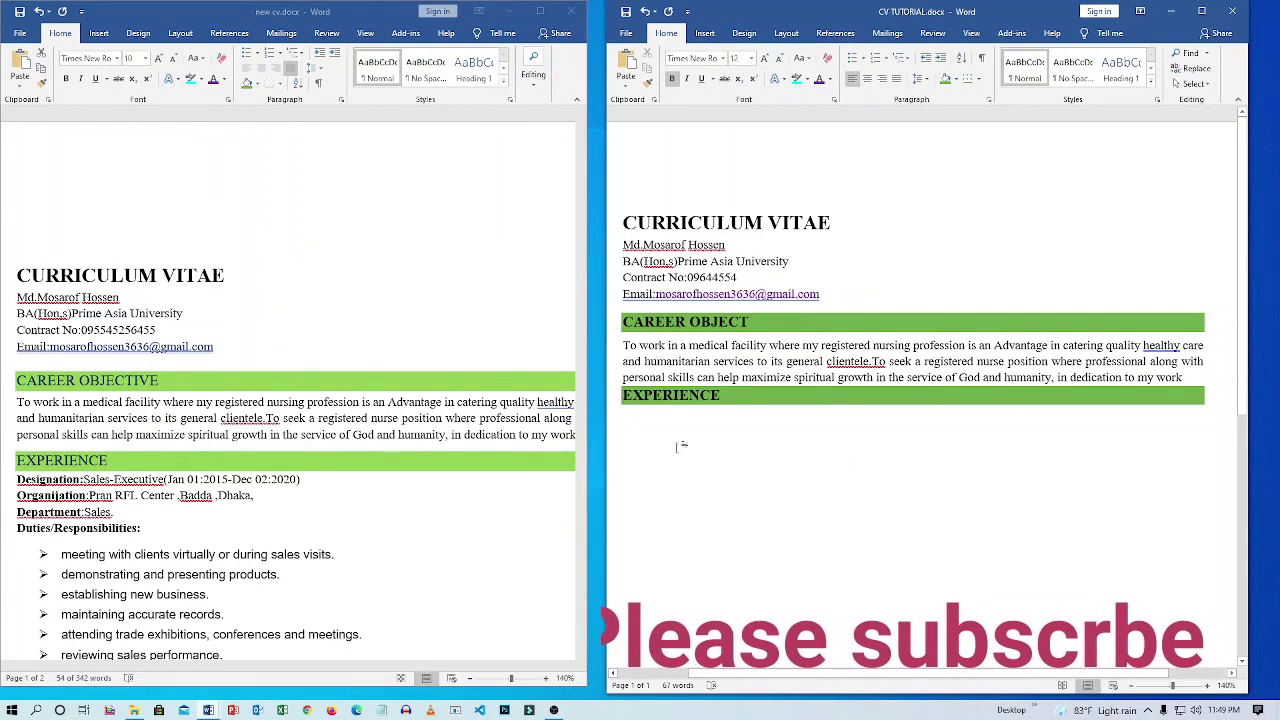
# Step: Insert a blank line after the career paragraph and shrink it to font size 7
pyautogui.click(622, 396)
pyautogui.press('Return')
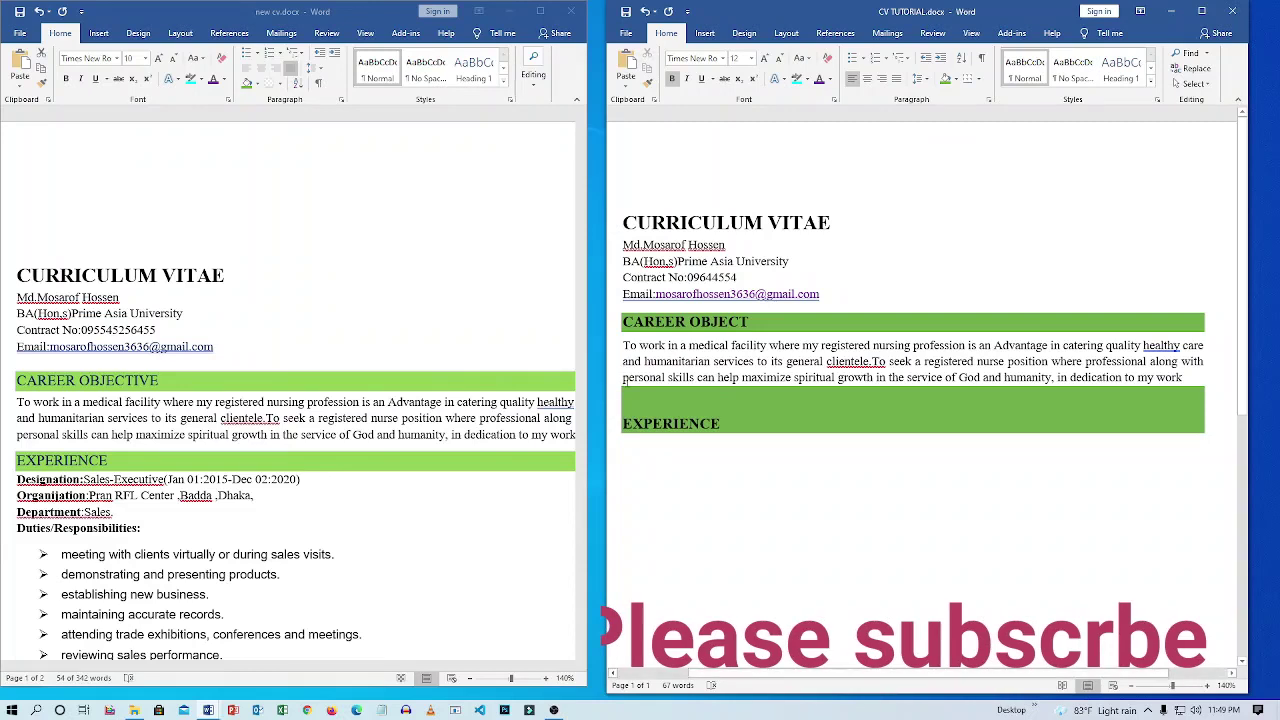
pyautogui.press('BackSpace')
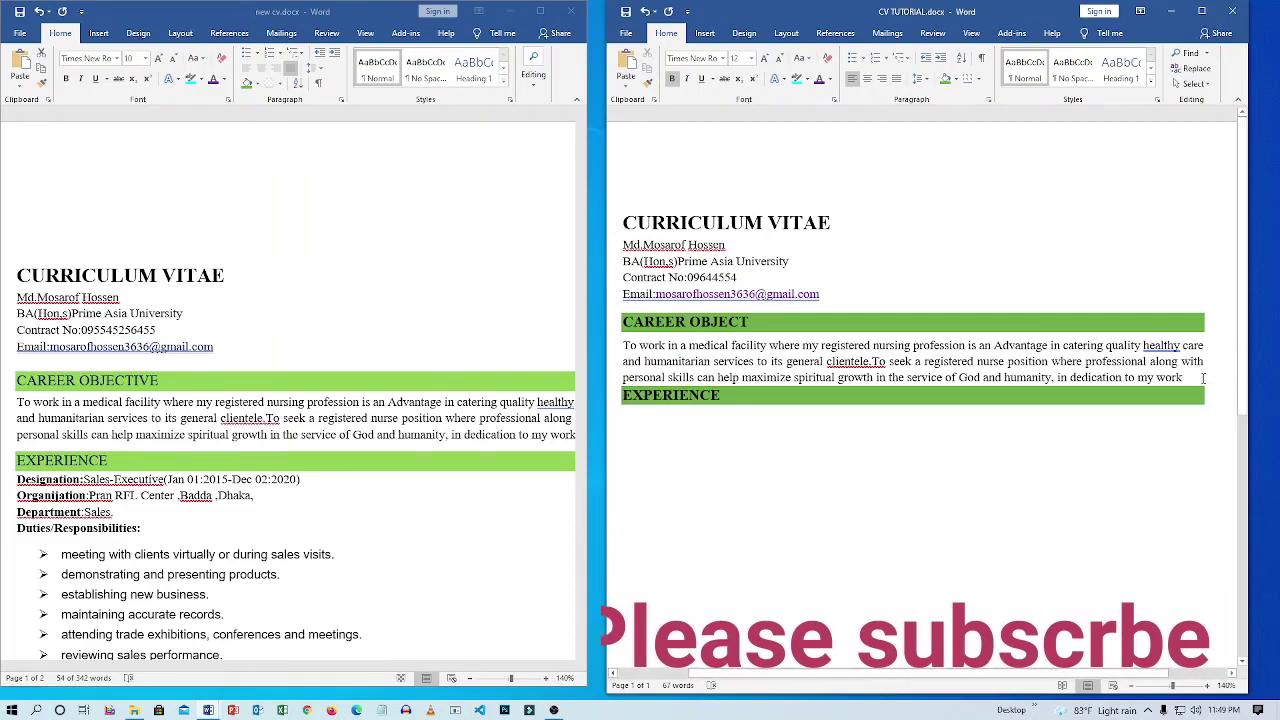
pyautogui.click(1203, 378)
pyautogui.press('Return')
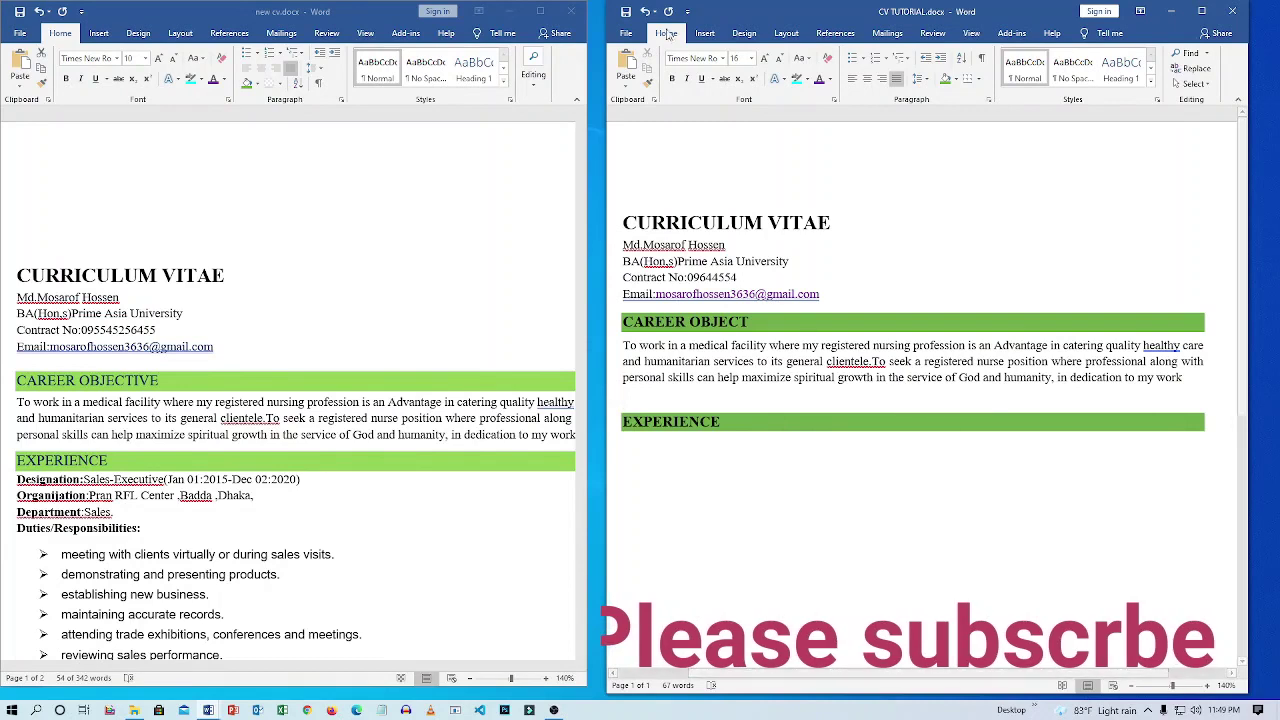
pyautogui.click(779, 59)
pyautogui.click(779, 59)
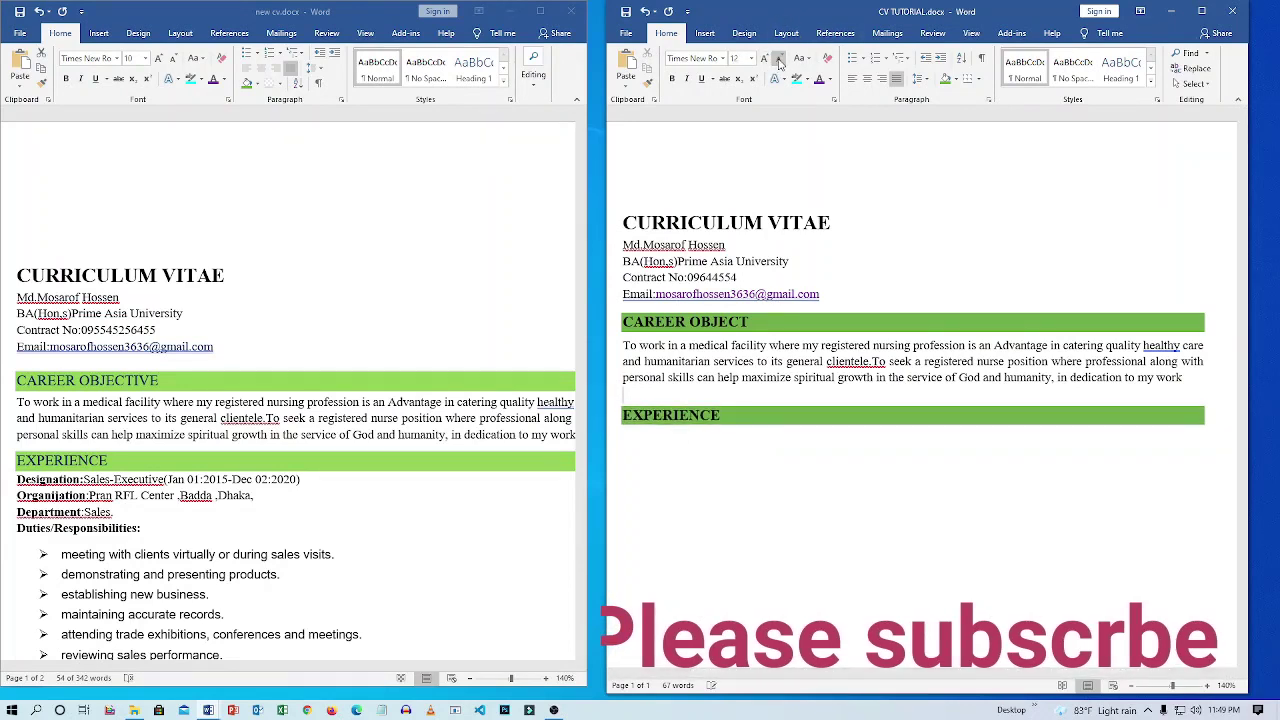
pyautogui.click(779, 59)
pyautogui.click(779, 59)
pyautogui.click(779, 59)
pyautogui.click(779, 59)
pyautogui.click(779, 59)
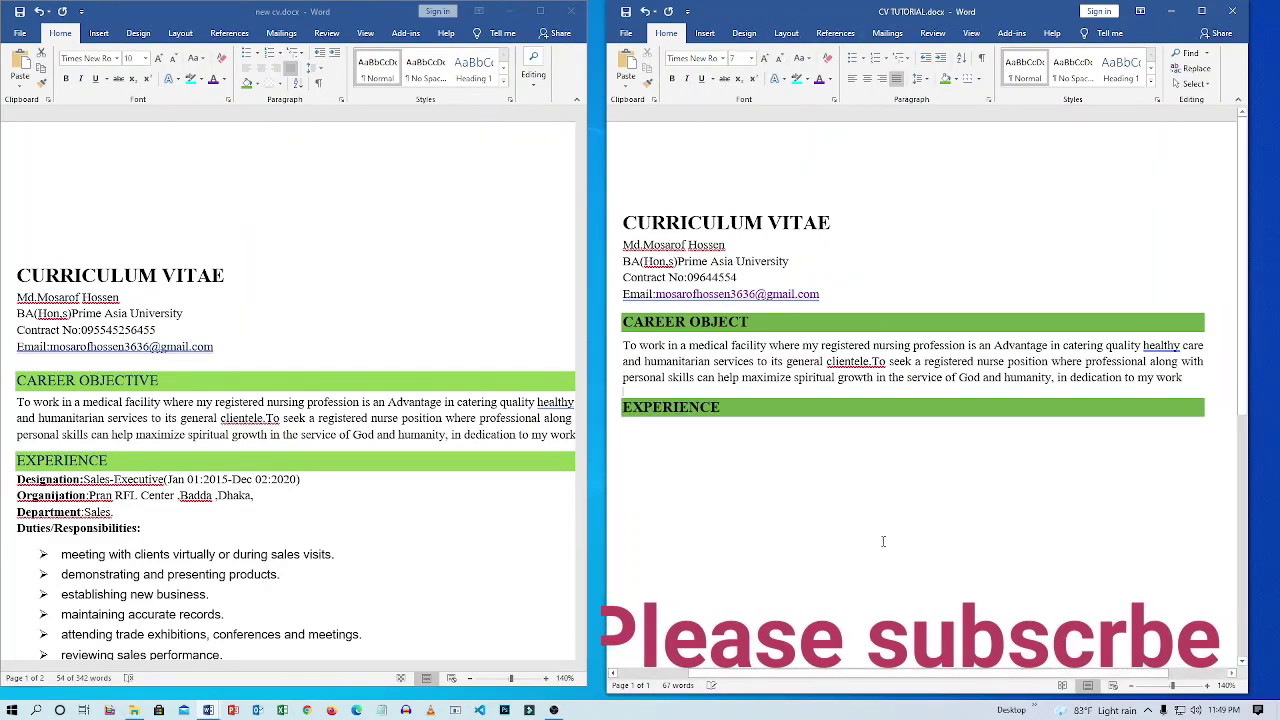
# Step: Type 'Designation:' under EXPERIENCE and make it bold at size 12
pyautogui.click(623, 432)
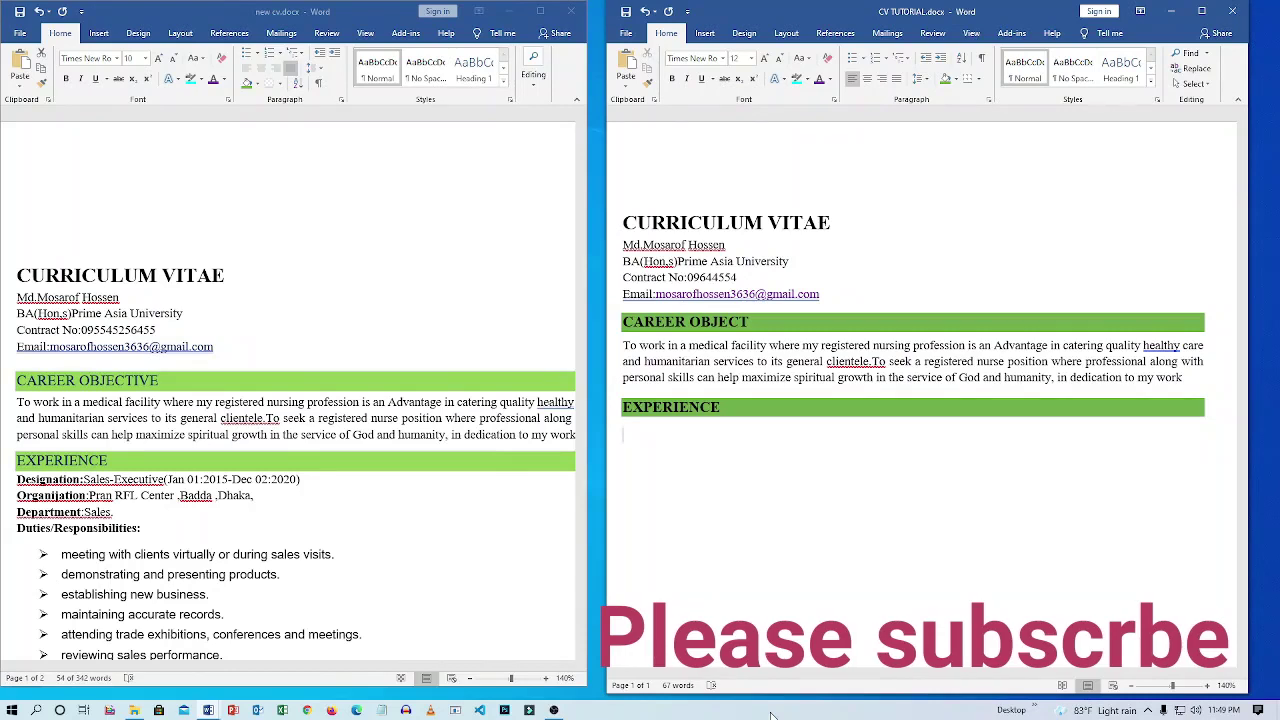
pyautogui.write('dDE')
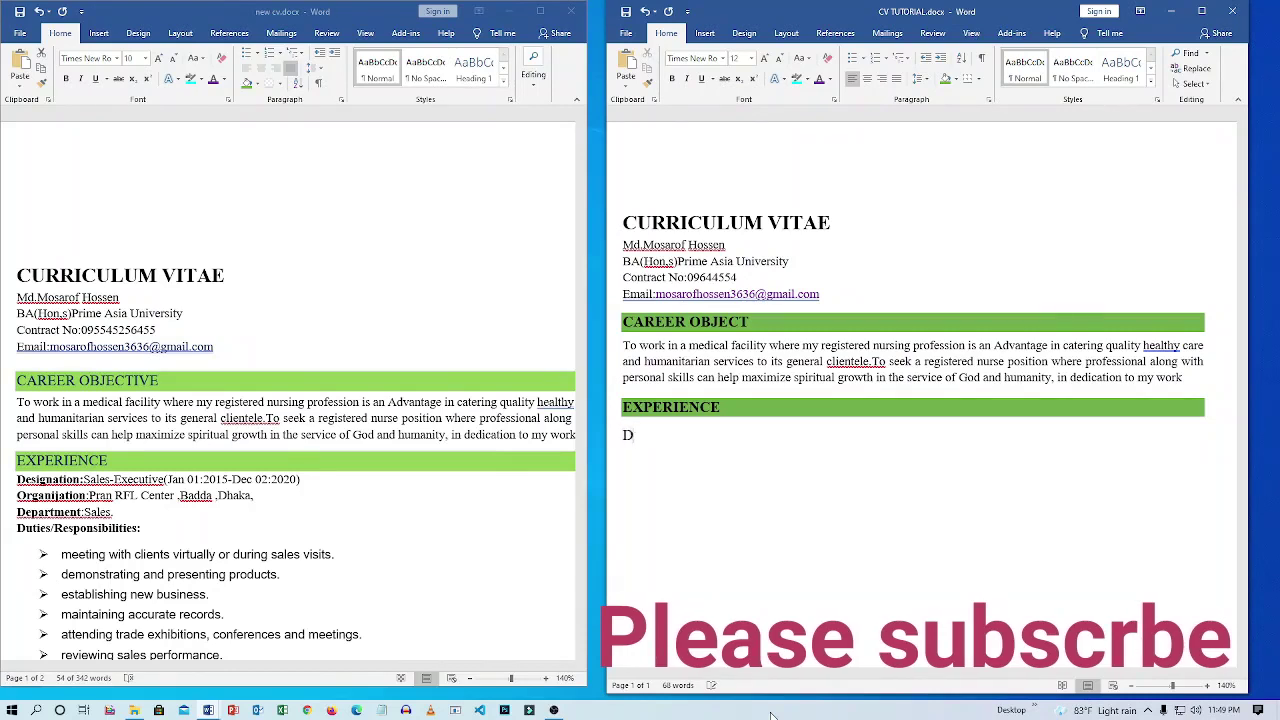
pyautogui.write('SIG')
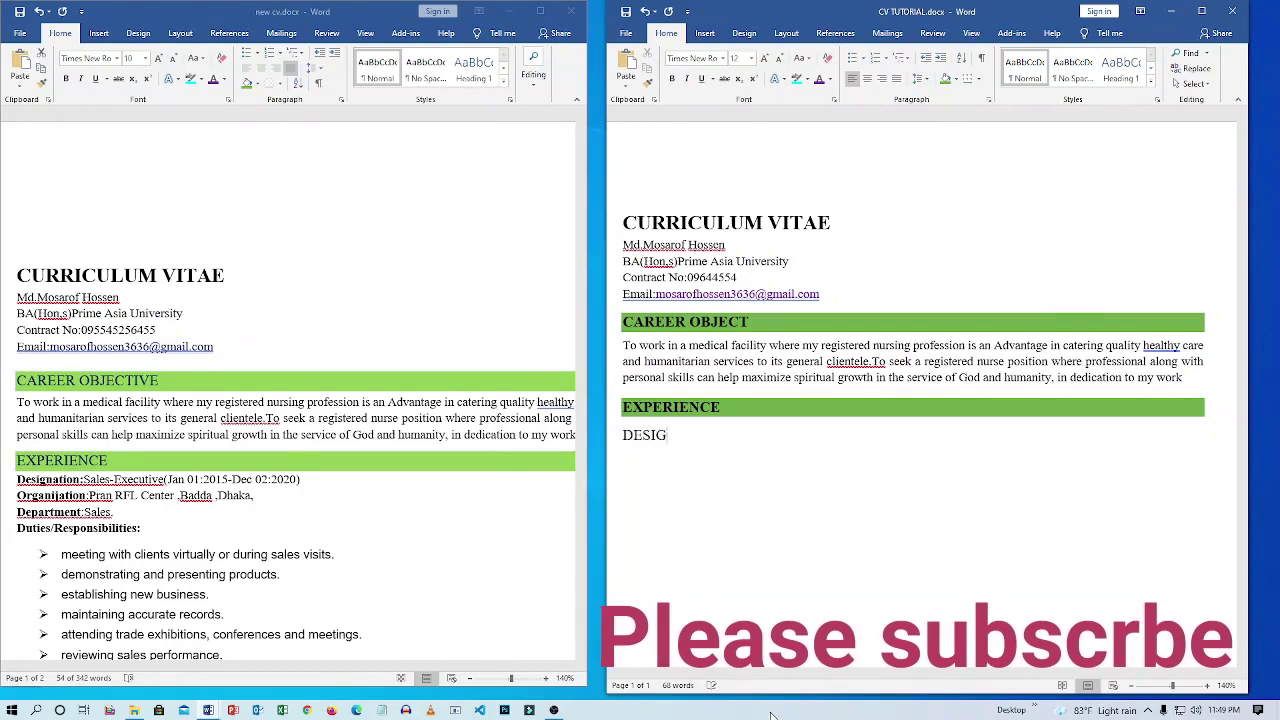
pyautogui.write('NAT')
pyautogui.press('BackSpace')
pyautogui.press('BackSpace')
pyautogui.press('BackSpace')
pyautogui.write('nation:')
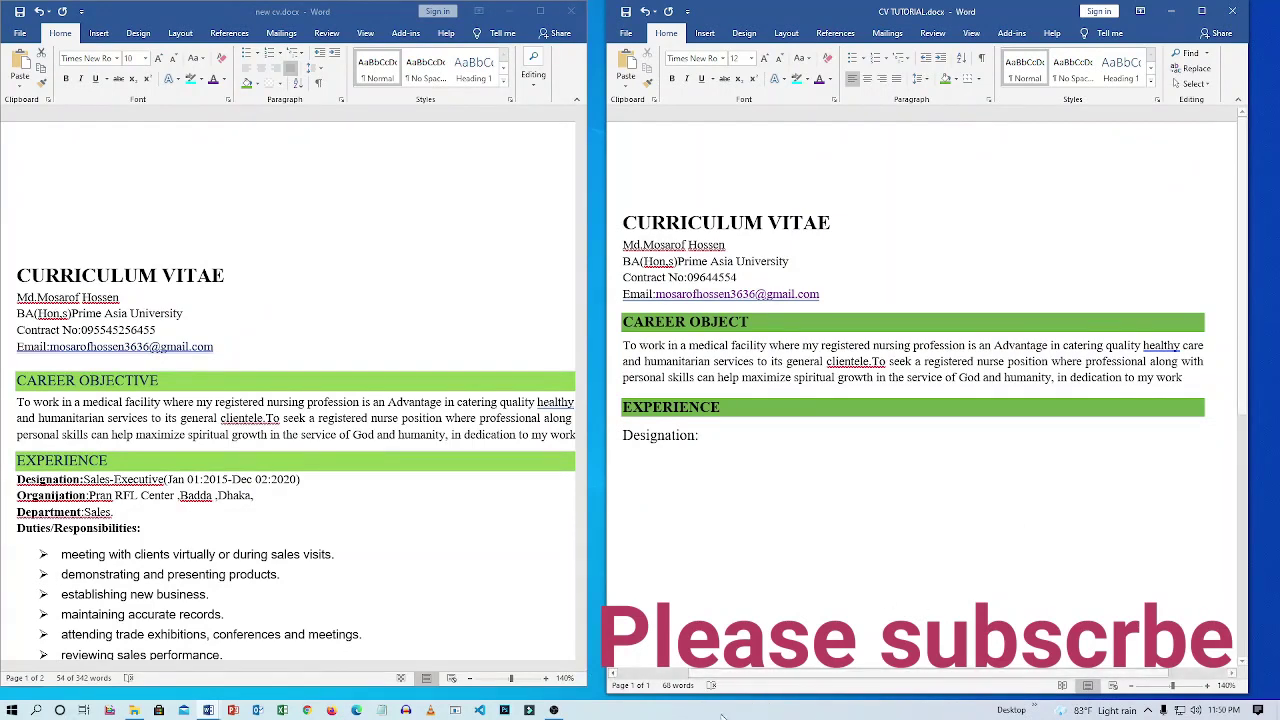
pyautogui.moveTo(705, 444); pyautogui.dragTo(622, 440)
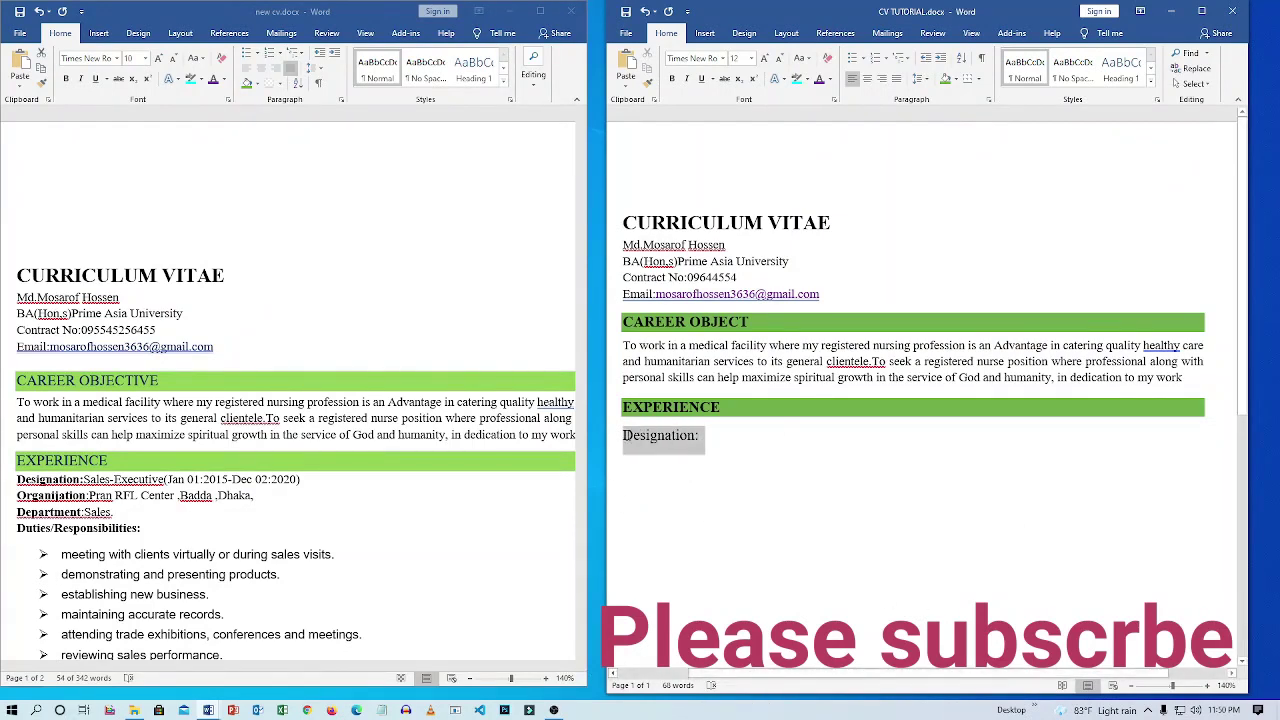
pyautogui.hotkey('ctrl', 'b')
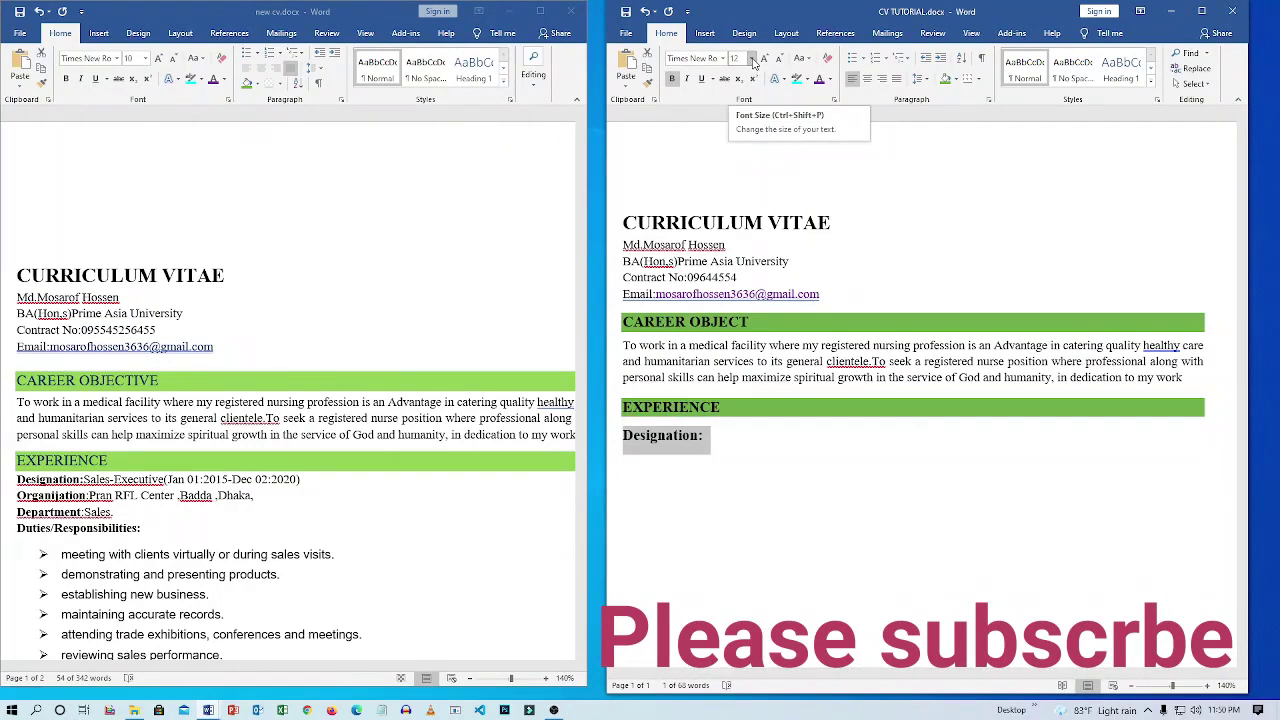
pyautogui.click(752, 60)
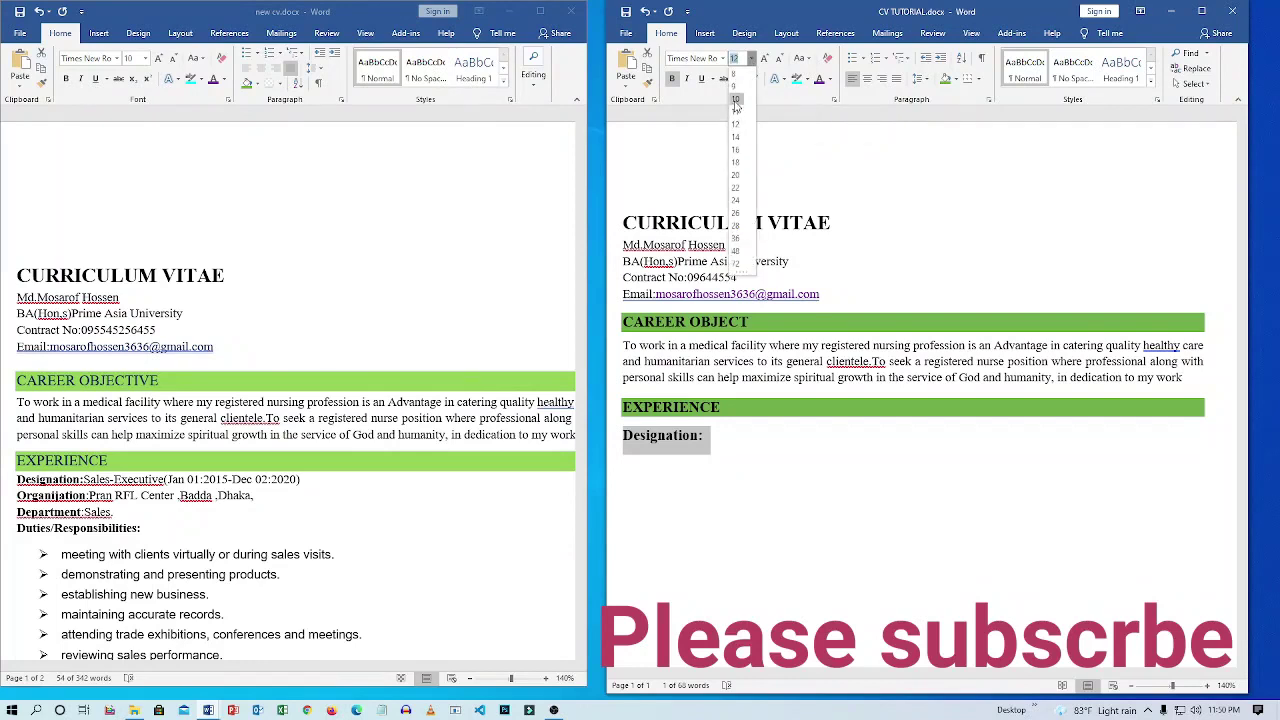
pyautogui.click(736, 100)
pyautogui.click(752, 60)
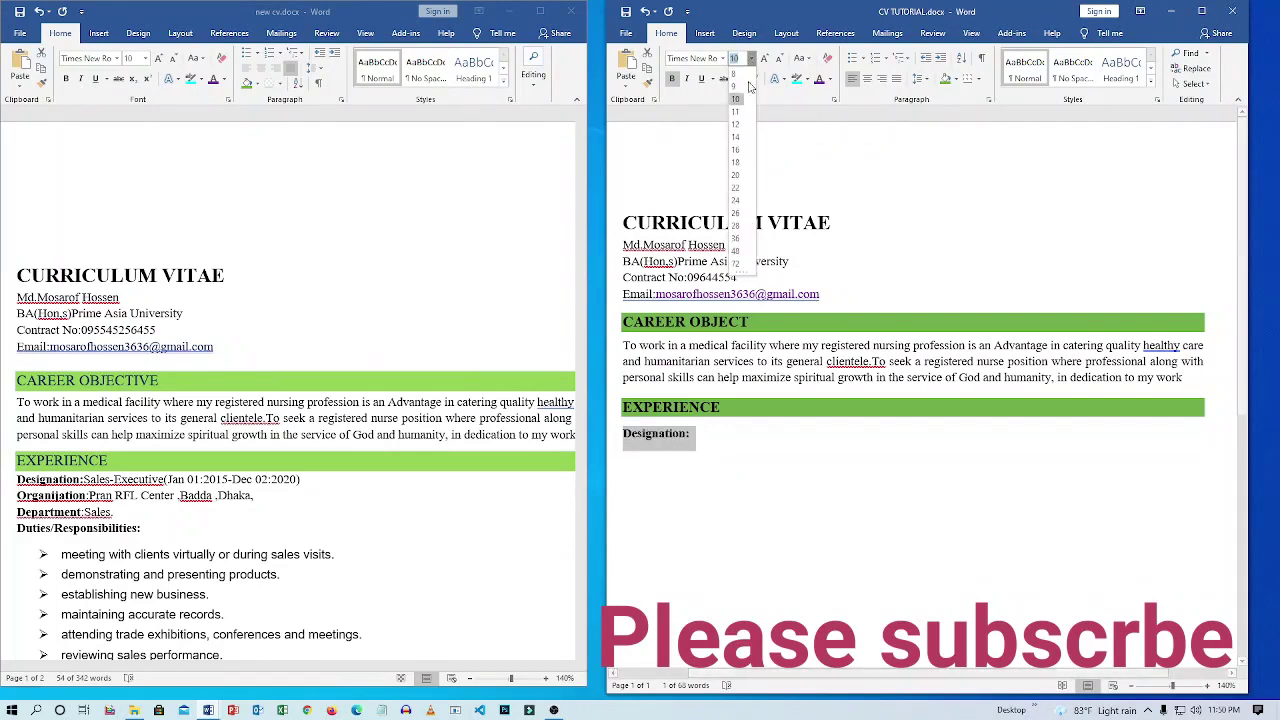
pyautogui.click(738, 124)
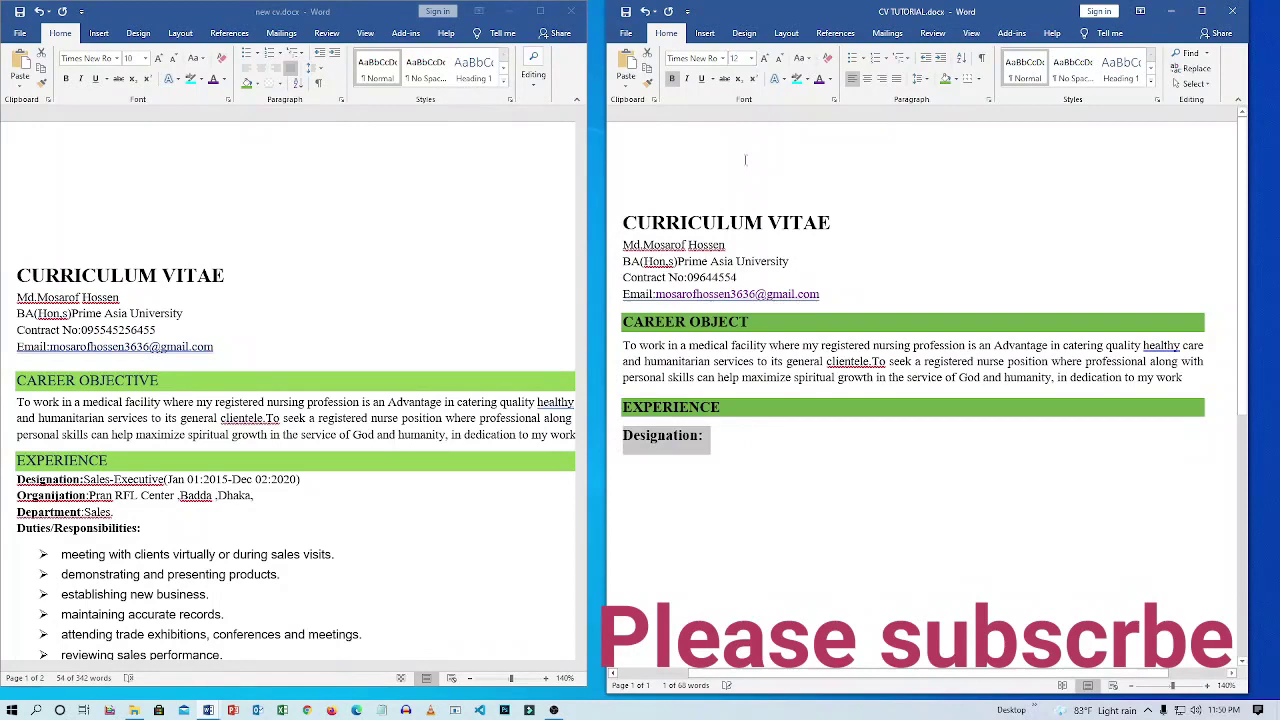
pyautogui.click(711, 432)
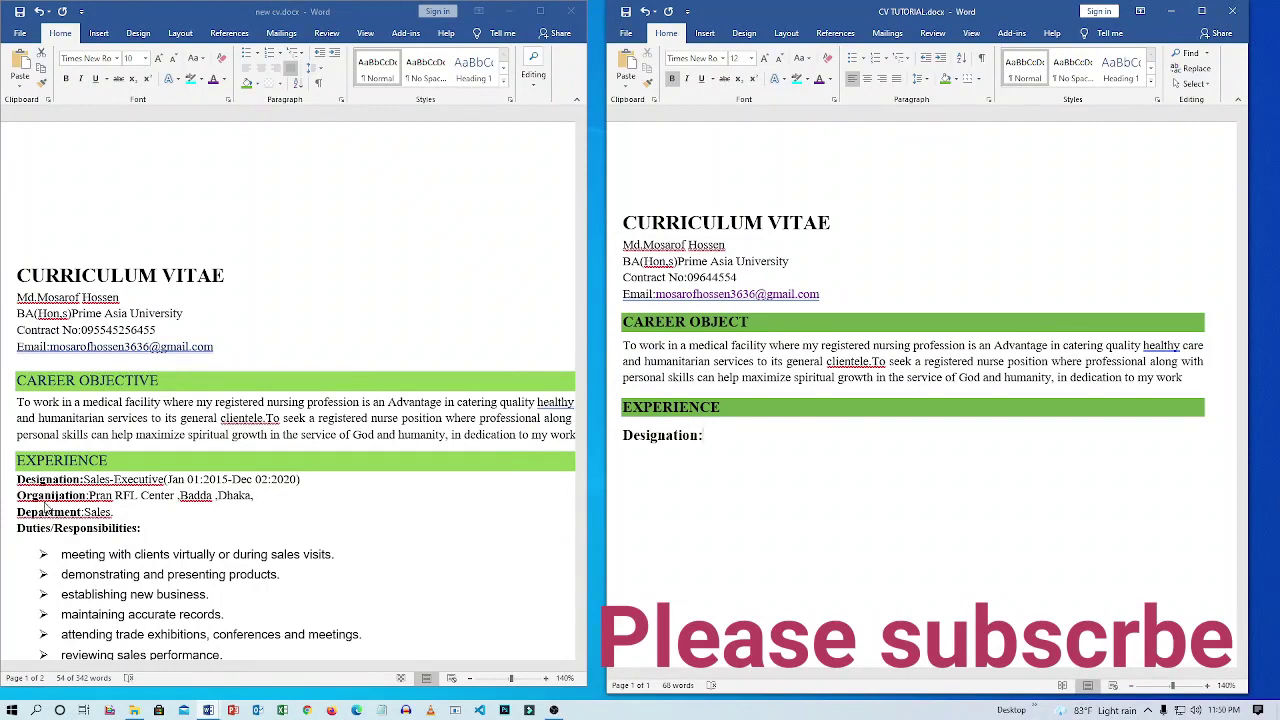
# Step: Copy the Designation through Duties/Responsibilities lines from the reference CV
pyautogui.click(20, 480)
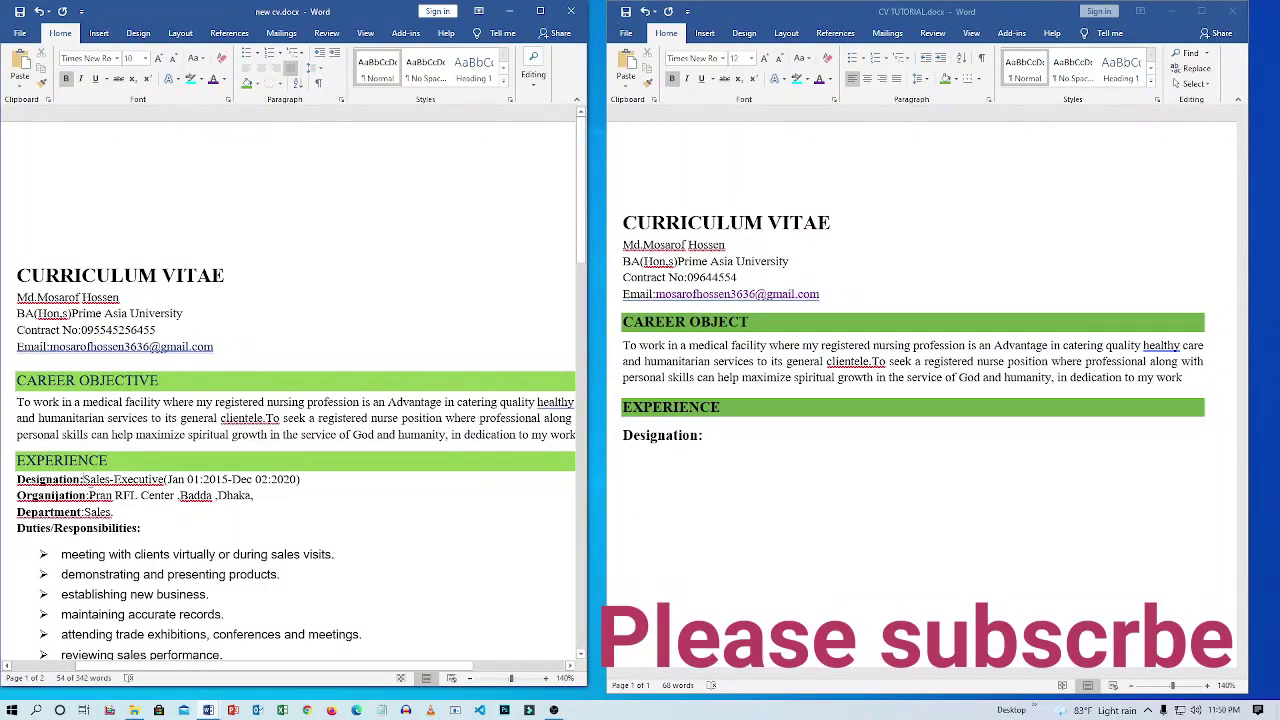
pyautogui.moveTo(20, 480); pyautogui.dragTo(100, 530)
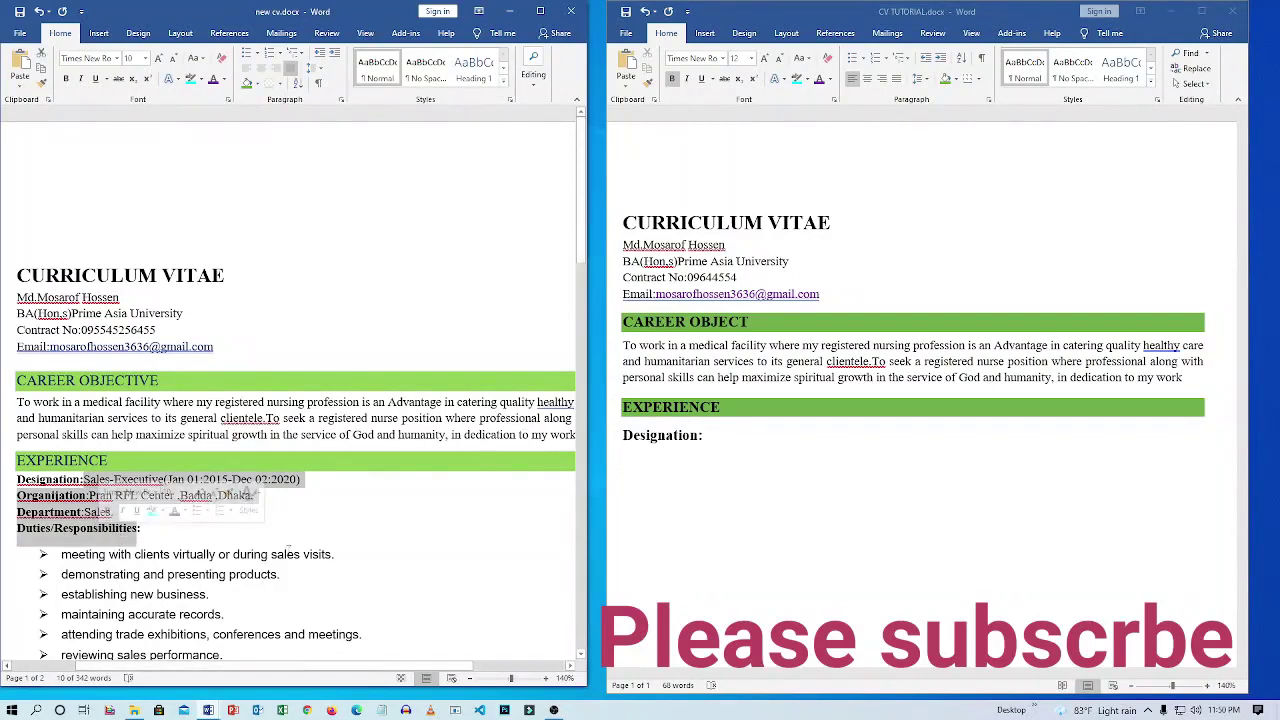
pyautogui.click(19, 480)
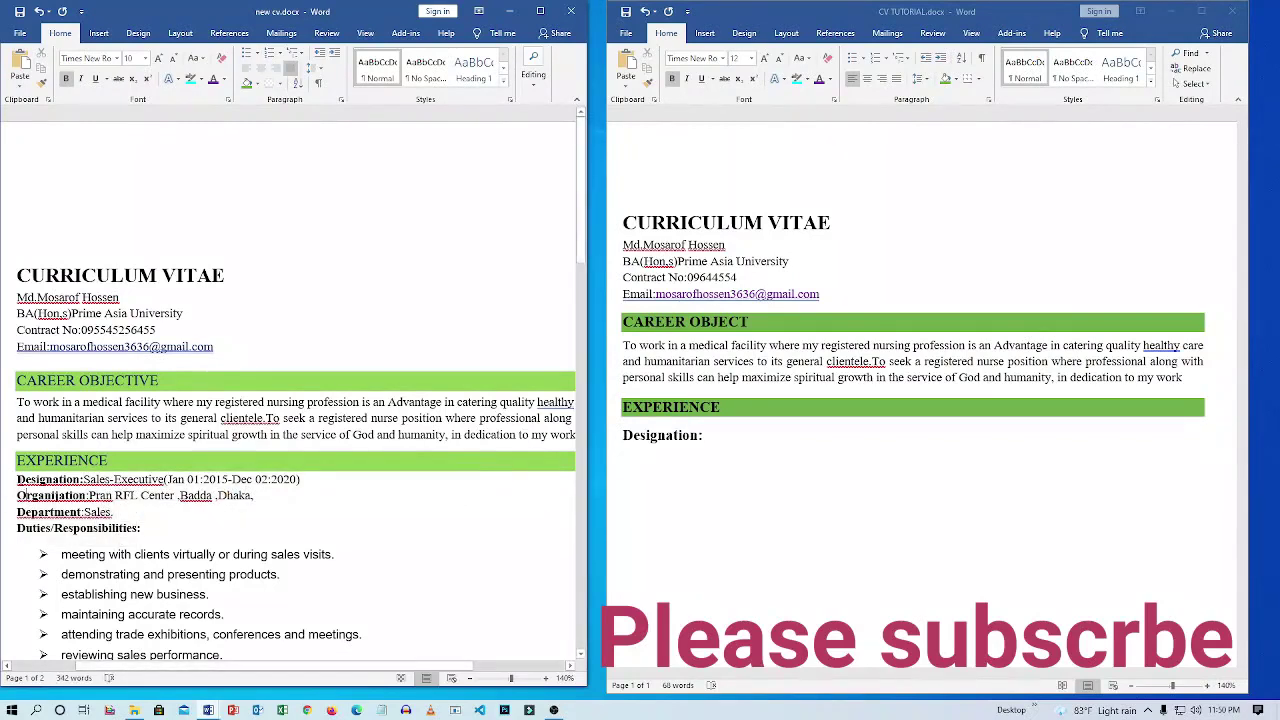
pyautogui.moveTo(19, 480); pyautogui.dragTo(148, 526)
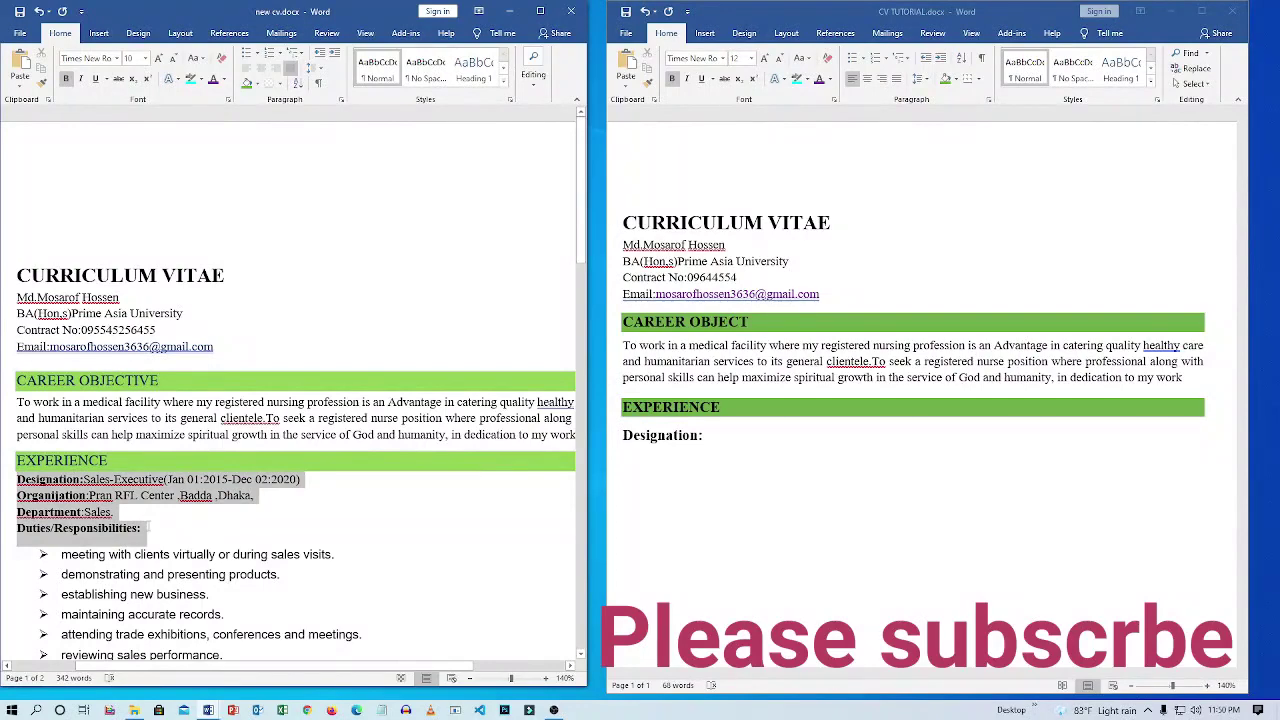
pyautogui.rightClick(64, 496)
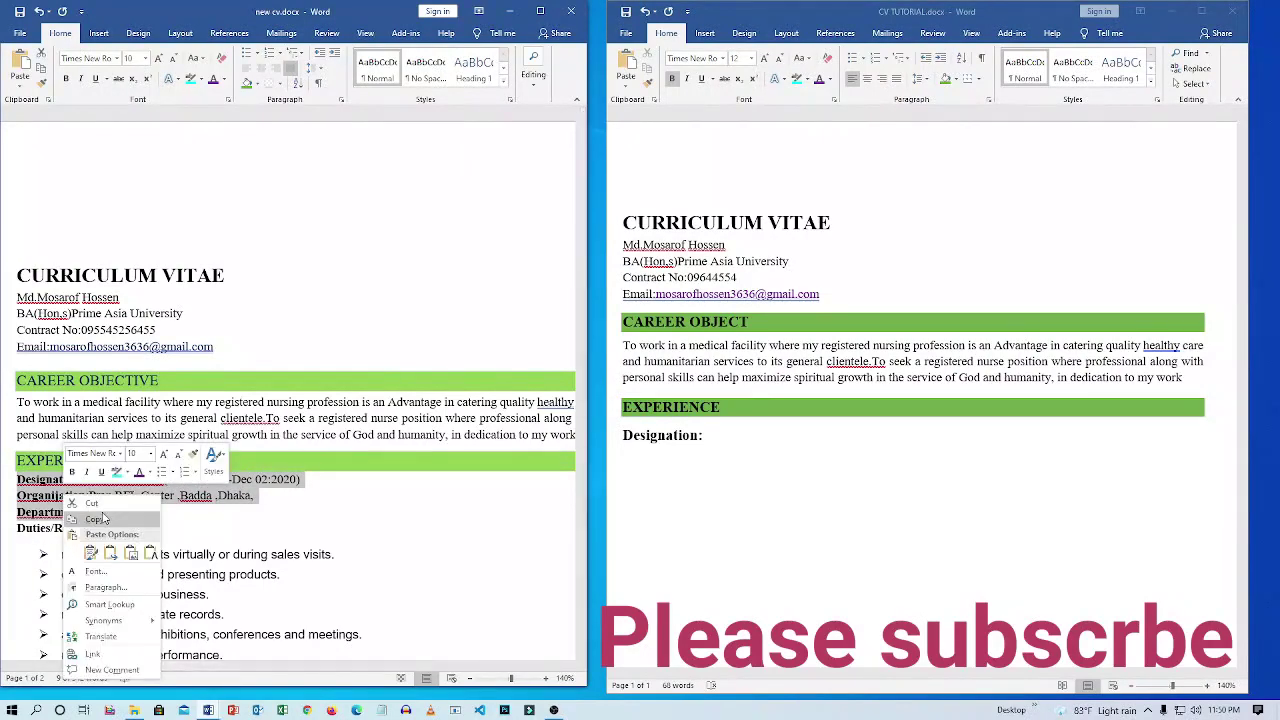
pyautogui.click(103, 518)
# Step: Replace the 'Designation:' label in CV TUTORIAL with the copied experience lines
pyautogui.click(718, 436)
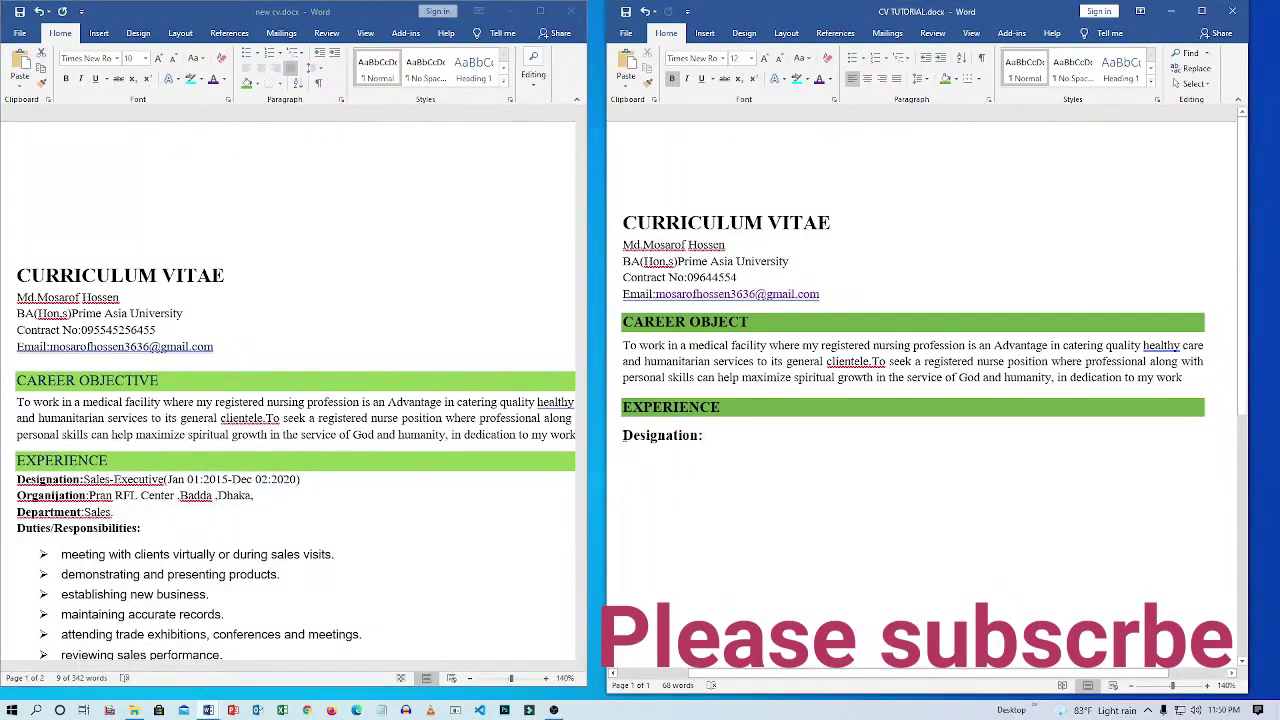
pyautogui.moveTo(623, 436); pyautogui.dragTo(704, 436)
pyautogui.click(658, 437)
pyautogui.moveTo(624, 437); pyautogui.dragTo(712, 437)
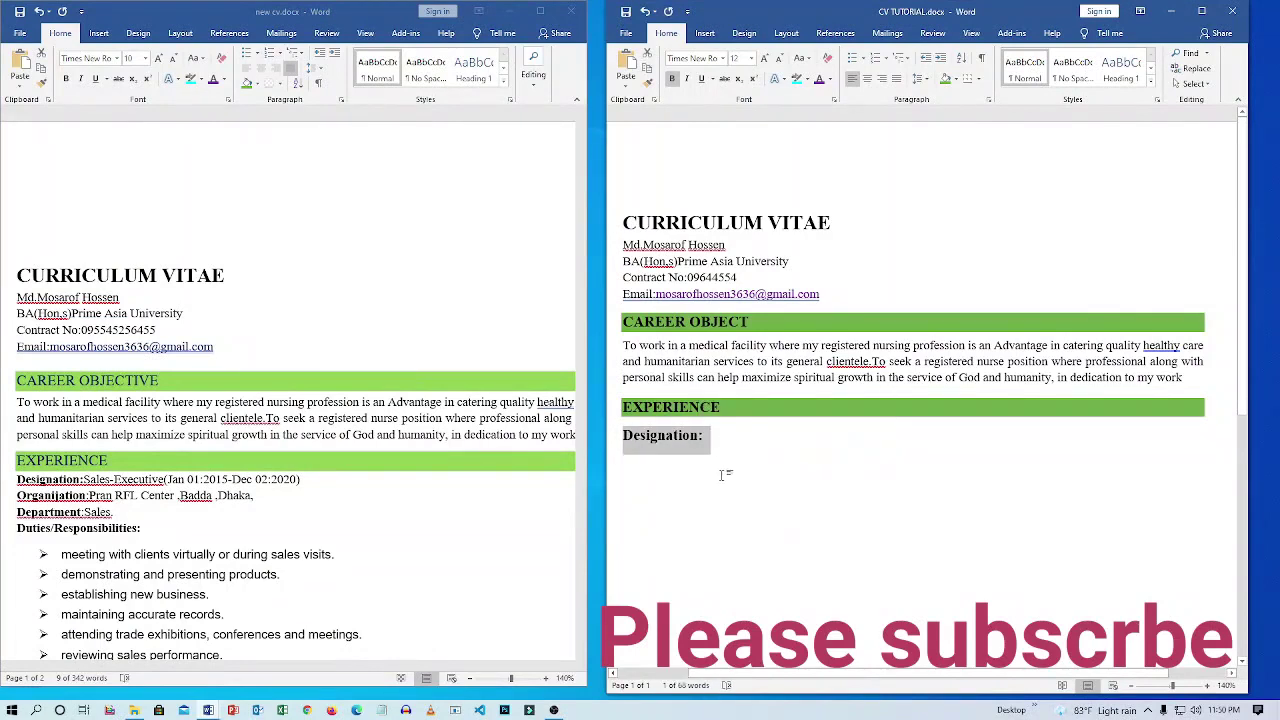
pyautogui.hotkey('ctrl', 'v')
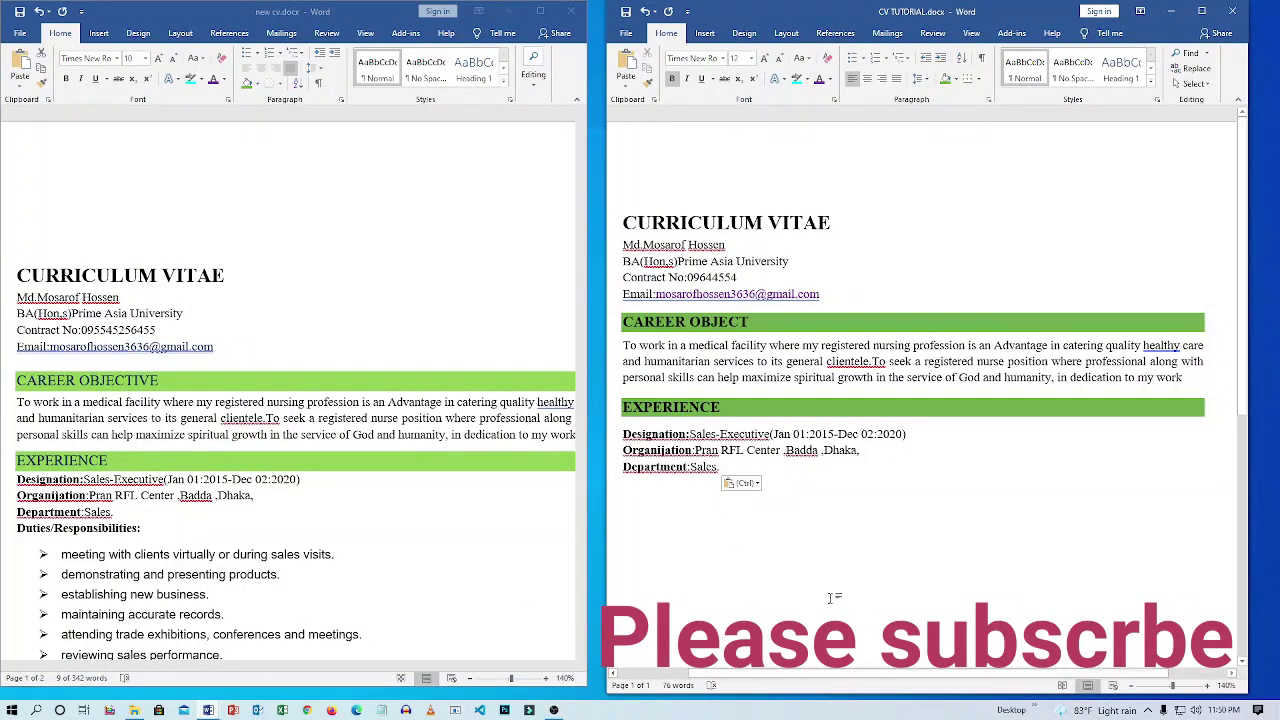
pyautogui.press('BackSpace')
pyautogui.scroll(-1, 713, 545)
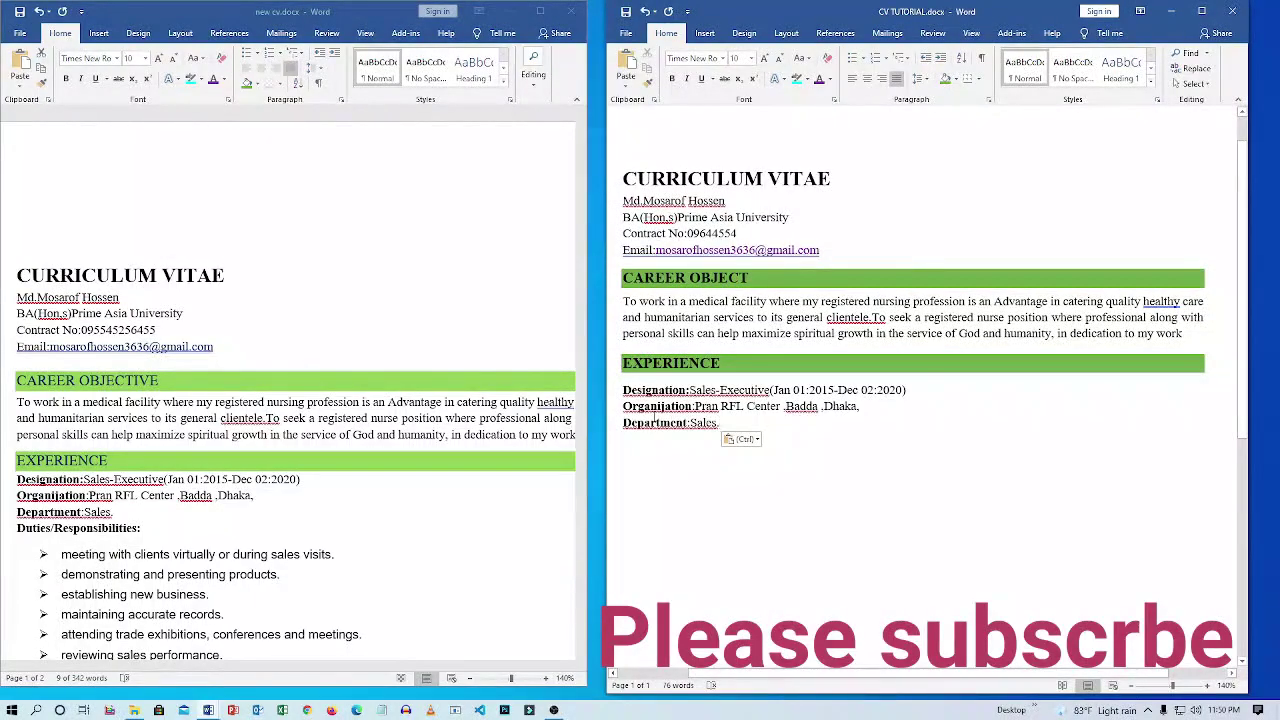
pyautogui.press('Return')
pyautogui.press('Return')
pyautogui.press('Return')
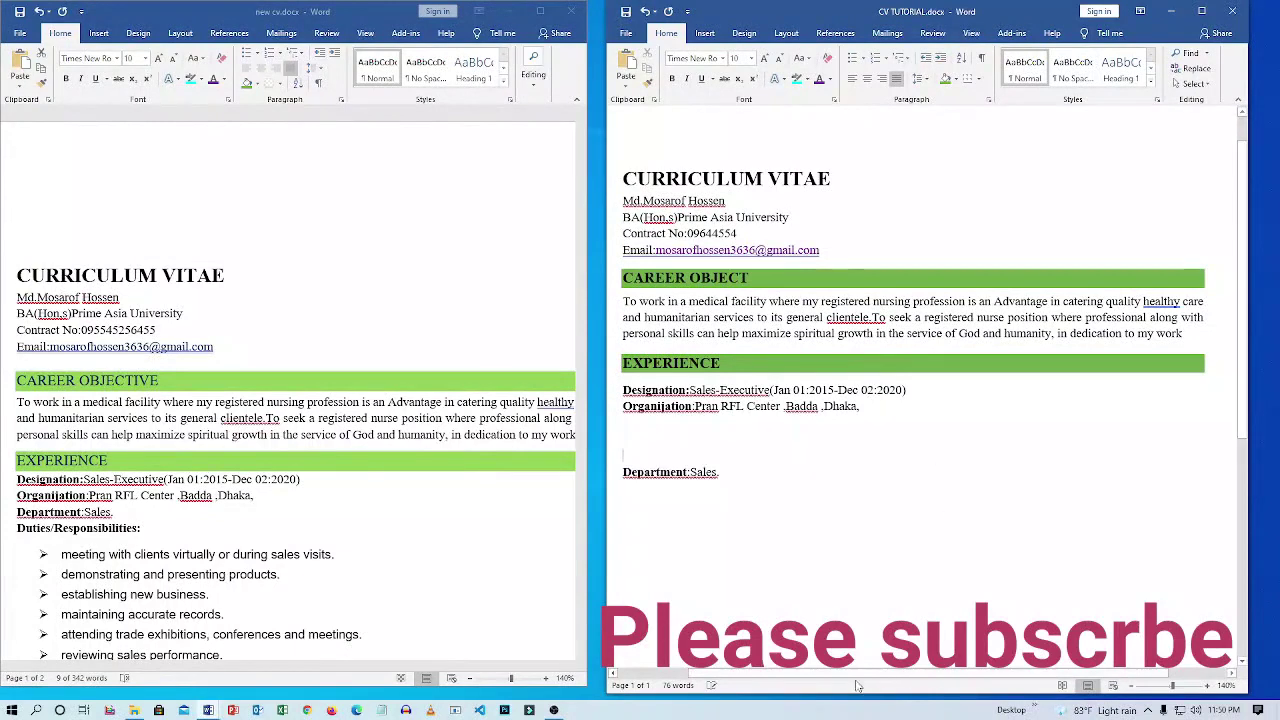
pyautogui.moveTo(623, 388); pyautogui.dragTo(627, 496)
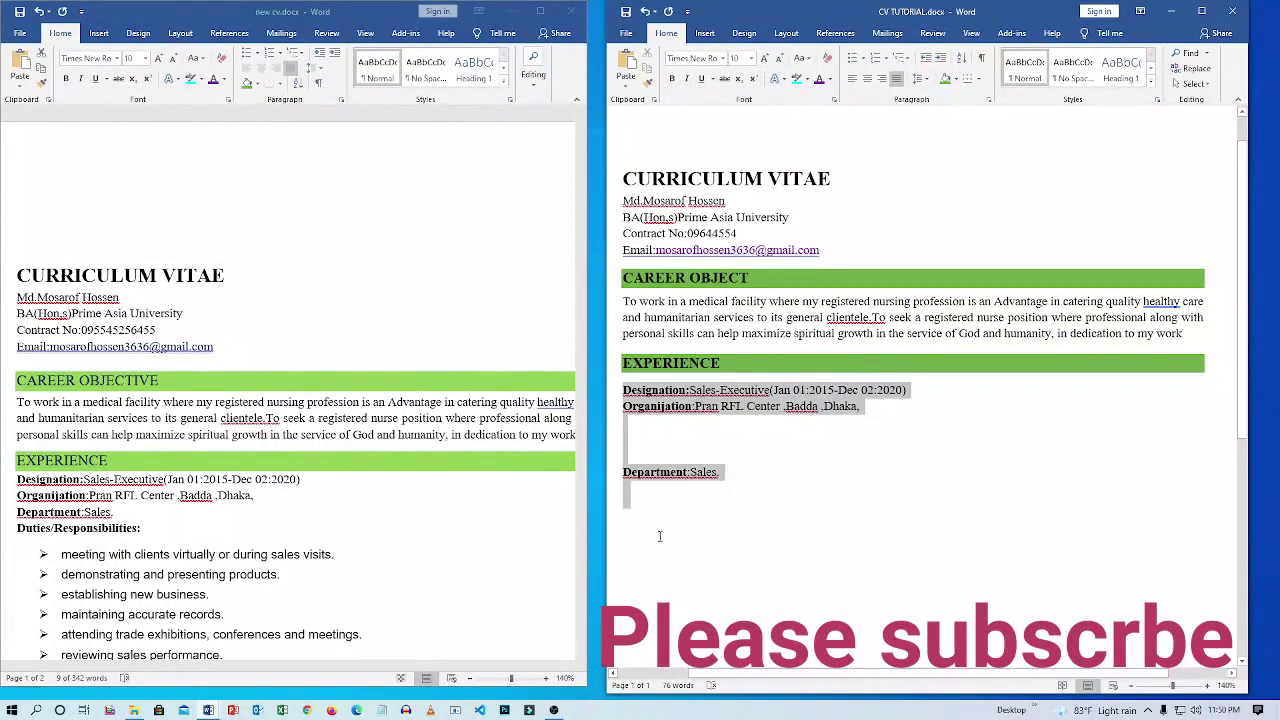
pyautogui.click(918, 78)
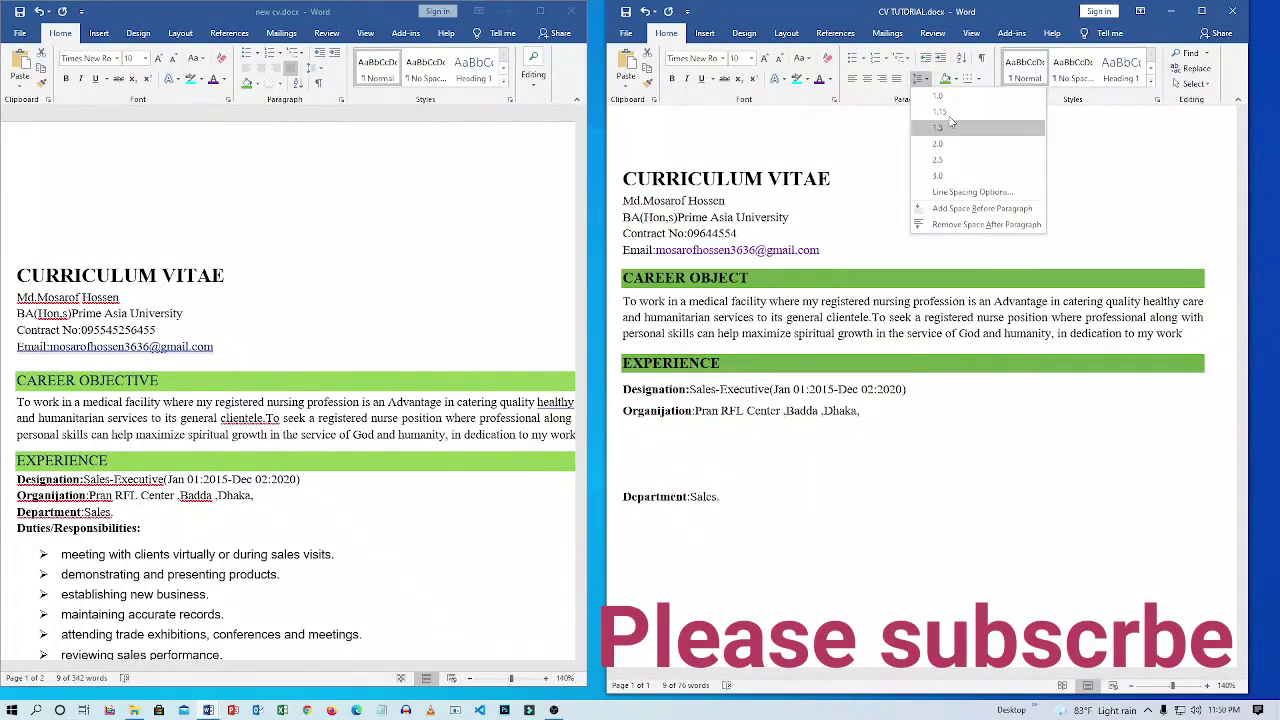
pyautogui.click(938, 111)
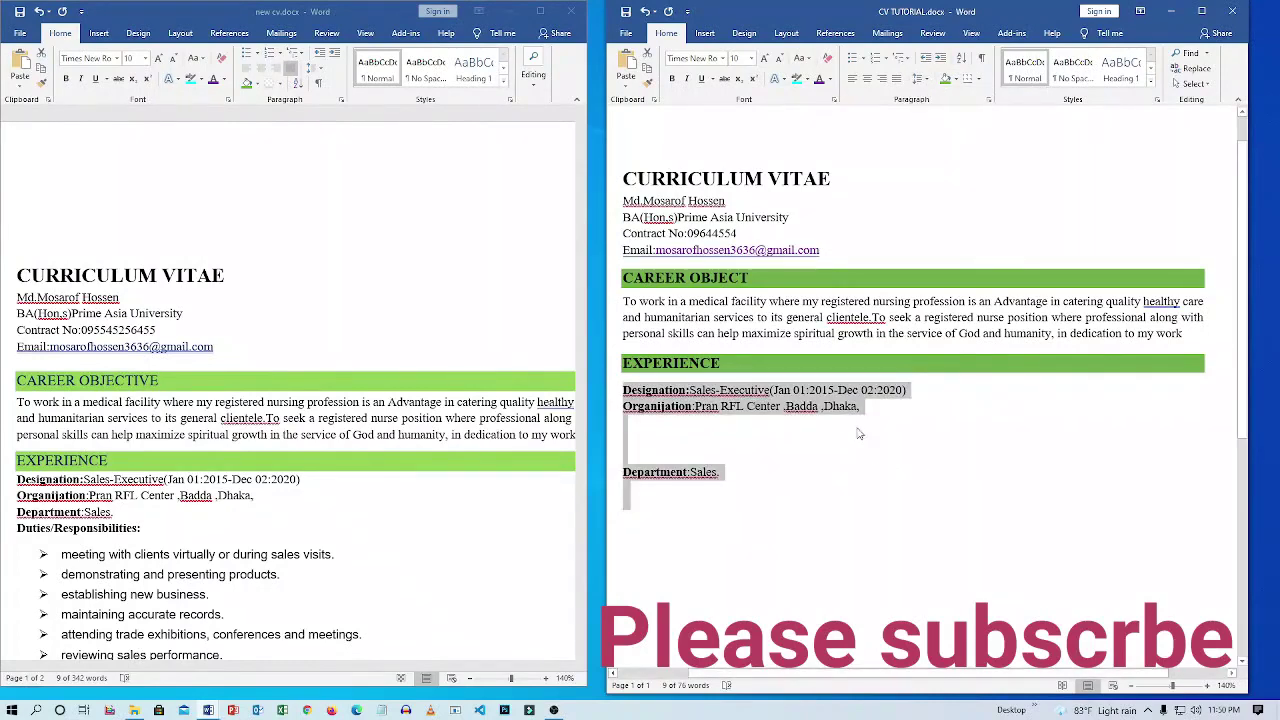
pyautogui.click(918, 78)
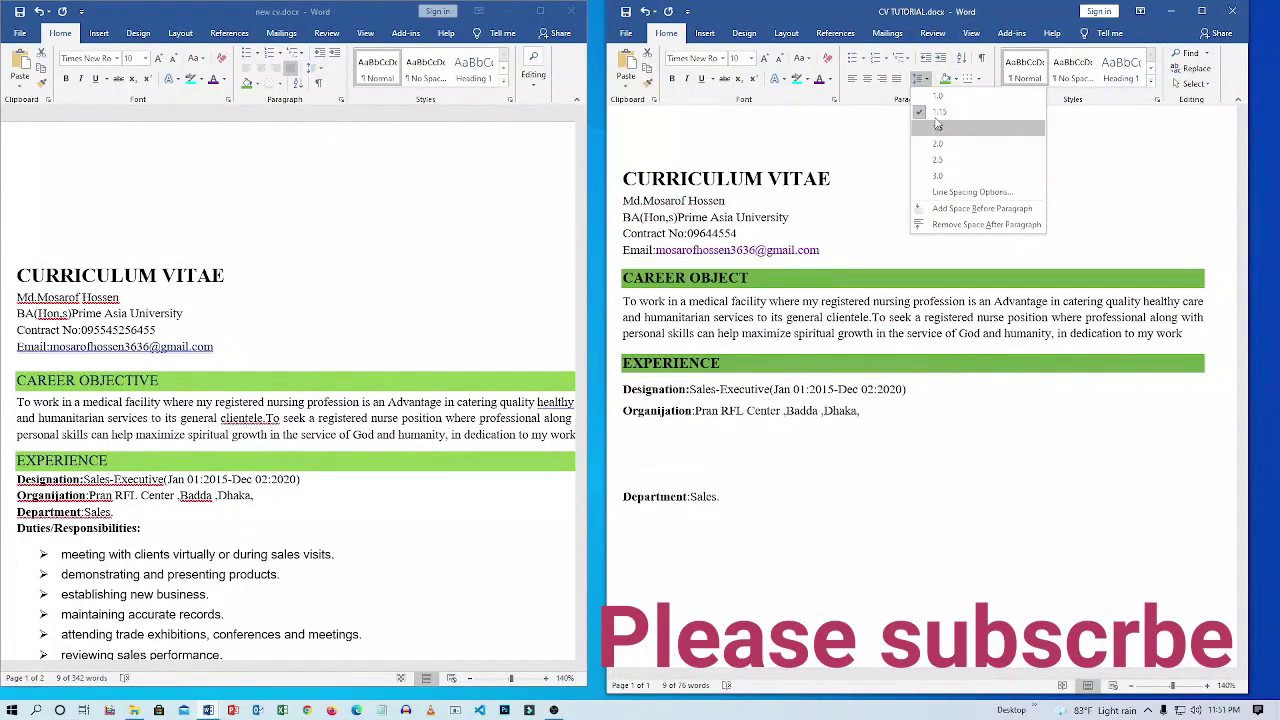
pyautogui.click(938, 112)
pyautogui.click(641, 459)
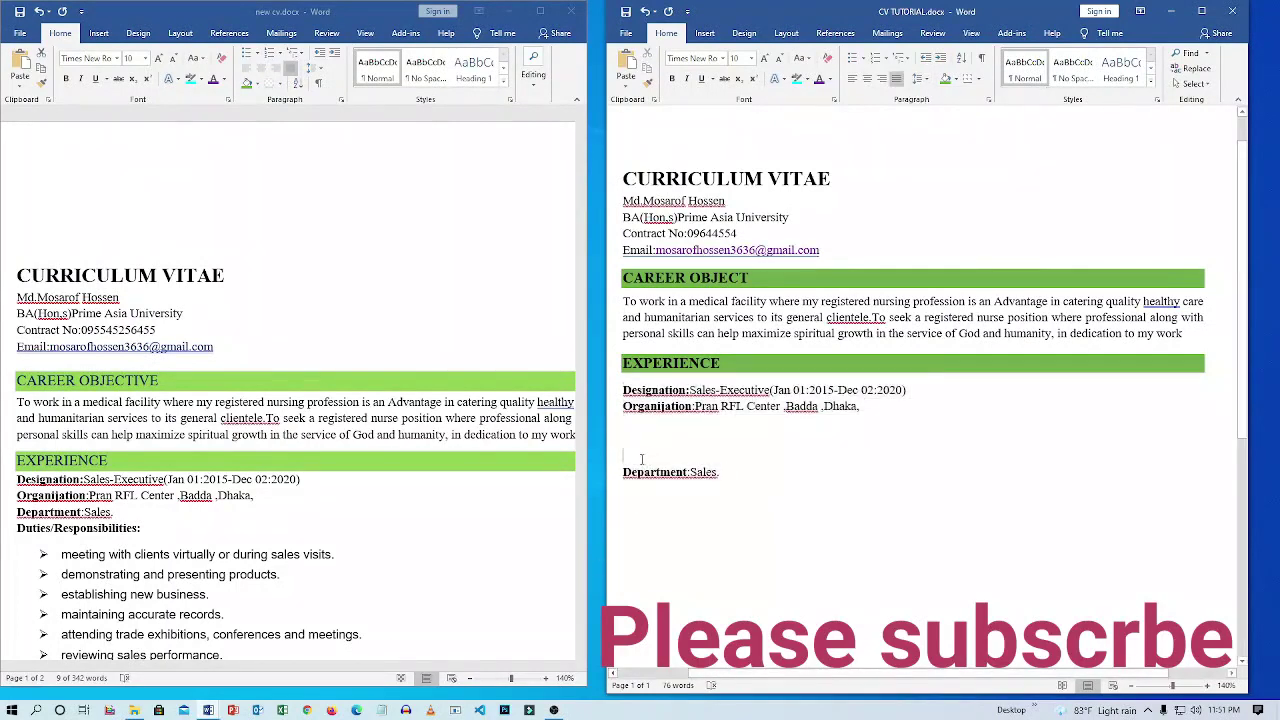
pyautogui.press('BackSpace')
pyautogui.press('BackSpace')
pyautogui.press('BackSpace')
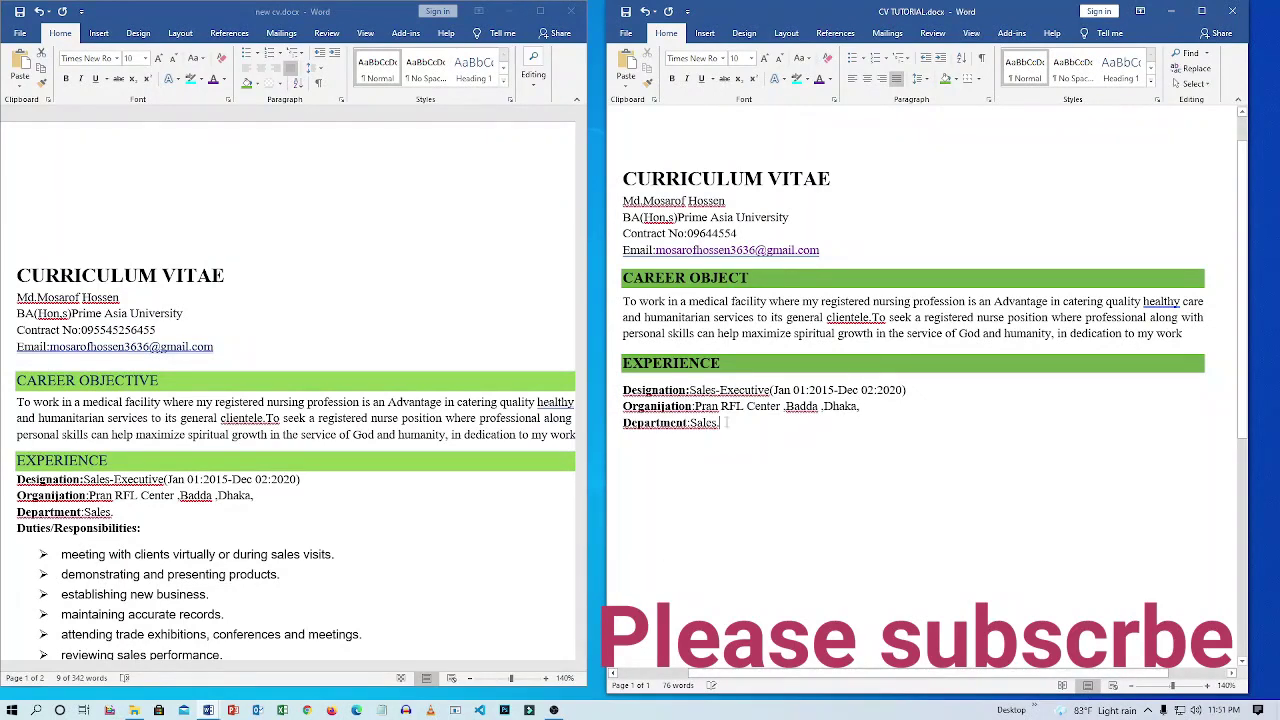
# Step: Add a bold 'Duties/Responsibilities:' line under Department and select the reference's duty bullets
pyautogui.press('Return')
pyautogui.write('uties/')
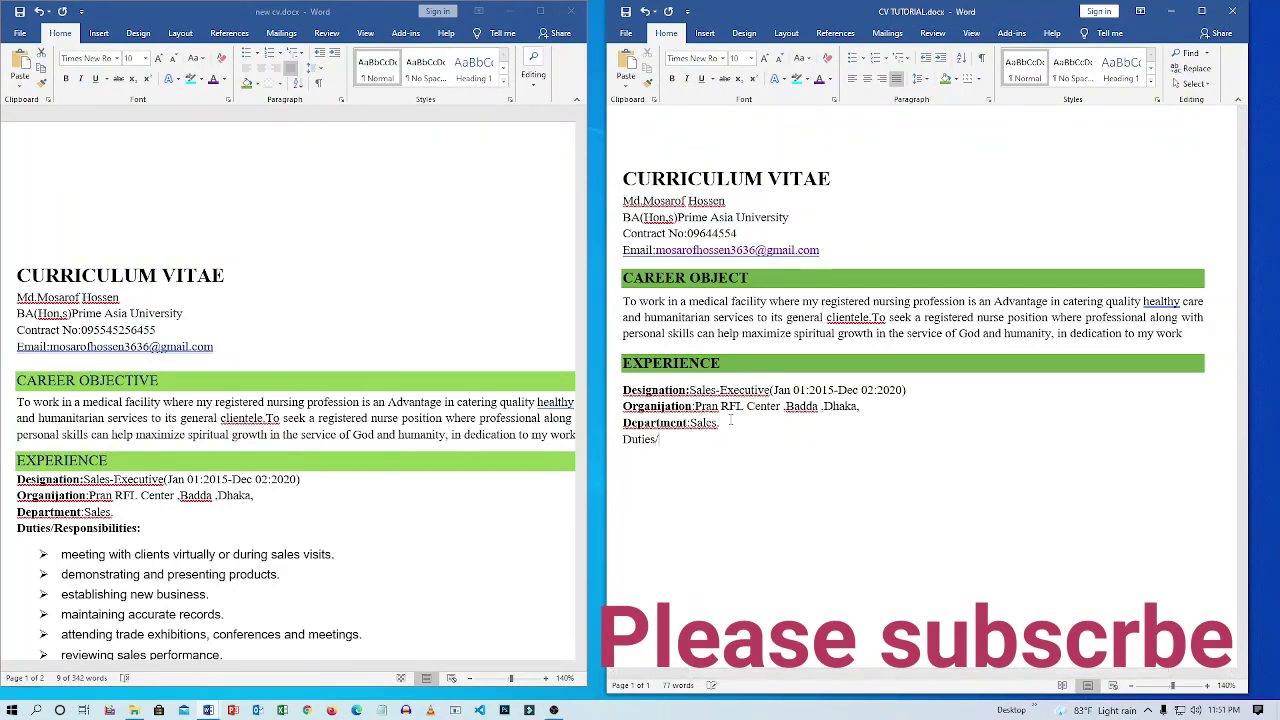
pyautogui.write(' Re')
pyautogui.write('bilities:')
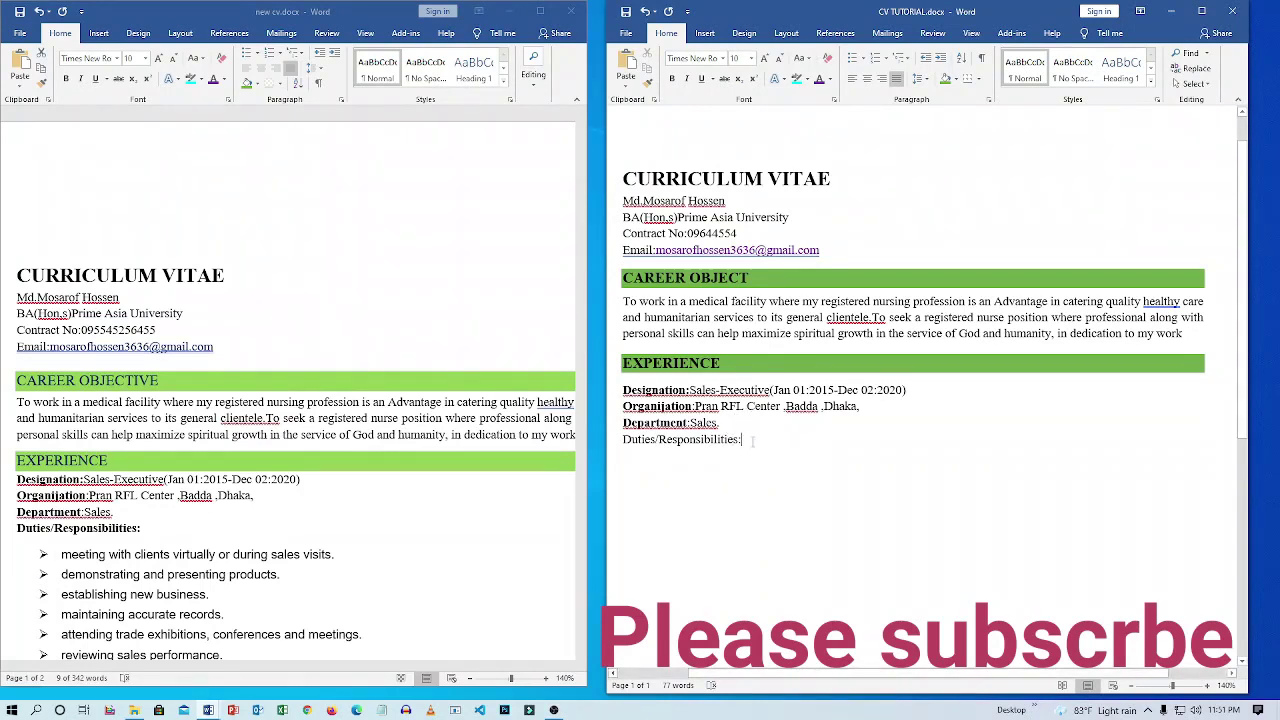
pyautogui.moveTo(752, 441); pyautogui.dragTo(622, 441)
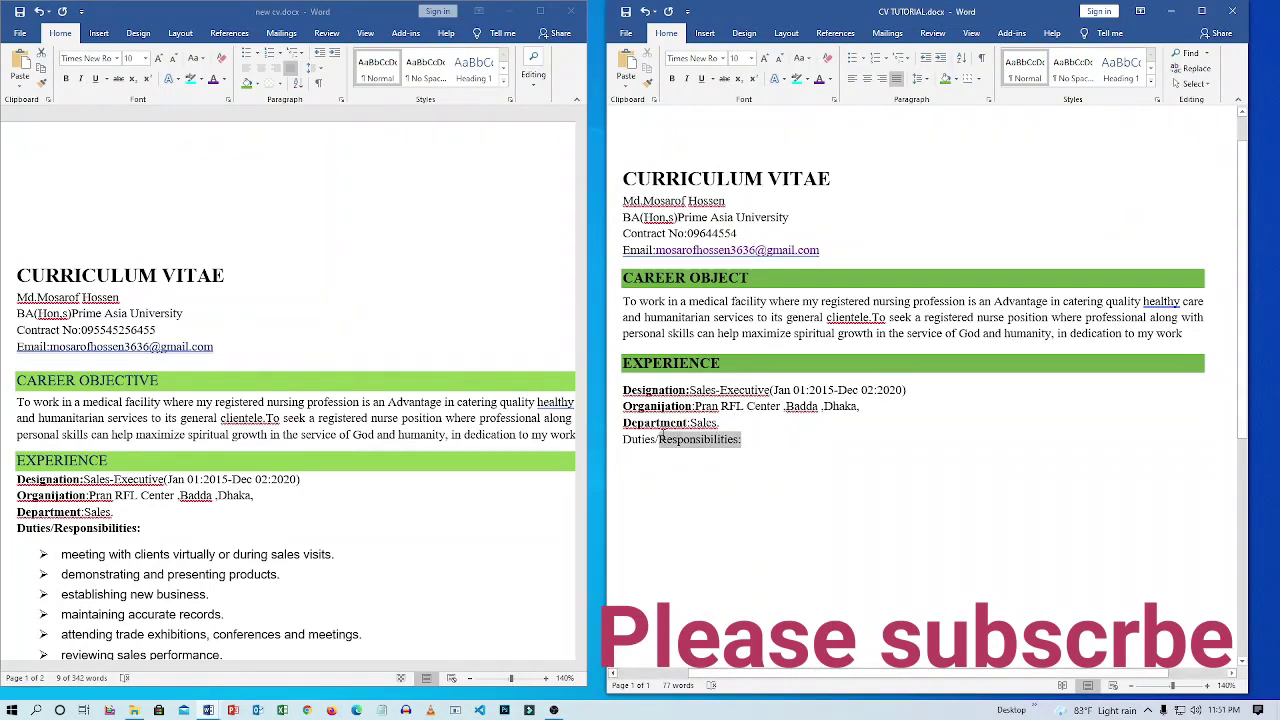
pyautogui.click(672, 78)
pyautogui.click(774, 447)
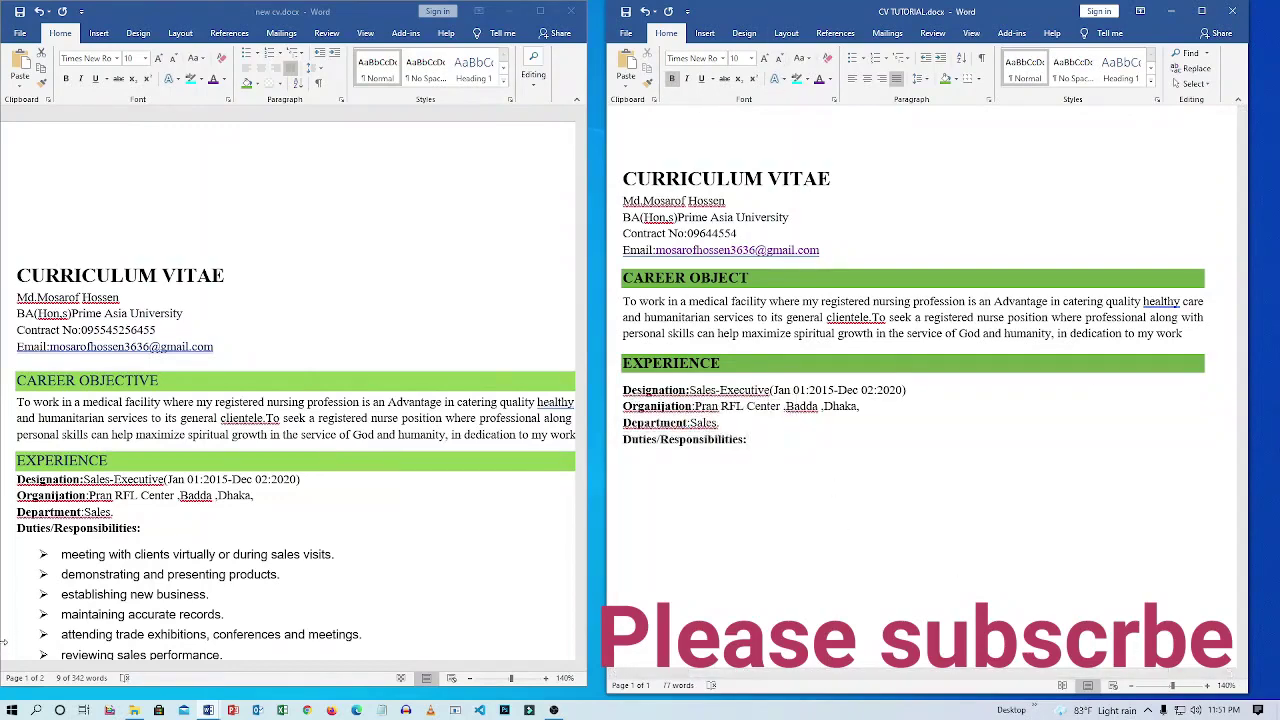
pyautogui.scroll(-3, 122, 566)
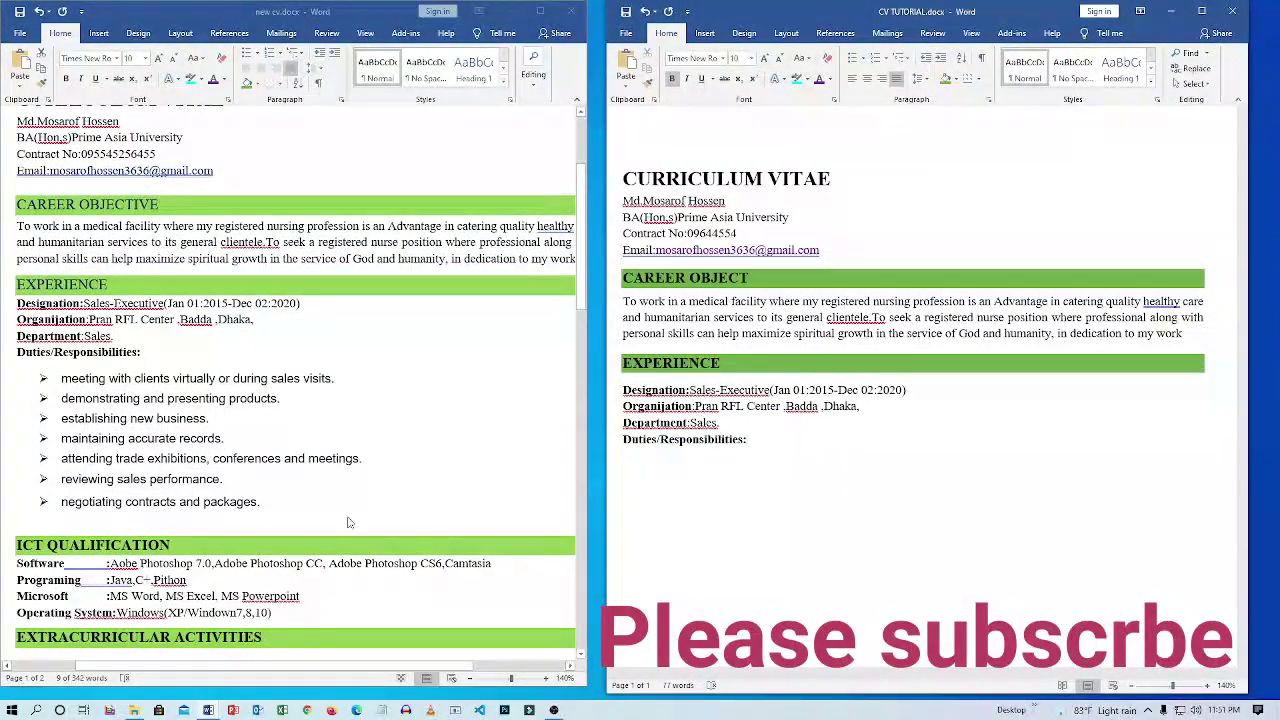
pyautogui.moveTo(59, 379)
pyautogui.mouseDown()
pyautogui.moveTo(84, 442)
pyautogui.moveTo(266, 505)
pyautogui.mouseUp()
# Step: Copy the seven arrow-bulleted duties and paste them after Duties/Responsibilities:
pyautogui.rightClick(128, 447)
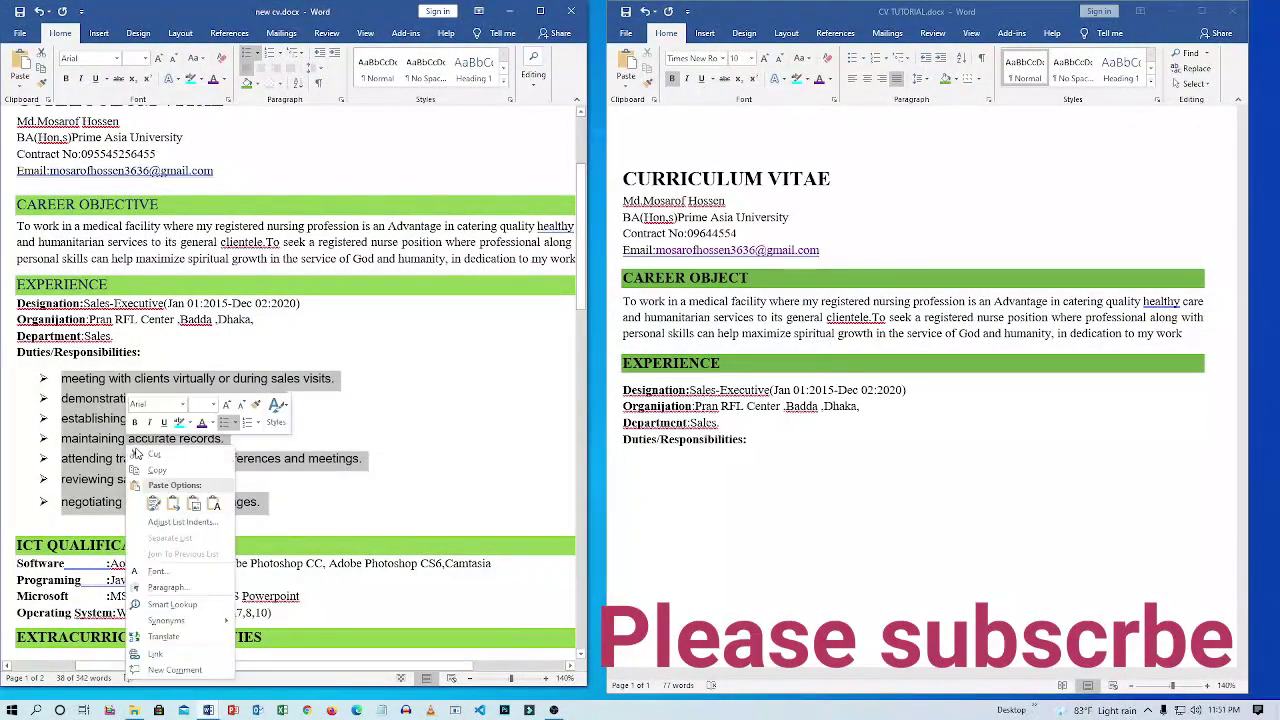
pyautogui.click(157, 470)
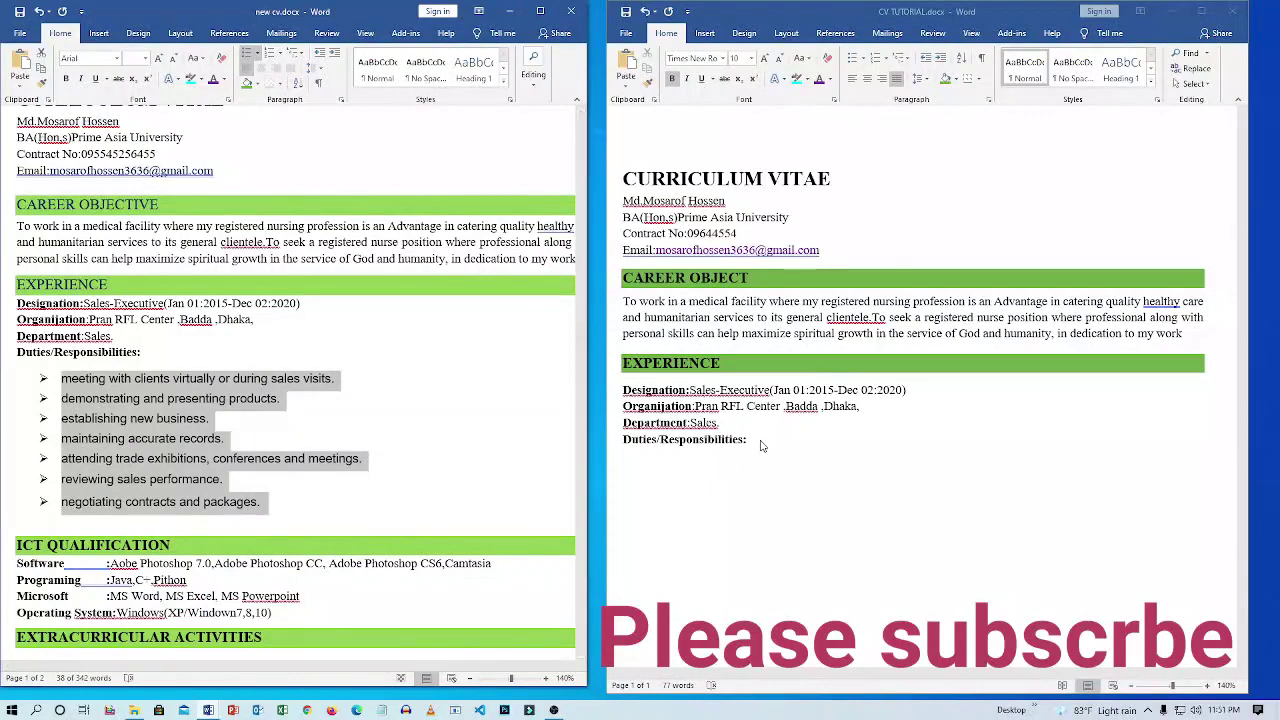
pyautogui.click(760, 441)
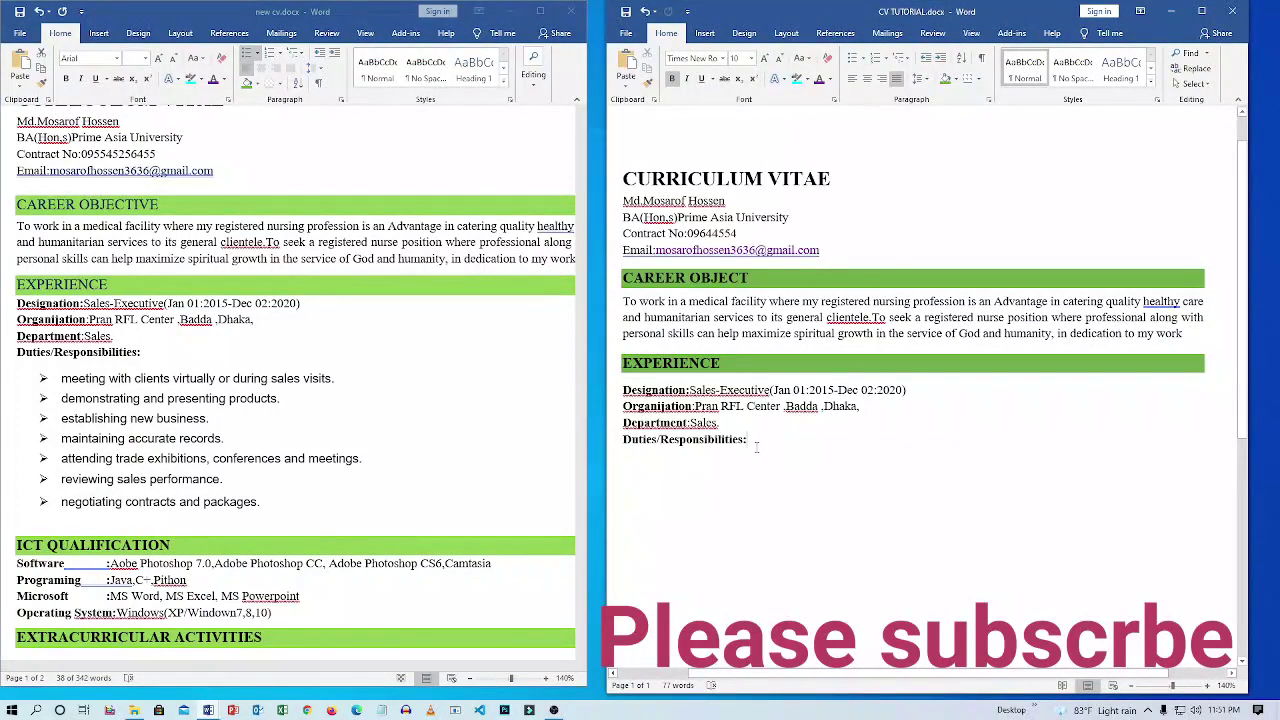
pyautogui.hotkey('ctrl', 'v')
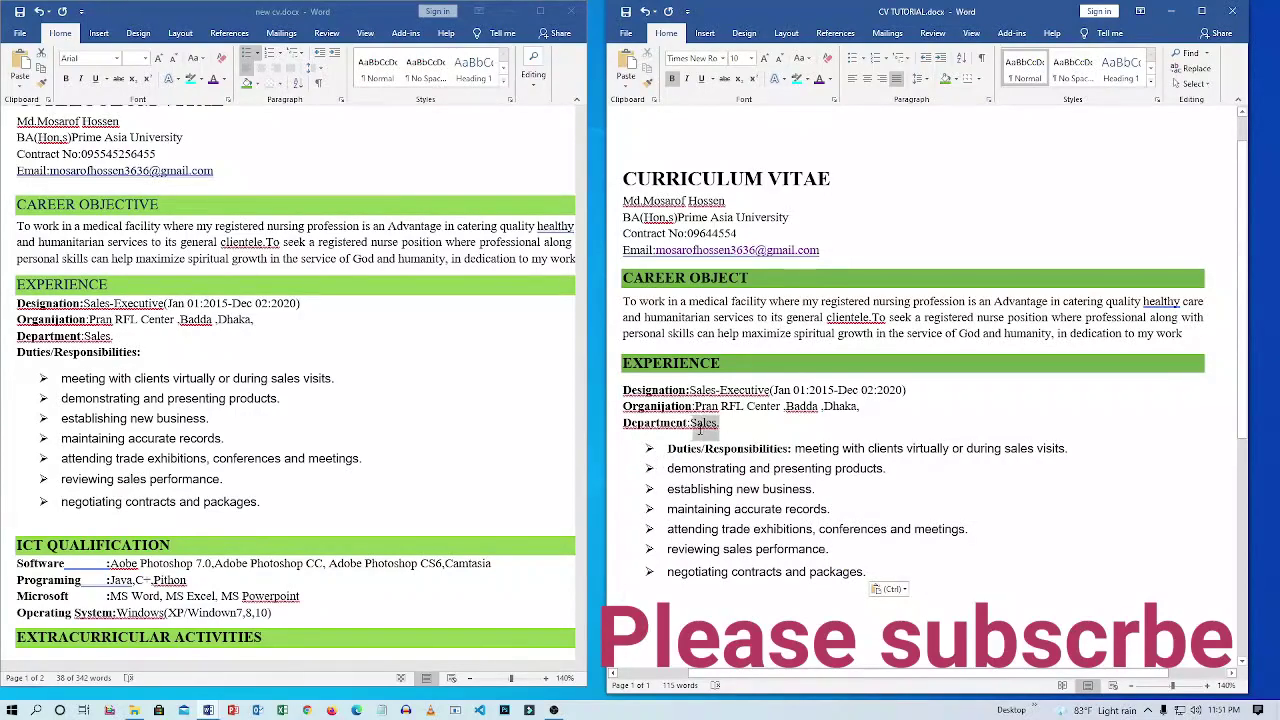
# Step: Put the first duty on its own bullet and remove the bullet and indent from Duties/Responsibilities:
pyautogui.moveTo(724, 423); pyautogui.dragTo(623, 423)
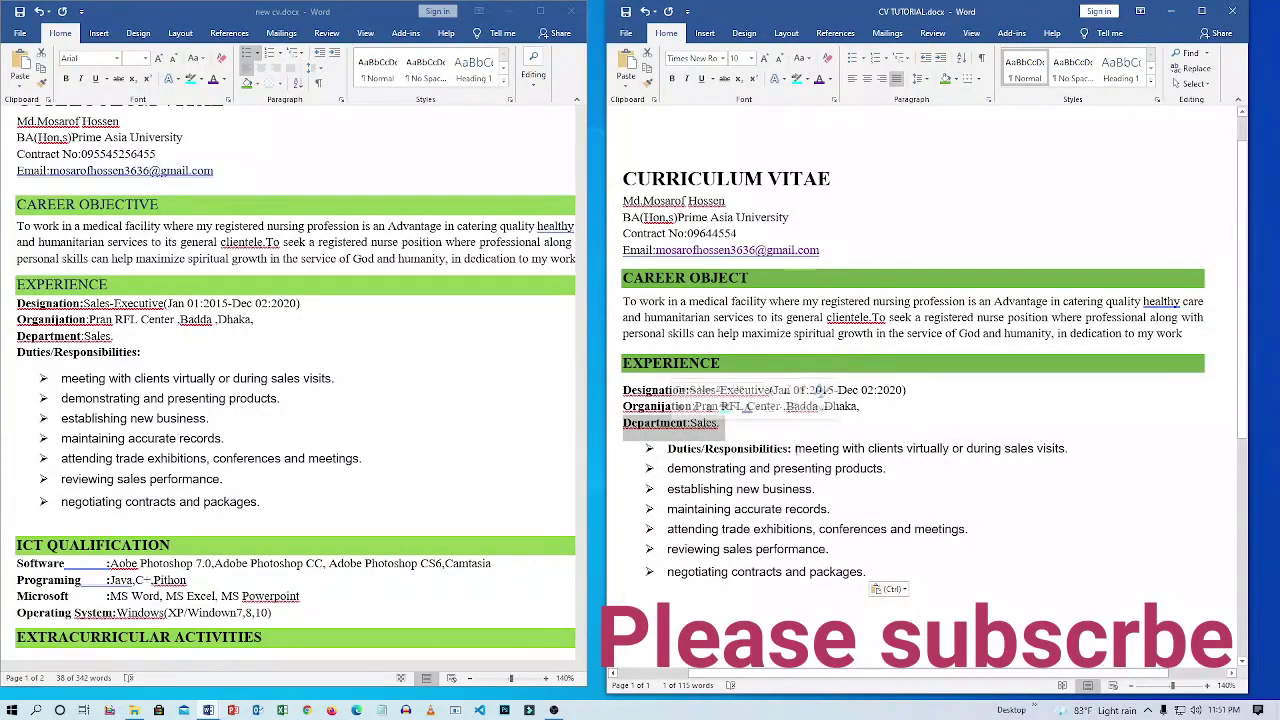
pyautogui.click(795, 449)
pyautogui.press('Return')
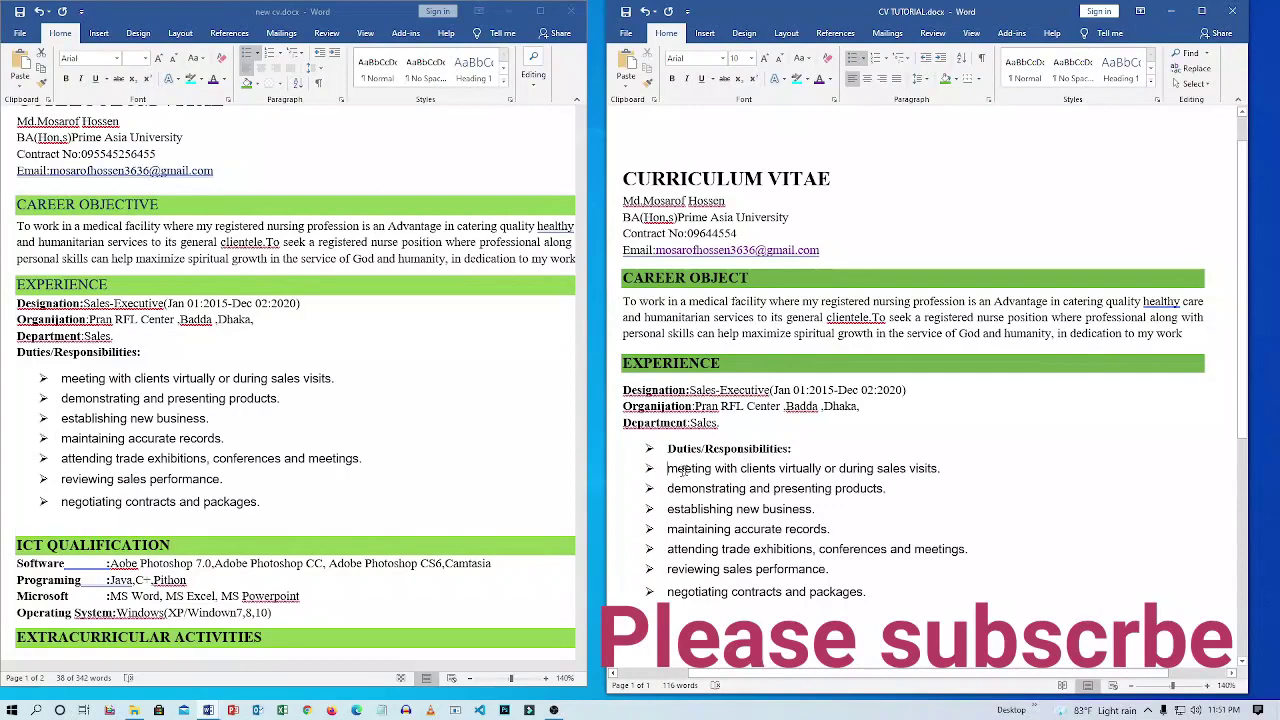
pyautogui.click(664, 448)
pyautogui.press('BackSpace')
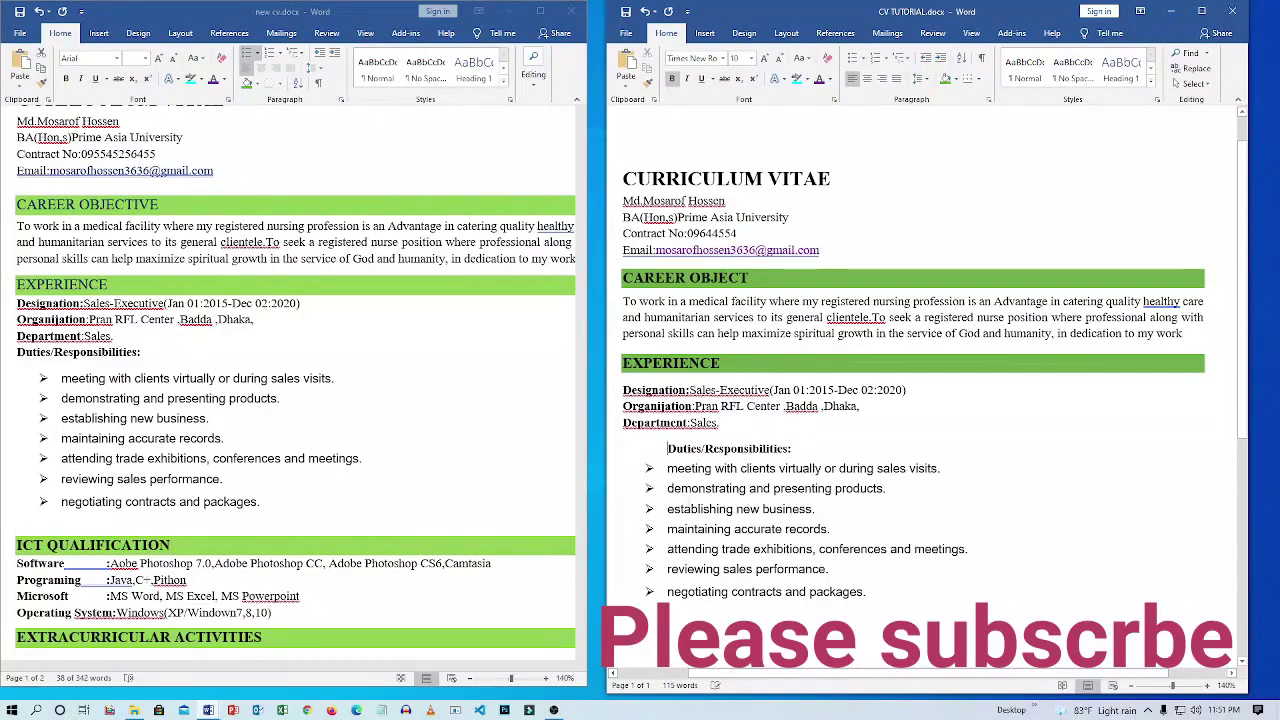
pyautogui.press('BackSpace')
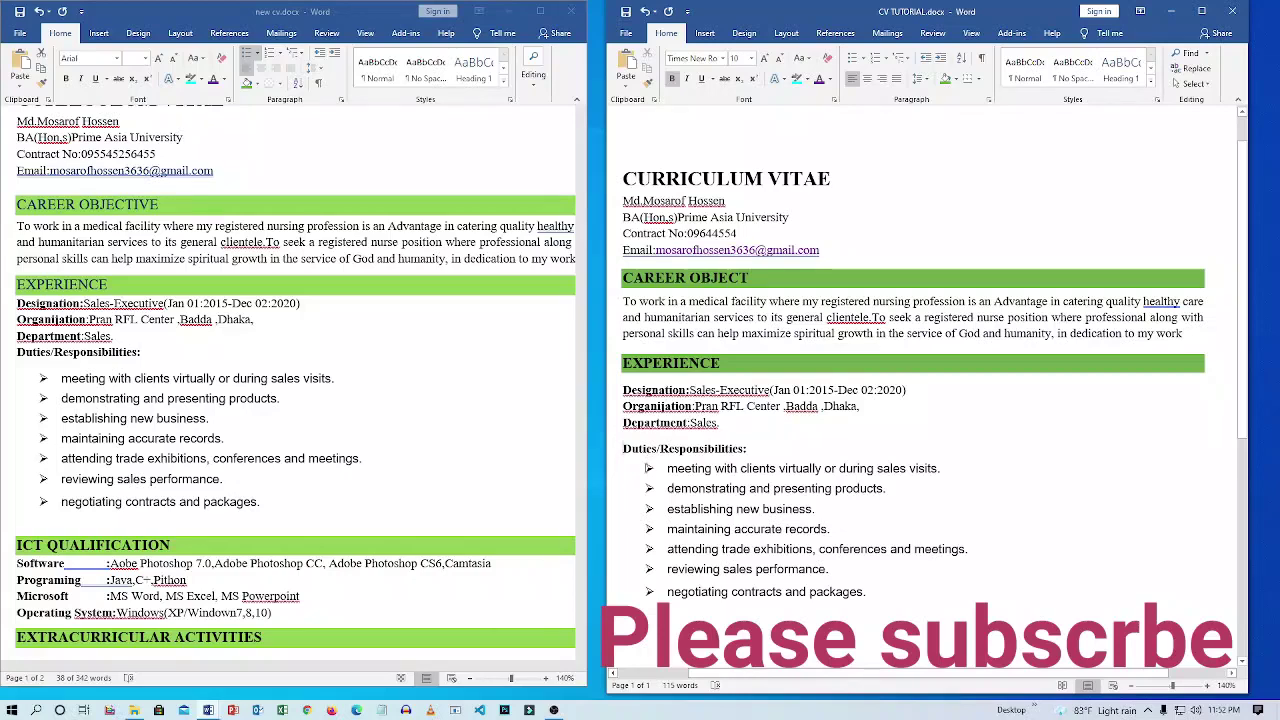
pyautogui.press('BackSpace')
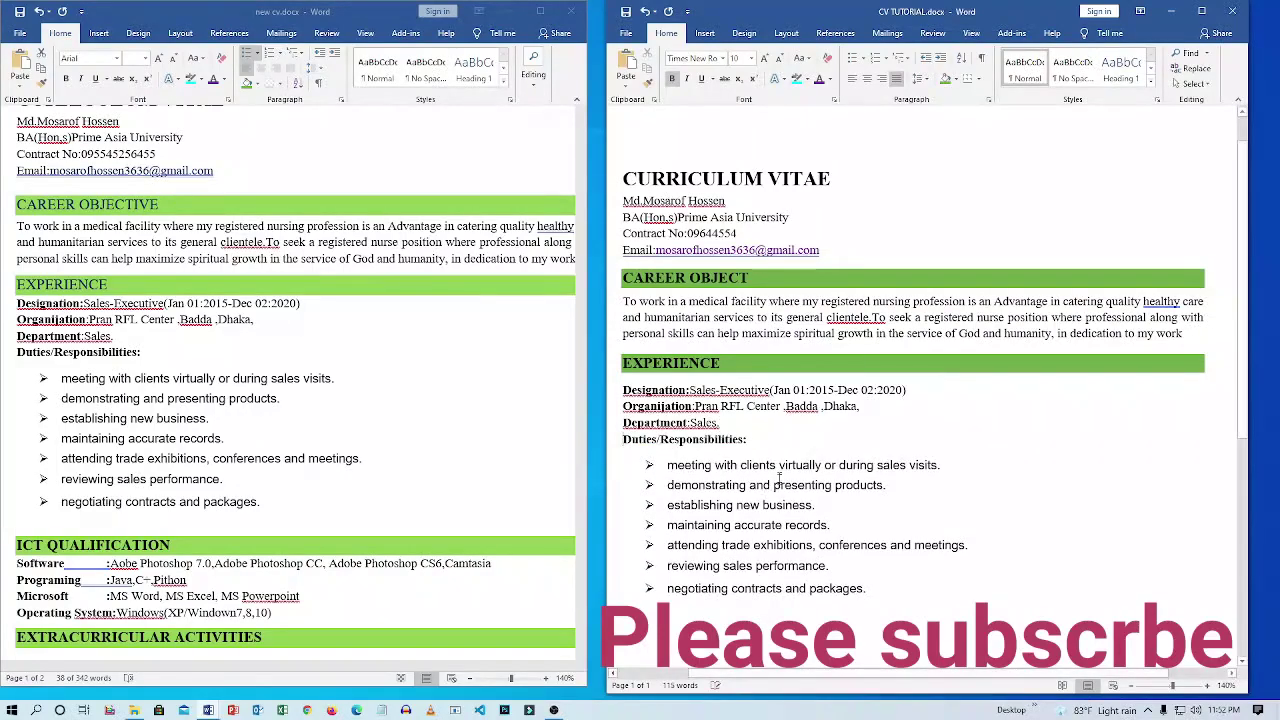
pyautogui.moveTo(662, 466); pyautogui.dragTo(866, 590)
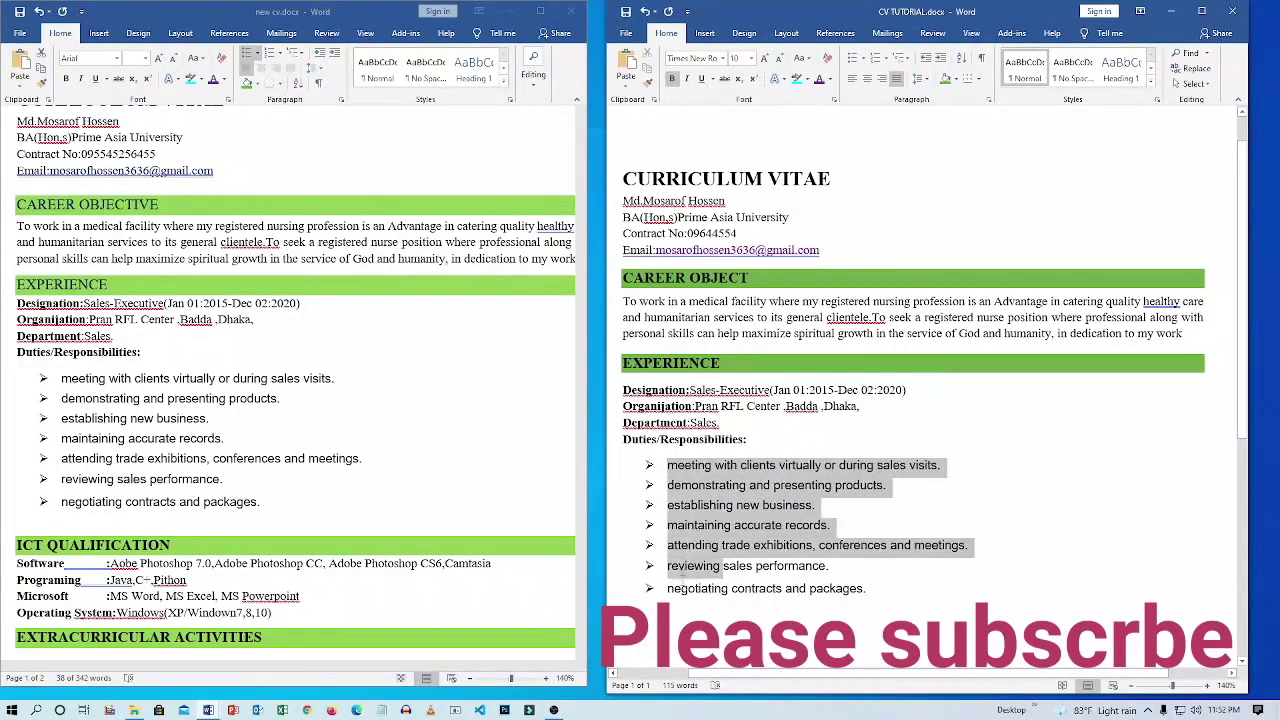
pyautogui.click(652, 465)
pyautogui.moveTo(664, 466); pyautogui.dragTo(868, 590)
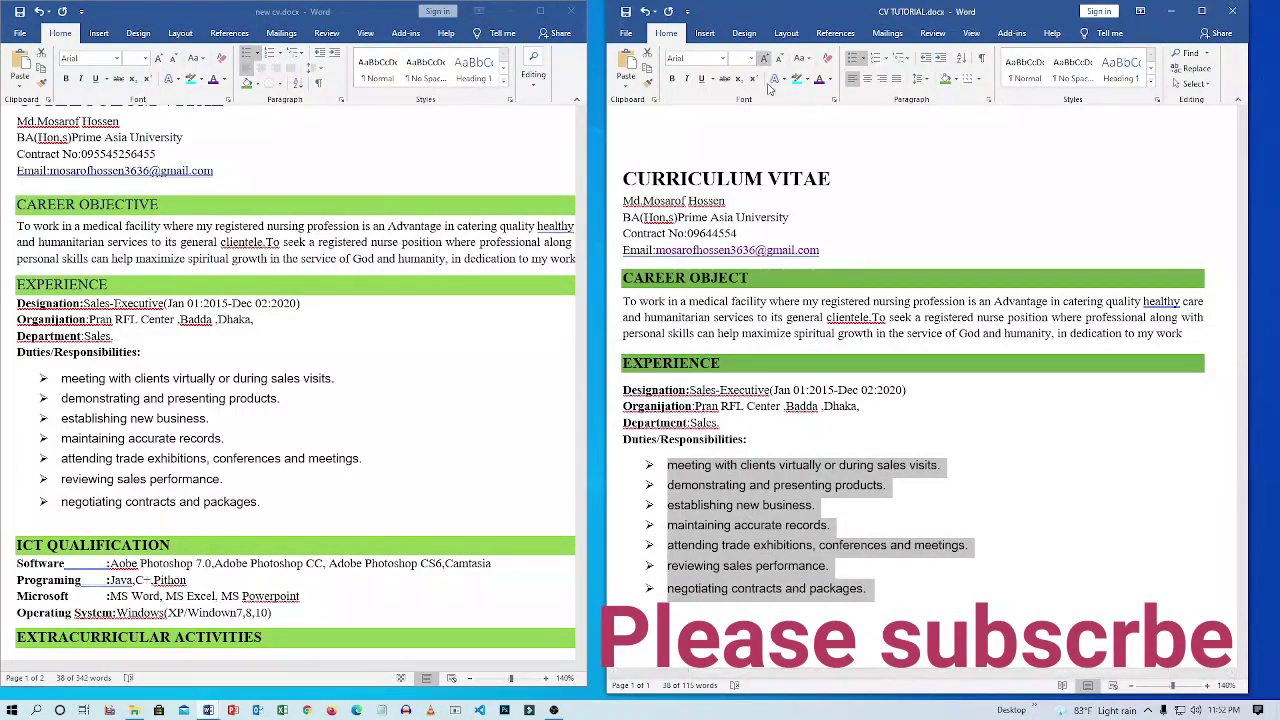
pyautogui.click(863, 58)
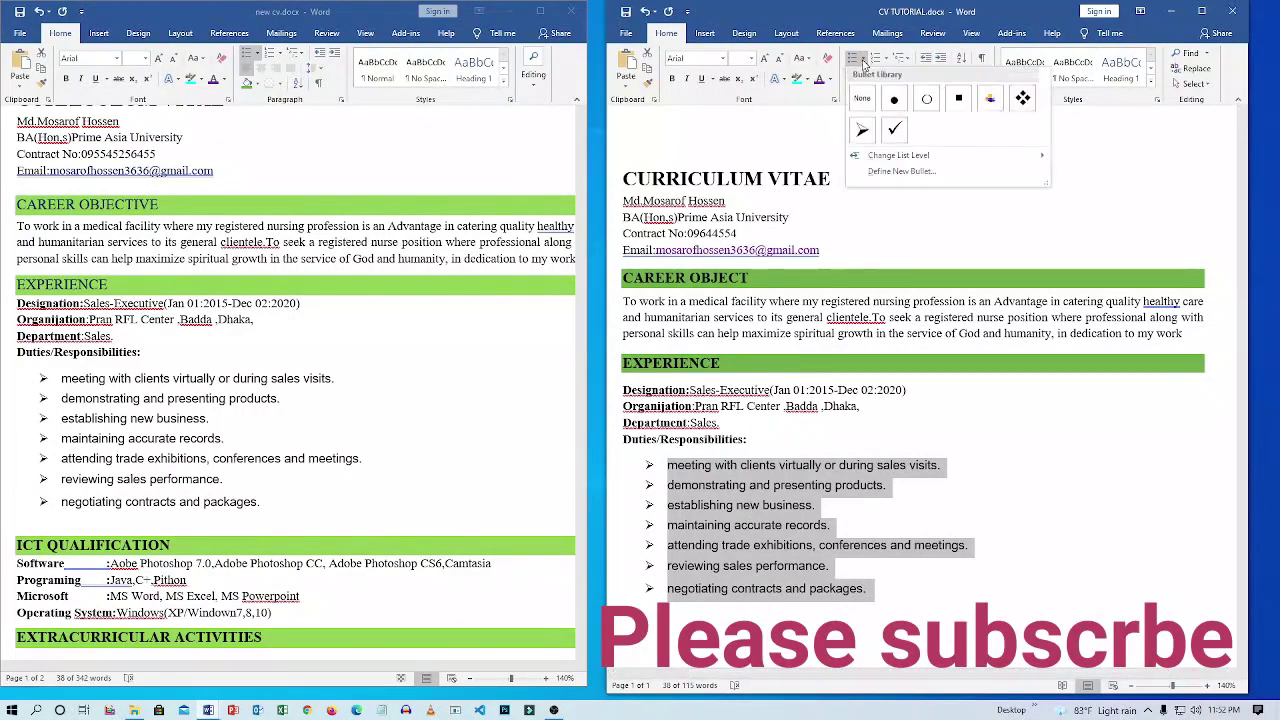
pyautogui.click(895, 130)
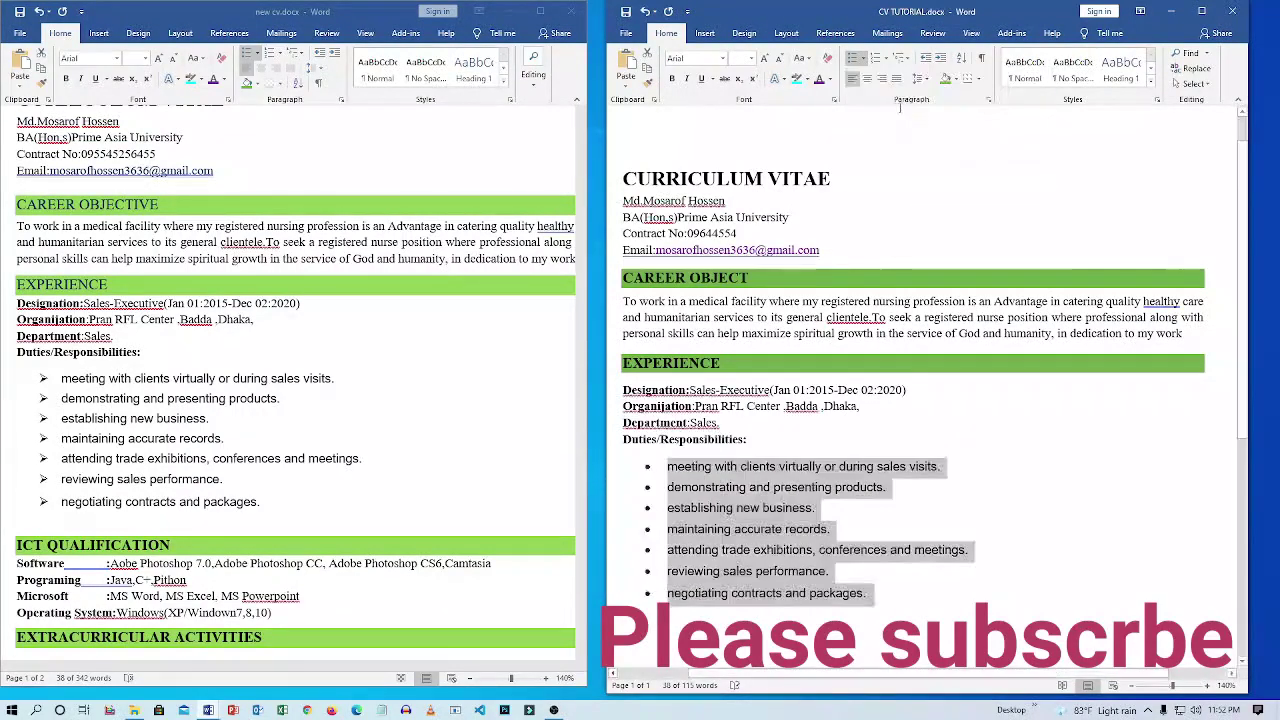
pyautogui.click(863, 60)
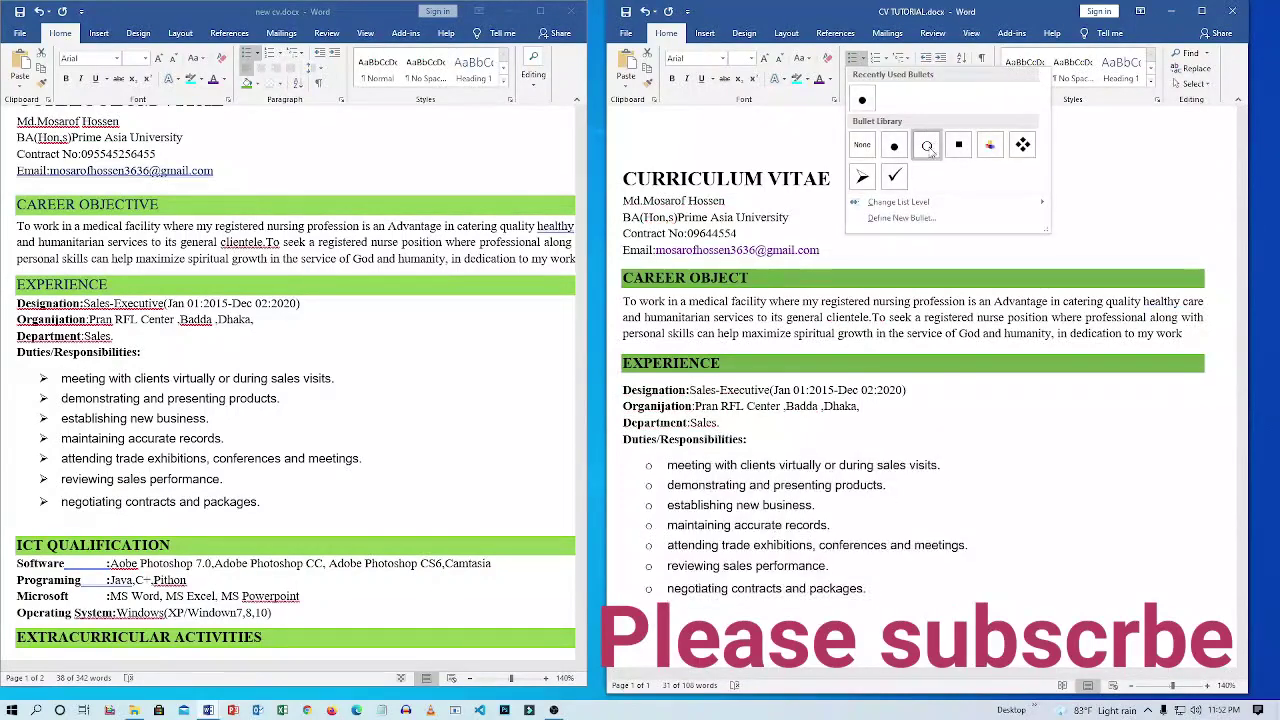
pyautogui.click(1022, 146)
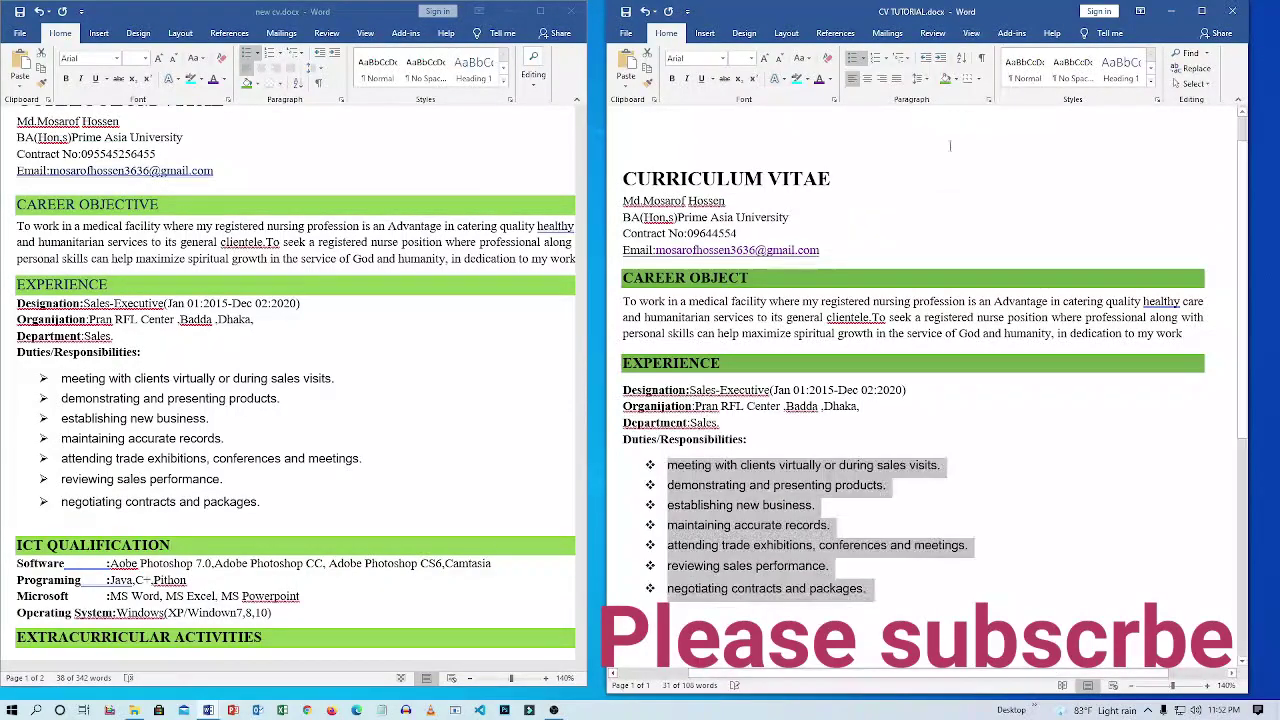
pyautogui.click(862, 58)
pyautogui.click(894, 171)
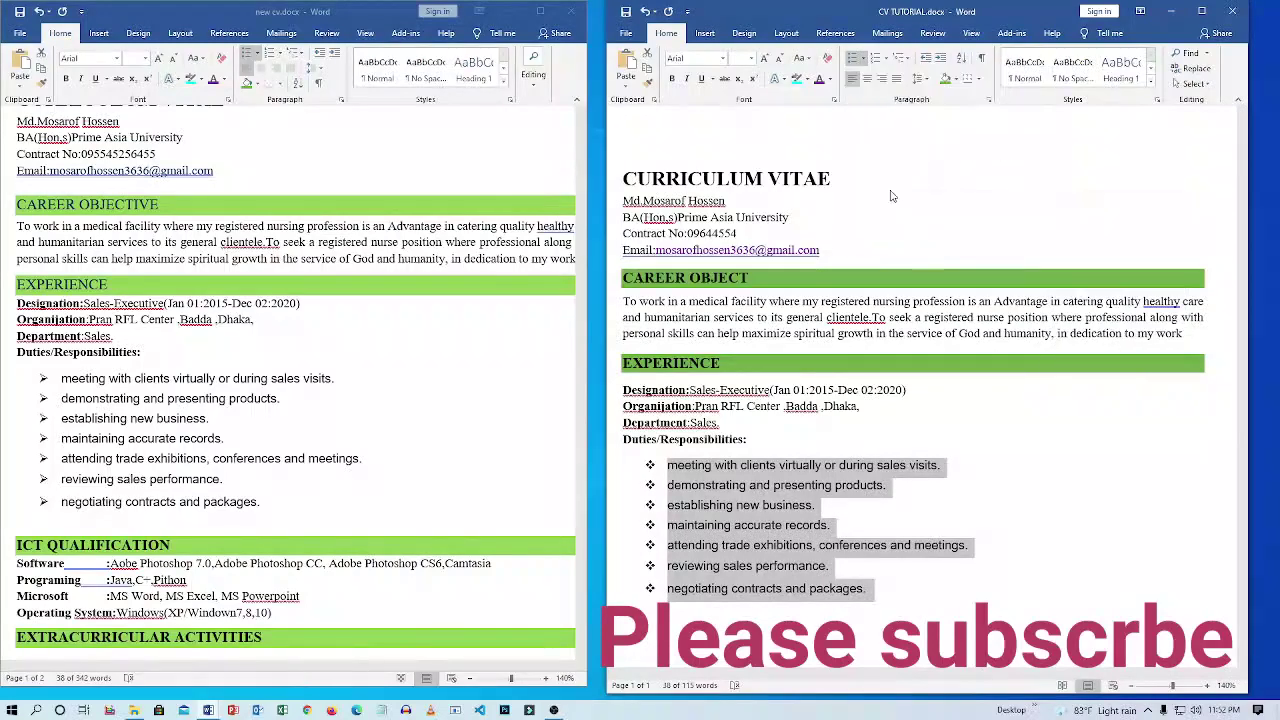
pyautogui.click(862, 58)
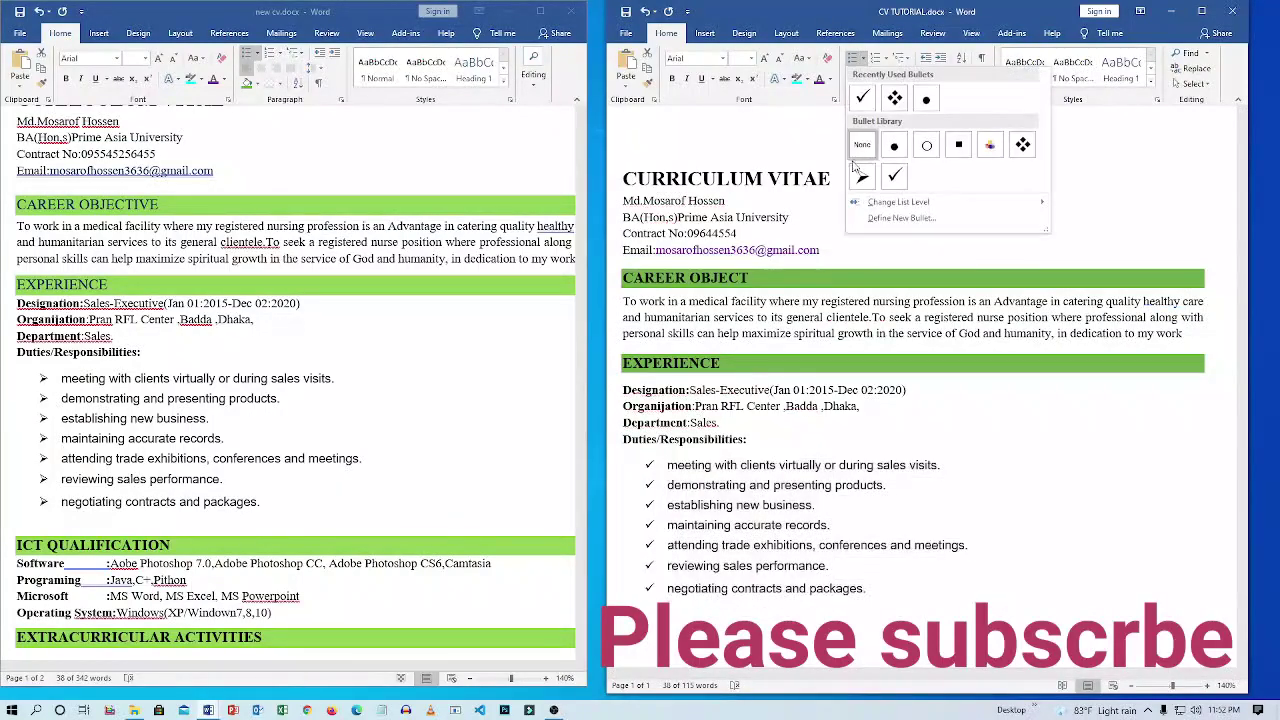
pyautogui.click(862, 176)
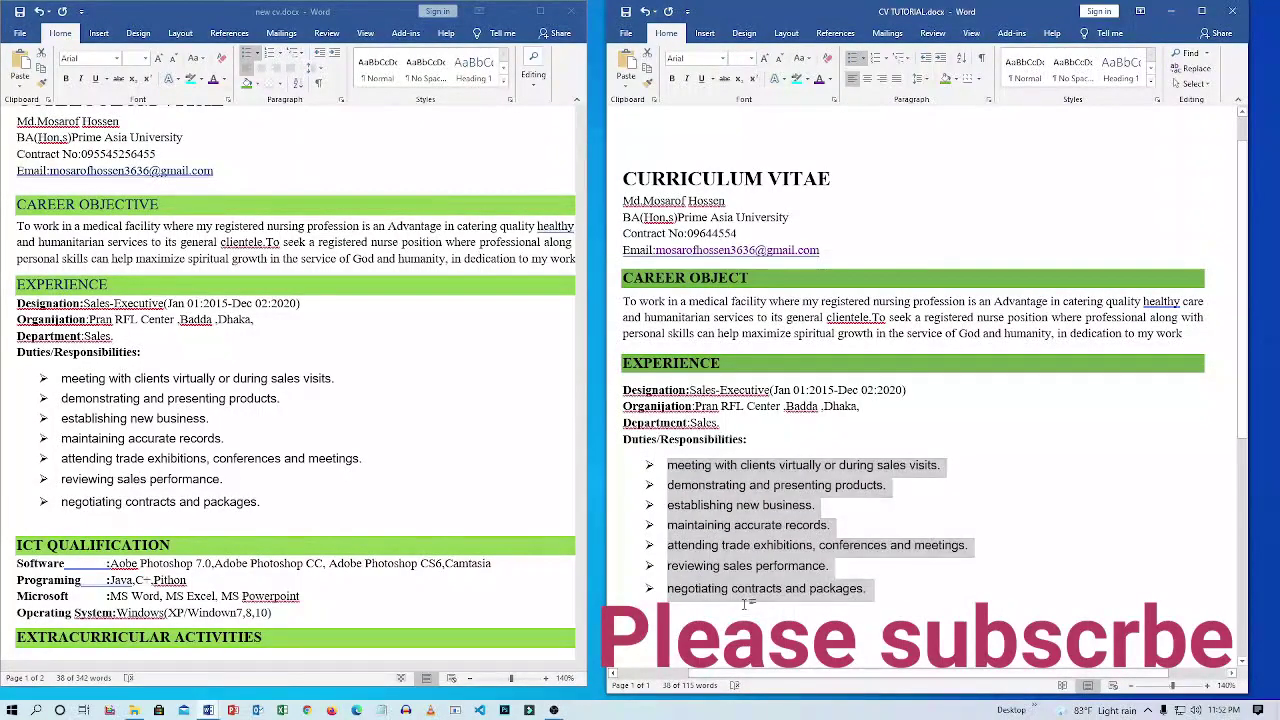
pyautogui.click(845, 600)
pyautogui.scroll(-4, 845, 600)
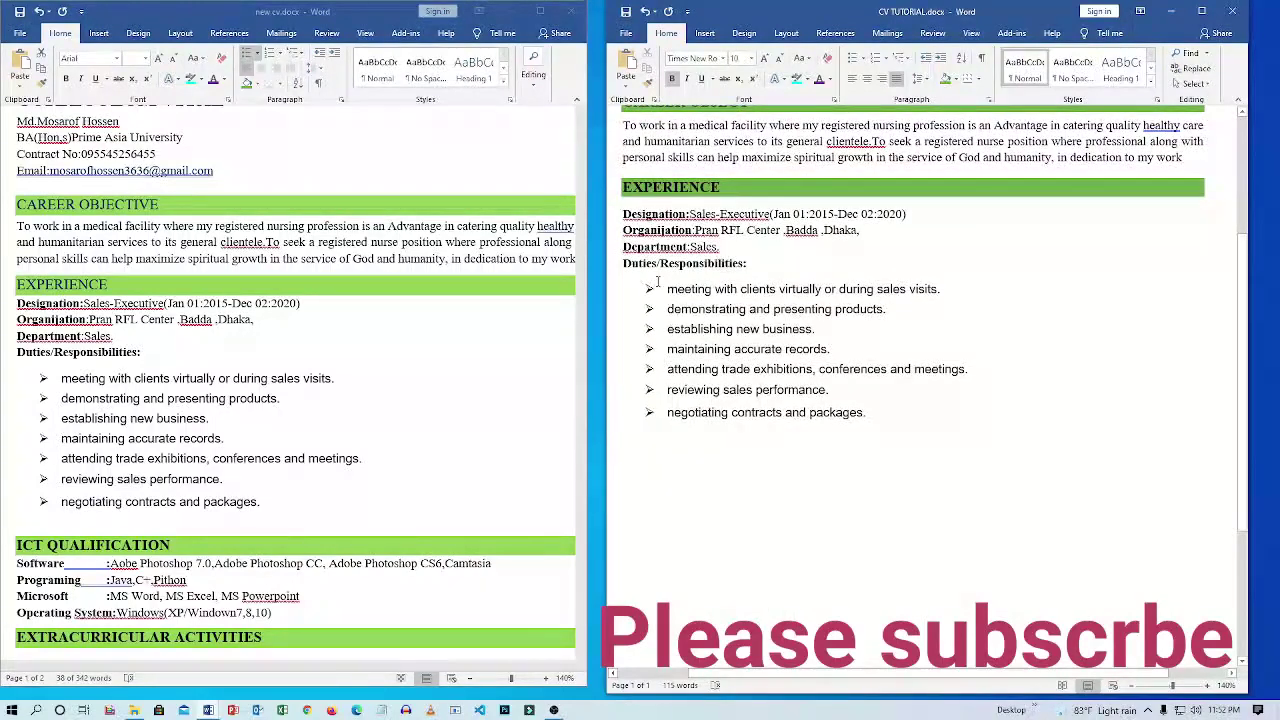
pyautogui.click(641, 286)
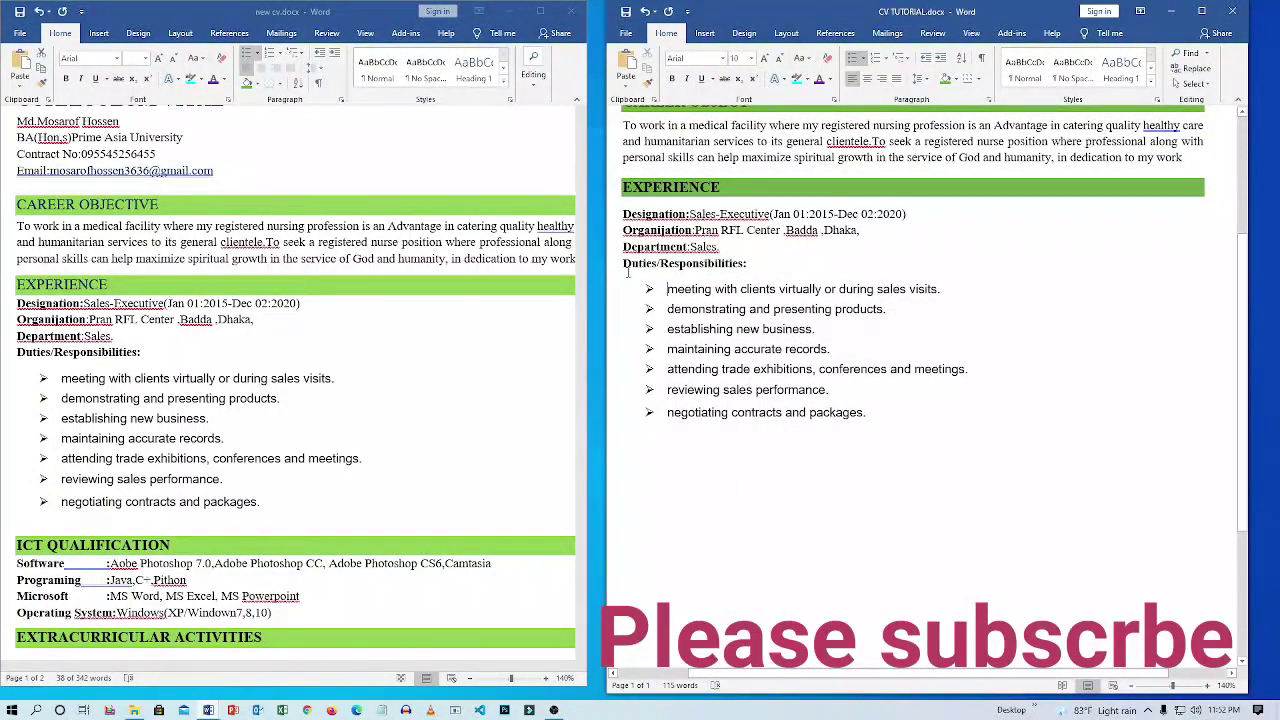
# Step: Select the seven duty items, keeping them normal weight and the line spacing at 1.15
pyautogui.moveTo(675, 296); pyautogui.dragTo(862, 416)
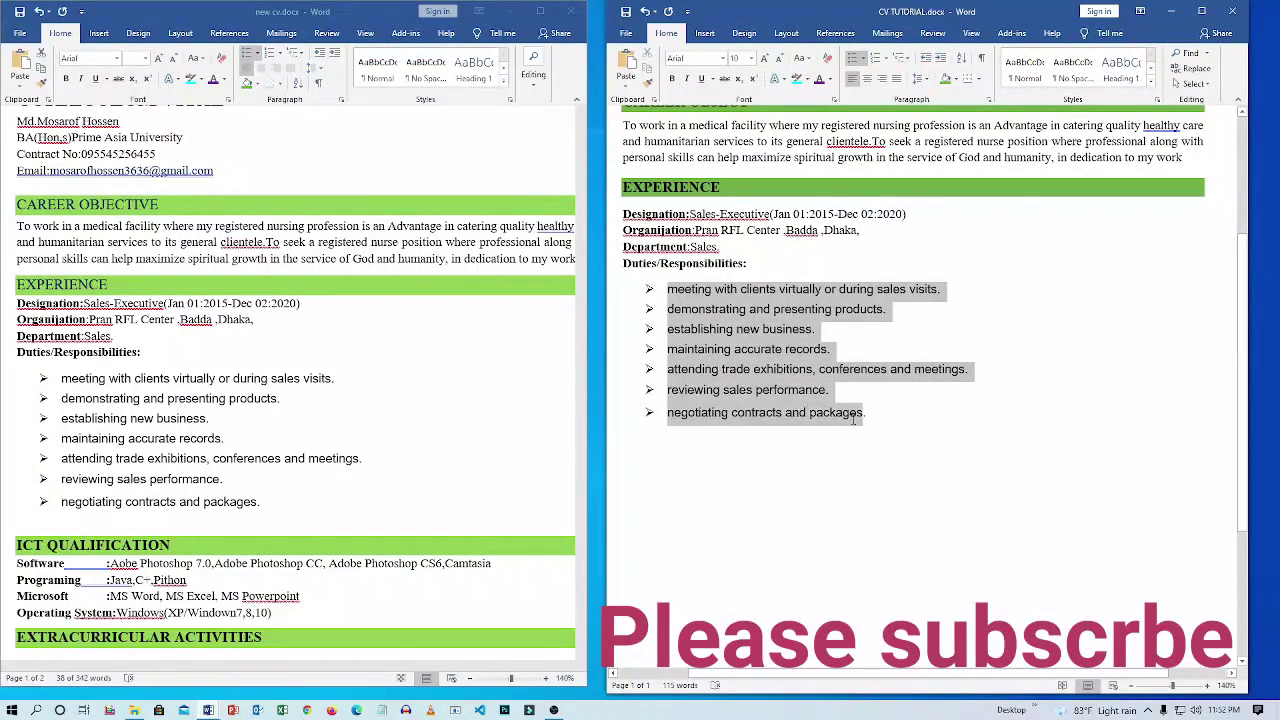
pyautogui.click(671, 79)
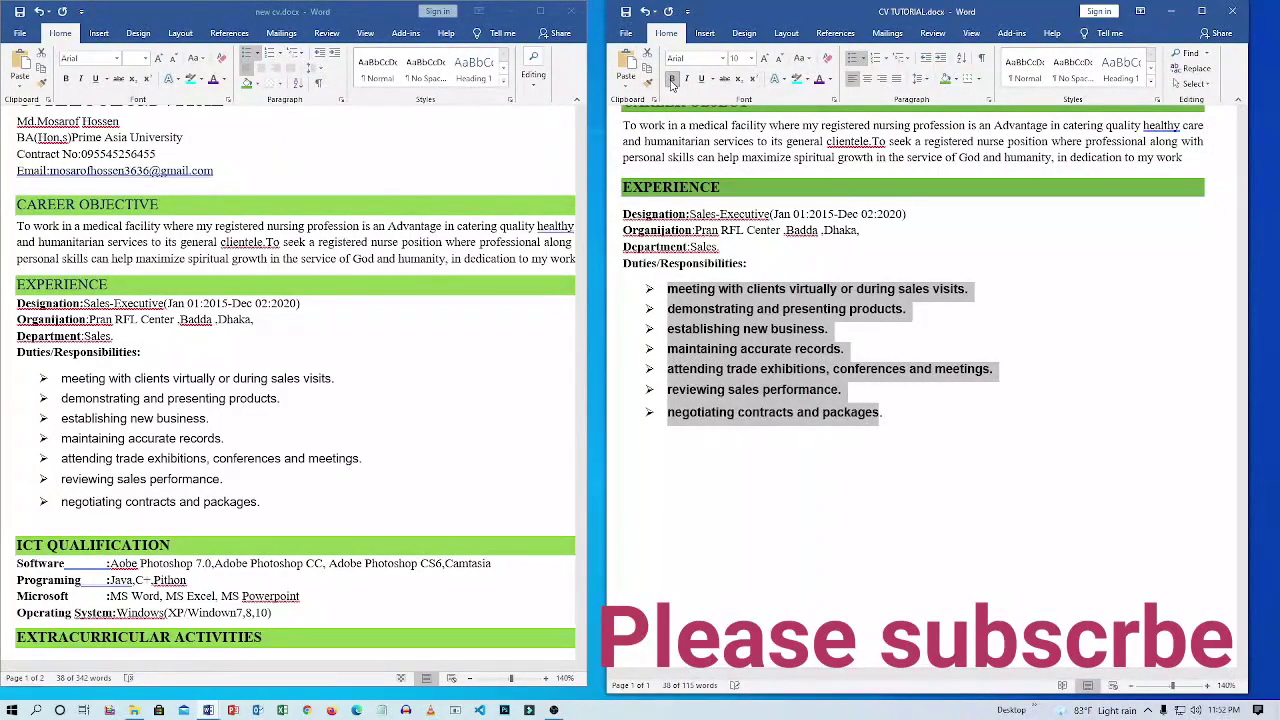
pyautogui.click(671, 79)
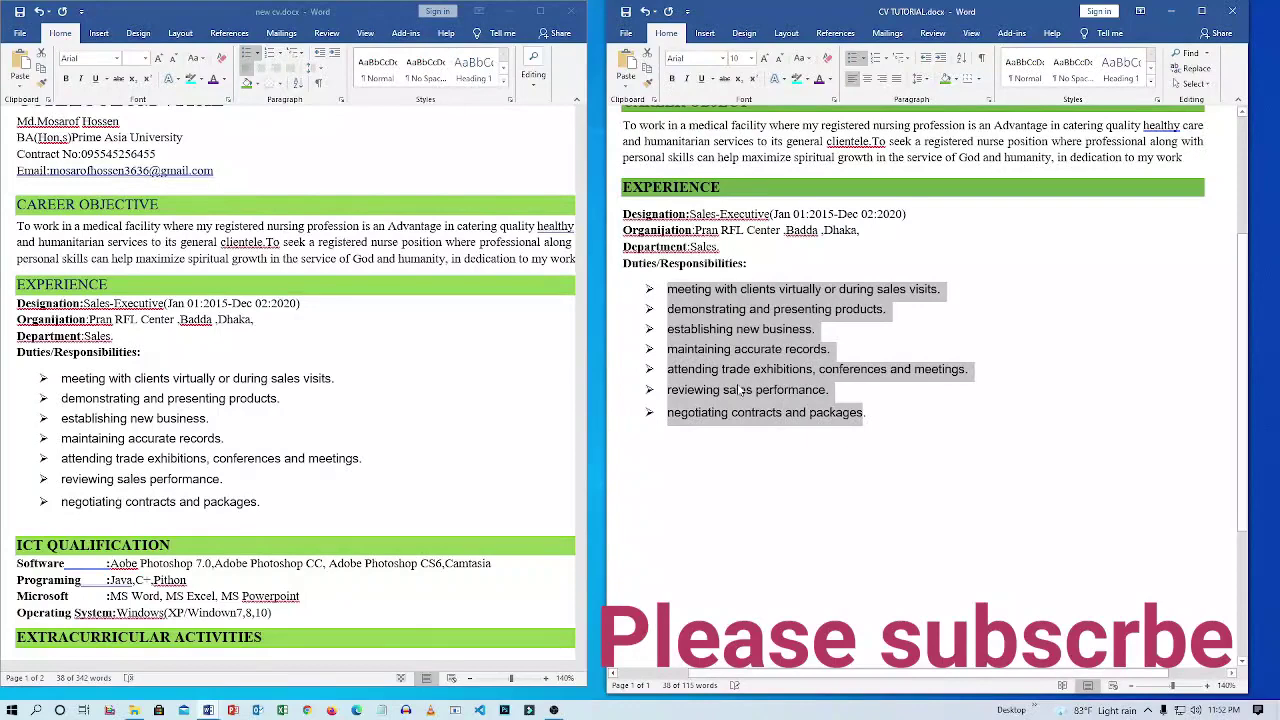
pyautogui.click(879, 416)
pyautogui.moveTo(663, 286); pyautogui.dragTo(850, 450)
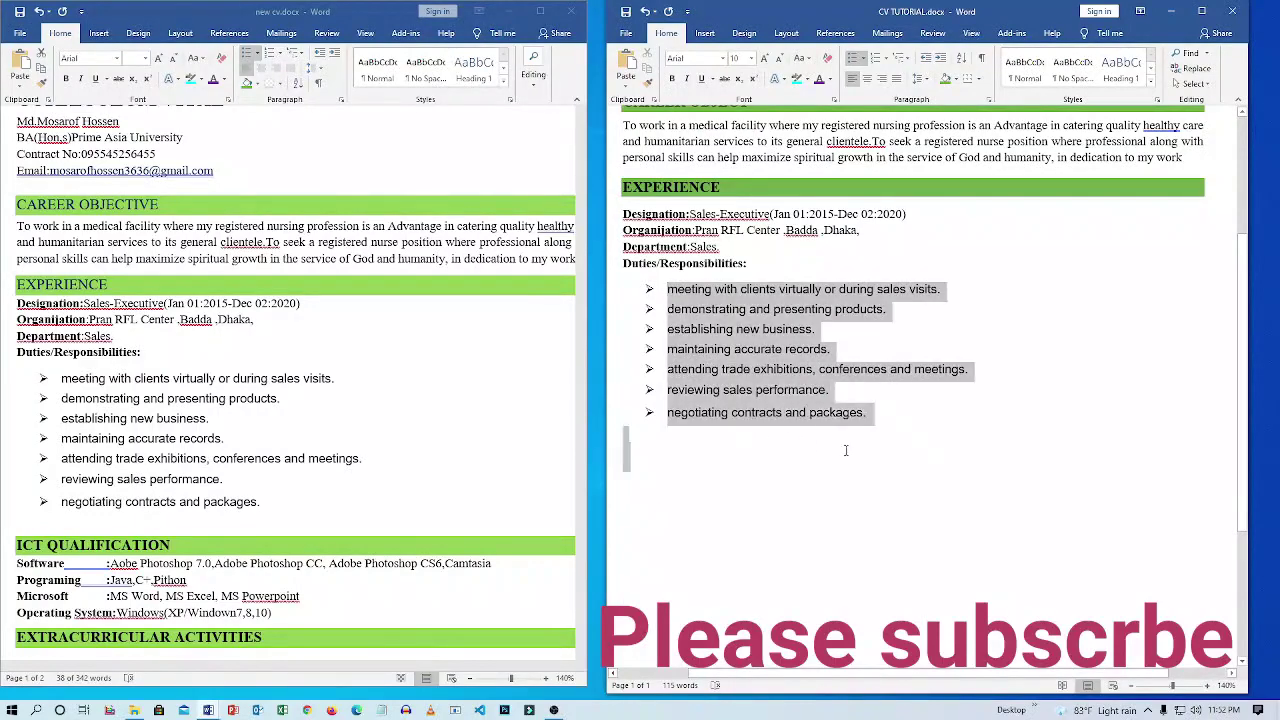
pyautogui.click(924, 80)
pyautogui.click(945, 116)
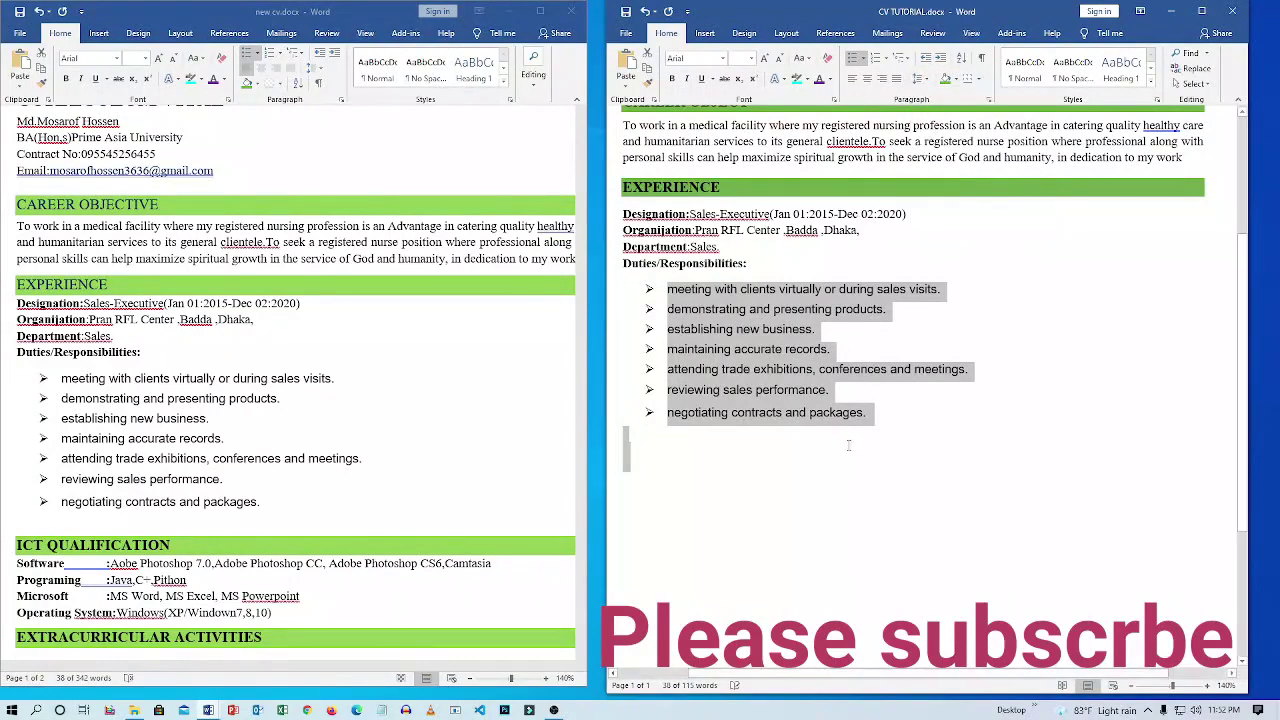
pyautogui.click(880, 416)
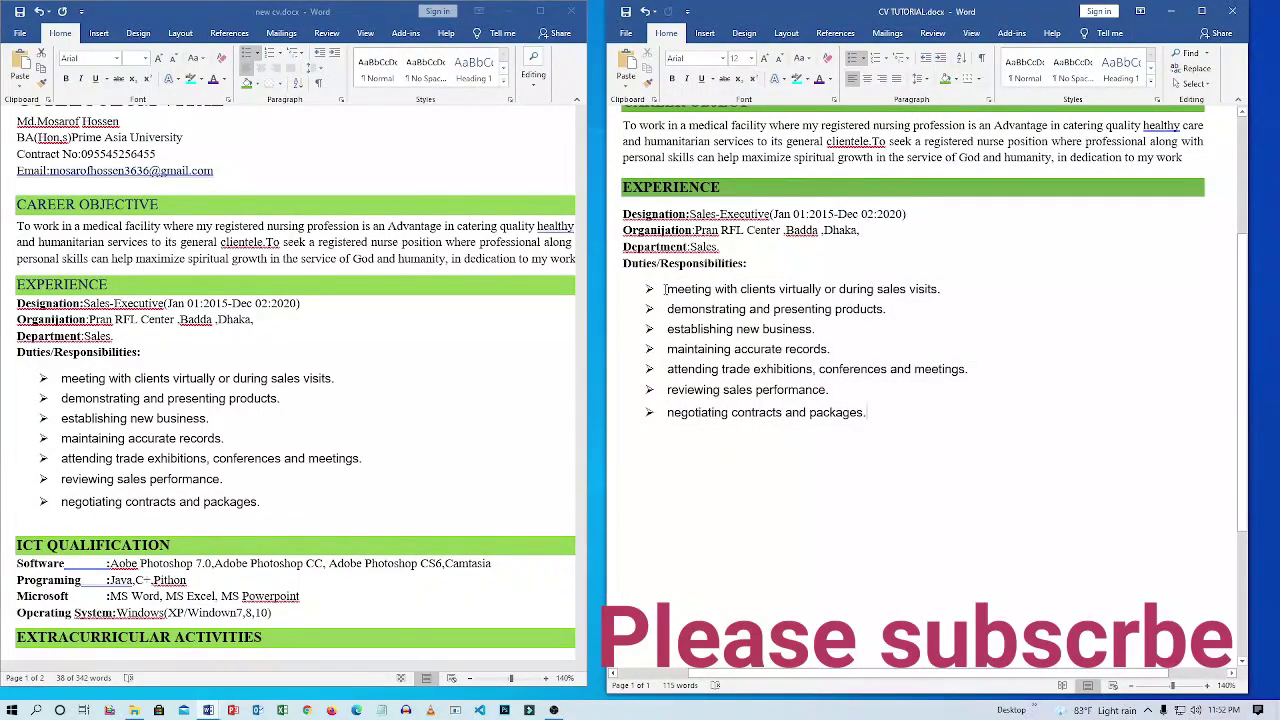
# Step: Turn on 'Don't add space between paragraphs of the same style' for the duty bullets
pyautogui.moveTo(664, 289); pyautogui.dragTo(872, 416)
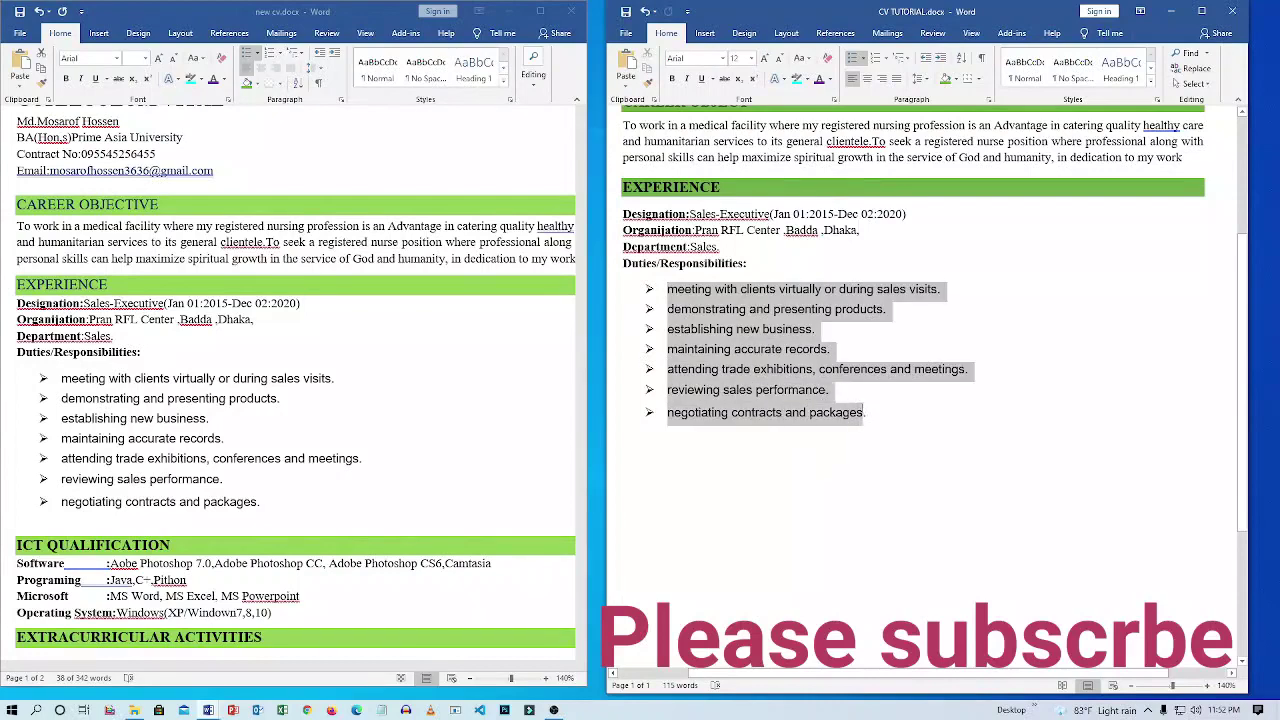
pyautogui.click(920, 79)
pyautogui.click(941, 193)
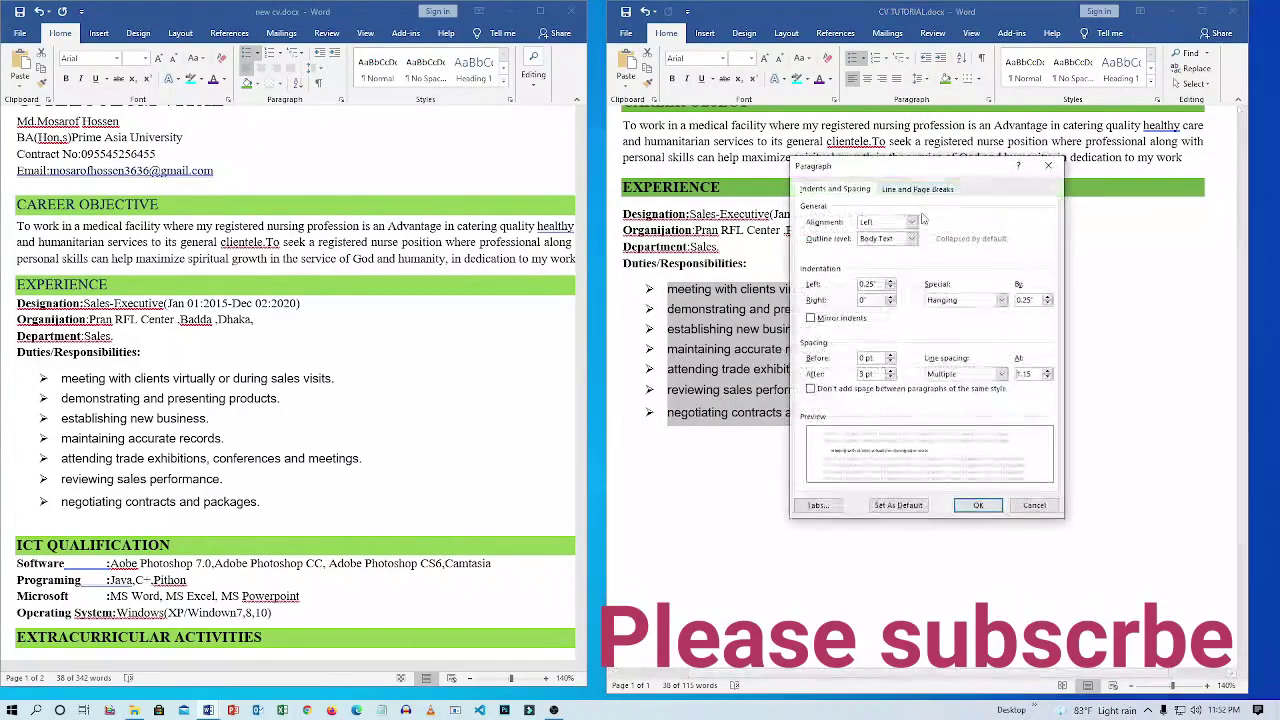
pyautogui.click(811, 389)
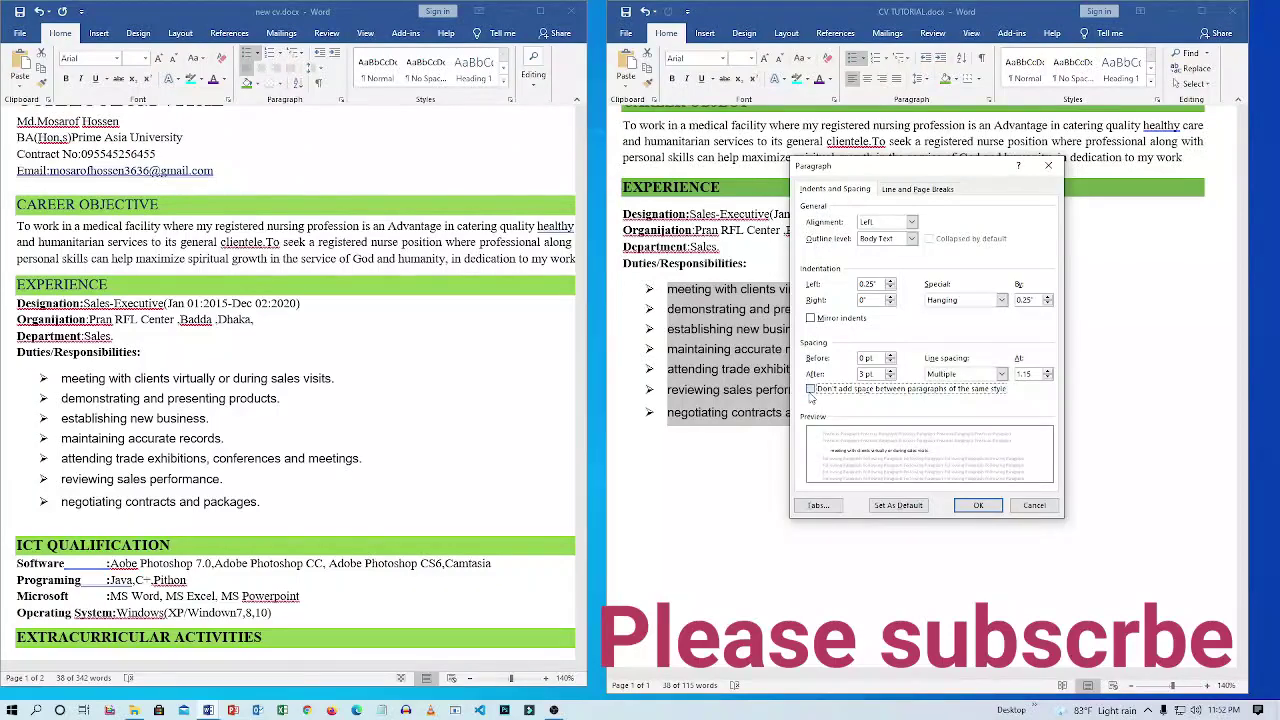
pyautogui.click(977, 505)
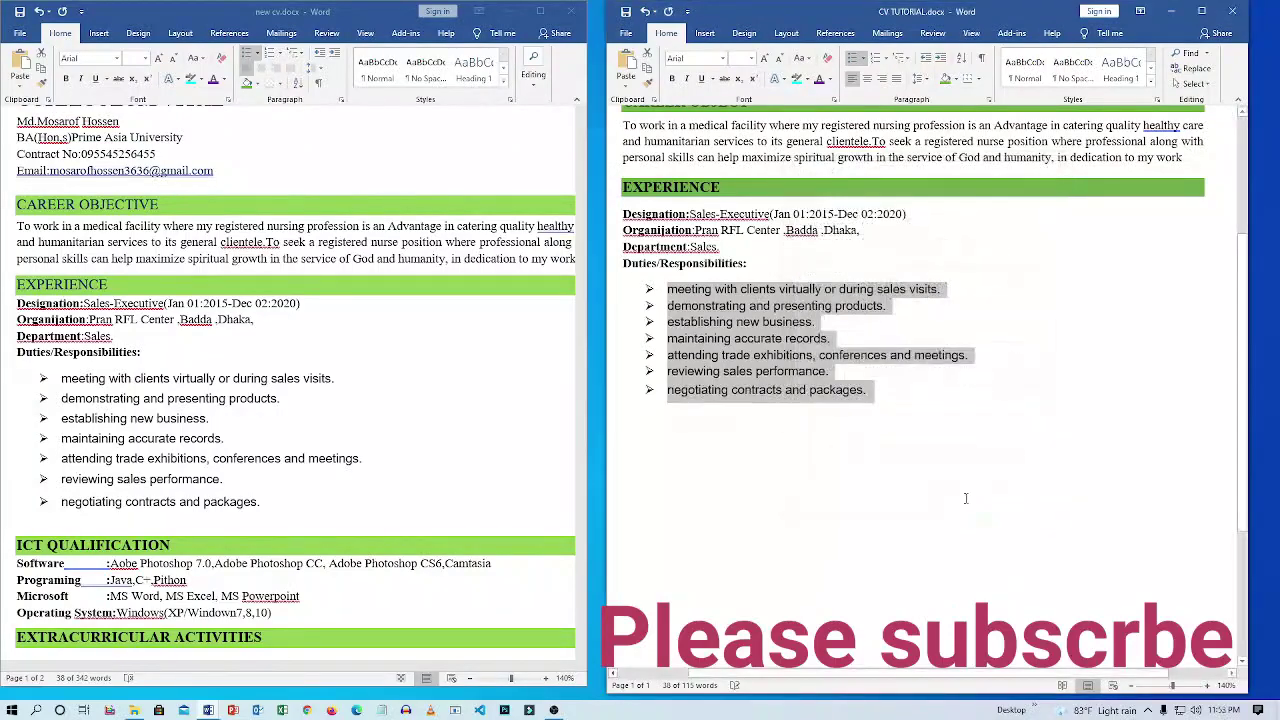
pyautogui.click(843, 390)
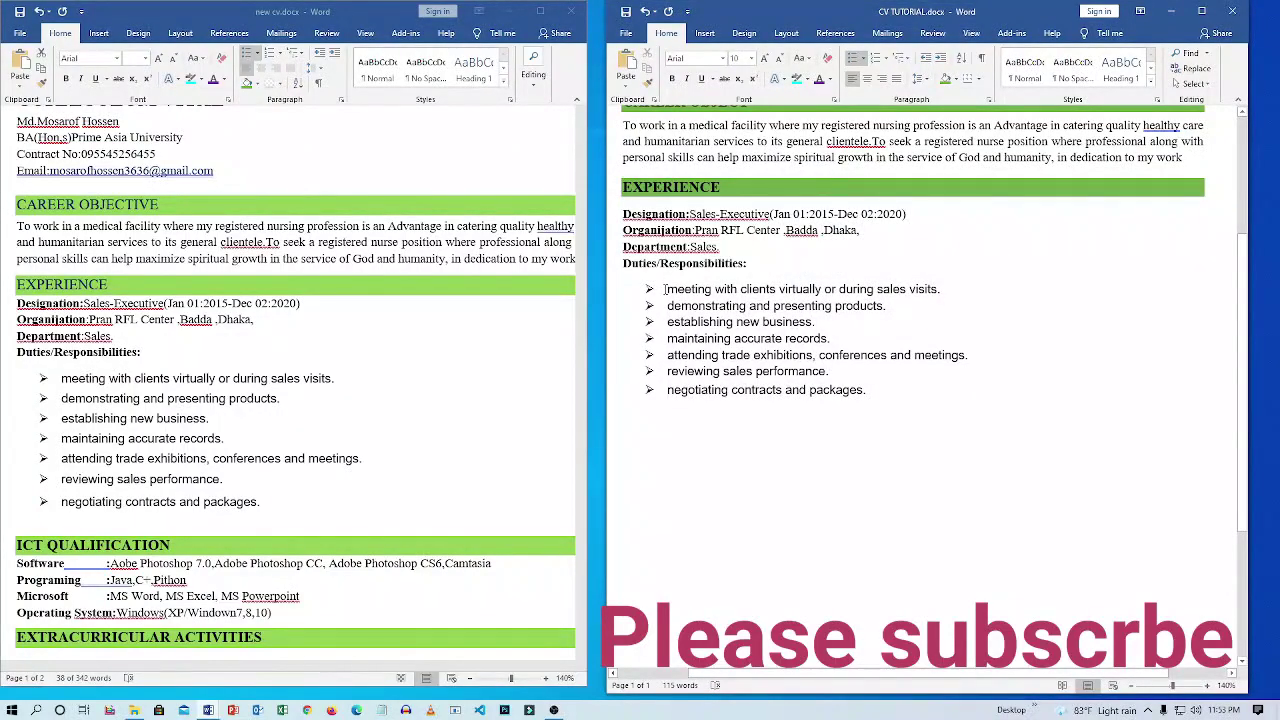
# Step: Set the duties list line spacing to 1.0 and move to the empty line below
pyautogui.moveTo(664, 289); pyautogui.dragTo(630, 412)
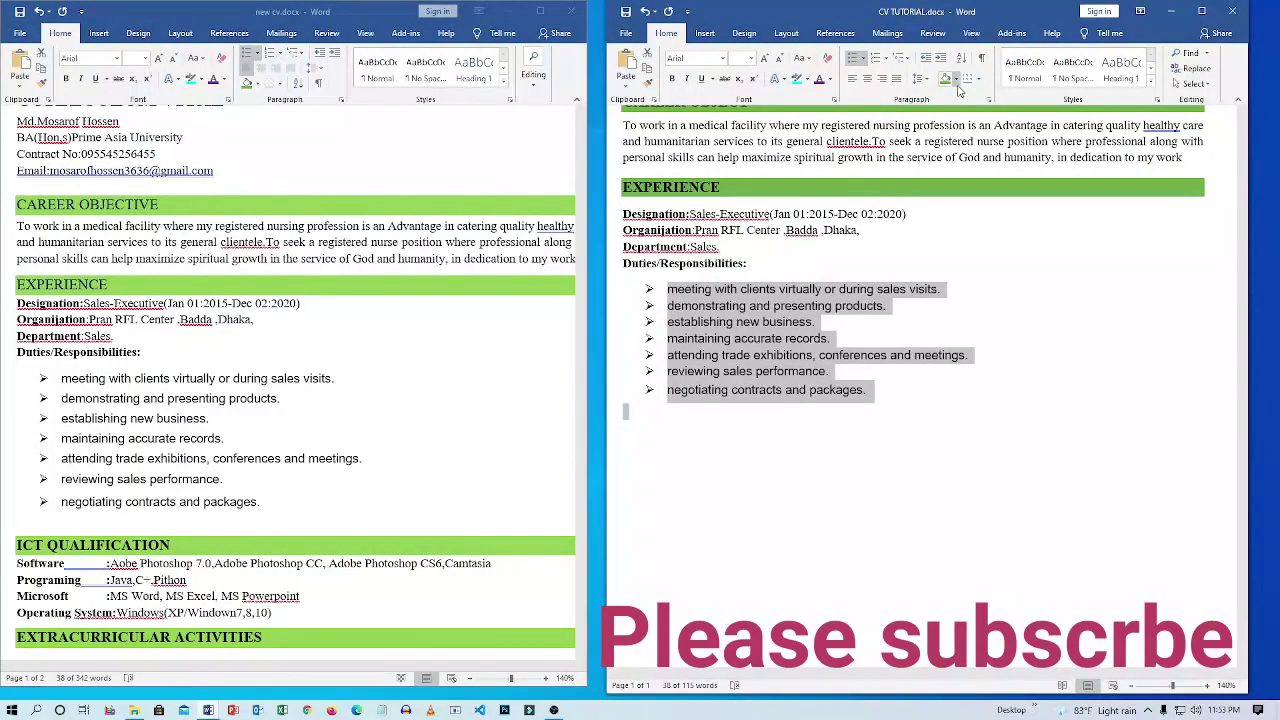
pyautogui.click(920, 79)
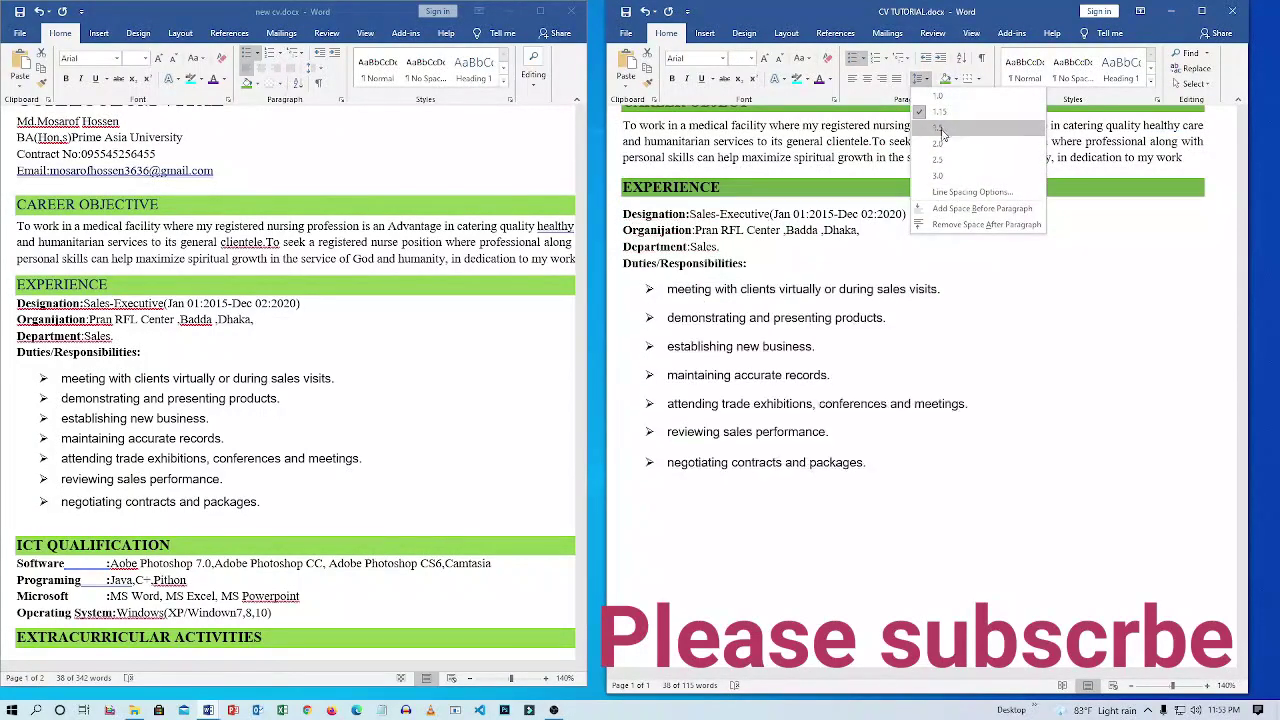
pyautogui.click(938, 95)
pyautogui.click(898, 398)
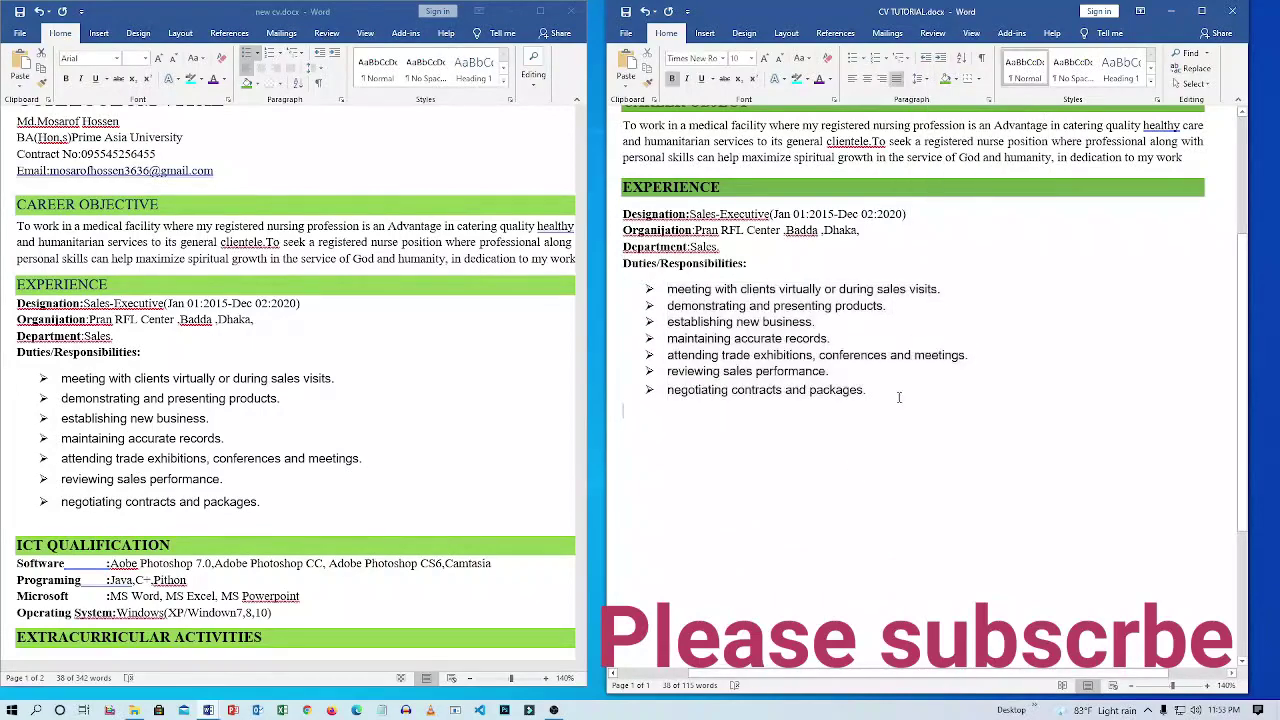
pyautogui.scroll(-3, 420, 510)
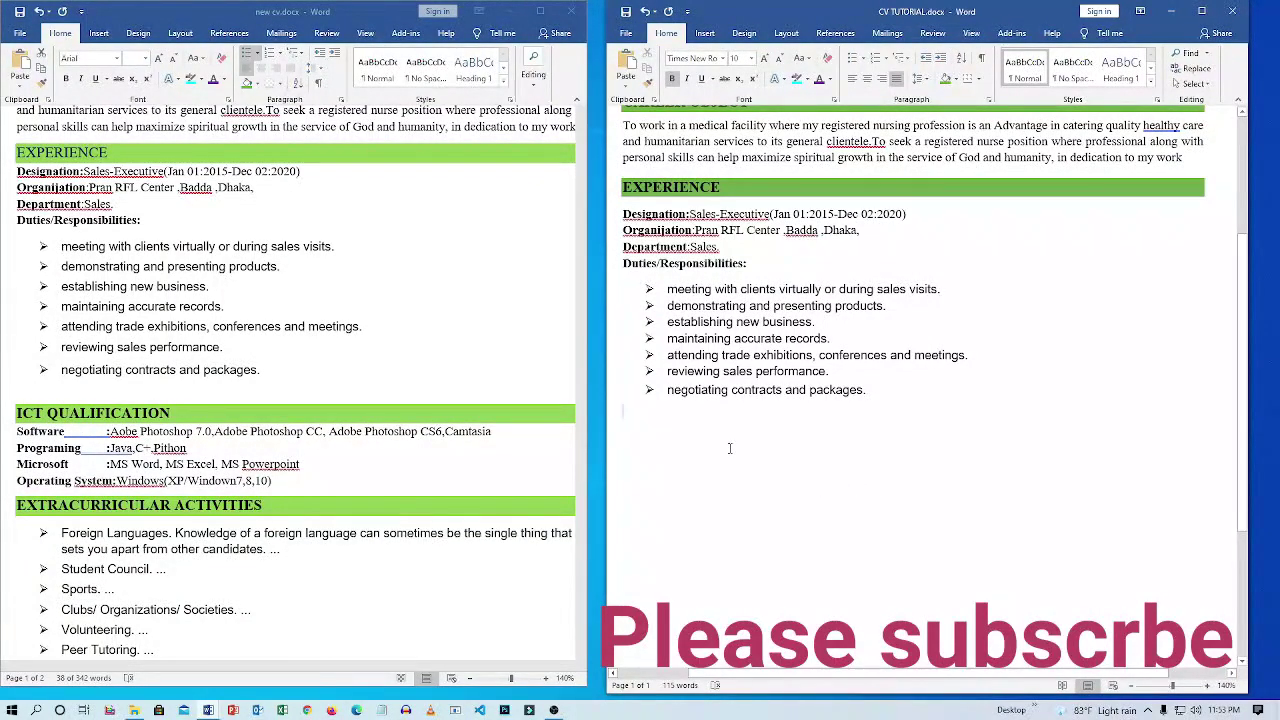
# Step: Type the ICT QUALIFICATION heading and make it bold, font size 12
pyautogui.write('ICT')
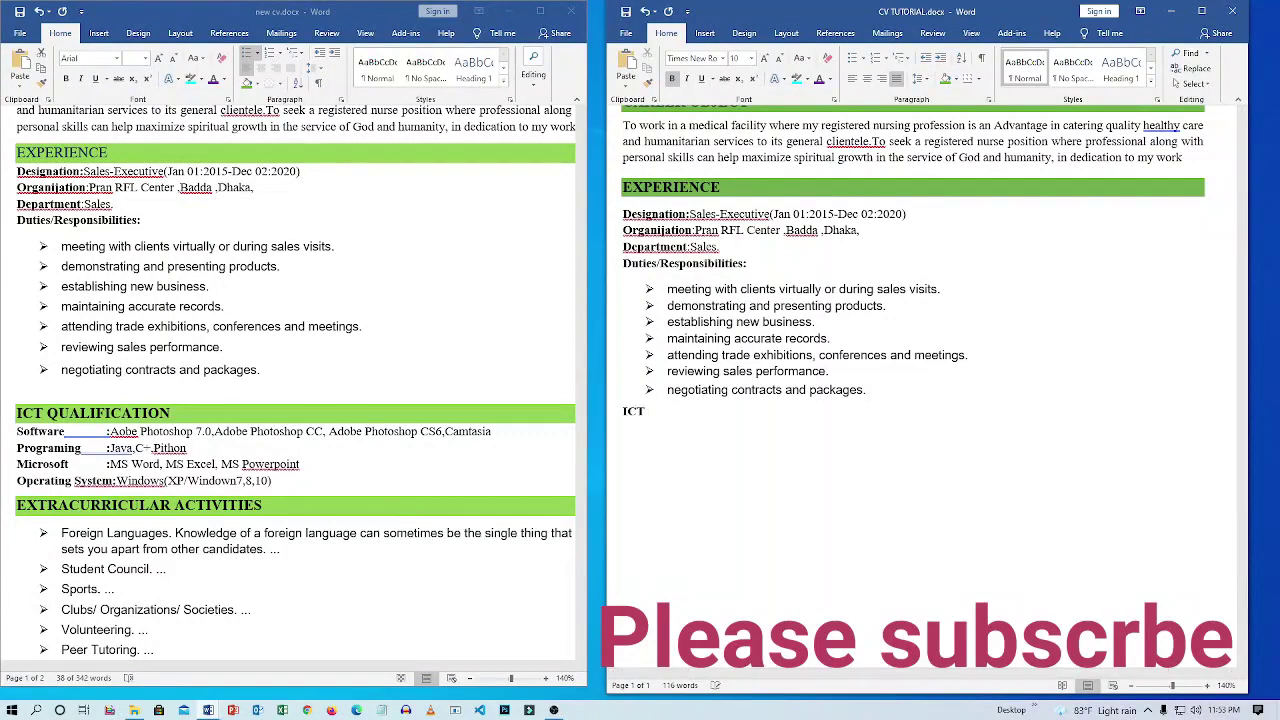
pyautogui.write(' QUALIFIC')
pyautogui.write('ATION')
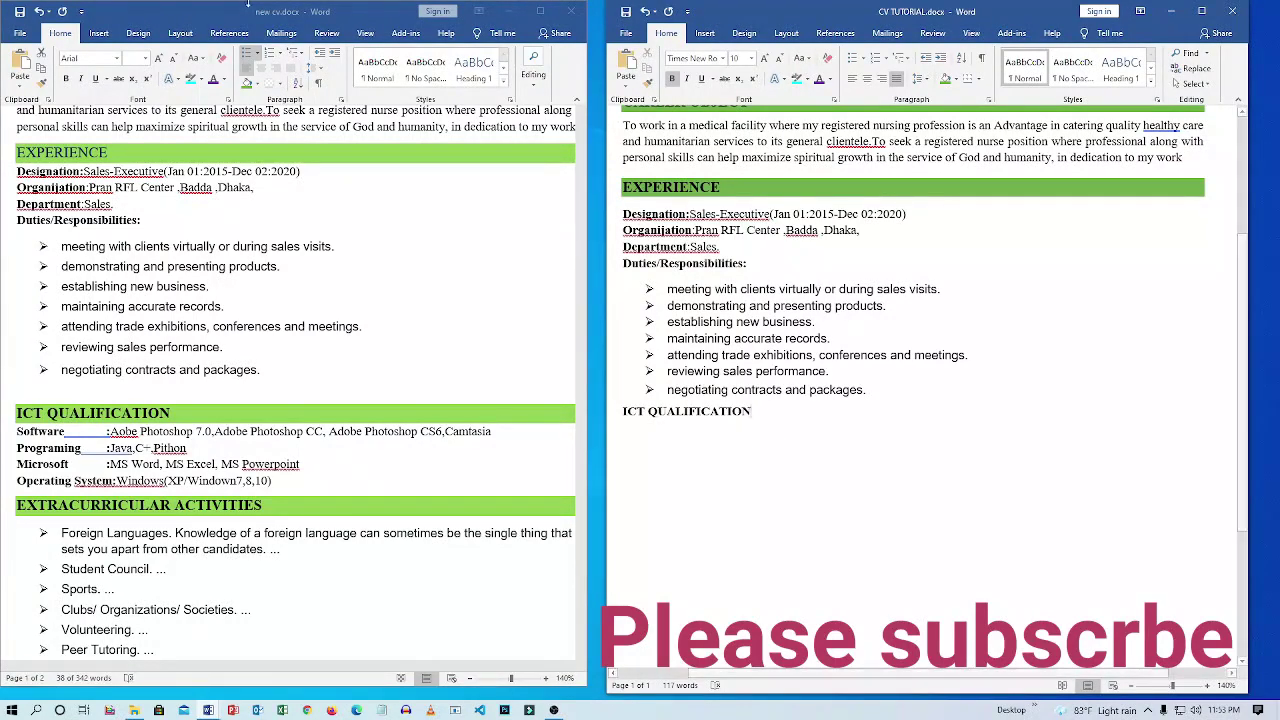
pyautogui.tripleClick(686, 411)
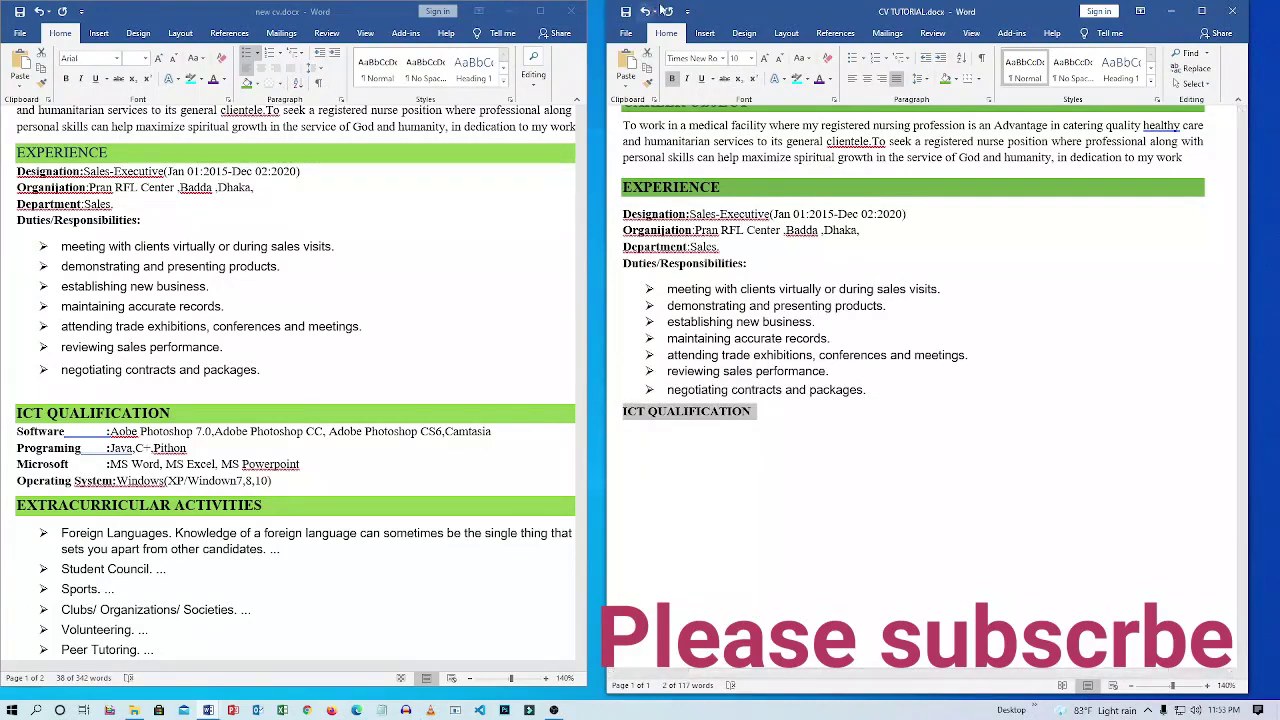
pyautogui.click(751, 58)
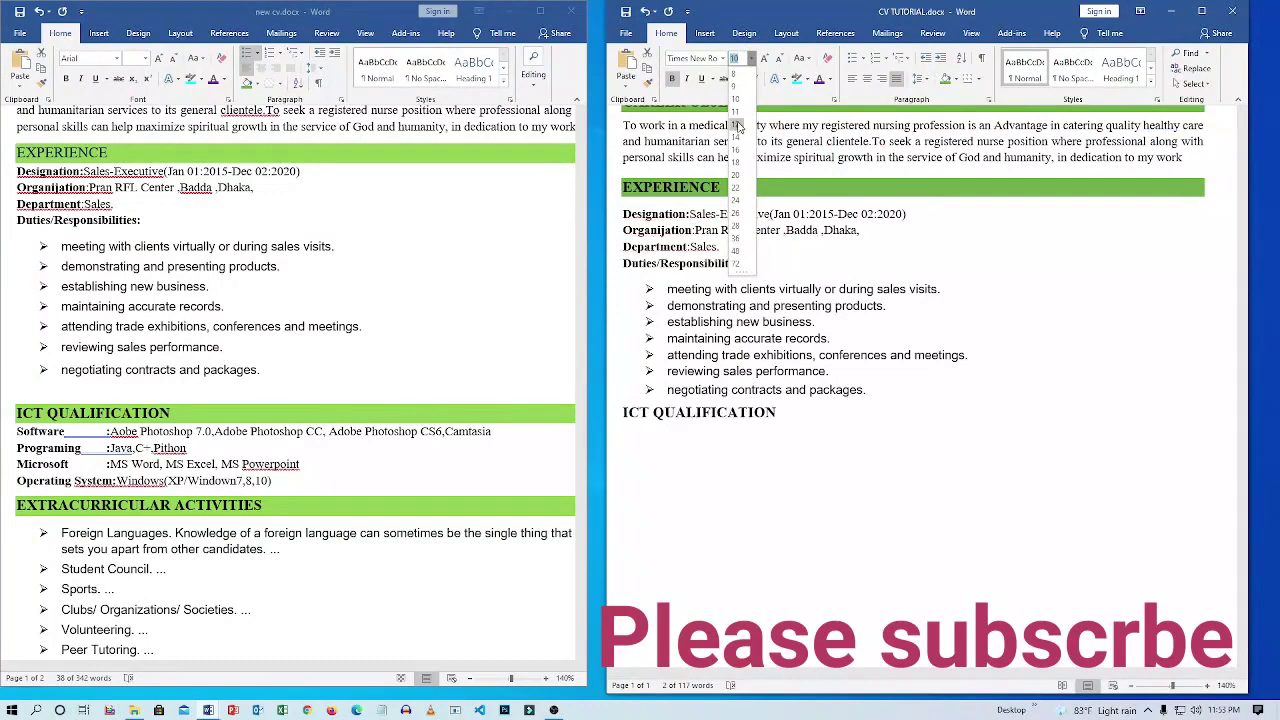
pyautogui.click(736, 124)
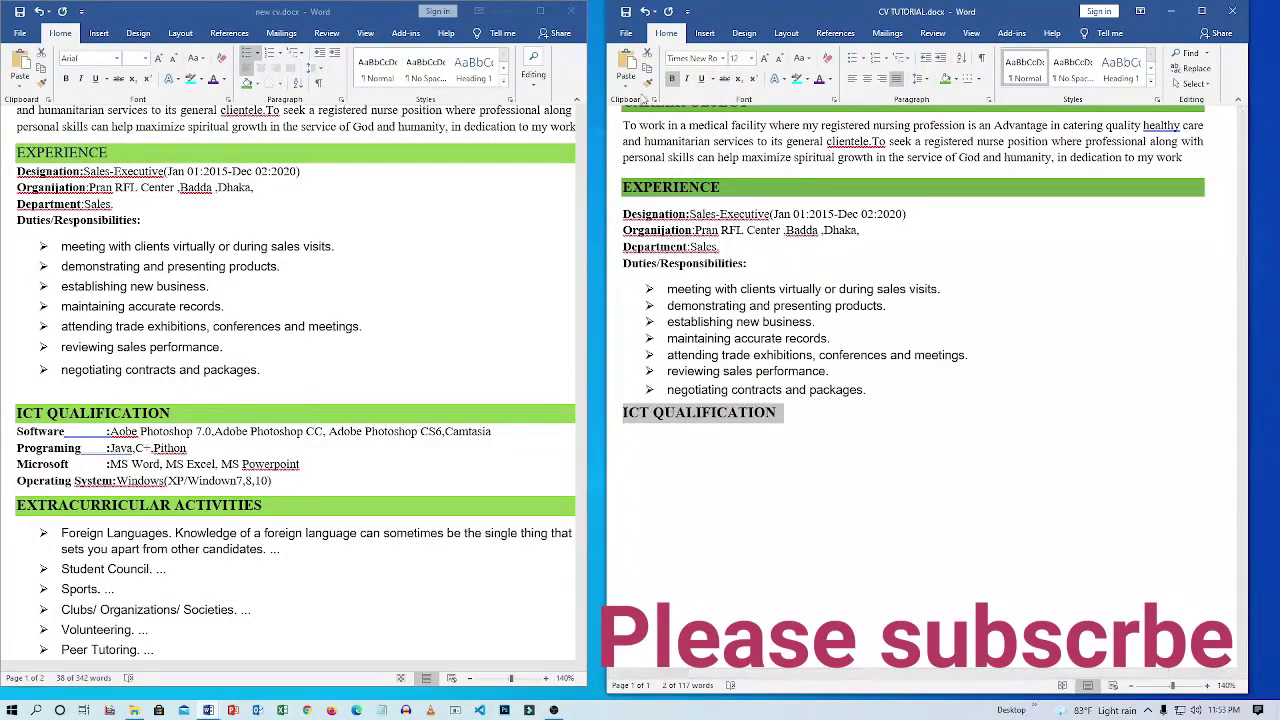
pyautogui.click(672, 78)
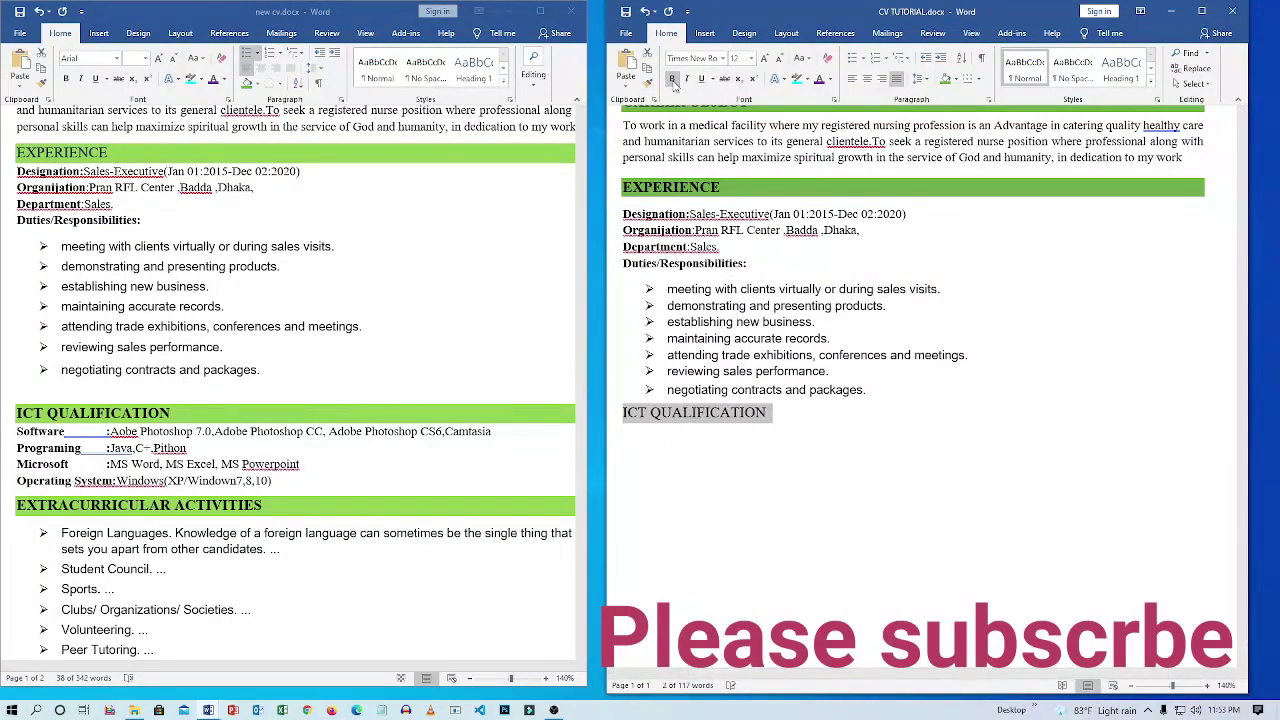
pyautogui.click(672, 78)
# Step: Give the ICT QUALIFICATION heading full-width green paragraph shading
pyautogui.click(802, 416)
pyautogui.press('Return')
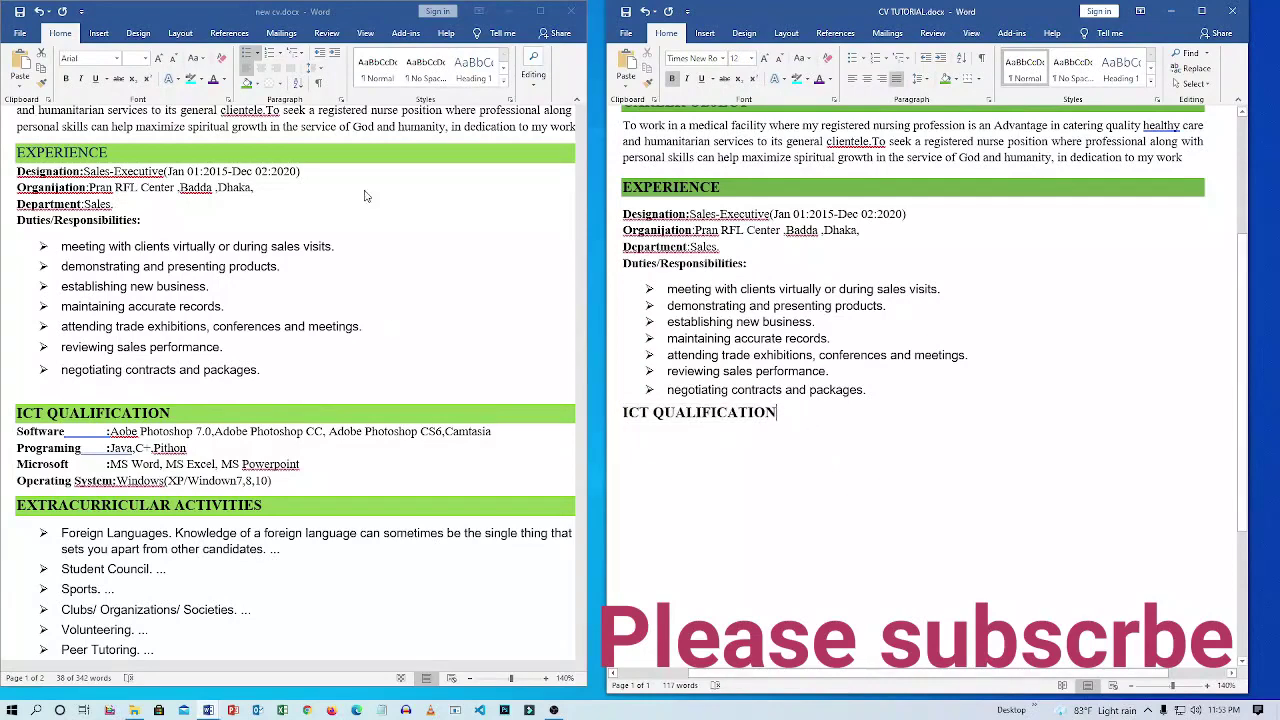
pyautogui.press('BackSpace')
pyautogui.click(962, 78)
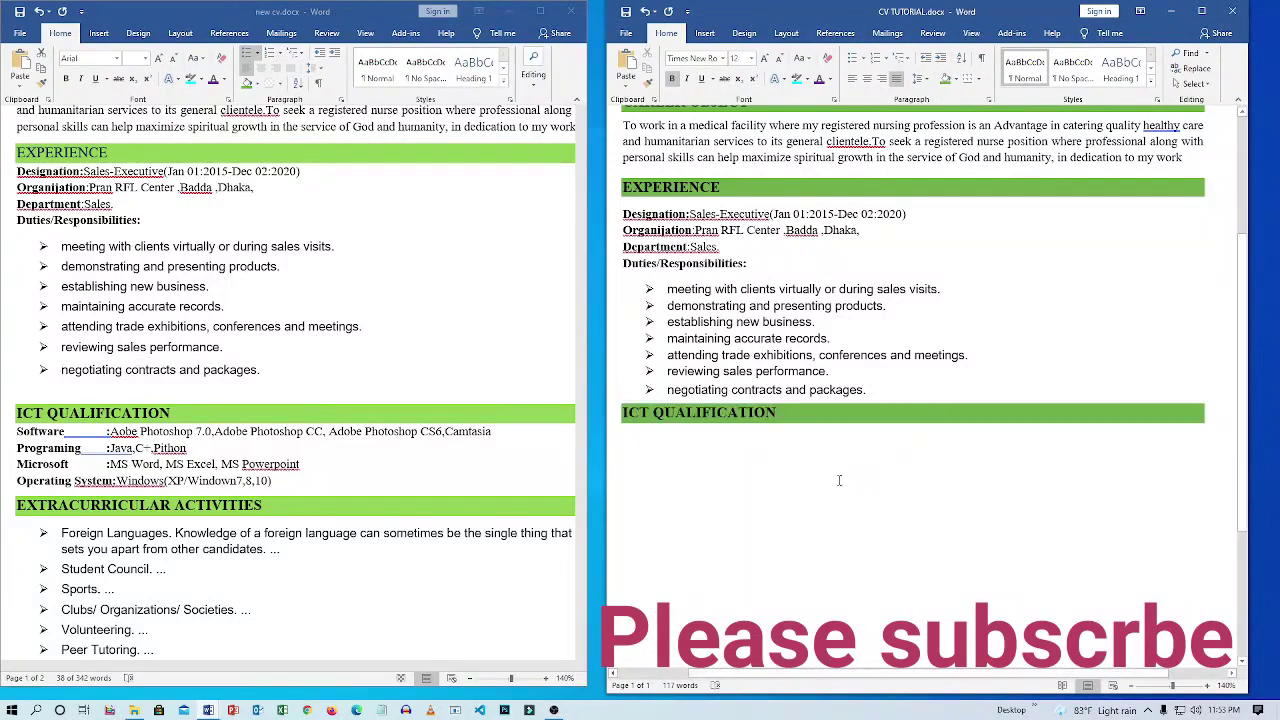
# Step: Start a bold line below the heading by typing 'Sof' of the Software label, fixing typos
pyautogui.click(638, 444)
pyautogui.scroll(-1, 486, 546)
pyautogui.write('S')
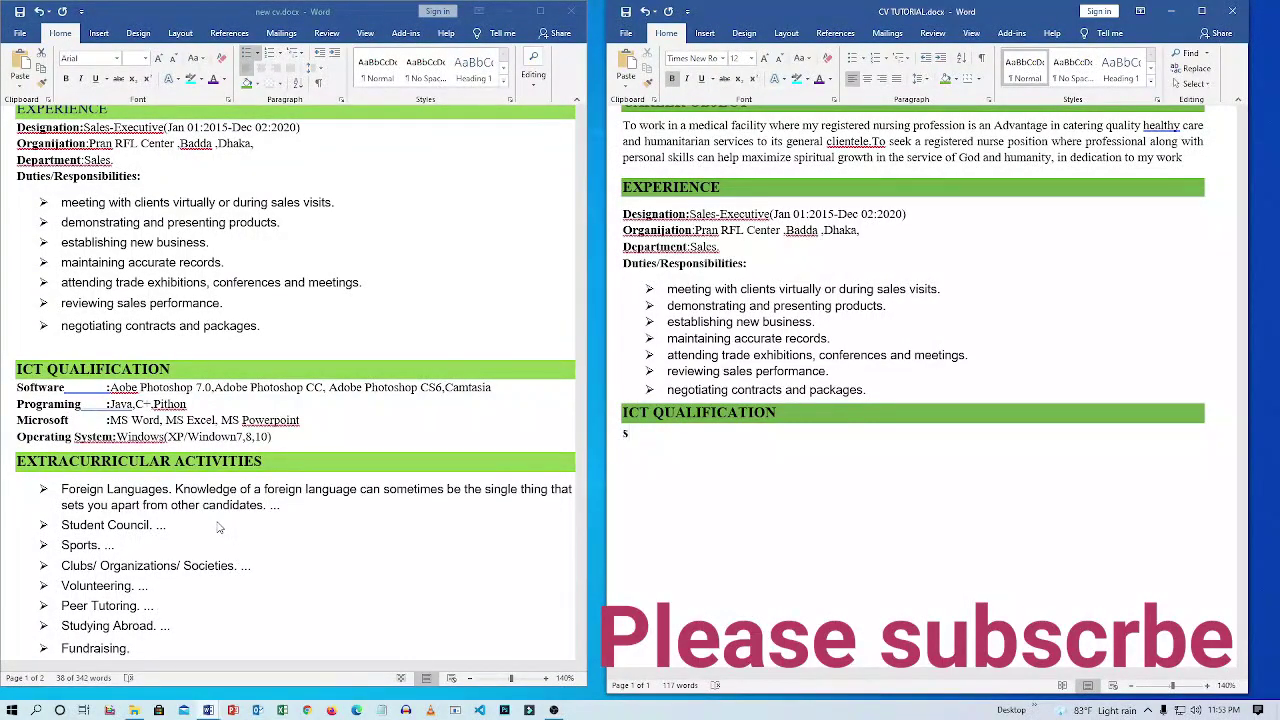
pyautogui.write('of')
pyautogui.press('BackSpace')
pyautogui.press('BackSpace')
pyautogui.write('oftware')
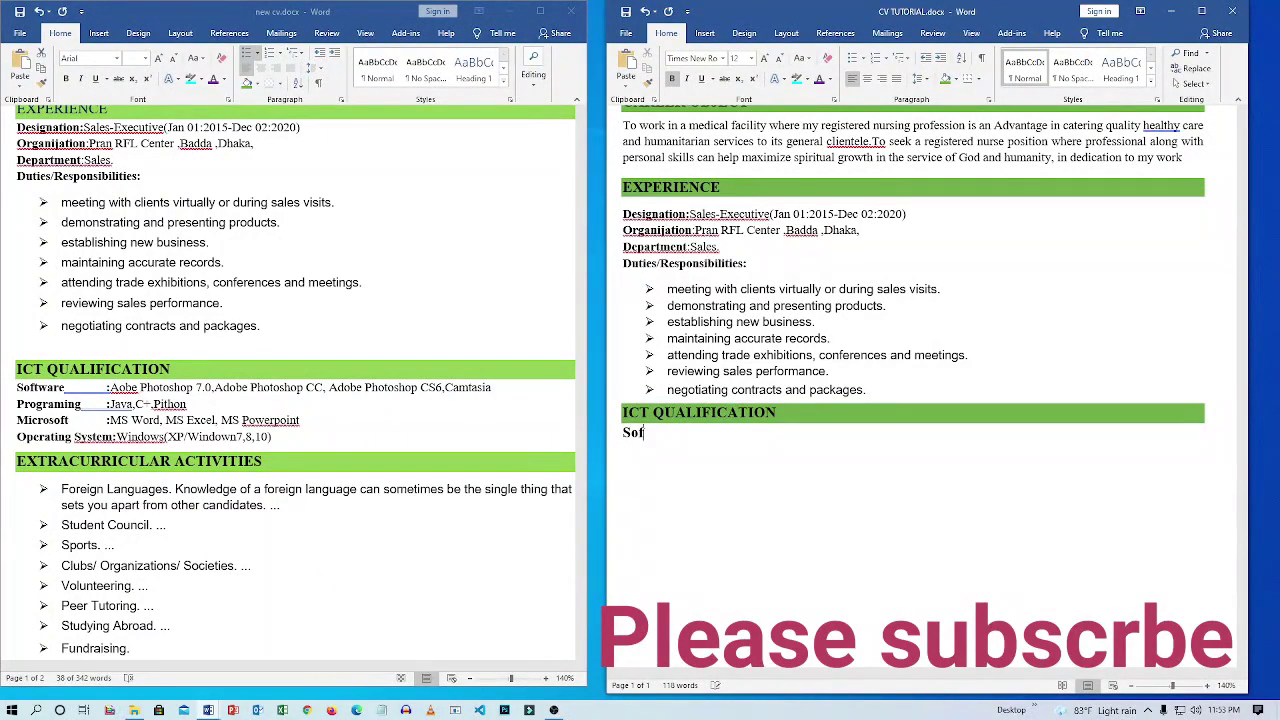
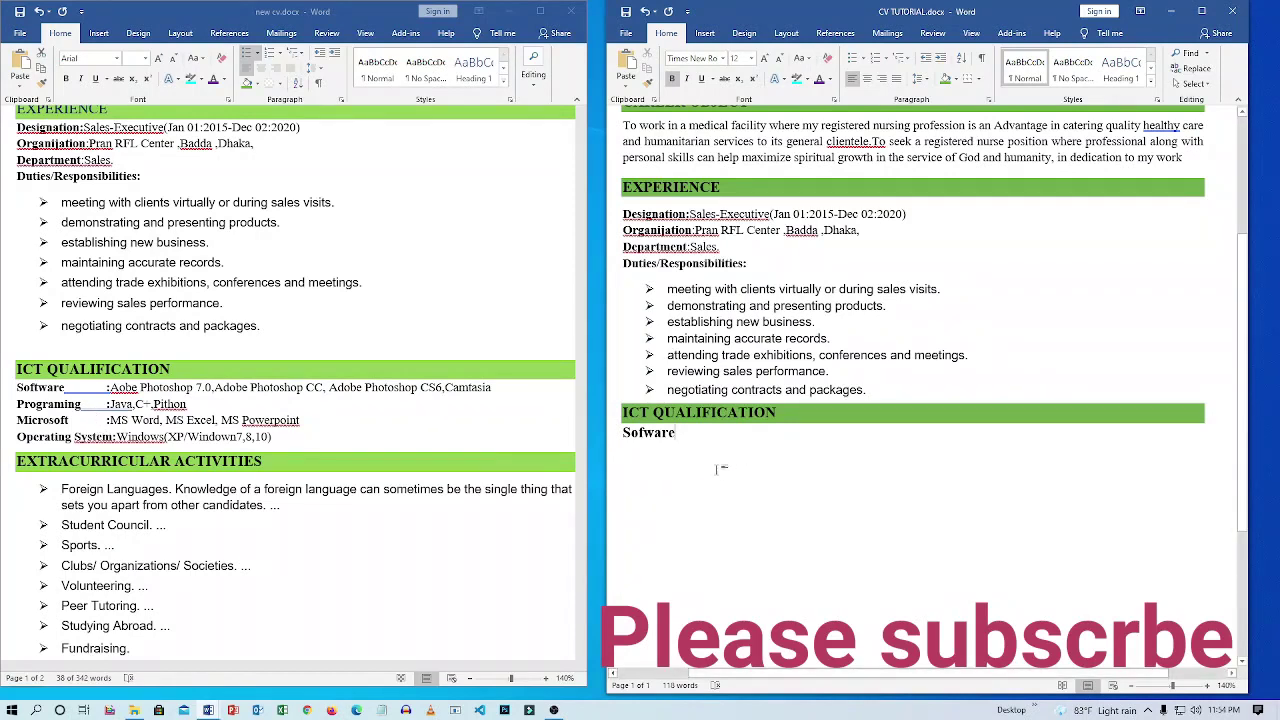
# Step: Add a tab and colon after Sofware, then paste in the software list copied from the other CV
pyautogui.press('Tab')
pyautogui.write(':')
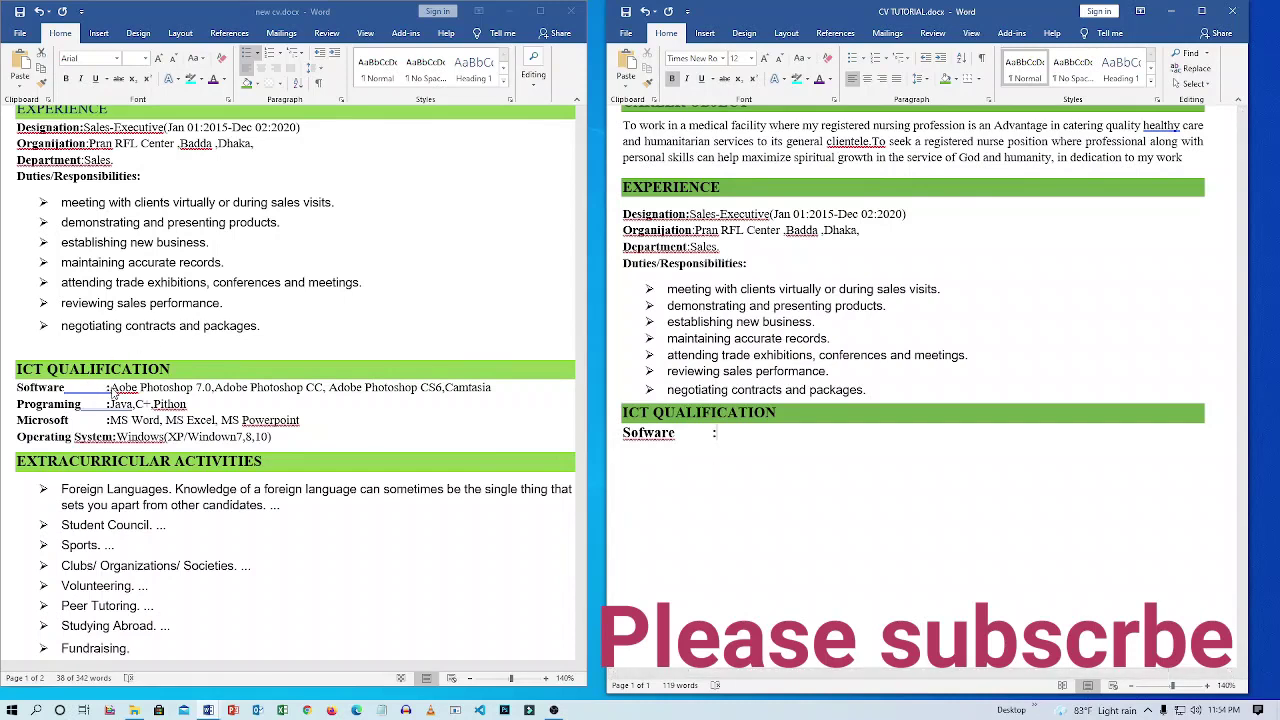
pyautogui.click(109, 391)
pyautogui.moveTo(109, 391); pyautogui.dragTo(447, 395)
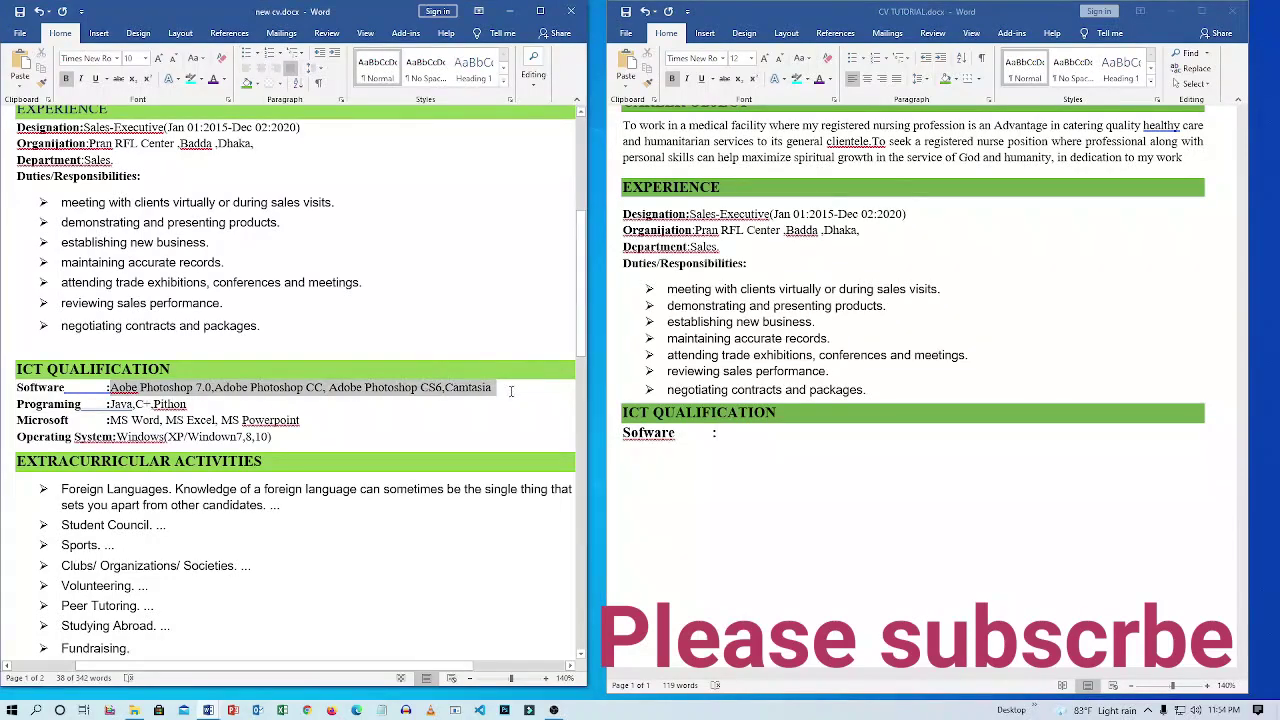
pyautogui.rightClick(450, 393)
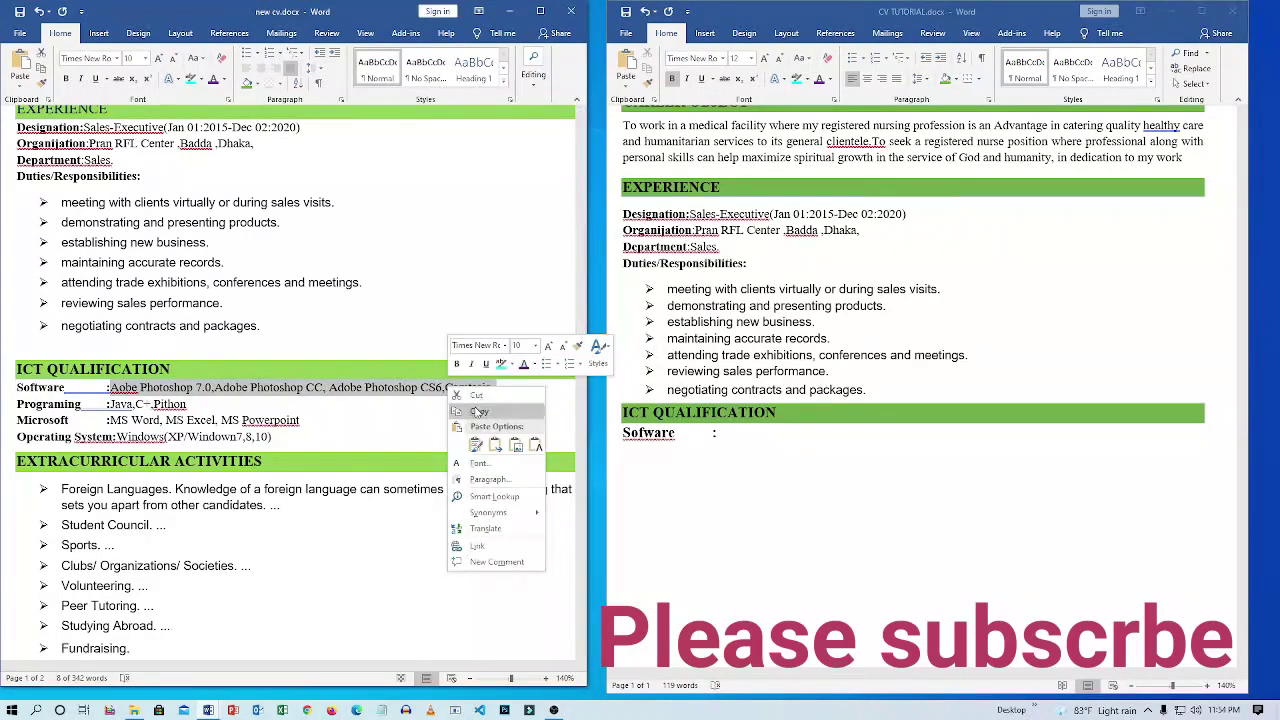
pyautogui.click(478, 411)
pyautogui.click(737, 433)
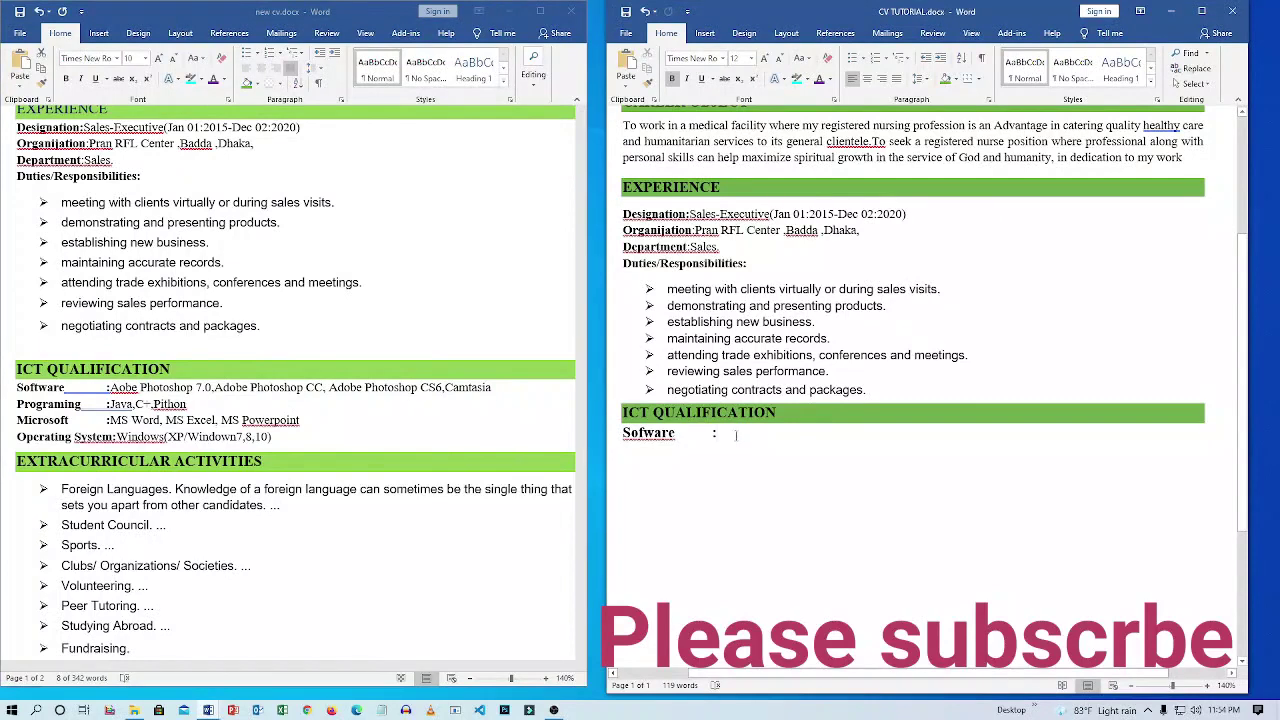
pyautogui.hotkey('ctrl', 'v')
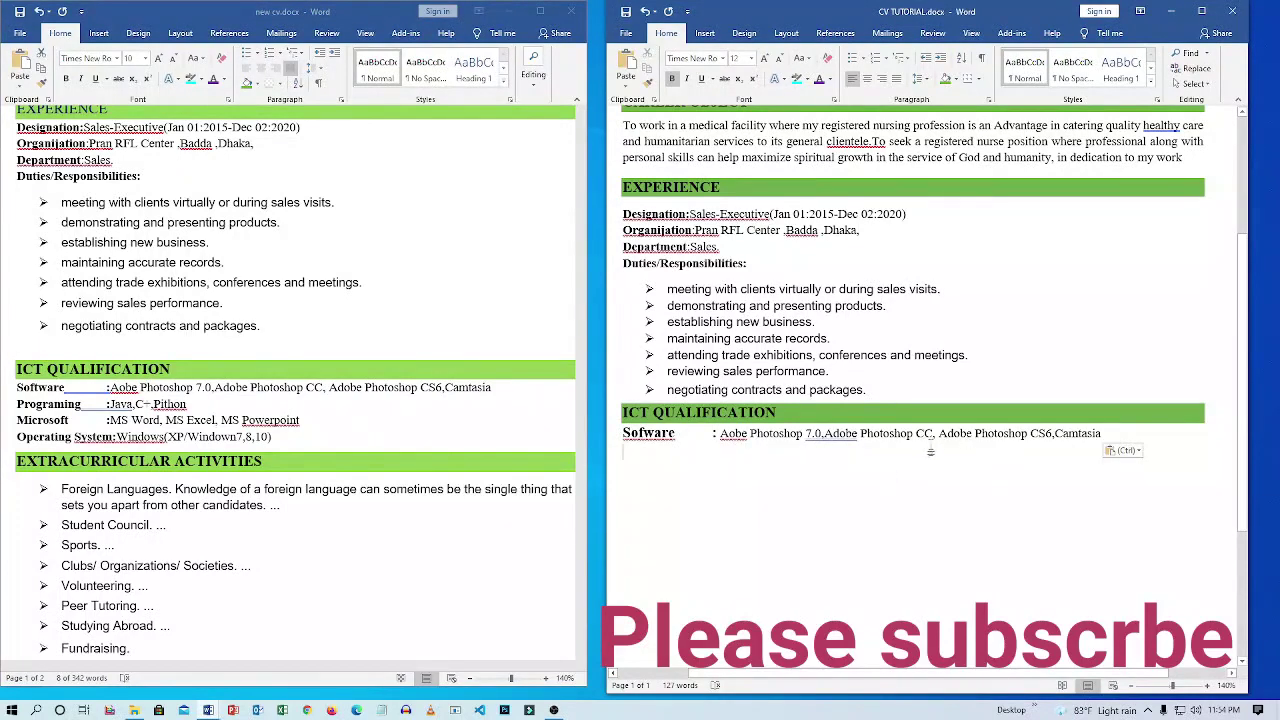
# Step: Add an empty line below the software line and set the pasted list to font size 10
pyautogui.click(941, 440)
pyautogui.press('Return')
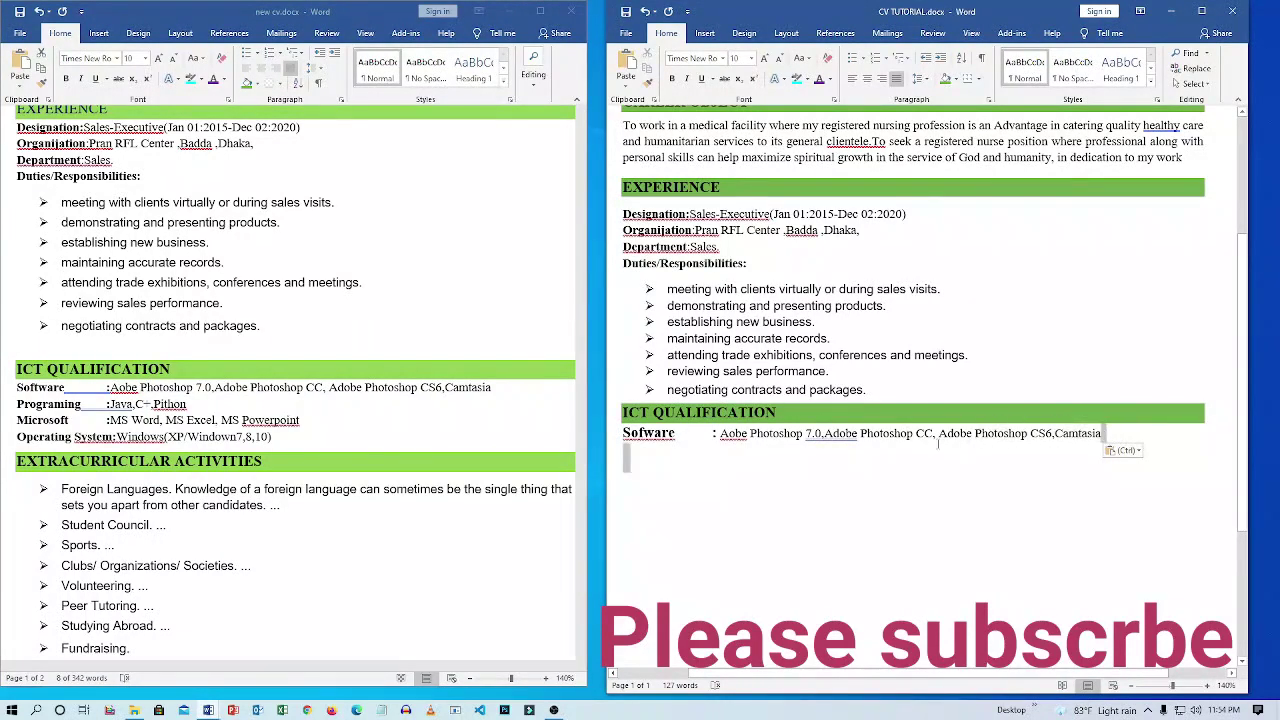
pyautogui.moveTo(1102, 433); pyautogui.dragTo(720, 433)
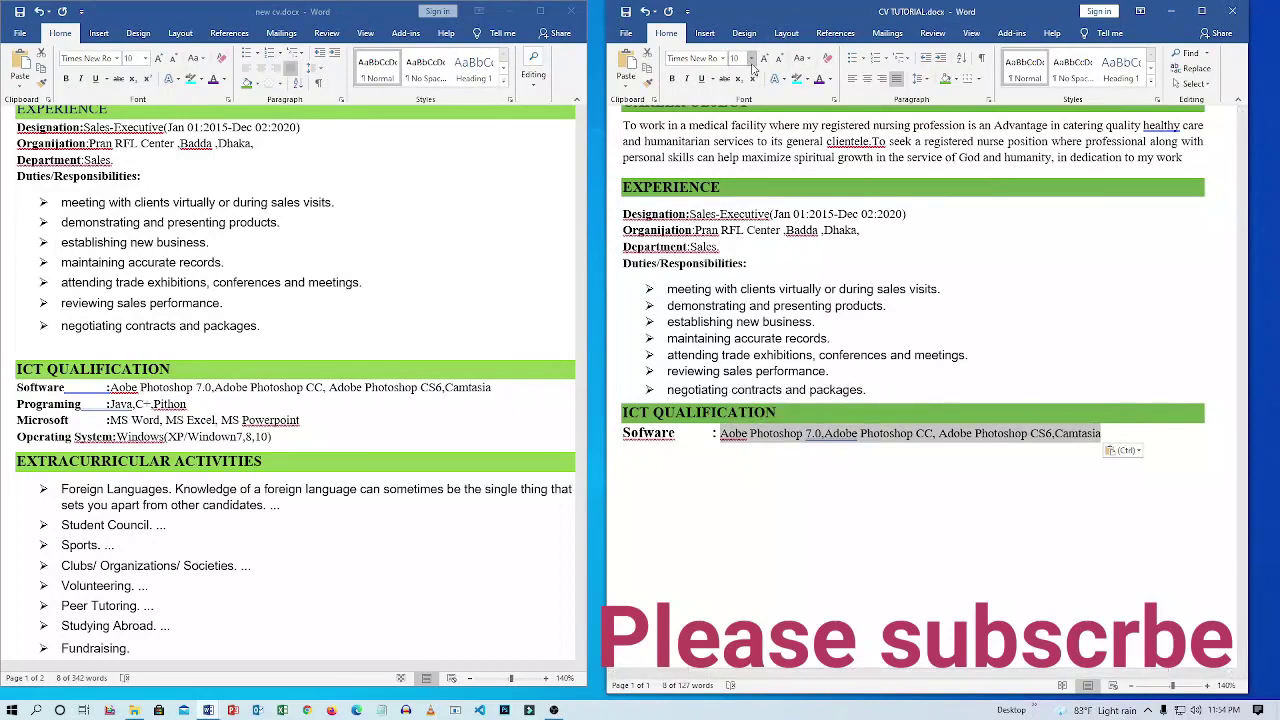
pyautogui.click(751, 58)
pyautogui.click(736, 124)
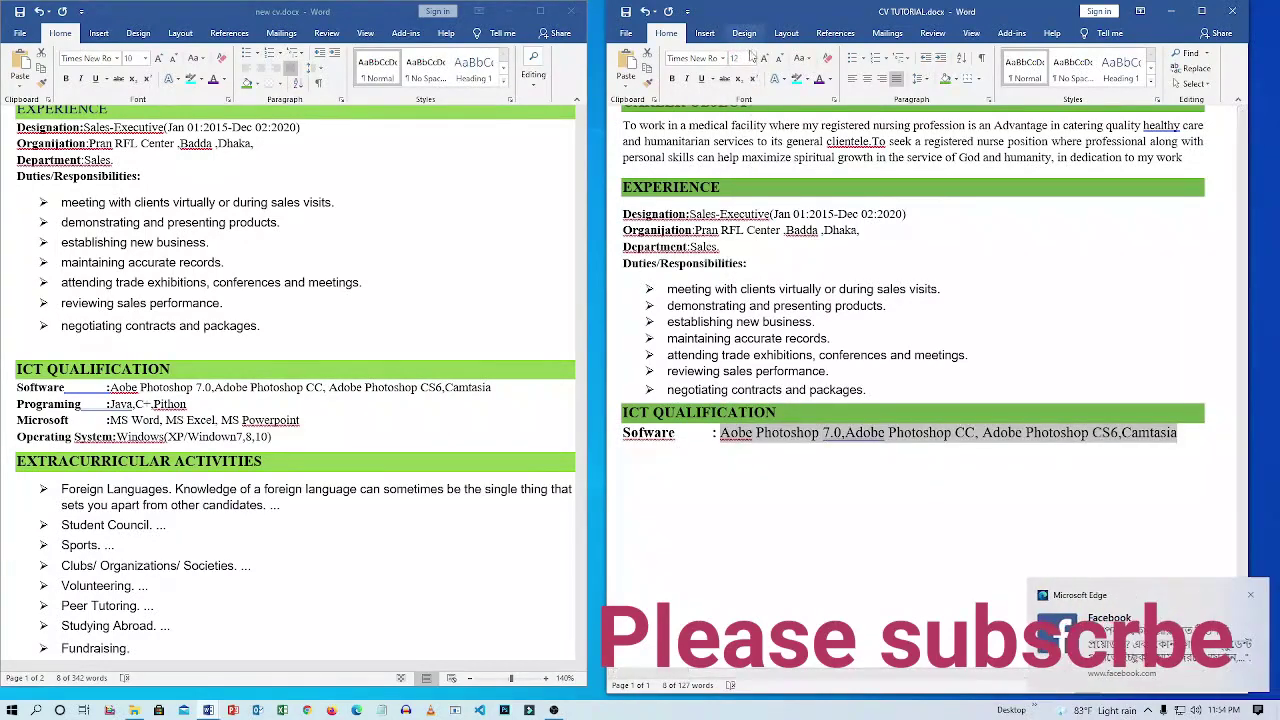
pyautogui.click(752, 59)
pyautogui.click(735, 98)
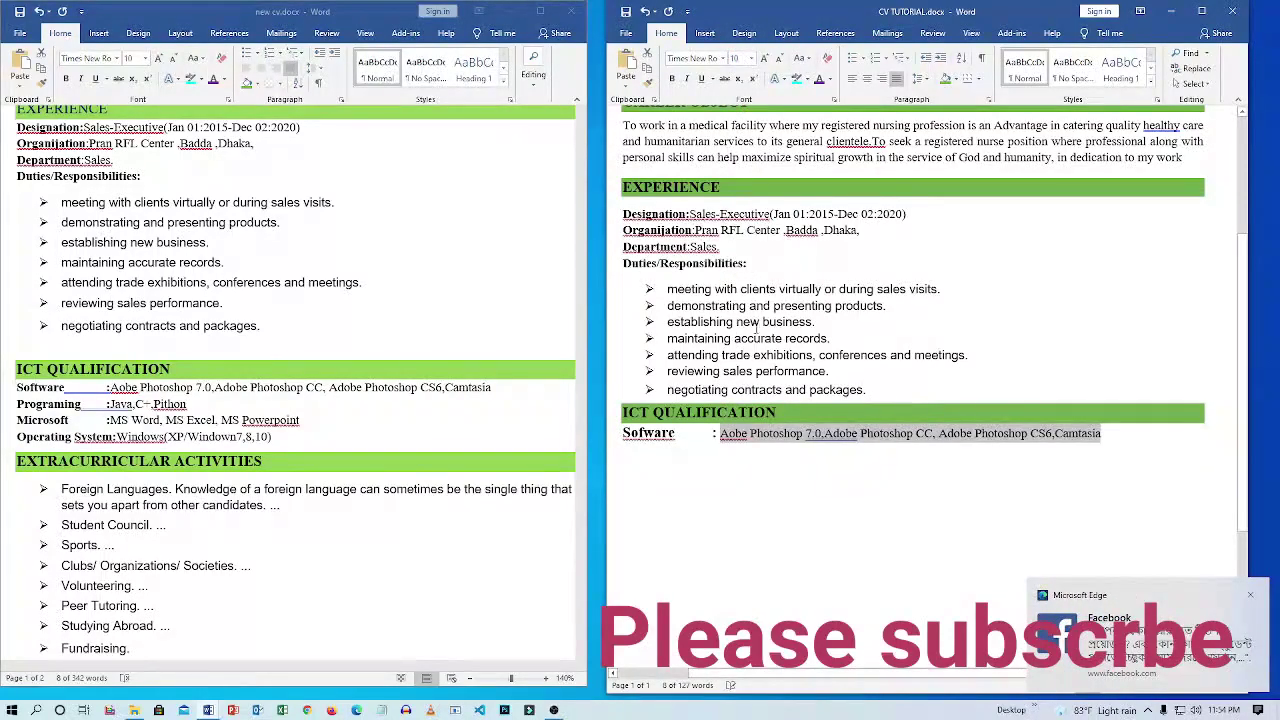
pyautogui.click(657, 453)
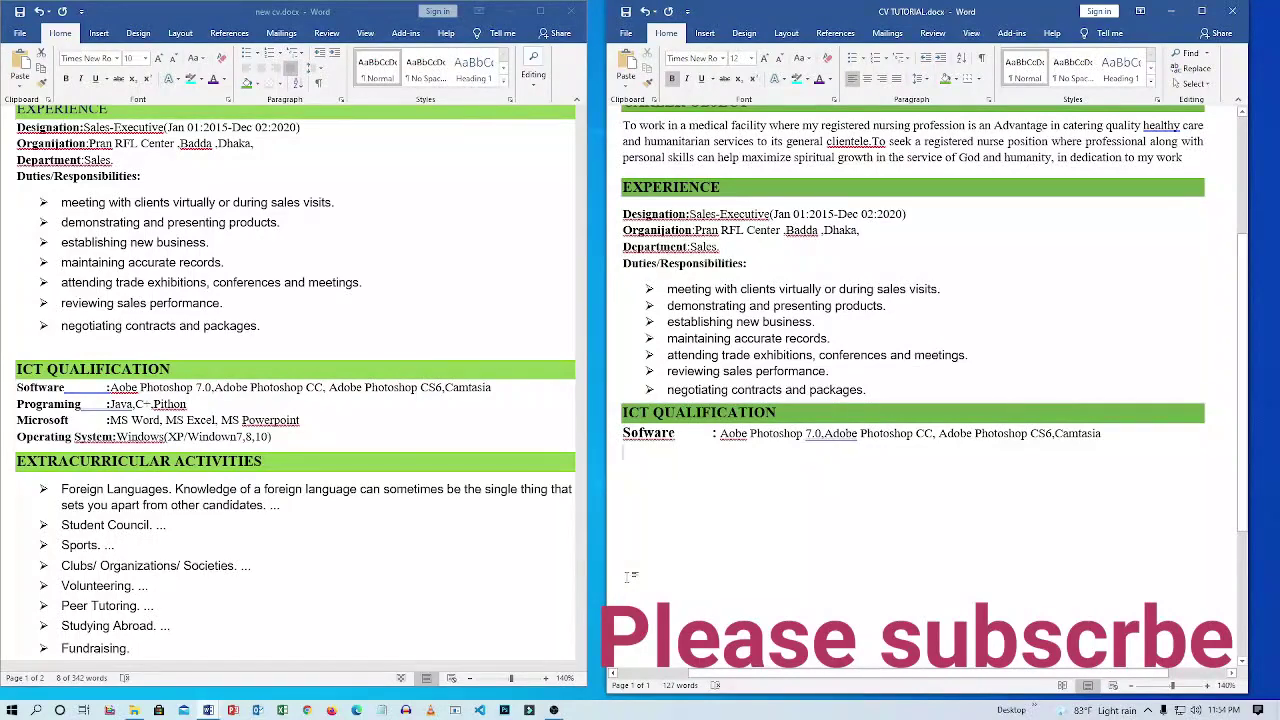
# Step: Add a tabbed Programing line reading java,c+,Pithon below Sofware, with the languages unbolded
pyautogui.write('Progr')
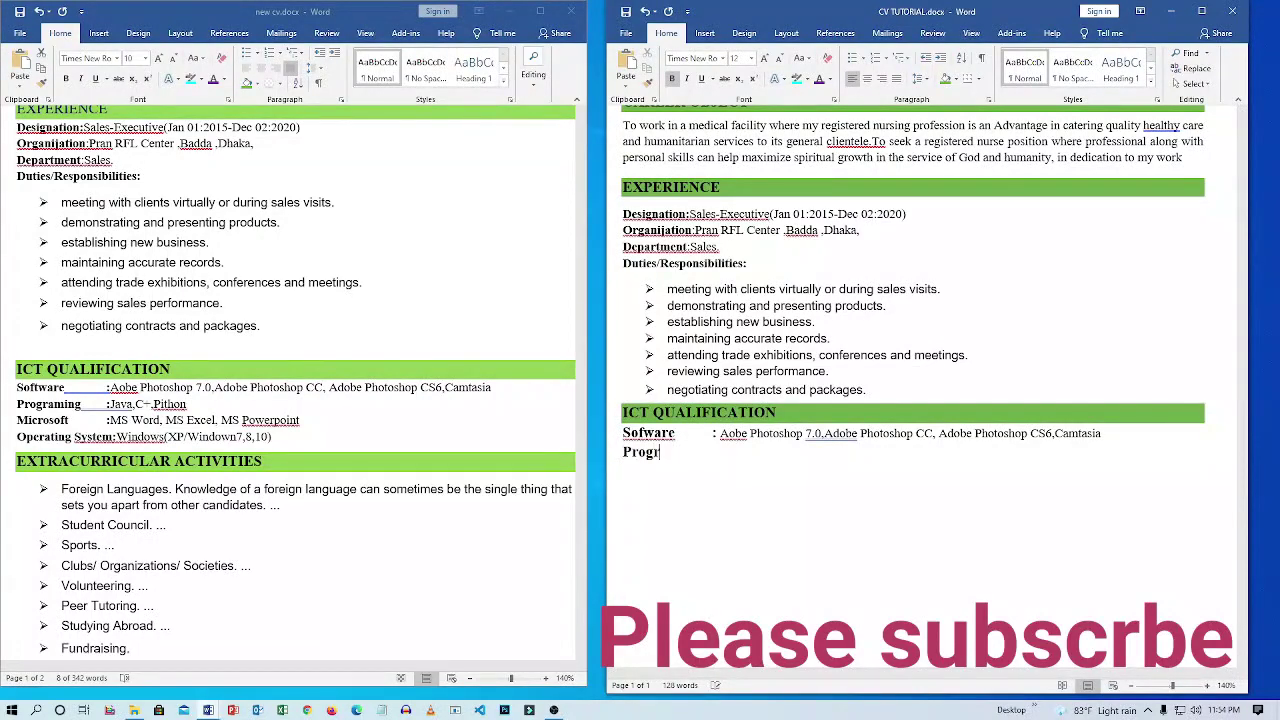
pyautogui.write('aming')
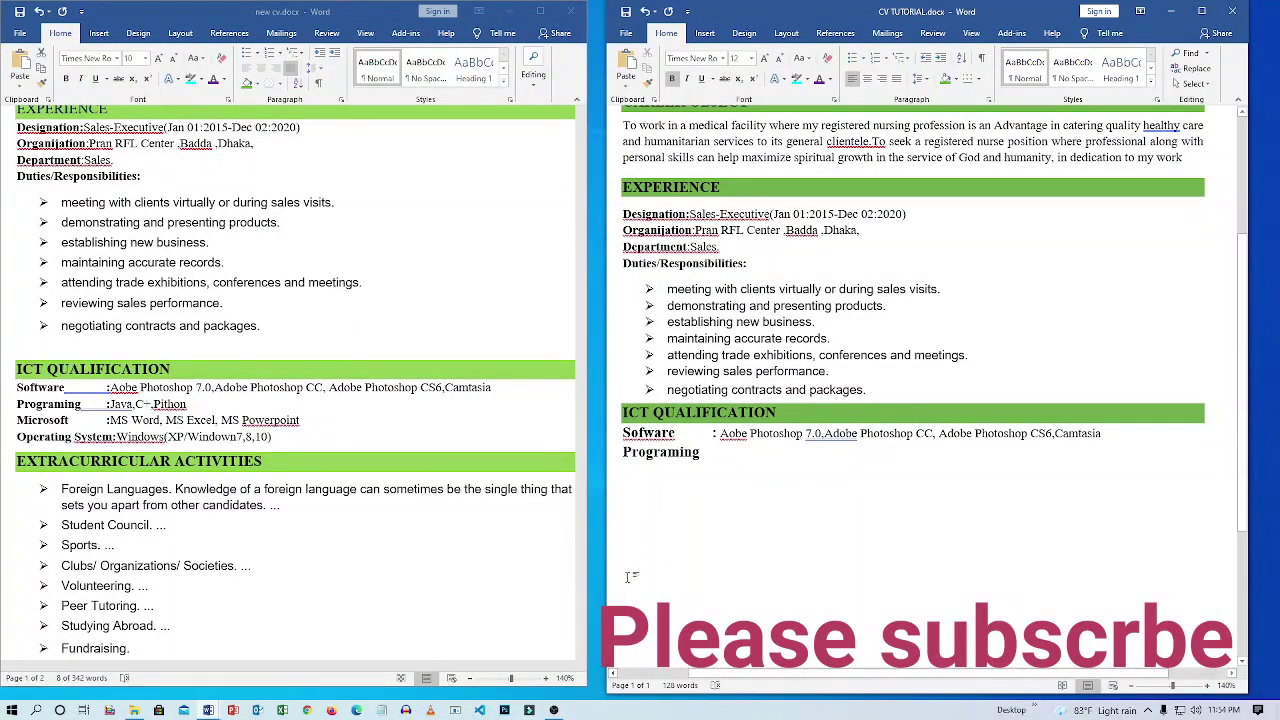
pyautogui.press('Tab')
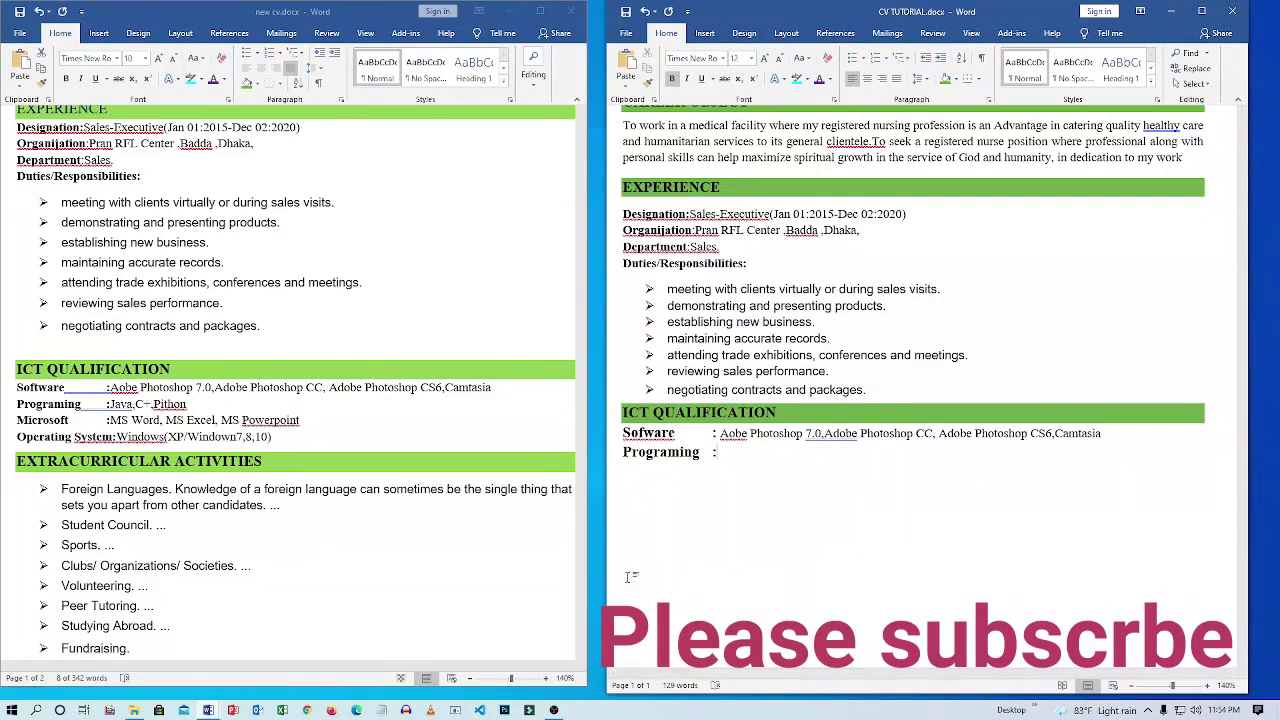
pyautogui.write('J')
pyautogui.write('+,')
pyautogui.write('Pithon')
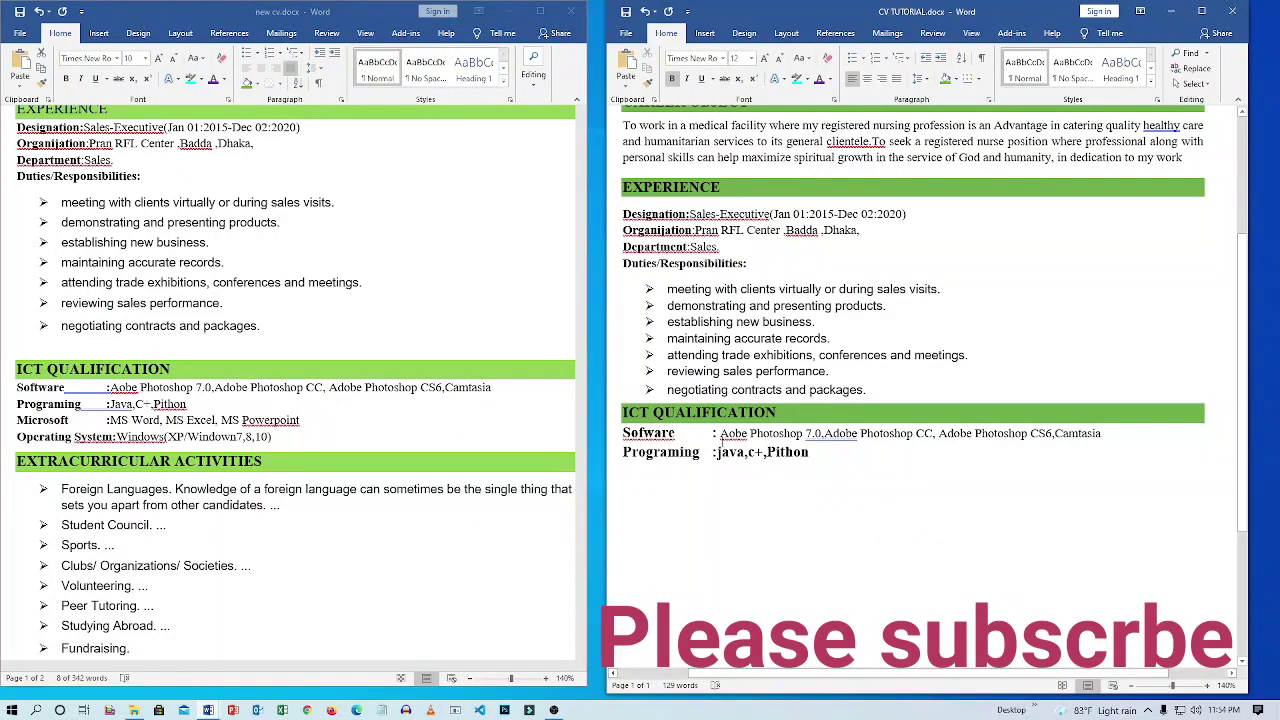
pyautogui.moveTo(818, 457); pyautogui.dragTo(716, 452)
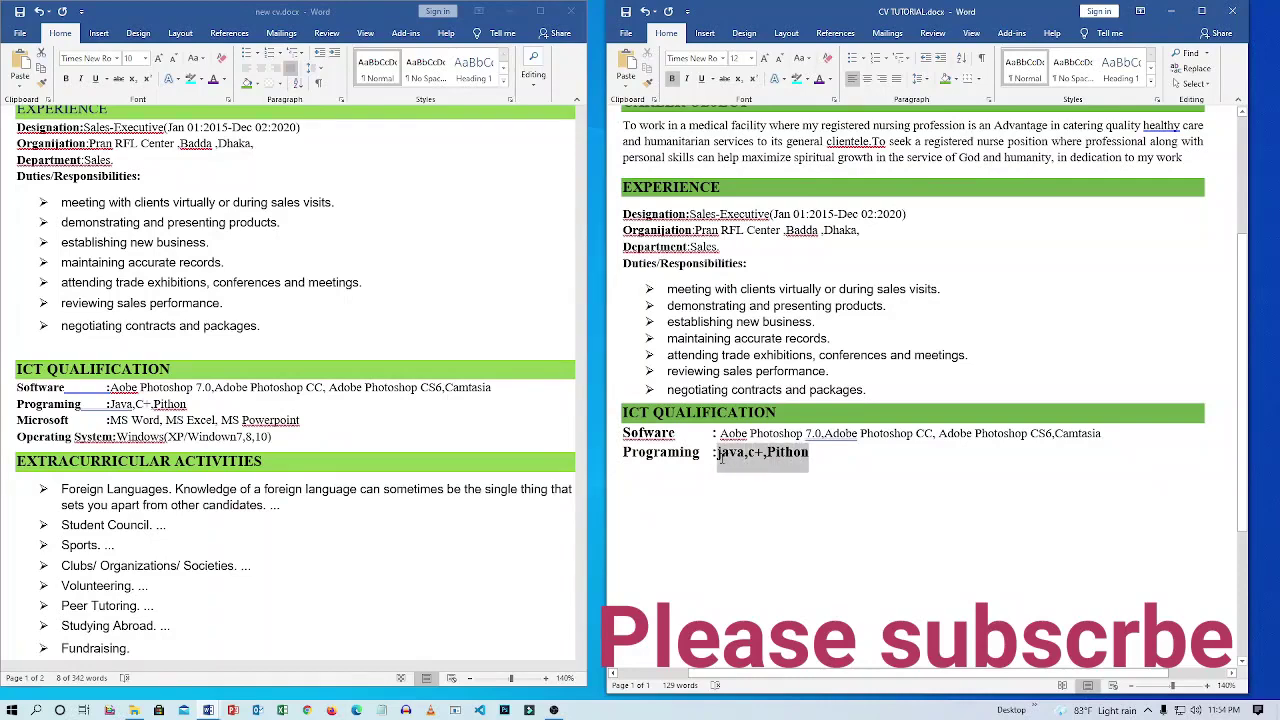
pyautogui.click(671, 78)
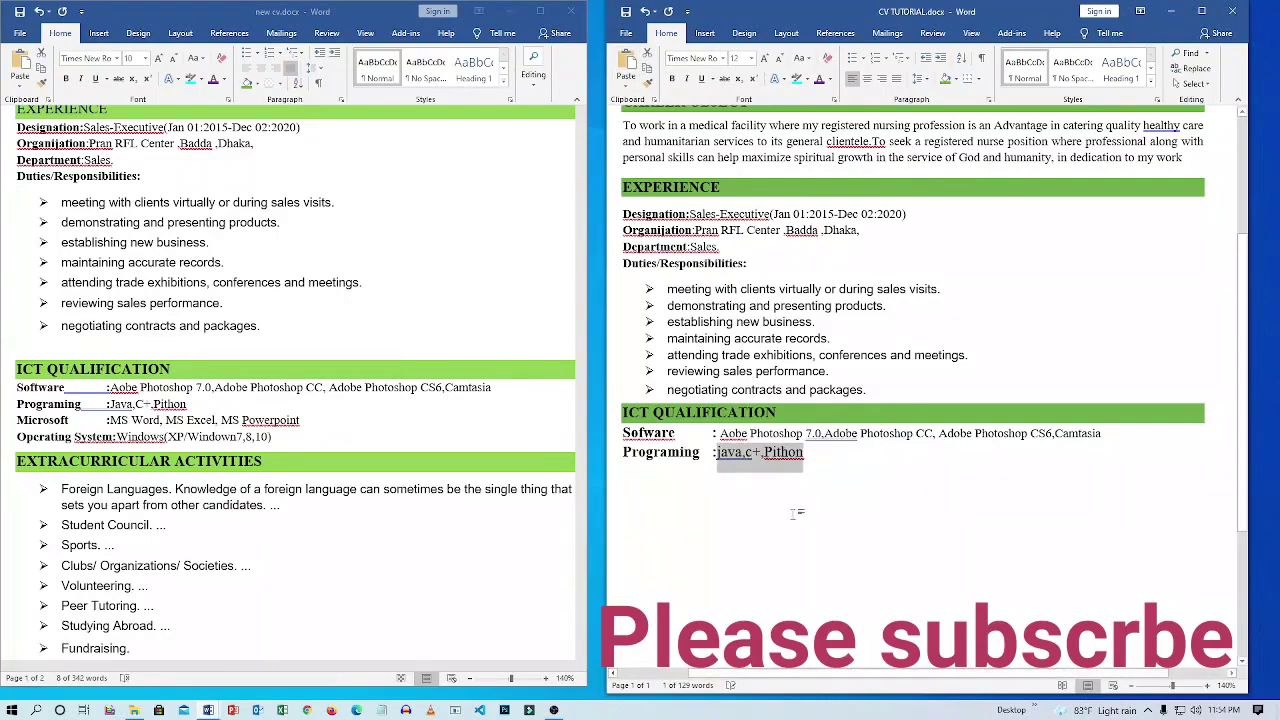
pyautogui.click(816, 462)
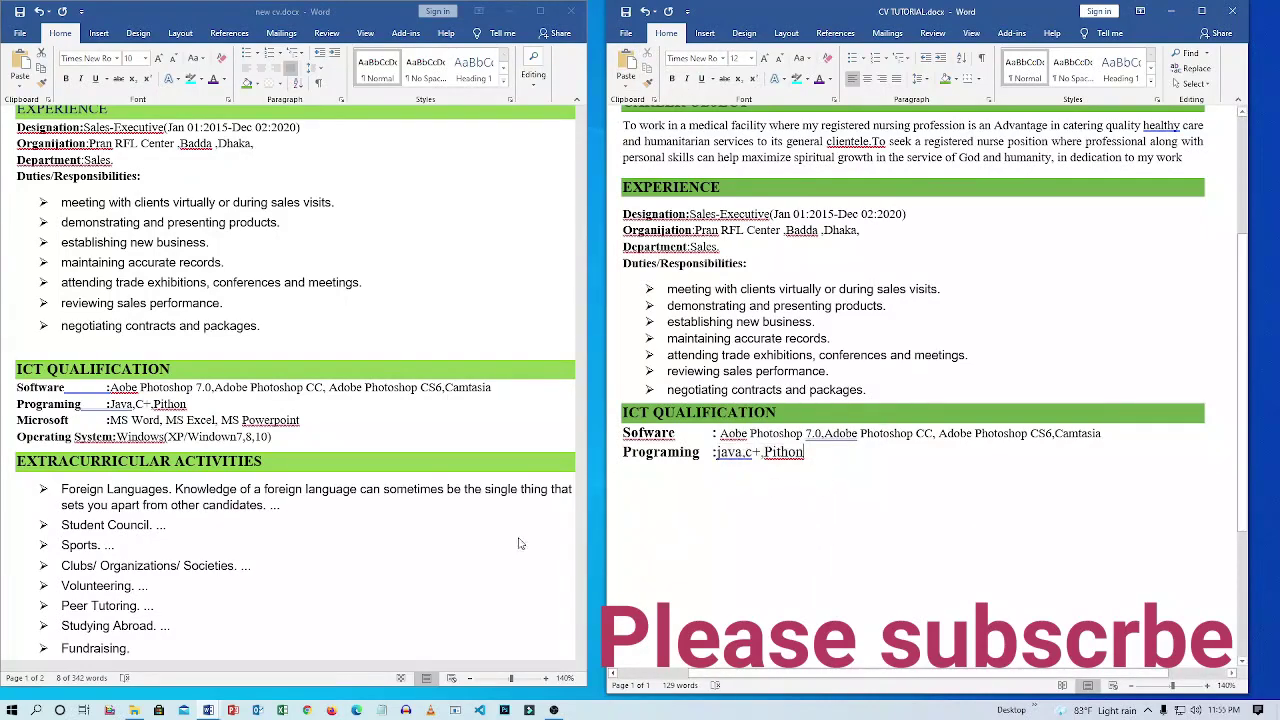
pyautogui.click(20, 430)
# Step: Copy the Microsoft and Operating System lines from the other CV and paste them below Programing
pyautogui.moveTo(26, 428); pyautogui.dragTo(270, 440)
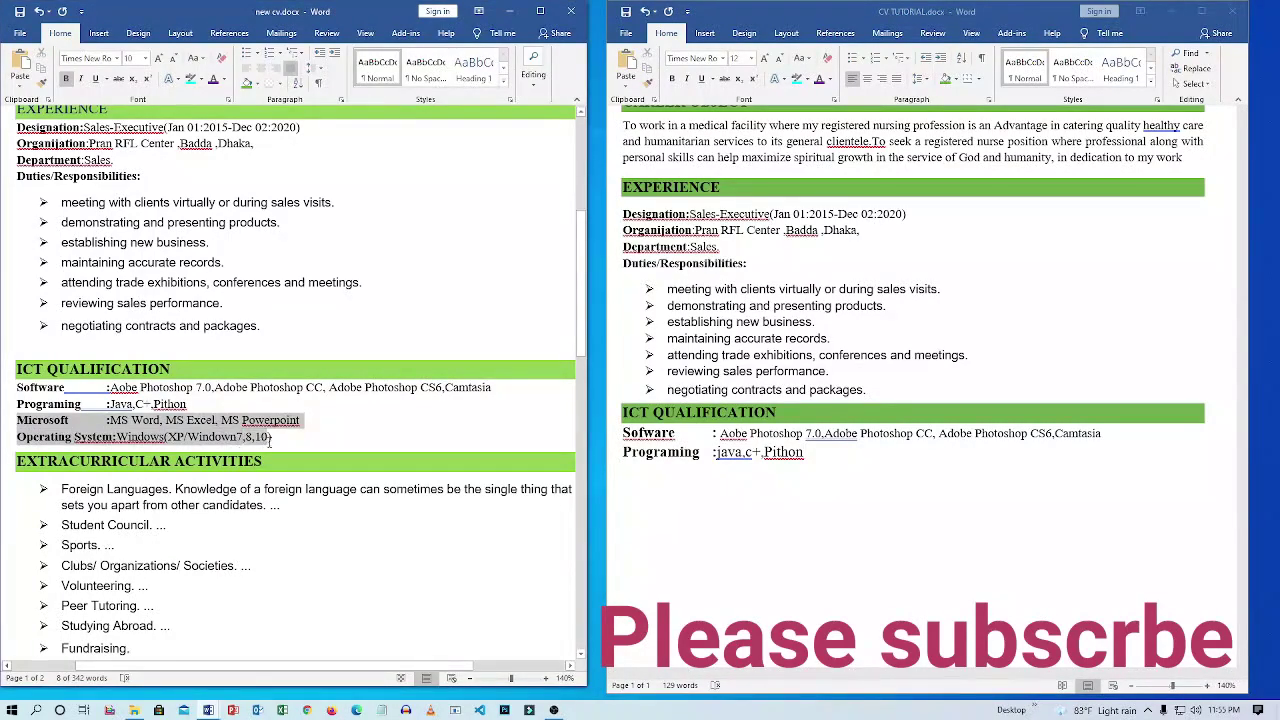
pyautogui.rightClick(228, 436)
pyautogui.click(262, 462)
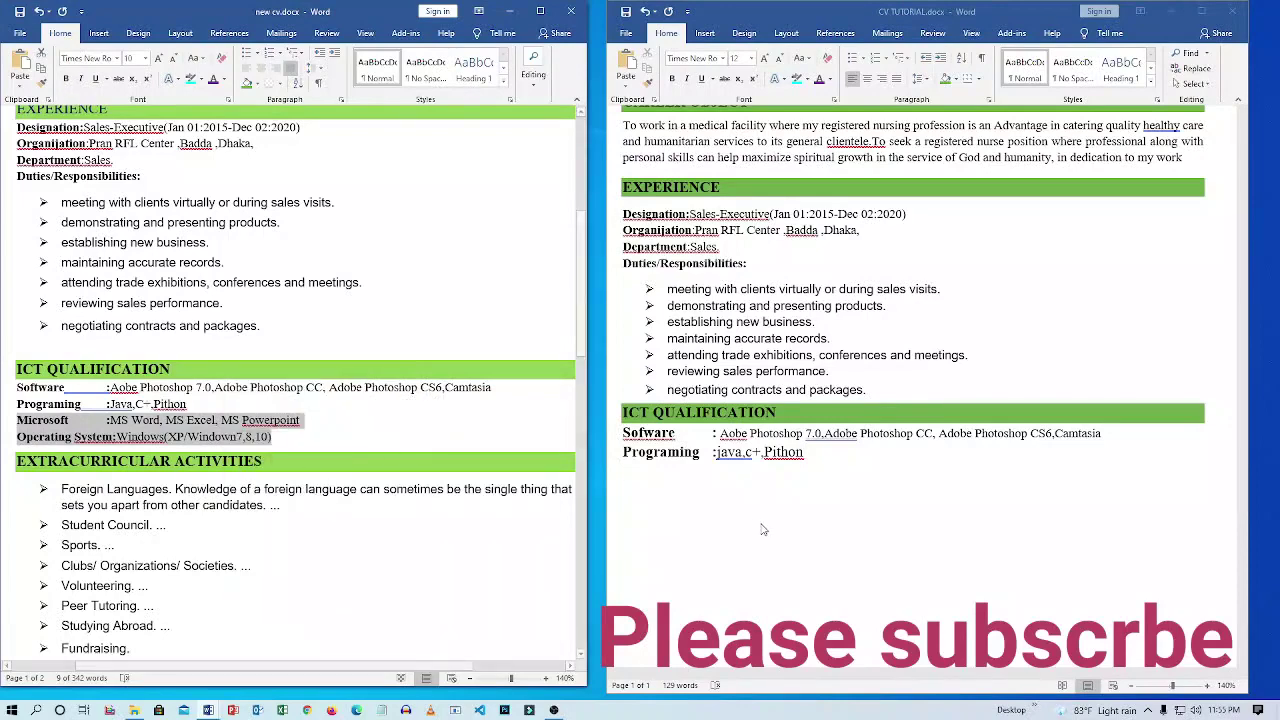
pyautogui.click(820, 455)
pyautogui.press('Return')
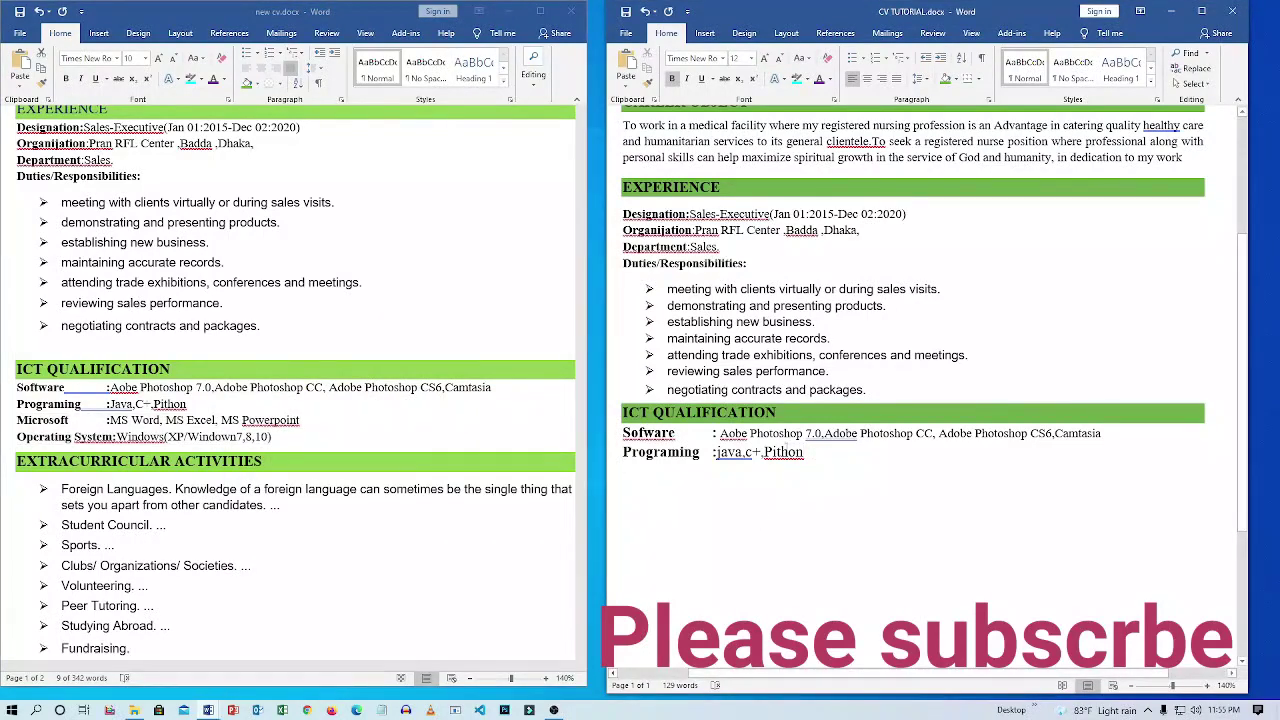
pyautogui.hotkey('ctrl', 'v')
pyautogui.click(636, 456)
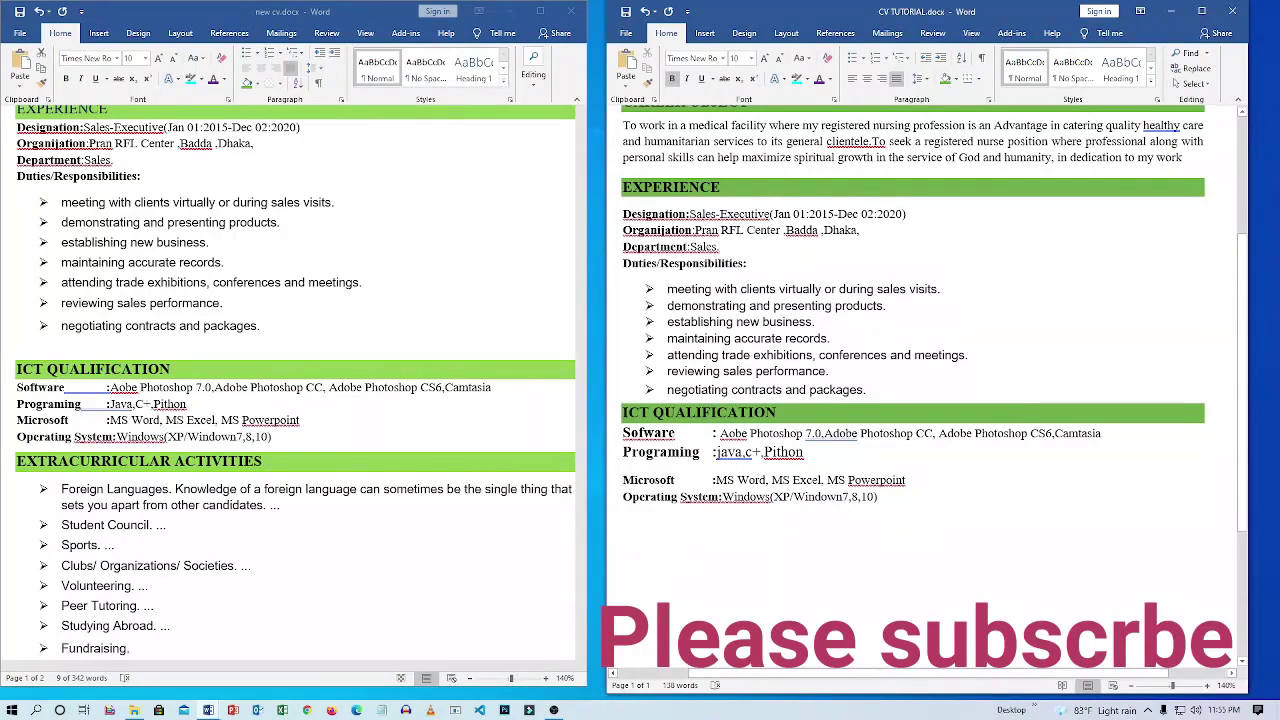
pyautogui.press('BackSpace')
pyautogui.press('Return')
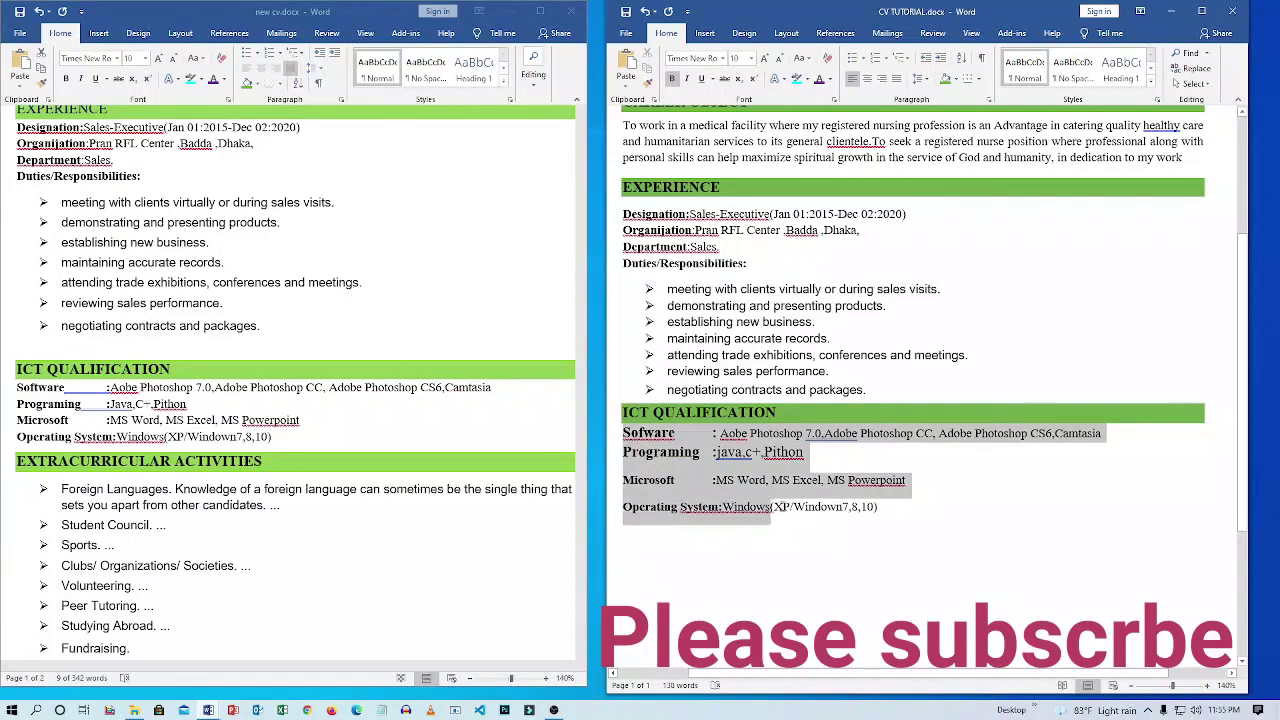
# Step: Turn on 'Don't add space between paragraphs' for the ICT qualification lines
pyautogui.moveTo(645, 497); pyautogui.dragTo(880, 512)
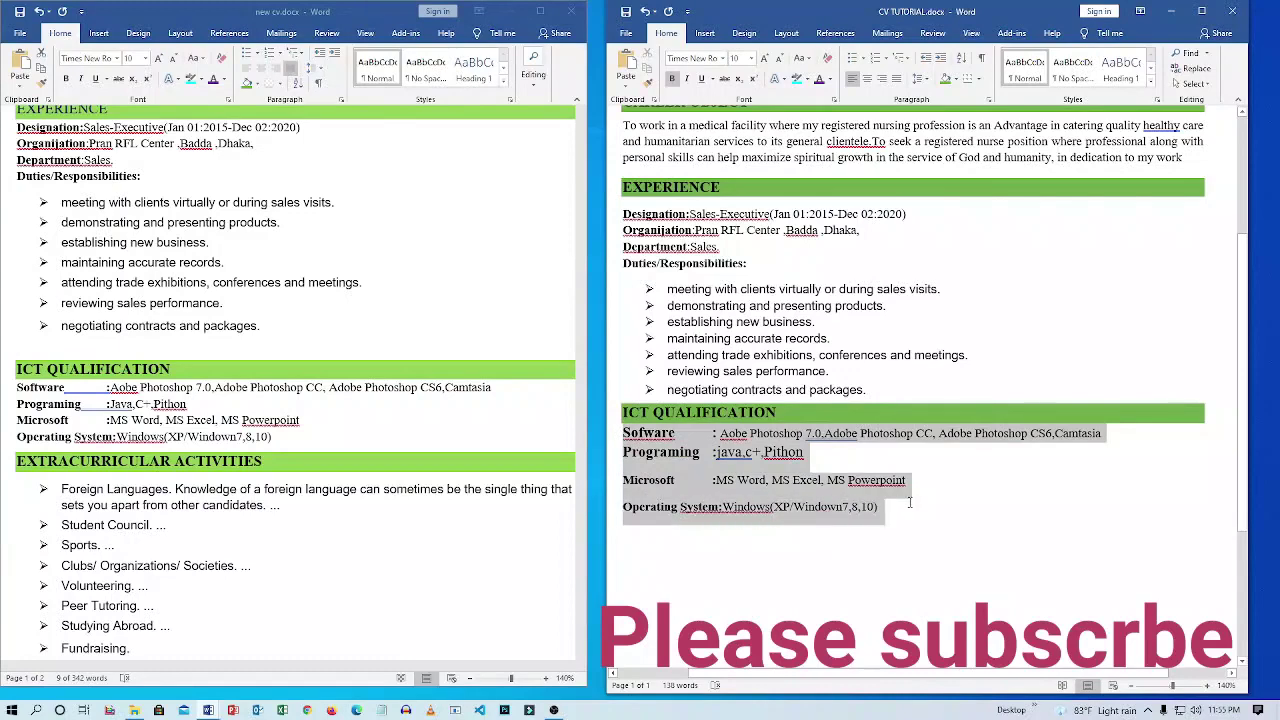
pyautogui.click(920, 79)
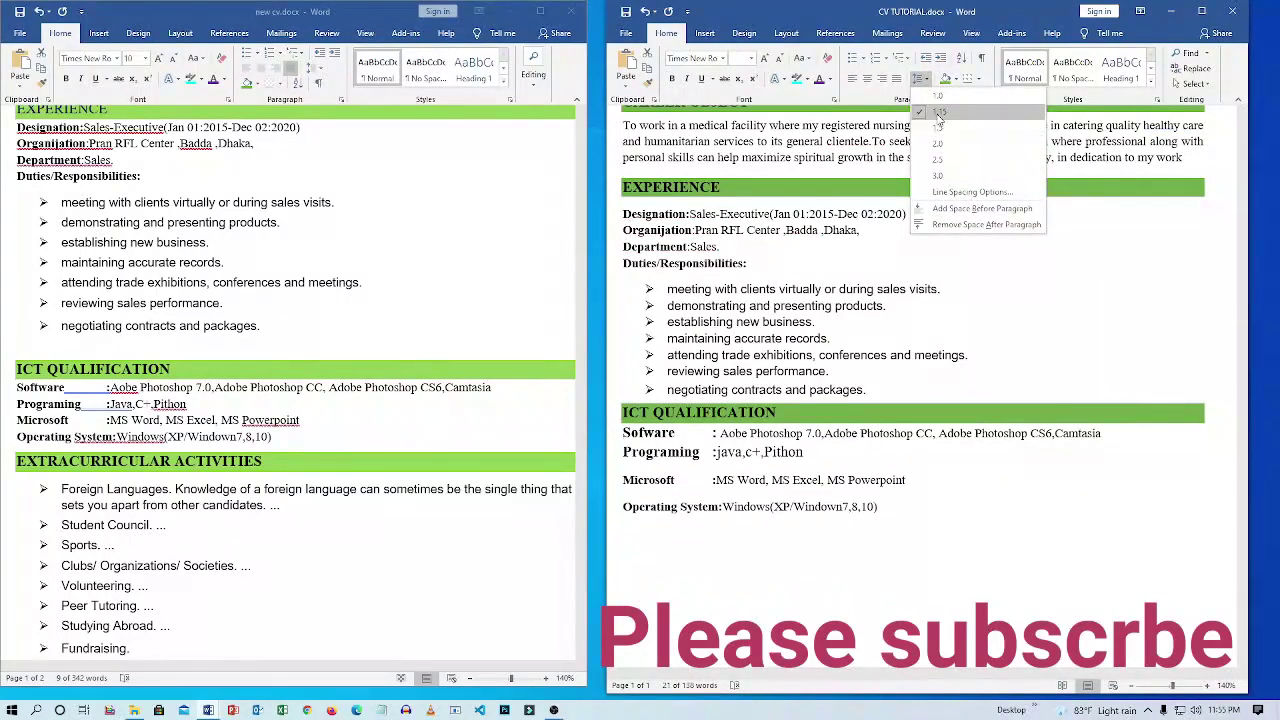
pyautogui.click(960, 191)
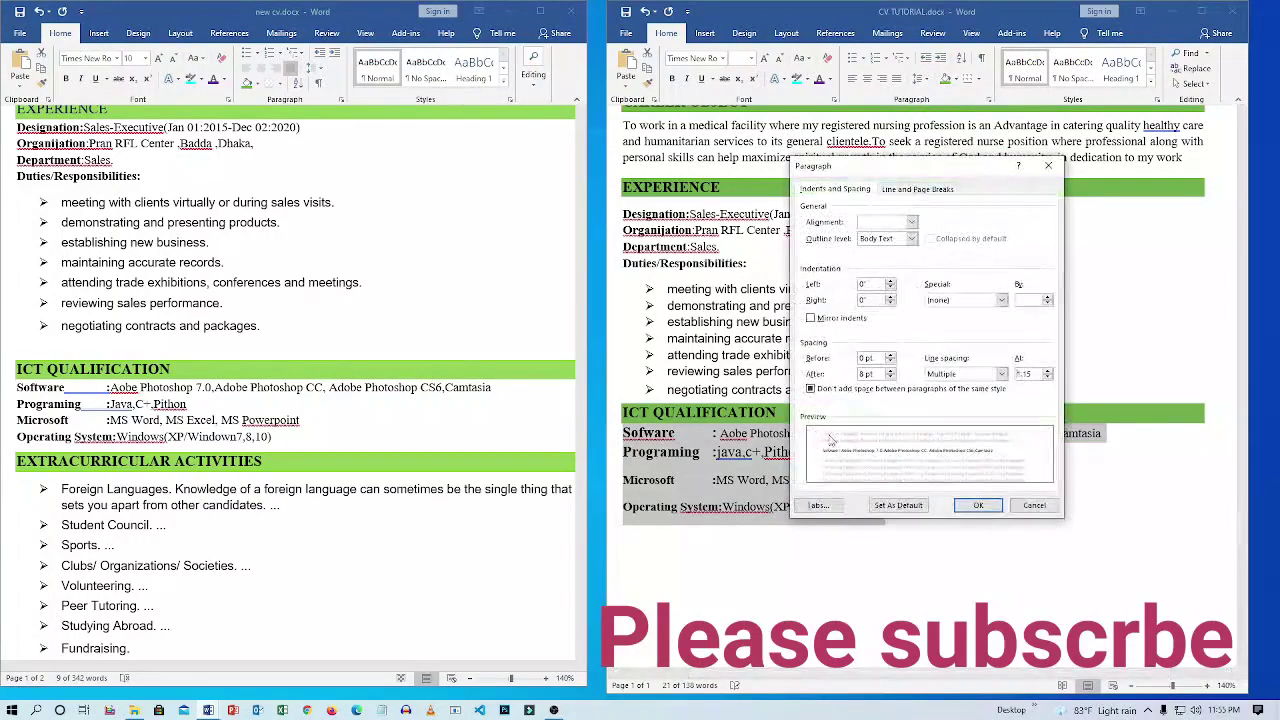
pyautogui.click(811, 388)
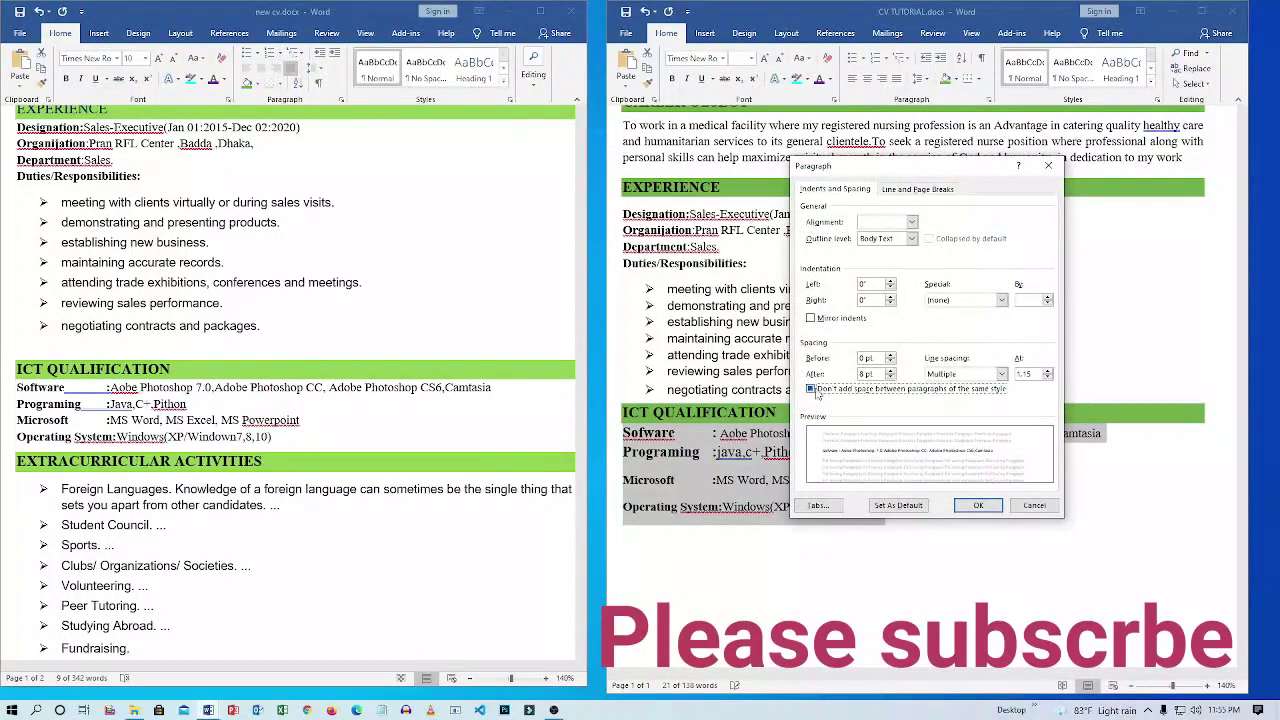
pyautogui.click(978, 505)
pyautogui.click(888, 491)
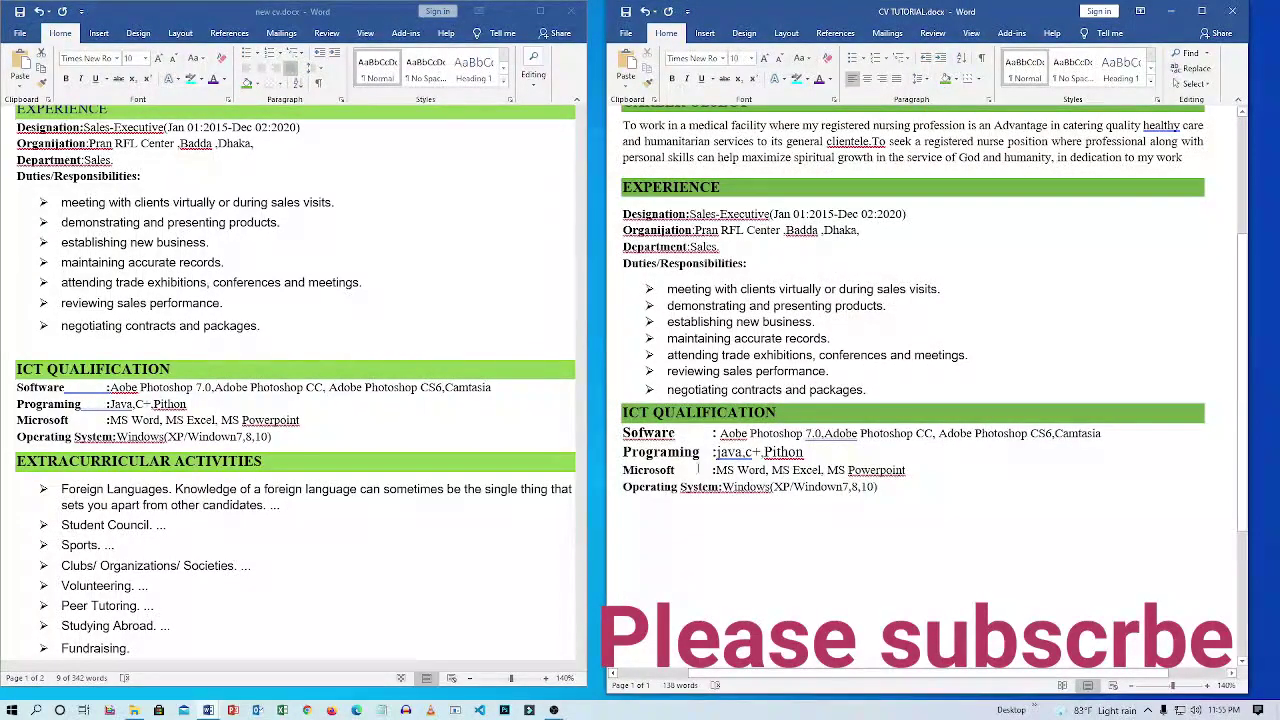
# Step: Review the finished ICT QUALIFICATION section and place the cursor below the Operating System line
pyautogui.scroll(-2, 673, 478)
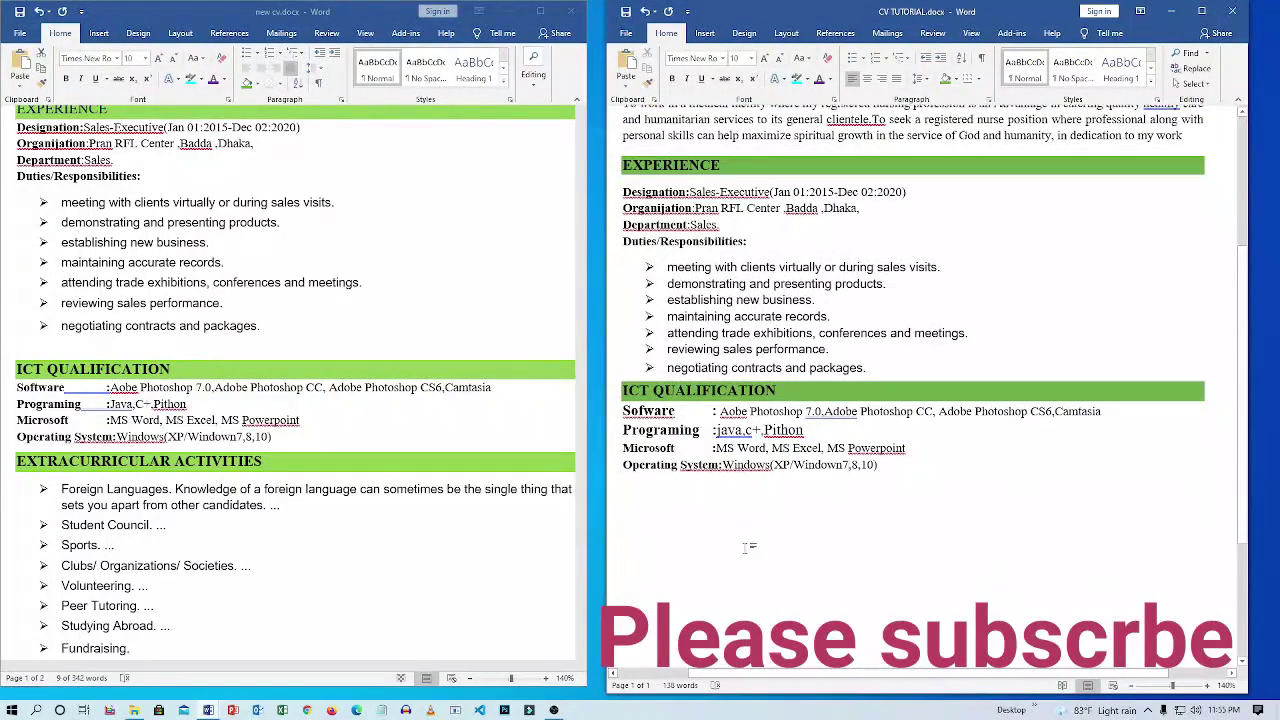
pyautogui.scroll(-2, 170, 607)
pyautogui.scroll(-1, 170, 607)
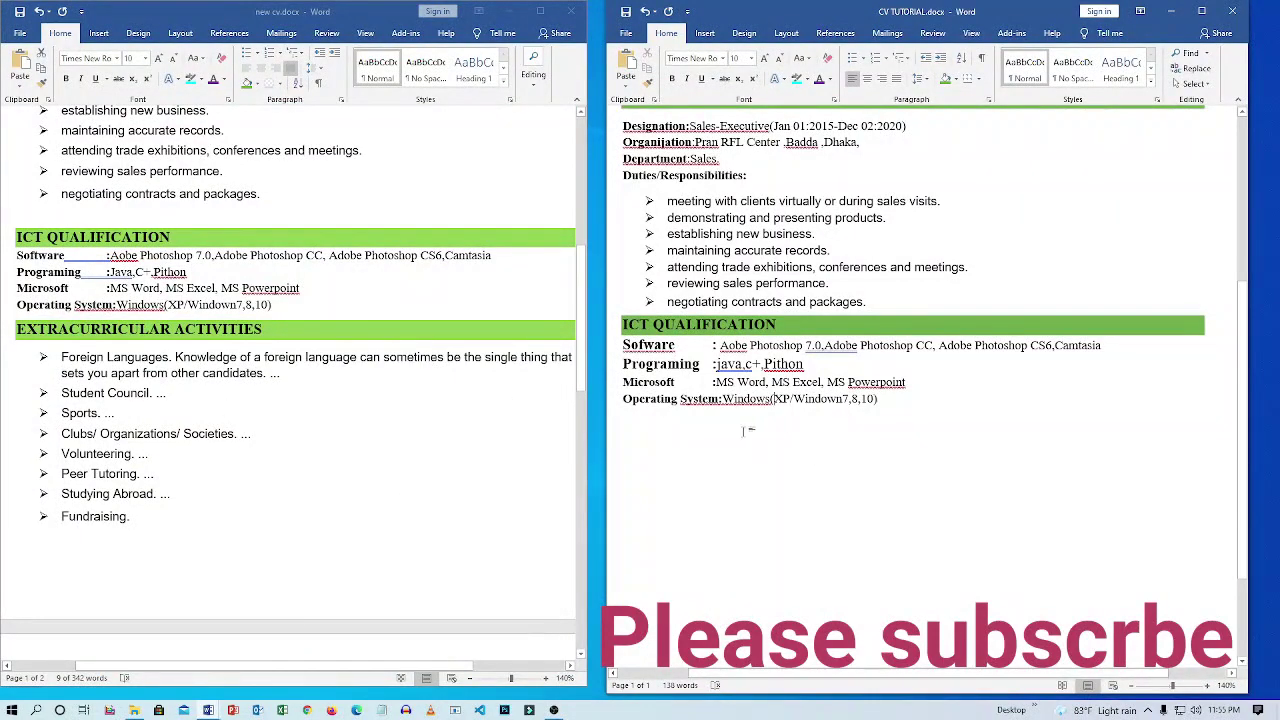
pyautogui.scroll(2, 745, 431)
pyautogui.scroll(3, 745, 431)
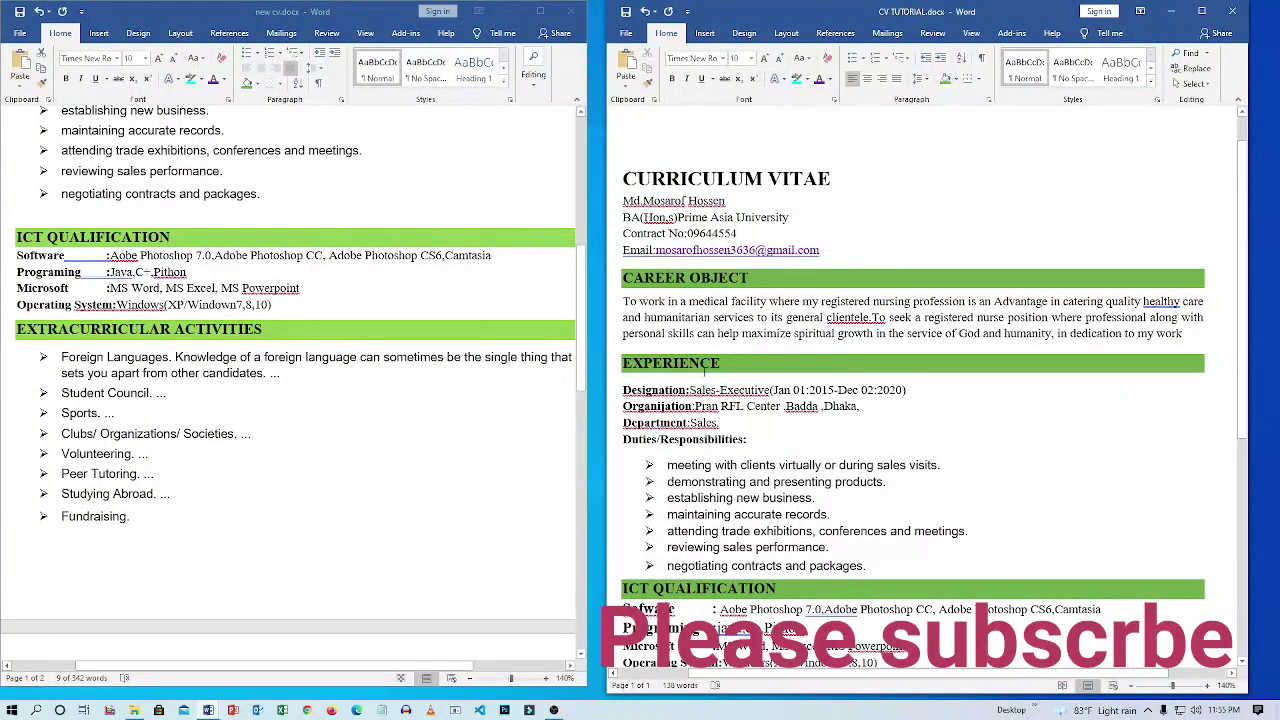
pyautogui.scroll(-3, 679, 574)
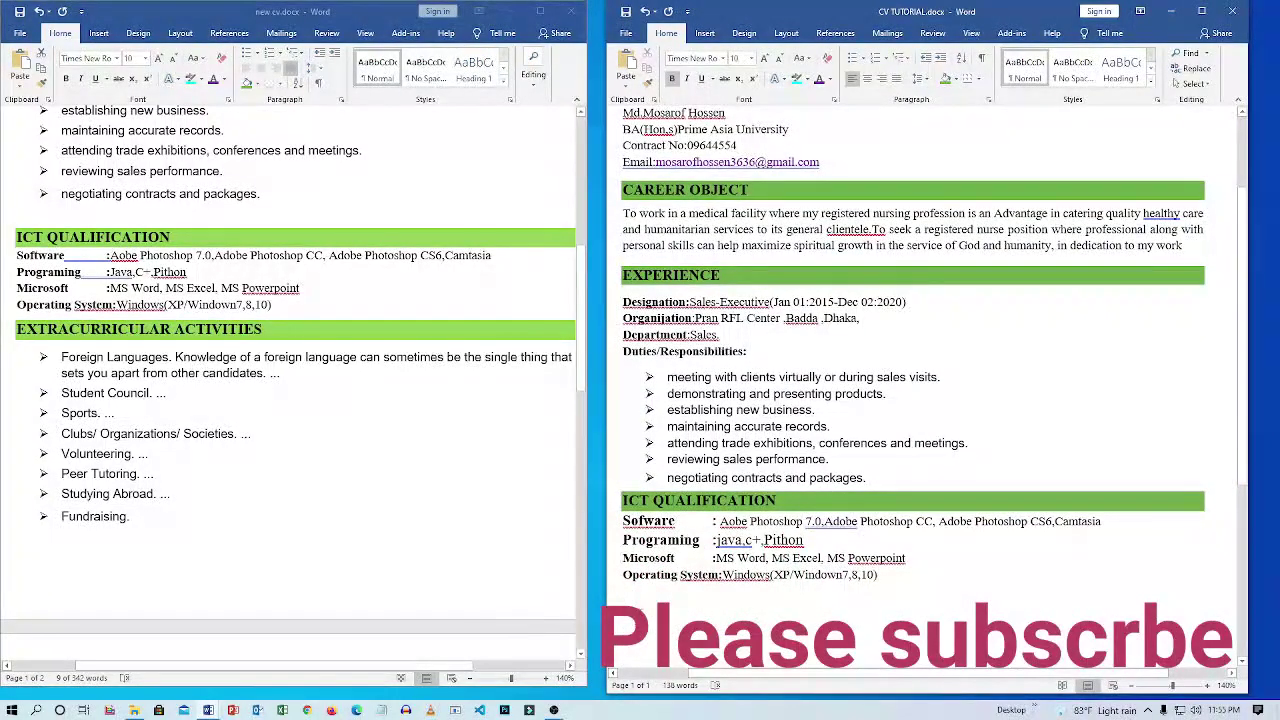
pyautogui.click(634, 608)
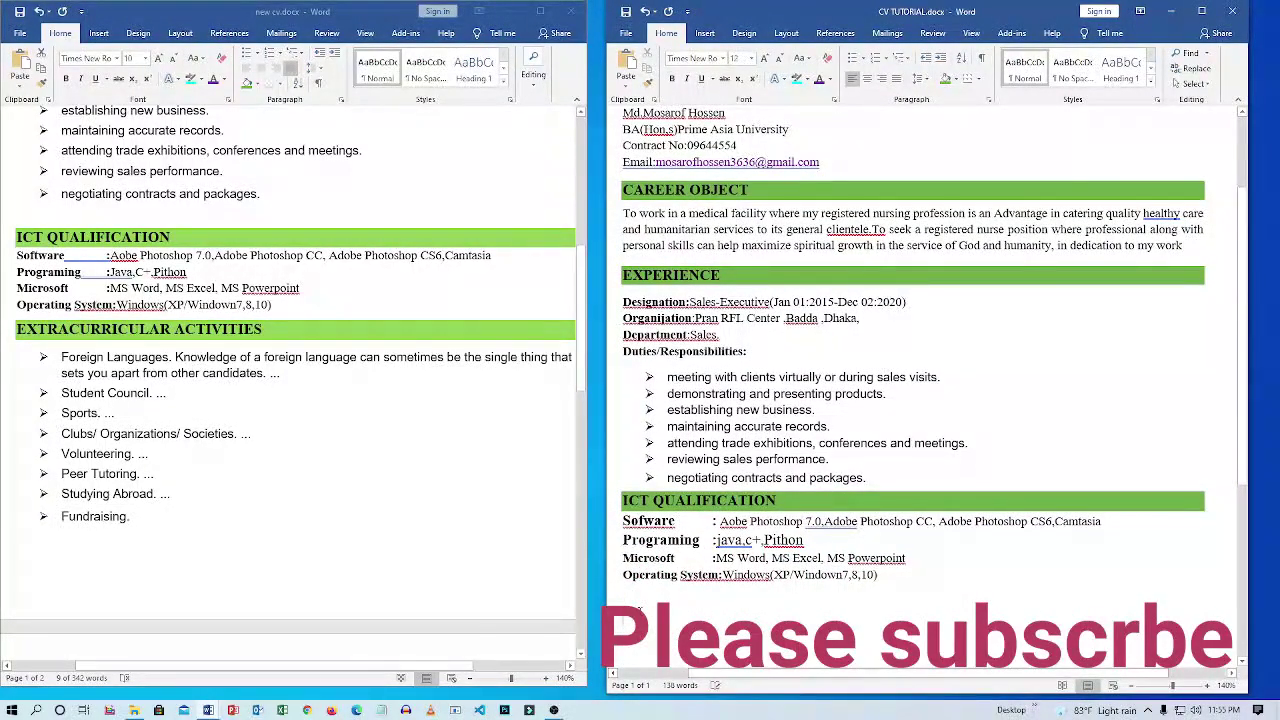
pyautogui.click(925, 598)
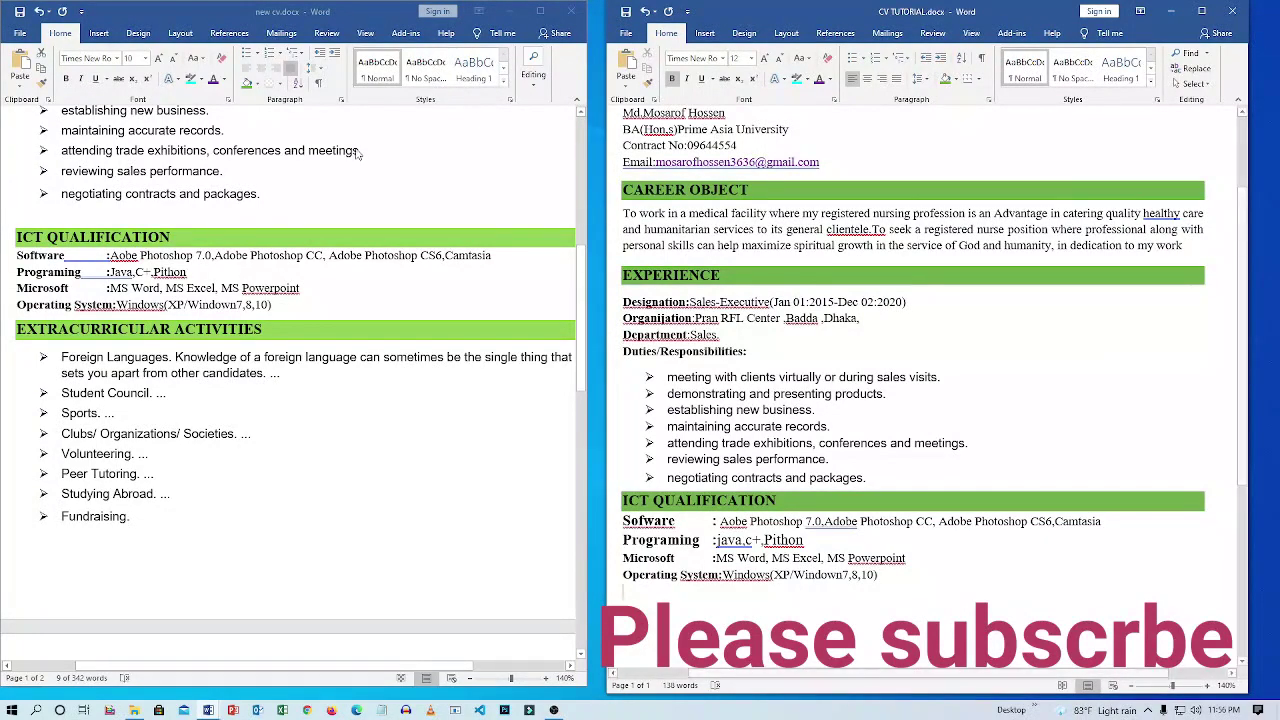
# Step: Paste the green EXTRACURRICULAR ACTIVITIES heading from the reference CV below the ICT section, with a blank line above
pyautogui.moveTo(276, 332); pyautogui.dragTo(18, 331)
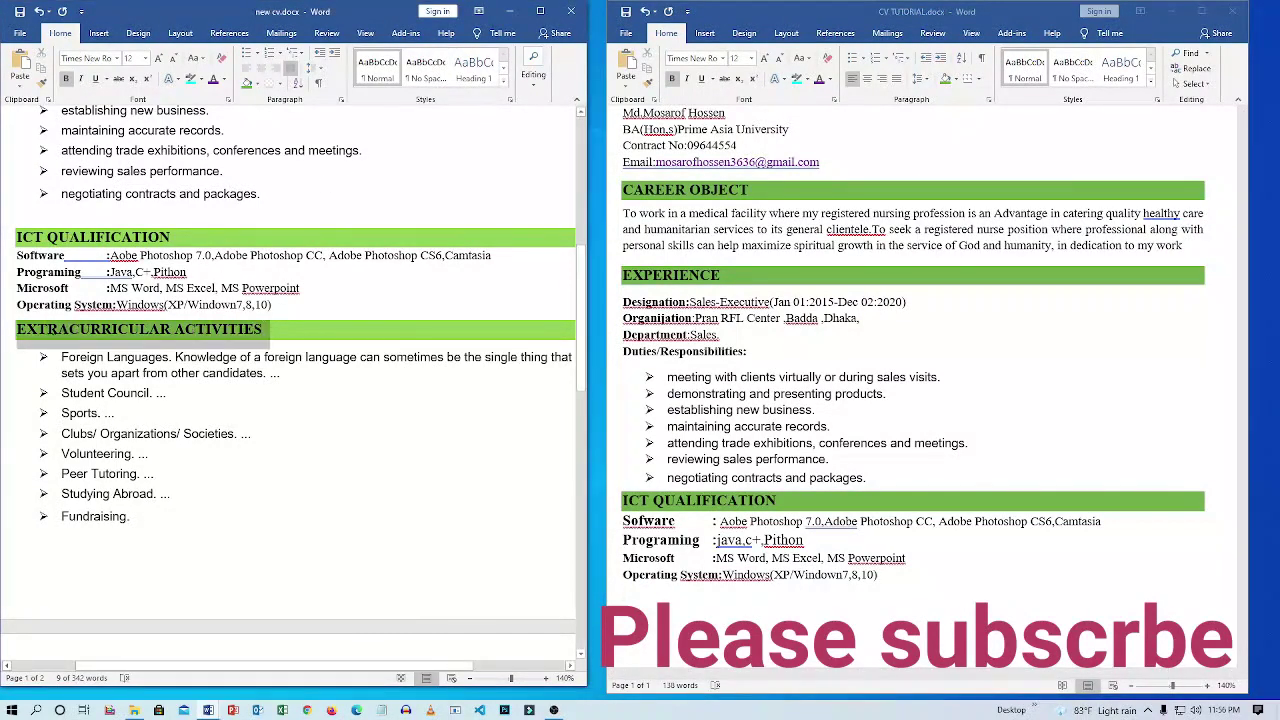
pyautogui.rightClick(24, 334)
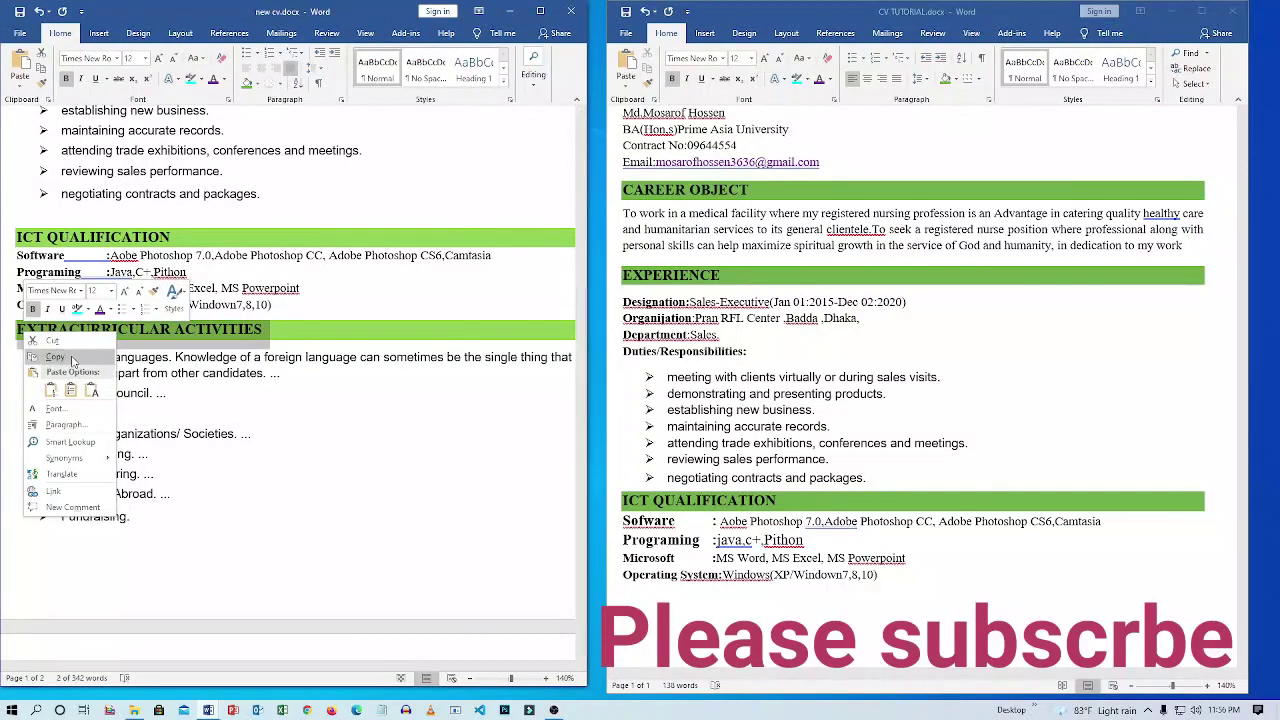
pyautogui.click(55, 357)
pyautogui.click(638, 597)
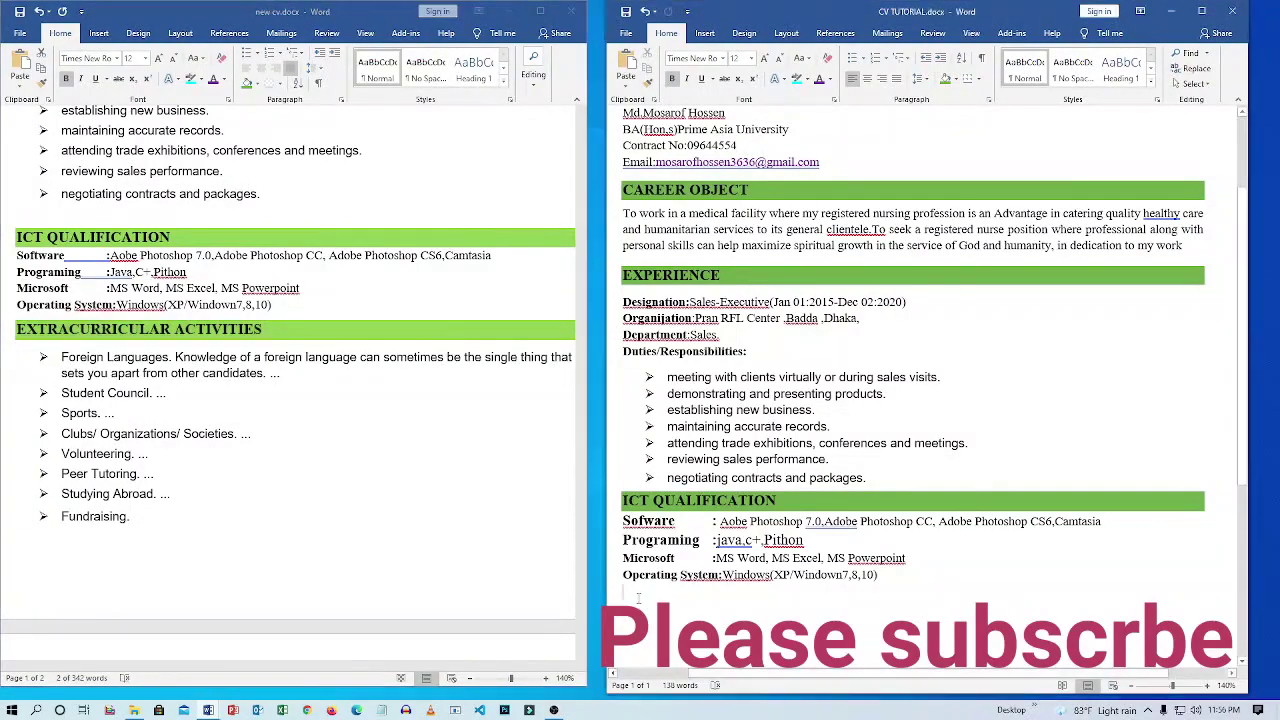
pyautogui.hotkey('ctrl', 'v')
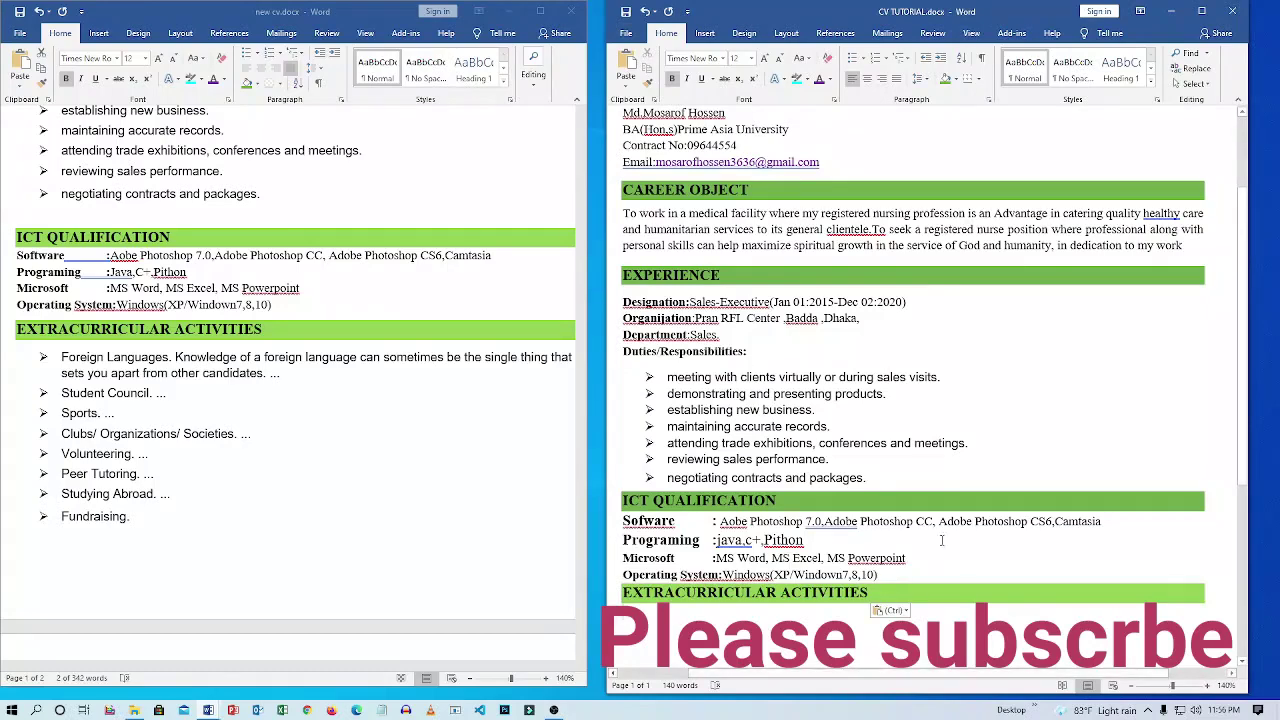
pyautogui.click(887, 571)
pyautogui.press('Return')
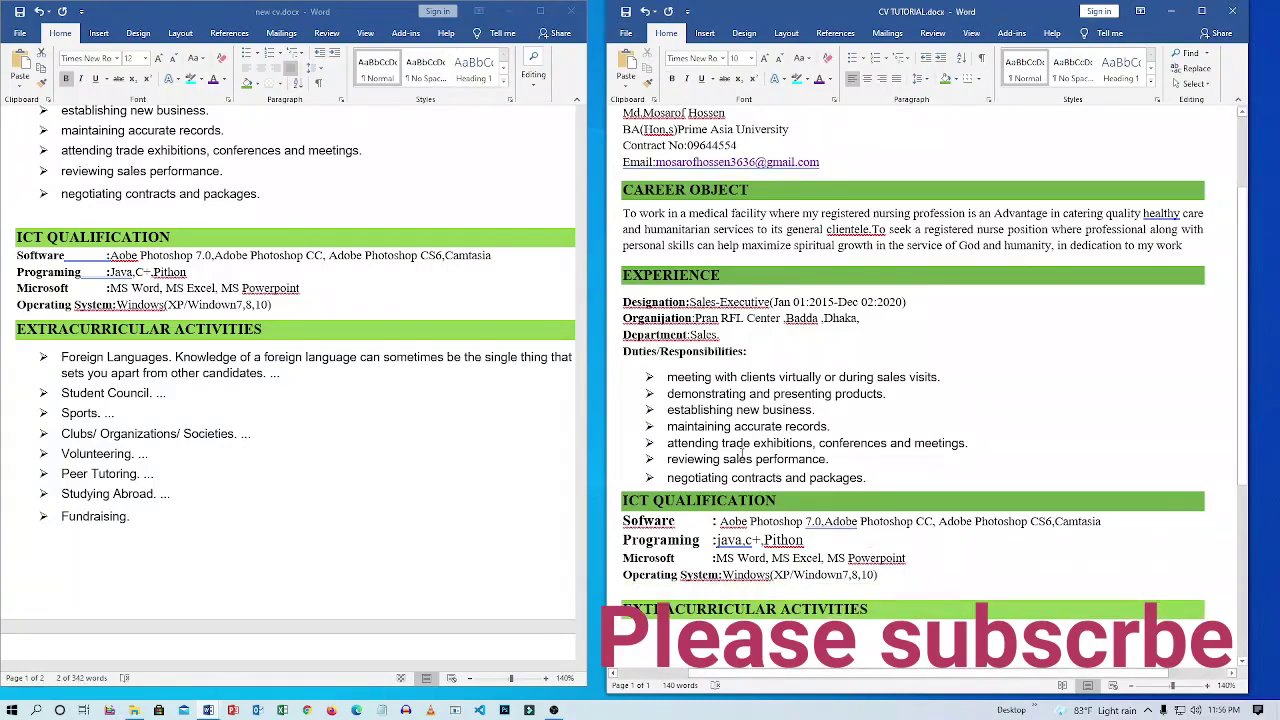
# Step: Shrink the blank spacer line above the heading to font size 5
pyautogui.scroll(-3, 741, 452)
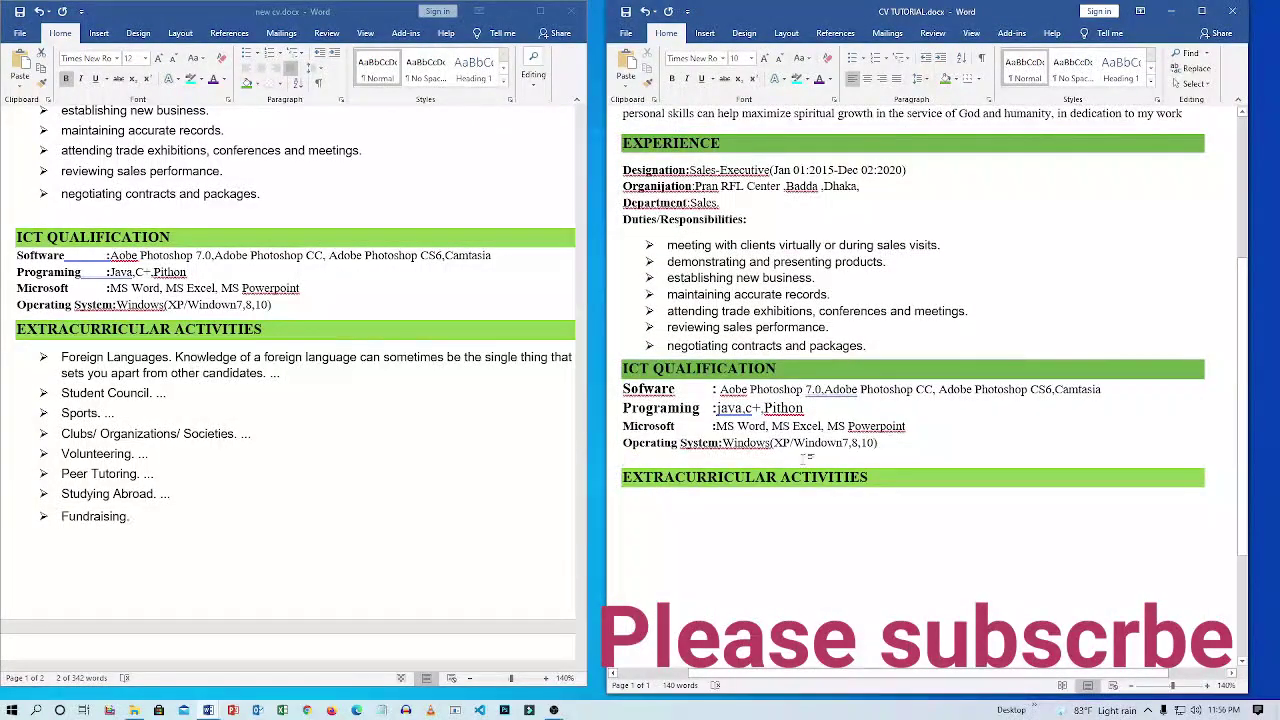
pyautogui.scroll(2, 806, 458)
pyautogui.click(779, 62)
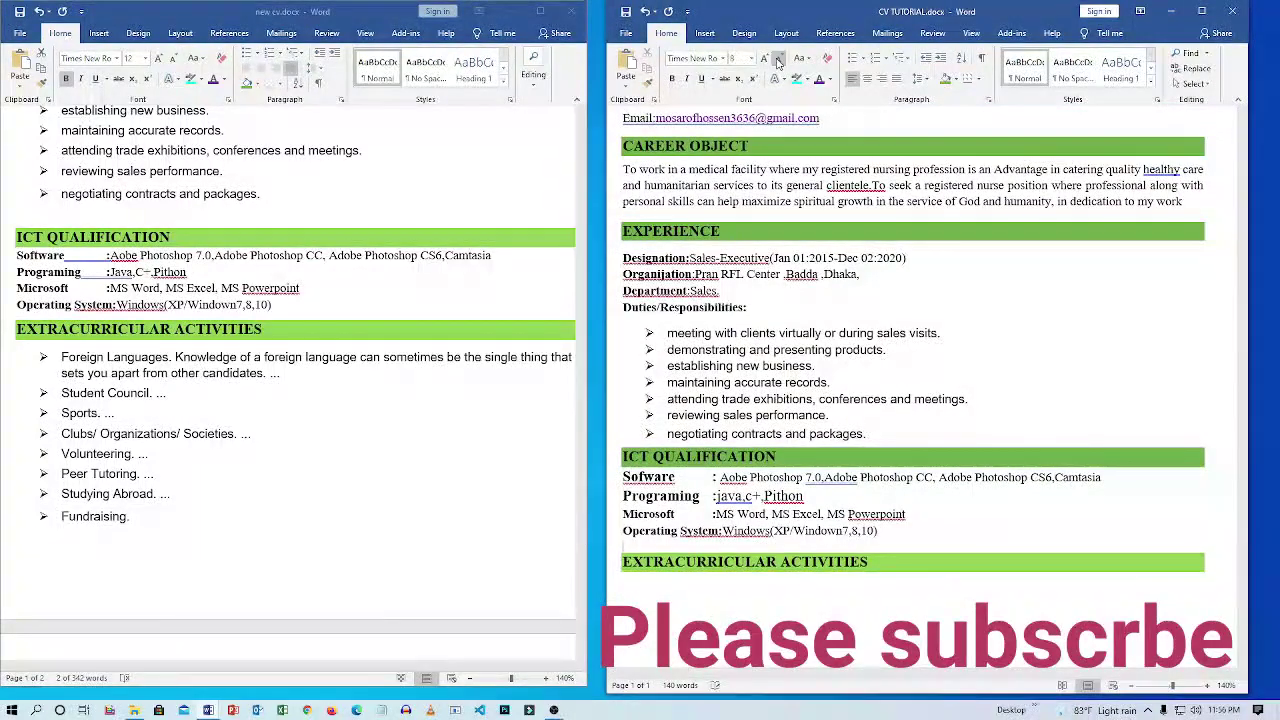
pyautogui.click(779, 62)
pyautogui.click(781, 62)
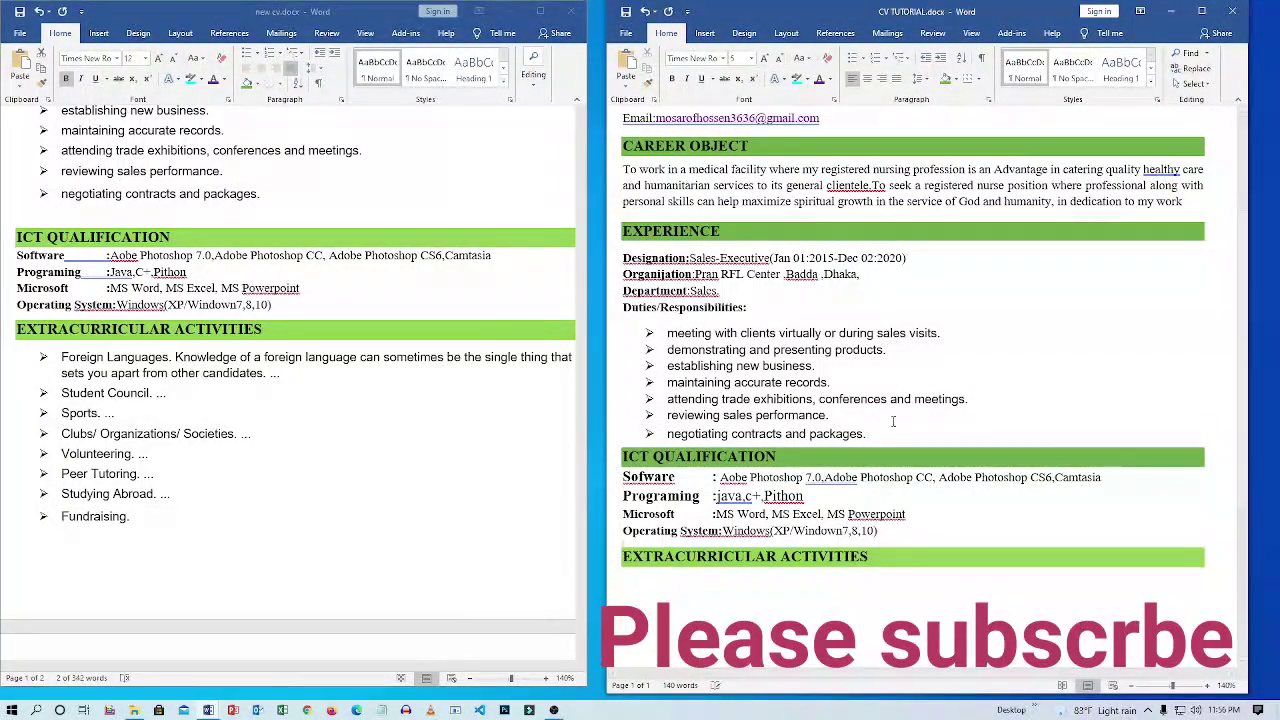
# Step: Type a non-bold Foreign Languages line under EXTRACURRICULAR ACTIVITIES
pyautogui.click(61, 362)
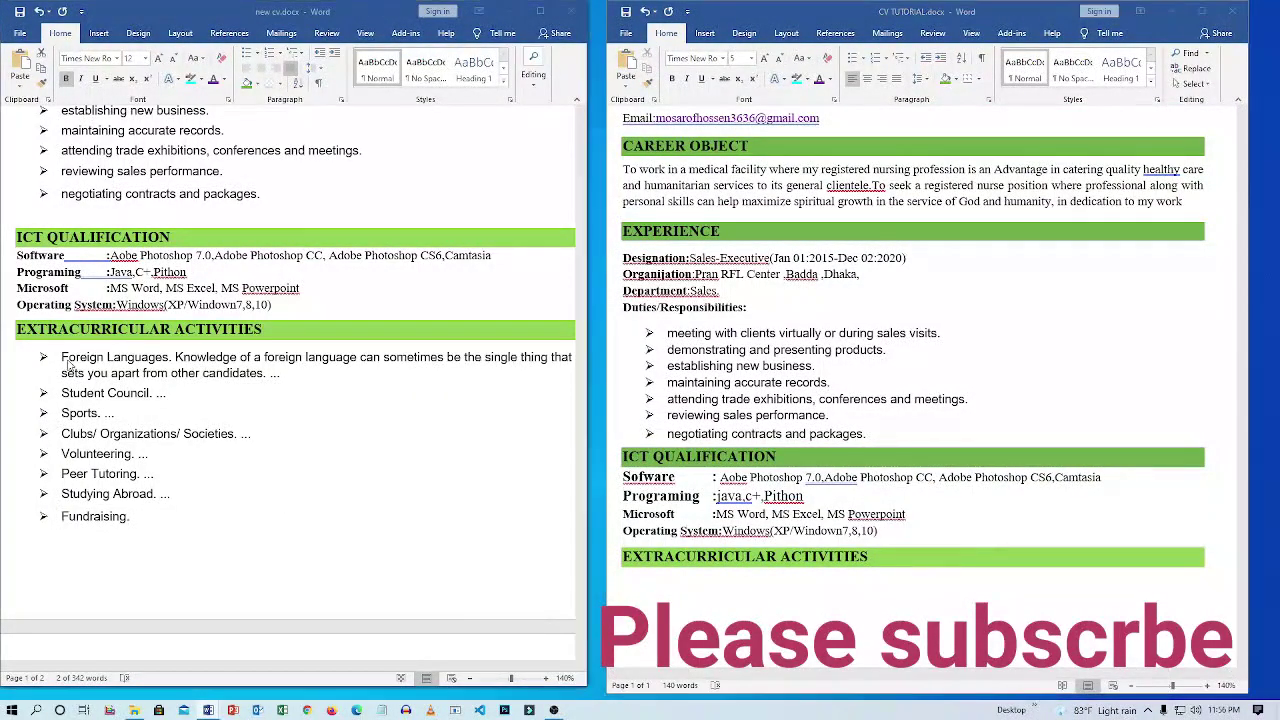
pyautogui.moveTo(61, 360); pyautogui.dragTo(130, 517)
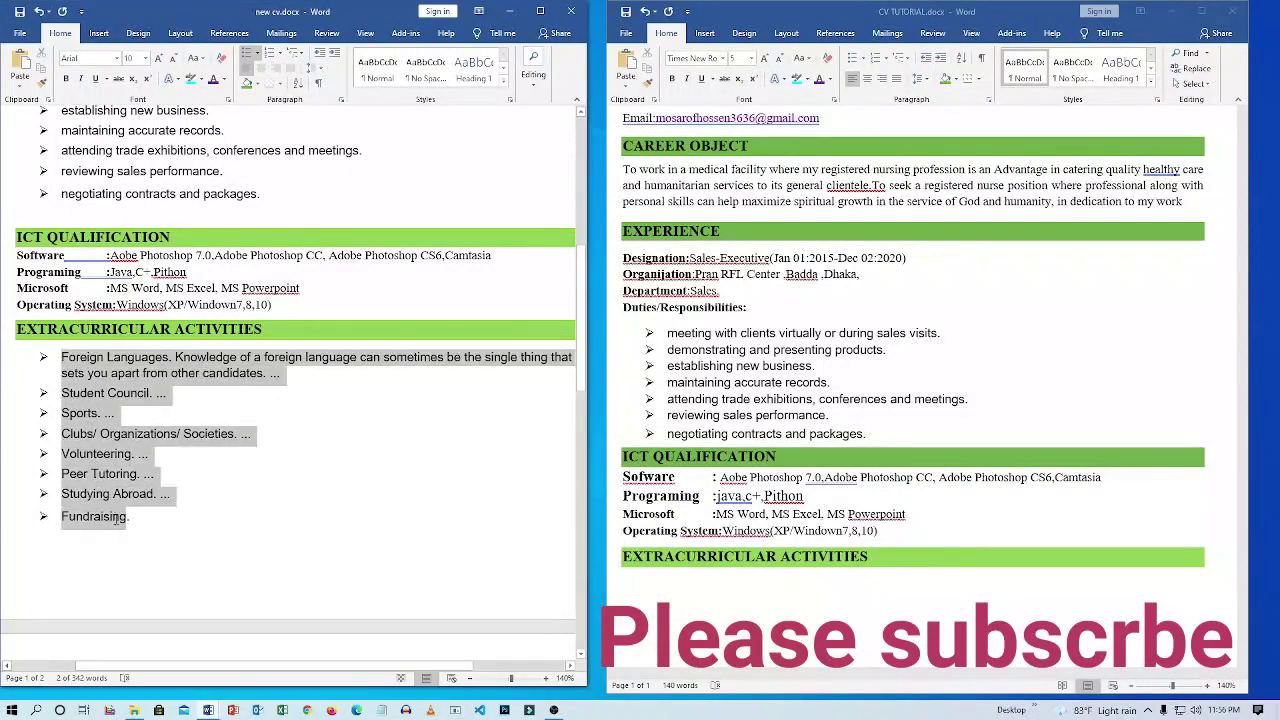
pyautogui.click(684, 576)
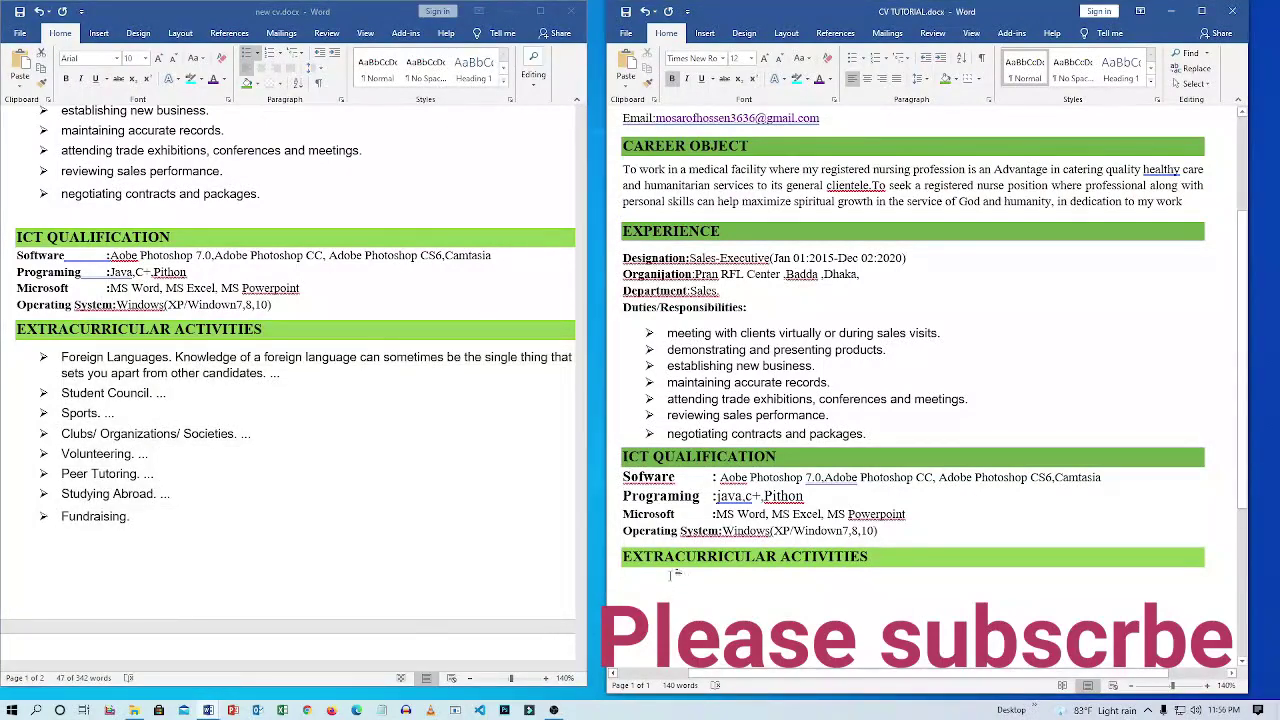
pyautogui.write('Foreign L')
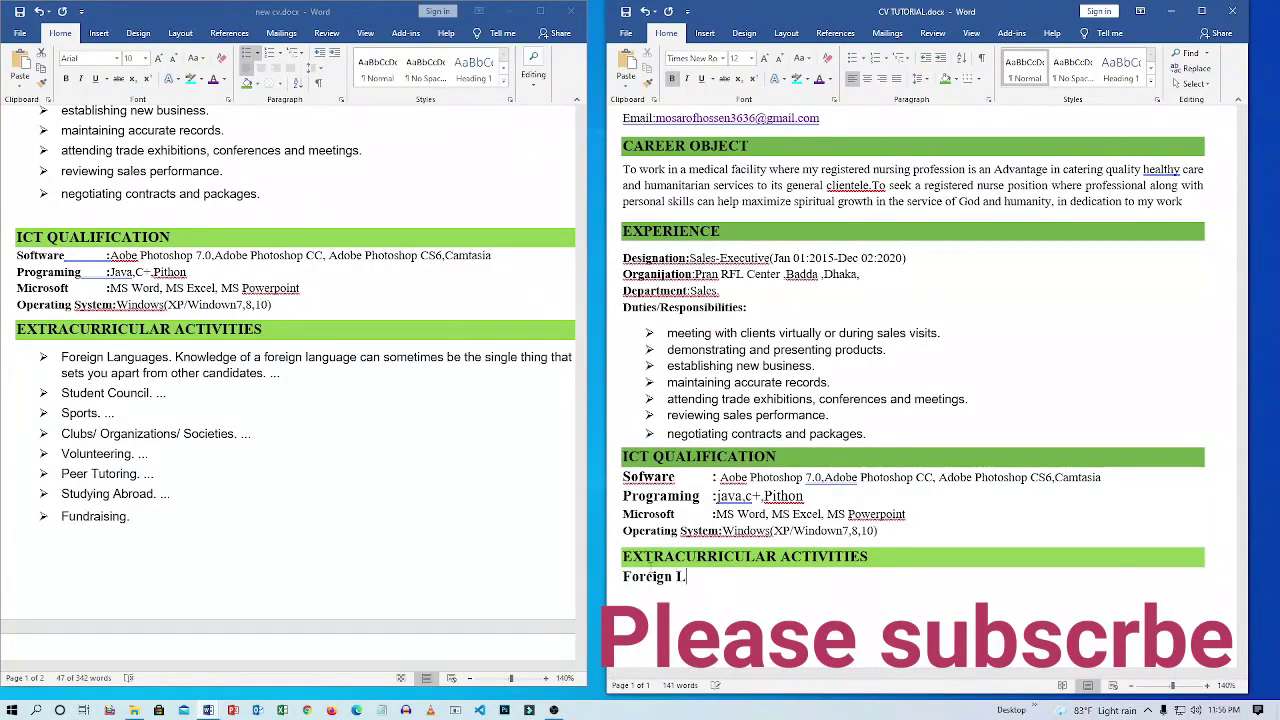
pyautogui.write('angua')
pyautogui.write('s,Knowledge')
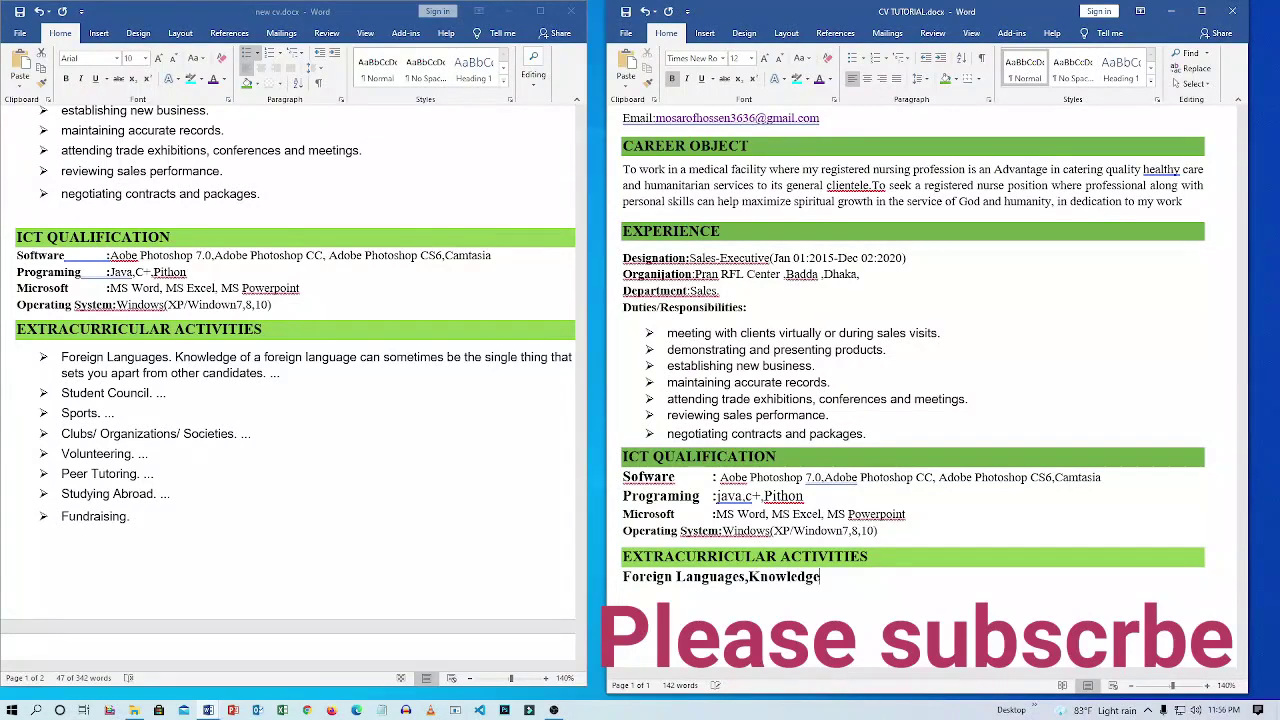
pyautogui.write(' fo')
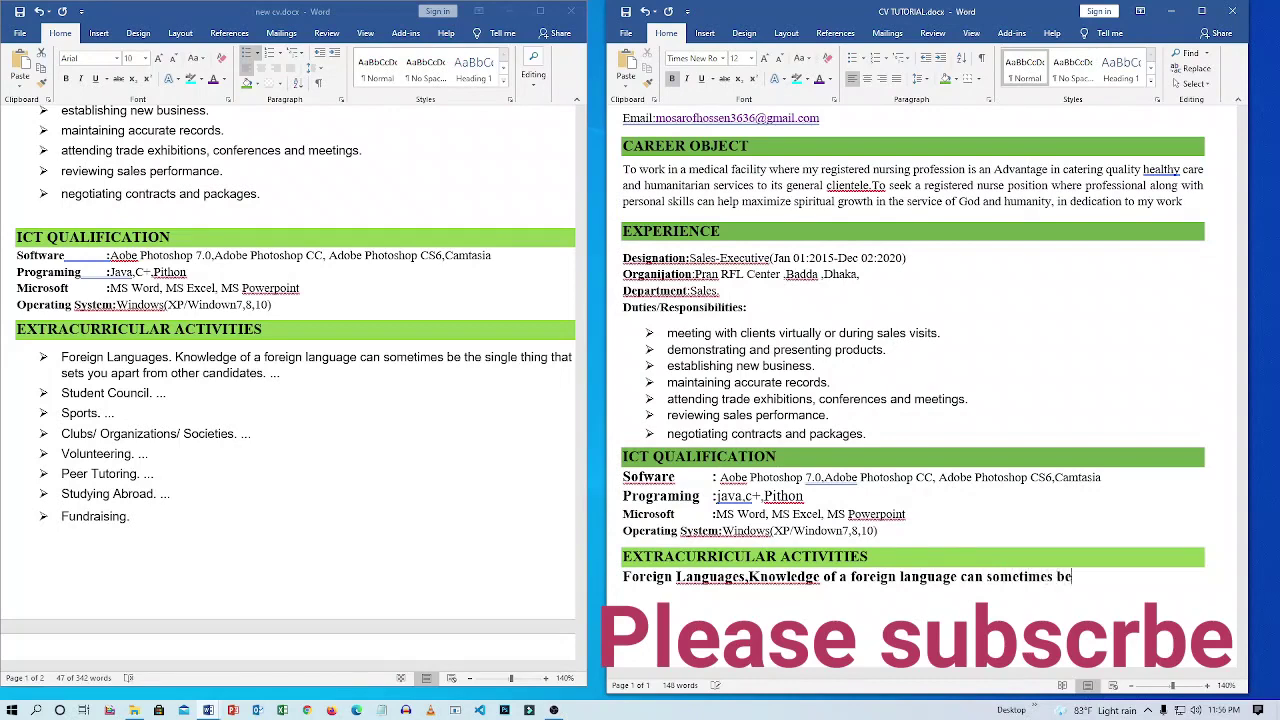
pyautogui.write('th')
pyautogui.press('BackSpace')
pyautogui.press('BackSpace')
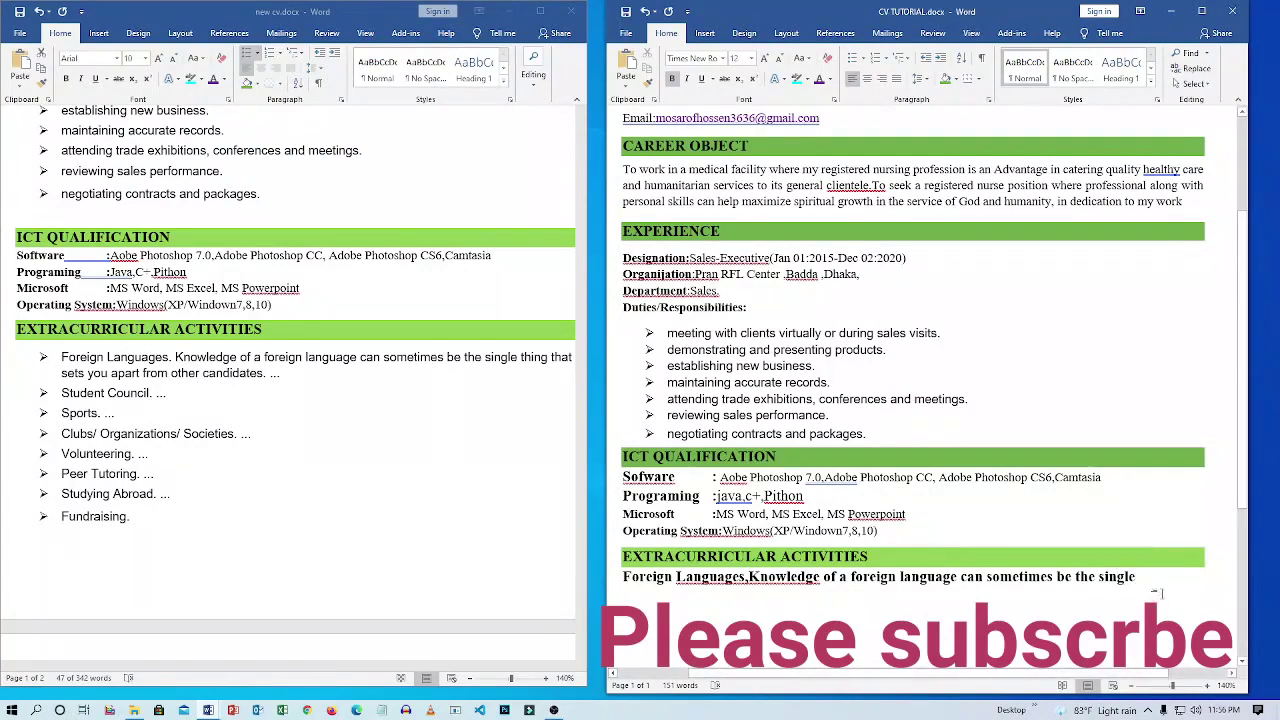
pyautogui.moveTo(1148, 584); pyautogui.dragTo(621, 580)
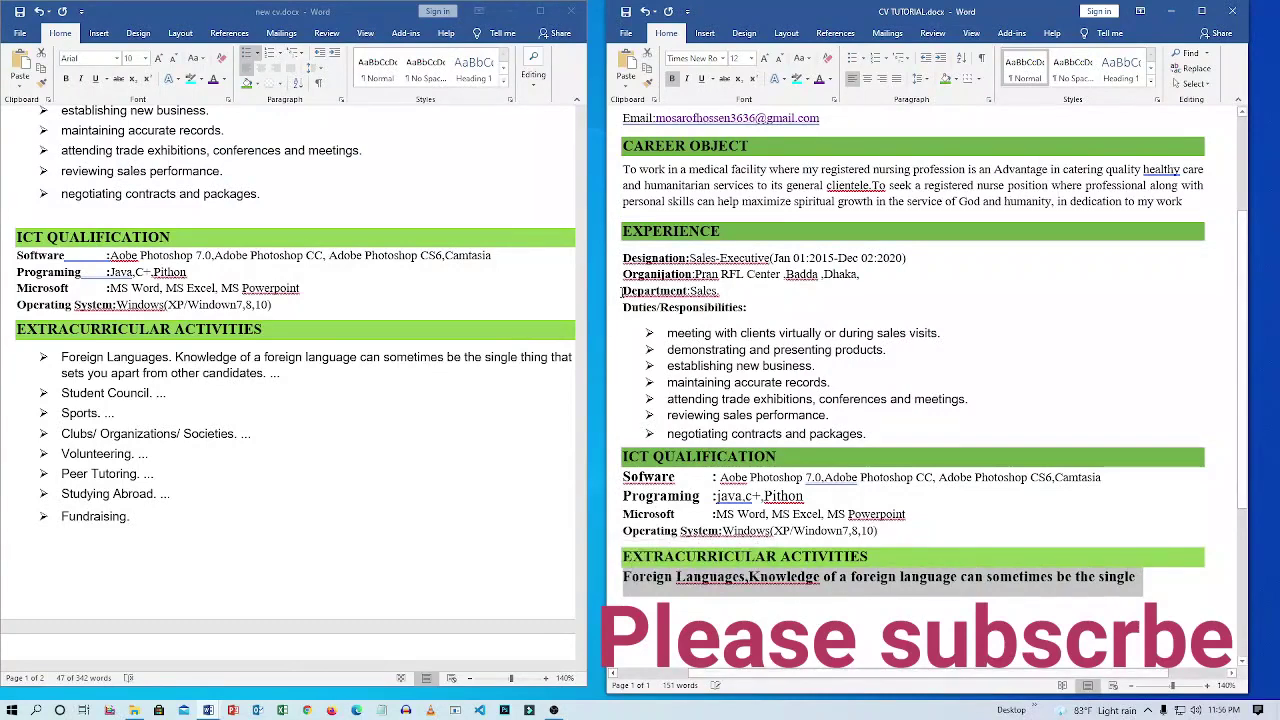
pyautogui.hotkey('ctrl', 'b')
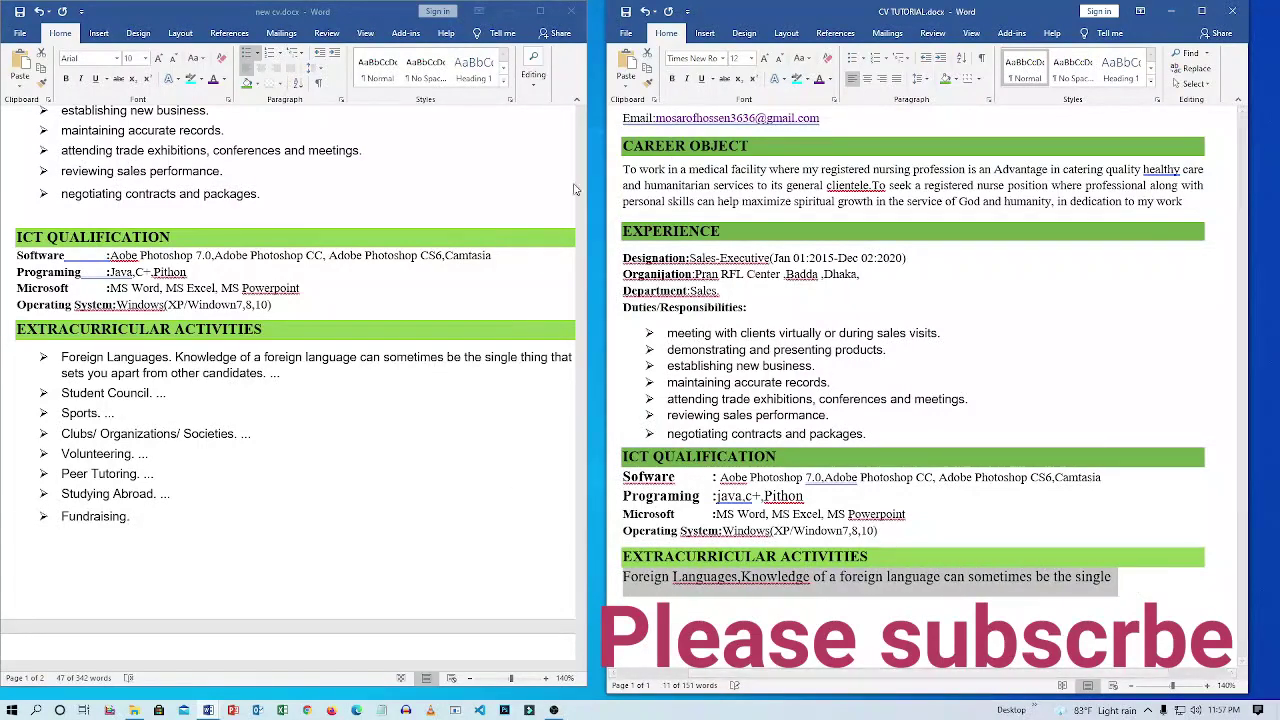
pyautogui.click(757, 577)
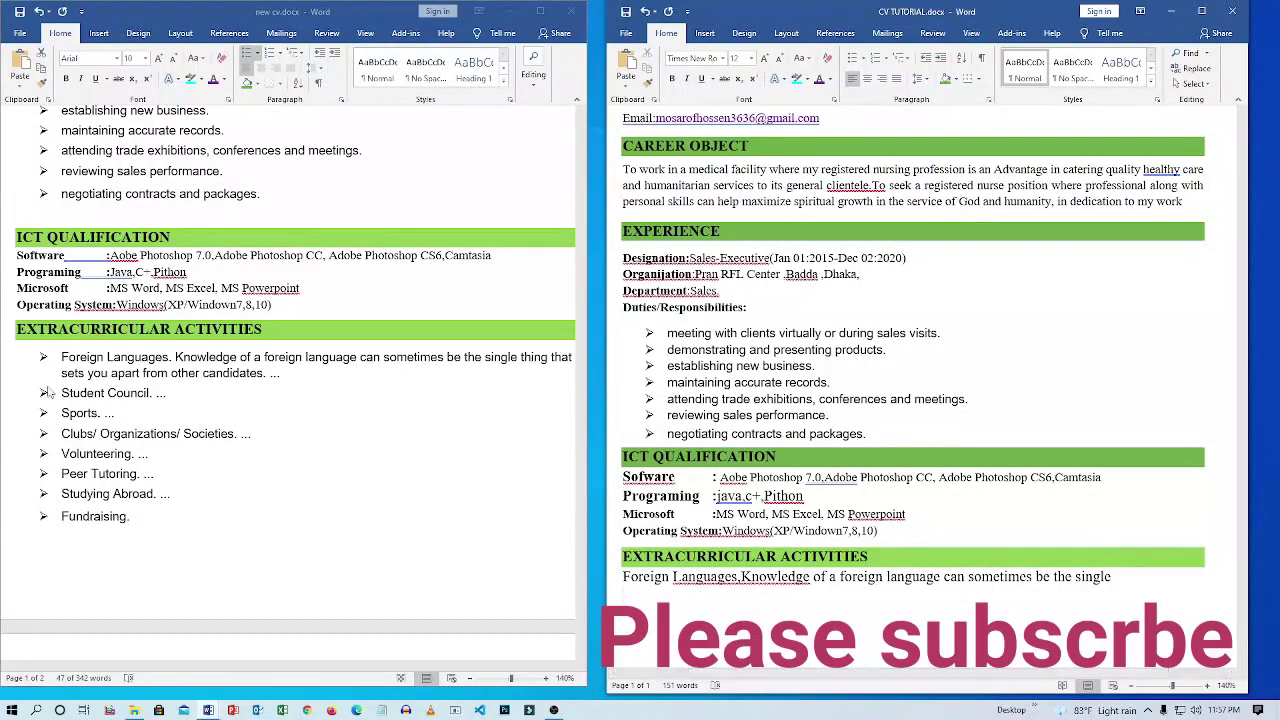
# Step: Copy the Foreign Languages-to-Fundraising list from the reference CV over the typed line
pyautogui.moveTo(62, 362); pyautogui.dragTo(130, 518)
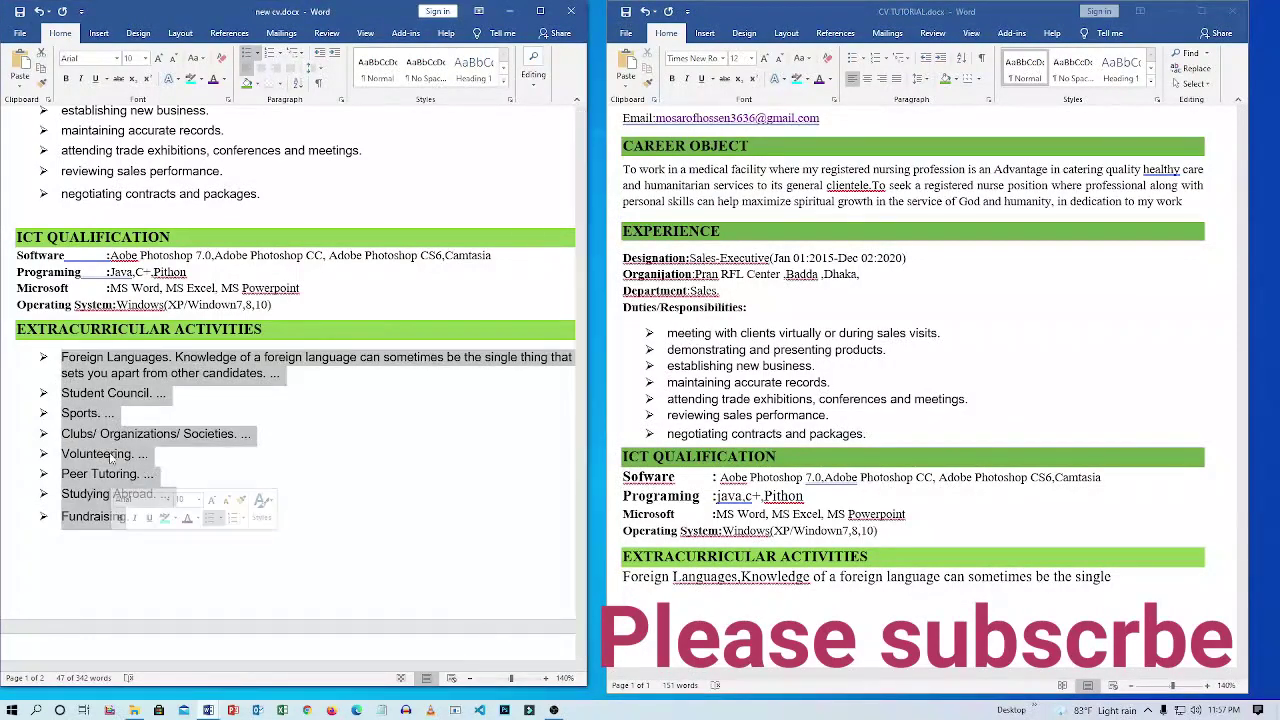
pyautogui.rightClick(105, 446)
pyautogui.click(133, 467)
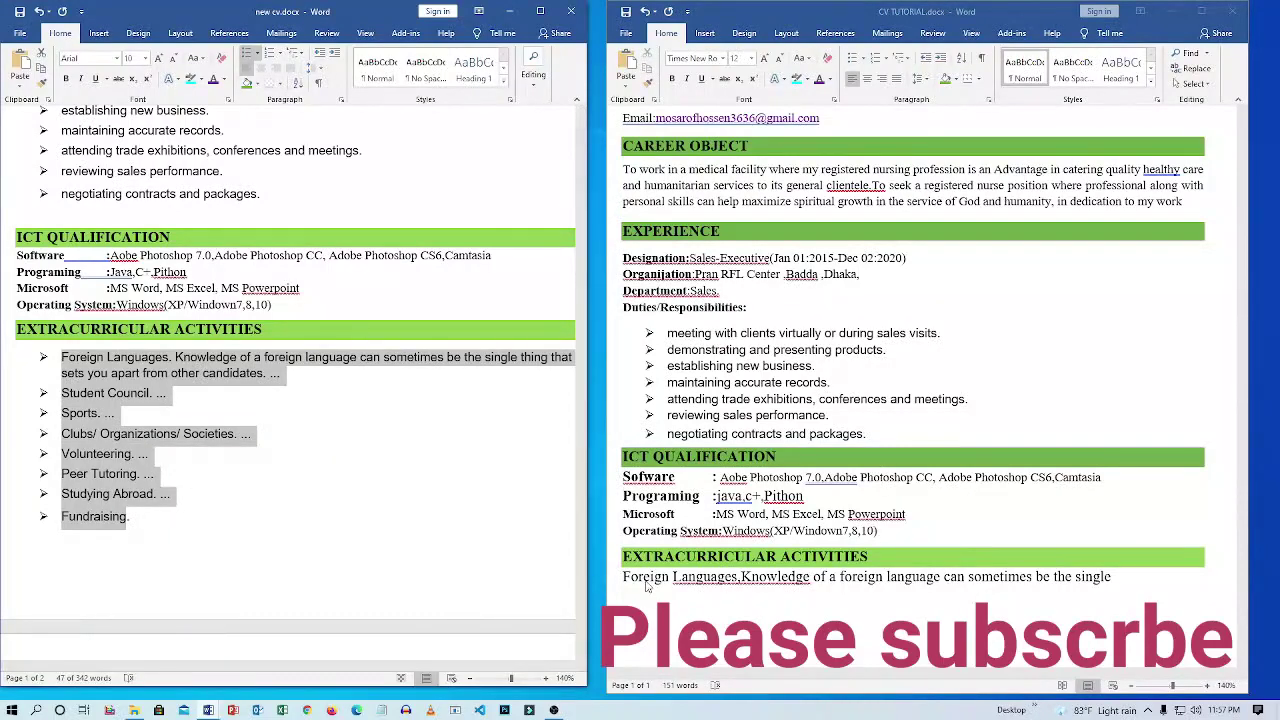
pyautogui.moveTo(625, 583); pyautogui.dragTo(1110, 590)
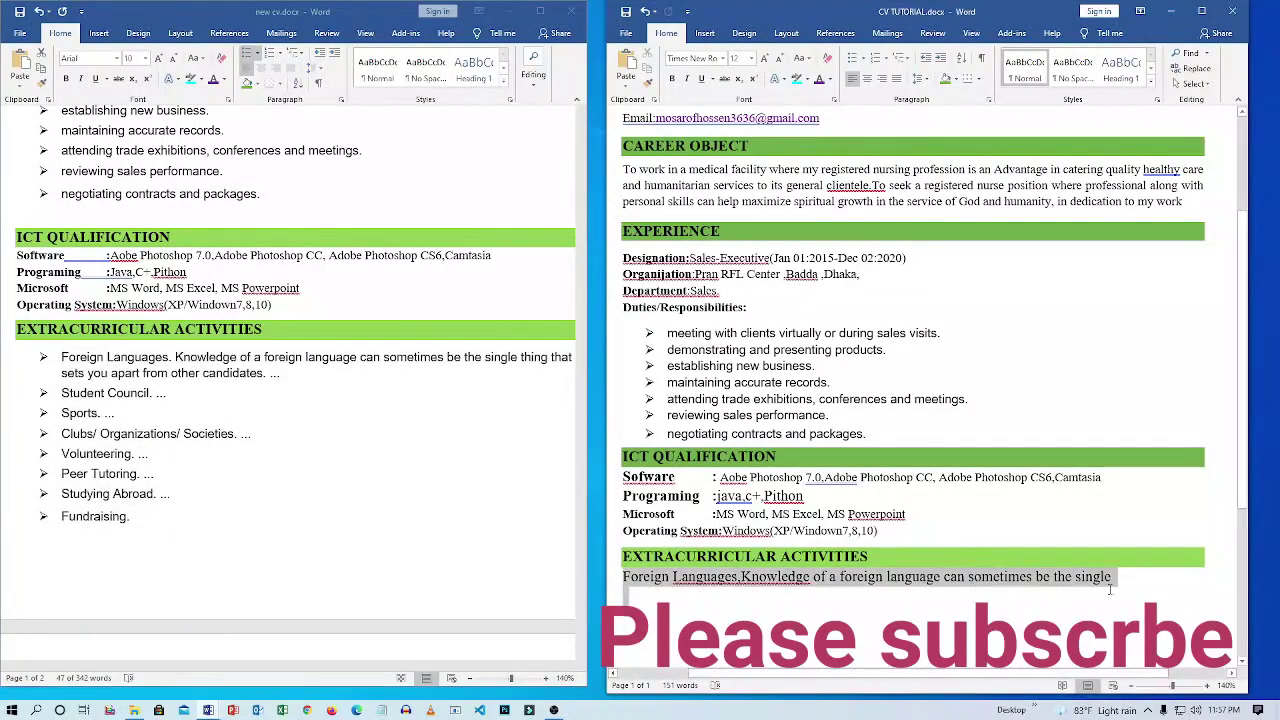
pyautogui.hotkey('ctrl', 'v')
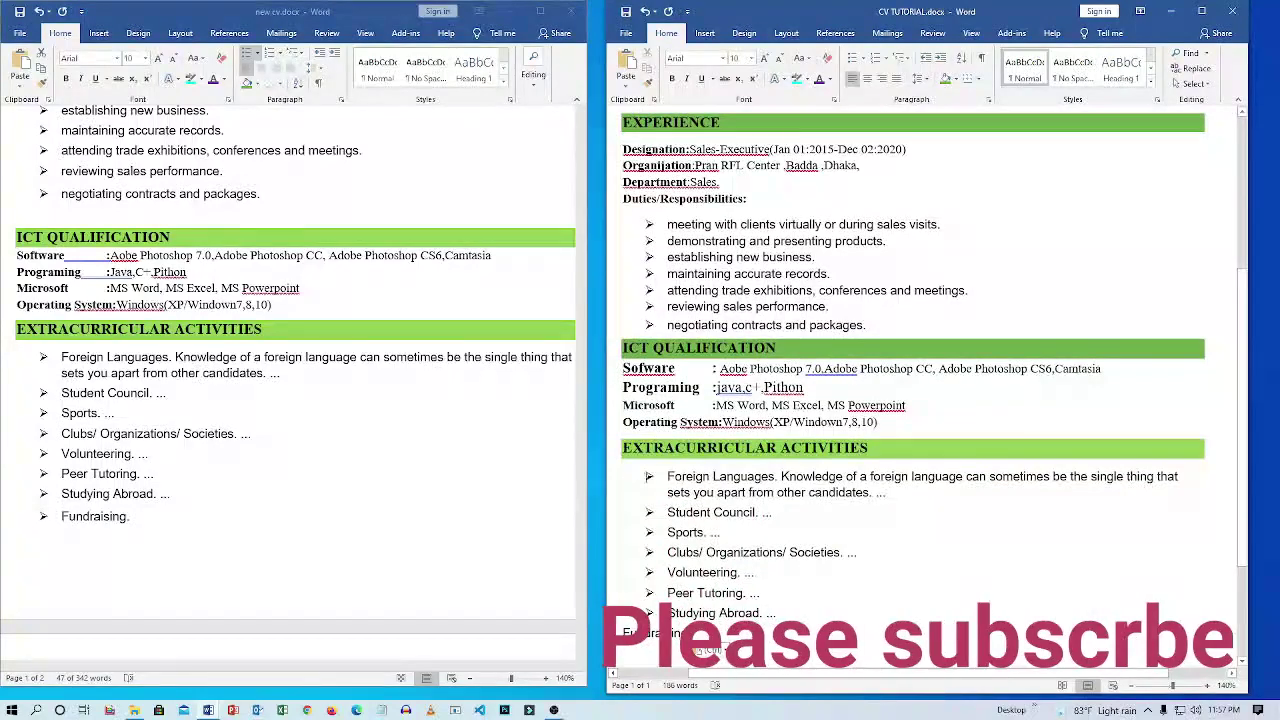
# Step: Reformat the pasted Extracurricular list with arrow bullets
pyautogui.moveTo(661, 478); pyautogui.dragTo(700, 640)
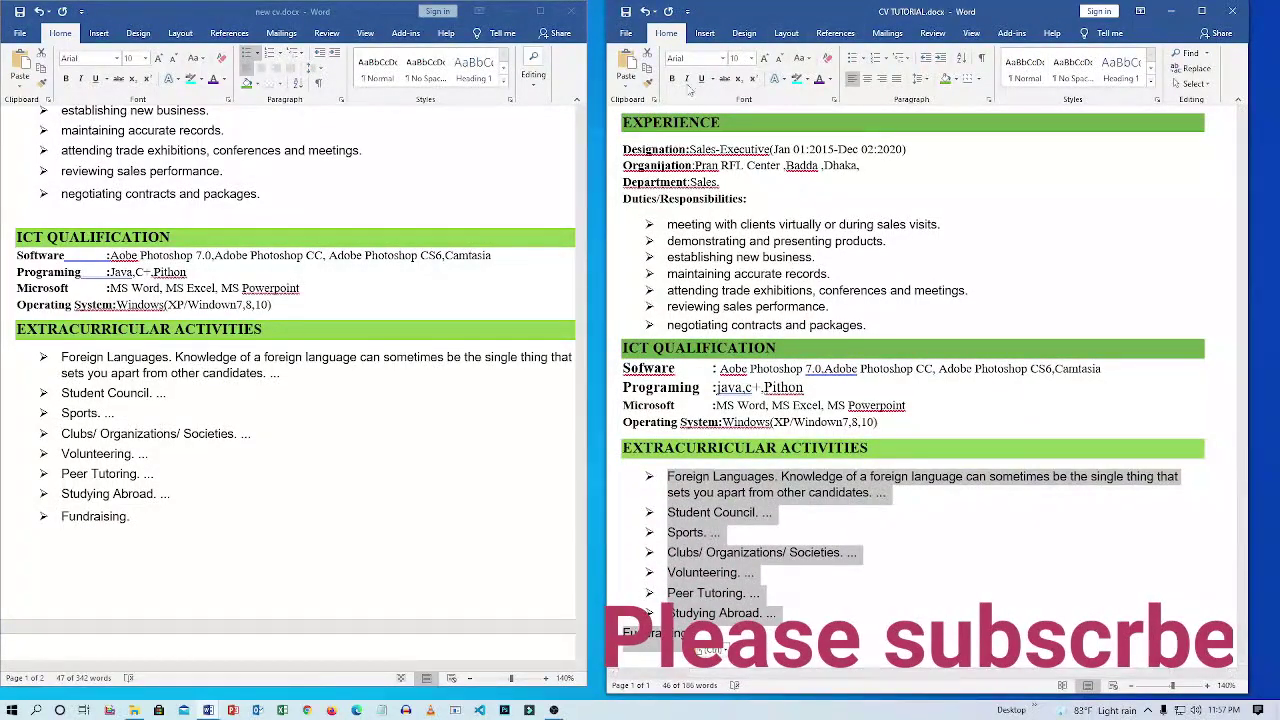
pyautogui.click(862, 57)
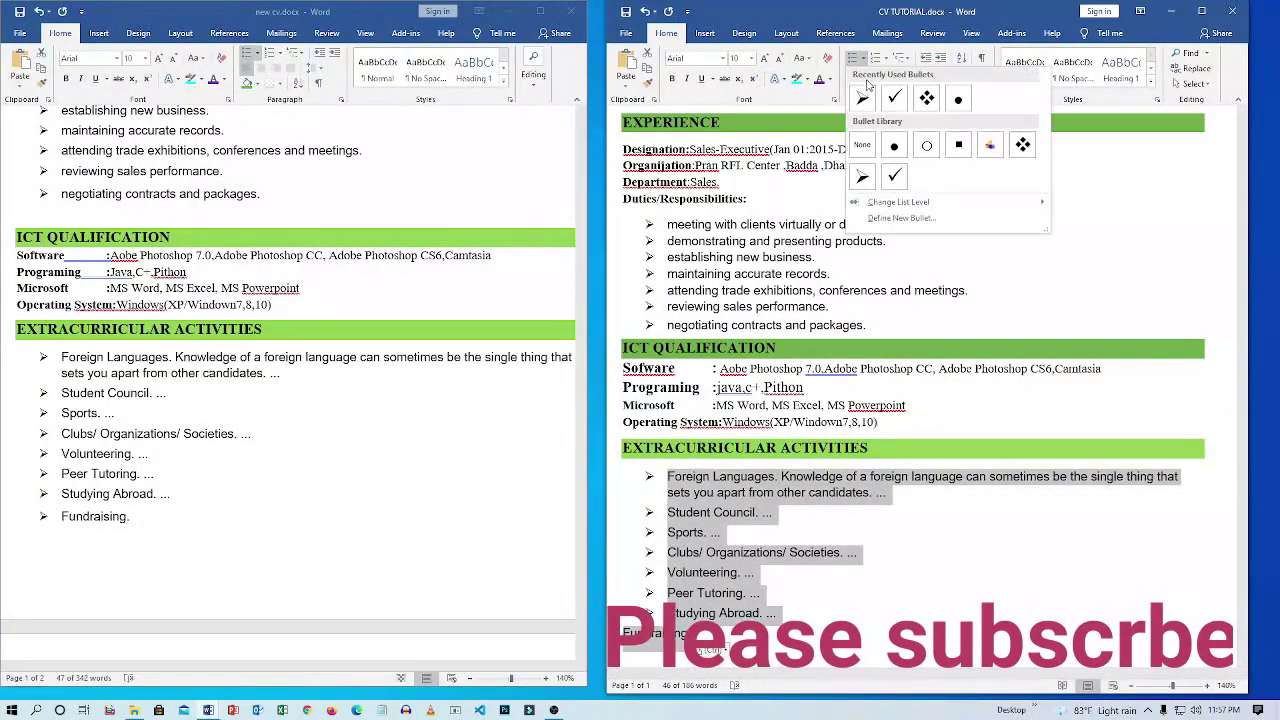
pyautogui.click(862, 145)
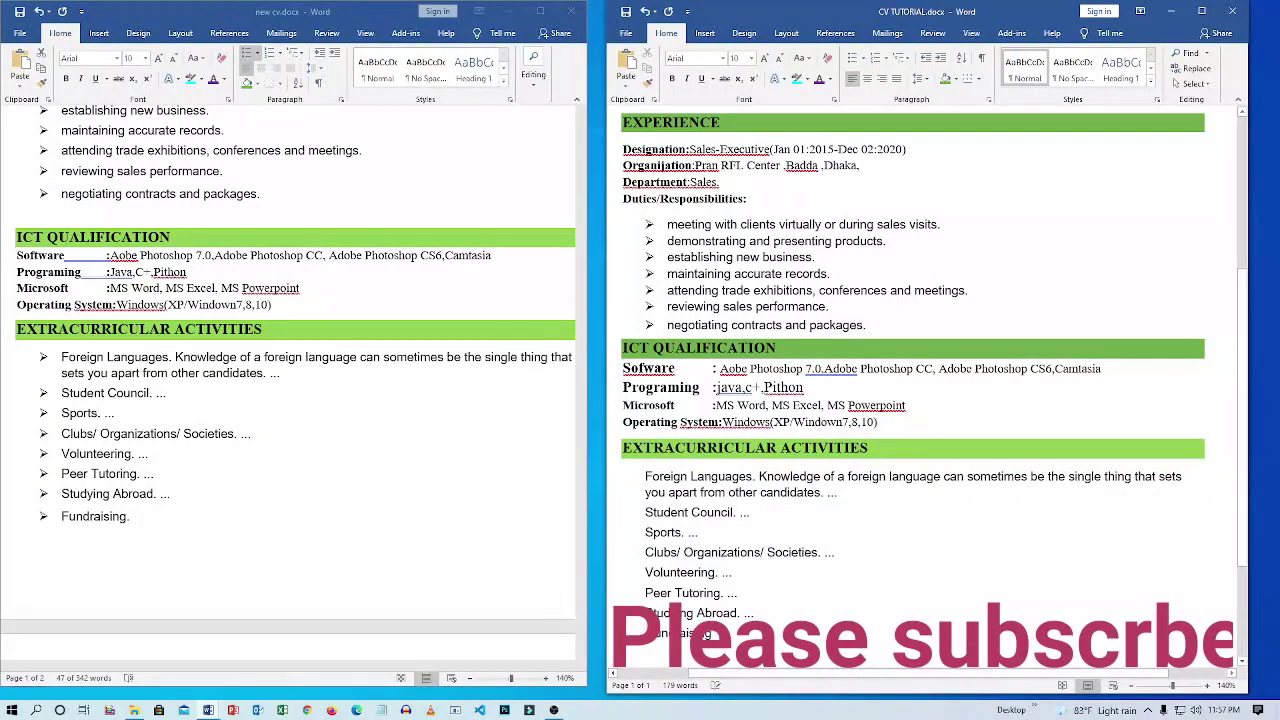
pyautogui.moveTo(644, 479); pyautogui.dragTo(715, 634)
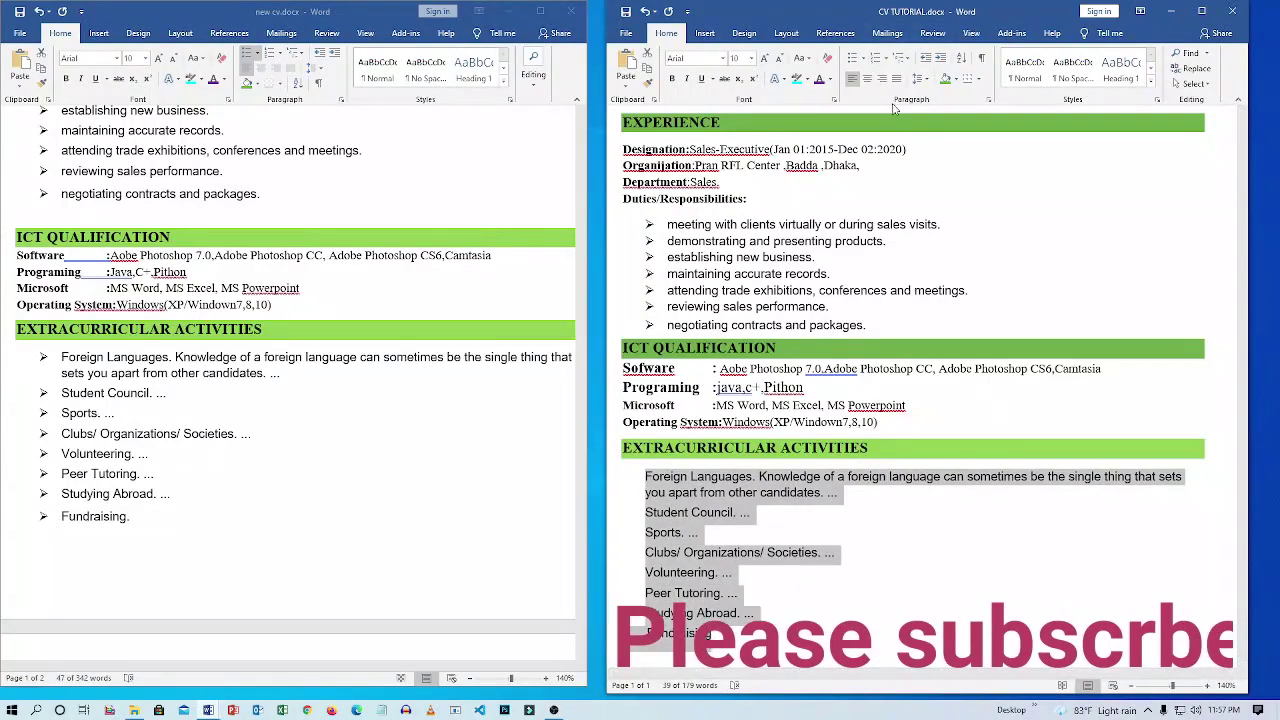
pyautogui.click(866, 60)
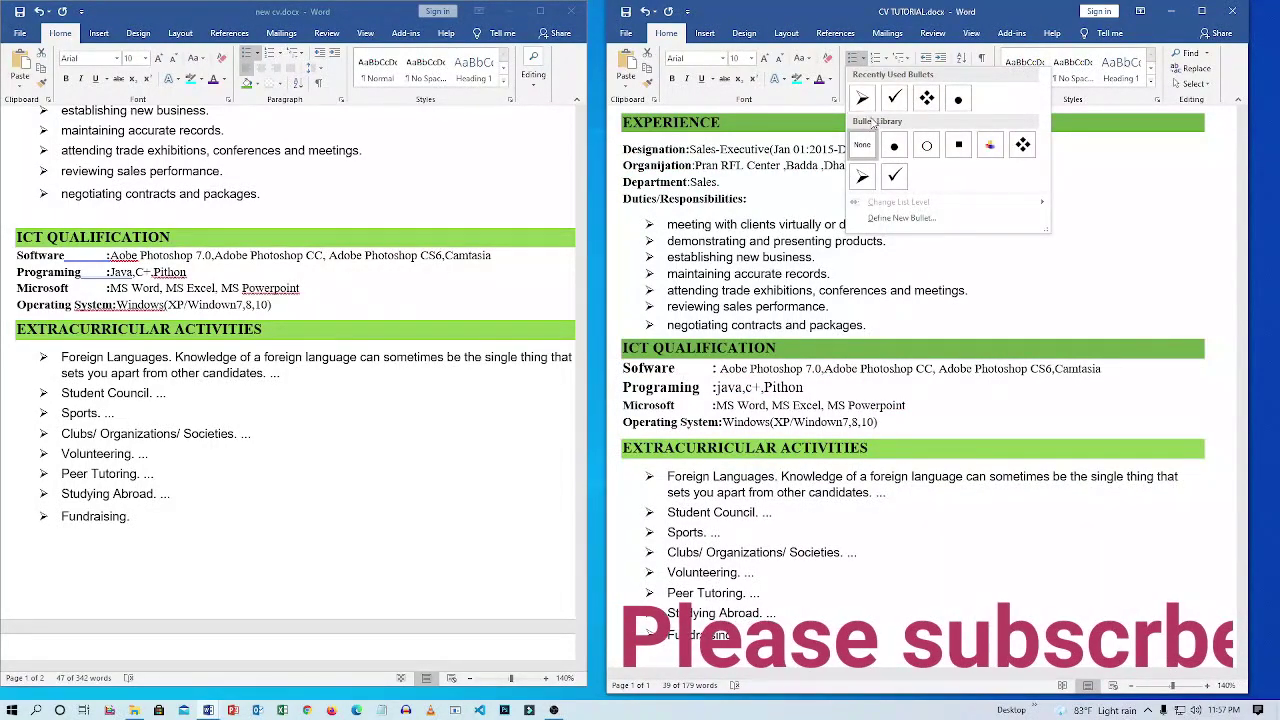
pyautogui.click(862, 98)
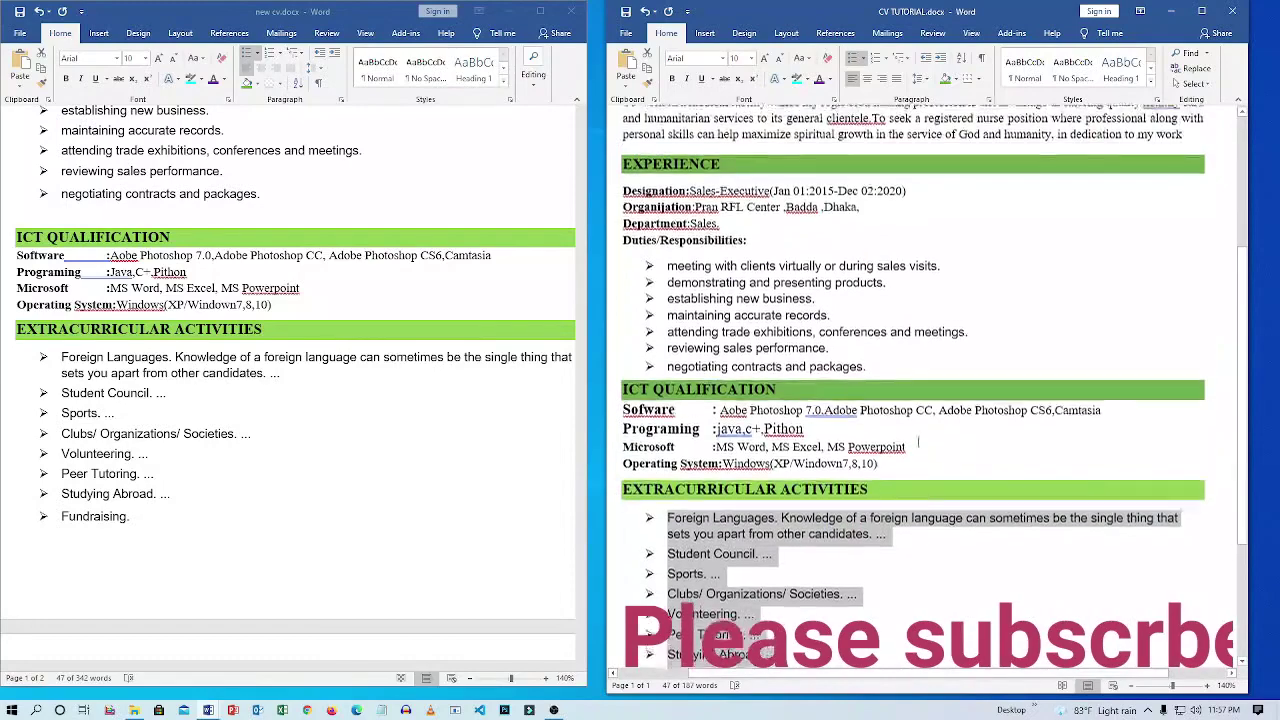
# Step: Look over the Extracurricular list down to Fundraising and maximize the CV TUTORIAL window
pyautogui.scroll(1, 913, 444)
pyautogui.click(905, 433)
pyautogui.scroll(-3, 845, 463)
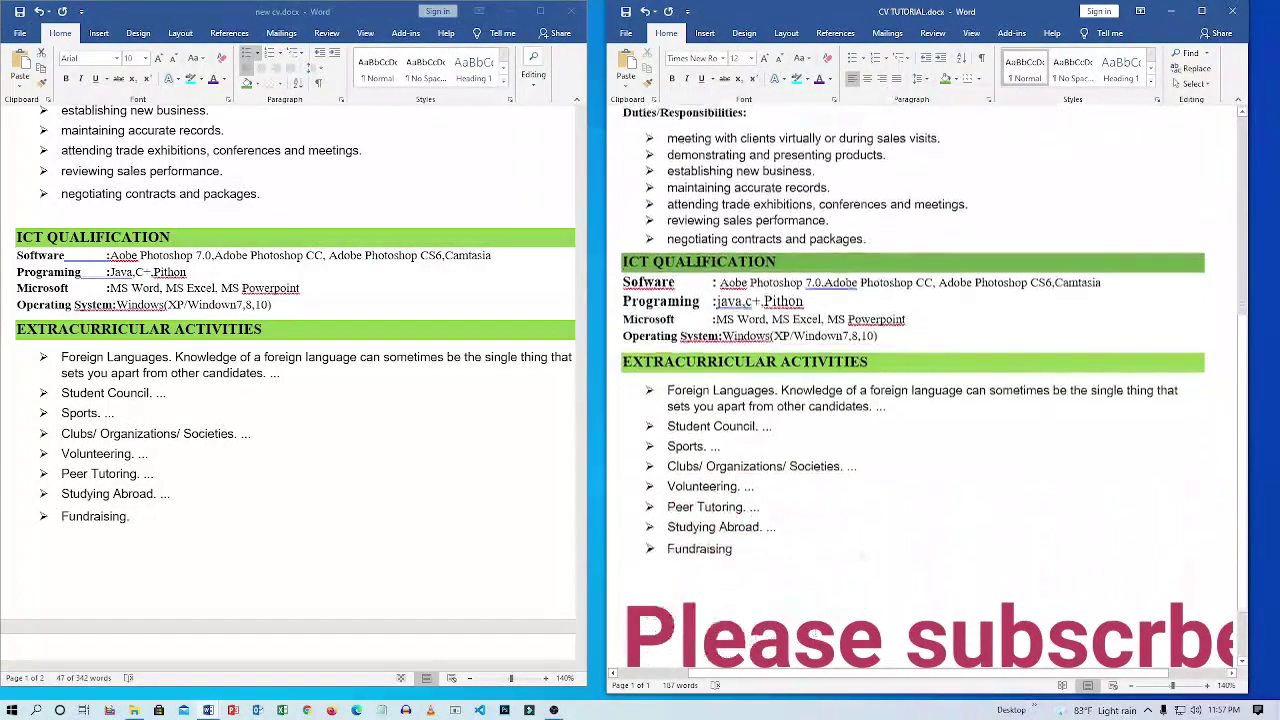
pyautogui.keyDown('ctrl'); pyautogui.scroll(2, 845, 463); pyautogui.keyUp('ctrl')
pyautogui.keyDown('ctrl'); pyautogui.scroll(1, 845, 463); pyautogui.keyUp('ctrl')
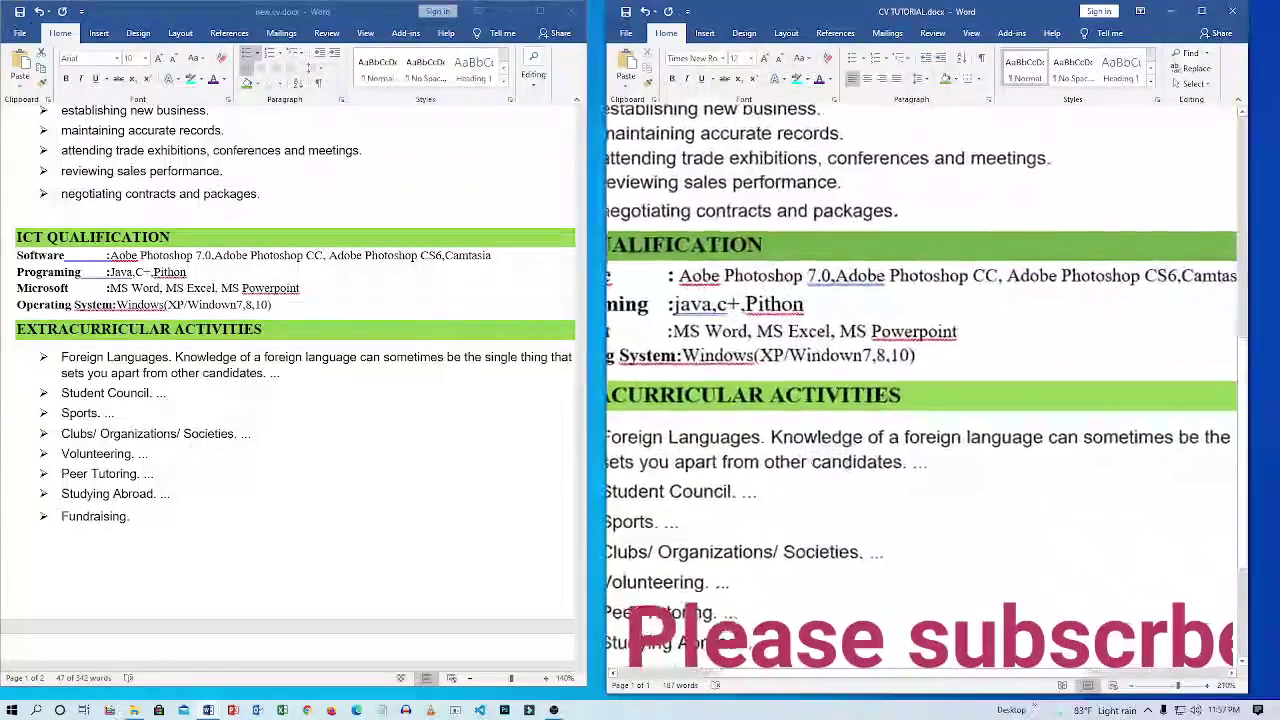
pyautogui.scroll(-1, 843, 480)
pyautogui.scroll(-2, 843, 480)
pyautogui.hscroll(5, 1087, 683)
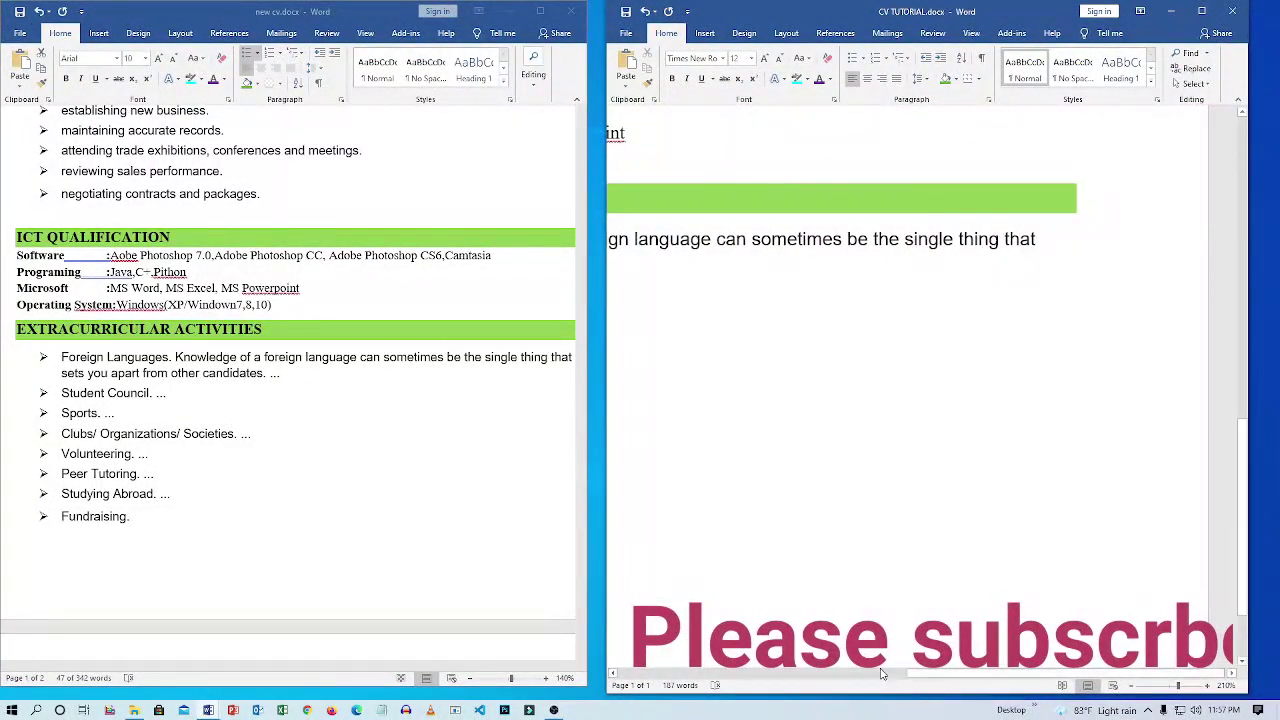
pyautogui.moveTo(910, 673)
pyautogui.mouseDown()
pyautogui.moveTo(835, 675)
pyautogui.moveTo(979, 677)
pyautogui.moveTo(830, 680)
pyautogui.mouseUp()
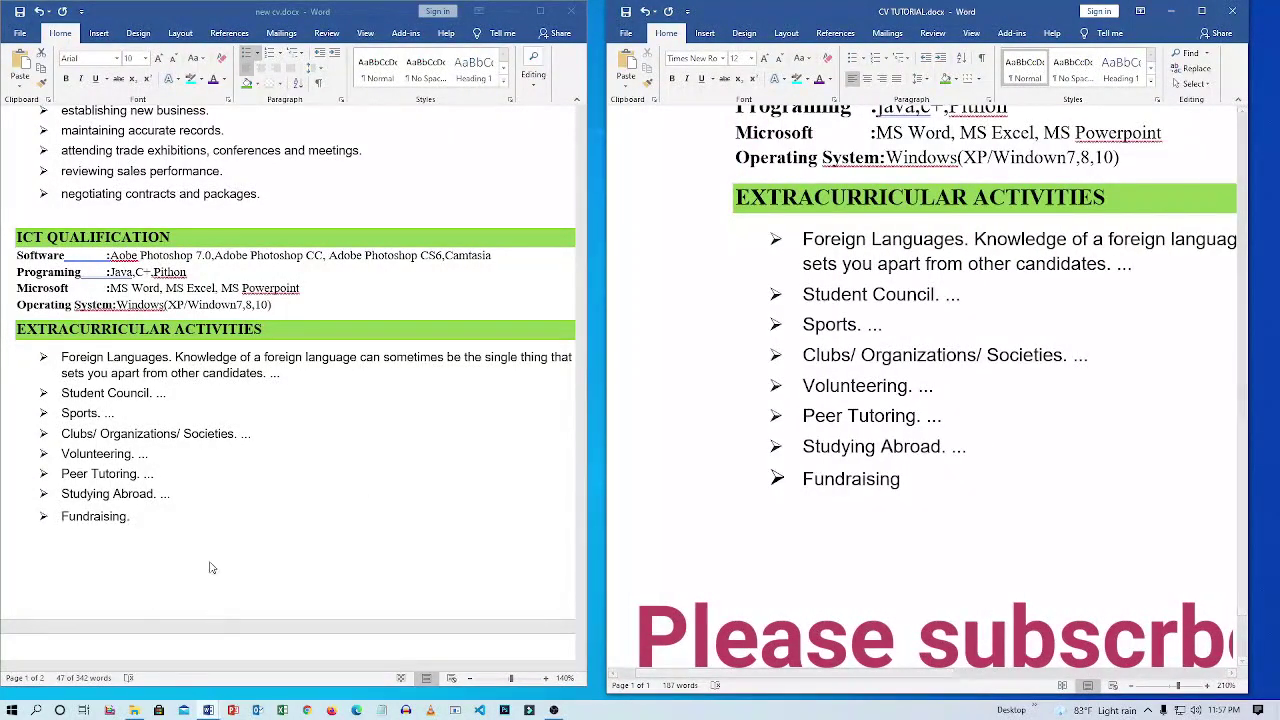
pyautogui.scroll(-3, 205, 530)
pyautogui.click(841, 535)
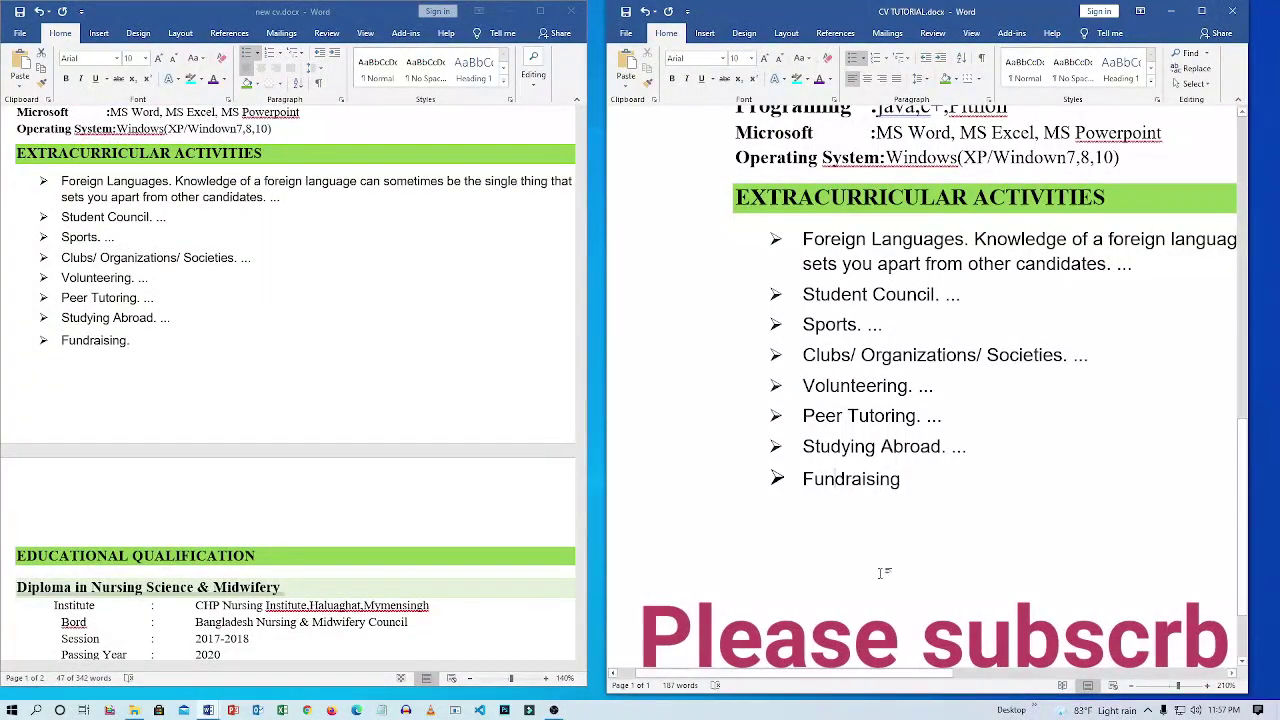
pyautogui.moveTo(720, 674); pyautogui.dragTo(997, 682)
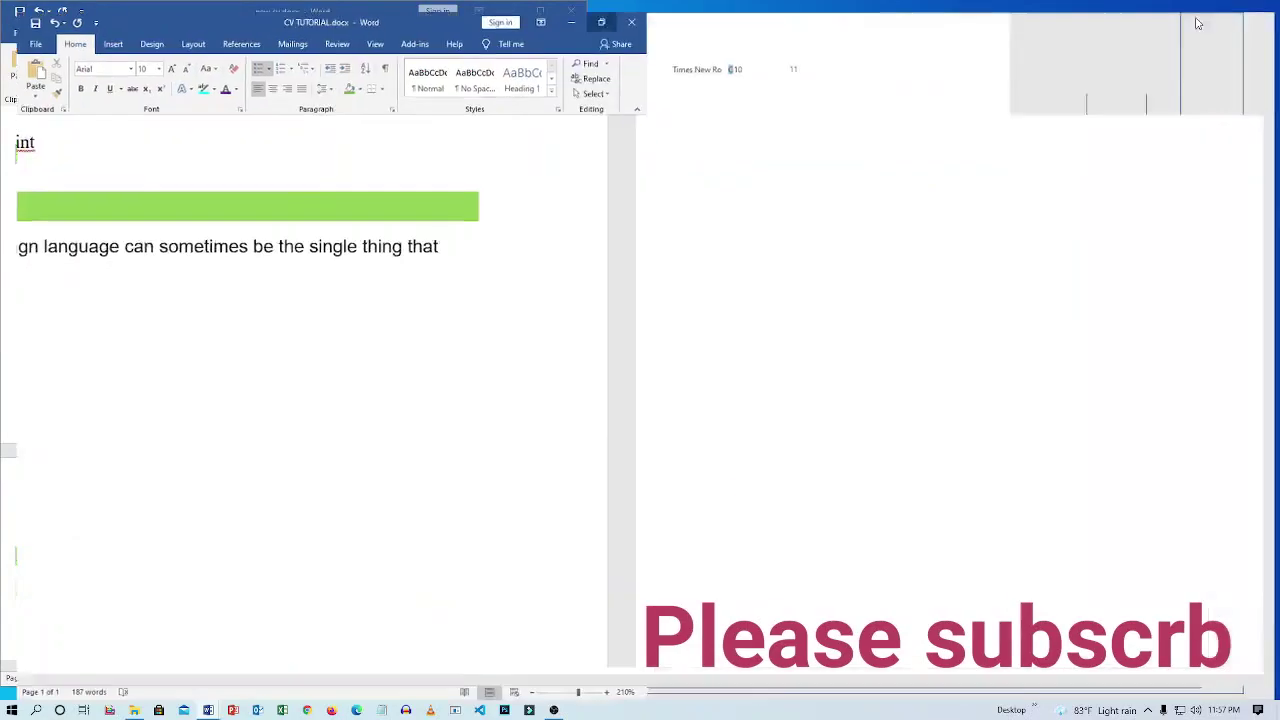
pyautogui.click(1202, 11)
# Step: Insert a page break on the empty line after Fundraising to start page 2
pyautogui.scroll(3, 695, 435)
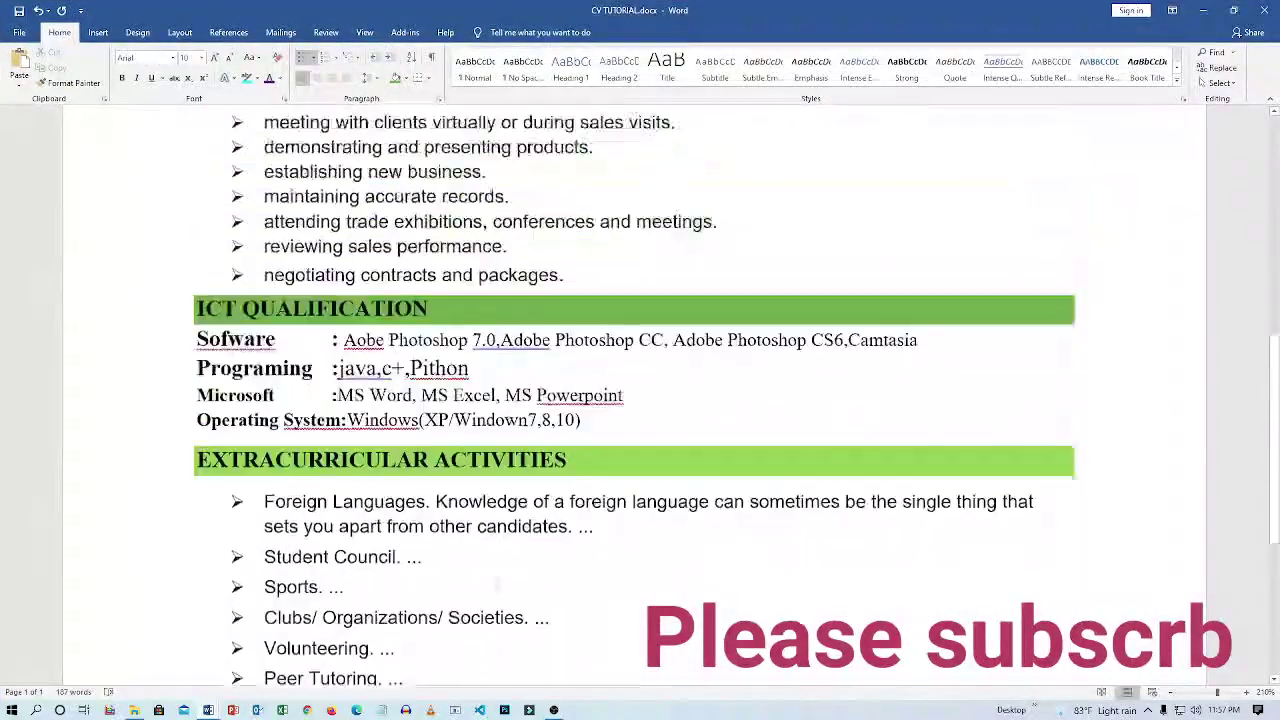
pyautogui.scroll(2, 695, 435)
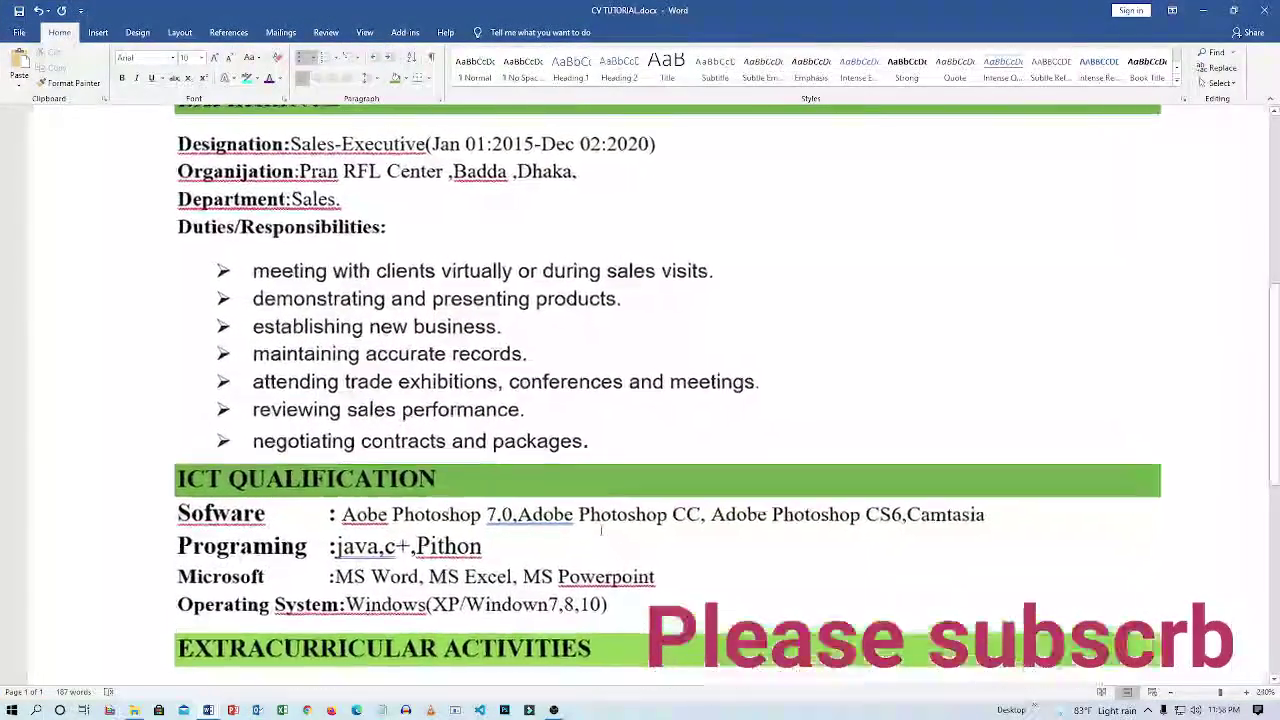
pyautogui.scroll(-5, 601, 530)
pyautogui.scroll(3, 601, 528)
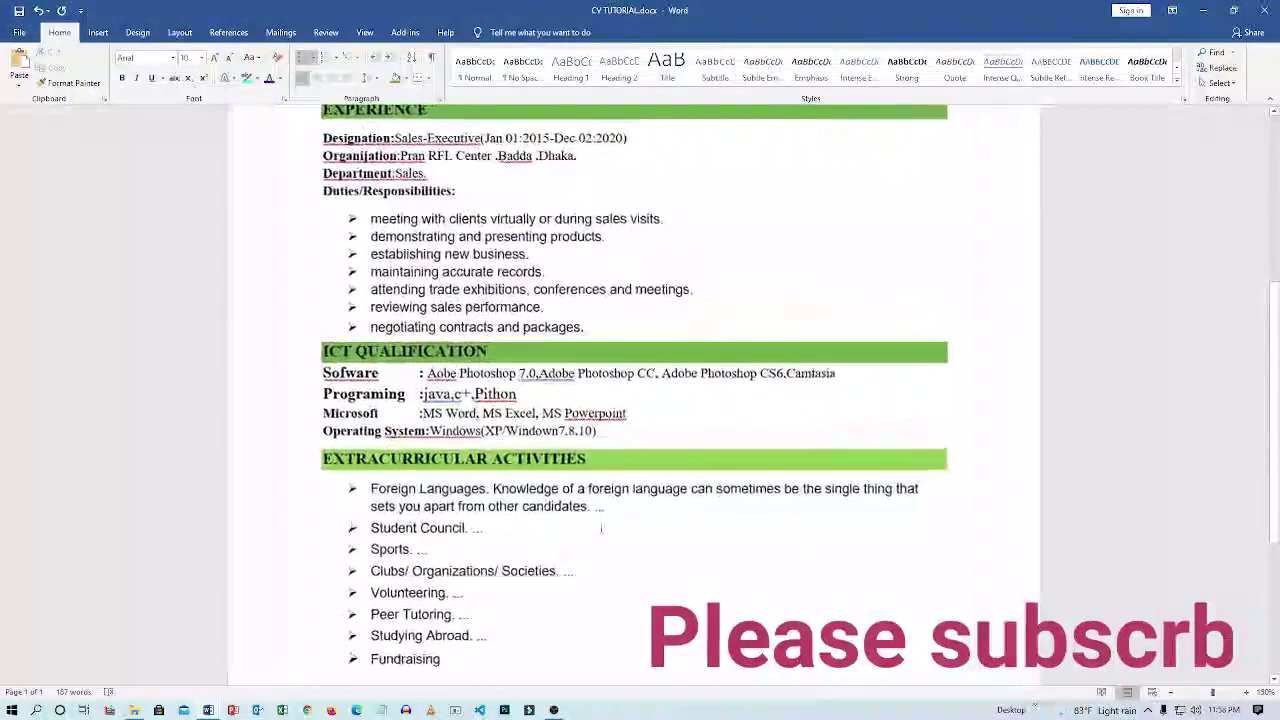
pyautogui.scroll(-2, 508, 657)
pyautogui.scroll(-1, 399, 645)
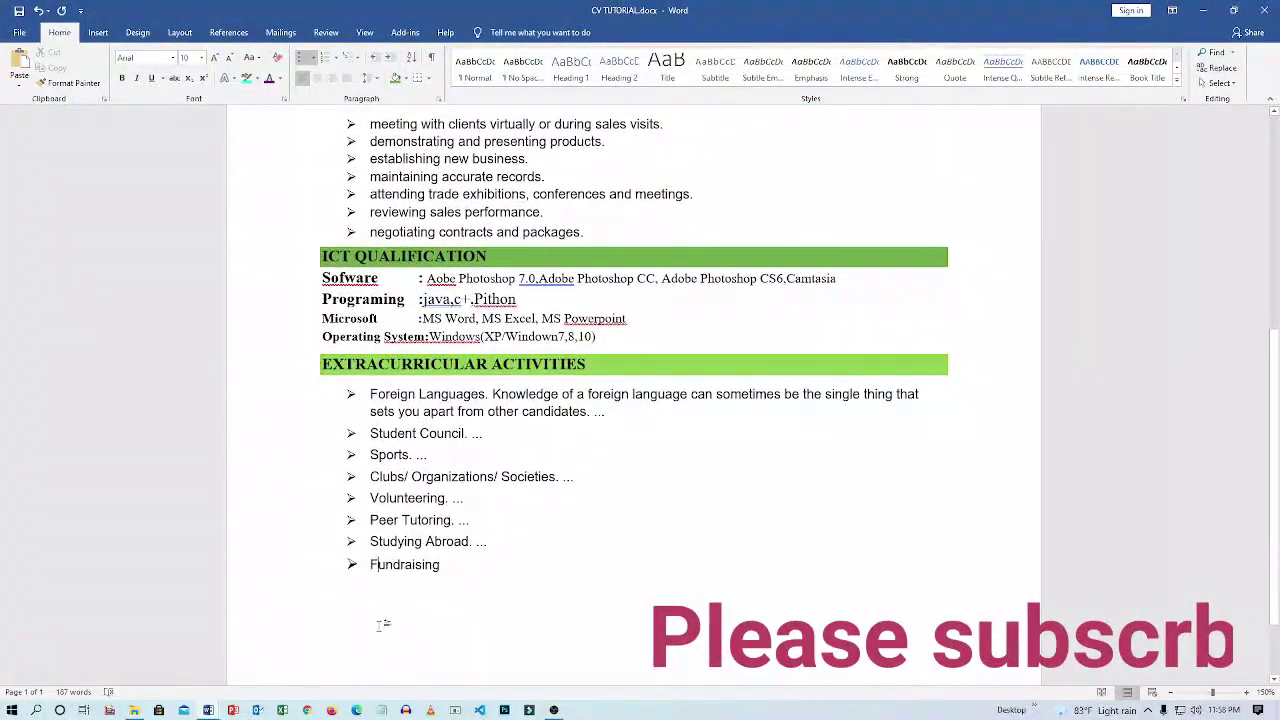
pyautogui.doubleClick(366, 617)
pyautogui.click(366, 617)
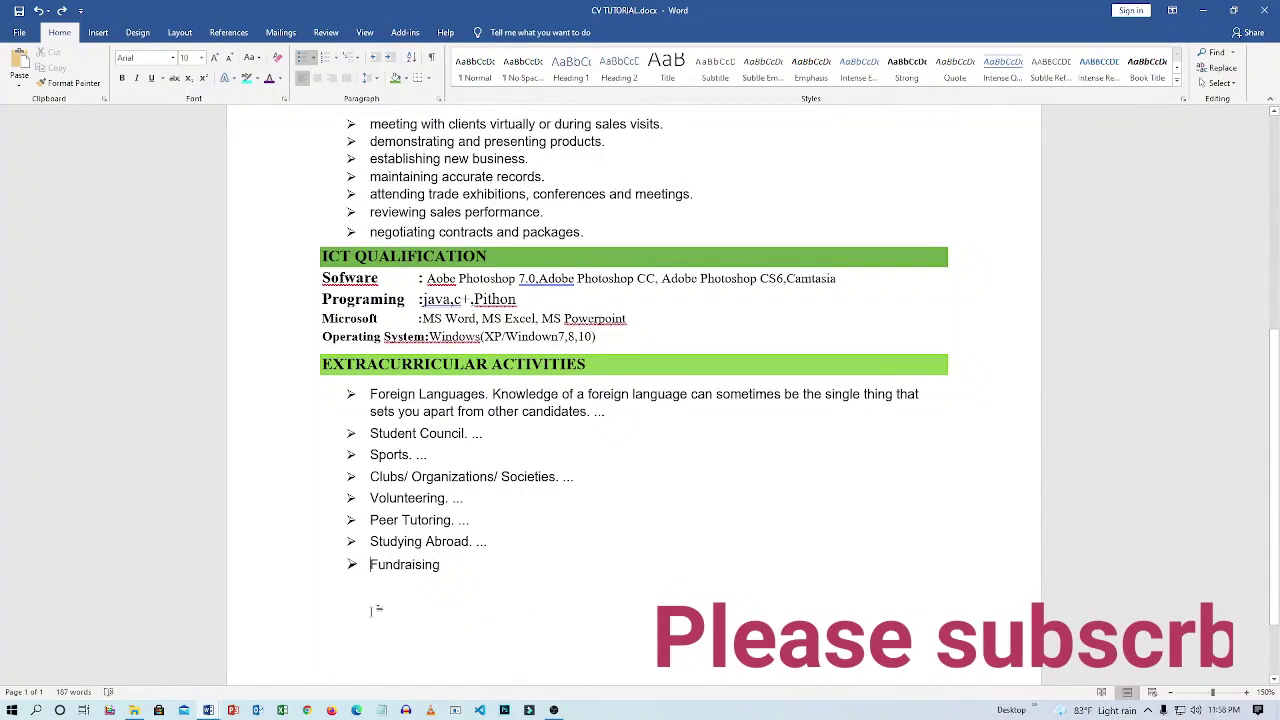
pyautogui.click(370, 610)
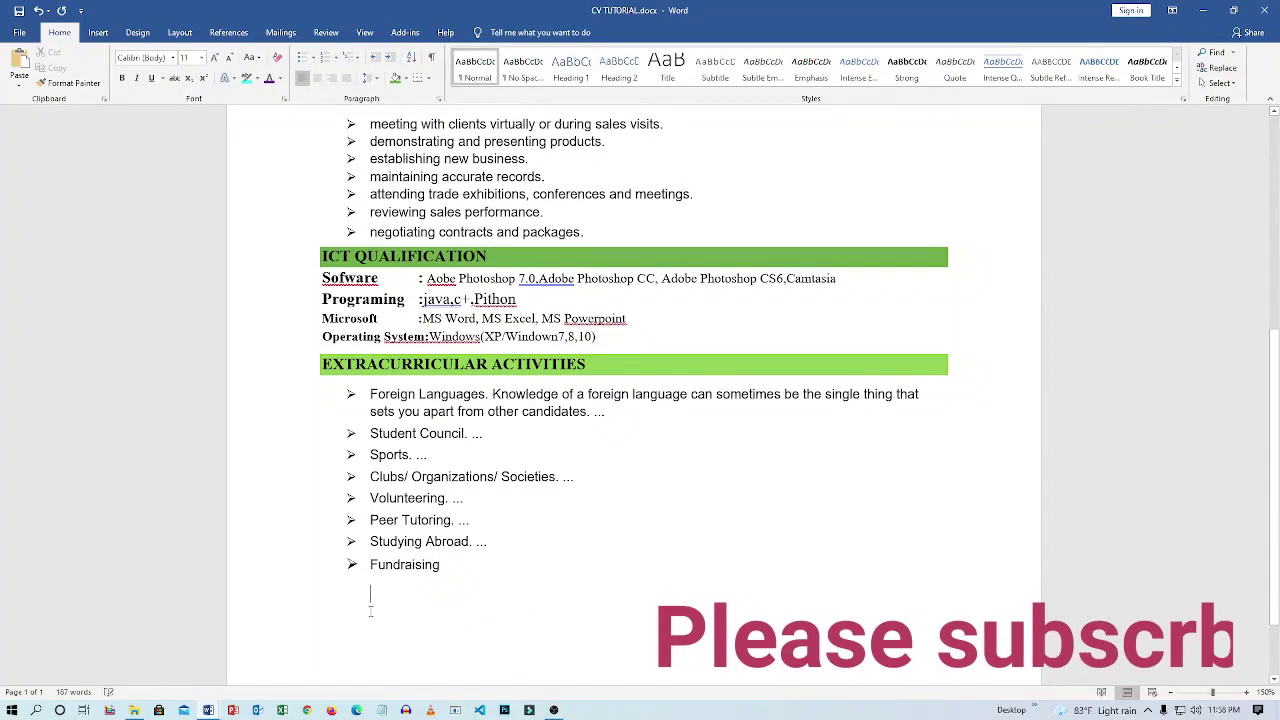
pyautogui.click(98, 32)
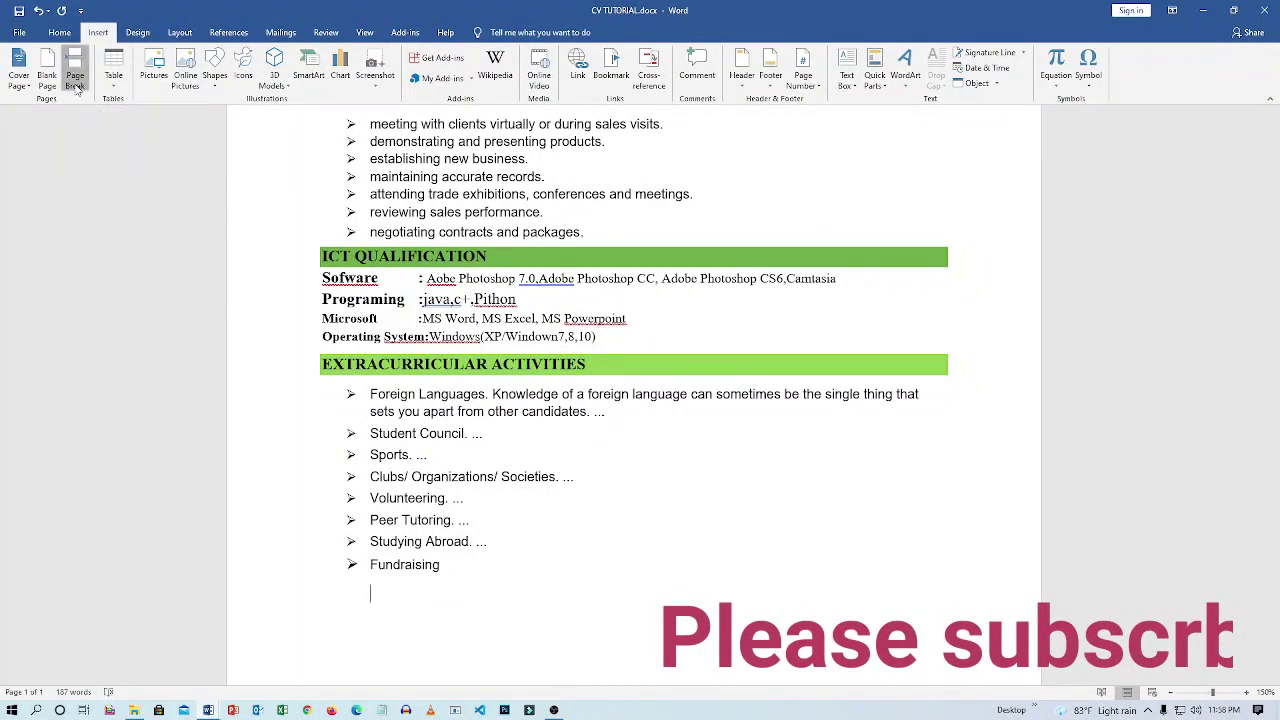
pyautogui.click(76, 86)
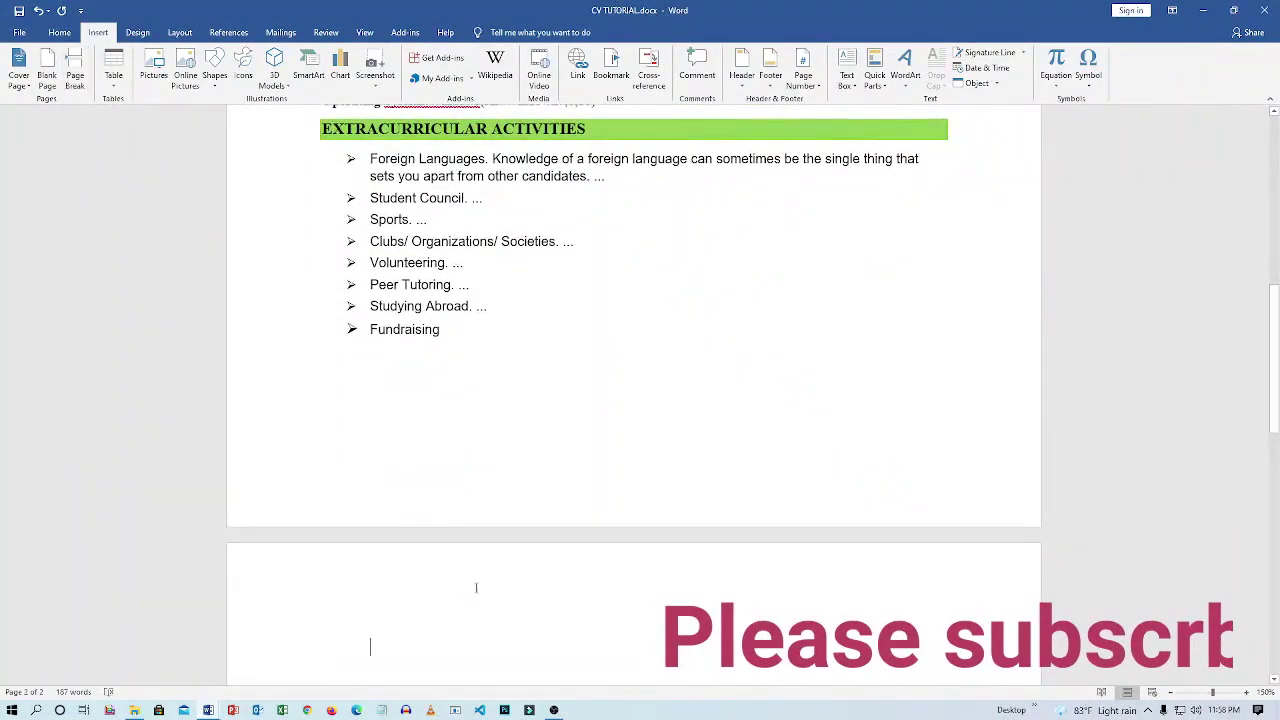
# Step: Check the new page and restore the CV window to the right half beside the other CV
pyautogui.scroll(5, 608, 586)
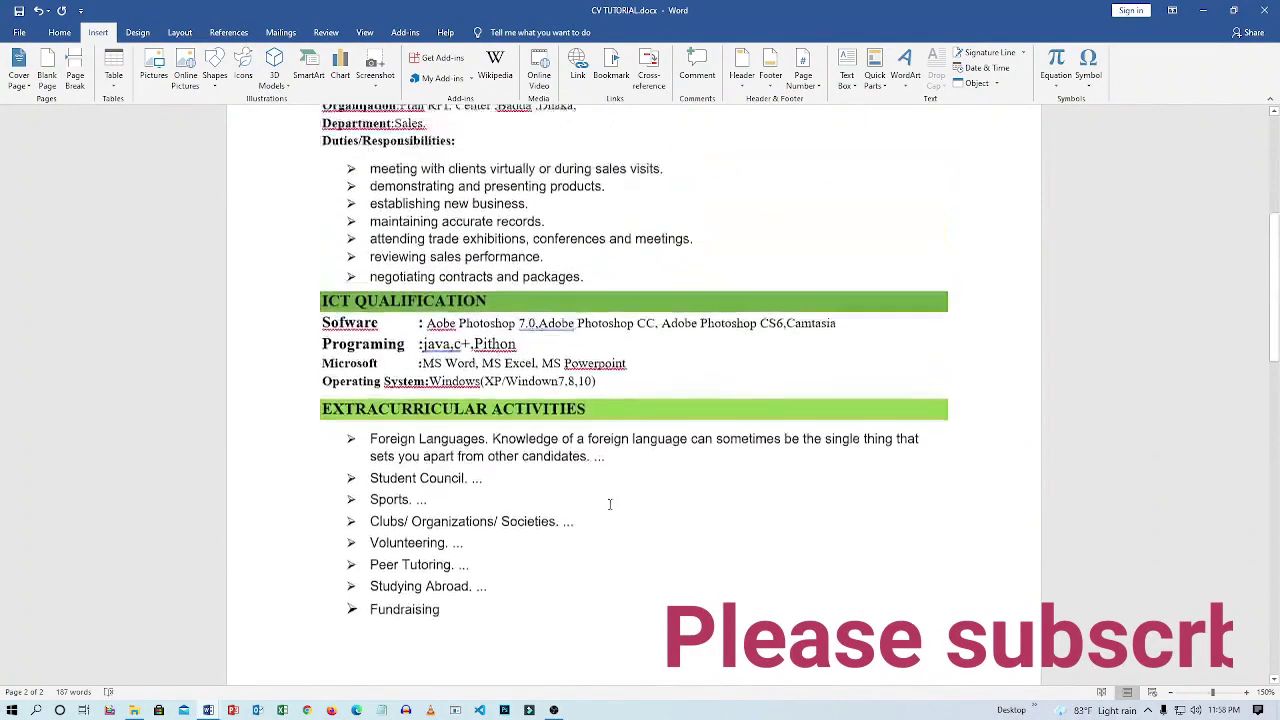
pyautogui.scroll(6, 608, 506)
pyautogui.scroll(-3, 608, 498)
pyautogui.scroll(-5, 608, 500)
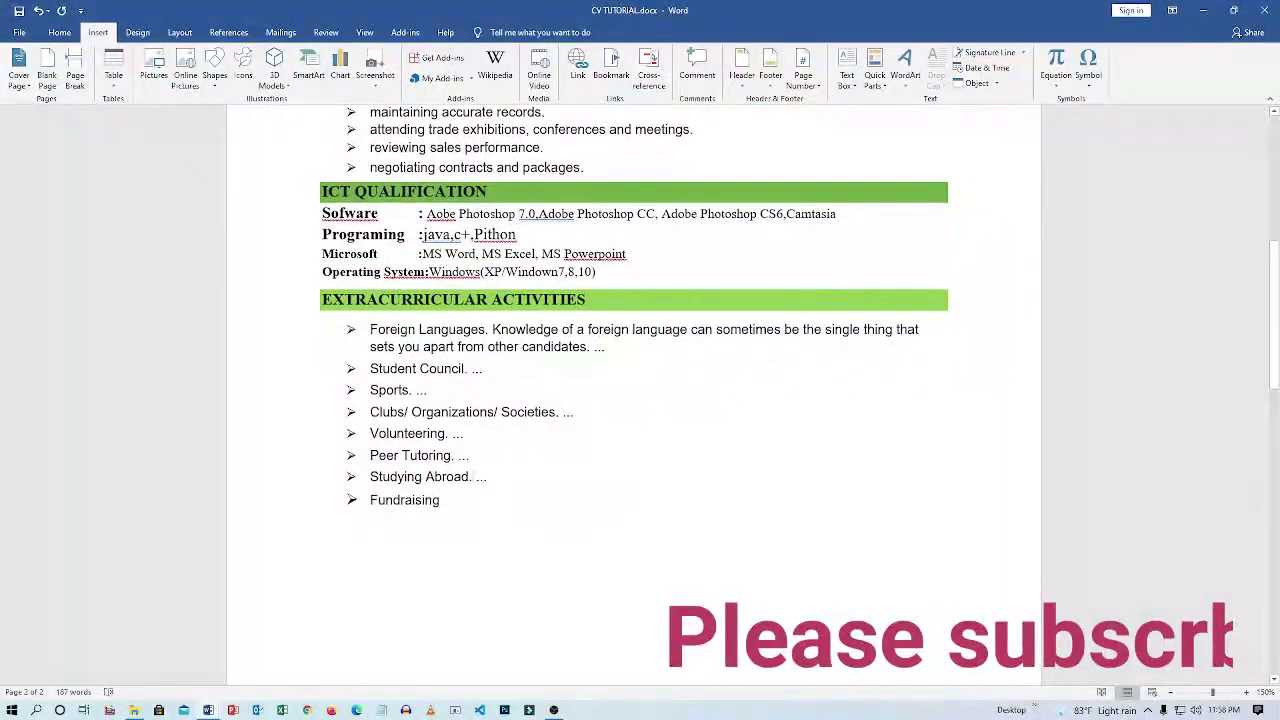
pyautogui.scroll(-3, 714, 491)
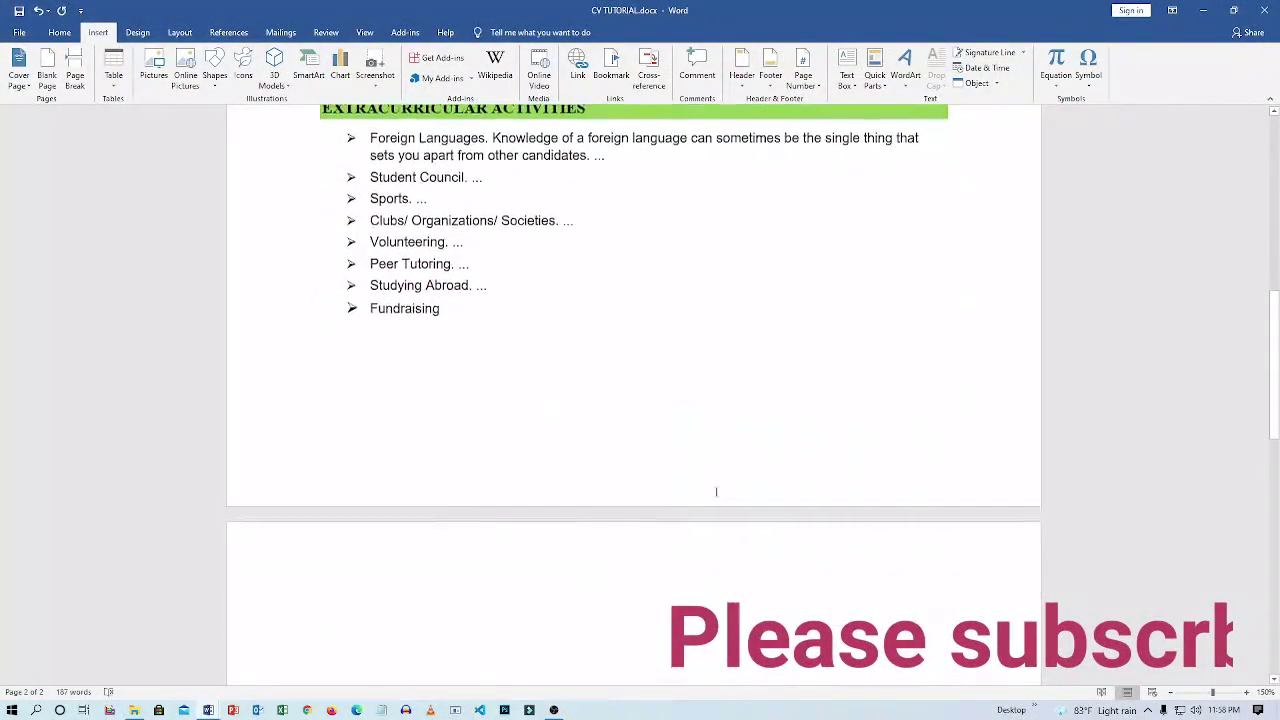
pyautogui.click(1233, 14)
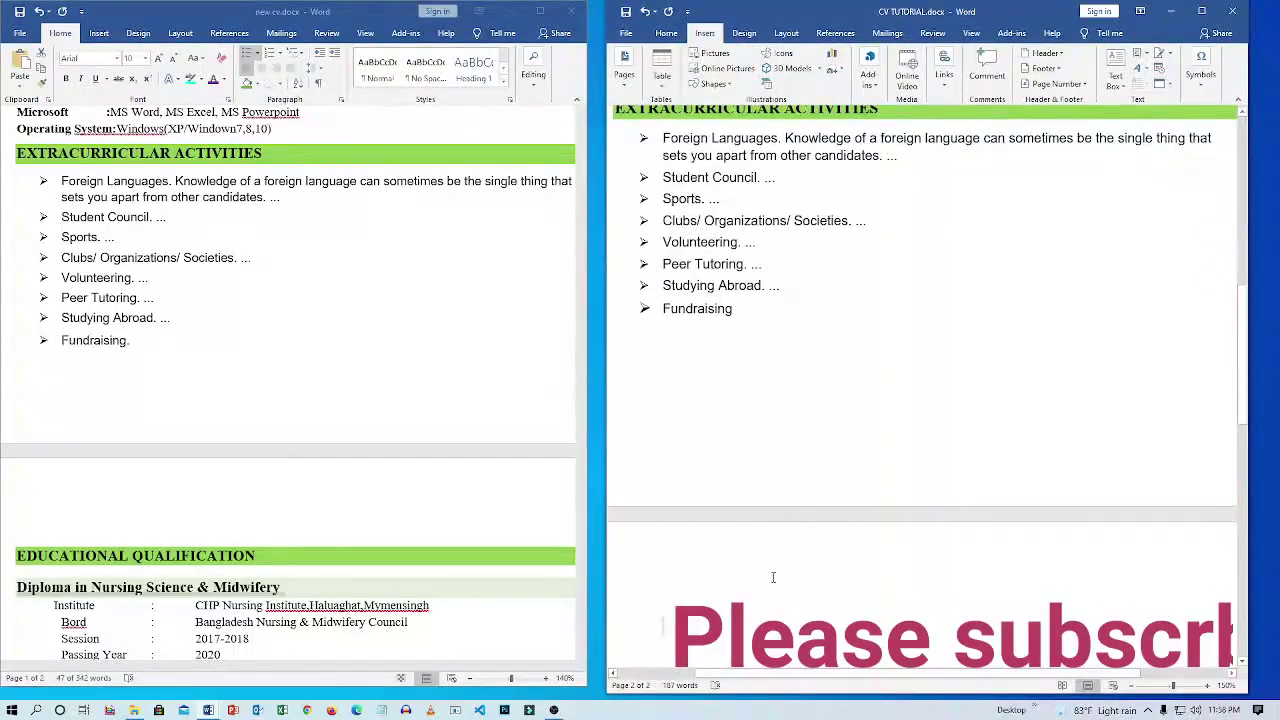
# Step: Copy the green EDUCATIONAL QUALIFICATION heading from the other CV
pyautogui.keyDown('ctrl'); pyautogui.scroll(1, 757, 551); pyautogui.keyUp('ctrl')
pyautogui.keyDown('ctrl'); pyautogui.scroll(1, 755, 545); pyautogui.keyUp('ctrl')
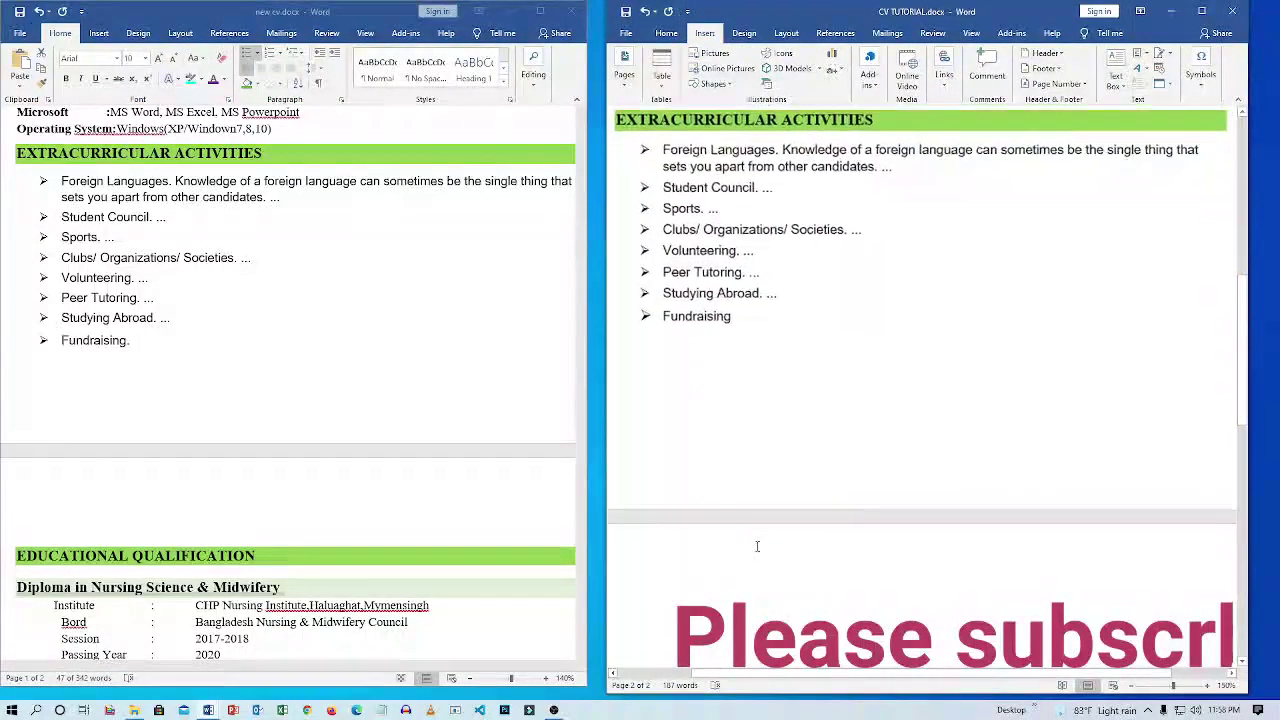
pyautogui.keyDown('ctrl'); pyautogui.scroll(2, 755, 545); pyautogui.keyUp('ctrl')
pyautogui.keyDown('ctrl'); pyautogui.scroll(1, 774, 529); pyautogui.keyUp('ctrl')
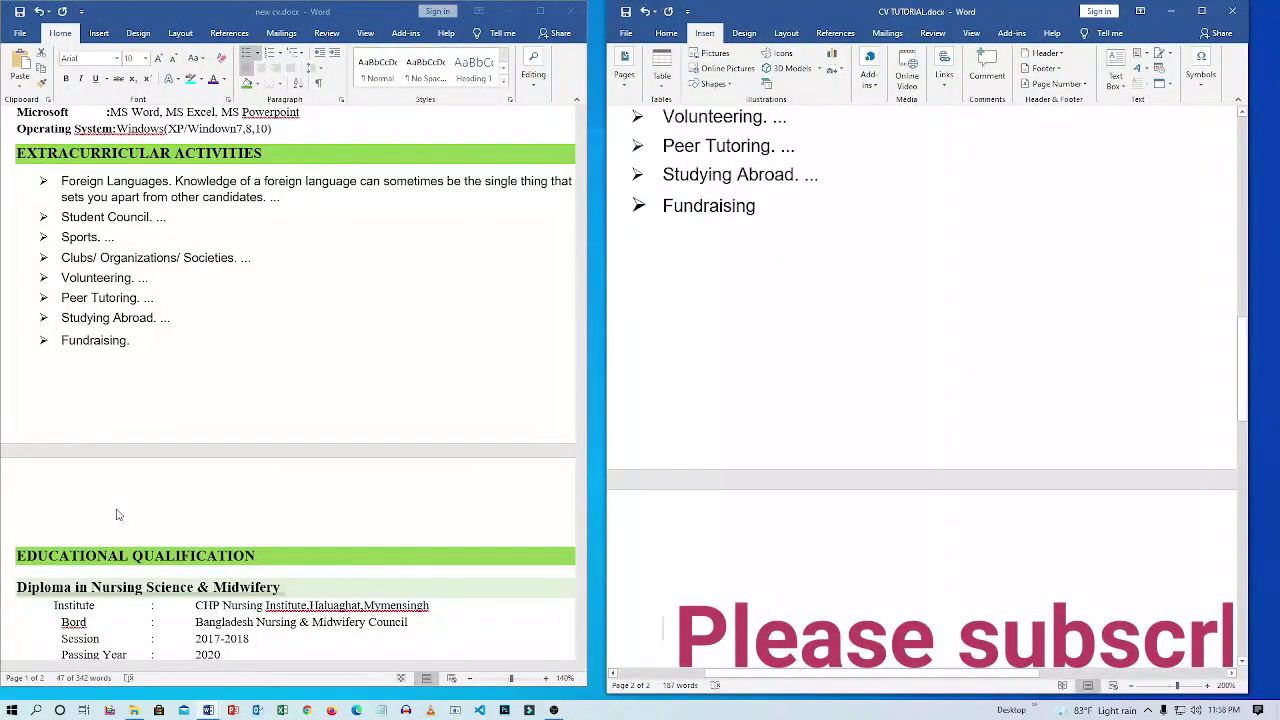
pyautogui.moveTo(255, 563); pyautogui.dragTo(78, 561)
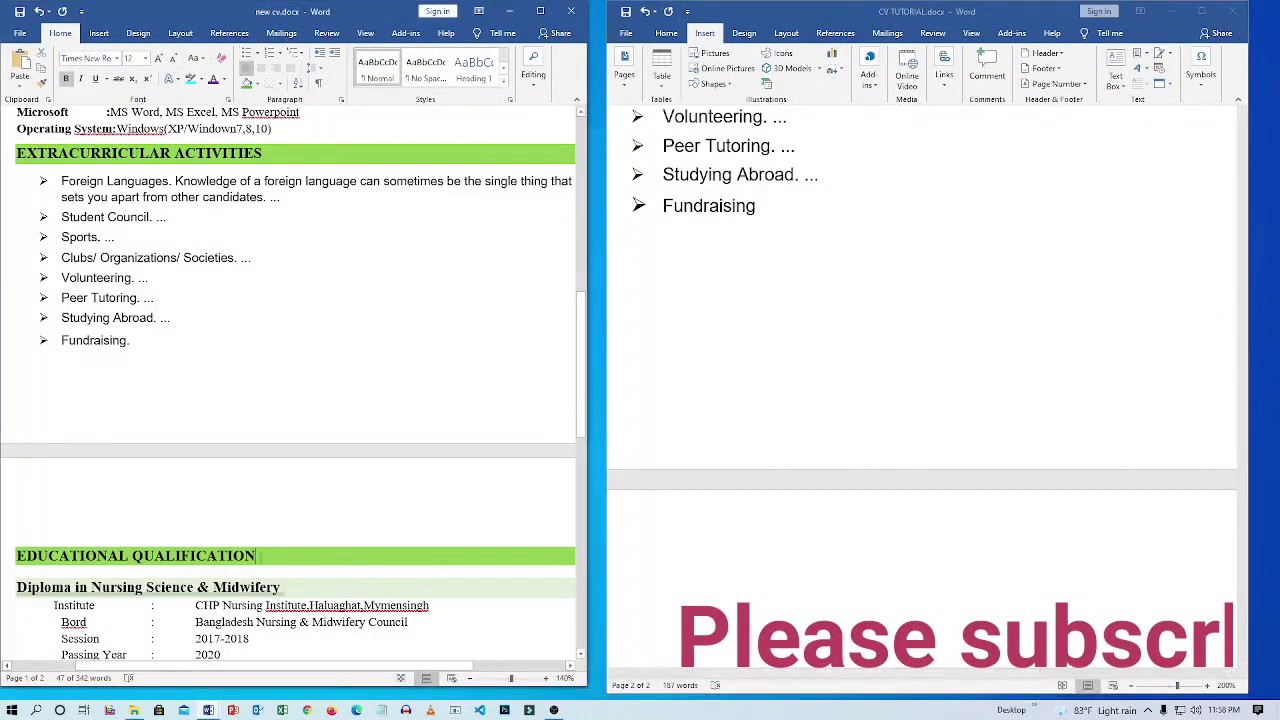
pyautogui.rightClick(78, 561)
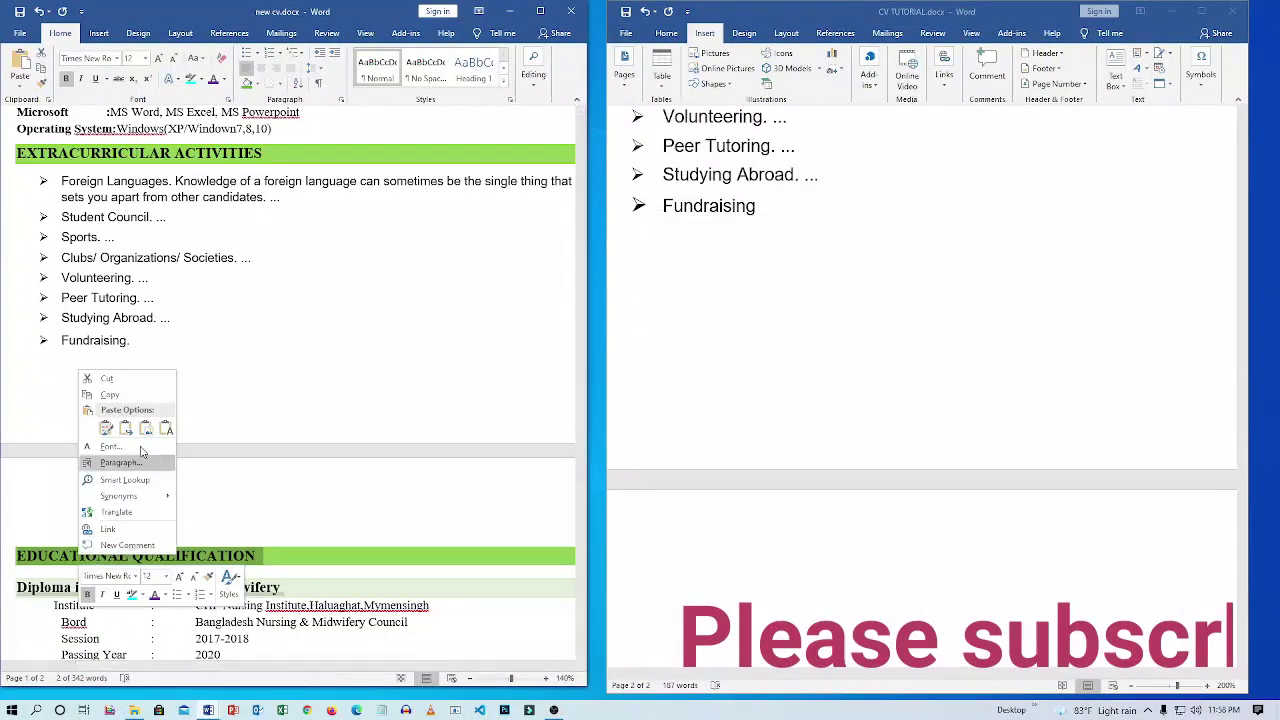
pyautogui.click(137, 395)
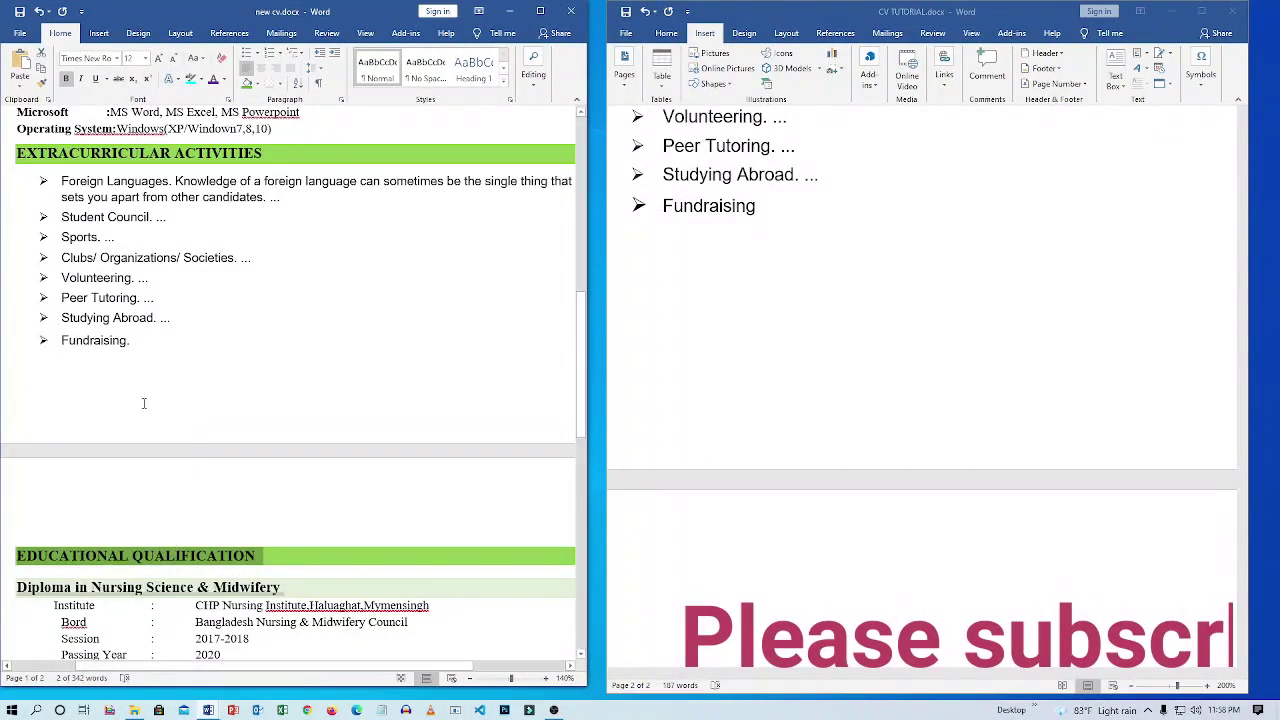
# Step: Paste the heading at the top of page 2 and start typing the Diploma line beneath it
pyautogui.click(682, 535)
pyautogui.hotkey('ctrl', 'v')
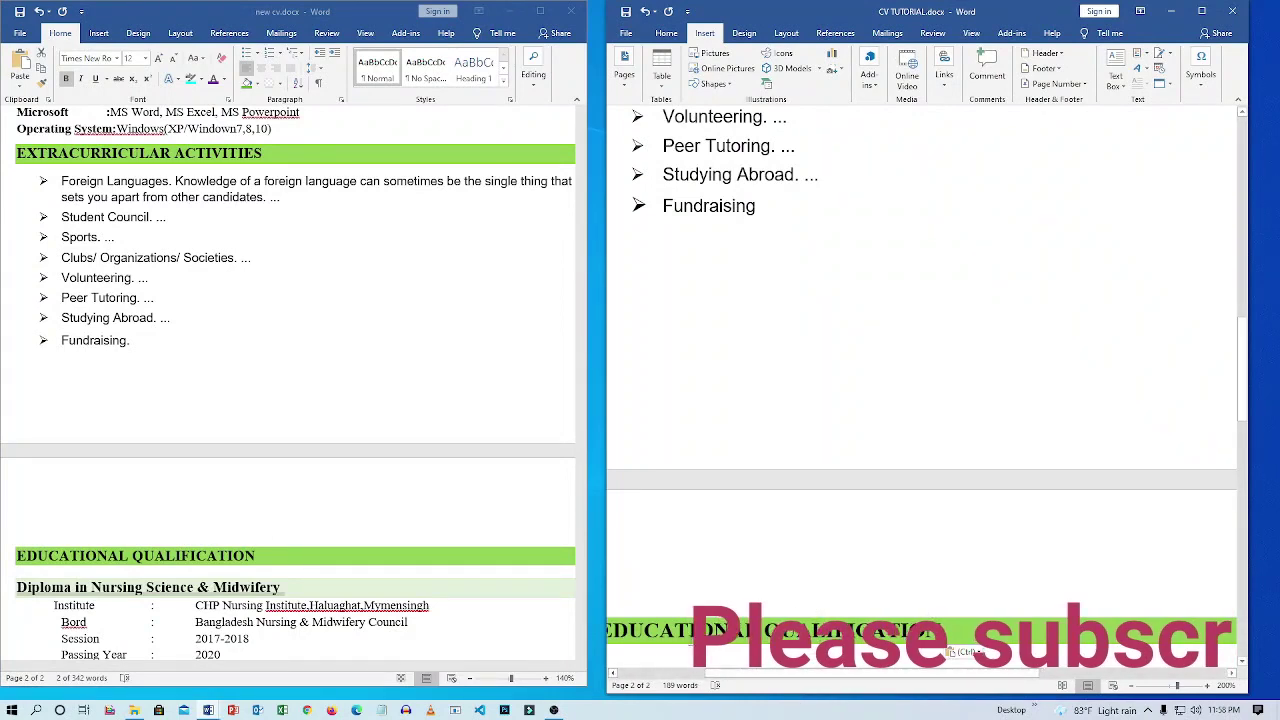
pyautogui.scroll(-3, 977, 359)
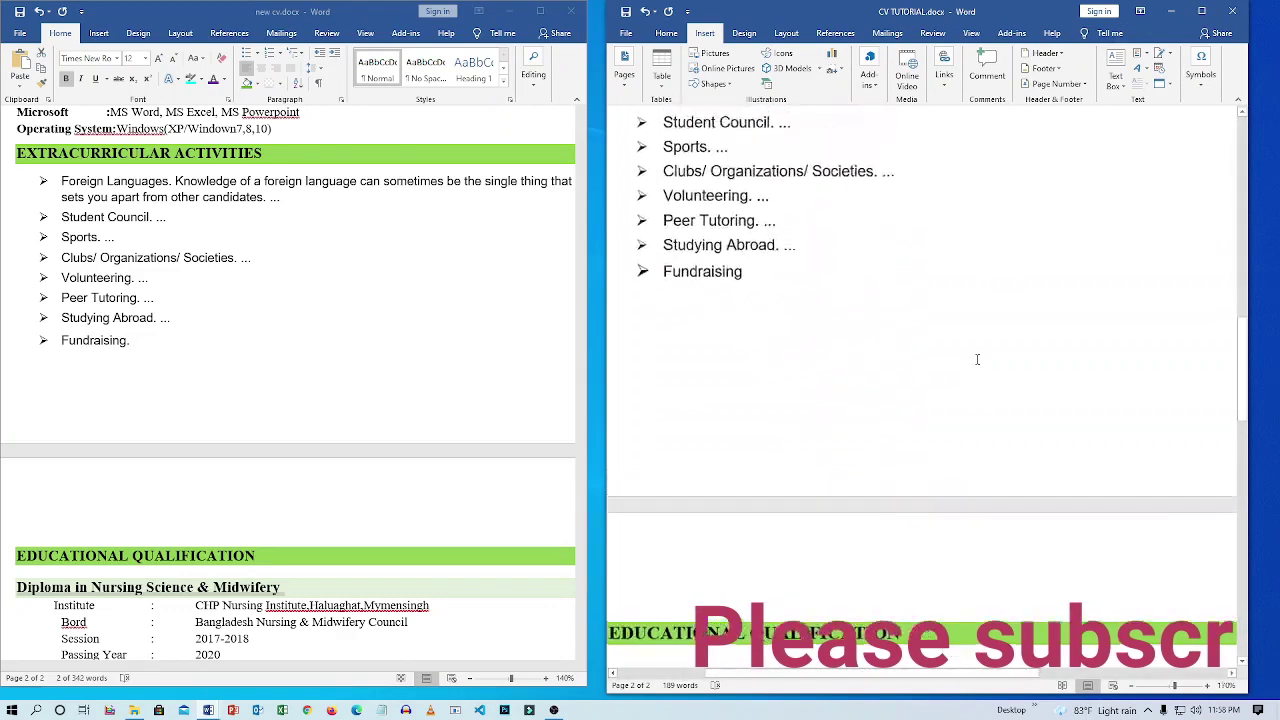
pyautogui.scroll(-2, 977, 359)
pyautogui.scroll(-2, 977, 359)
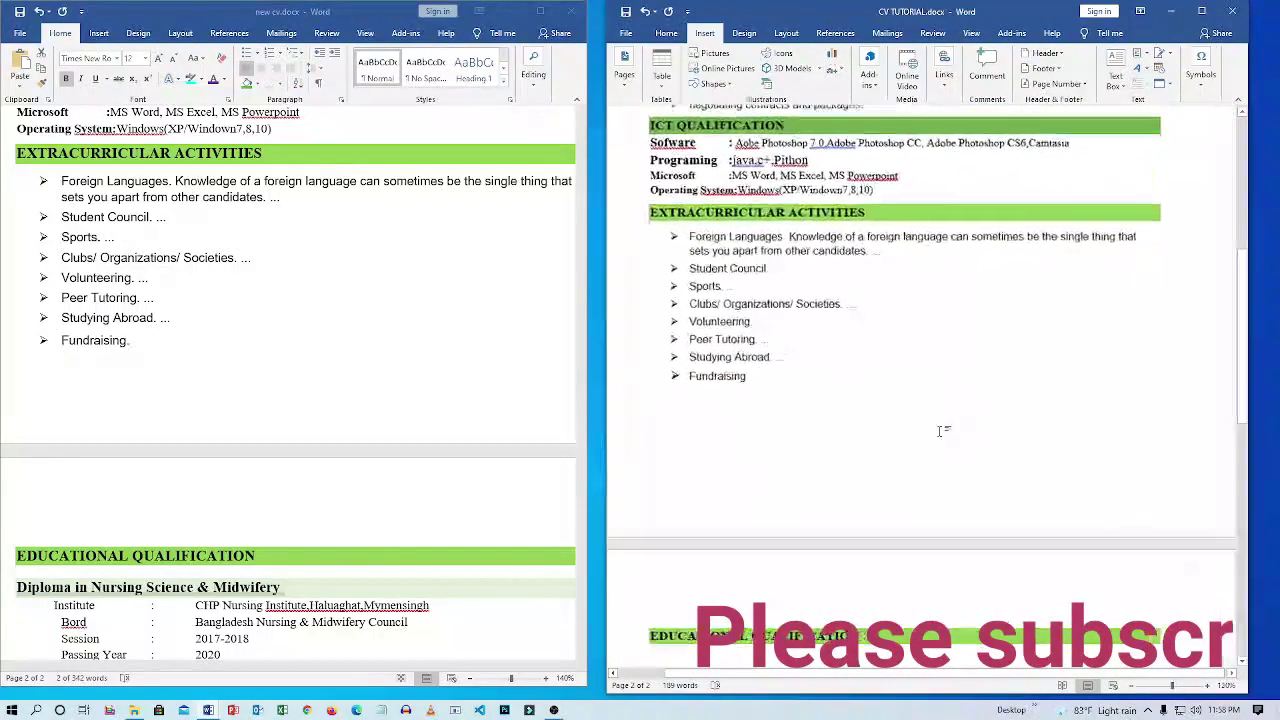
pyautogui.hotkey('ctrl', 'v')
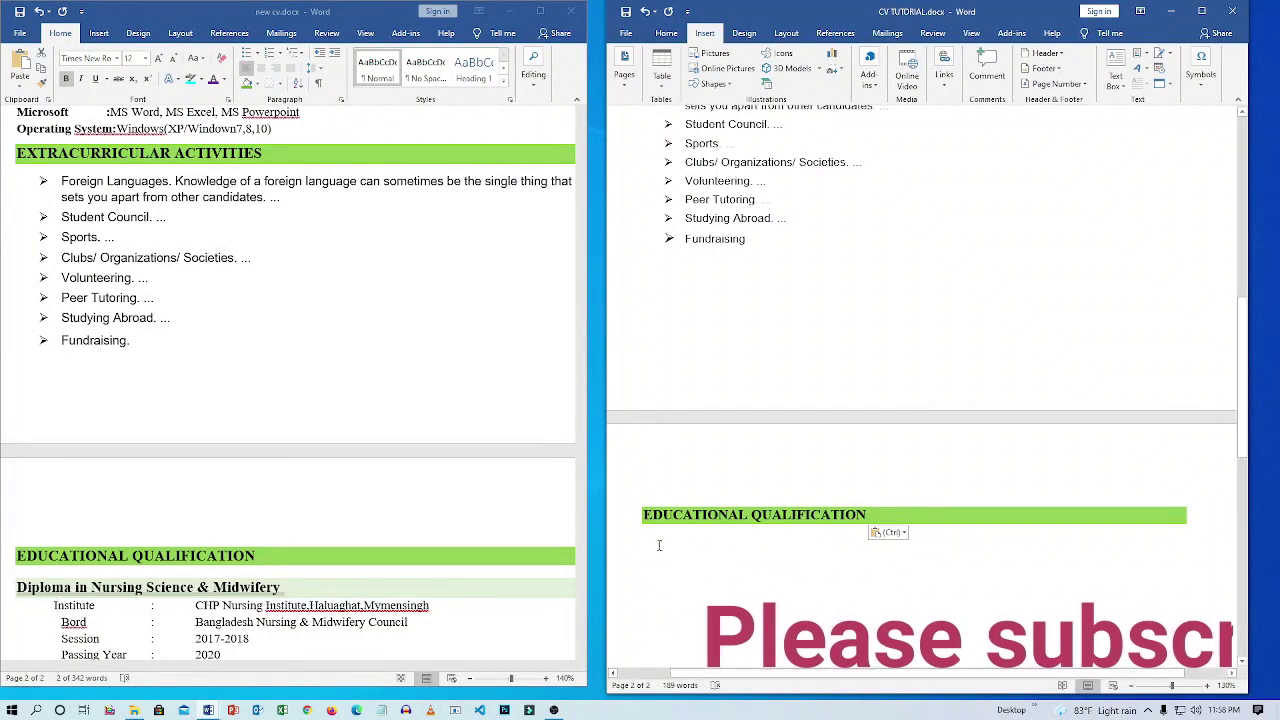
pyautogui.write('Dip')
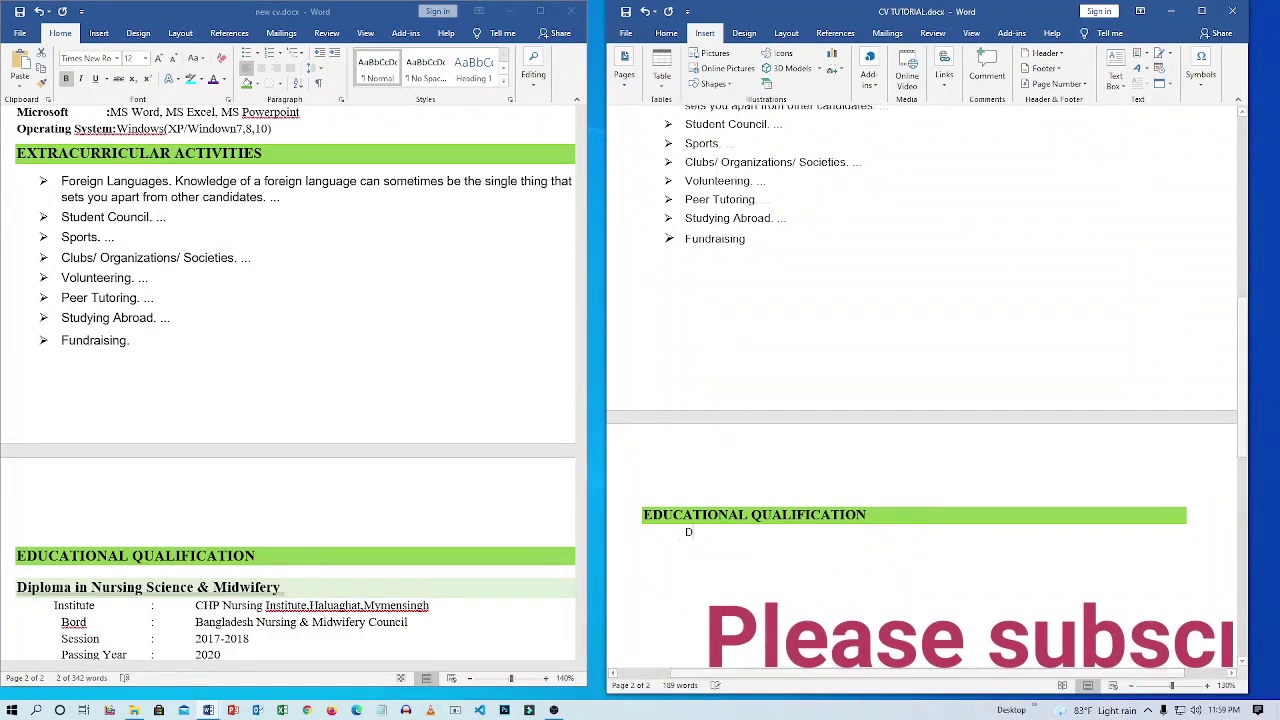
pyautogui.write('ma ')
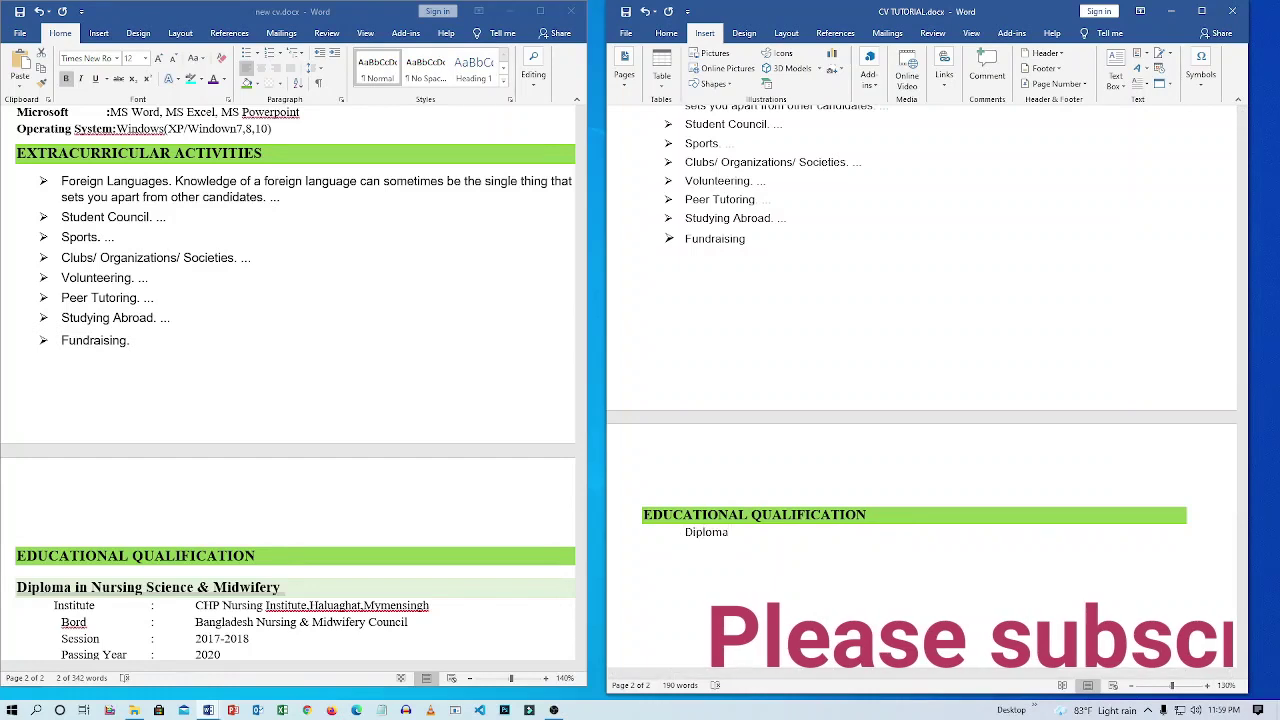
pyautogui.write('inn')
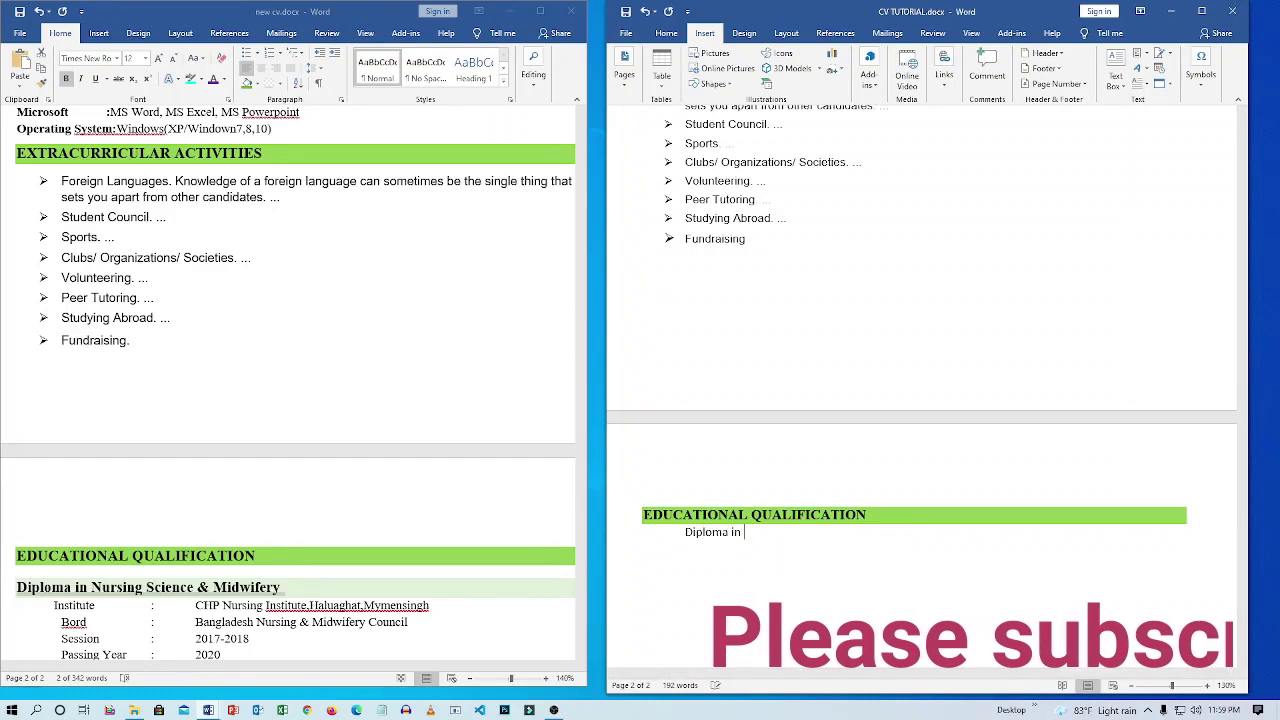
pyautogui.write('Ni')
pyautogui.write('rsing Sci')
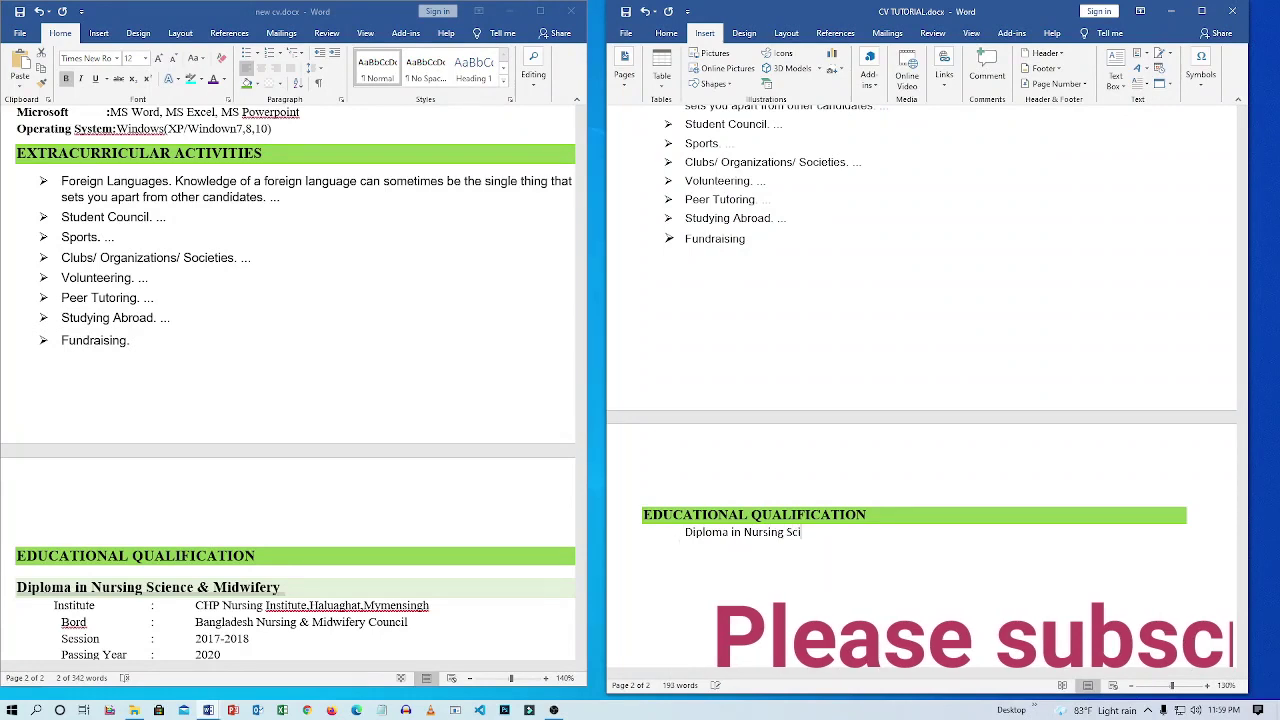
pyautogui.write('ence')
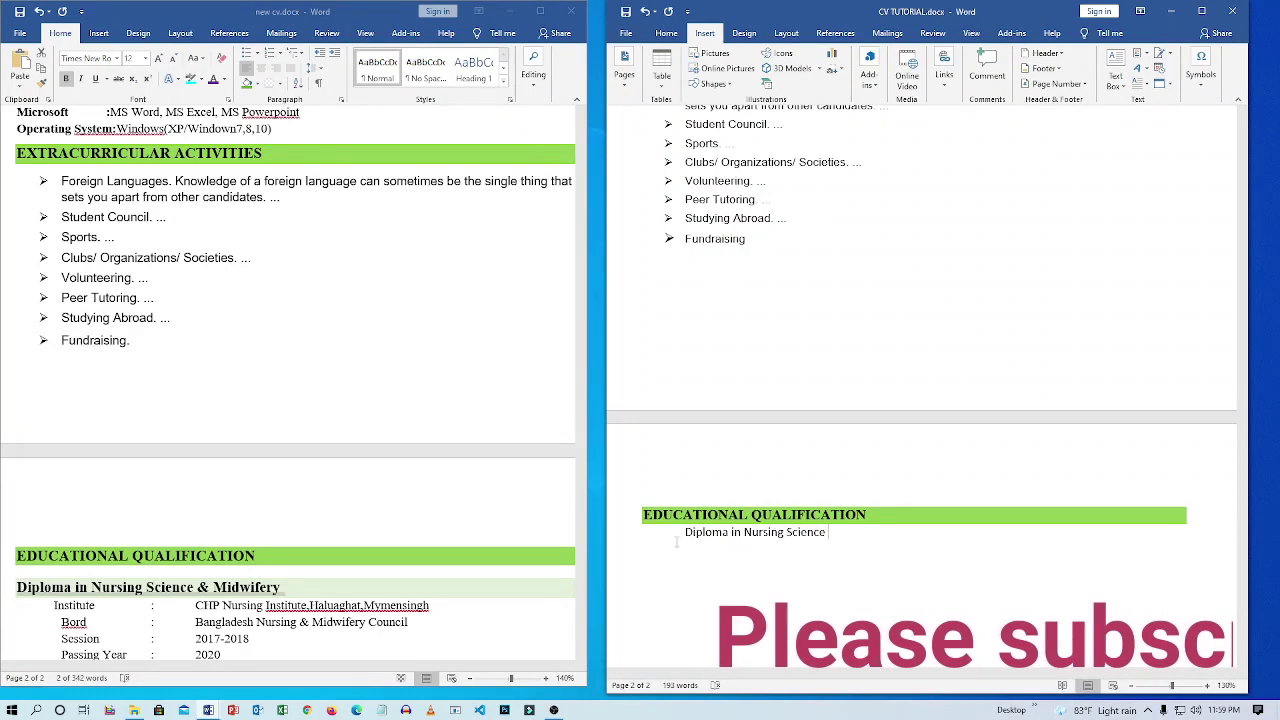
pyautogui.write('And M')
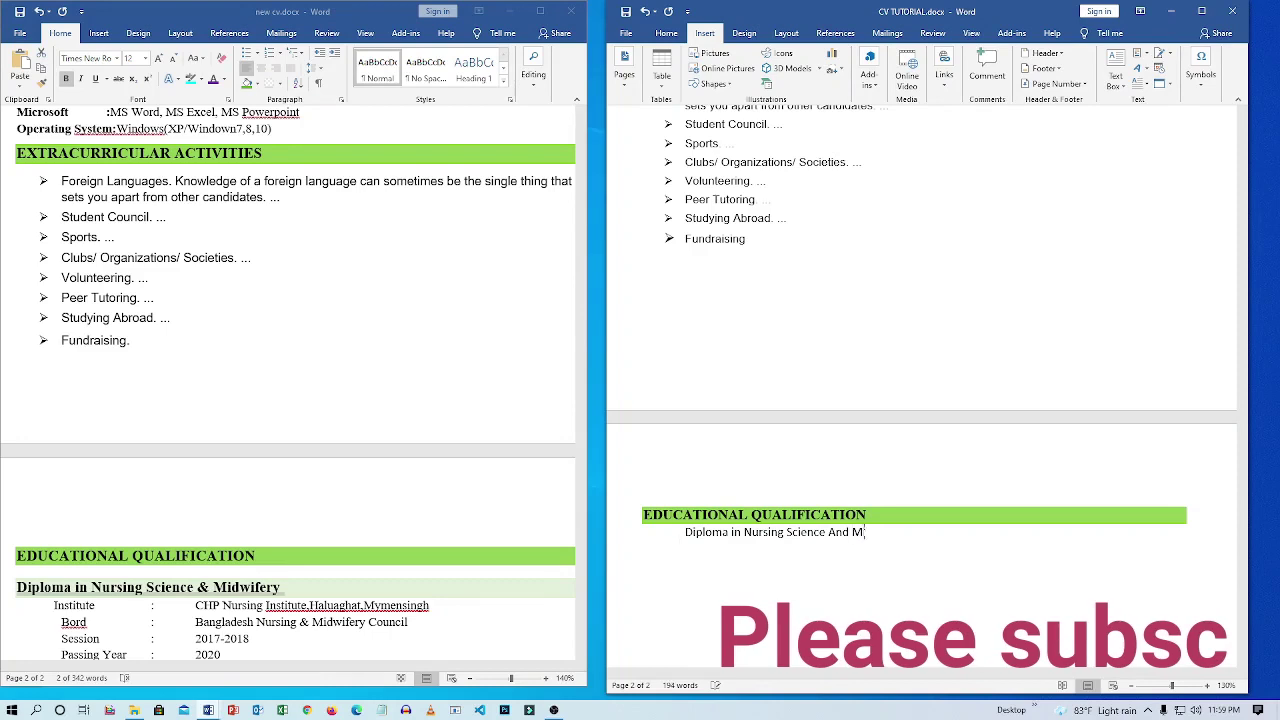
pyautogui.write('idwi')
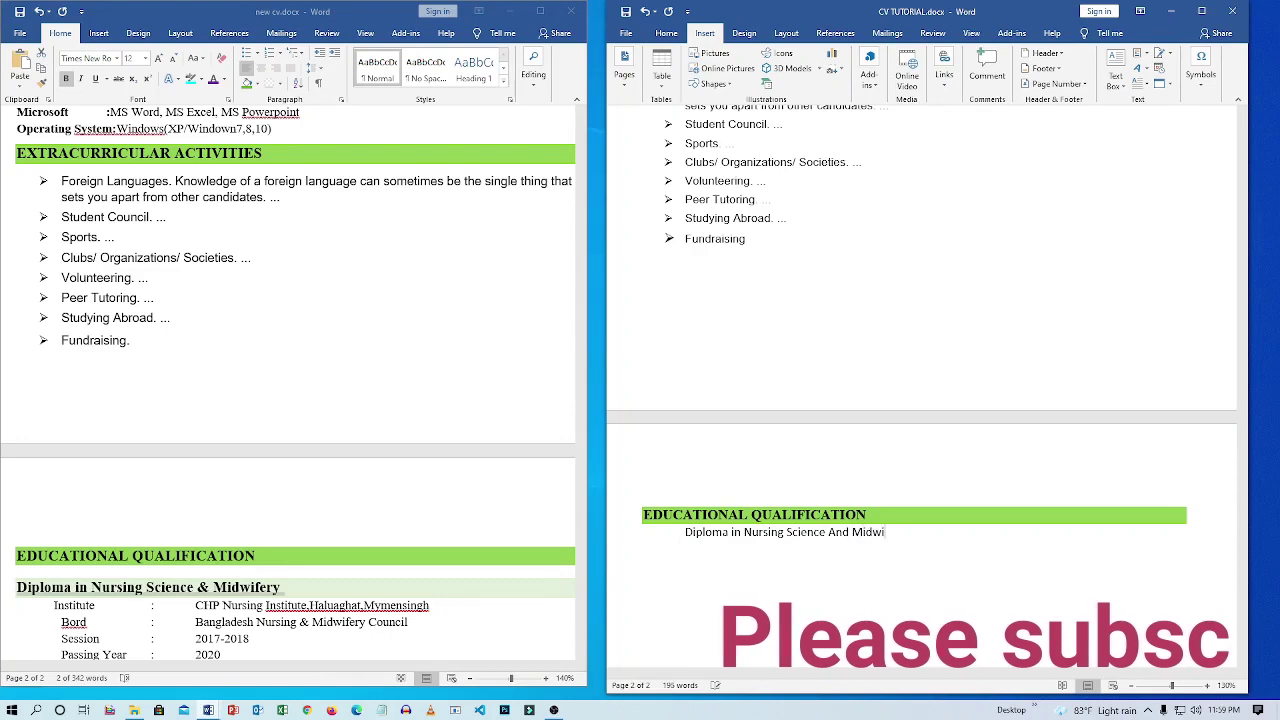
pyautogui.write('fery')
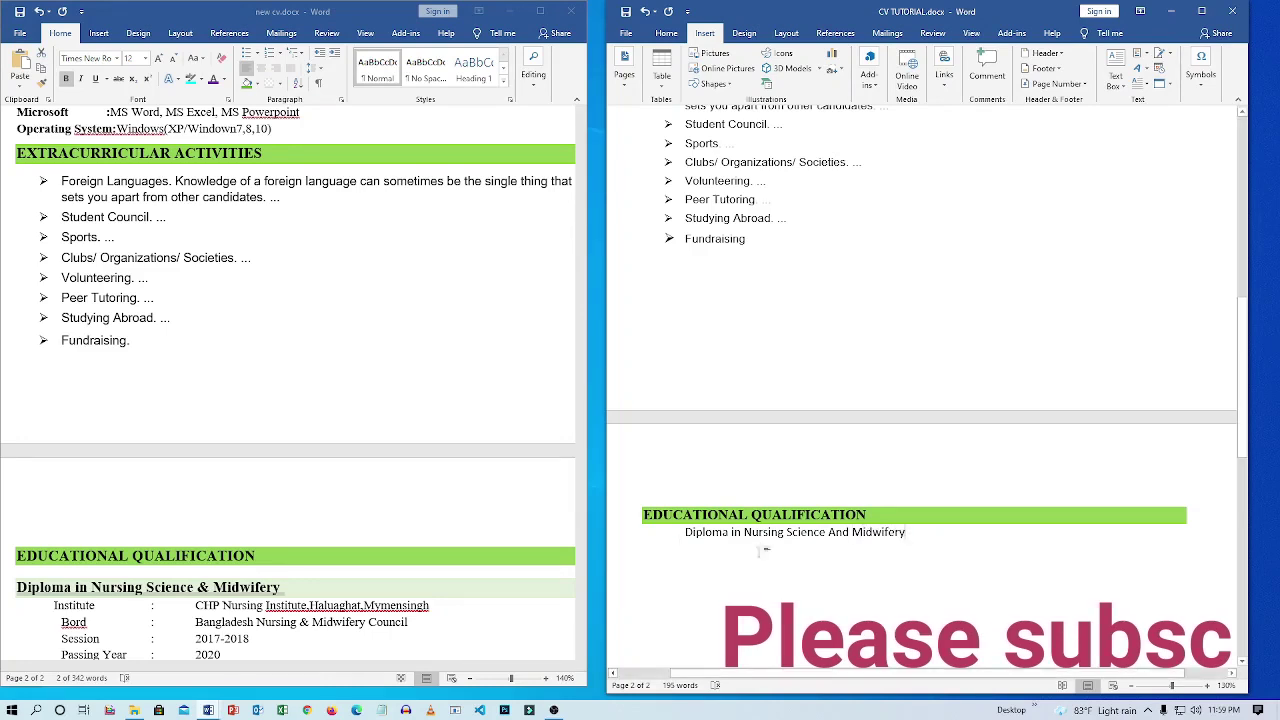
# Step: Insert a blank line above 'Diploma in Nursing Science And Midwifery' under the heading
pyautogui.moveTo(917, 535); pyautogui.dragTo(685, 533)
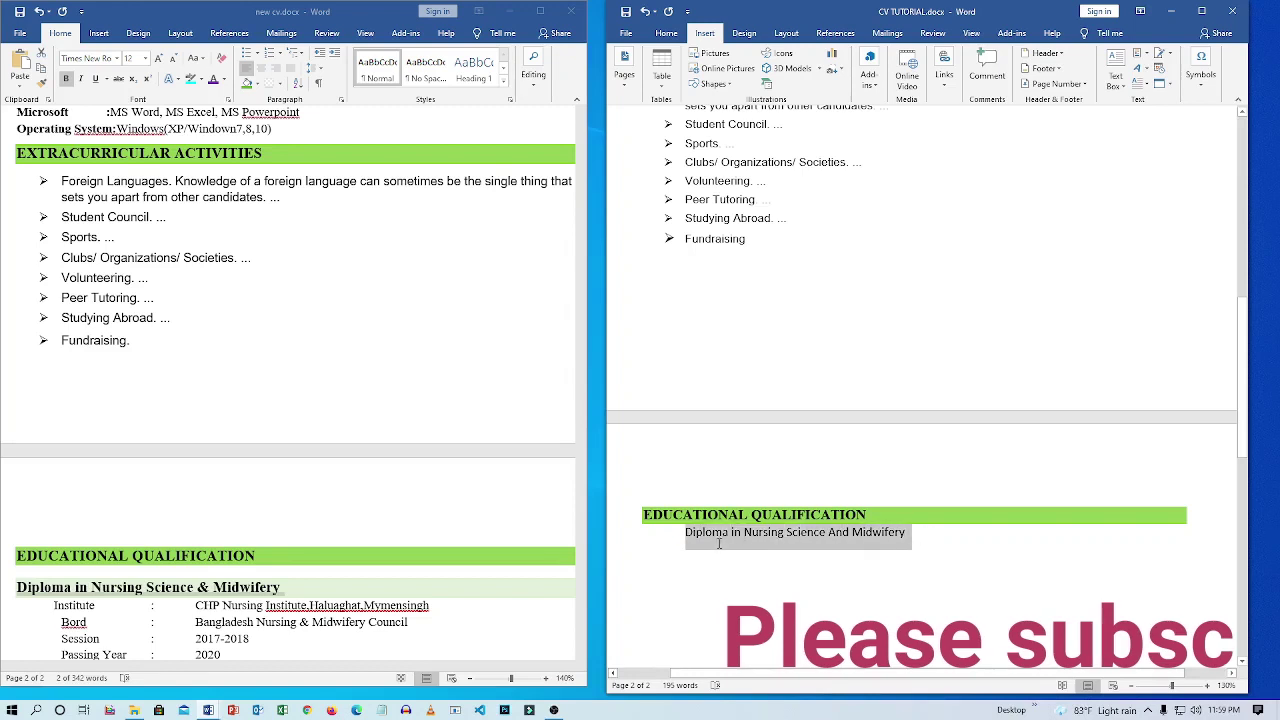
pyautogui.click(650, 541)
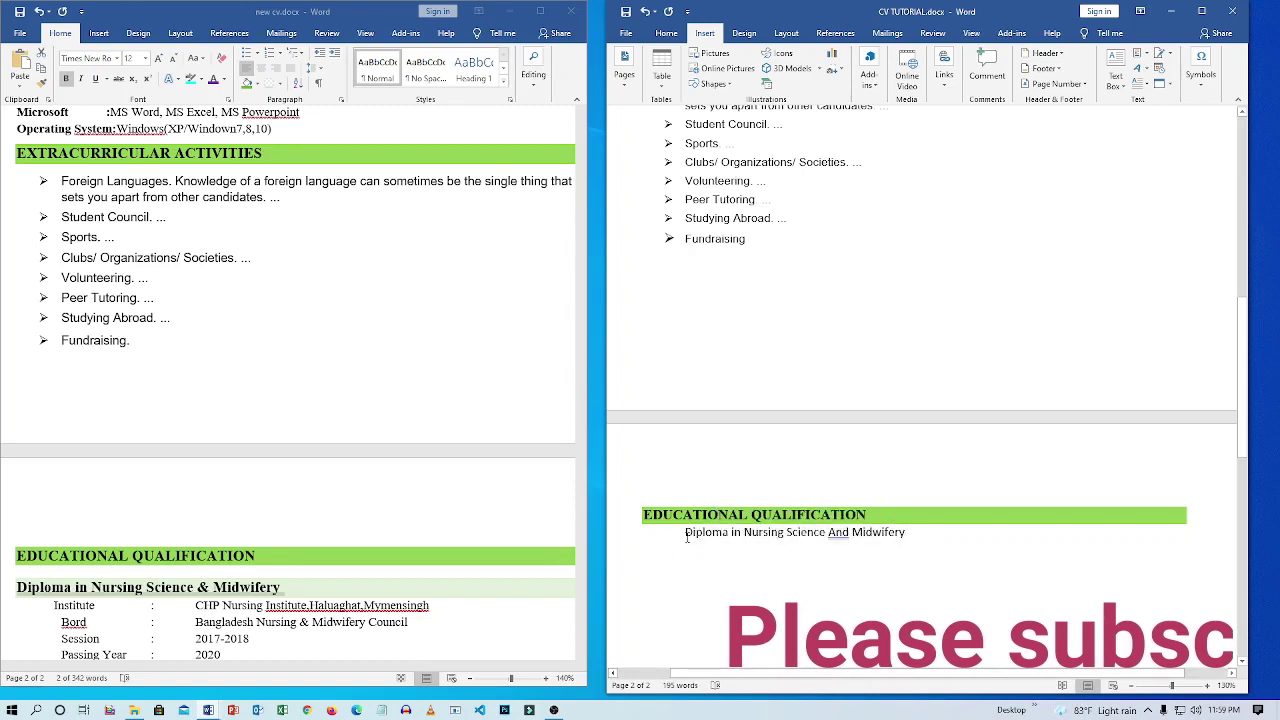
pyautogui.press('Return')
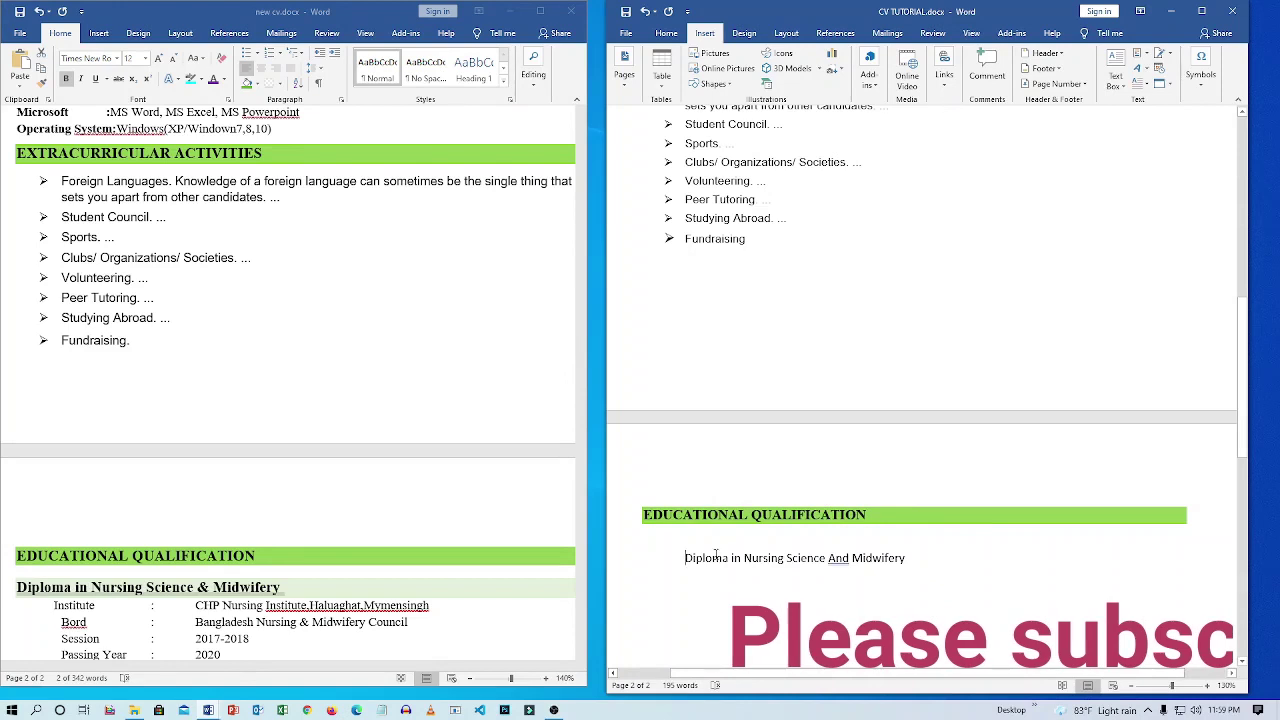
pyautogui.click(701, 540)
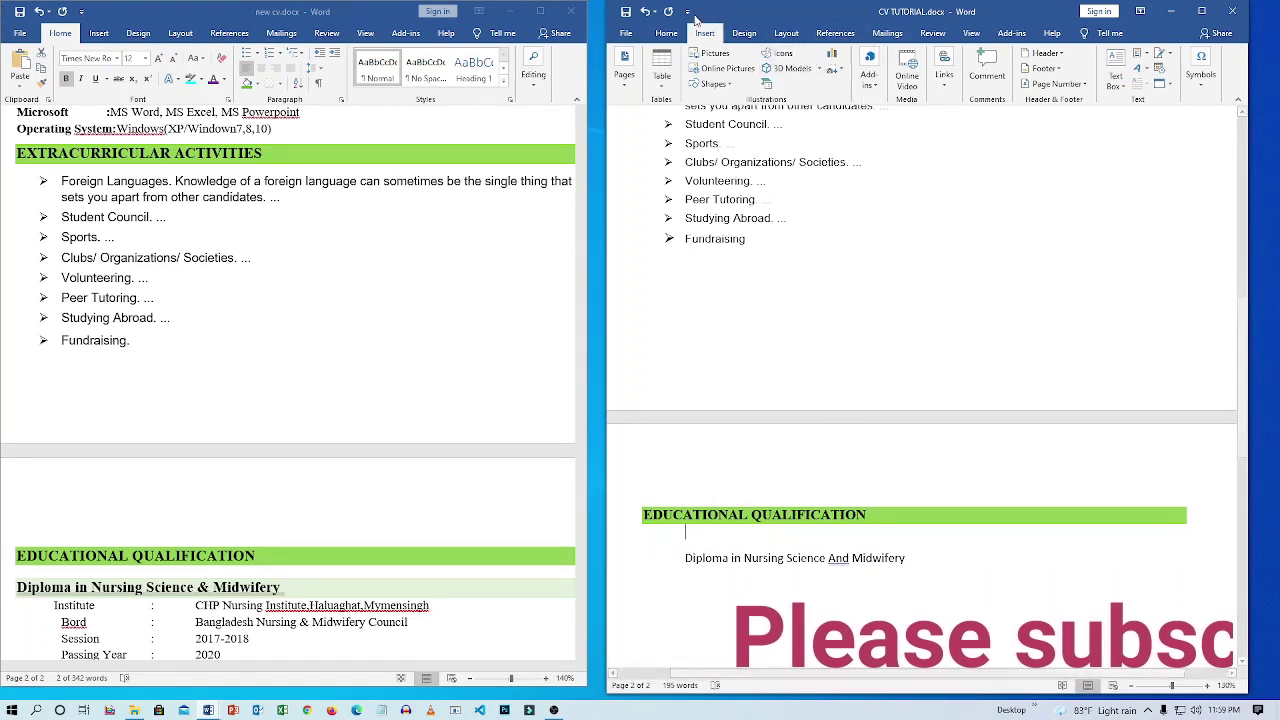
# Step: Shrink the blank line above the Diploma line down to font size 1
pyautogui.click(666, 33)
pyautogui.click(780, 60)
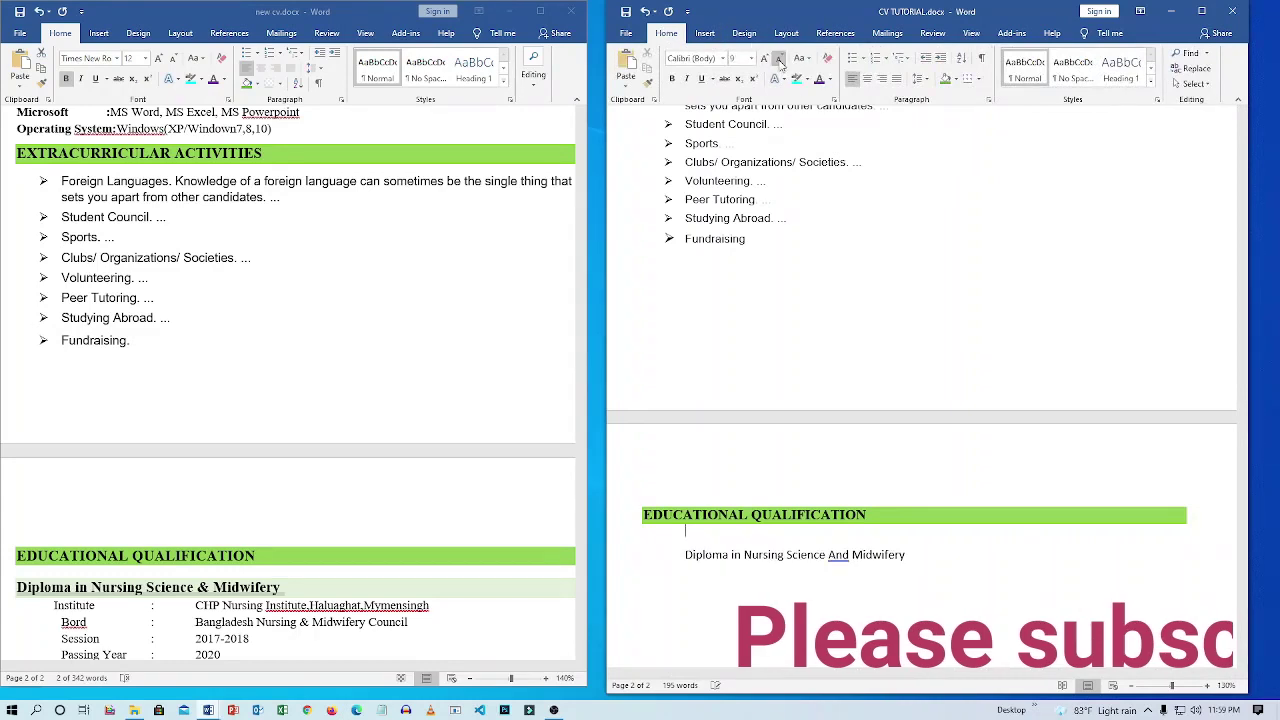
pyautogui.click(780, 60)
pyautogui.click(780, 60)
pyautogui.click(780, 60)
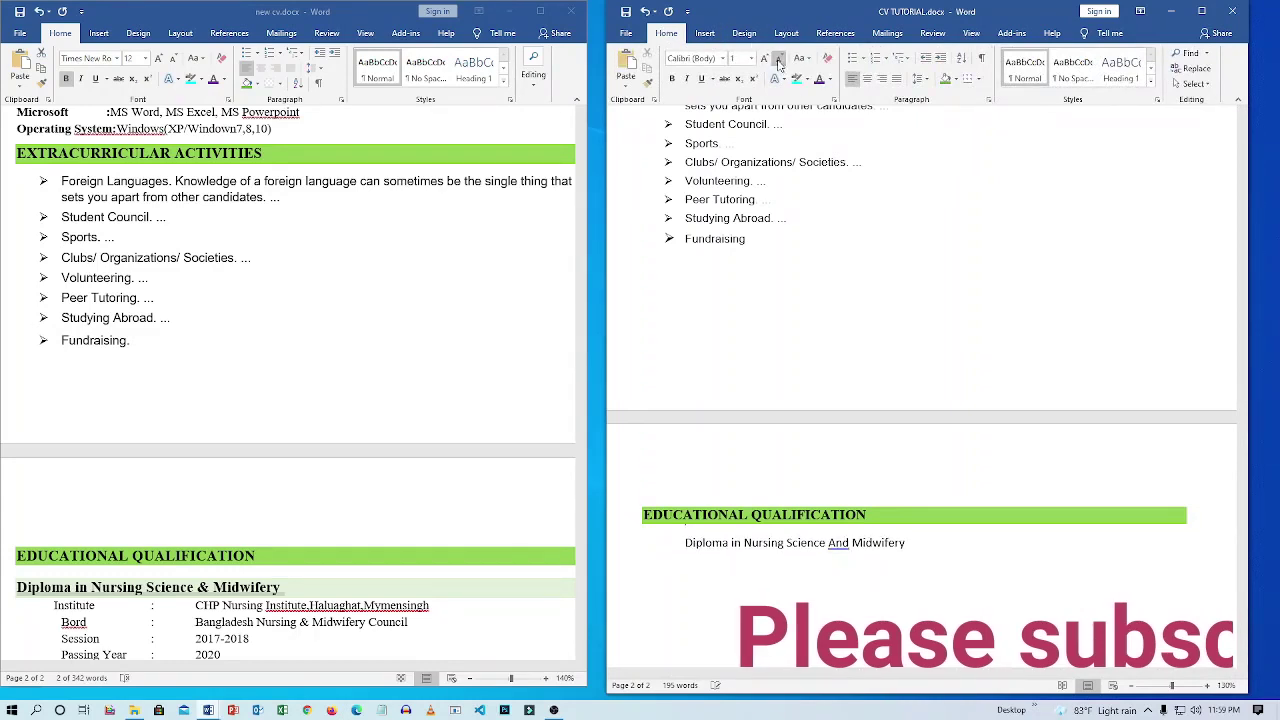
# Step: Make the Diploma line 12 pt, bold, with a different underline style
pyautogui.moveTo(910, 543); pyautogui.dragTo(684, 543)
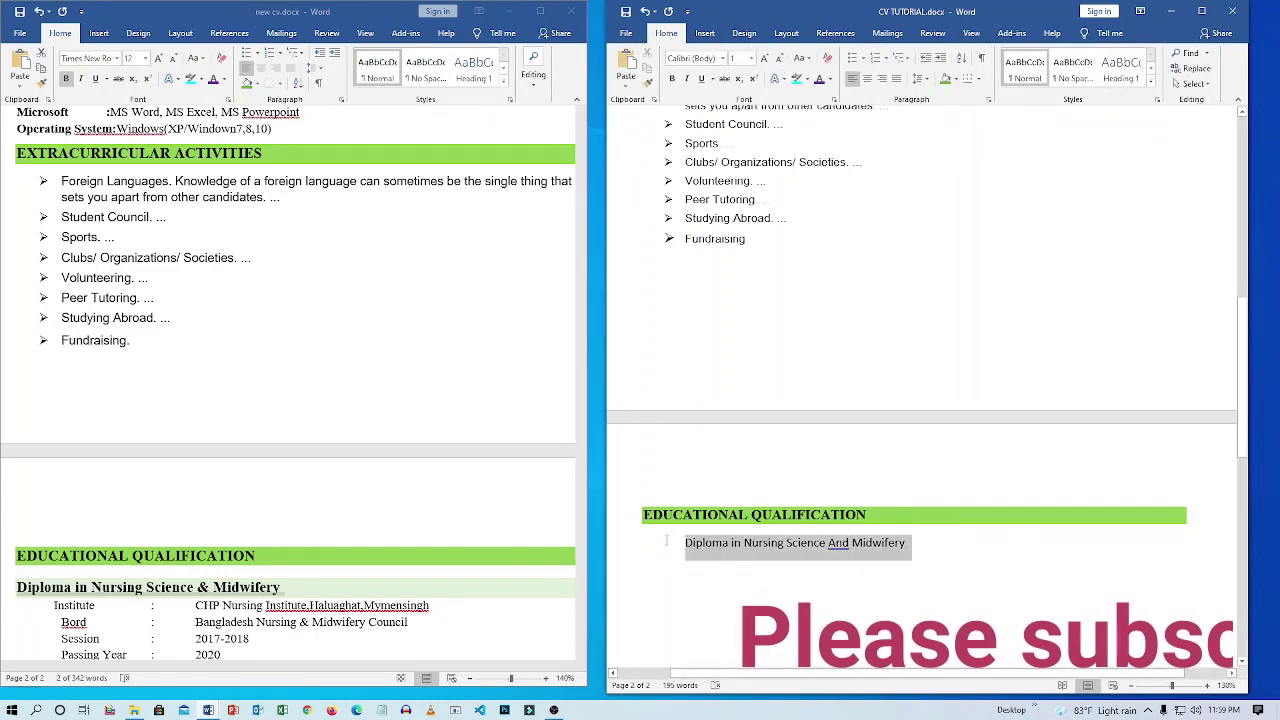
pyautogui.click(751, 58)
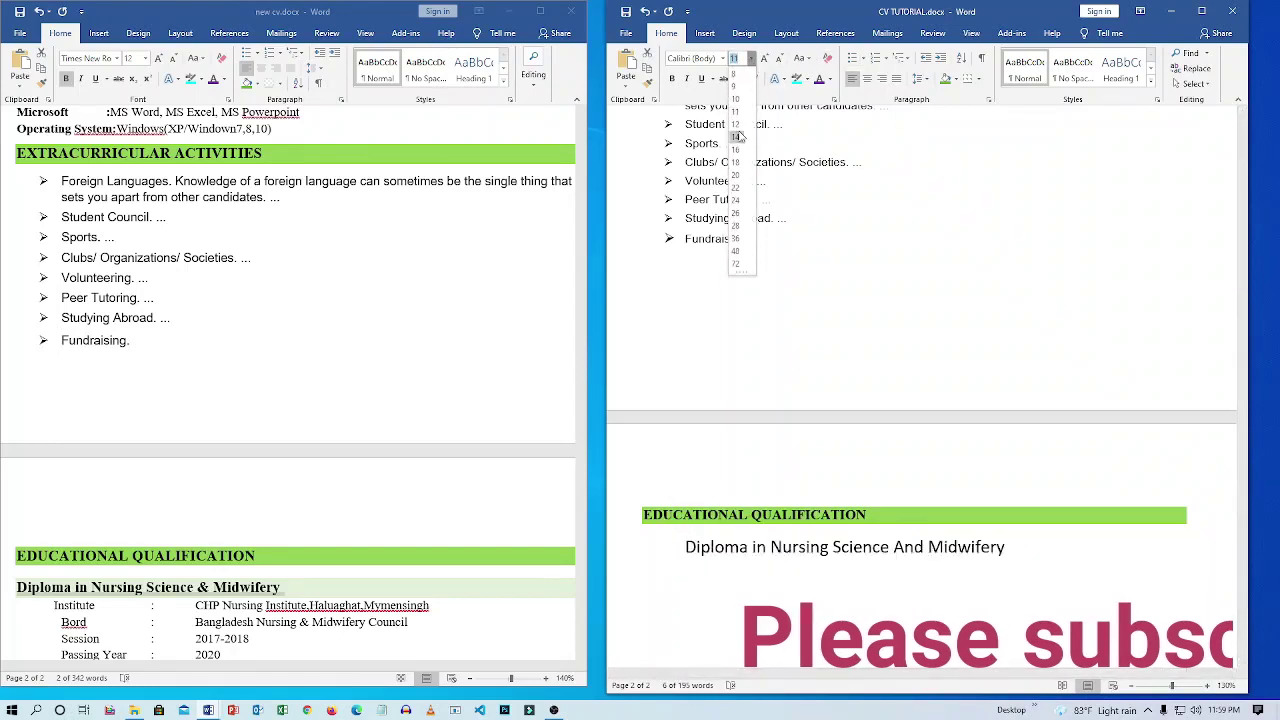
pyautogui.click(741, 124)
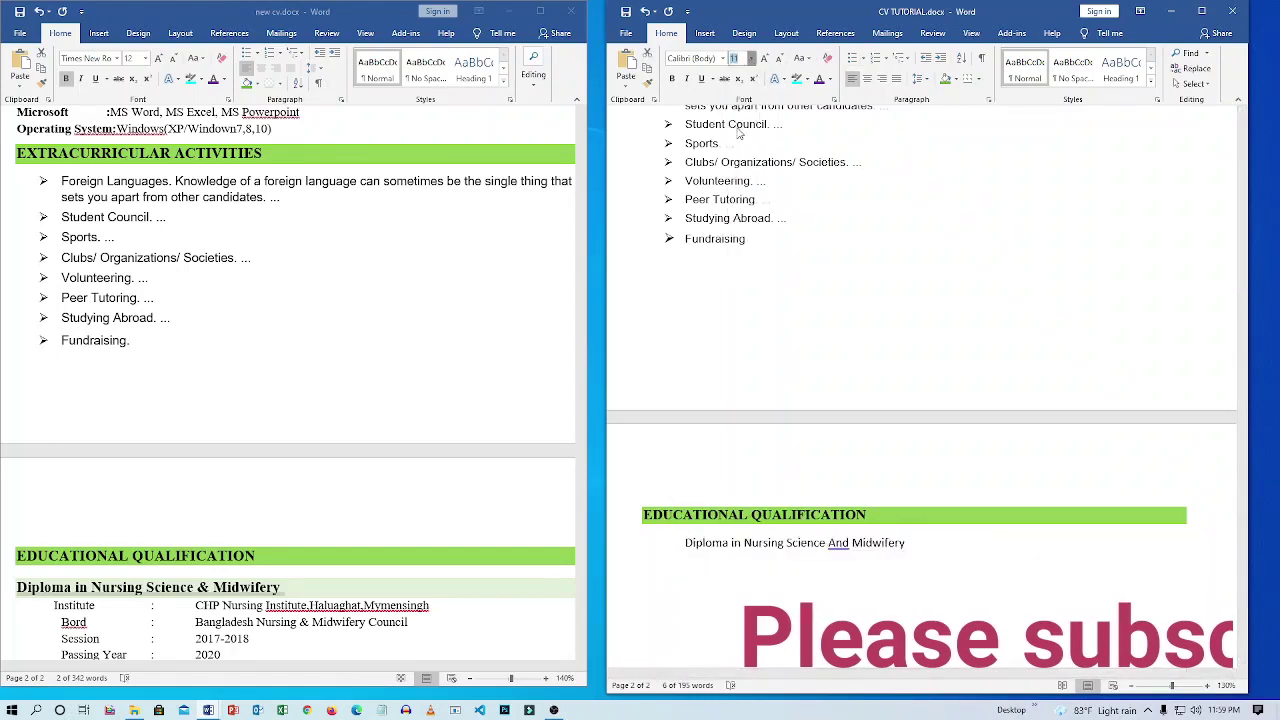
pyautogui.click(673, 80)
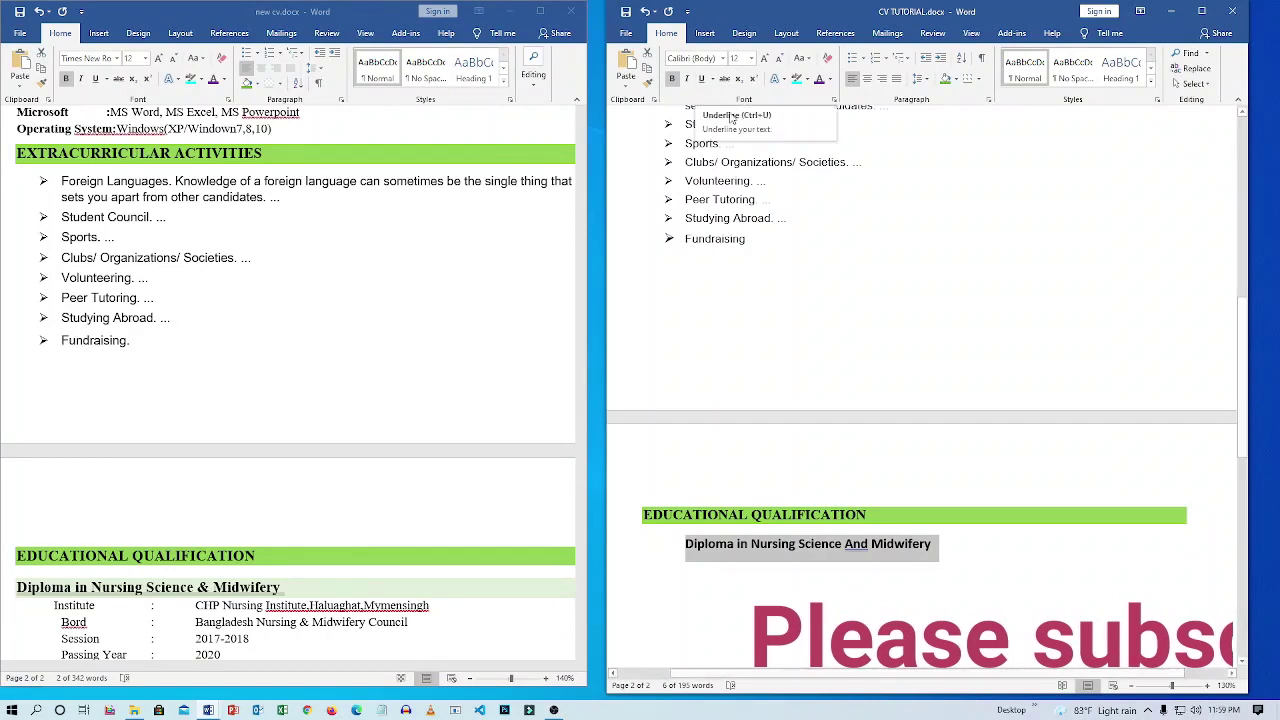
pyautogui.click(702, 80)
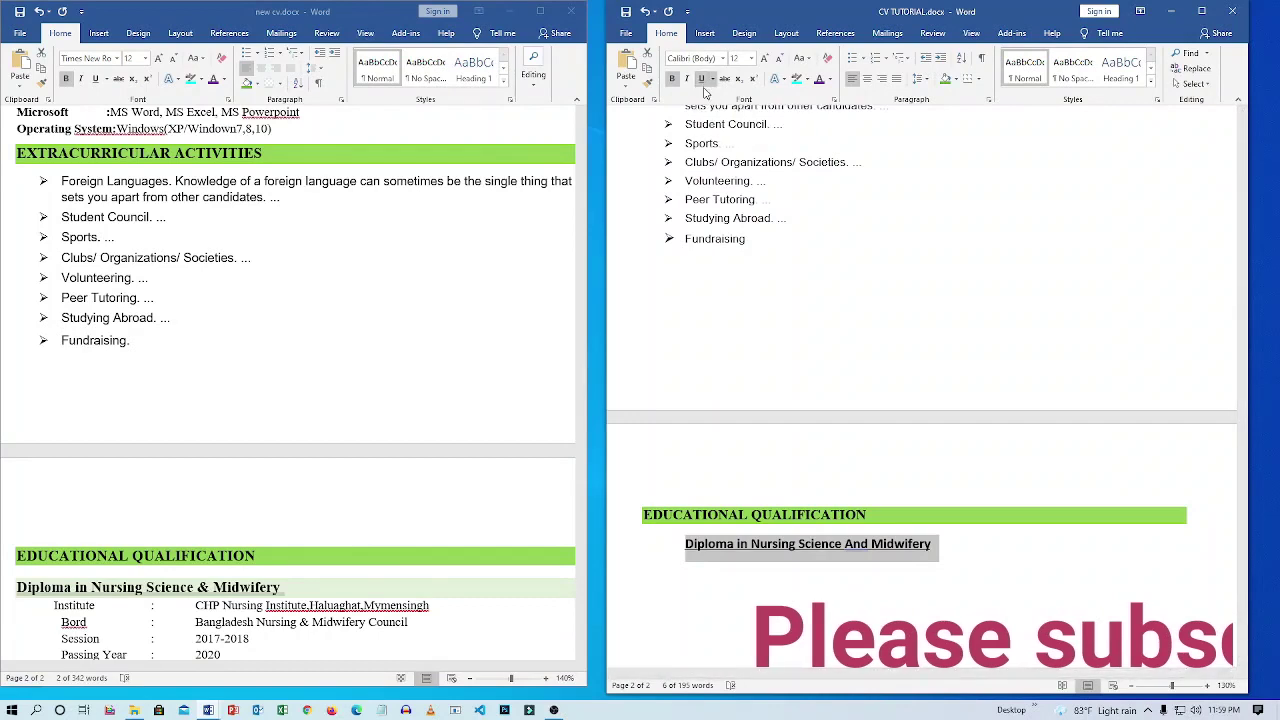
pyautogui.click(712, 79)
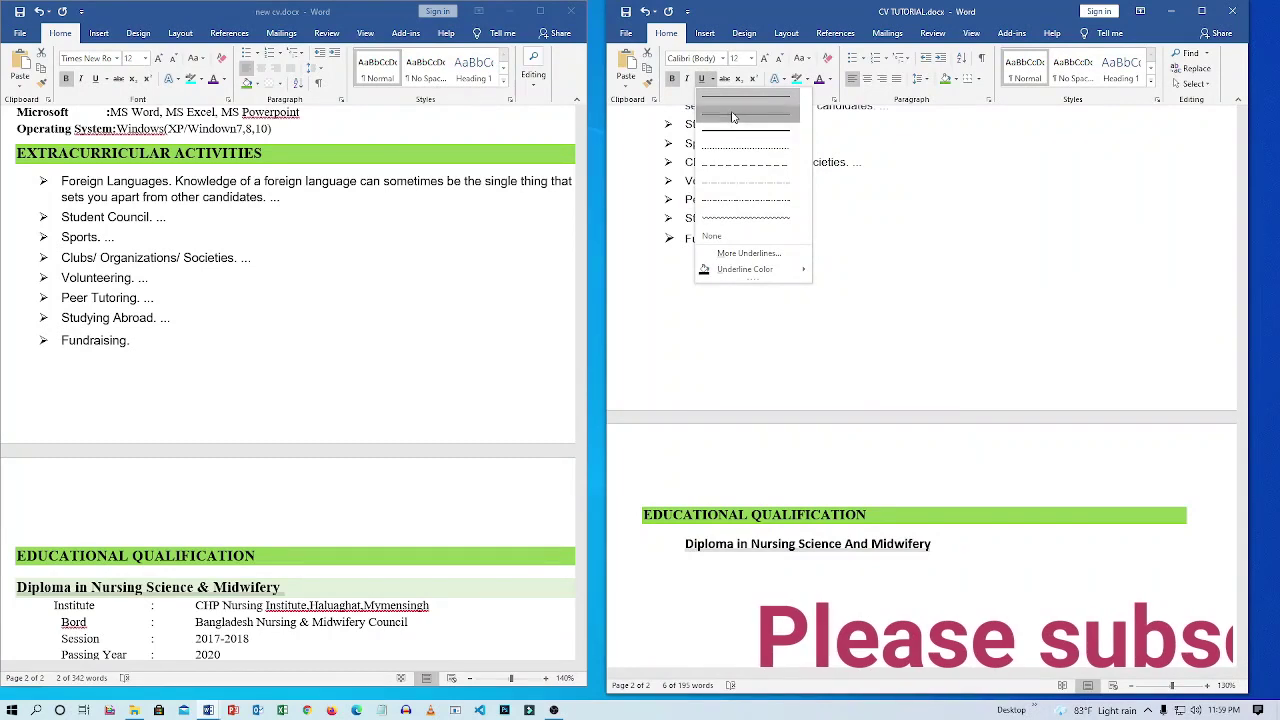
pyautogui.click(735, 117)
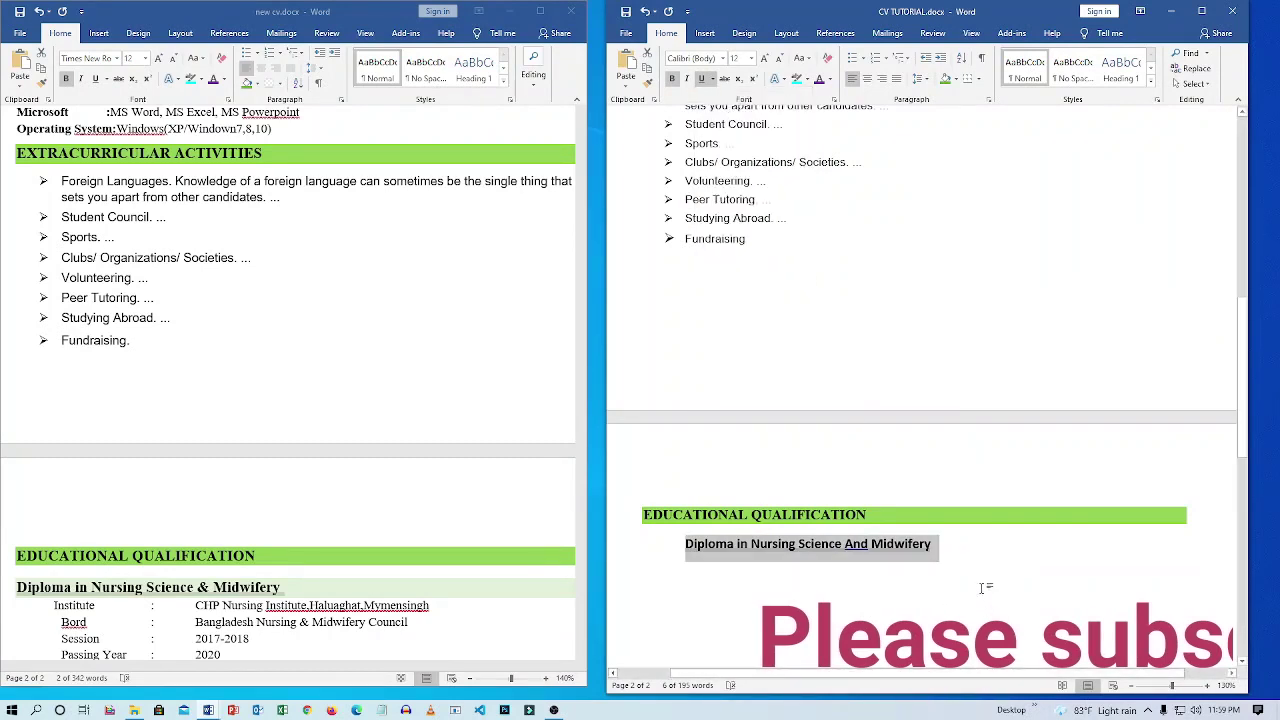
# Step: Apply pale green shading behind the Diploma line, then check the EDUCATIONAL QUALIFICATION heading's font
pyautogui.click(933, 547)
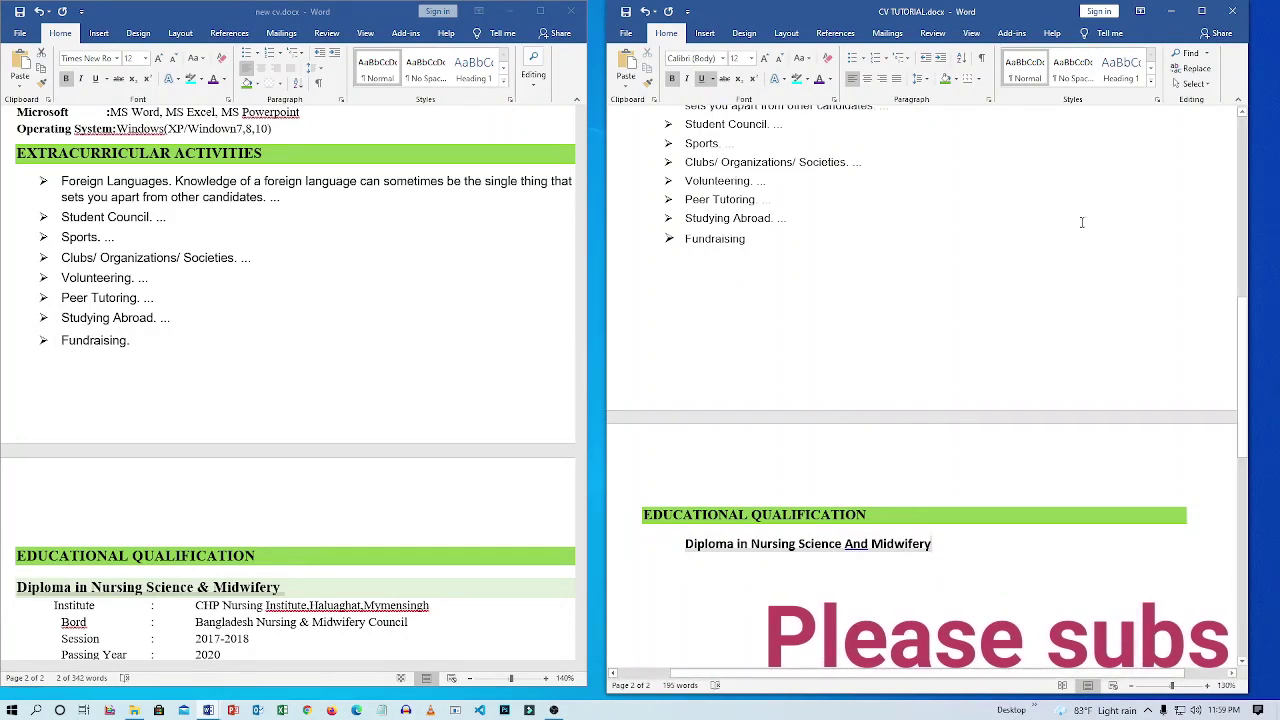
pyautogui.click(957, 80)
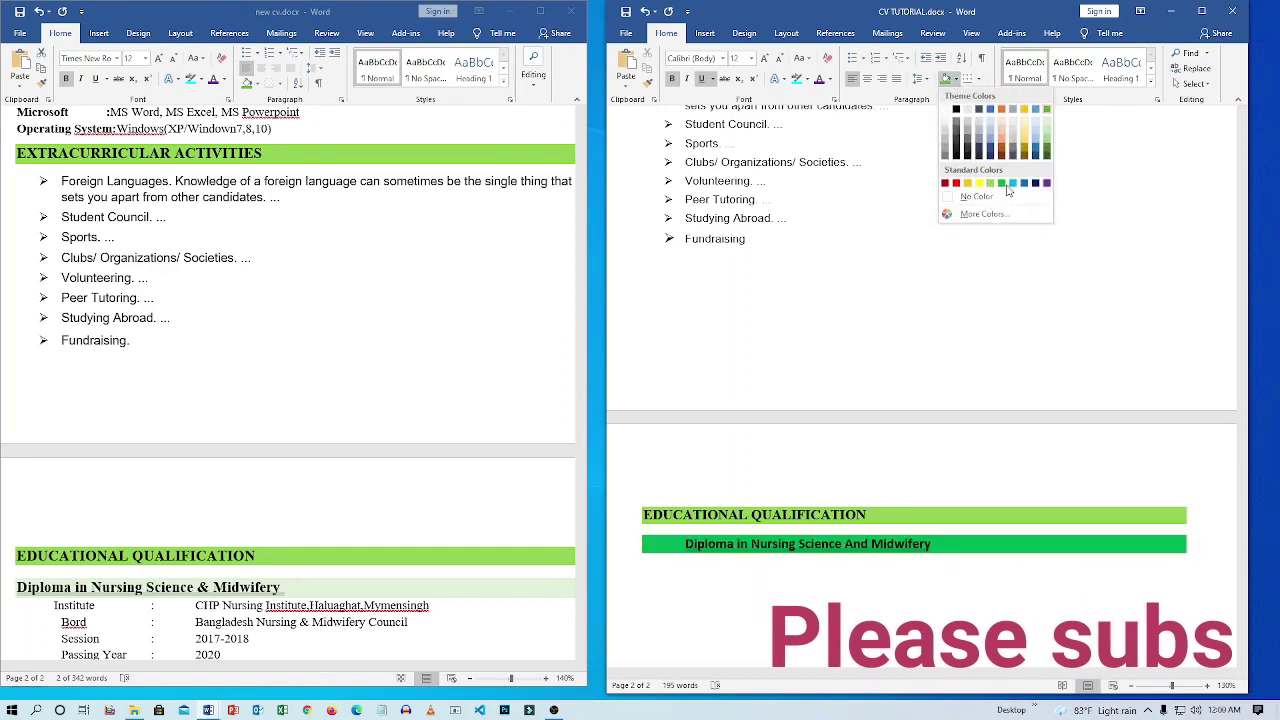
pyautogui.click(1045, 125)
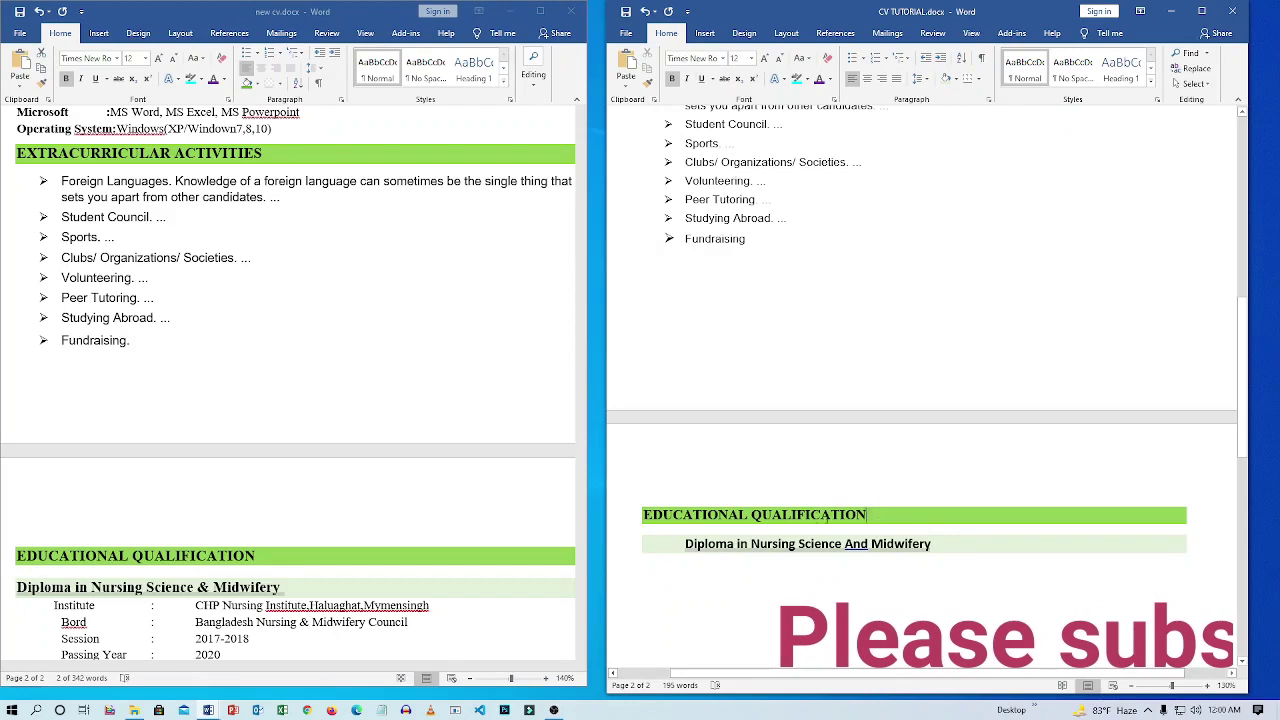
pyautogui.moveTo(883, 513); pyautogui.dragTo(643, 514)
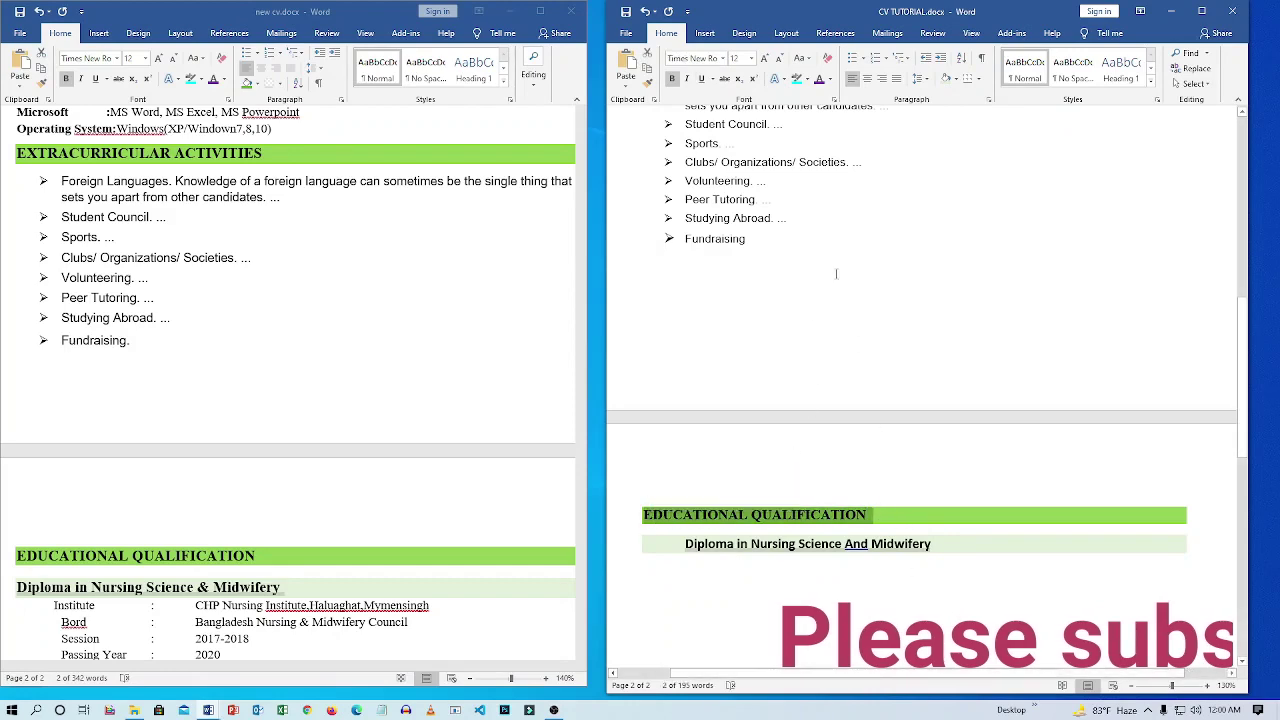
# Step: Toggle the underline off the Diploma in Nursing Science And Midwifery line with Ctrl+U
pyautogui.scroll(5, 886, 469)
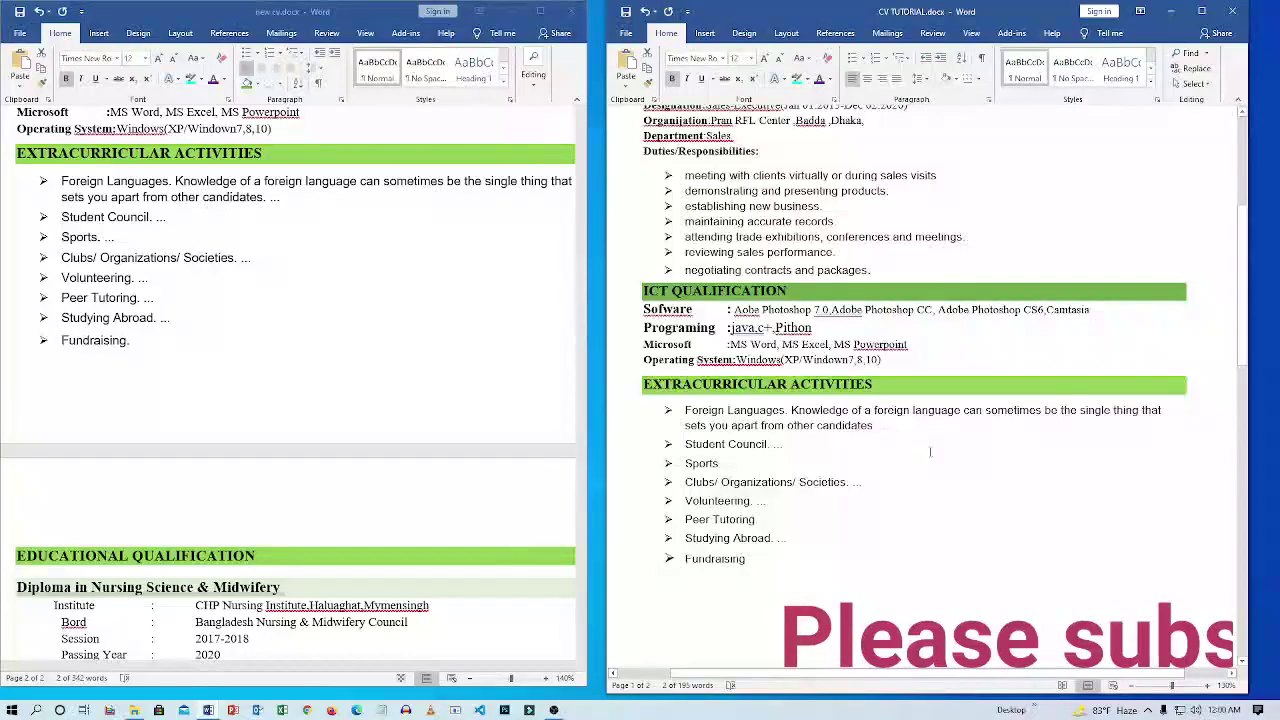
pyautogui.scroll(-5, 937, 457)
pyautogui.scroll(-2, 937, 457)
pyautogui.click(649, 465)
pyautogui.hotkey('ctrl', 'u')
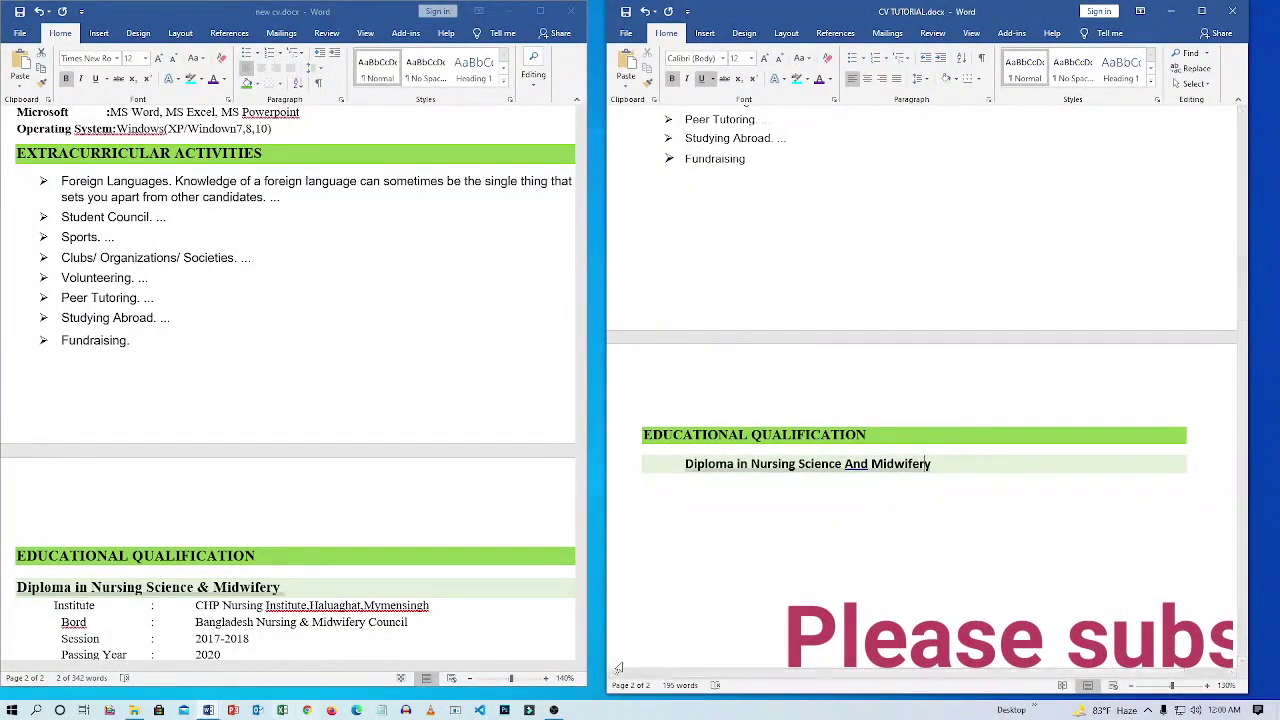
pyautogui.hotkey('ctrl', 'u')
pyautogui.scroll(-1, 713, 603)
pyautogui.scroll(-1, 713, 603)
pyautogui.hotkey('ctrl', 'u')
pyautogui.scroll(1, 713, 603)
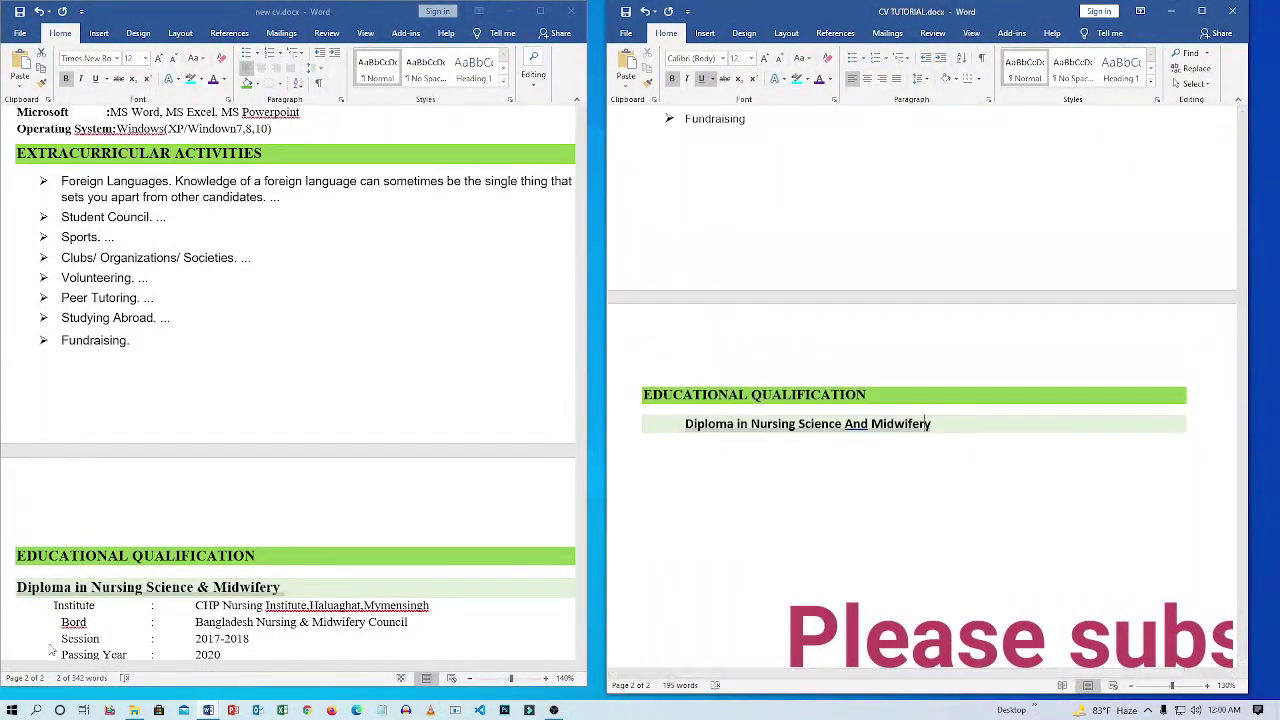
pyautogui.scroll(-2, 91, 628)
pyautogui.scroll(-1, 150, 500)
pyautogui.scroll(-2, 207, 376)
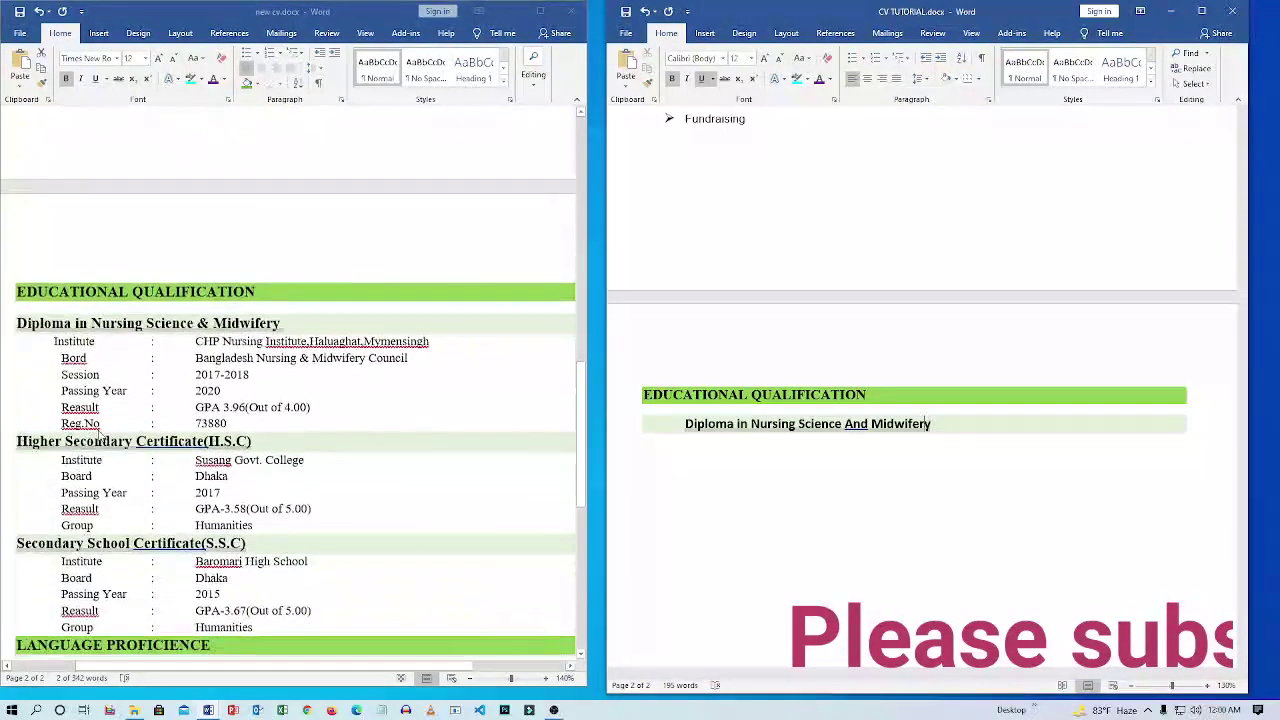
pyautogui.scroll(-1, 207, 376)
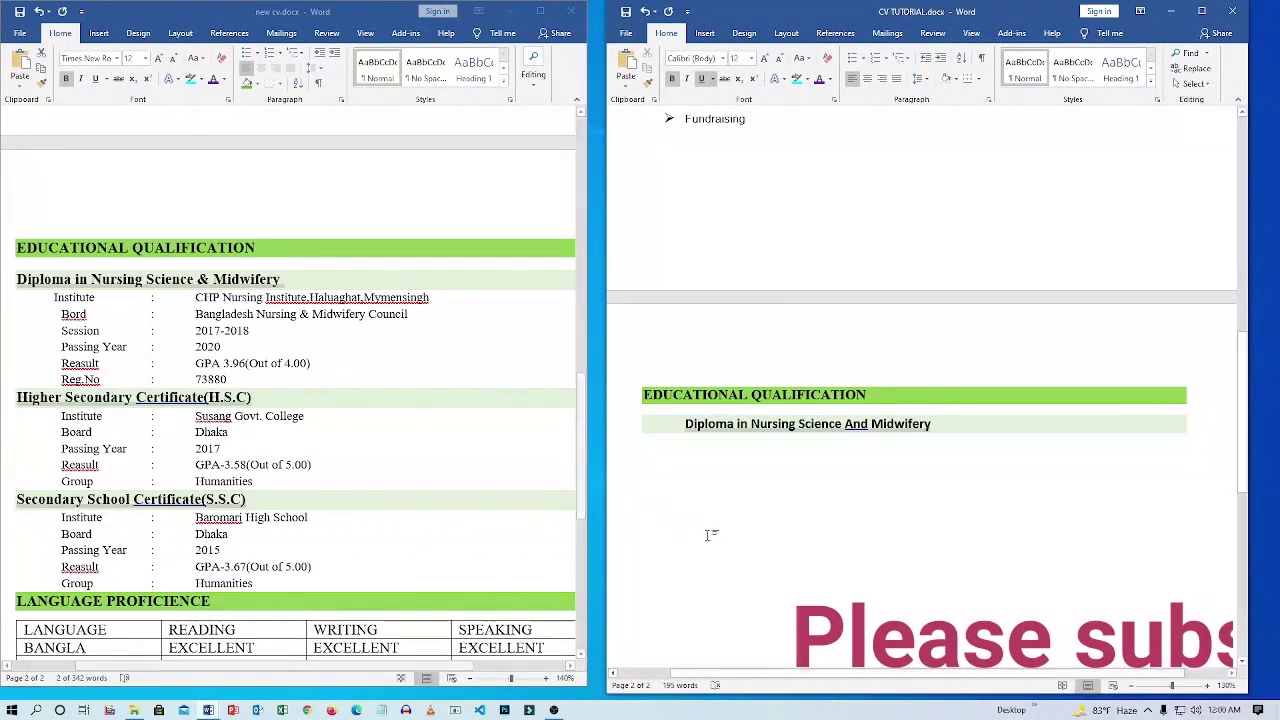
pyautogui.click(686, 457)
# Step: Add a tab-aligned Institute row reading 'CHP Nursing Institute,Haluaghat,Mymenshing' below the Diploma line
pyautogui.keyDown('shift'); pyautogui.click(689, 456); pyautogui.keyUp('shift')
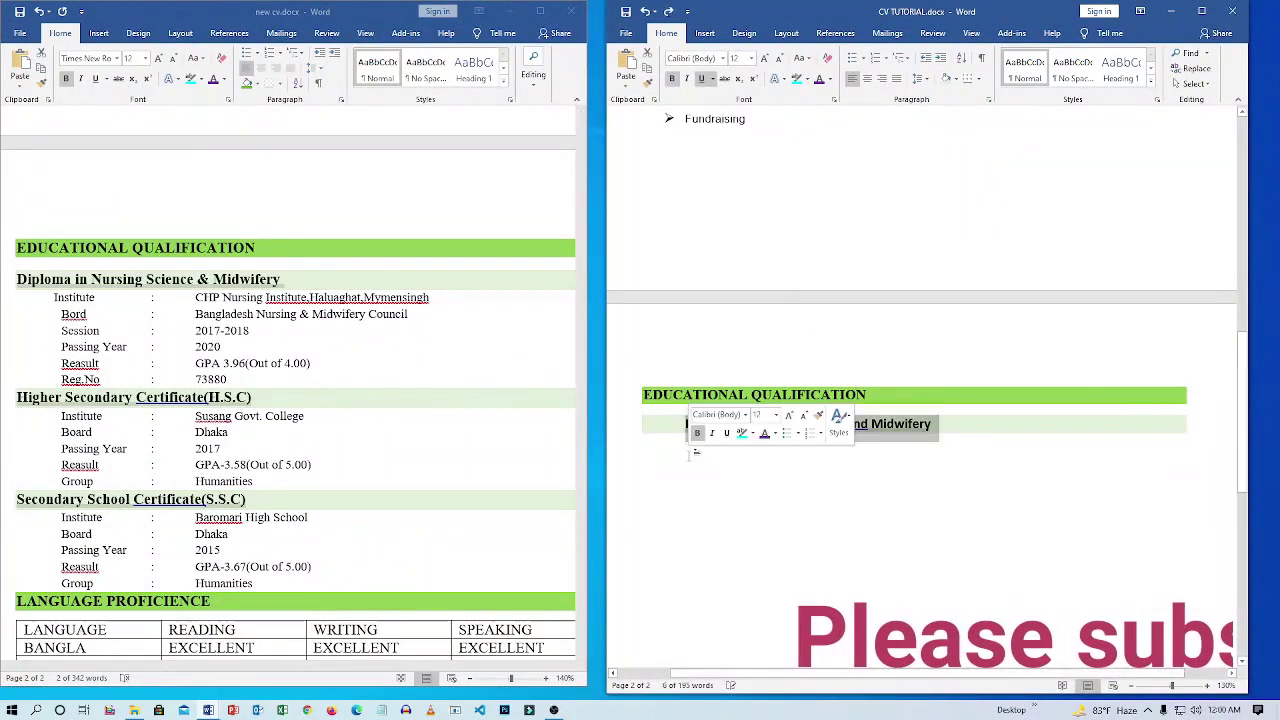
pyautogui.click(686, 455)
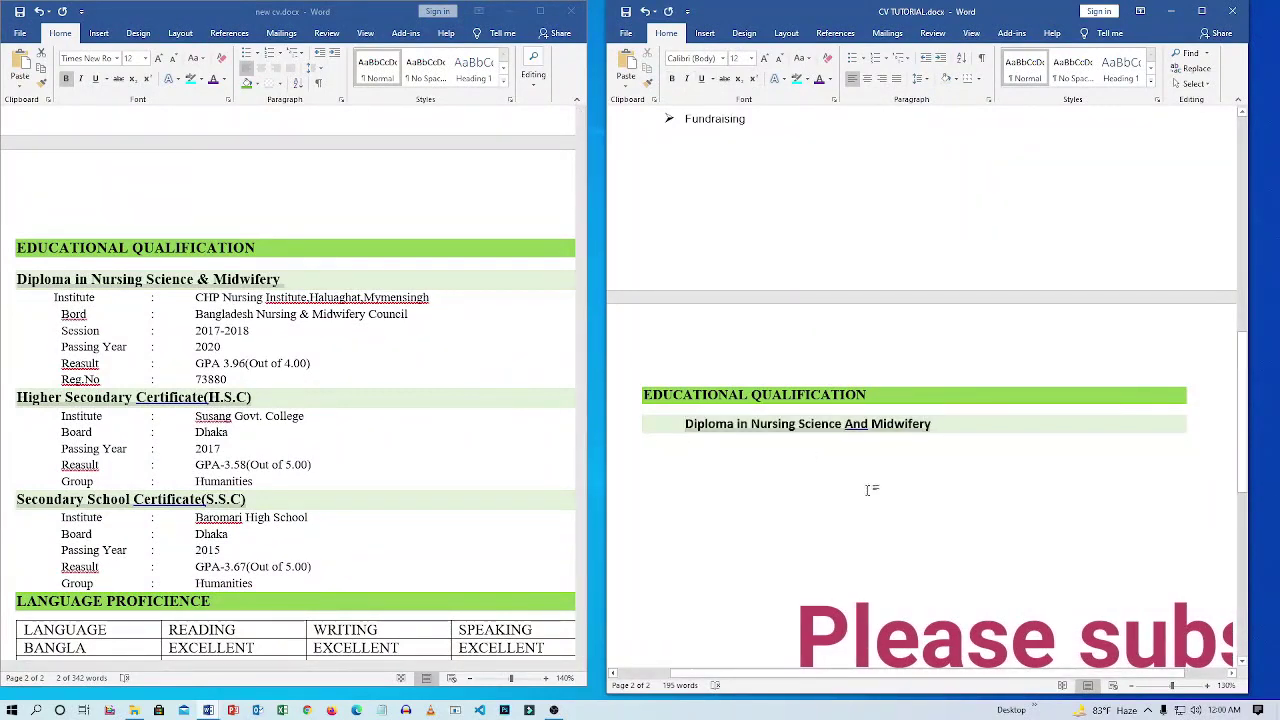
pyautogui.write('Ins')
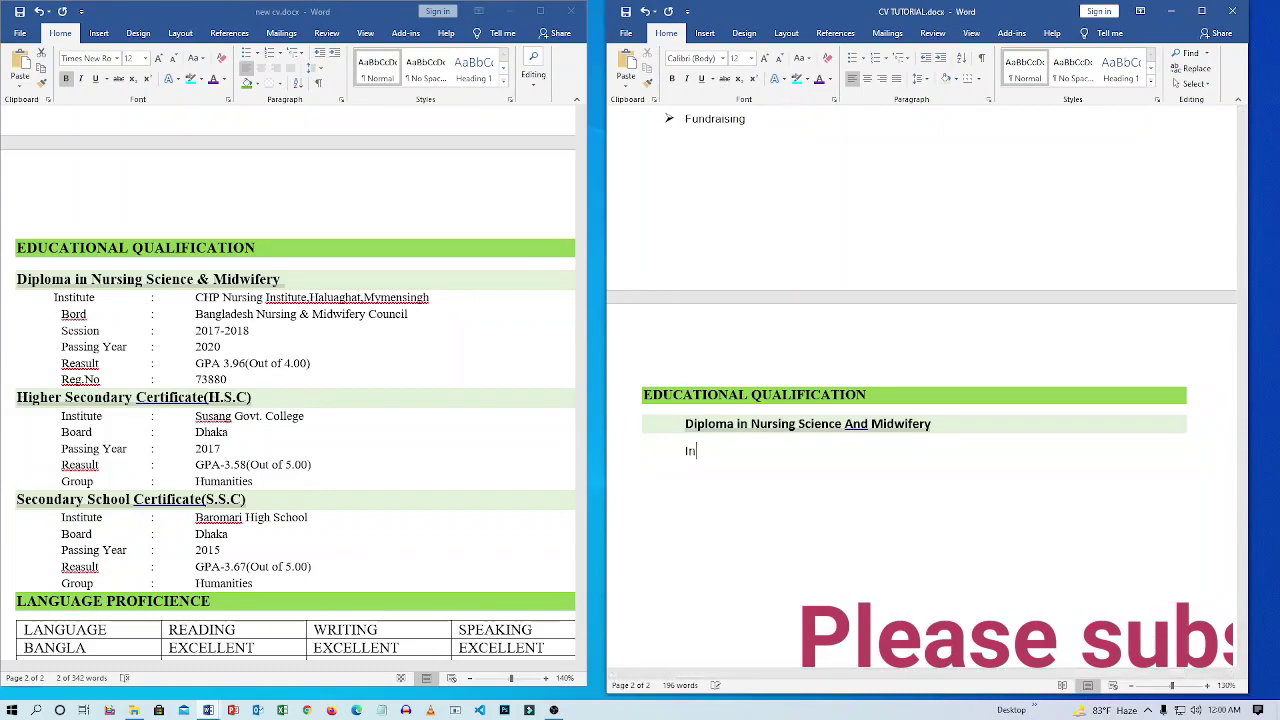
pyautogui.write('ti')
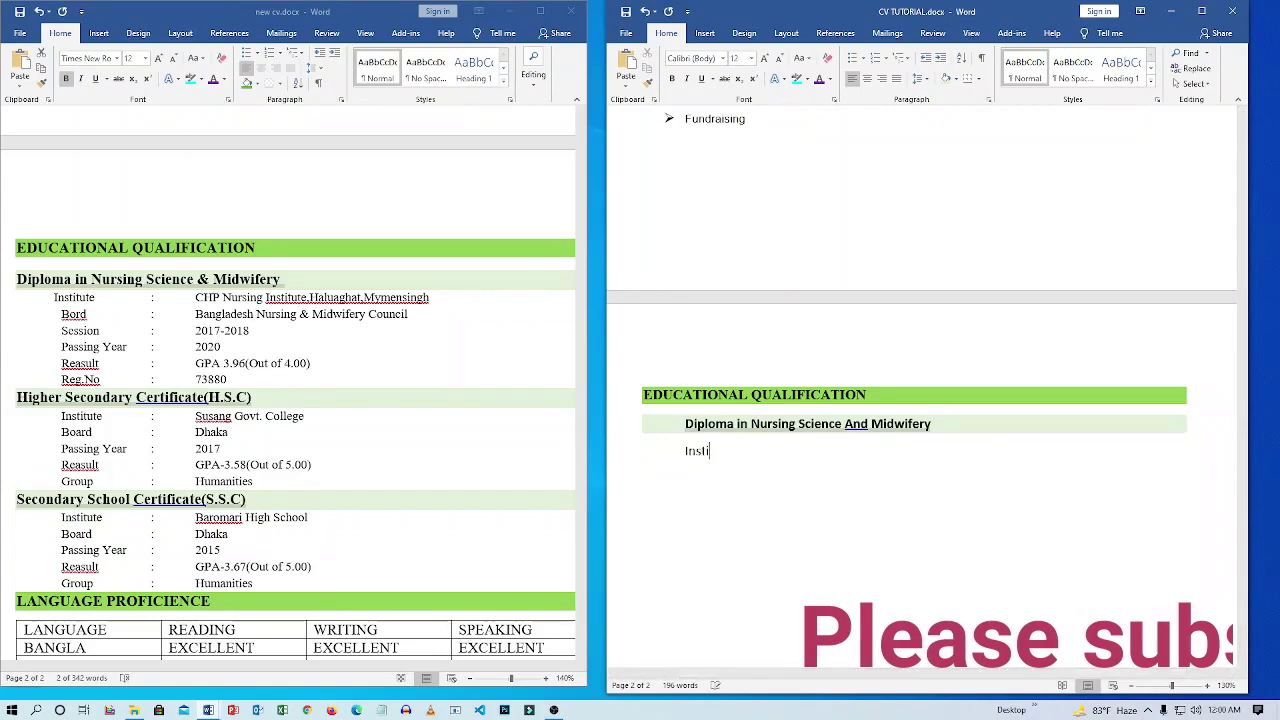
pyautogui.write('tu')
pyautogui.press('BackSpace')
pyautogui.press('BackSpace')
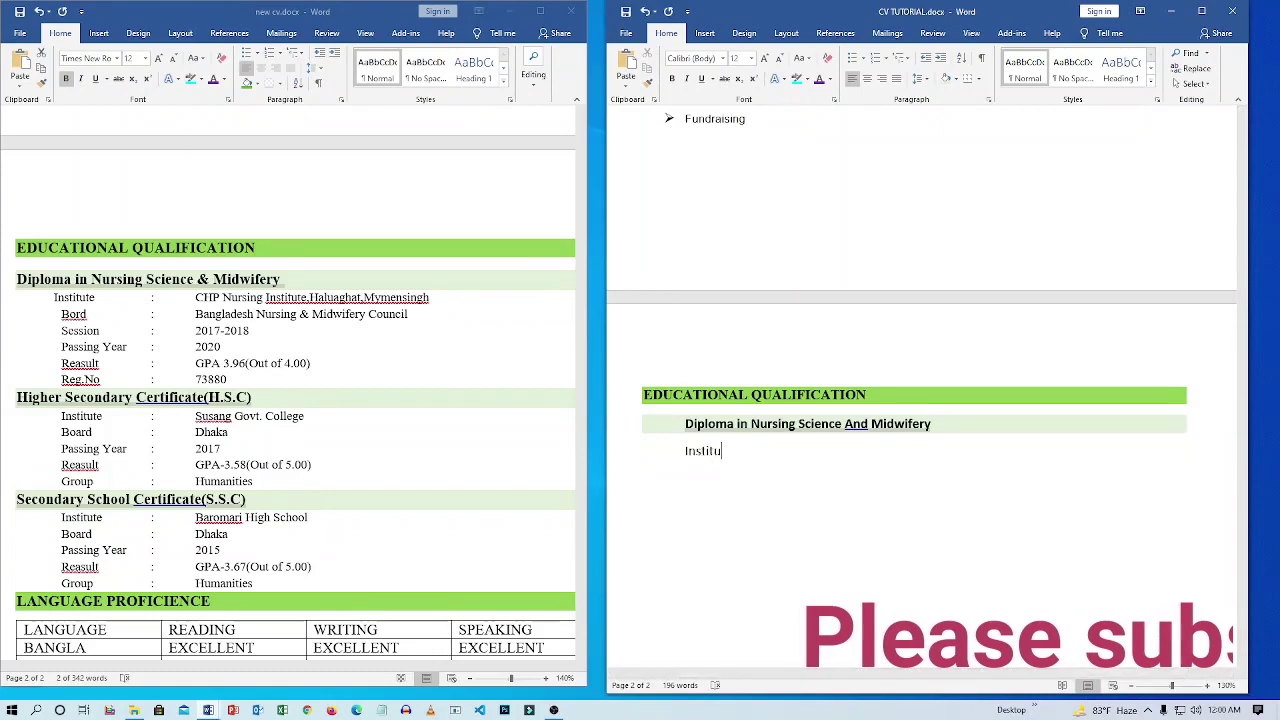
pyautogui.write('te')
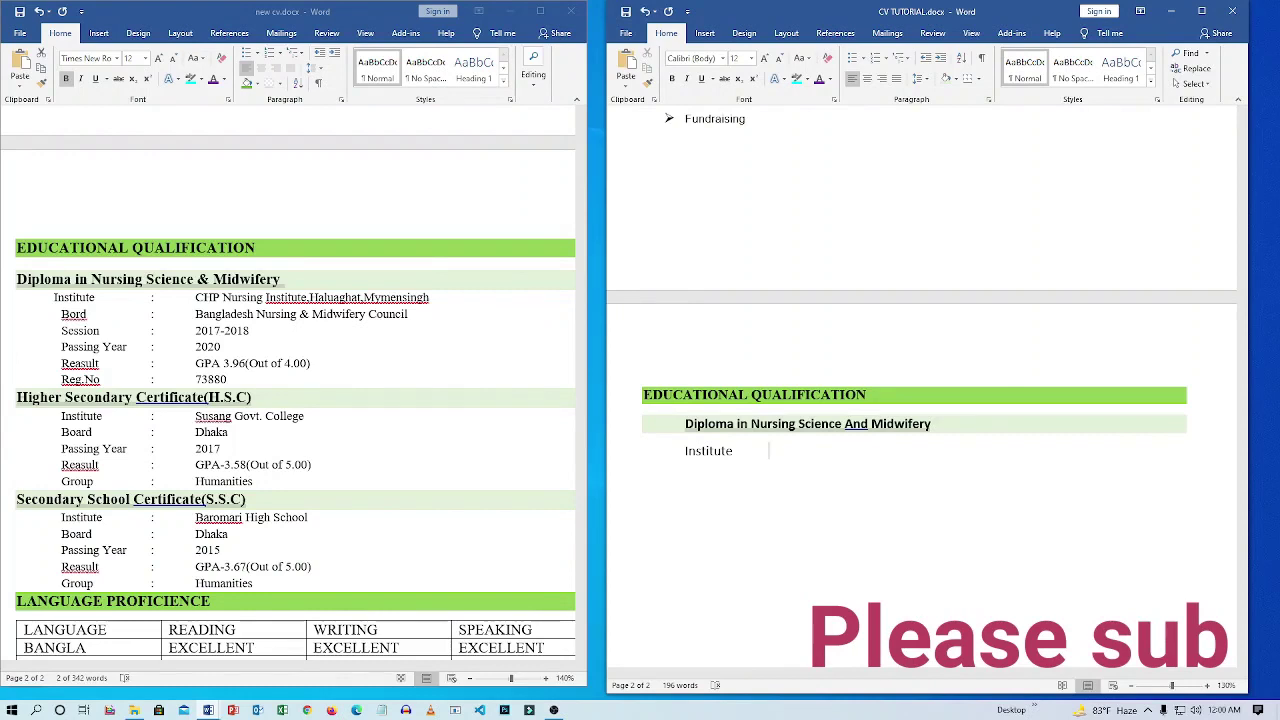
pyautogui.press('Tab')
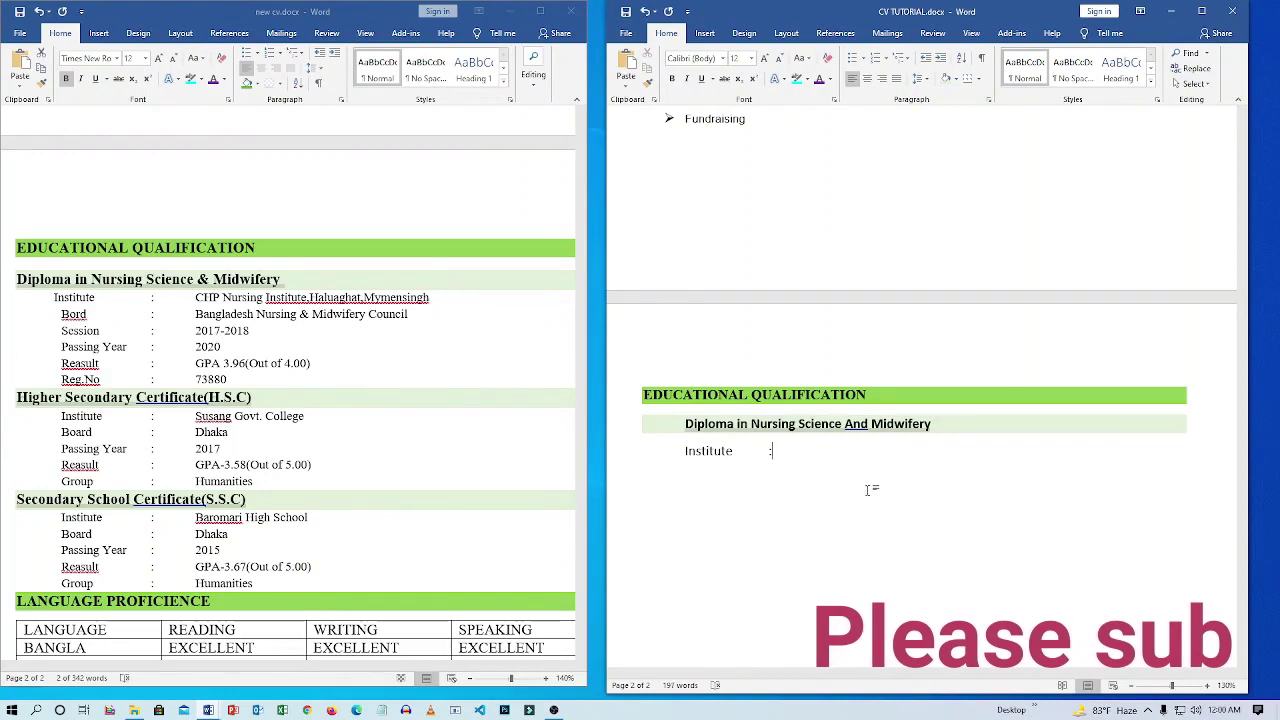
pyautogui.press('Tab')
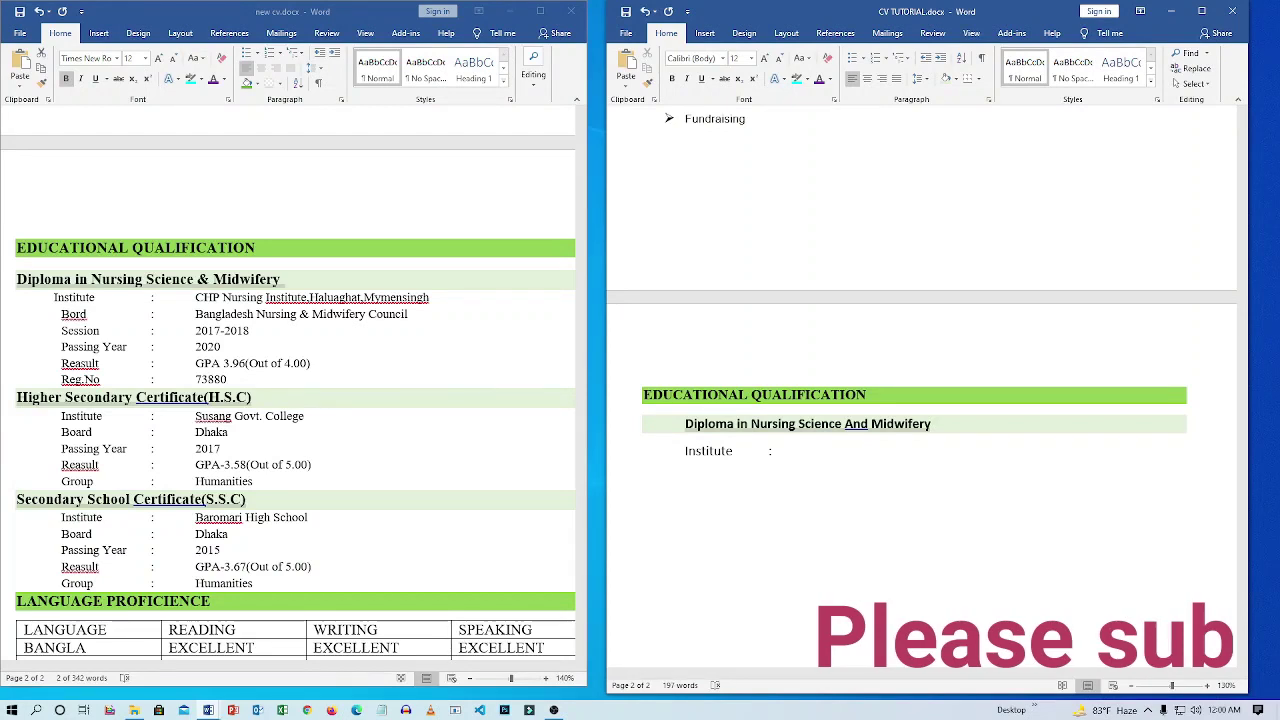
pyautogui.write('CH')
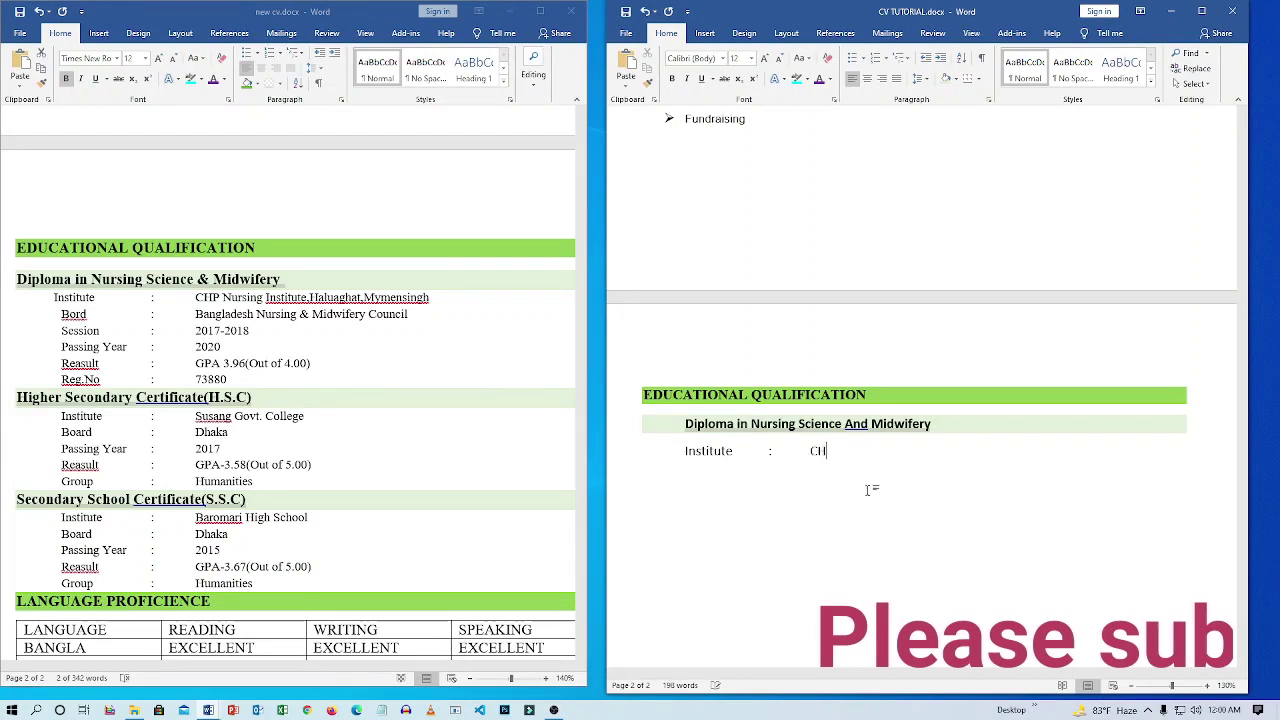
pyautogui.write('P Nur')
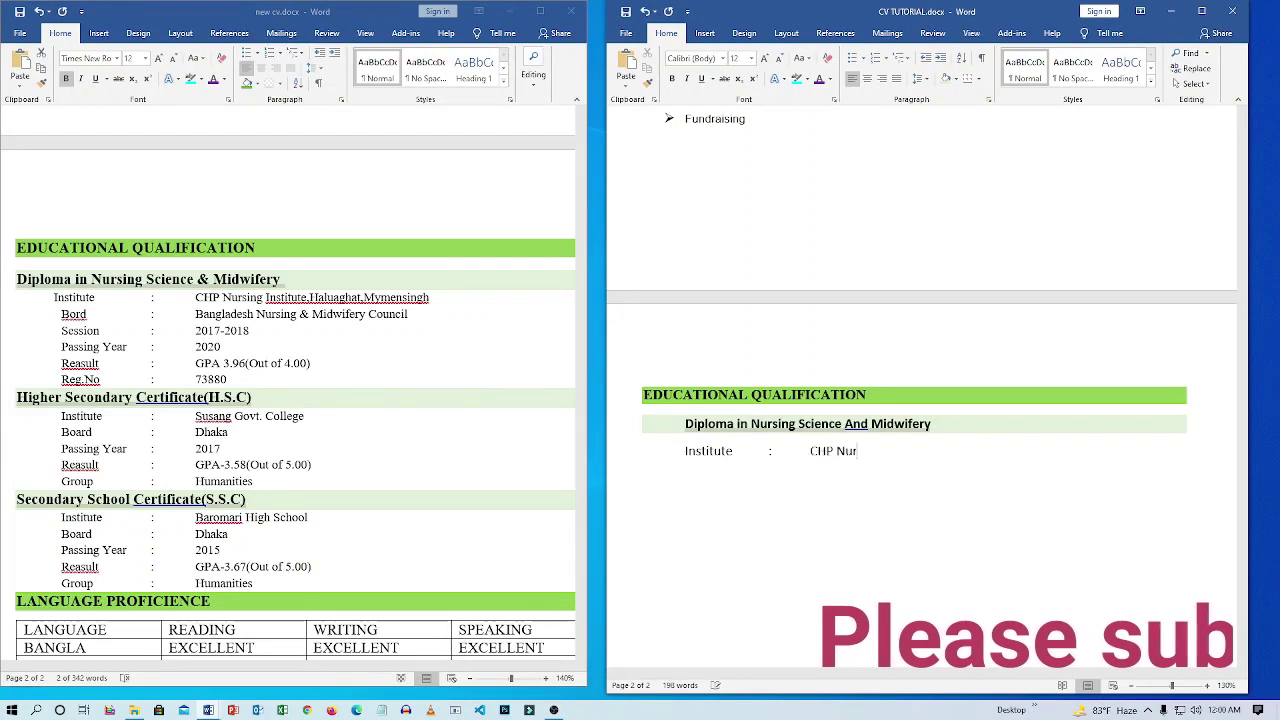
pyautogui.write('sing I')
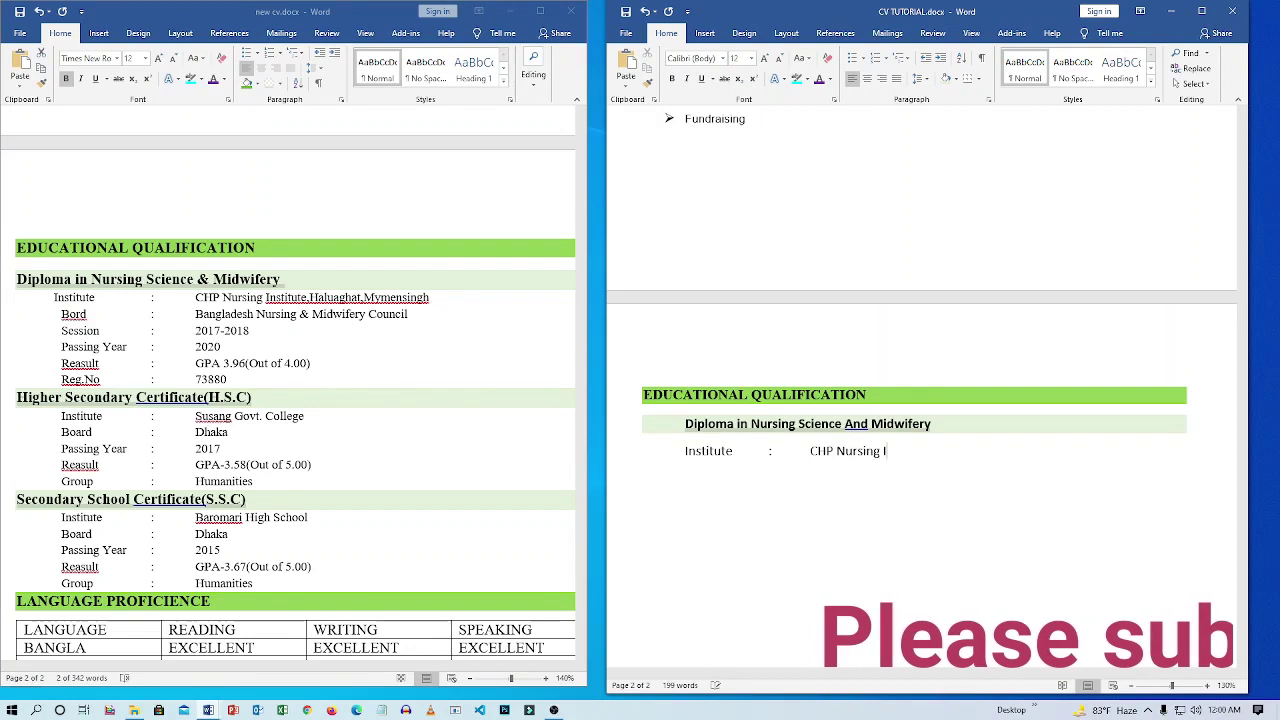
pyautogui.write('nstitute')
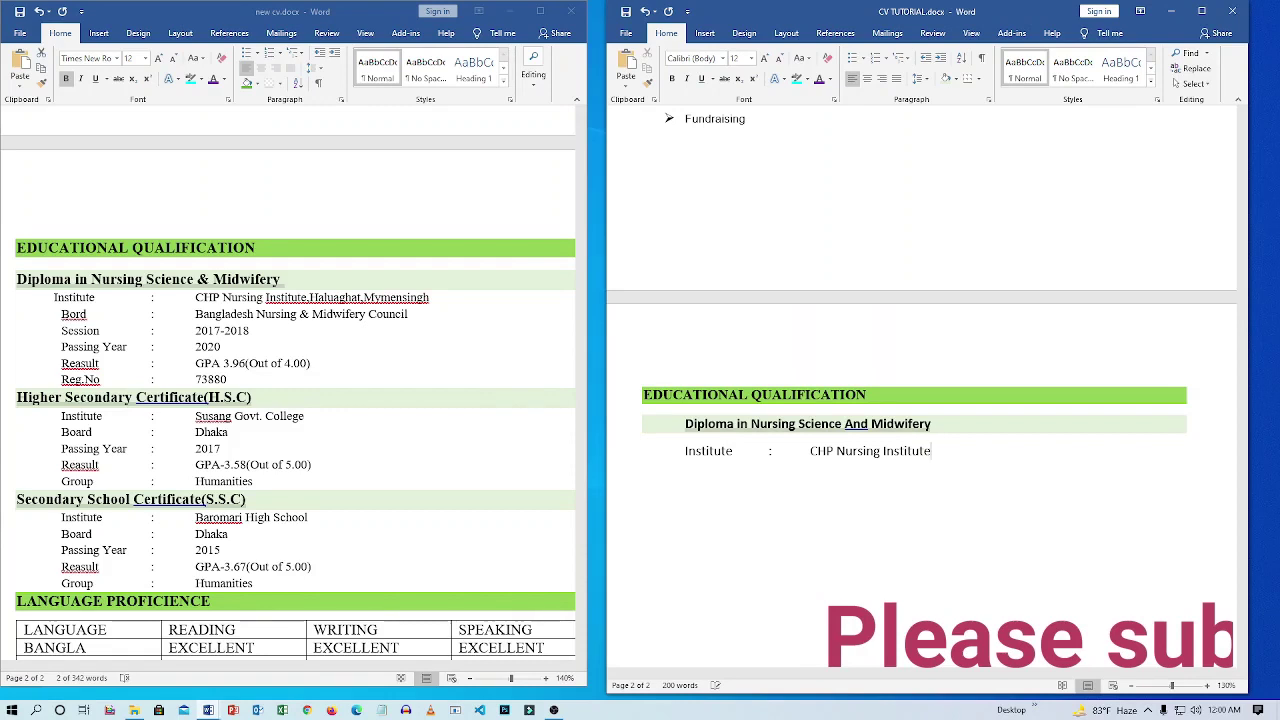
pyautogui.write(' ,')
pyautogui.write('alua')
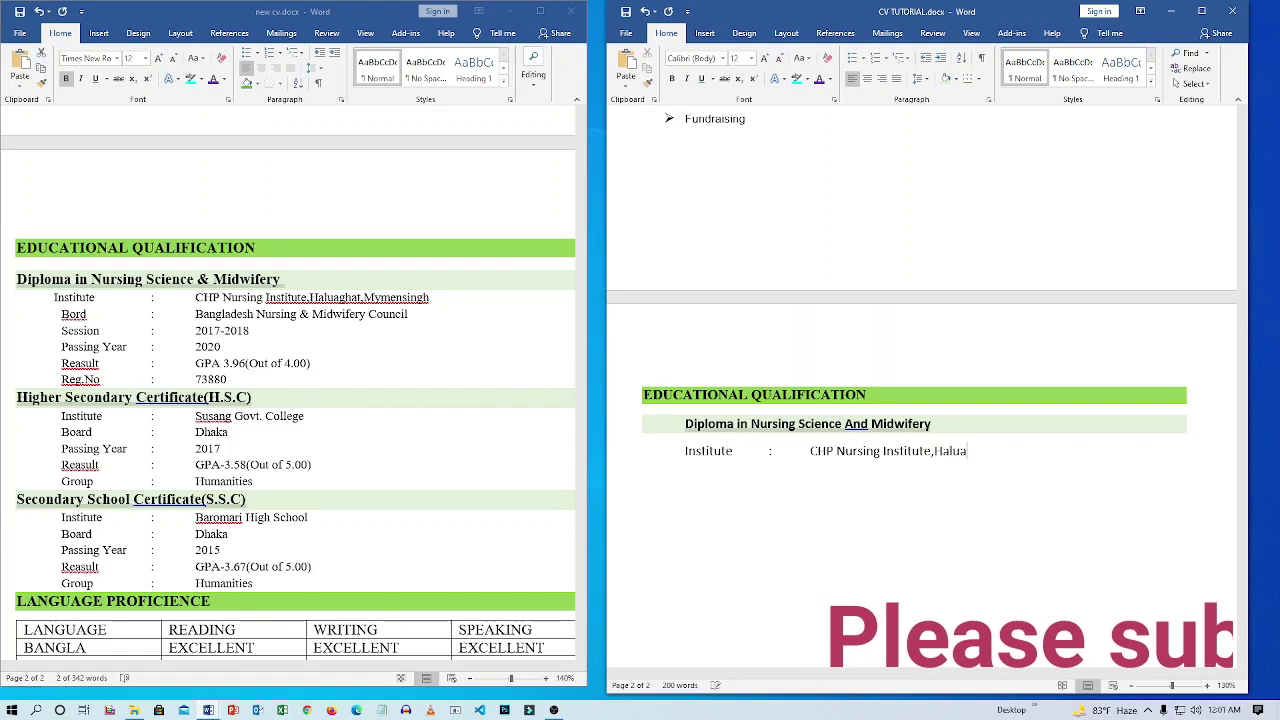
pyautogui.write('ghat')
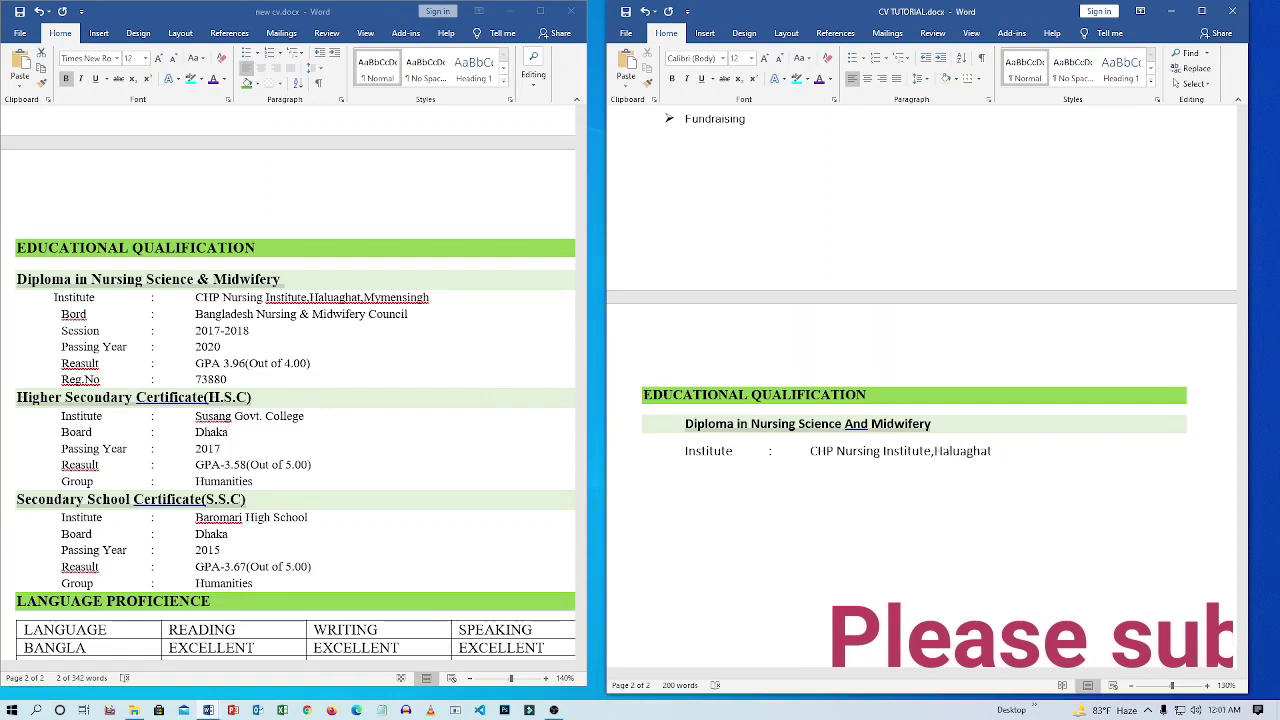
pyautogui.write(',Mymensh')
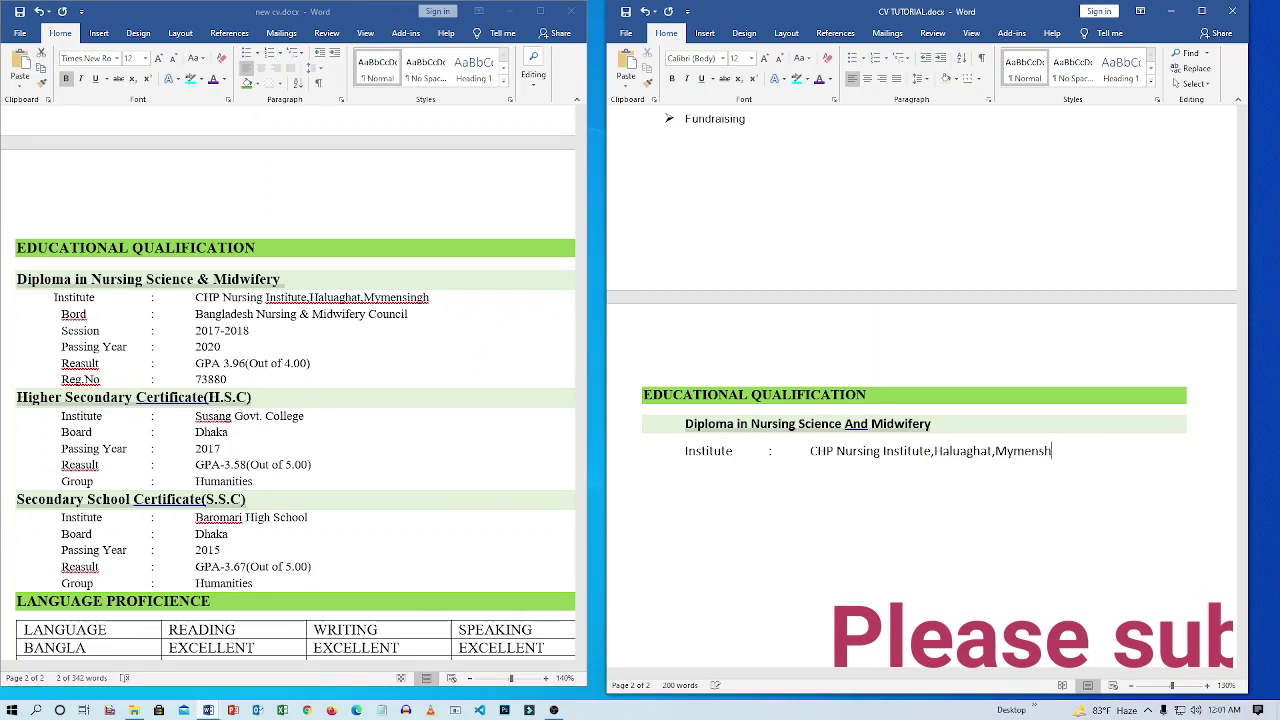
pyautogui.write('ing')
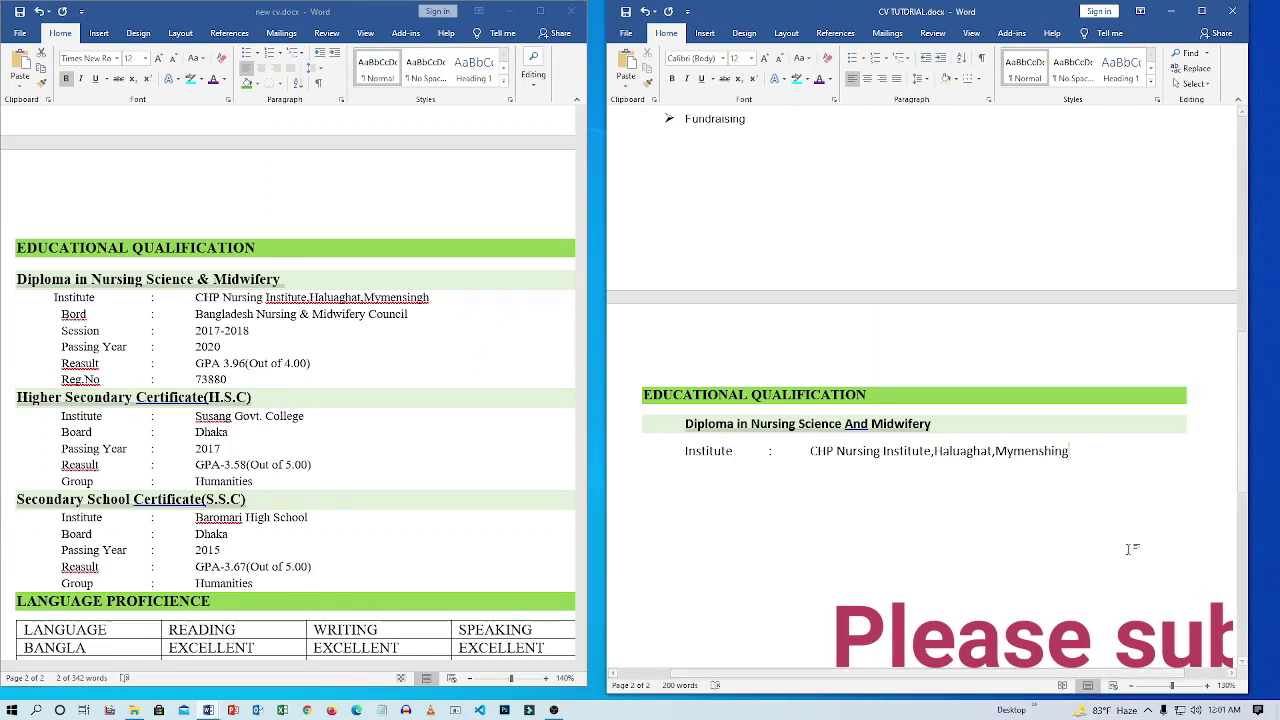
# Step: Add a Bord row listing 'Bangladesh Nursing and Midwifery counsil' beneath the Institute row
pyautogui.press('Return')
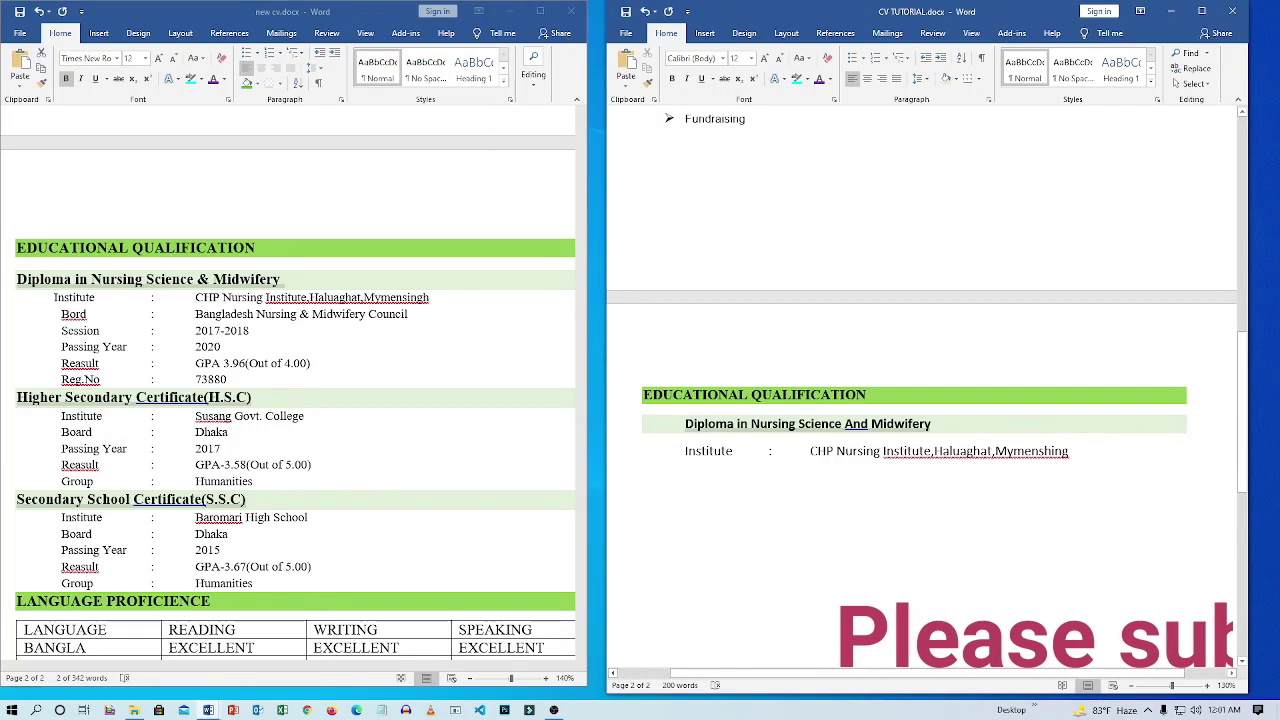
pyautogui.write('Bord')
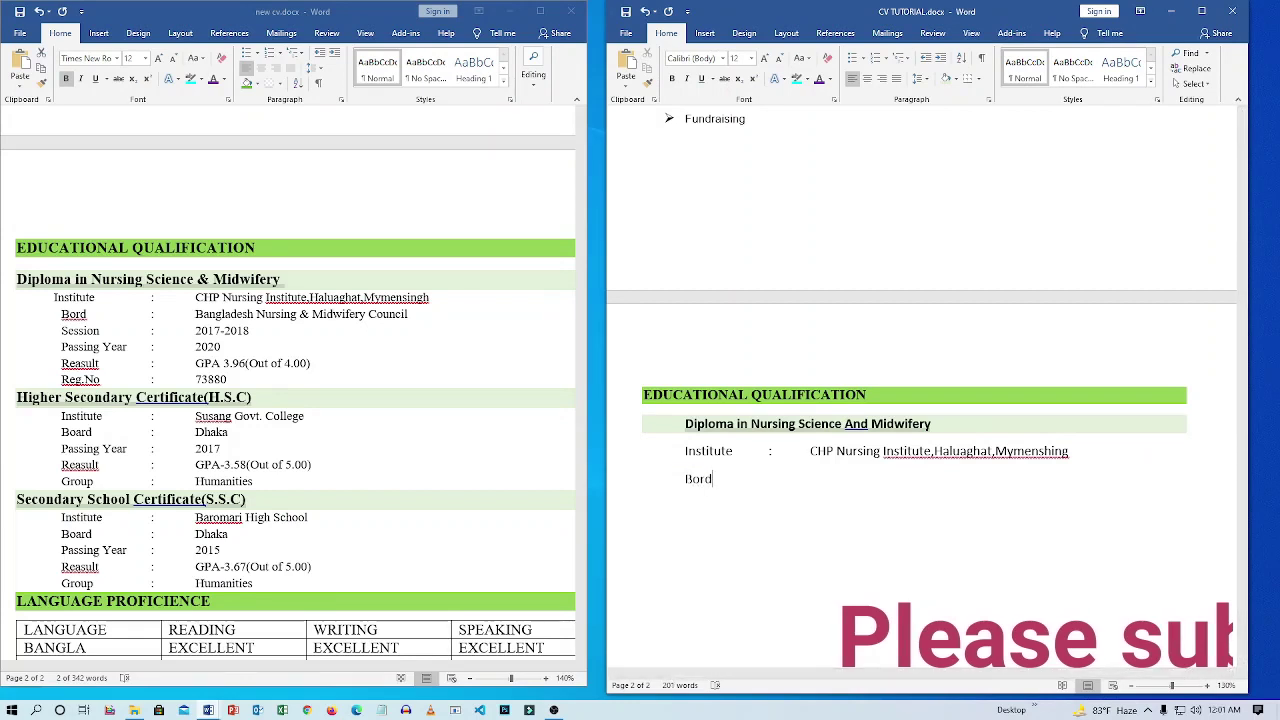
pyautogui.press('Tab')
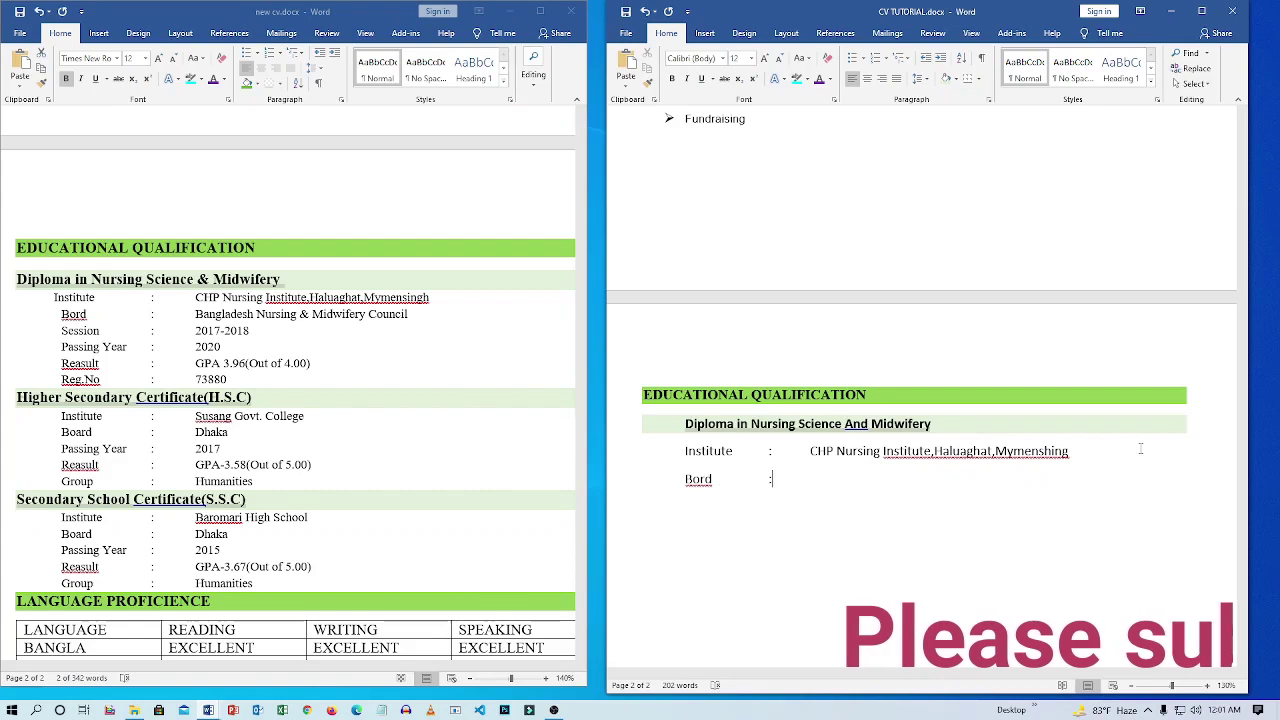
pyautogui.press('Tab')
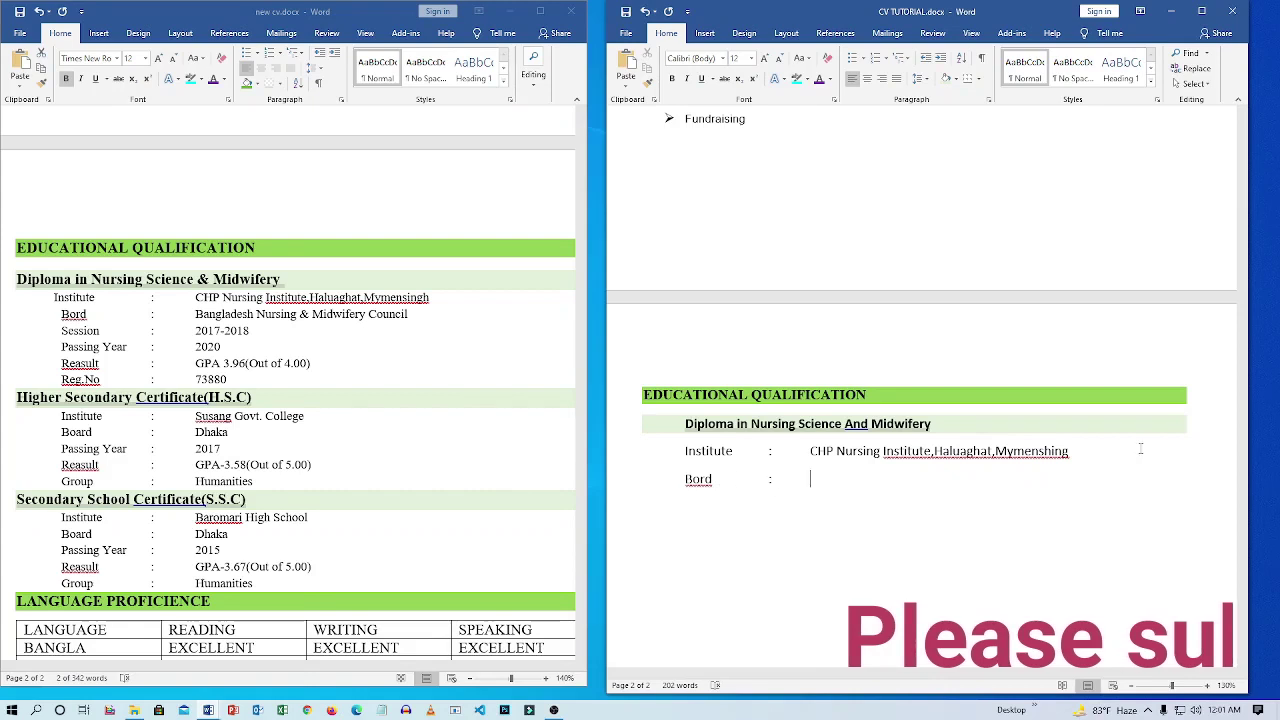
pyautogui.write('Banglade')
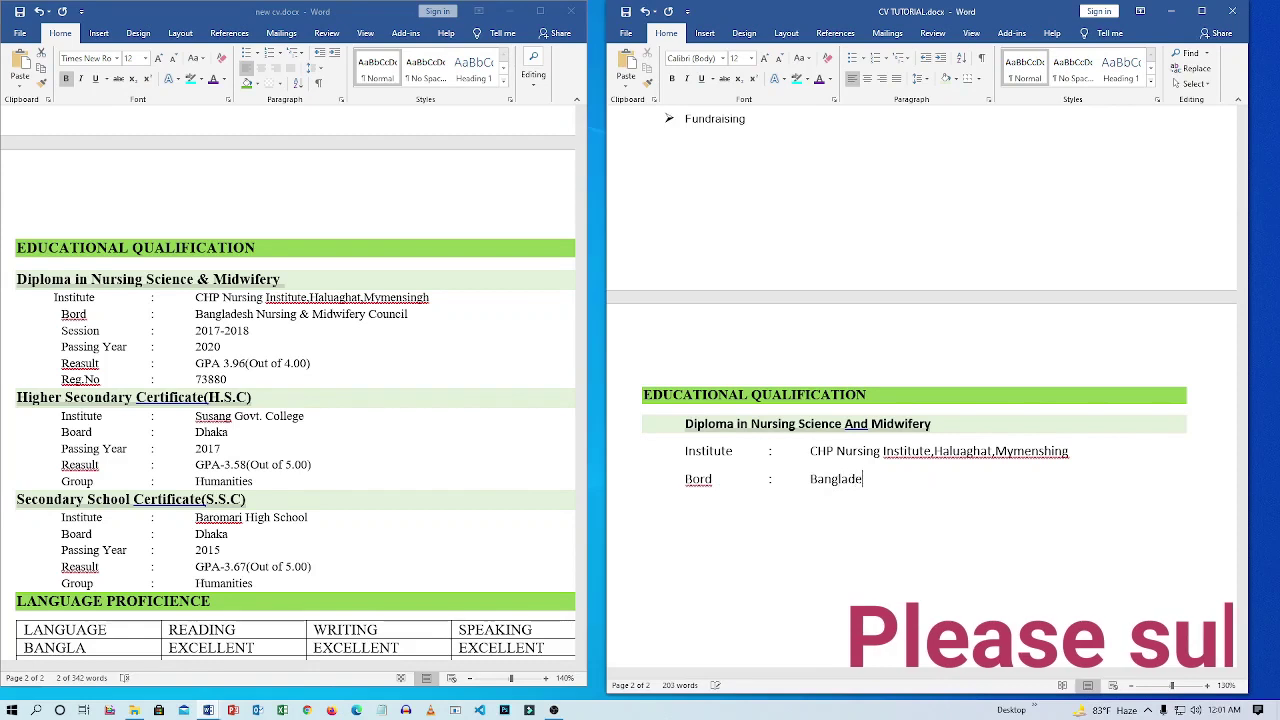
pyautogui.write('sh Nursing a')
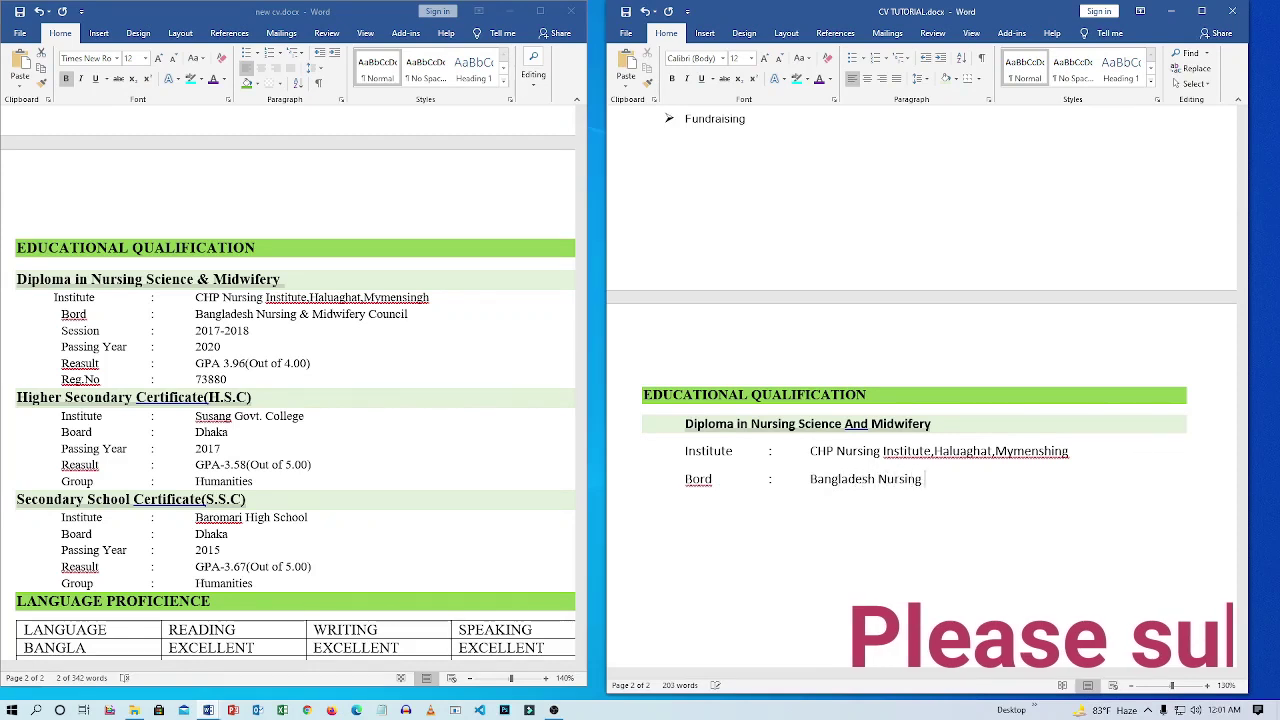
pyautogui.write('nd Mi')
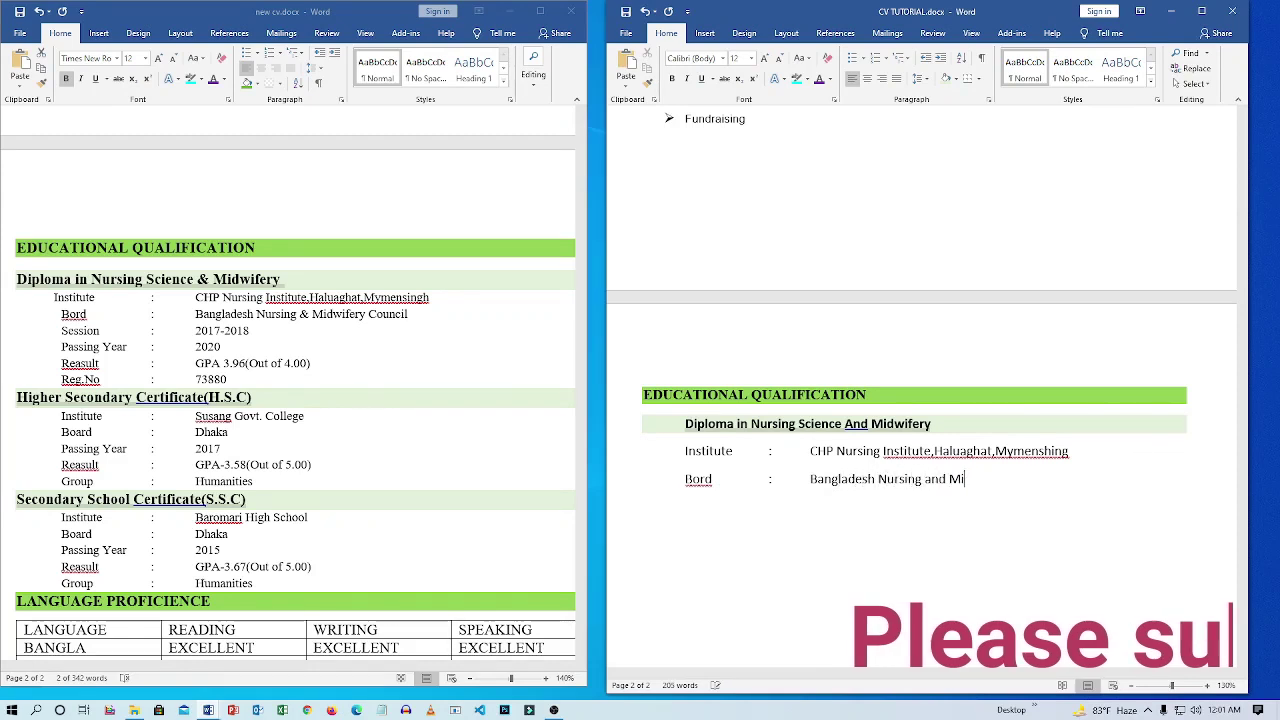
pyautogui.write('dwifery')
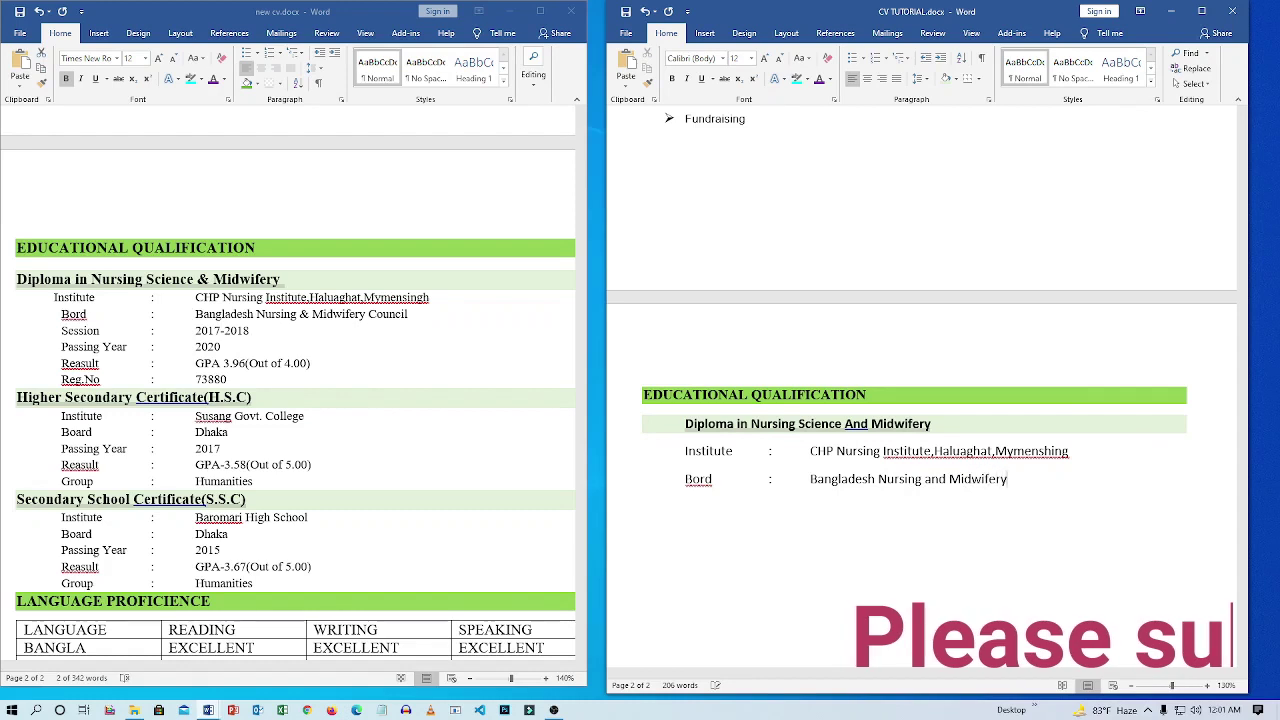
pyautogui.write(' counsil')
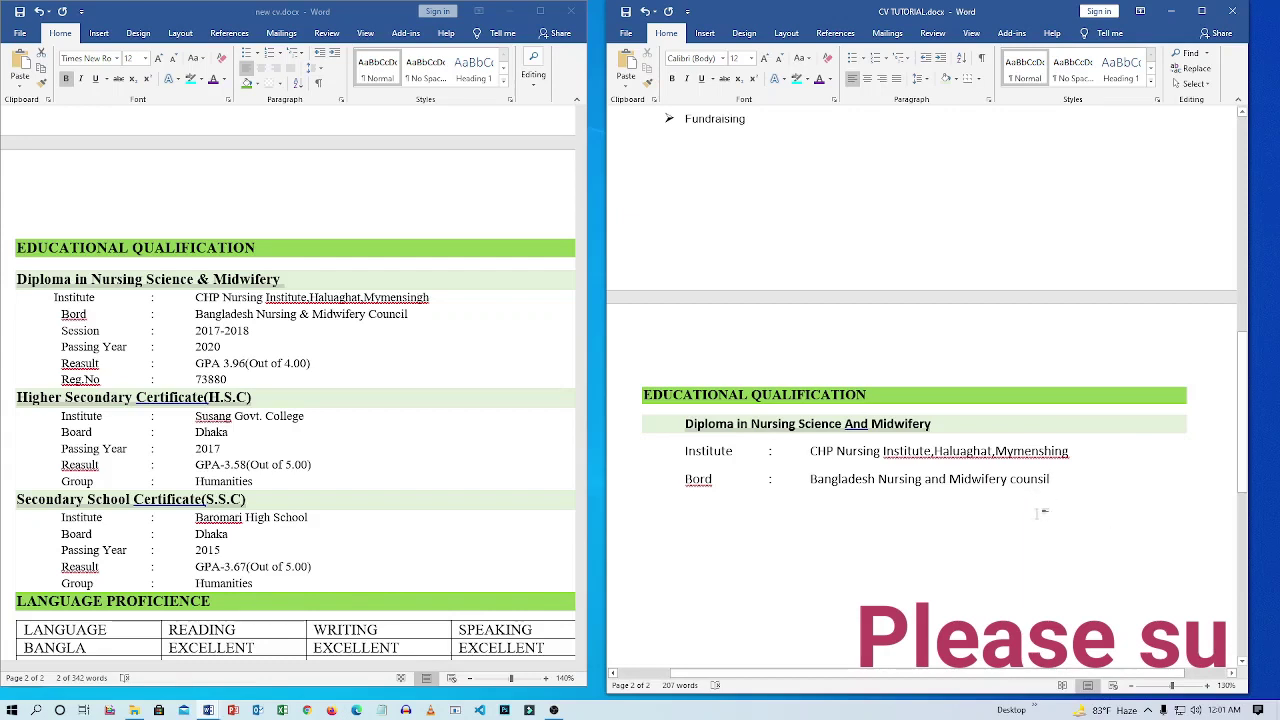
# Step: Copy the Session through Reg.No rows from the reference CV and paste them under the Bord line
pyautogui.click(58, 331)
pyautogui.moveTo(58, 331); pyautogui.dragTo(200, 363)
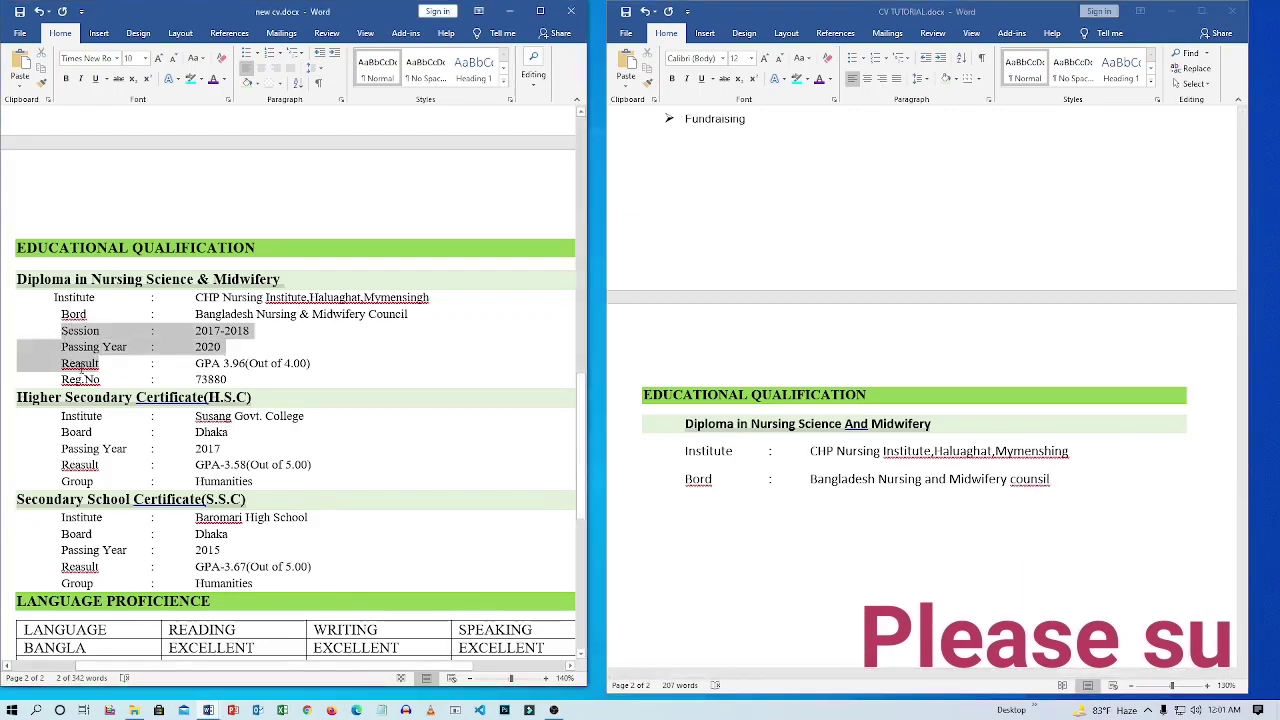
pyautogui.rightClick(200, 363)
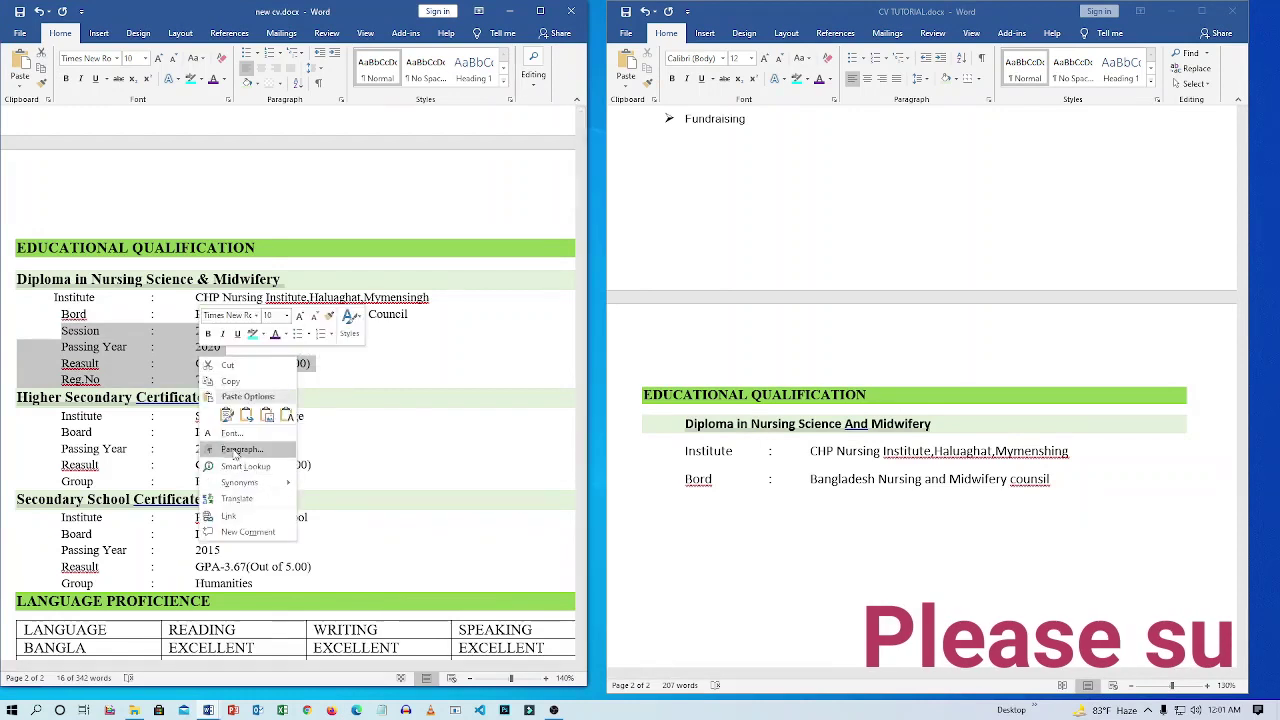
pyautogui.click(231, 381)
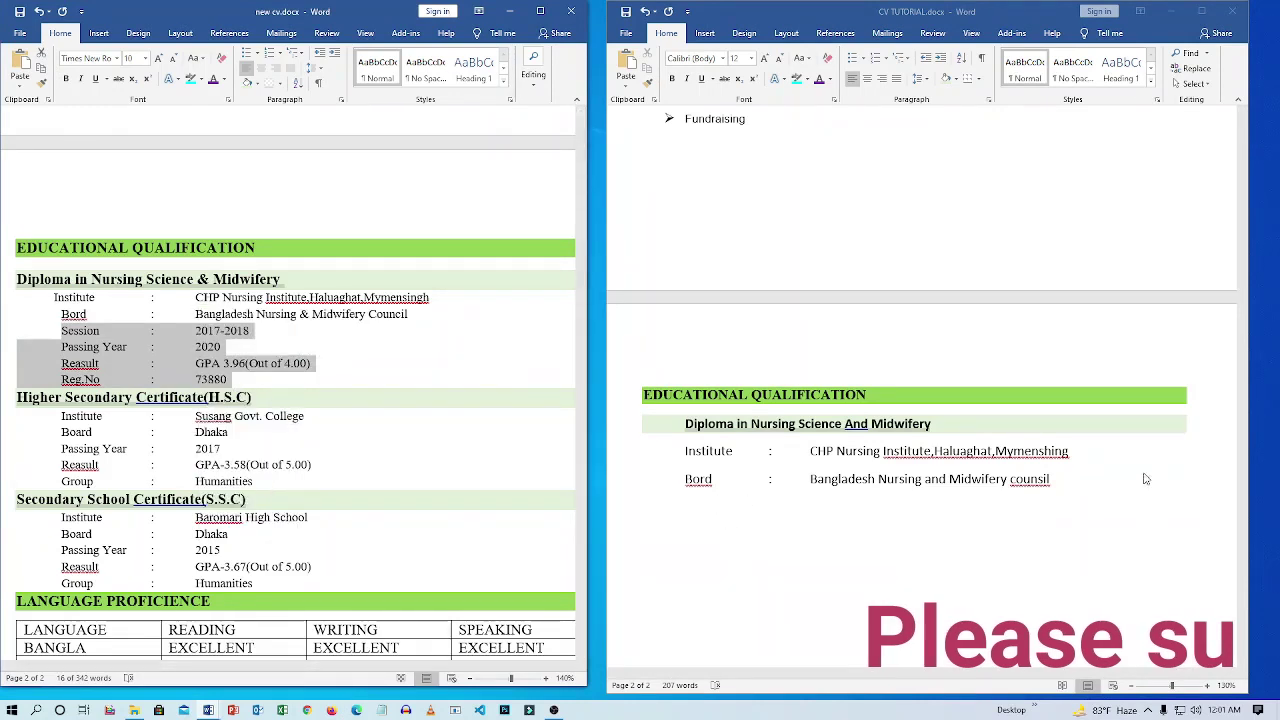
pyautogui.click(1053, 479)
pyautogui.press('Return')
pyautogui.hotkey('ctrl', 'v')
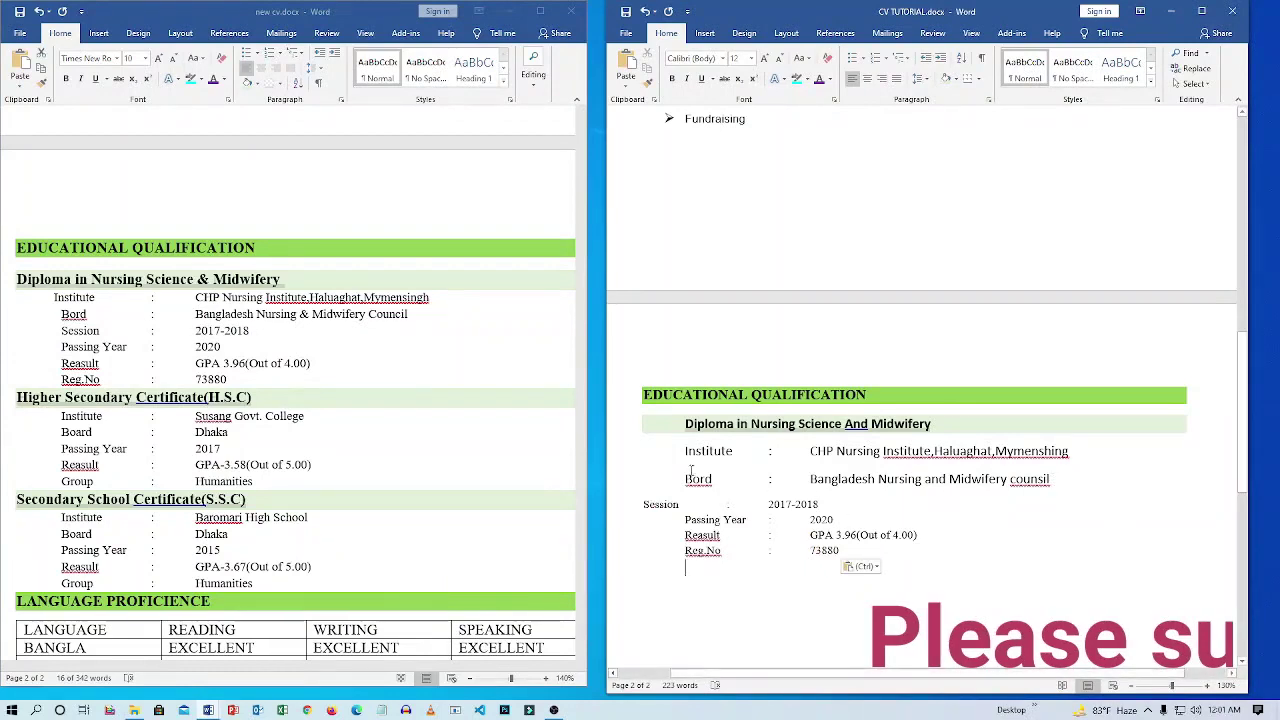
# Step: Give the Diploma details from Institute to Reg.No 1.15 line spacing and 12 pt size
pyautogui.moveTo(682, 455); pyautogui.dragTo(808, 581)
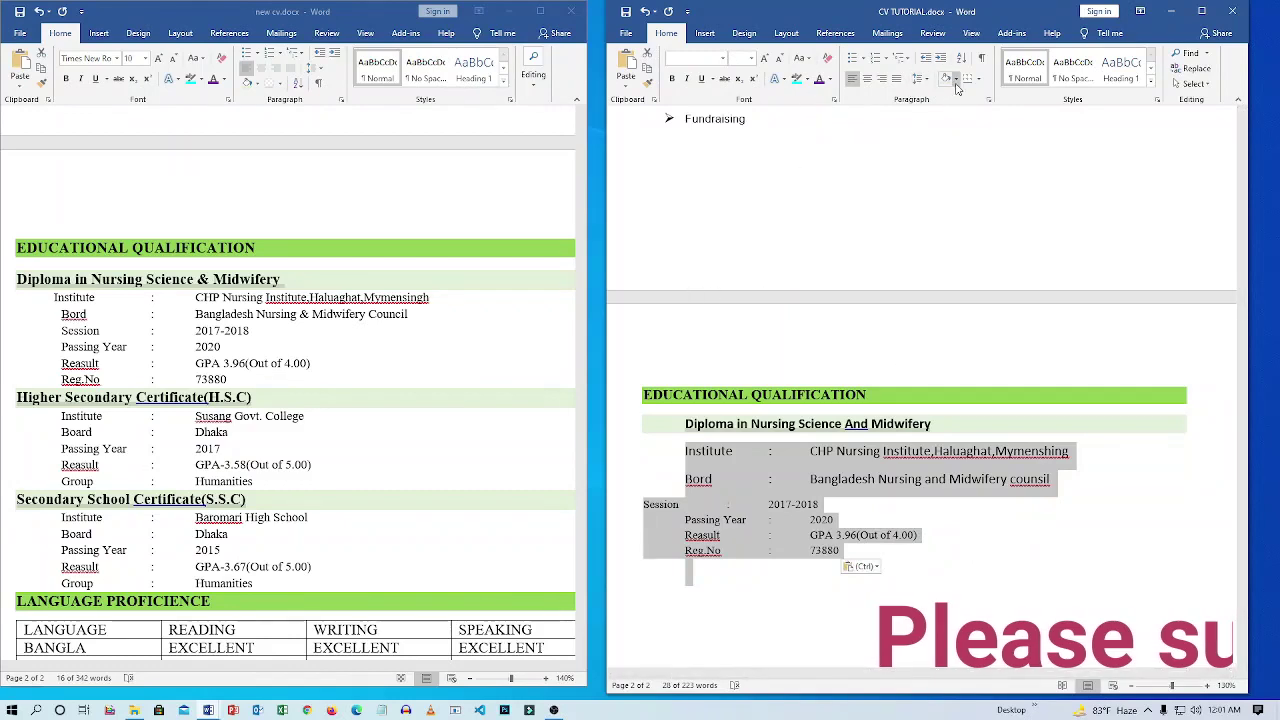
pyautogui.click(918, 78)
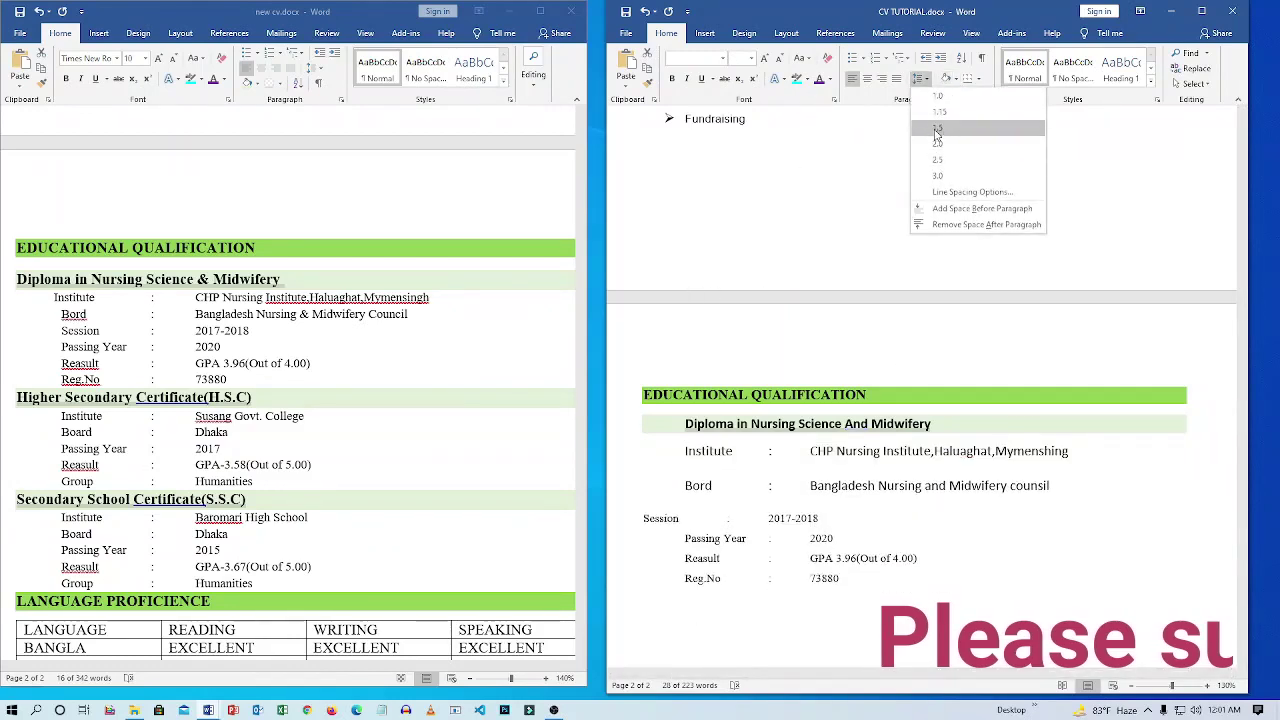
pyautogui.click(936, 116)
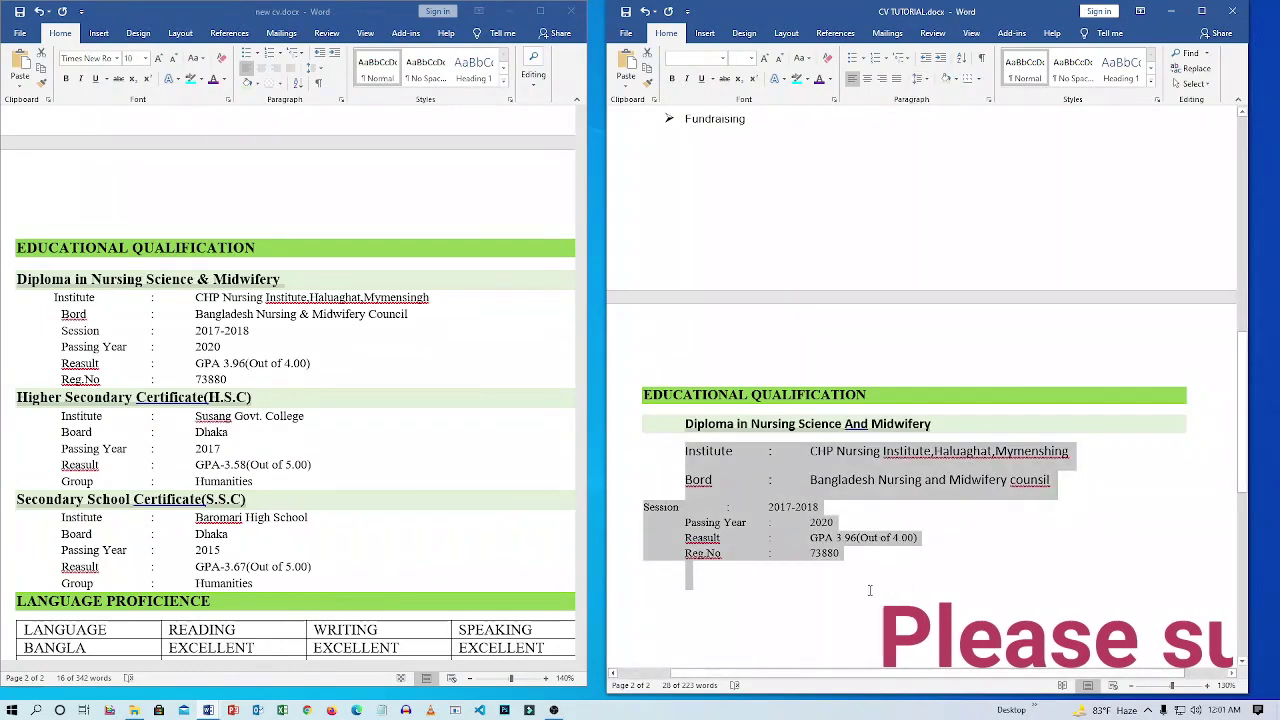
pyautogui.click(751, 58)
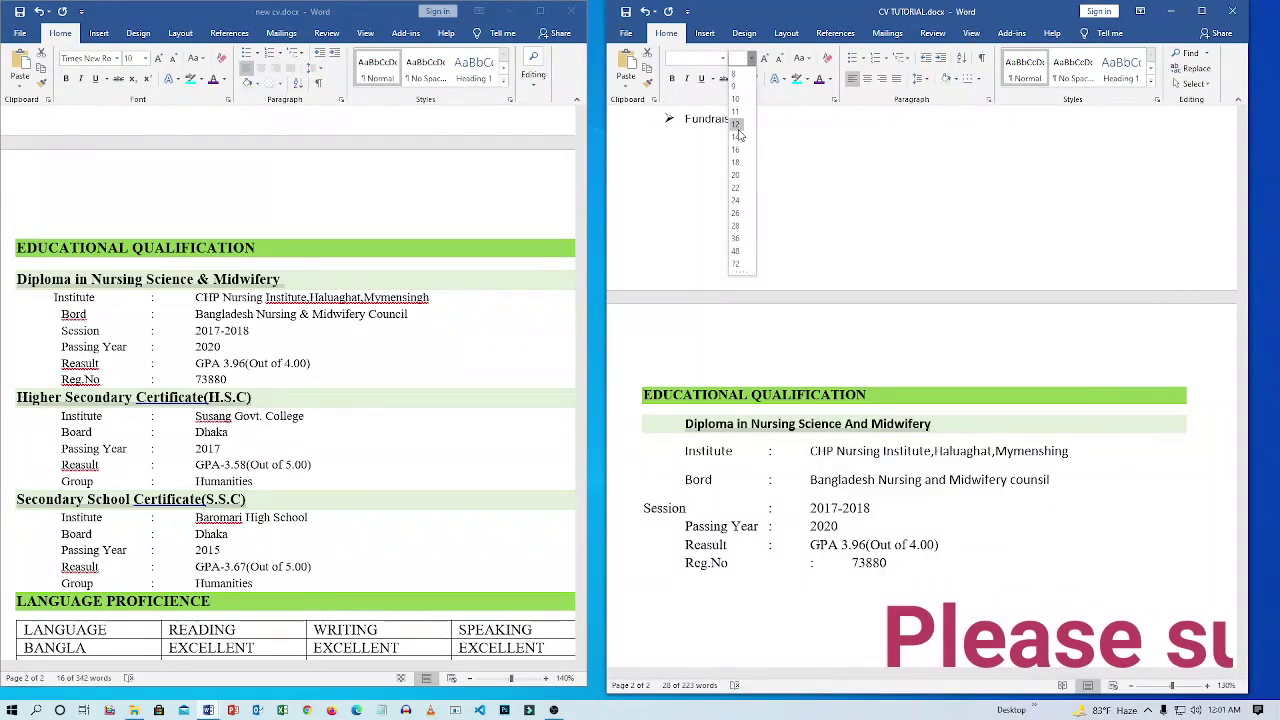
pyautogui.click(736, 124)
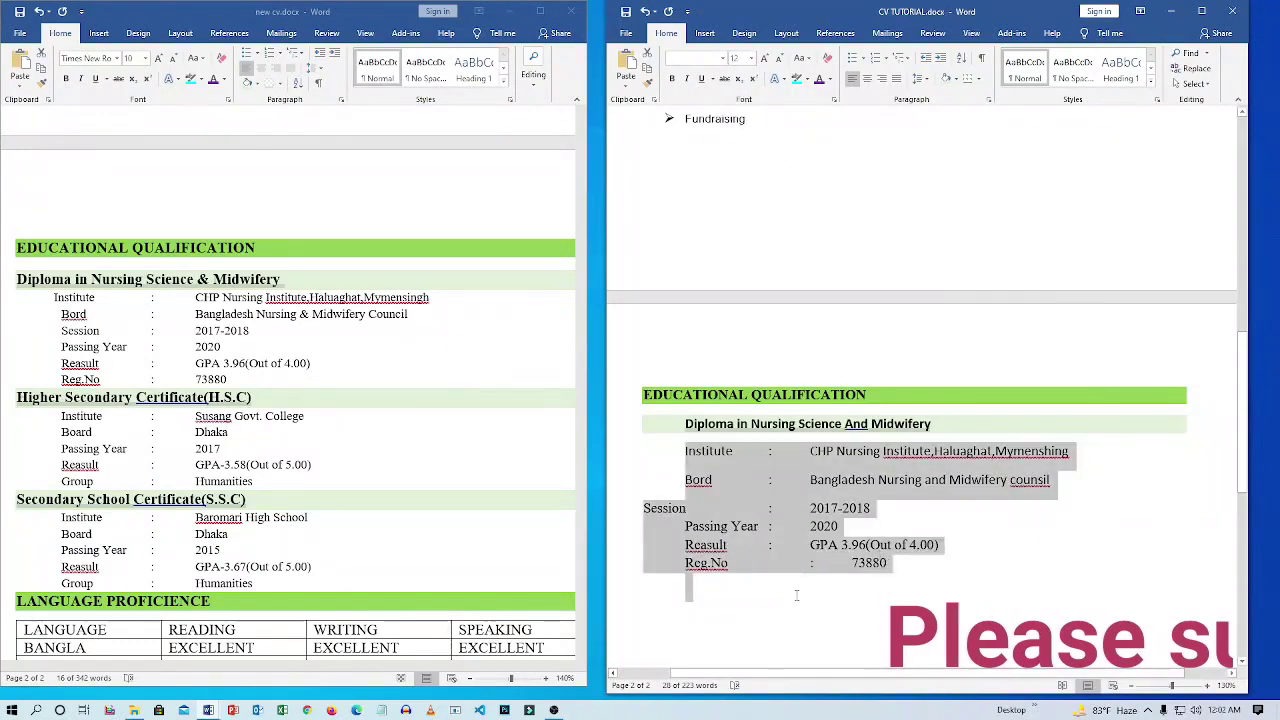
# Step: Align the Session label and the 2017-2018 and 73880 values with the other Diploma rows
pyautogui.click(797, 595)
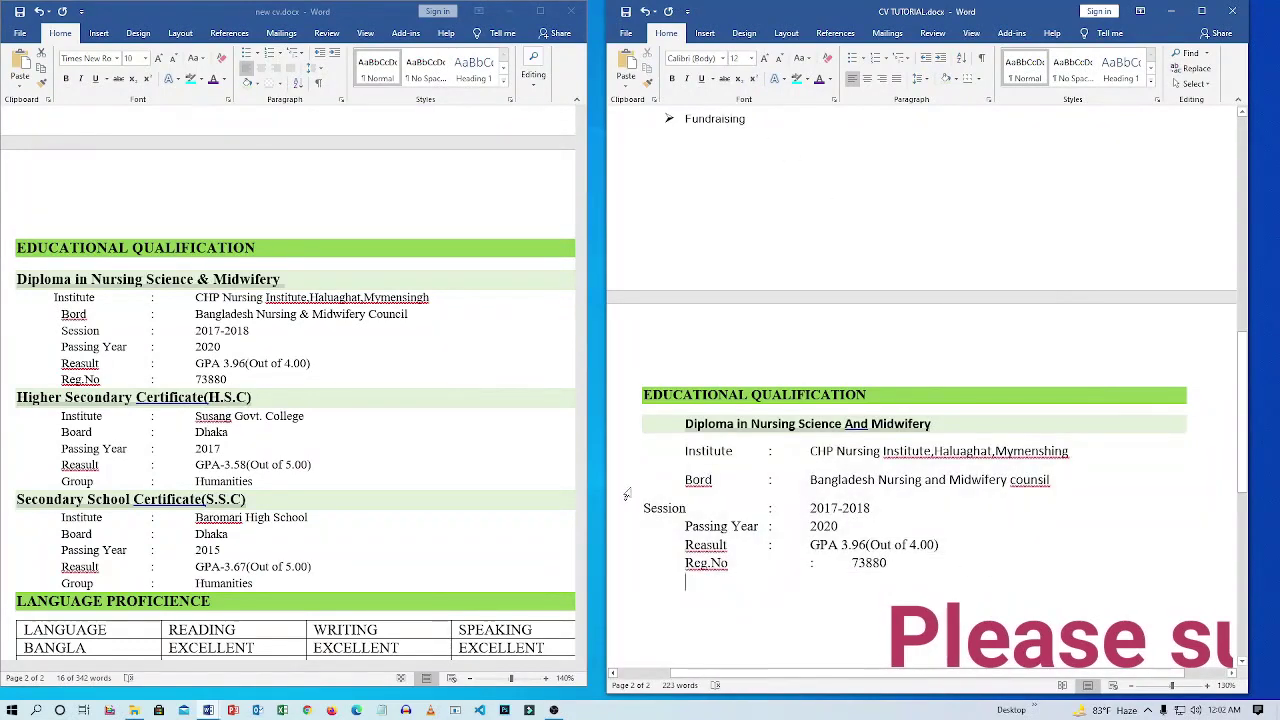
pyautogui.click(641, 508)
pyautogui.press('space')
pyautogui.press('space')
pyautogui.press('space')
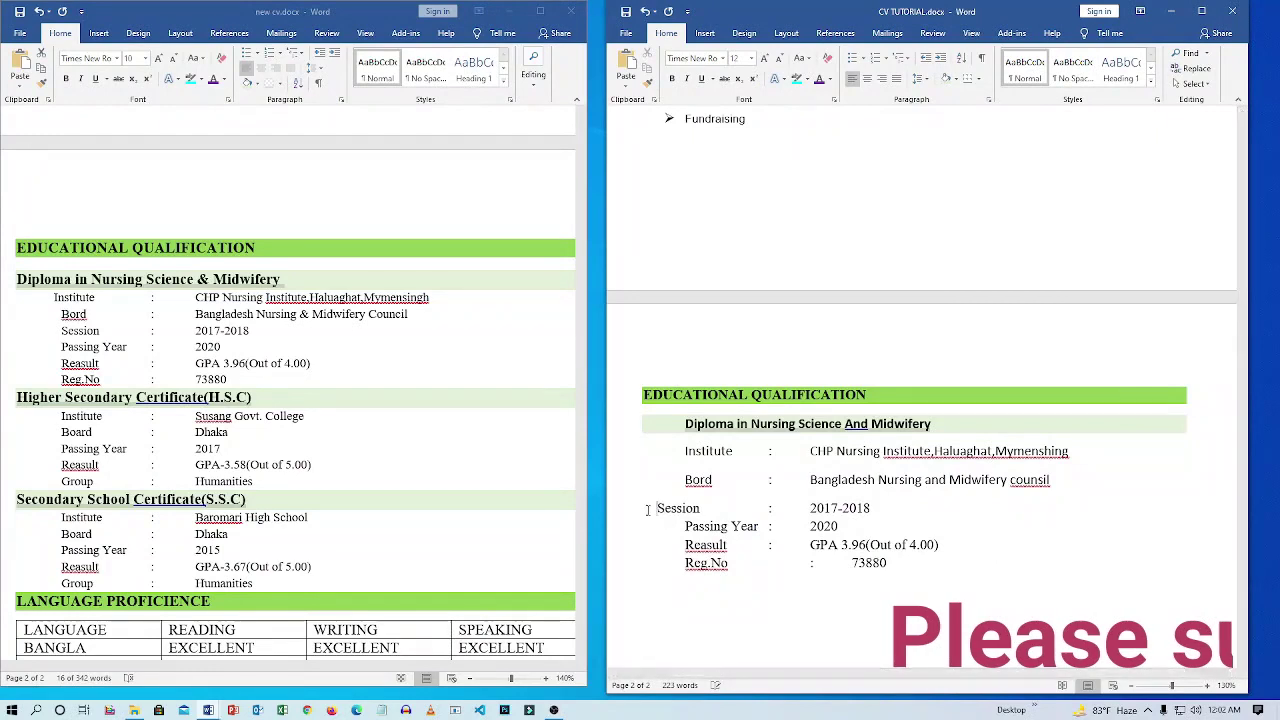
pyautogui.press('space')
pyautogui.press('space')
pyautogui.press('space')
pyautogui.press('space')
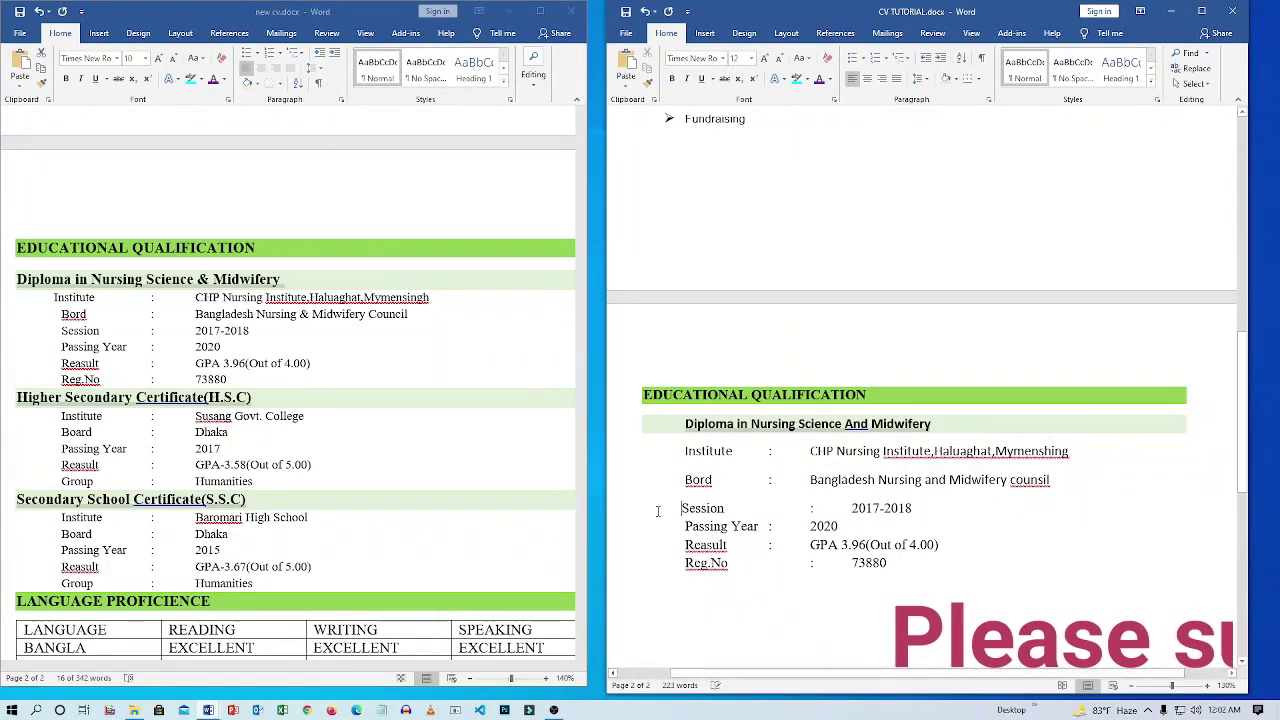
pyautogui.press('BackSpace')
pyautogui.press('BackSpace')
pyautogui.press('BackSpace')
pyautogui.press('Tab')
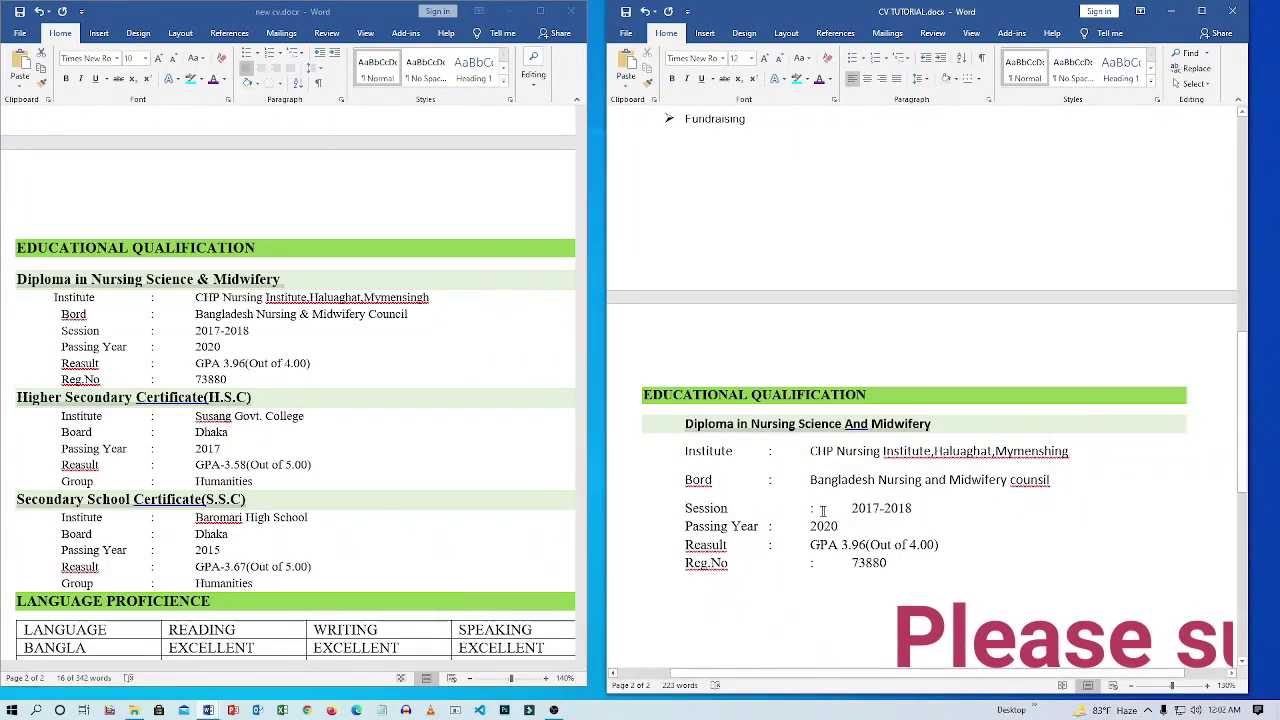
pyautogui.click(810, 509)
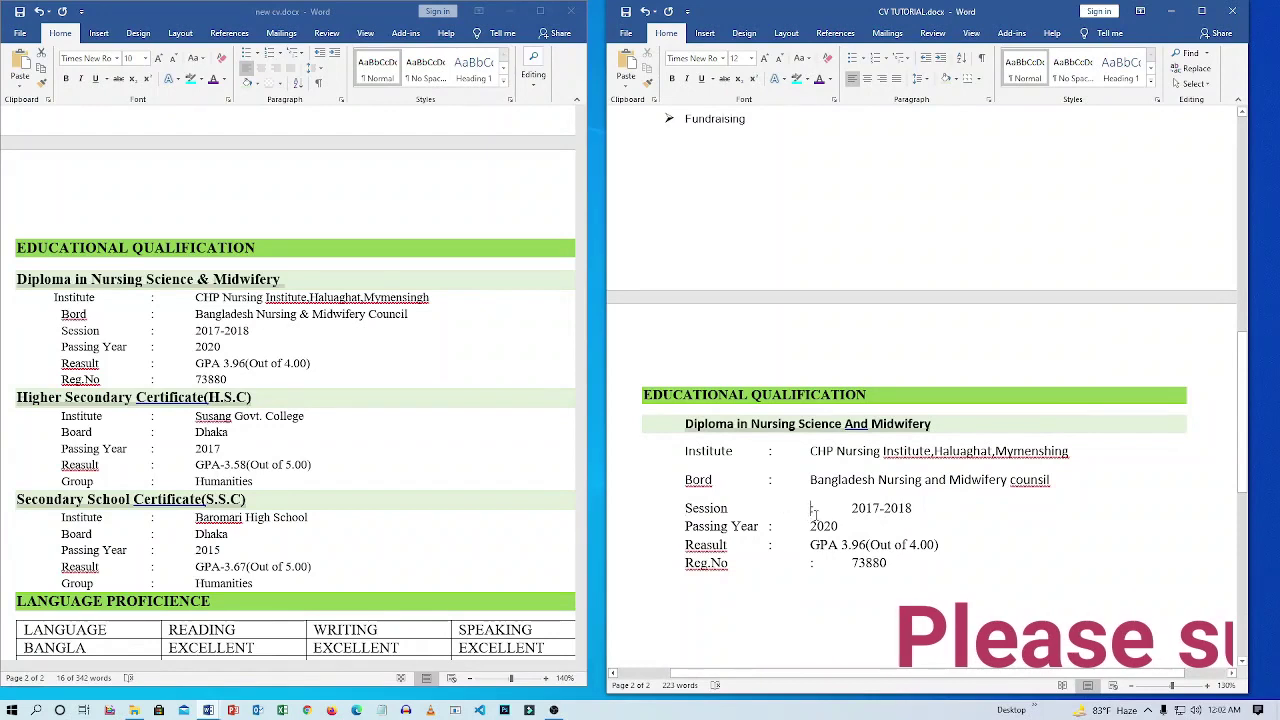
pyautogui.press('BackSpace')
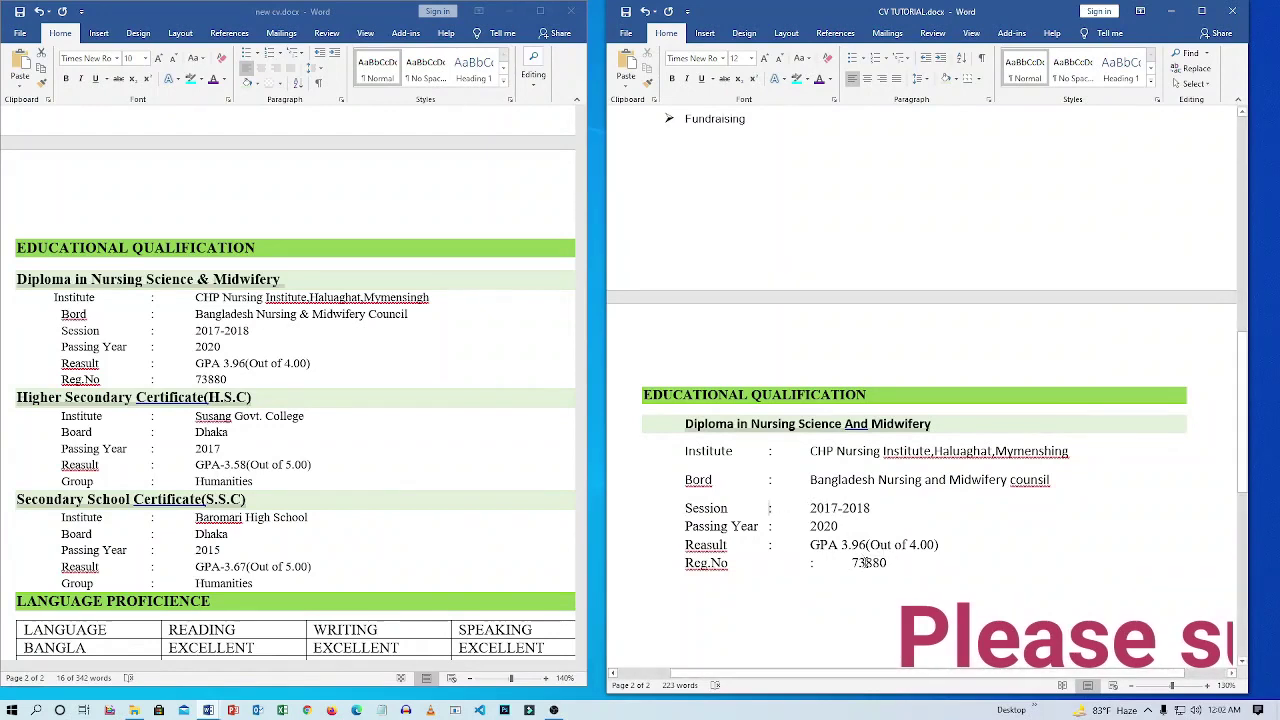
pyautogui.click(806, 563)
pyautogui.press('BackSpace')
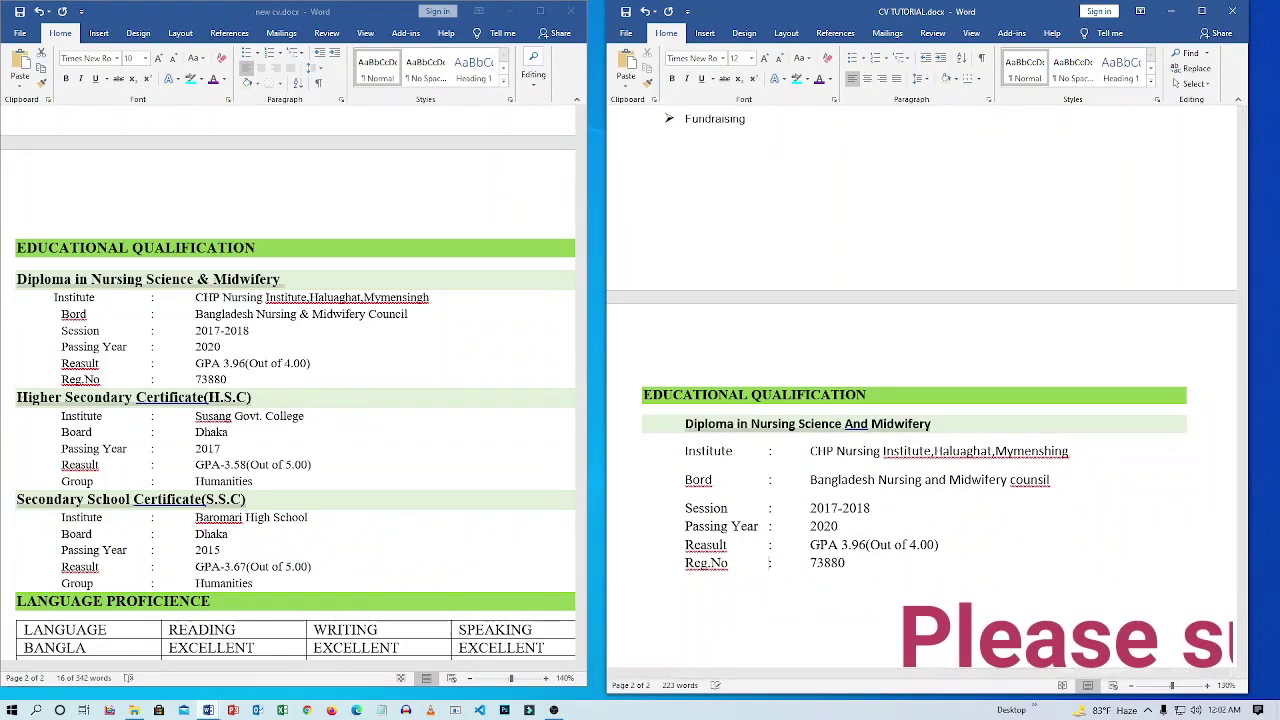
pyautogui.scroll(-2, 841, 576)
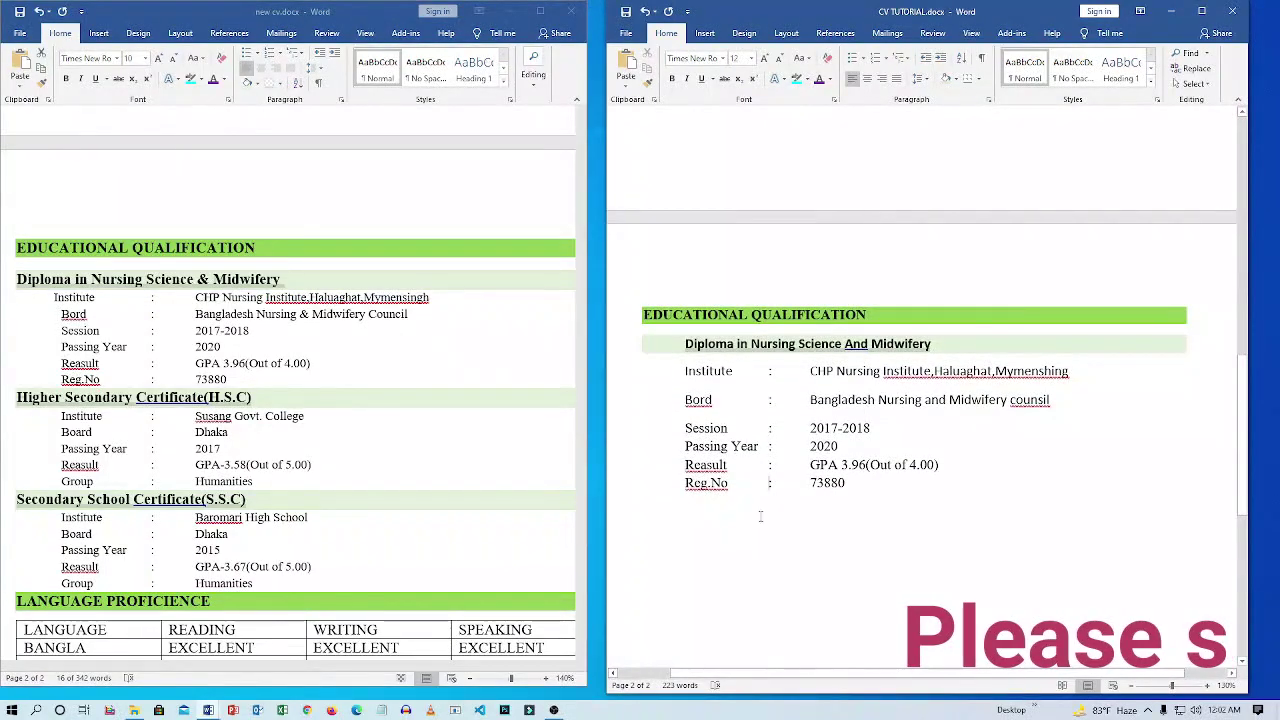
# Step: Copy the H.S.C and S.S.C sections from new cv.docx and paste them after the 73880 row
pyautogui.scroll(-3, 783, 524)
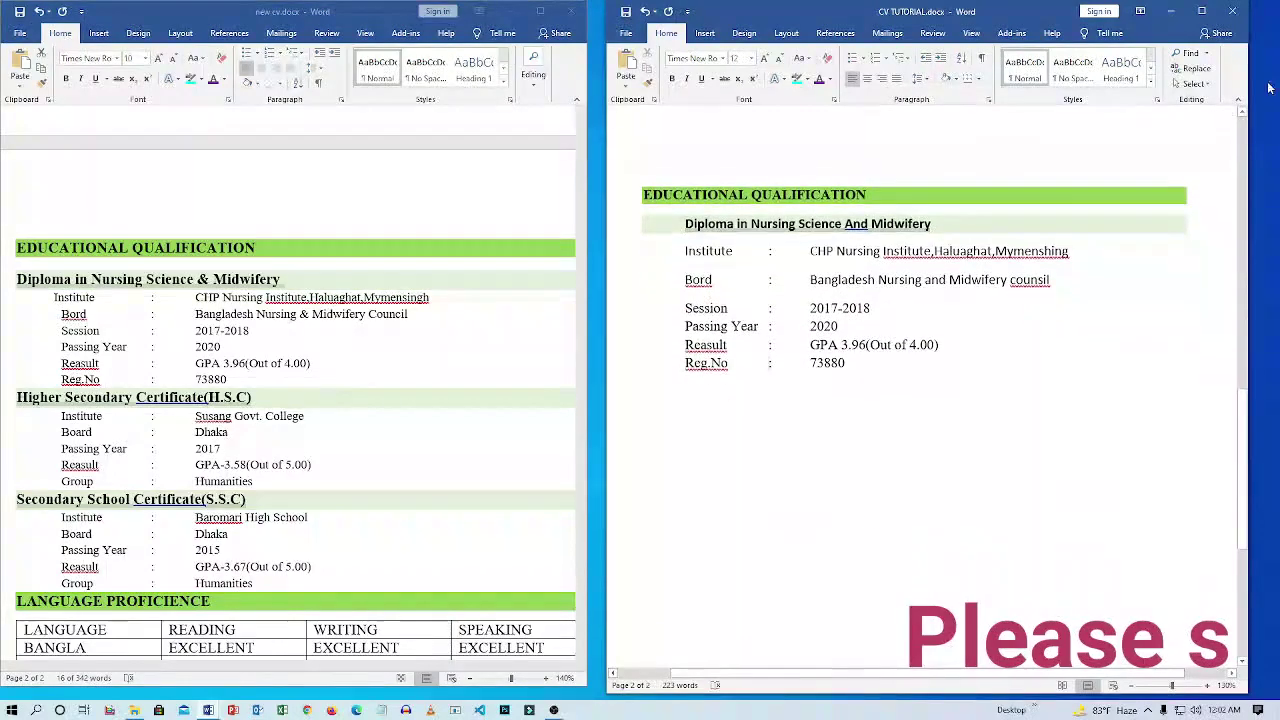
pyautogui.scroll(-1, 236, 517)
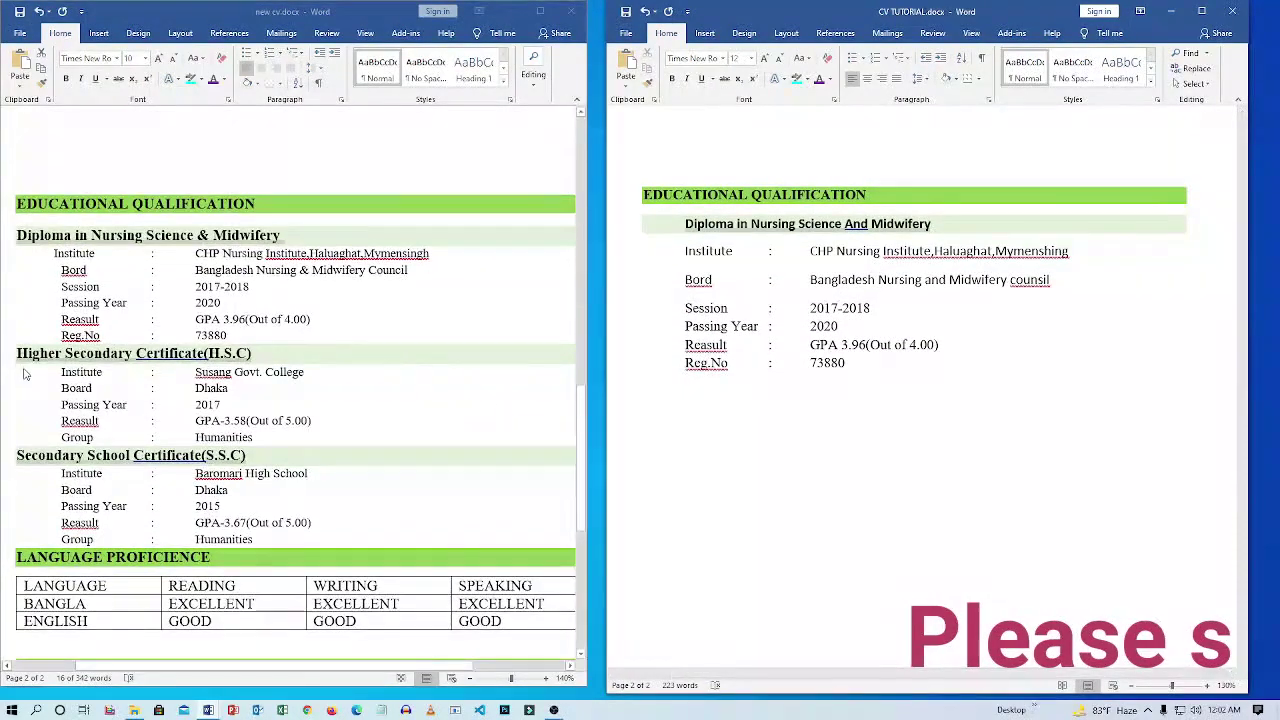
pyautogui.click(31, 363)
pyautogui.moveTo(13, 349); pyautogui.dragTo(250, 539)
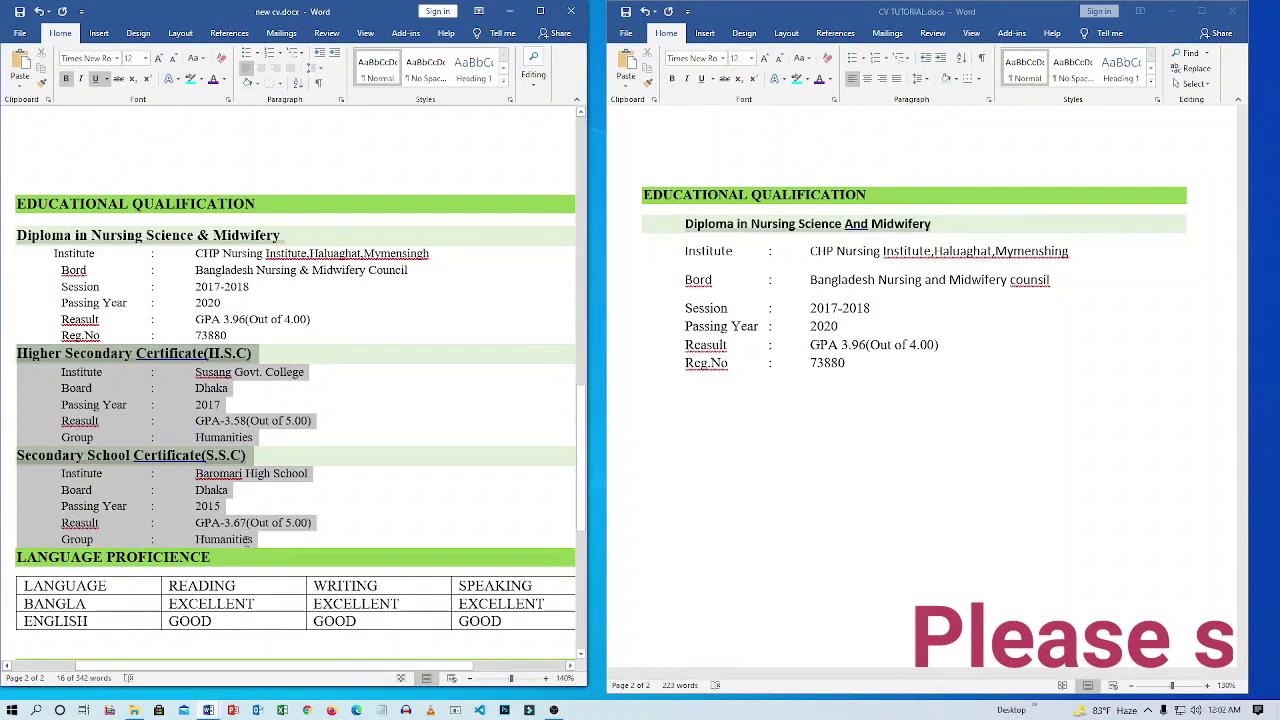
pyautogui.rightClick(158, 420)
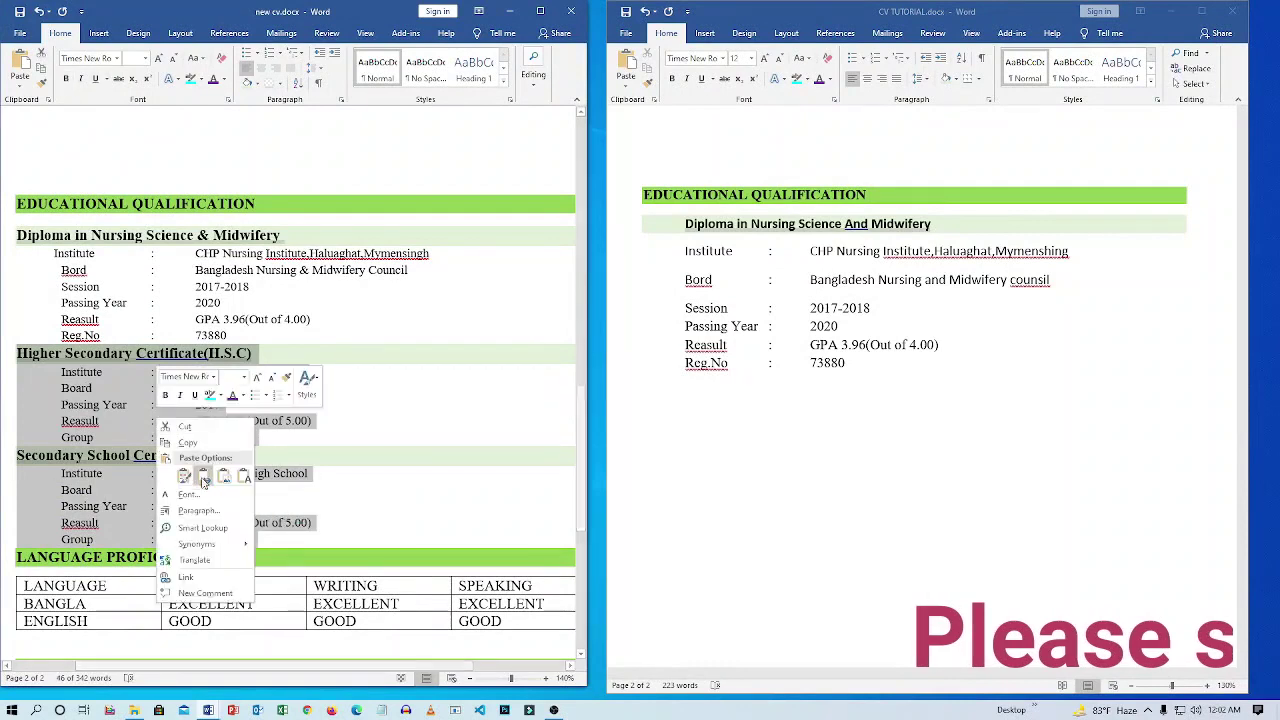
pyautogui.click(187, 442)
pyautogui.click(780, 400)
pyautogui.press('Return')
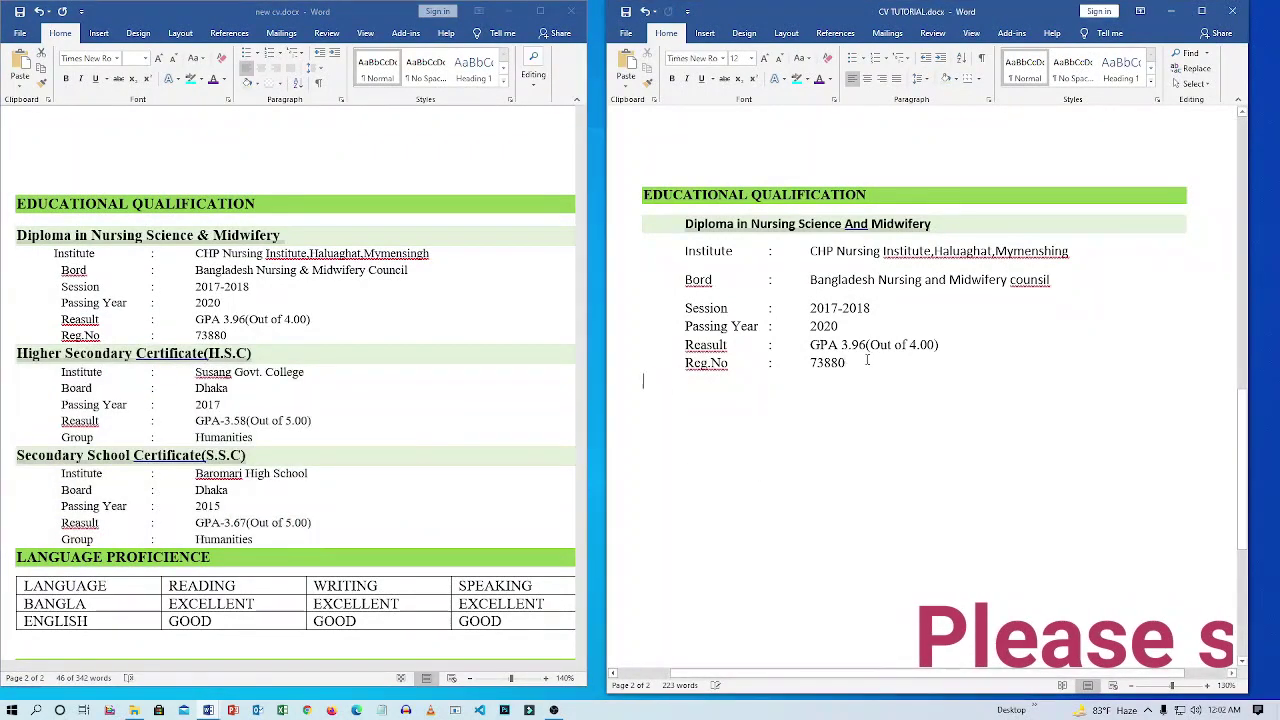
pyautogui.hotkey('ctrl', 'v')
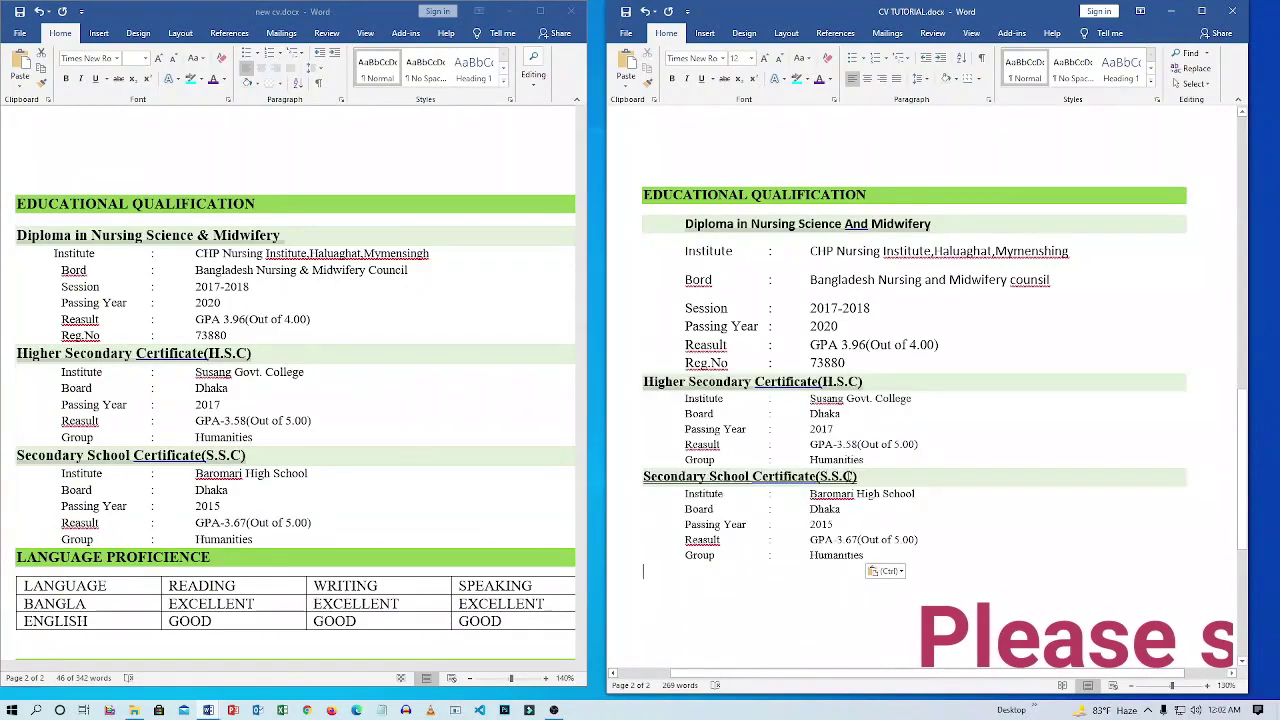
pyautogui.scroll(-2, 843, 476)
pyautogui.scroll(1, 843, 476)
pyautogui.scroll(3, 843, 476)
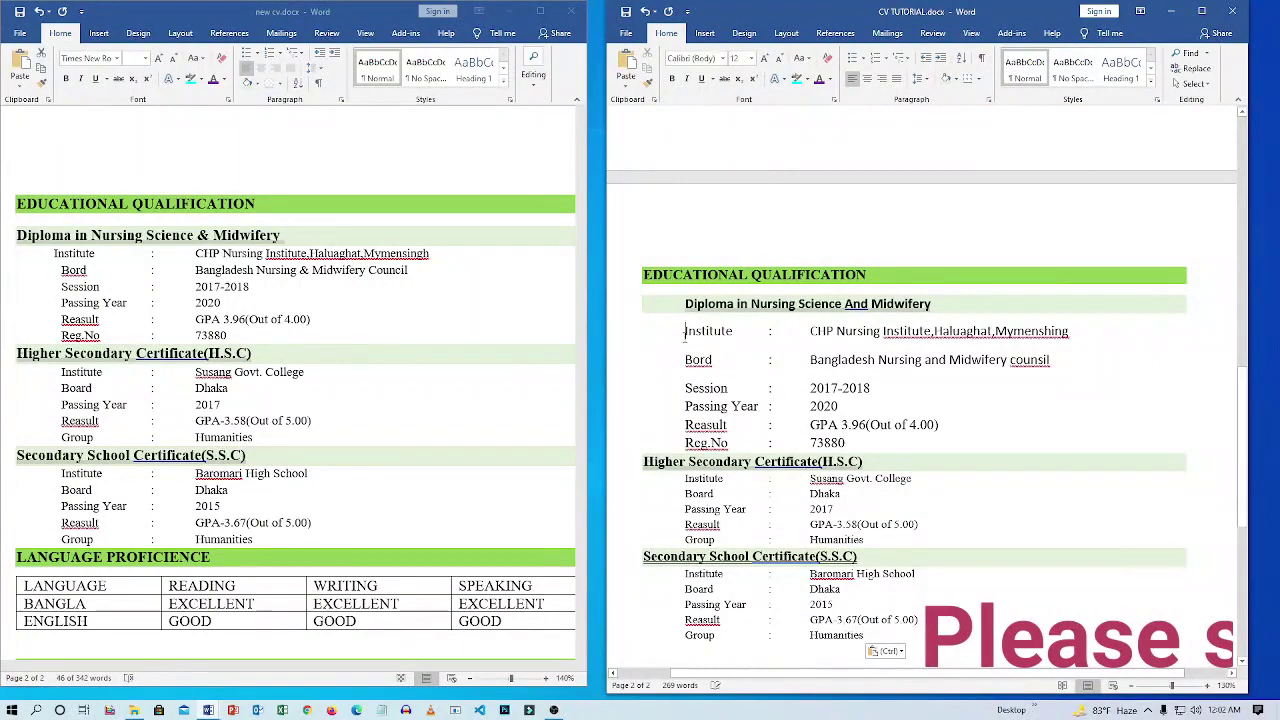
# Step: Set the Diploma rows from Institute to Reg.No to 10 pt
pyautogui.moveTo(666, 330); pyautogui.dragTo(848, 443)
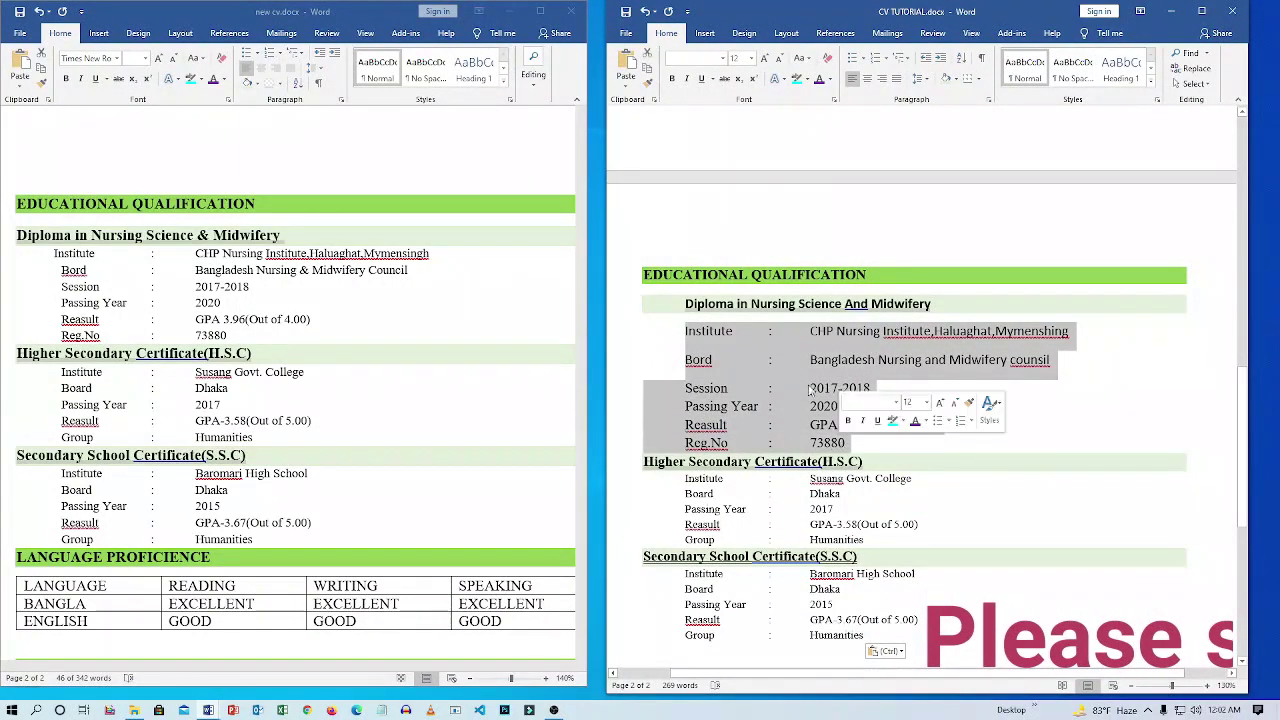
pyautogui.click(751, 58)
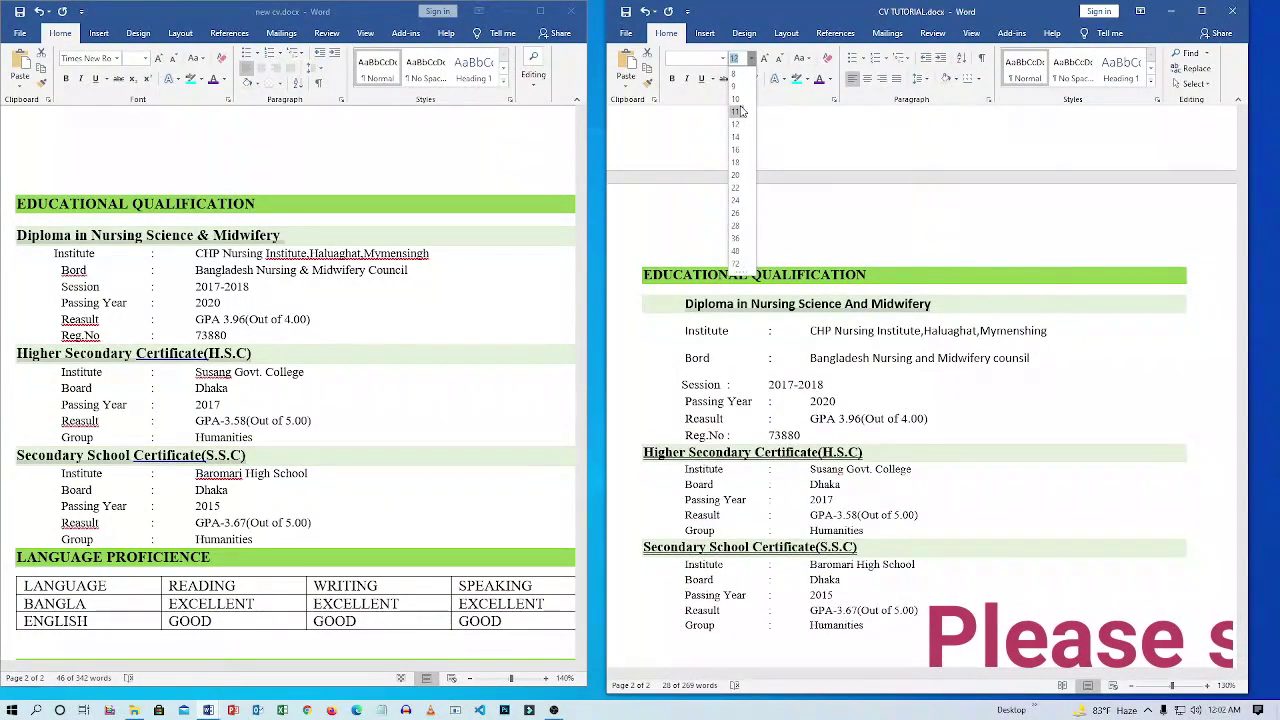
pyautogui.click(740, 101)
pyautogui.click(789, 386)
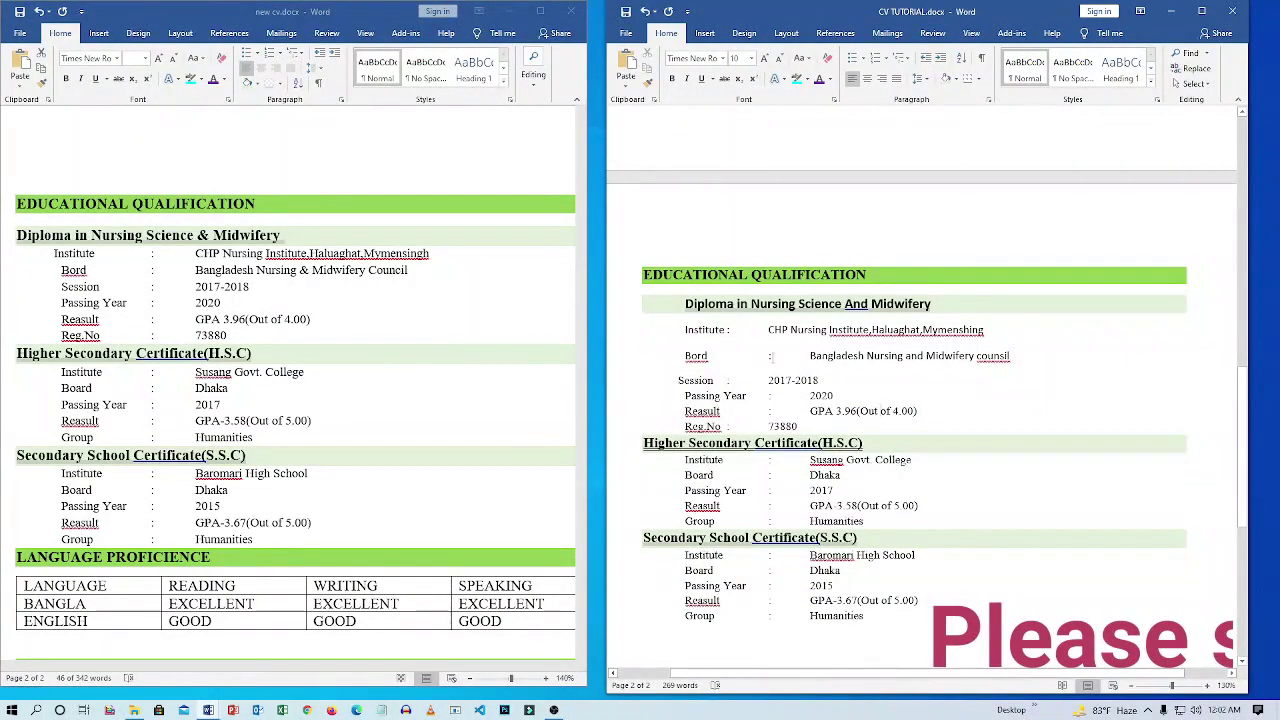
# Step: Realign the colons and values on the Institute, Bord, Session and Reg.No rows with tabs
pyautogui.click(802, 505)
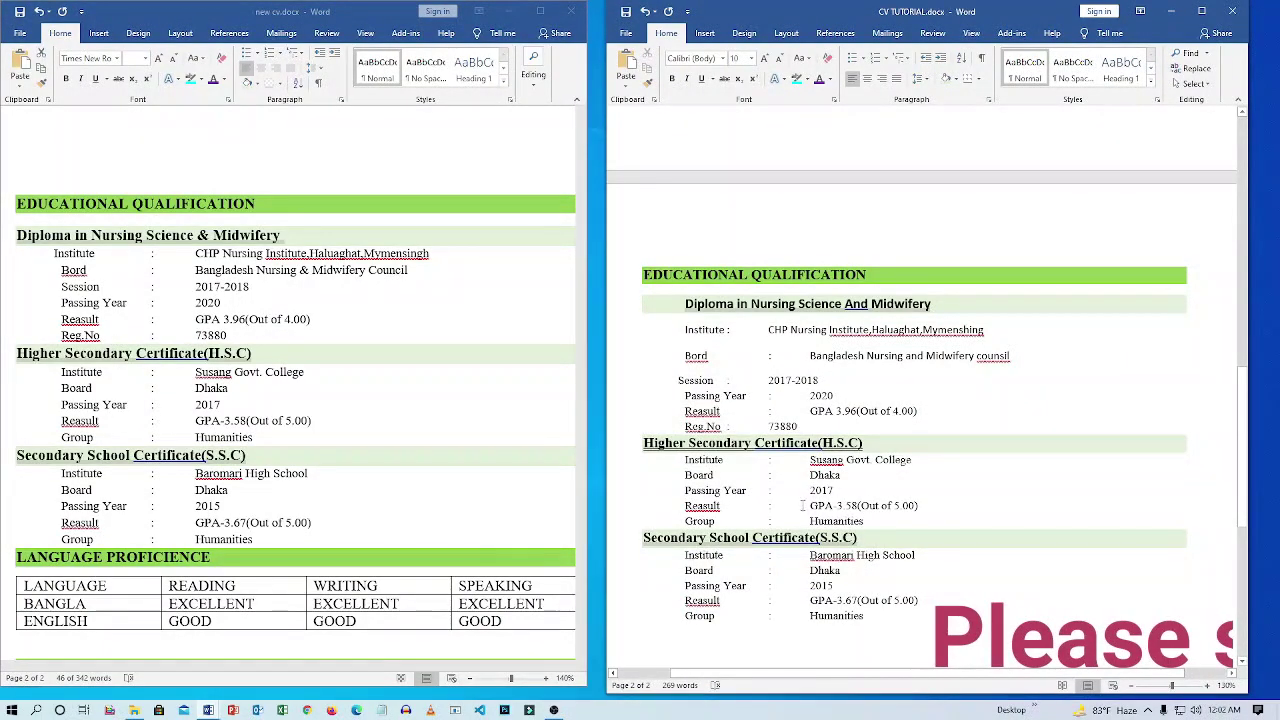
pyautogui.press('BackSpace')
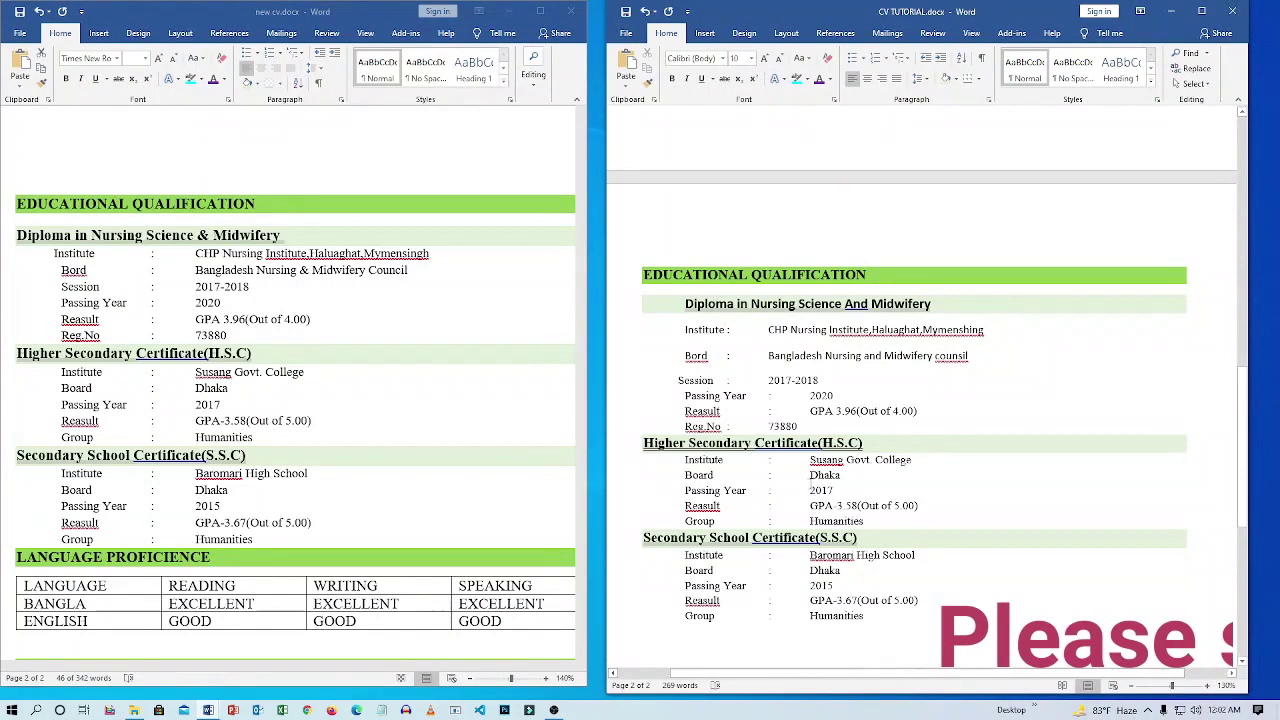
pyautogui.press('Tab')
pyautogui.click(729, 356)
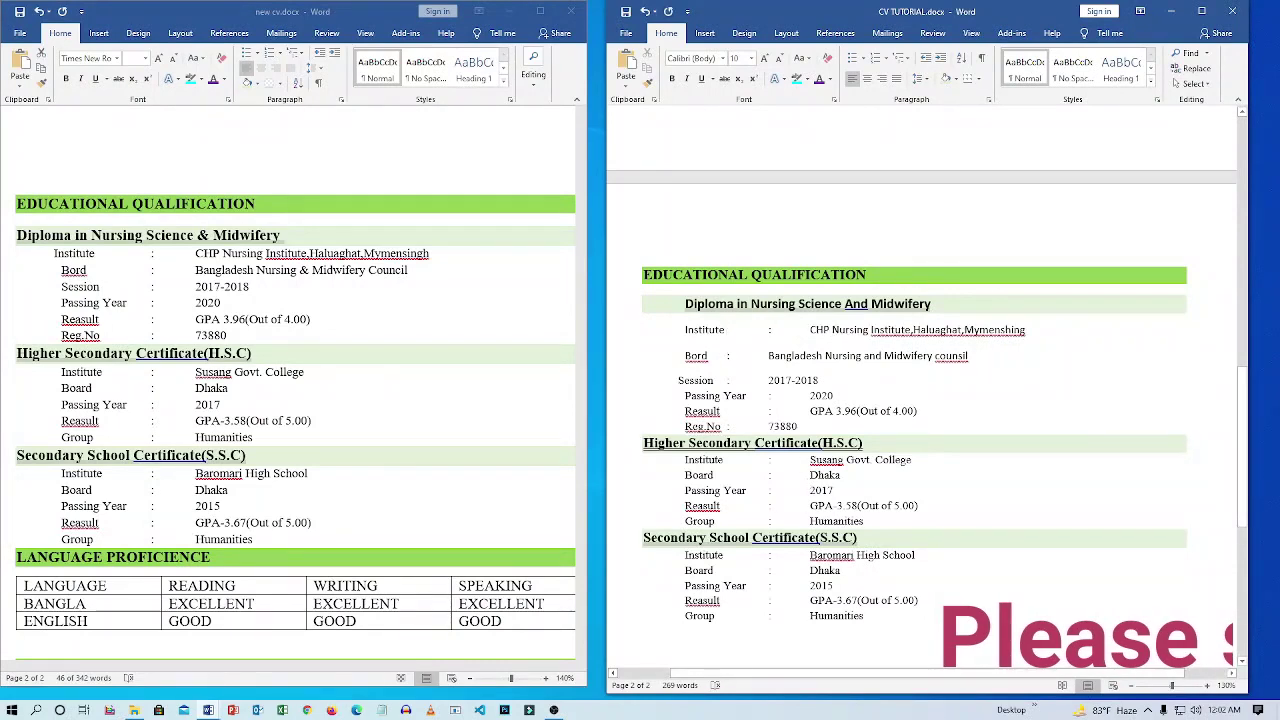
pyautogui.press('Tab')
pyautogui.click(727, 381)
pyautogui.press('Tab')
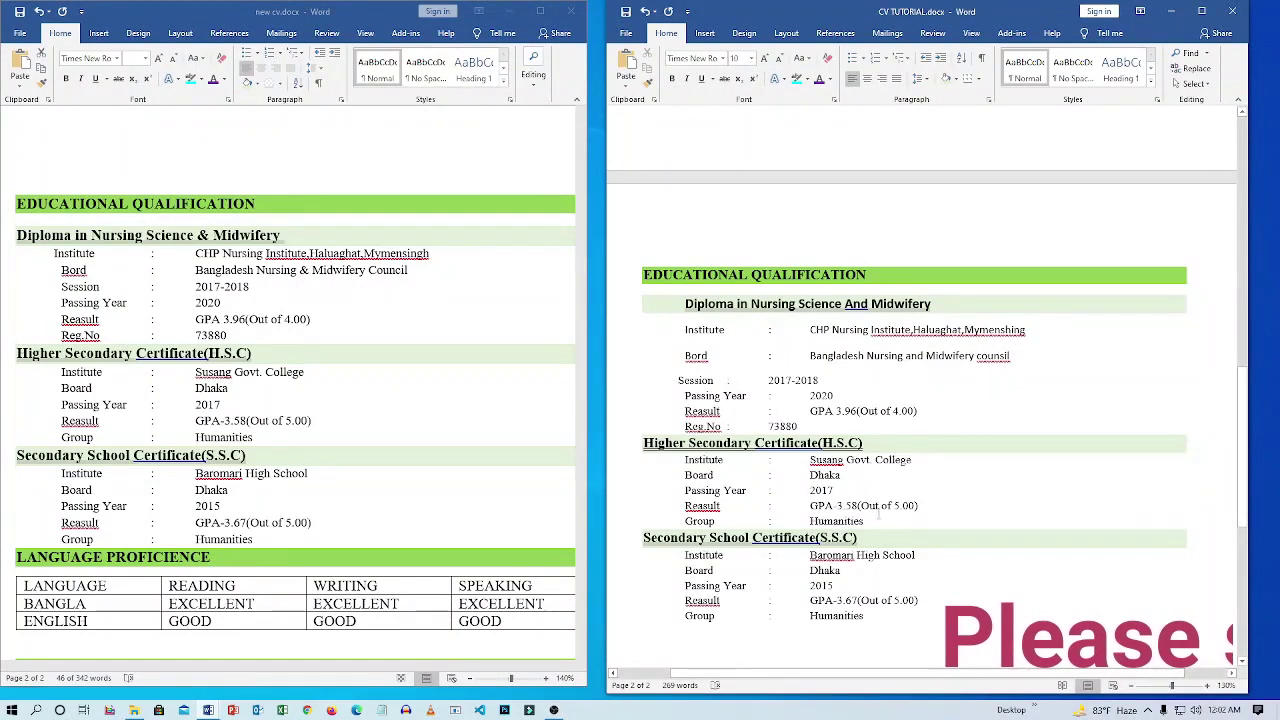
pyautogui.click(727, 427)
pyautogui.press('Tab')
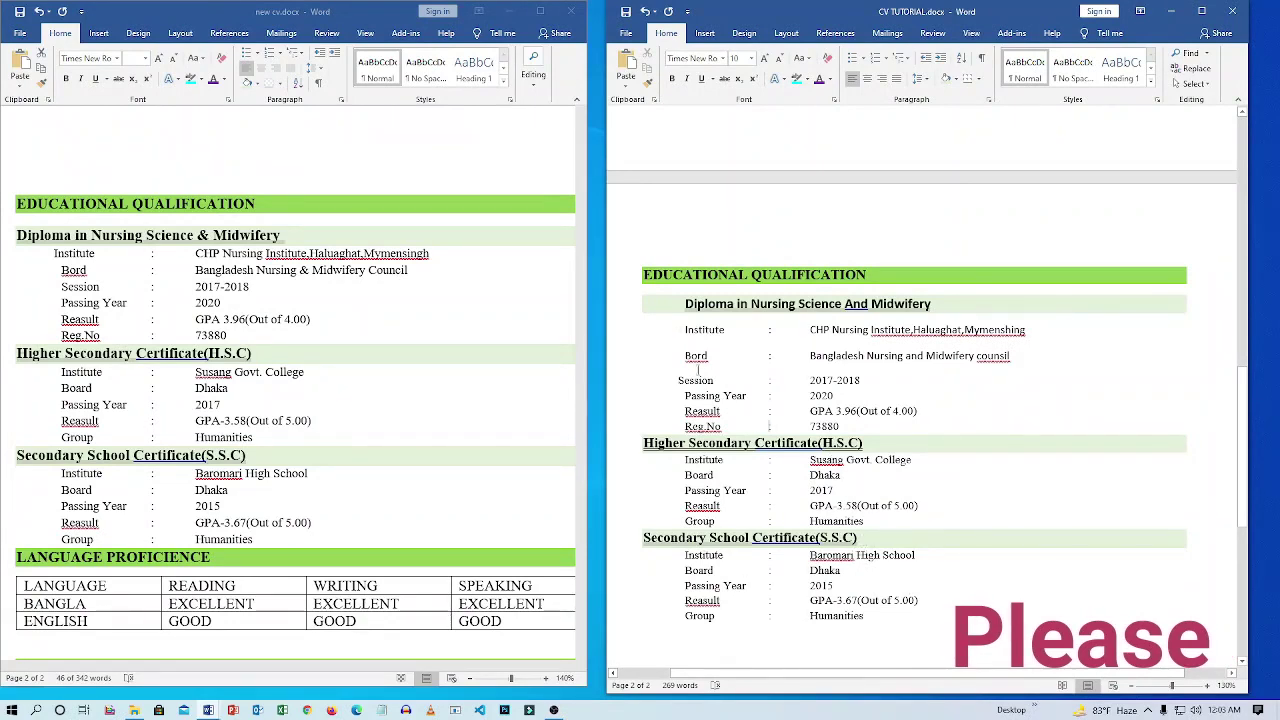
# Step: Set the Diploma rows to 11 pt and remove the gap before the institute name
pyautogui.moveTo(674, 330); pyautogui.dragTo(834, 428)
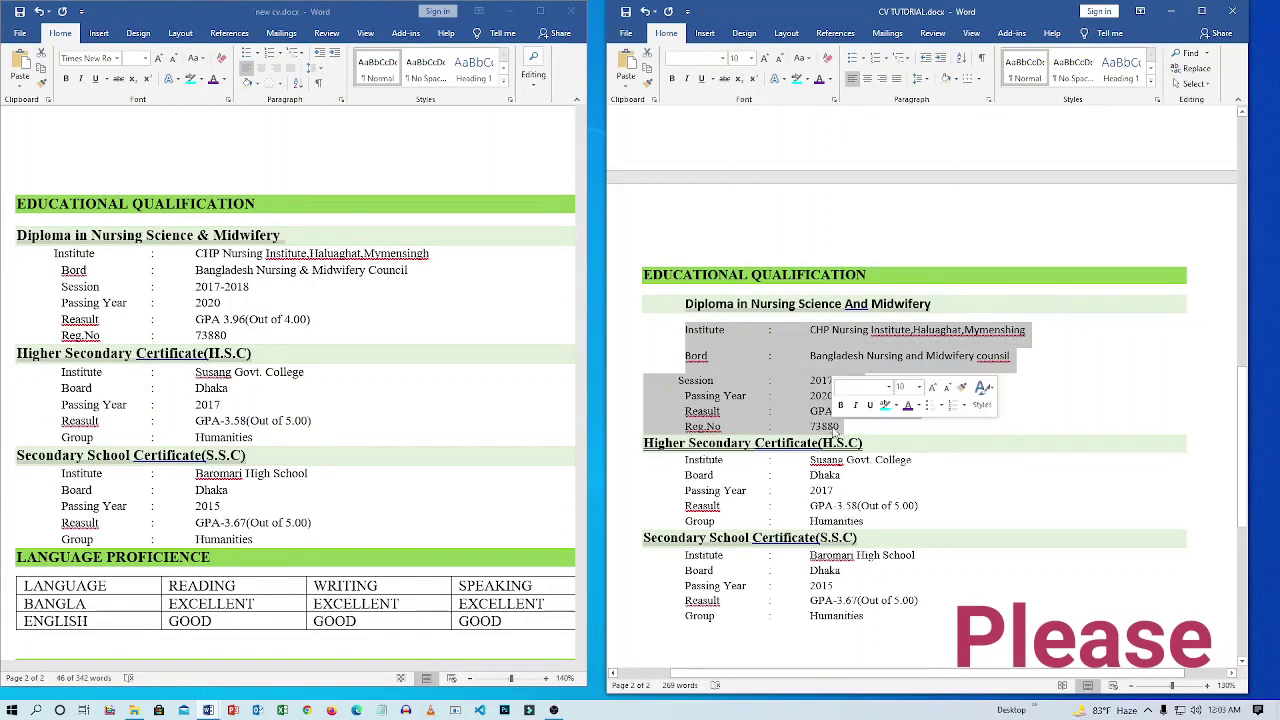
pyautogui.click(751, 58)
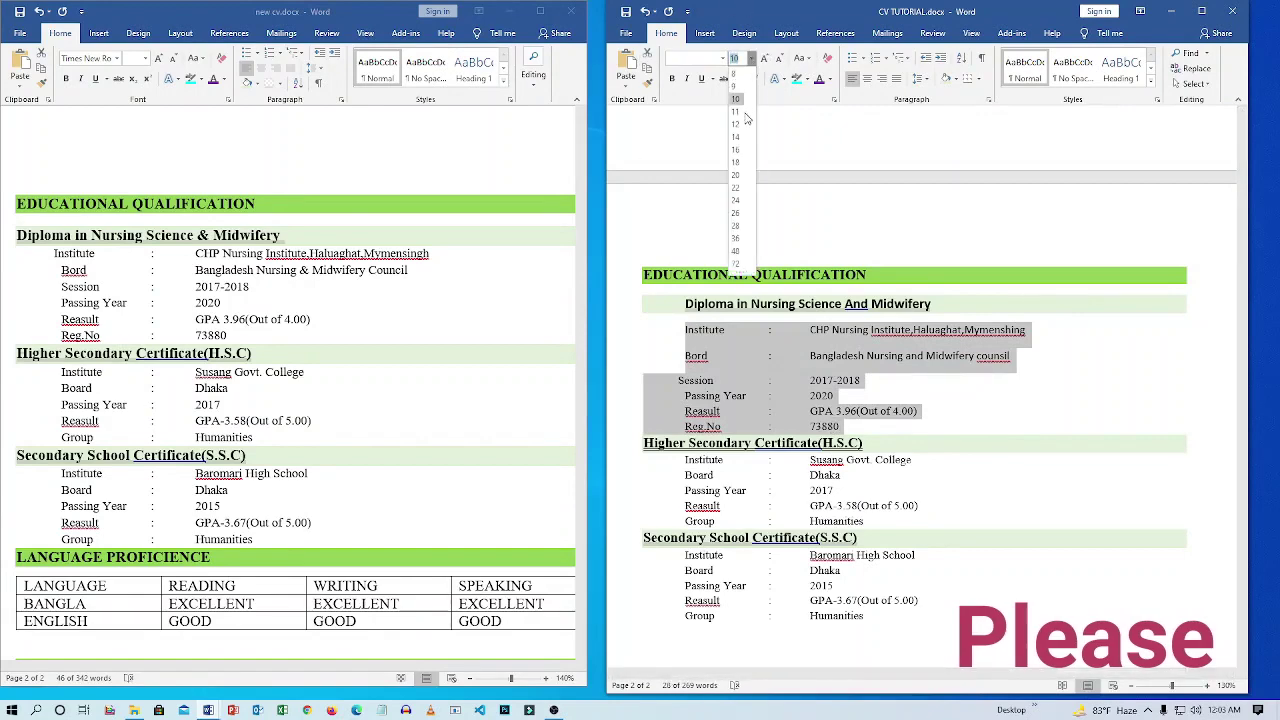
pyautogui.click(740, 112)
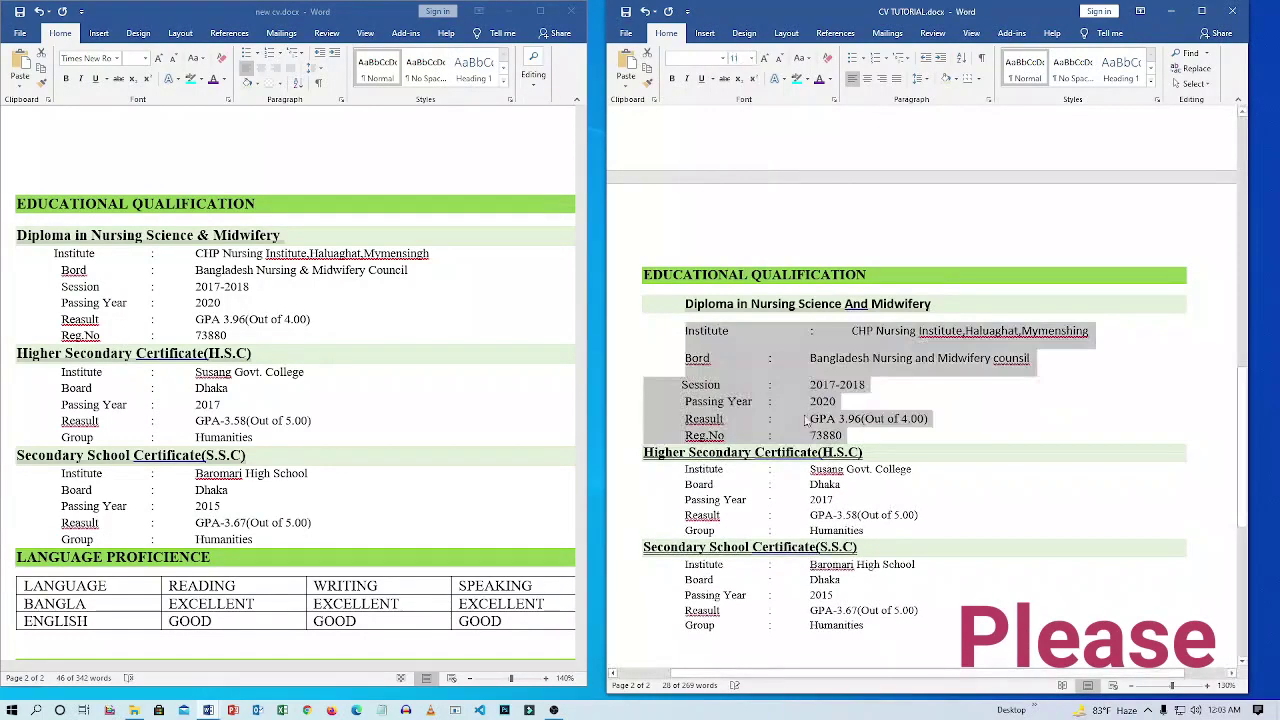
pyautogui.click(812, 333)
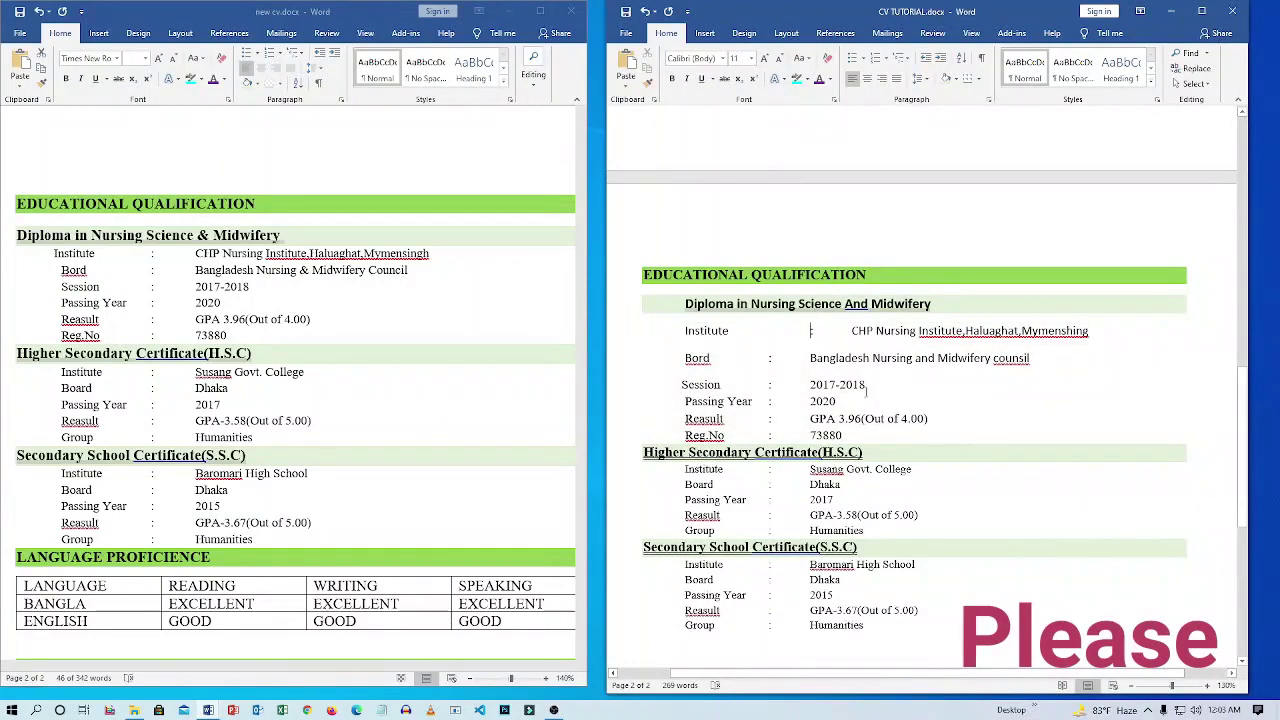
pyautogui.press('Delete')
pyautogui.write(':')
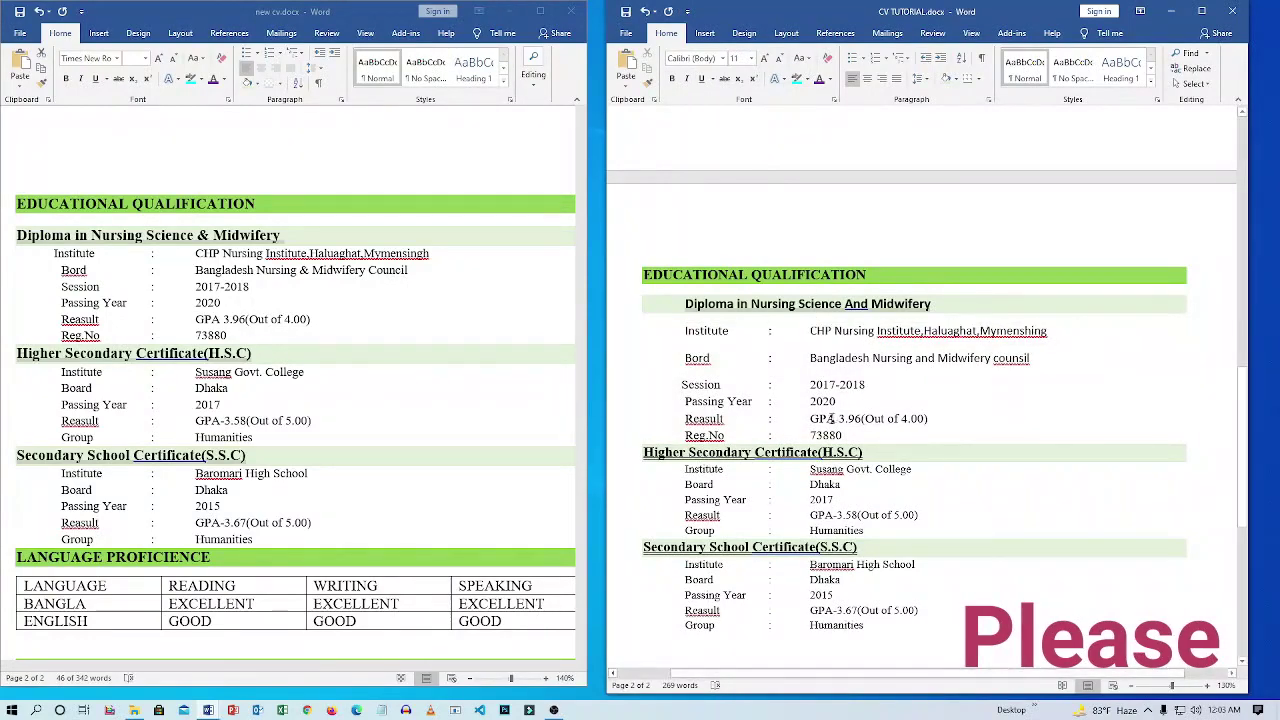
# Step: Set the H.S.C and S.S.C detail rows from Institute to Group to size 11
pyautogui.scroll(-2, 663, 413)
pyautogui.moveTo(663, 389); pyautogui.dragTo(828, 452)
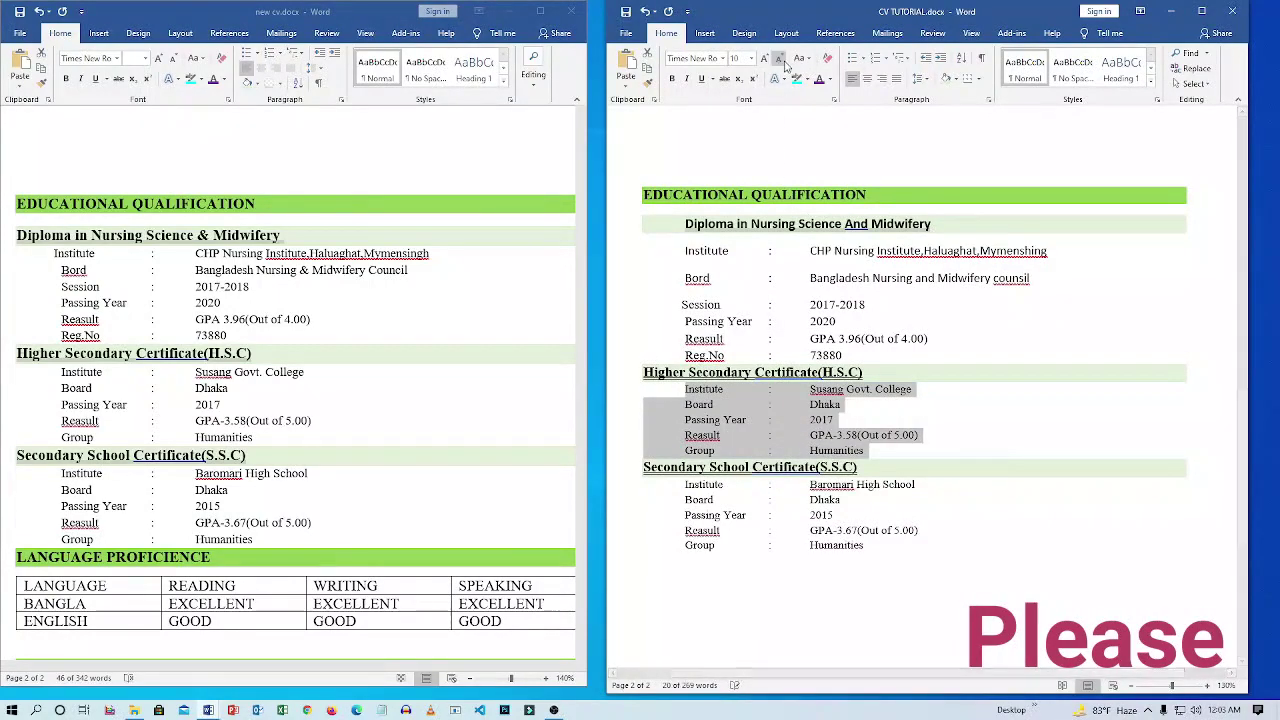
pyautogui.click(751, 58)
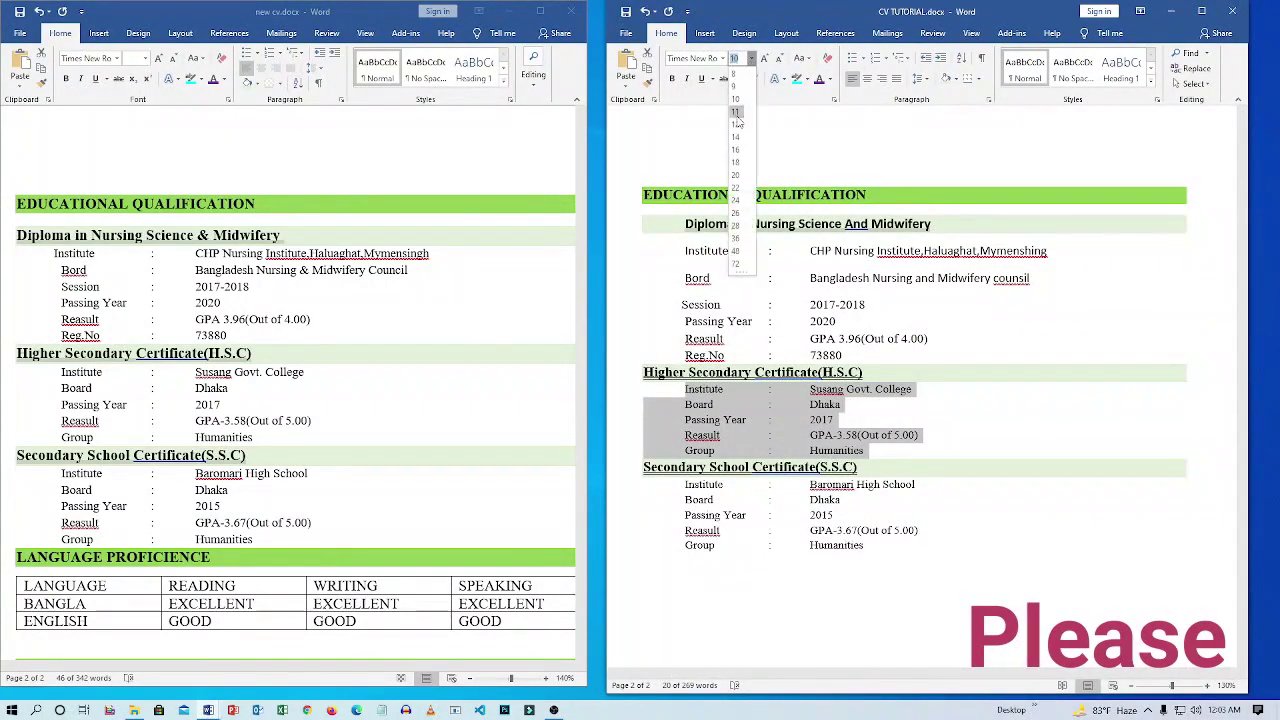
pyautogui.click(737, 150)
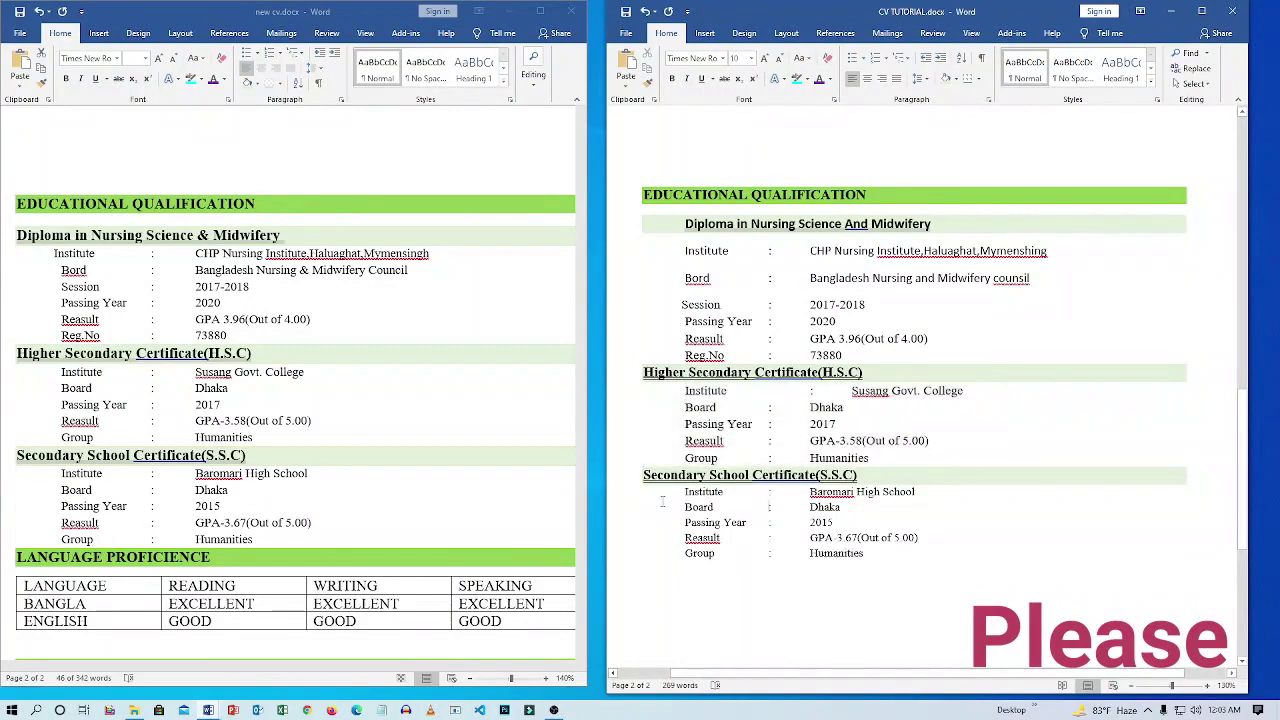
pyautogui.moveTo(663, 490); pyautogui.dragTo(828, 565)
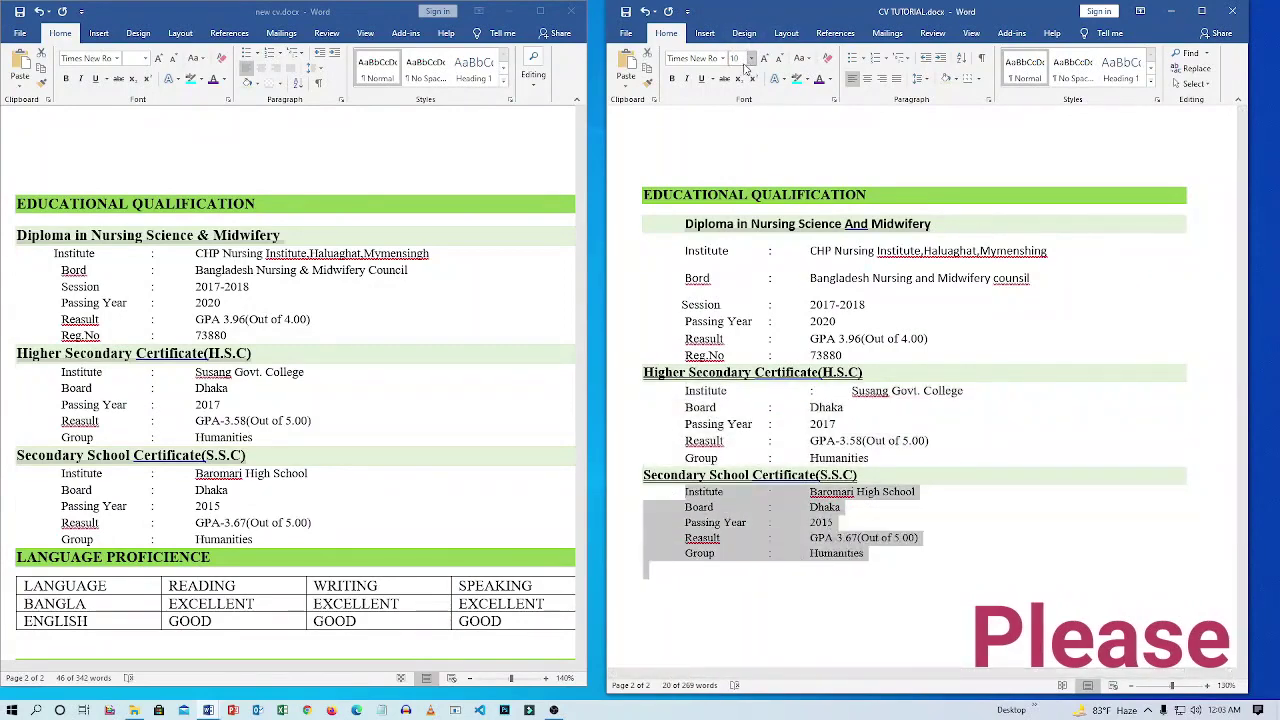
pyautogui.click(753, 62)
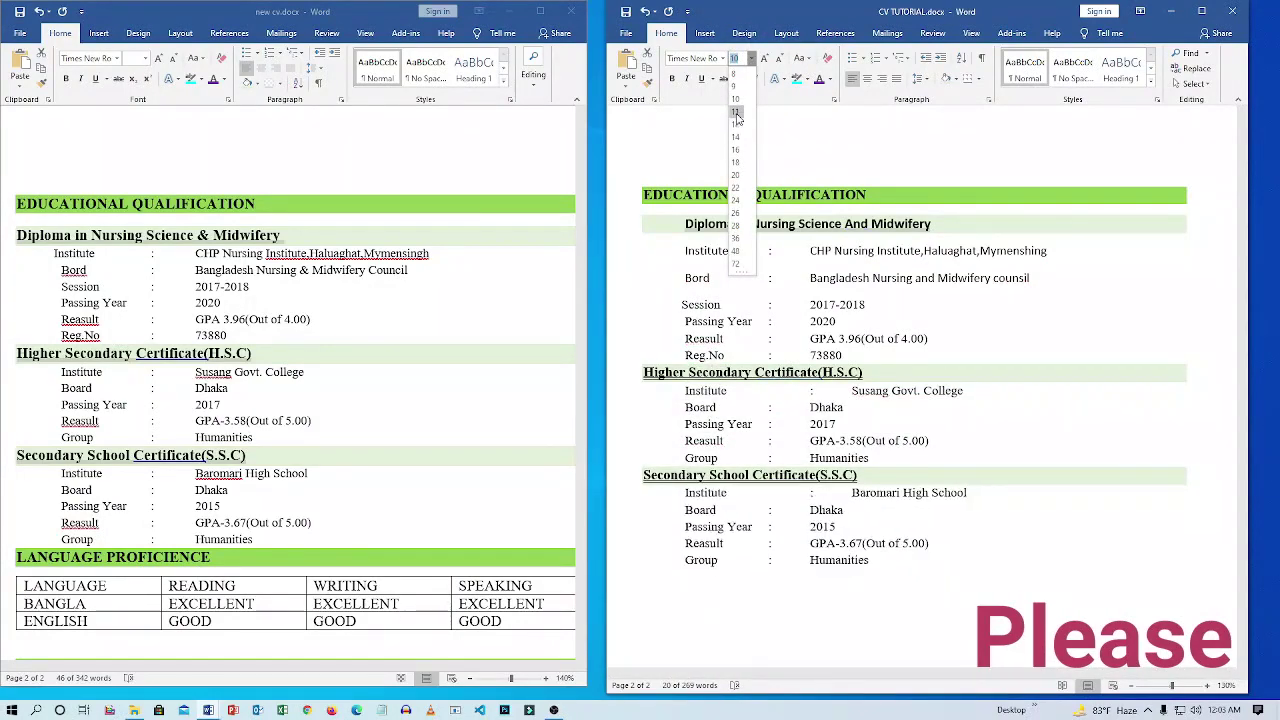
pyautogui.click(737, 150)
pyautogui.click(955, 590)
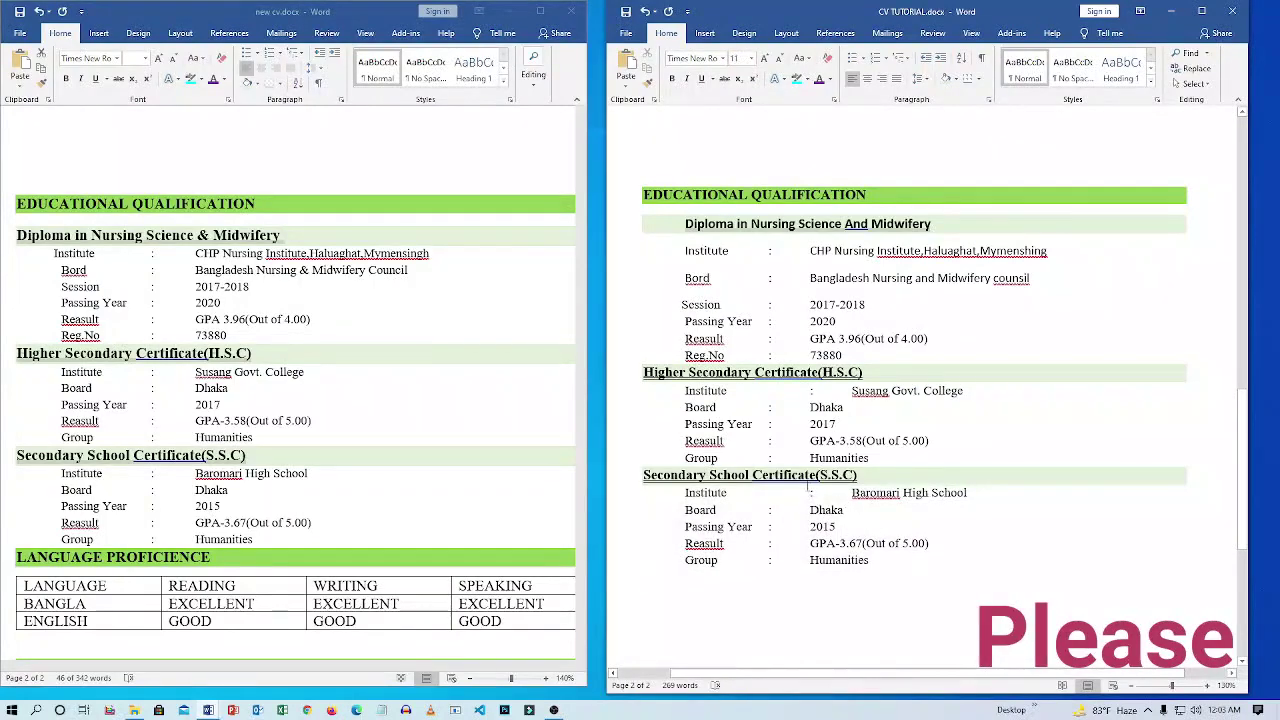
# Step: Remove the extra gap before Baromari High School, then check the reference CV's LANGUAGE PROFICIENCE heading
pyautogui.click(809, 490)
pyautogui.press('Delete')
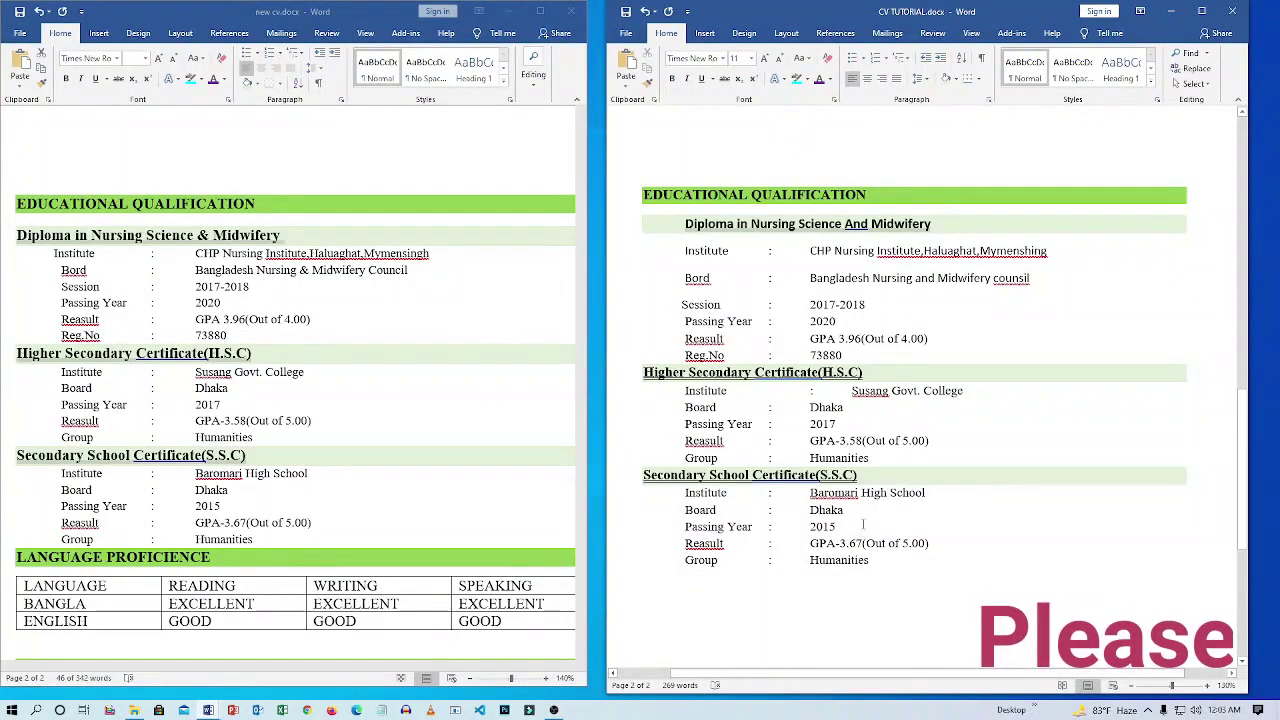
pyautogui.scroll(-3, 862, 524)
pyautogui.scroll(10, 862, 524)
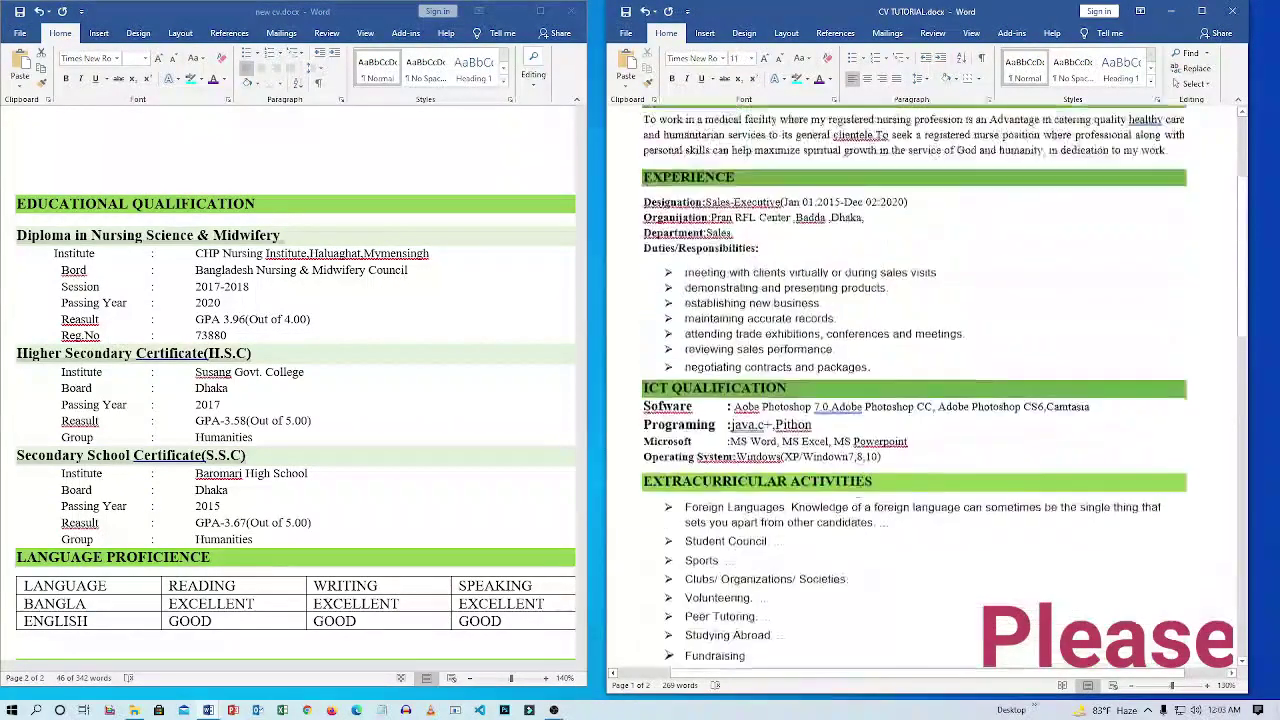
pyautogui.scroll(5, 860, 497)
pyautogui.scroll(-8, 860, 497)
pyautogui.scroll(-8, 860, 497)
pyautogui.scroll(-5, 864, 490)
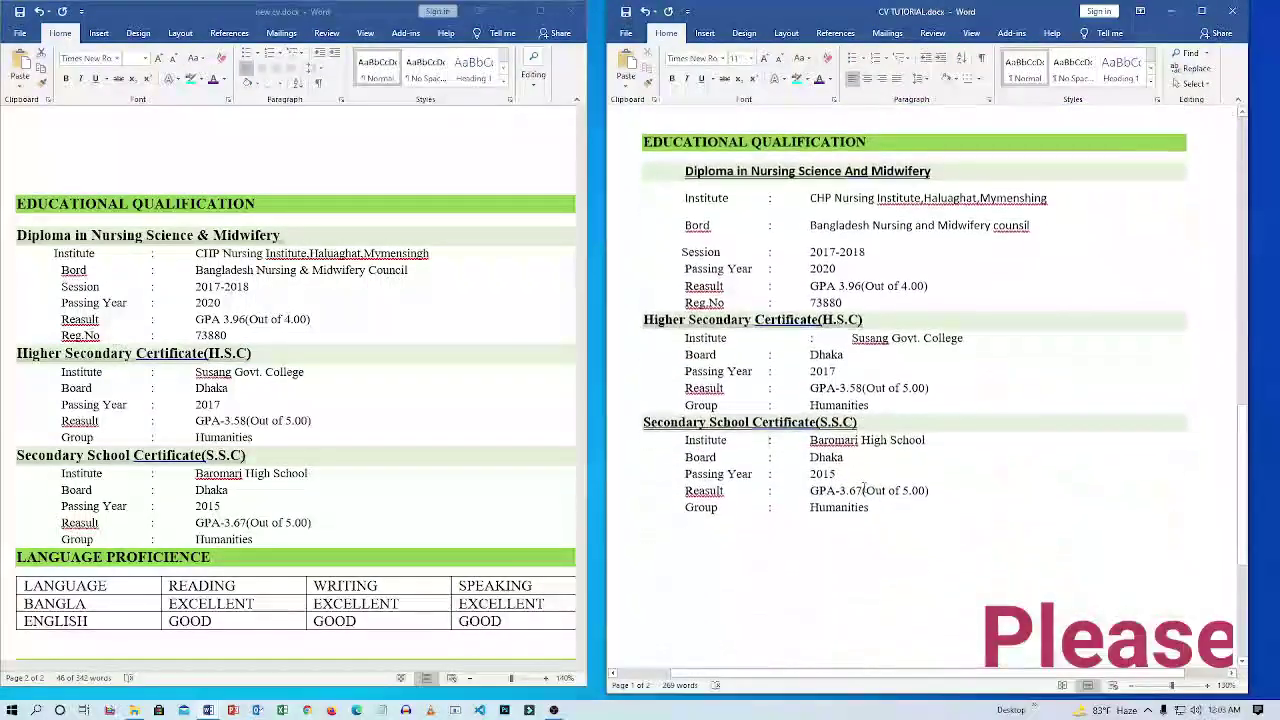
pyautogui.scroll(-1, 74, 528)
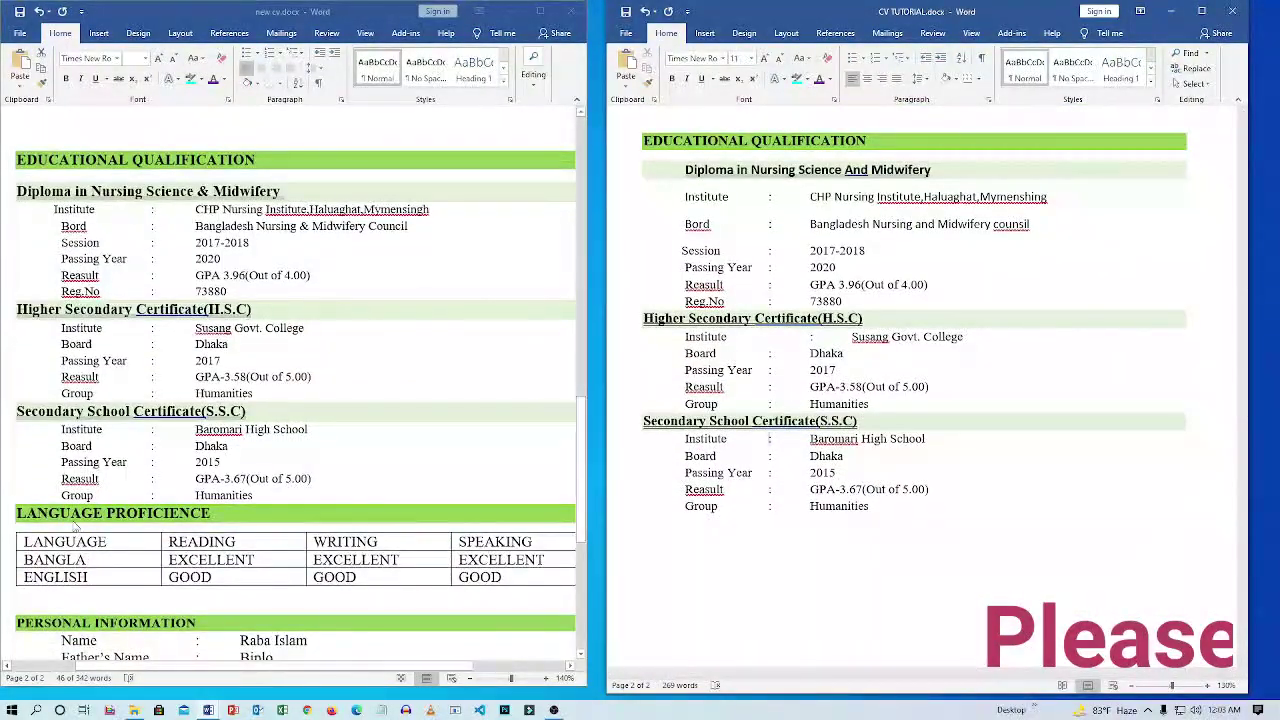
pyautogui.click(66, 514)
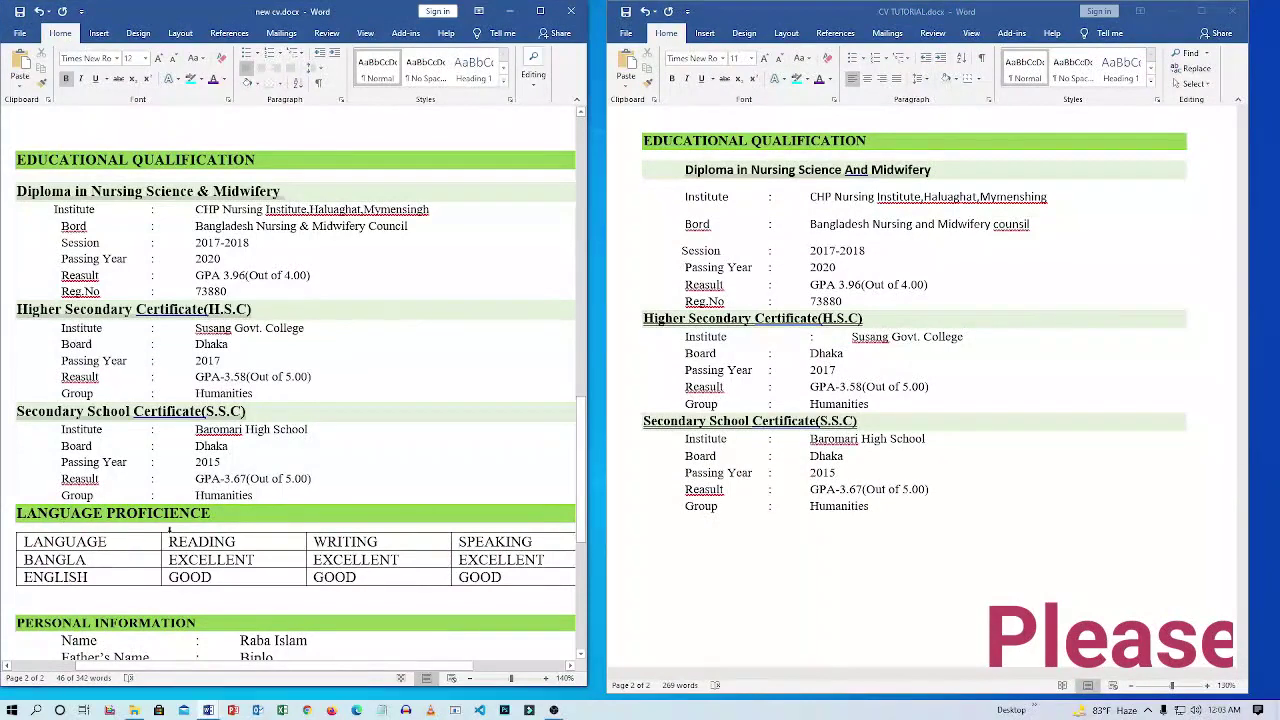
# Step: Type 'Language Proficience:' on the empty line below the S.S.C Humanities row
pyautogui.click(820, 532)
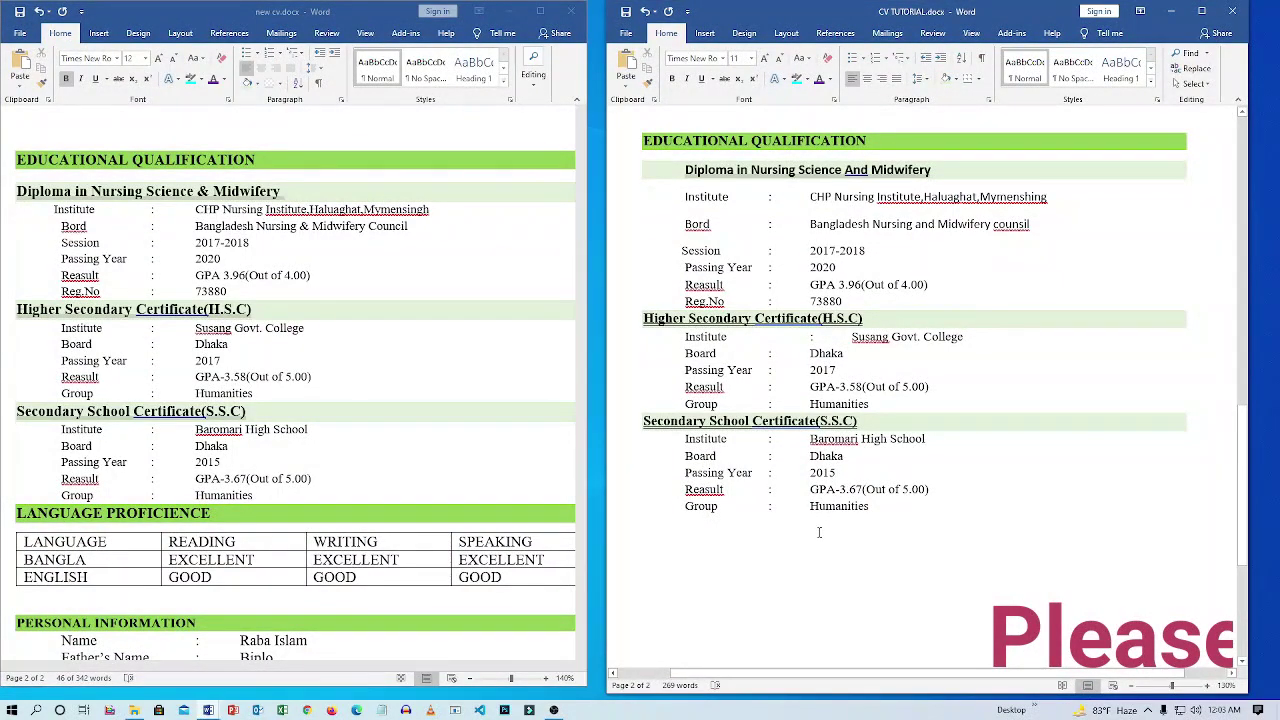
pyautogui.write('A')
pyautogui.press('BackSpace')
pyautogui.press('BackSpace')
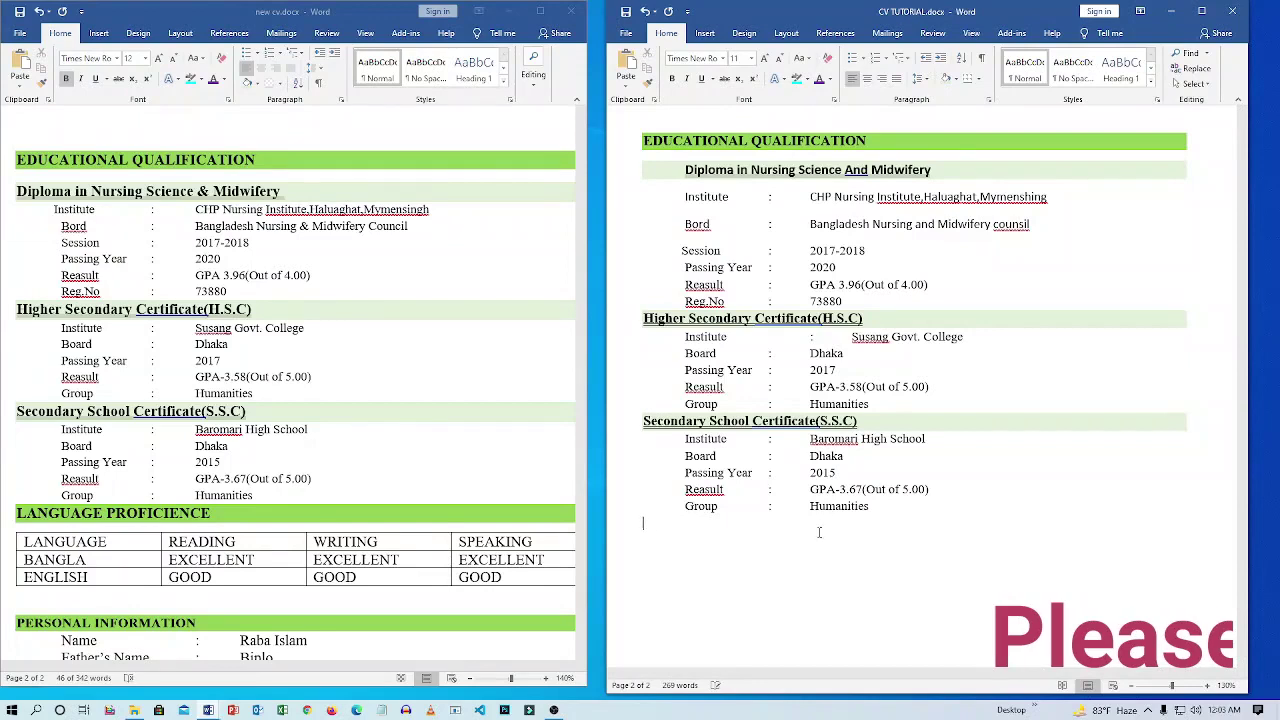
pyautogui.write('LA')
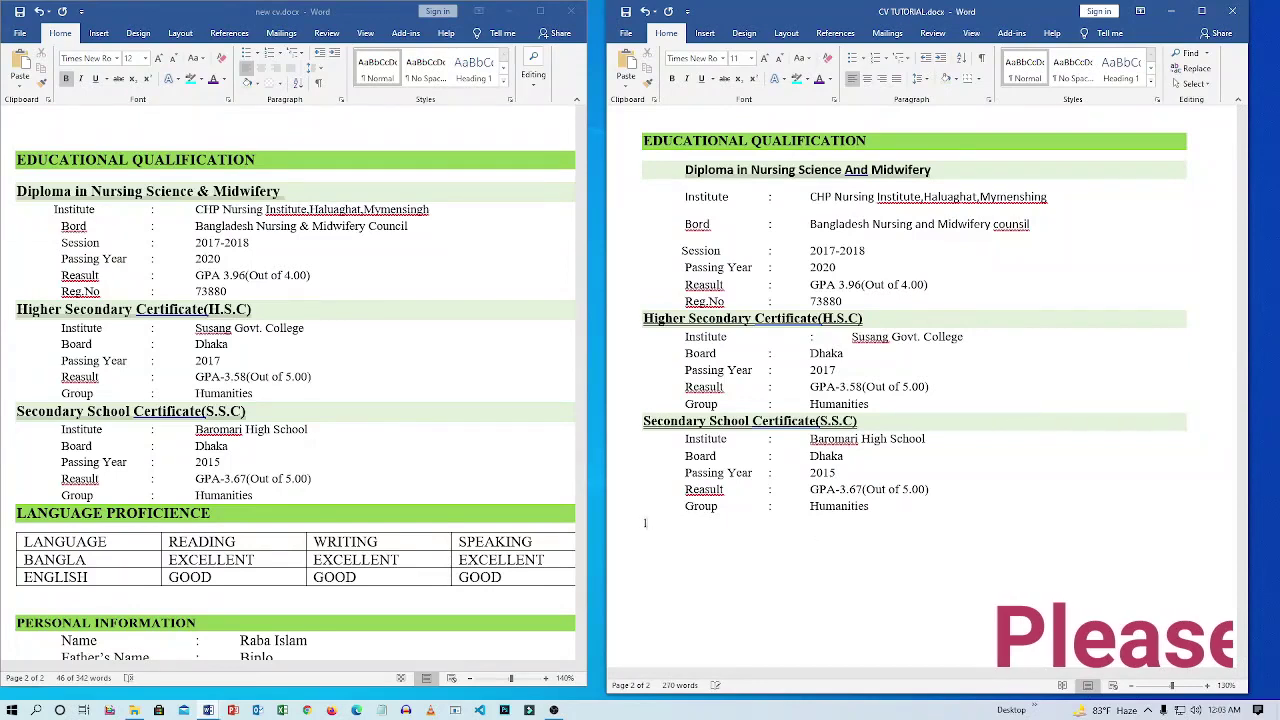
pyautogui.press('BackSpace')
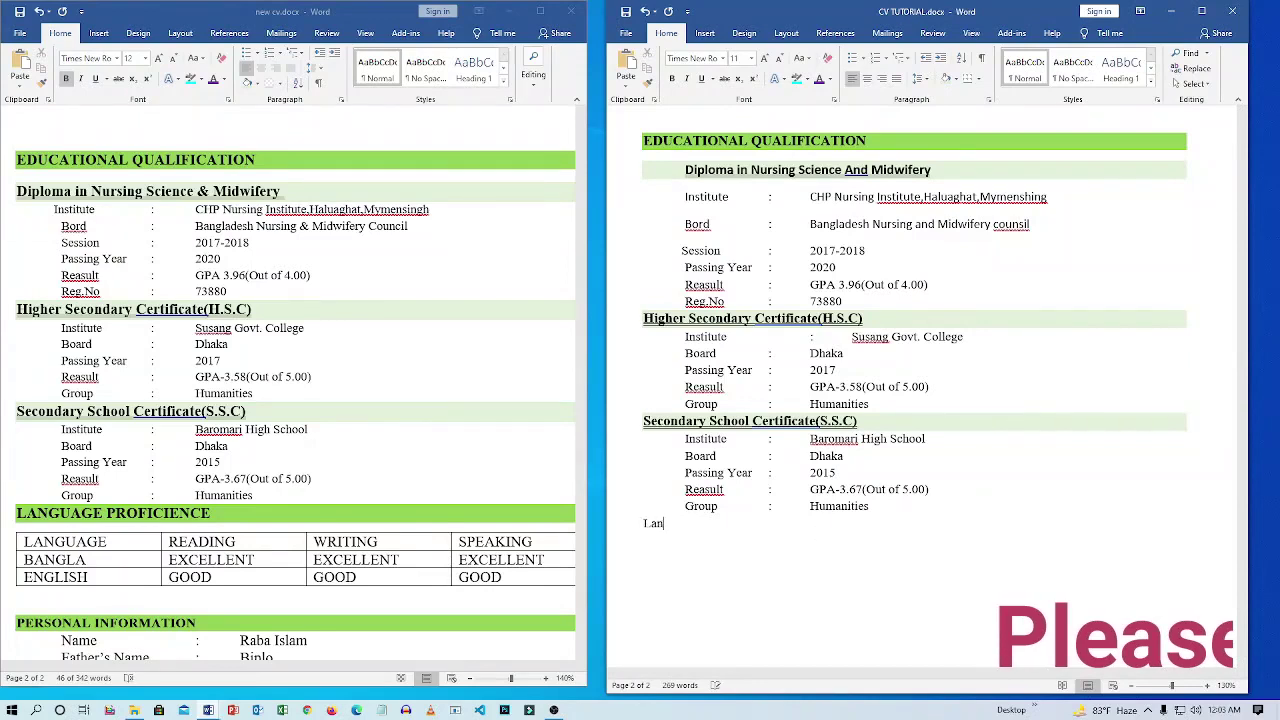
pyautogui.write('guage Pro')
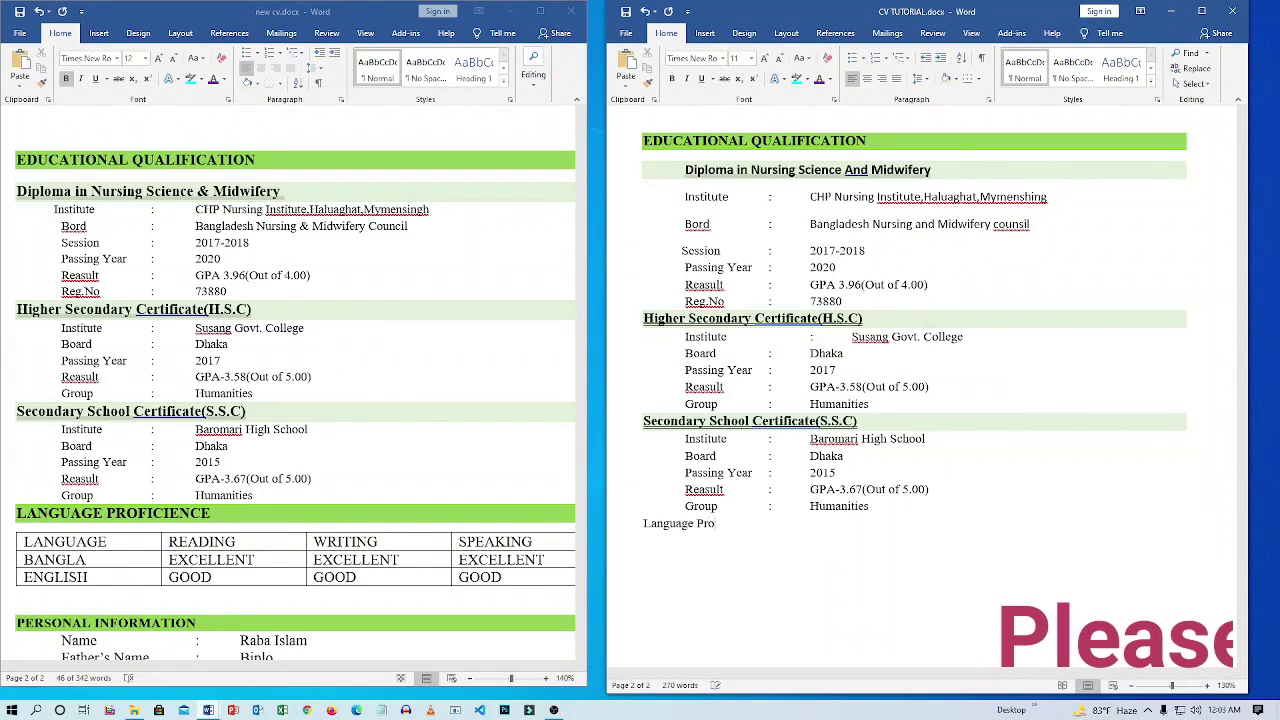
pyautogui.write(' f')
pyautogui.write('ien')
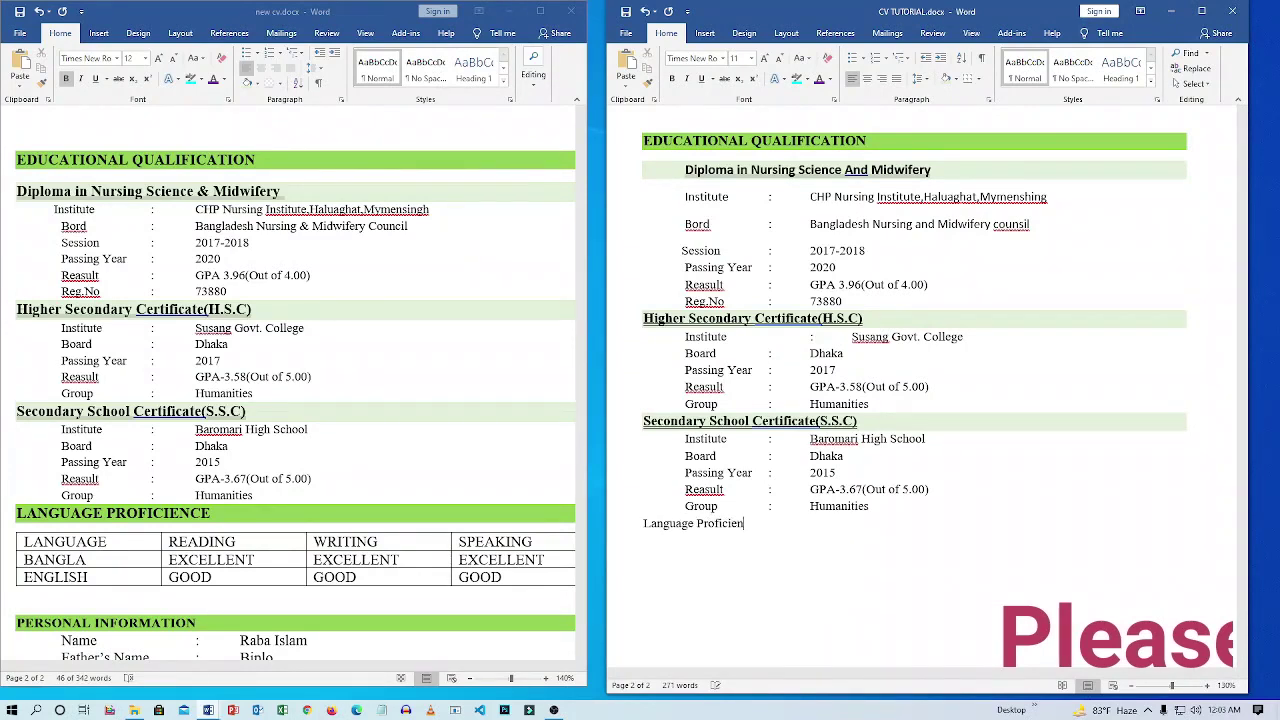
pyautogui.write('cy')
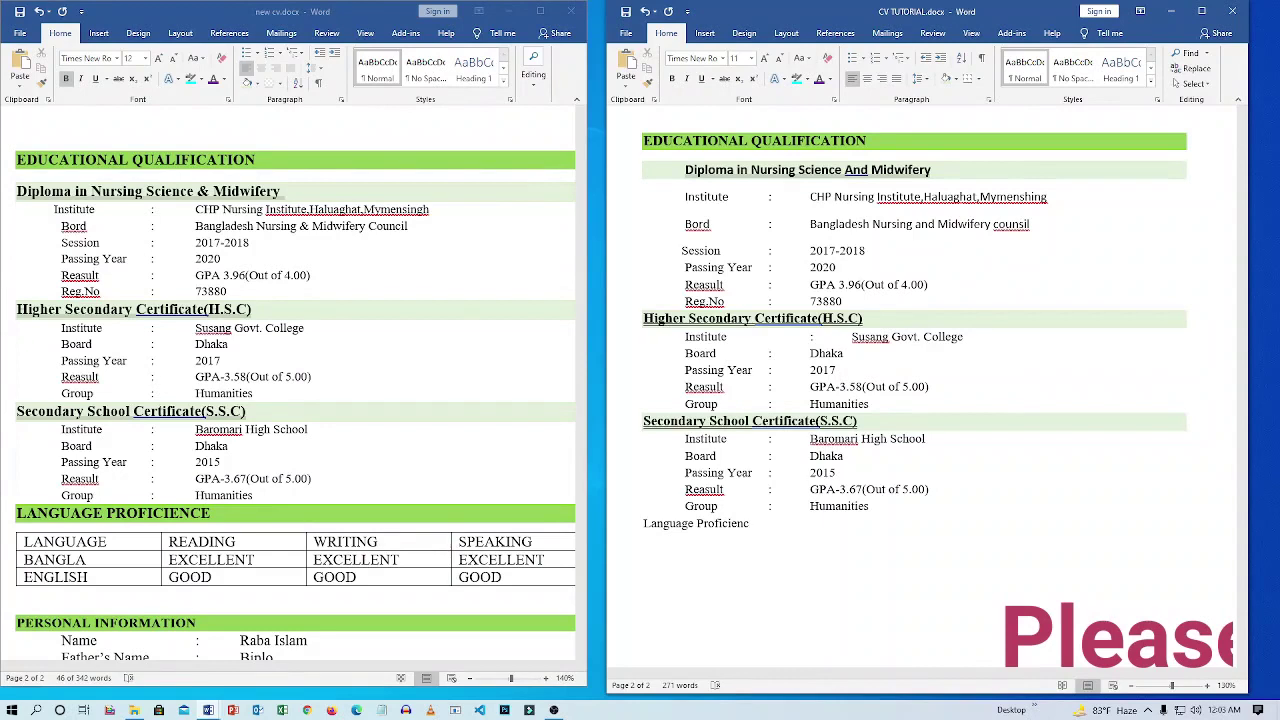
pyautogui.write('c')
pyautogui.write('c')
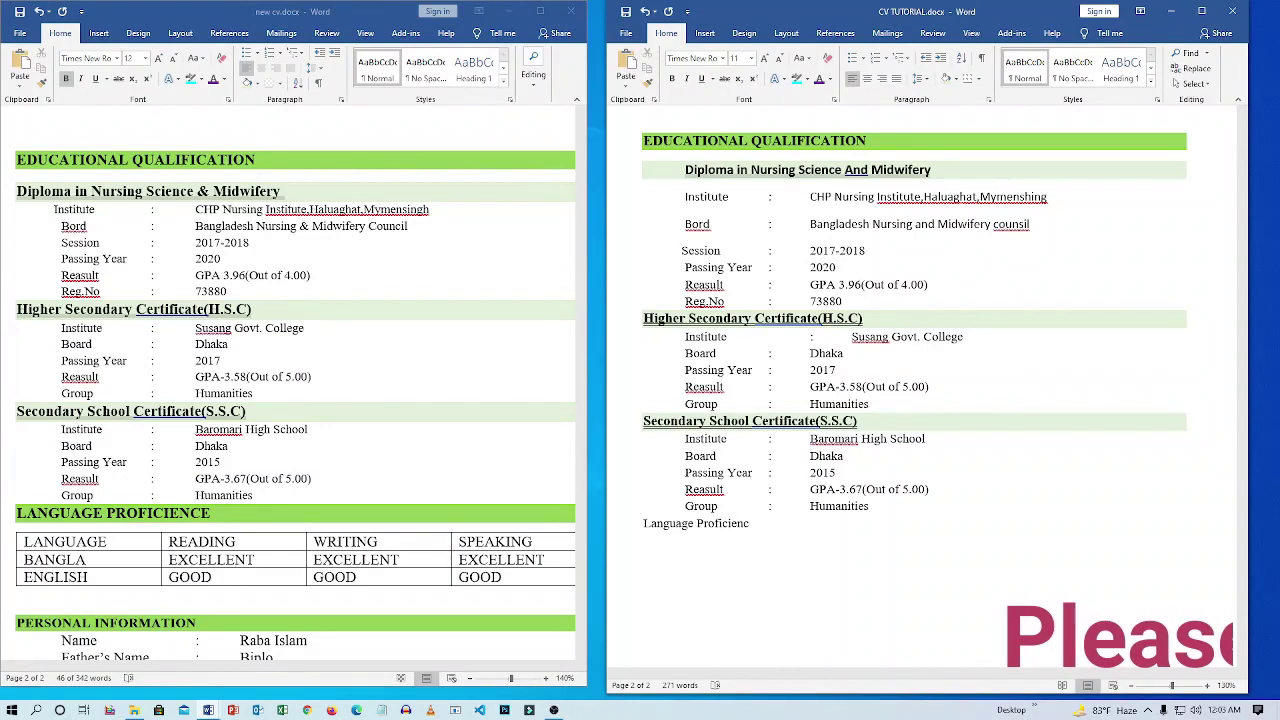
pyautogui.write('e:')
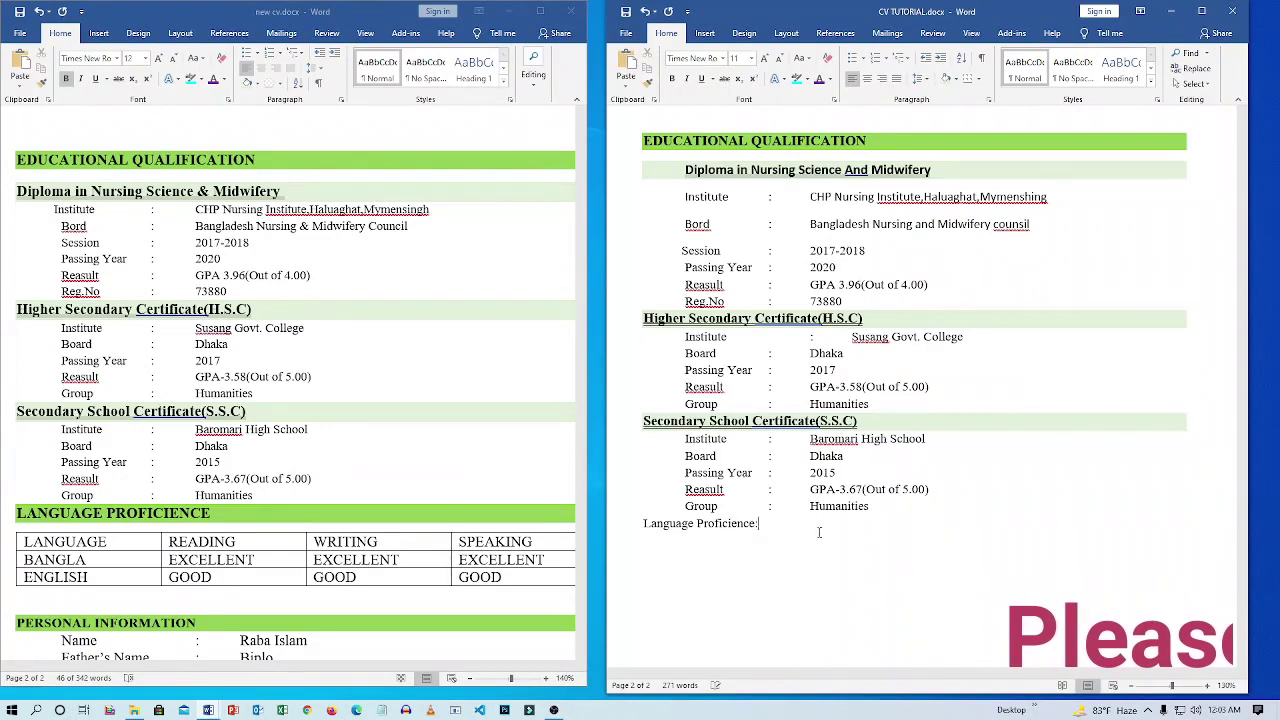
# Step: Make the Language Proficience: text bold at size 14
pyautogui.moveTo(765, 523); pyautogui.dragTo(643, 523)
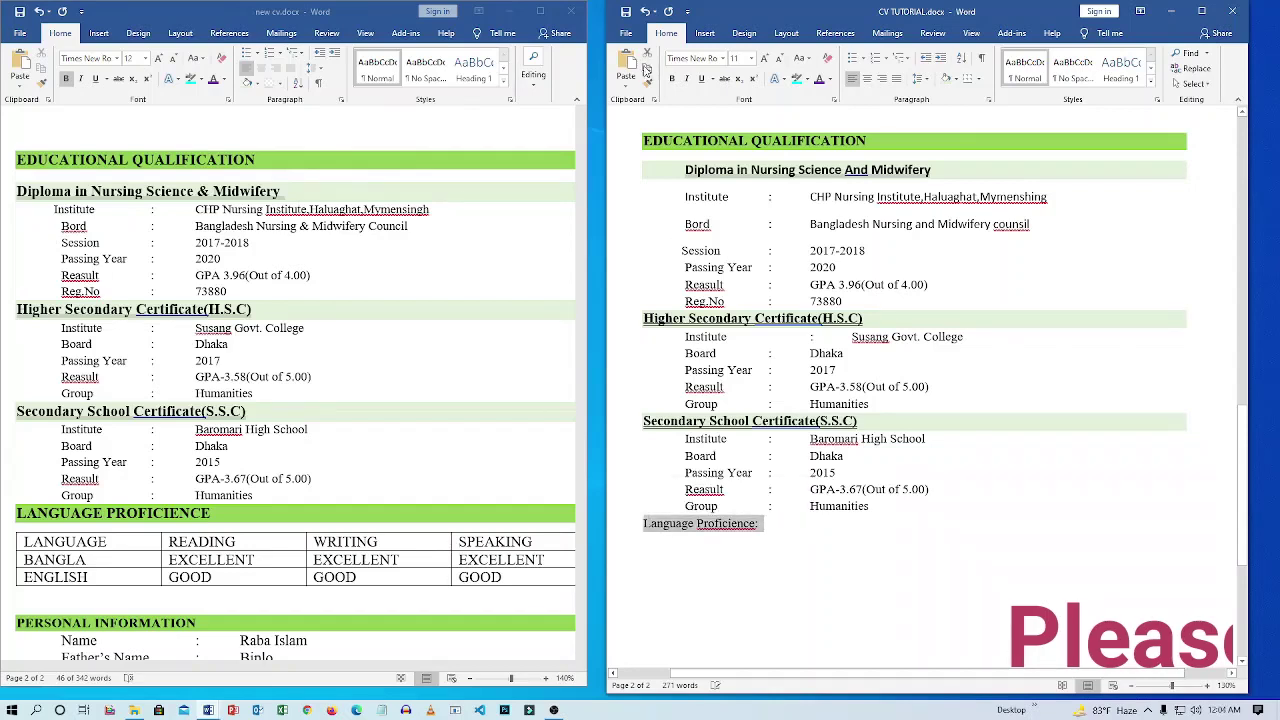
pyautogui.click(672, 78)
pyautogui.click(751, 58)
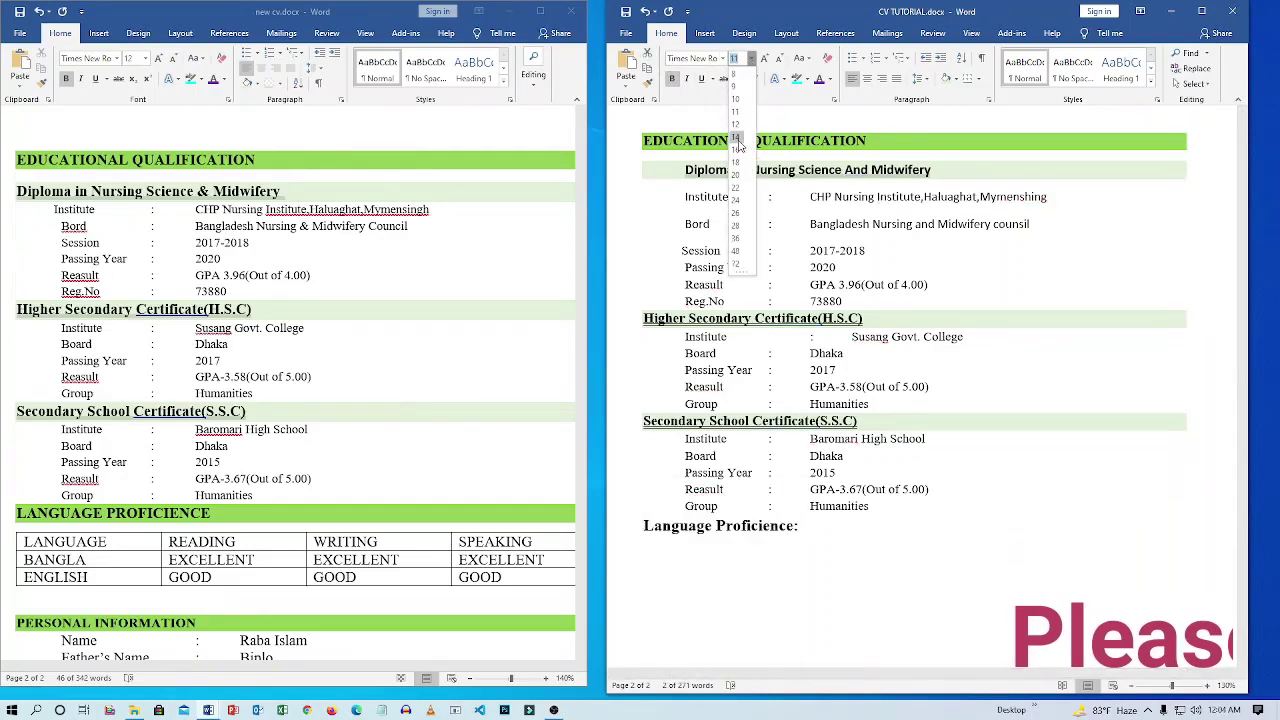
pyautogui.click(736, 138)
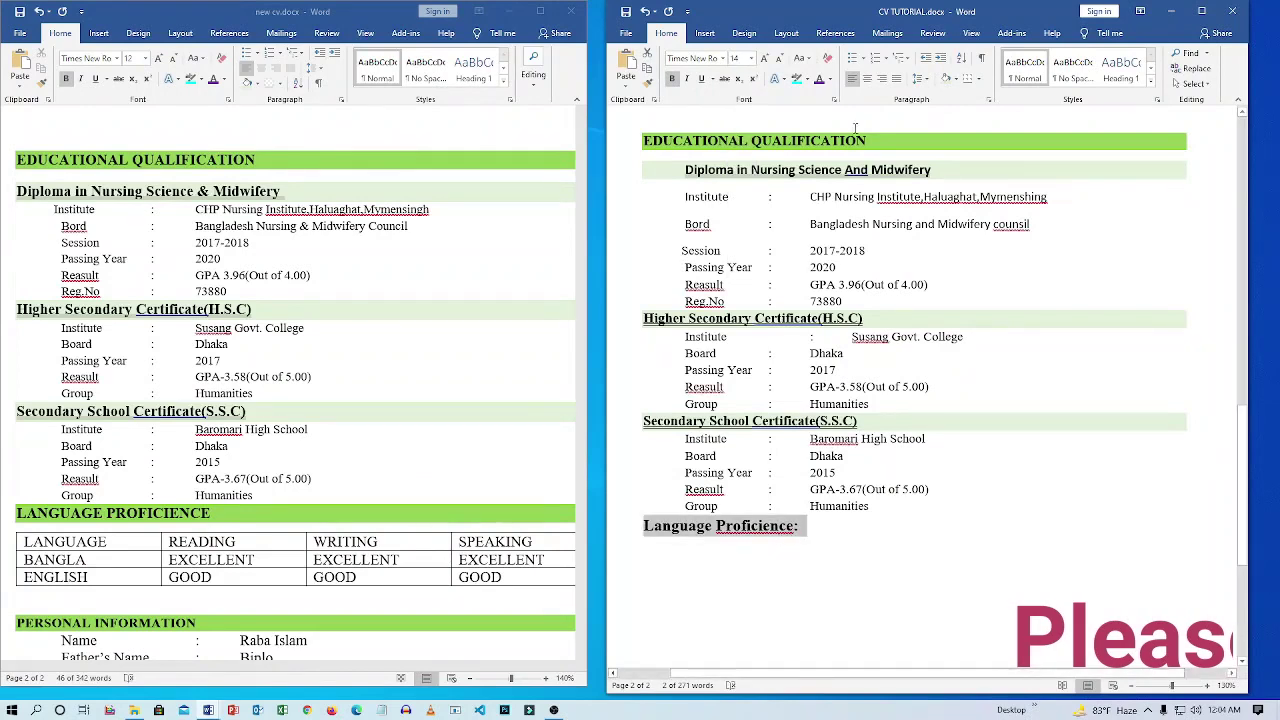
pyautogui.click(850, 536)
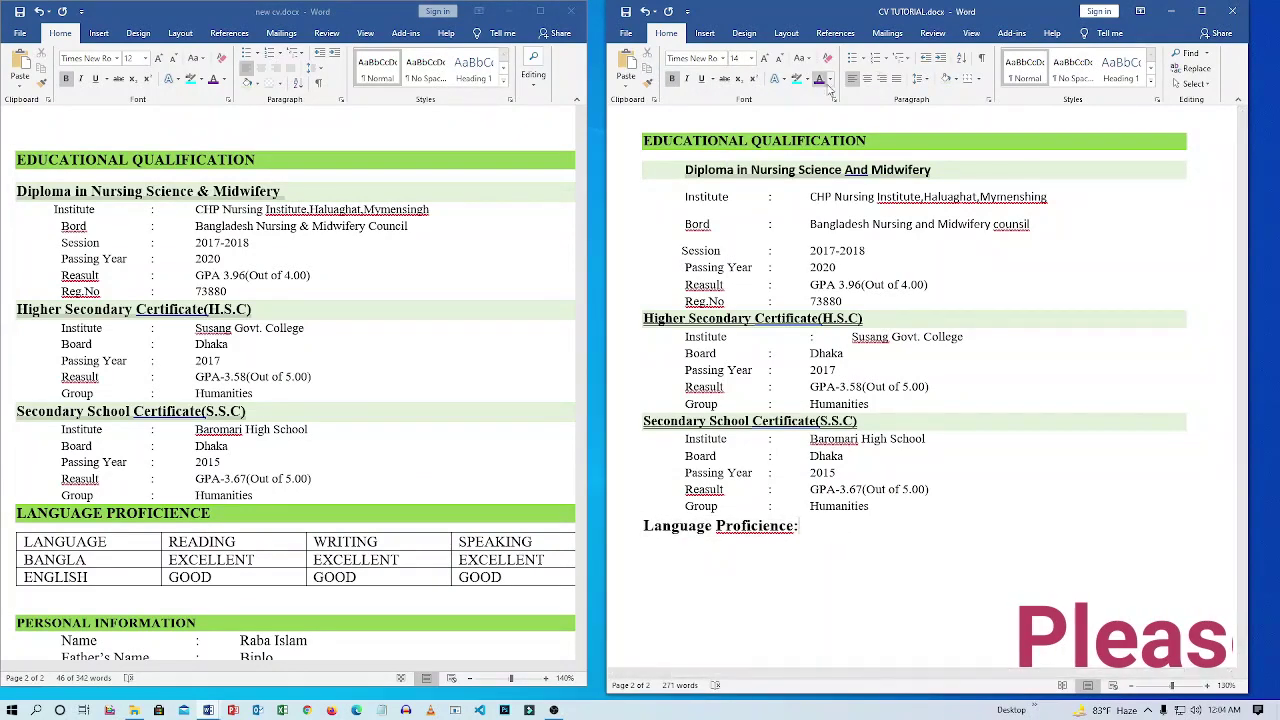
pyautogui.click(829, 82)
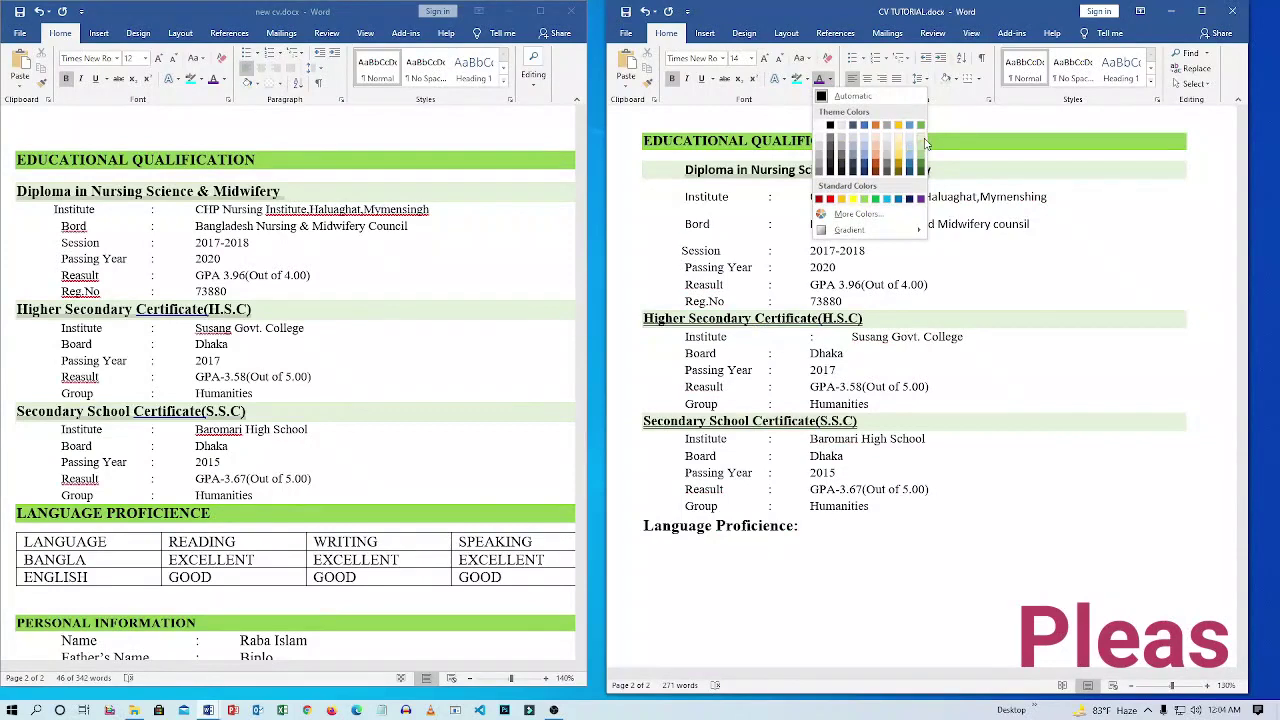
pyautogui.click(870, 482)
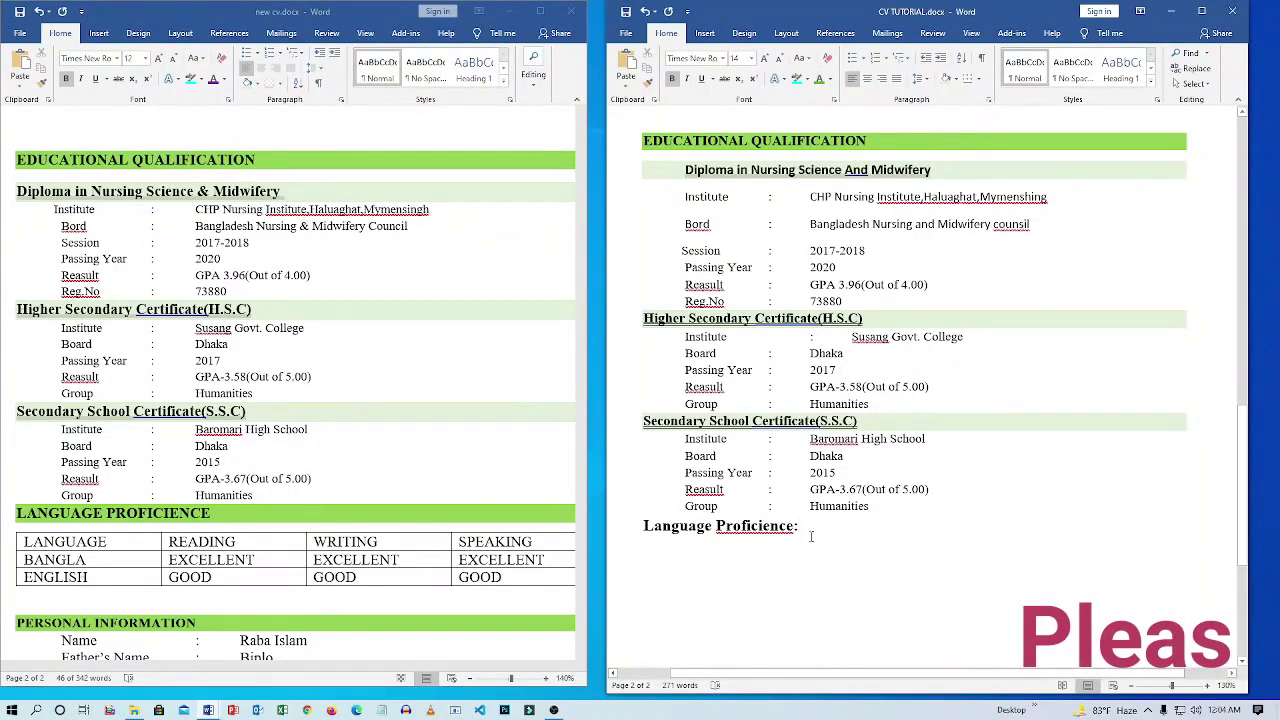
# Step: Shade the Language Proficience line green and reduce its text to size 12
pyautogui.click(964, 78)
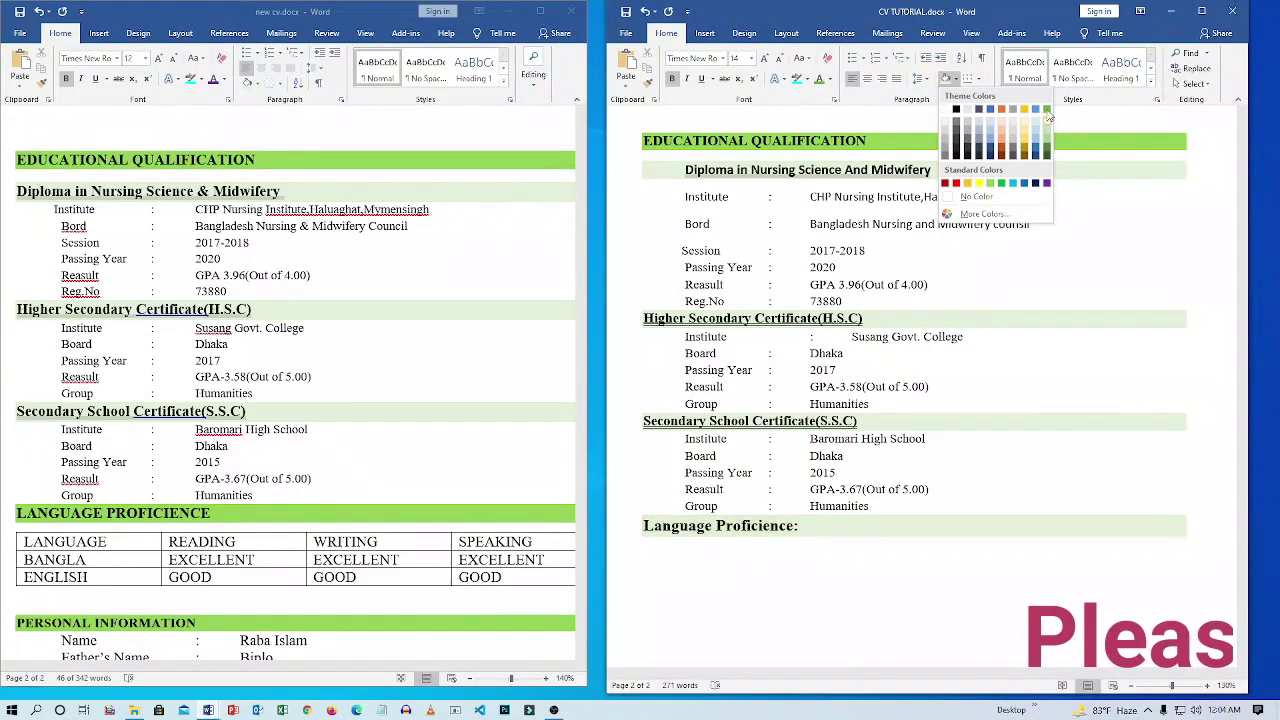
pyautogui.click(1047, 108)
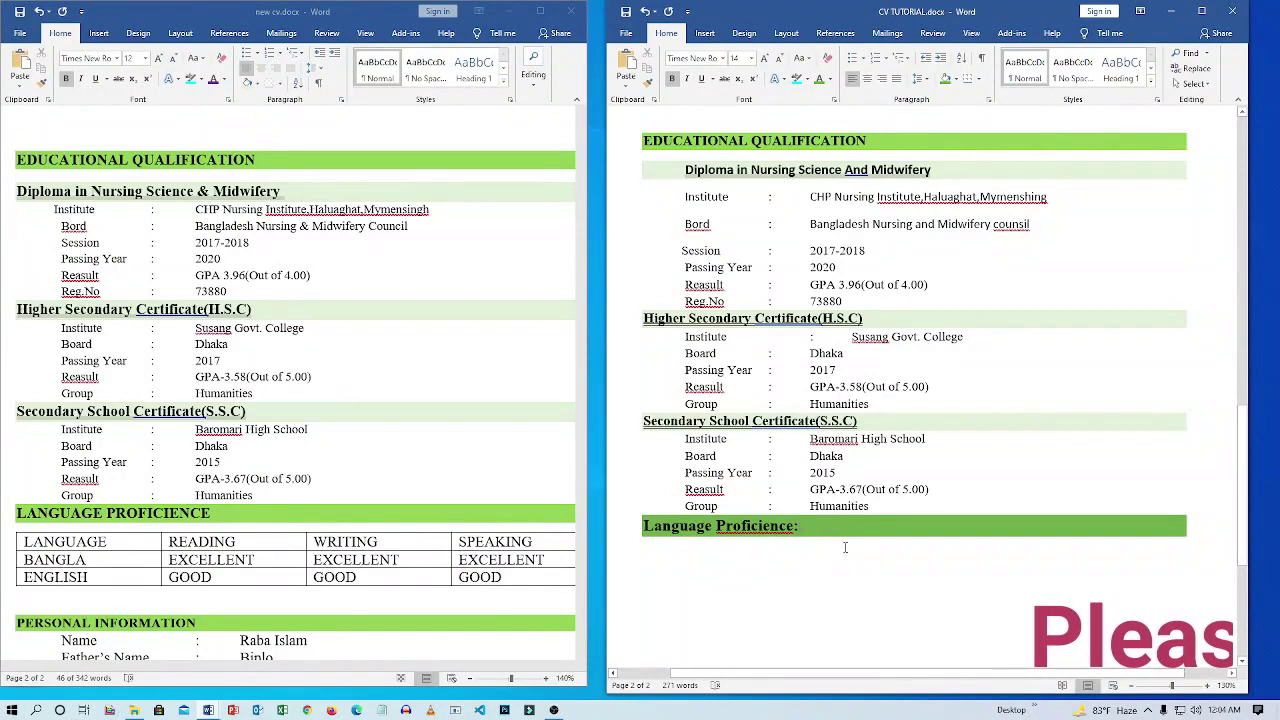
pyautogui.moveTo(831, 525); pyautogui.dragTo(643, 525)
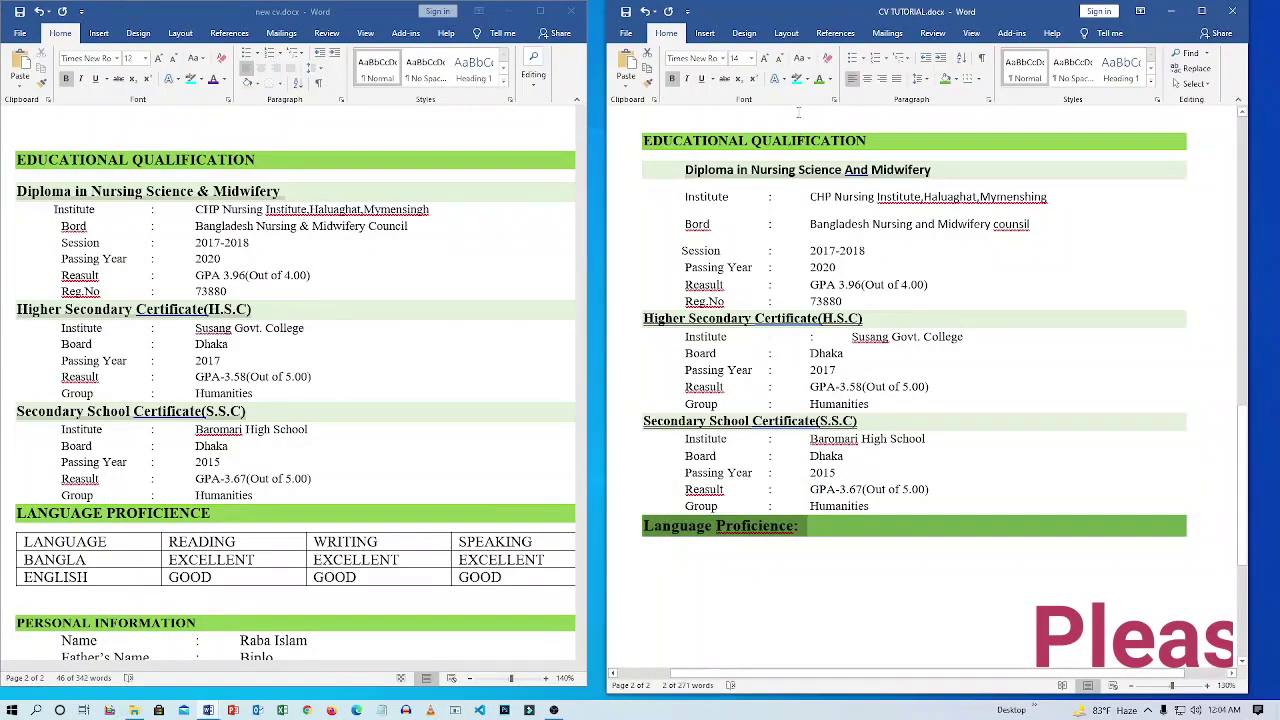
pyautogui.click(751, 58)
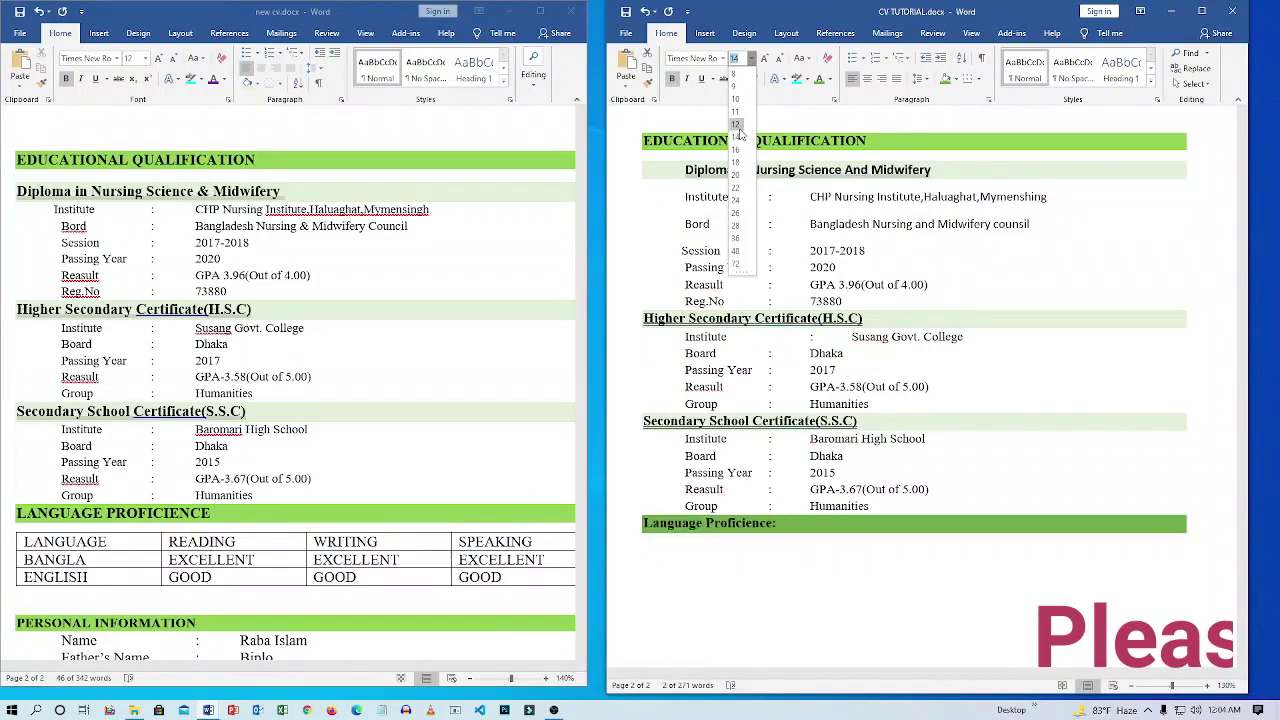
pyautogui.click(742, 126)
pyautogui.click(790, 548)
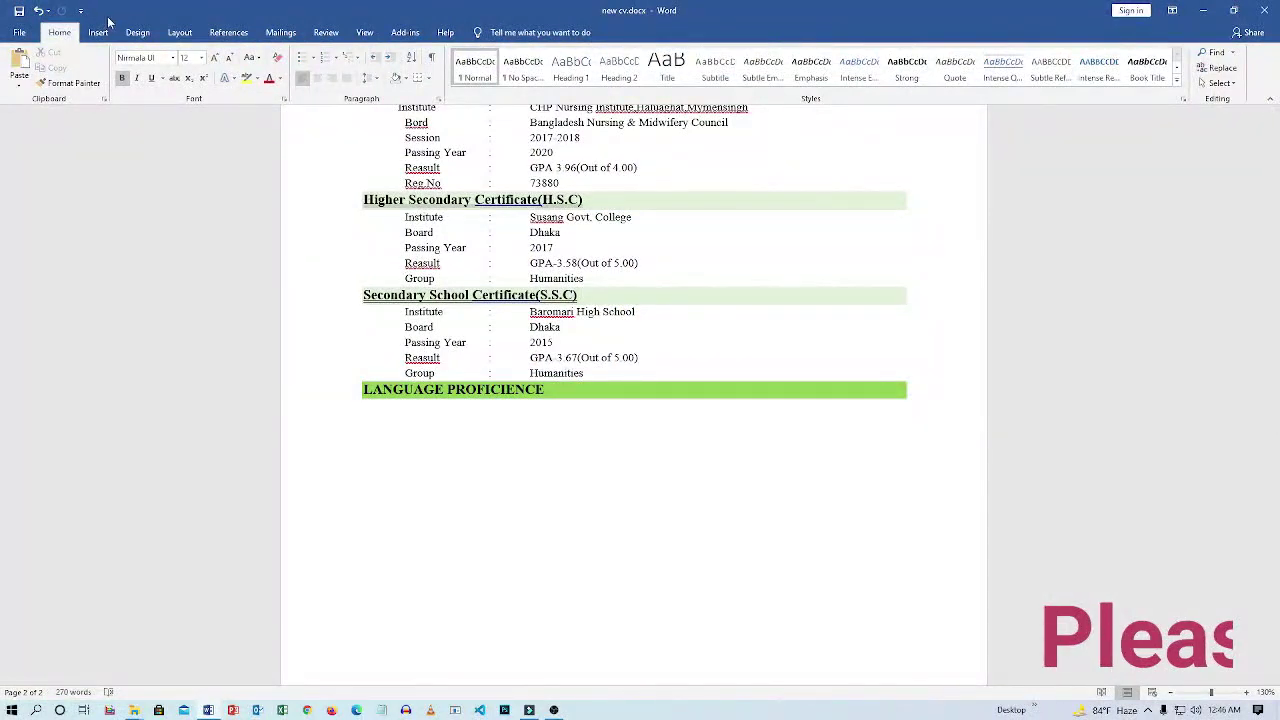
# Step: Insert a 4x3 table under LANGUAGE PROFICIENCE with LANGUAGE, SPEAKING, READING, WRITING headers and a BANGLA row
pyautogui.click(98, 32)
pyautogui.click(122, 80)
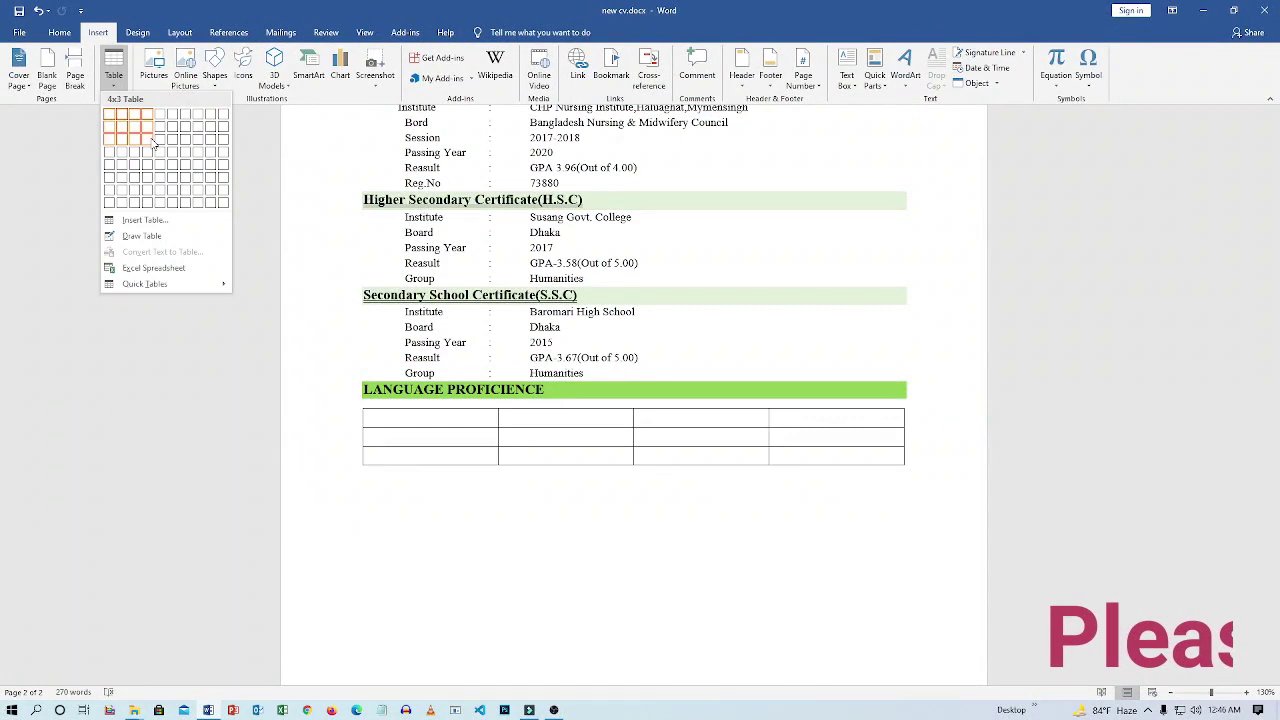
pyautogui.click(155, 141)
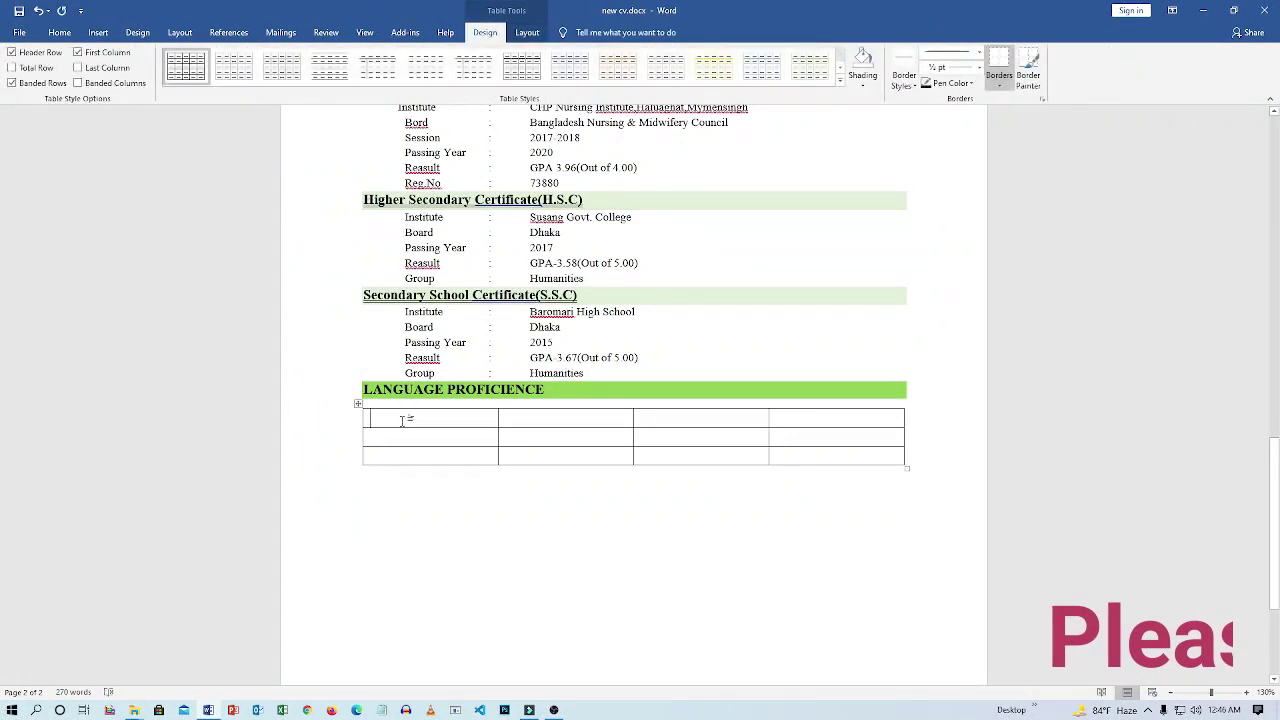
pyautogui.click(430, 417)
pyautogui.write('LANG')
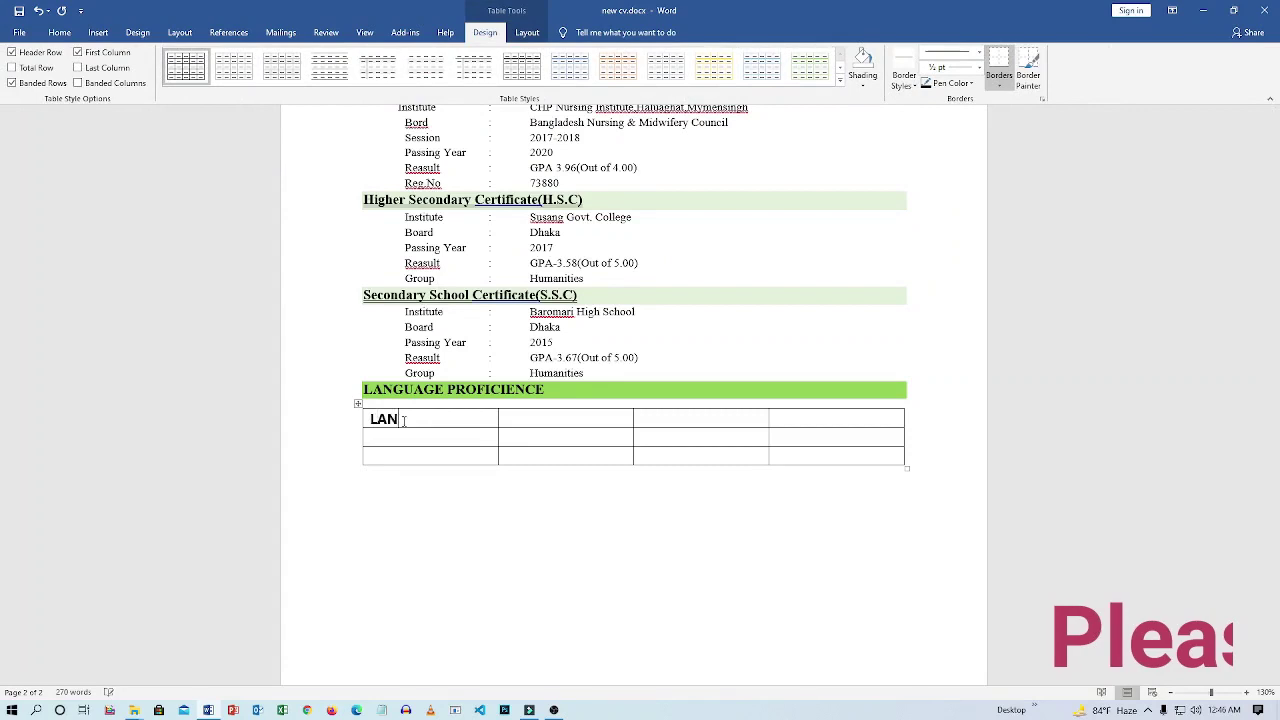
pyautogui.write('UAGE')
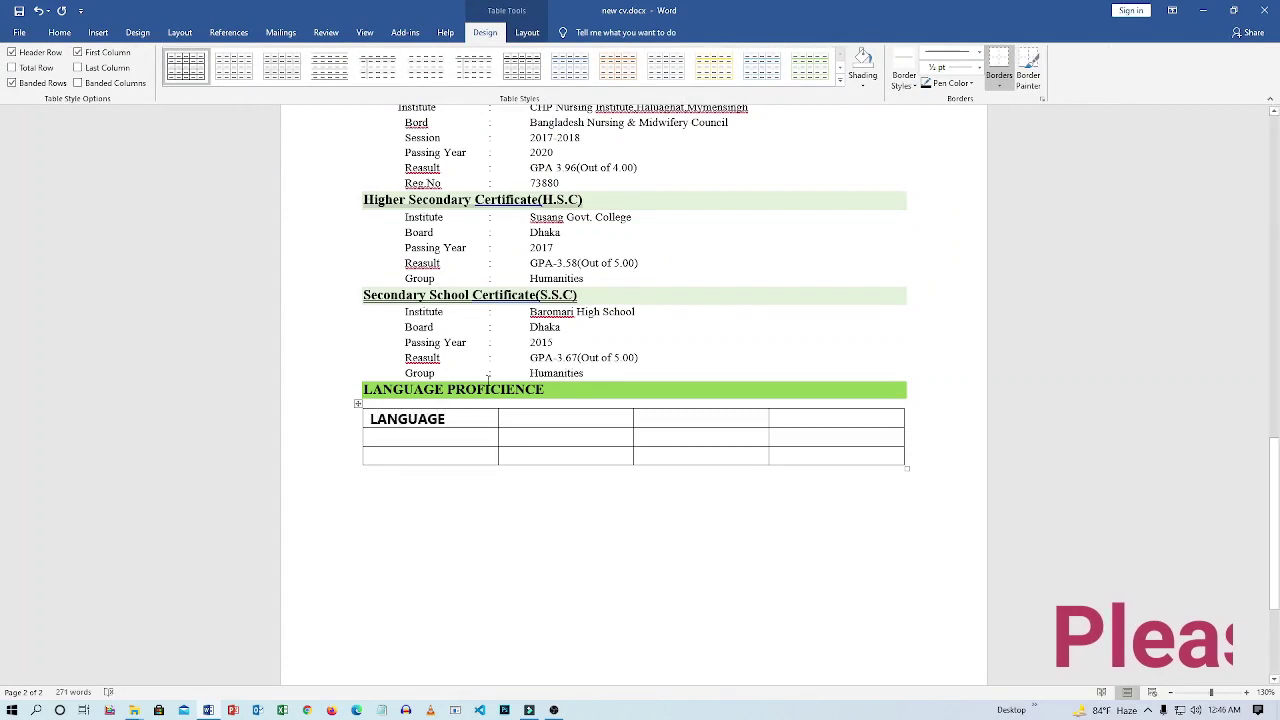
pyautogui.click(571, 426)
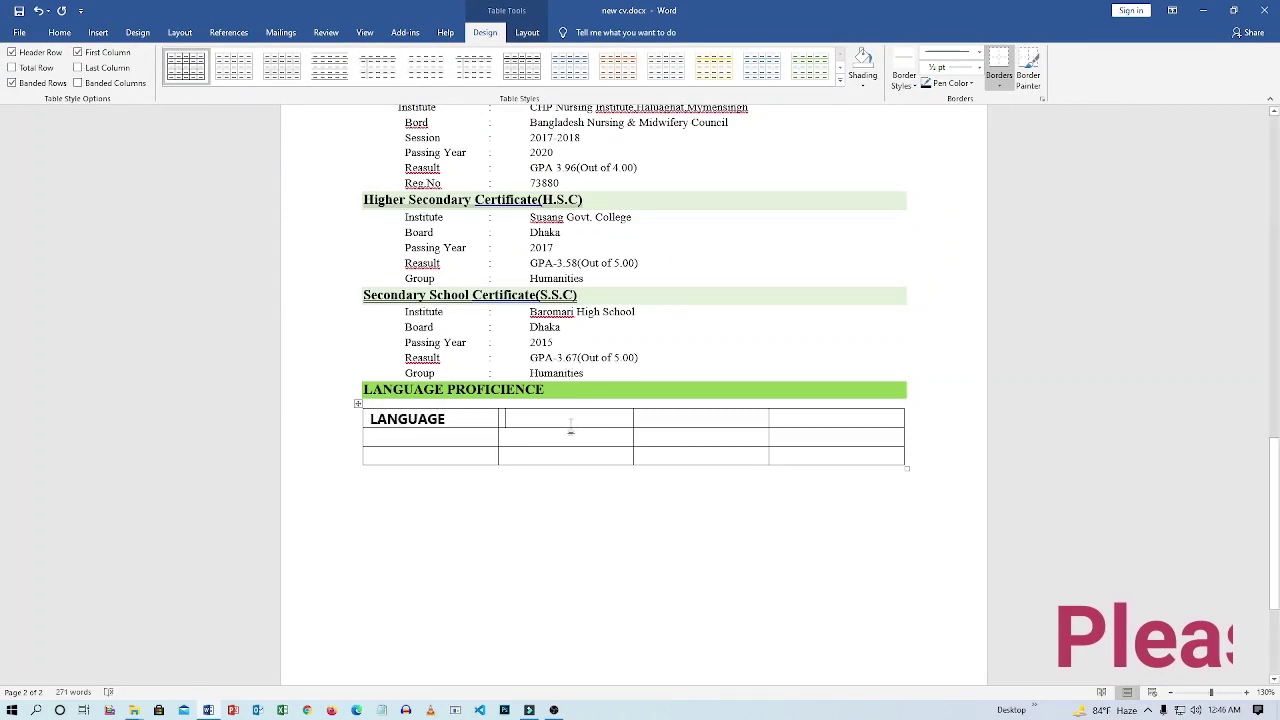
pyautogui.write('SPEA')
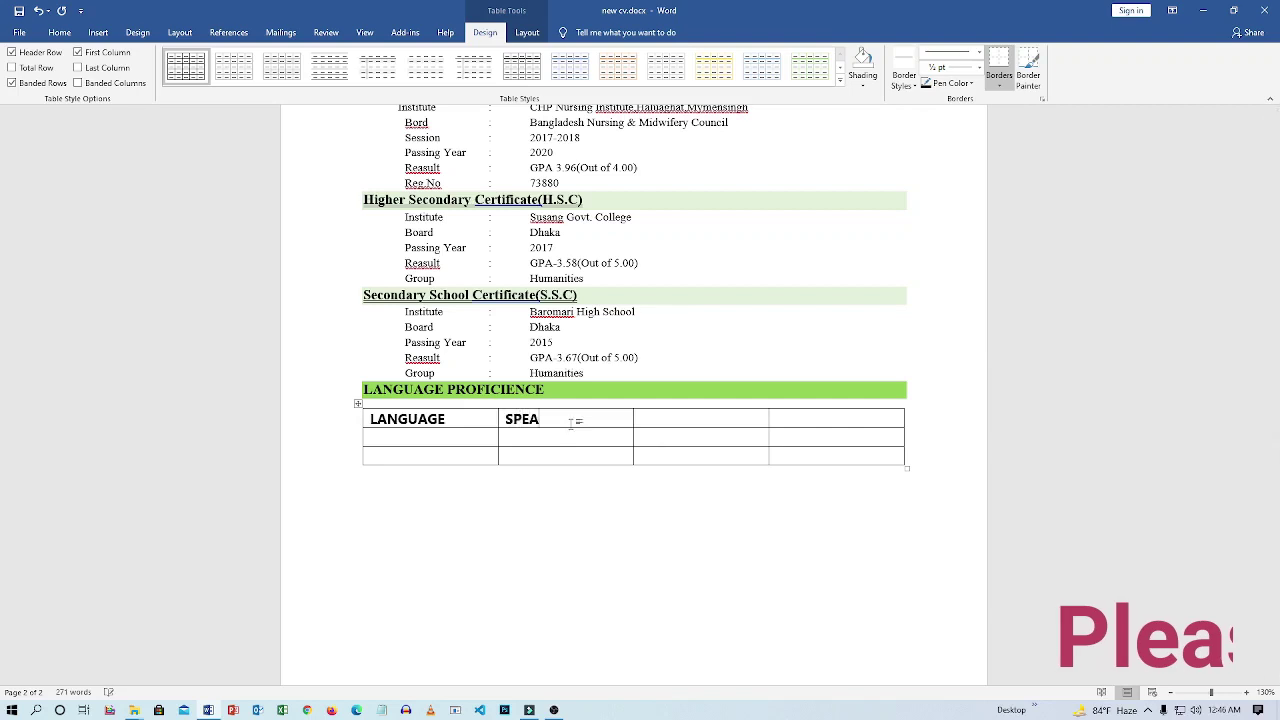
pyautogui.write('KING')
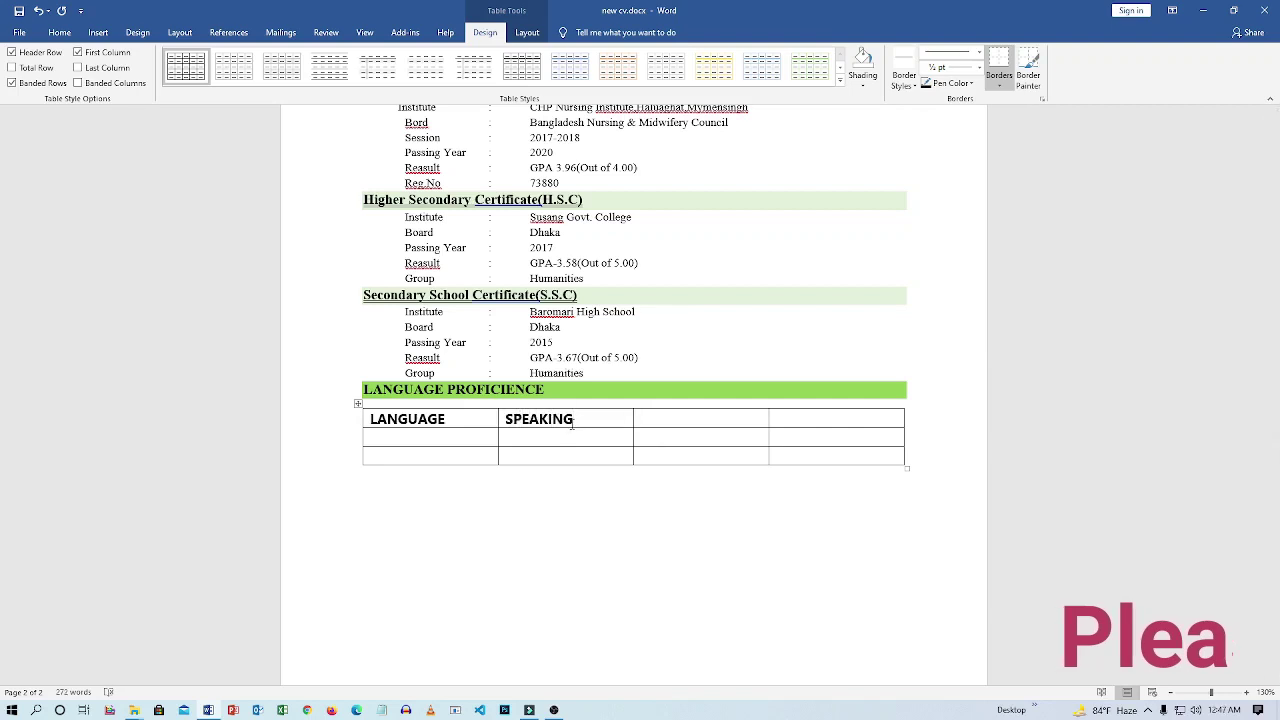
pyautogui.write('EADING')
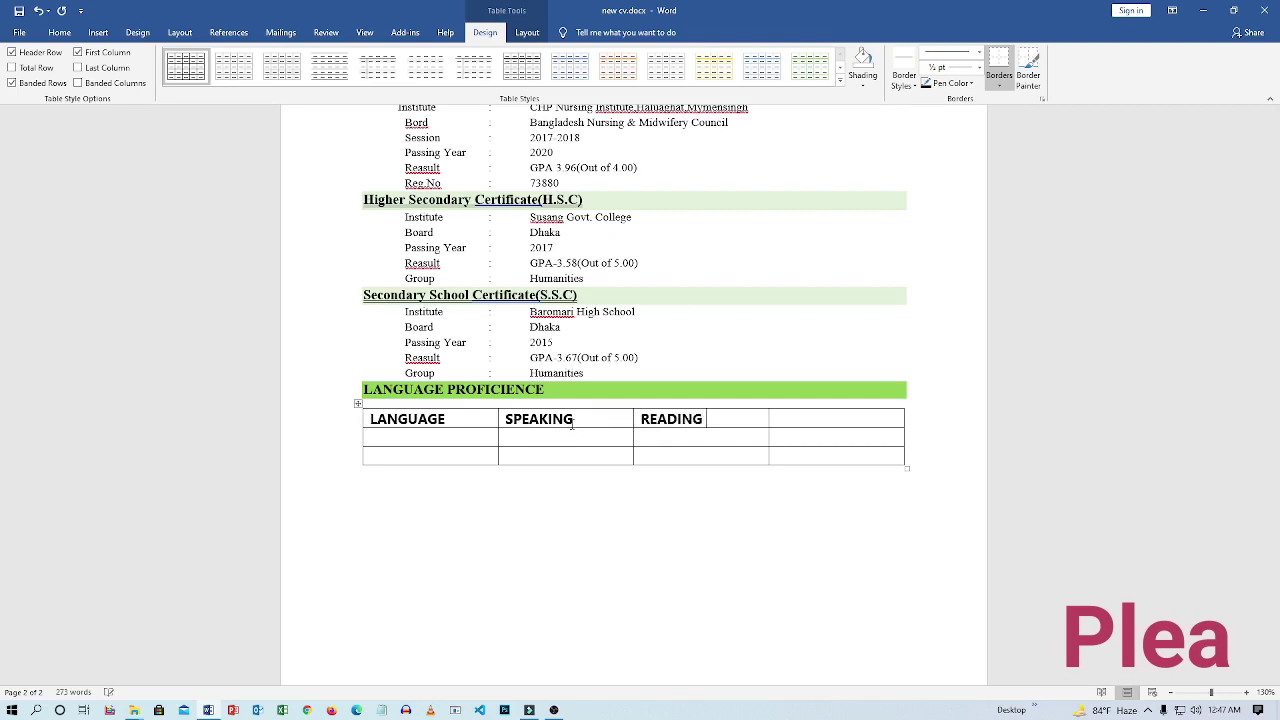
pyautogui.write('WRITING')
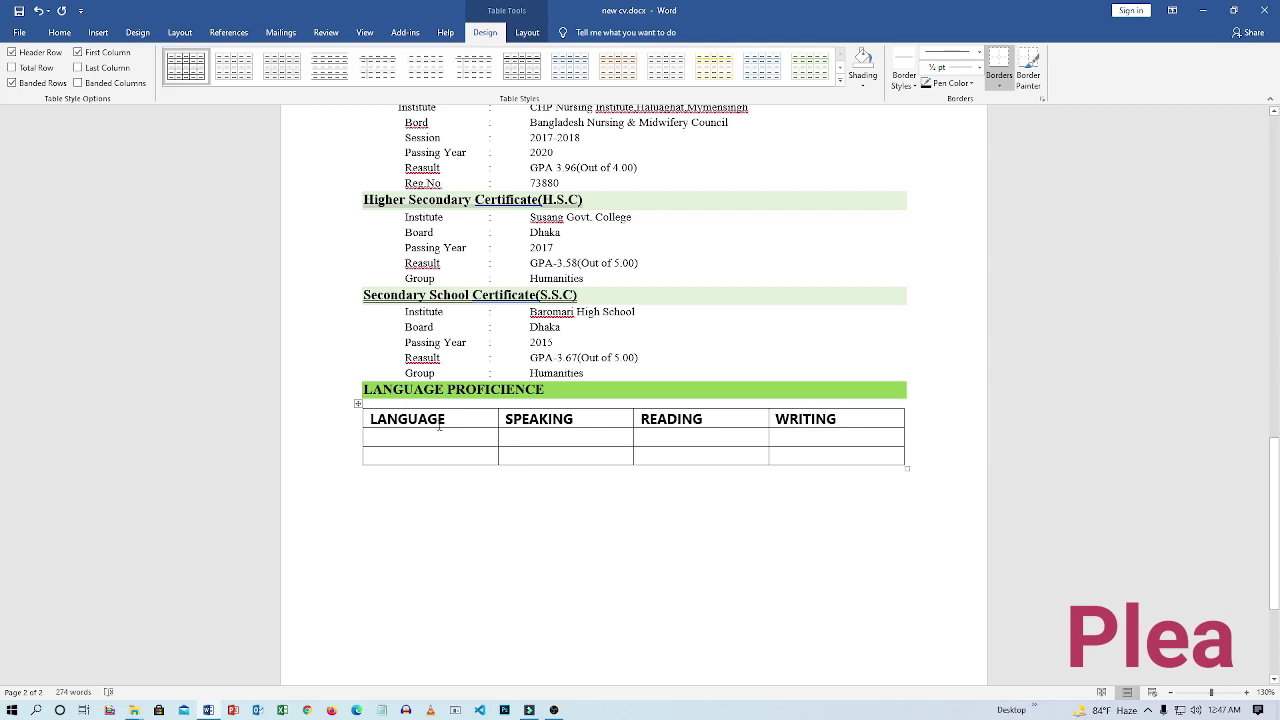
pyautogui.write('BANGL')
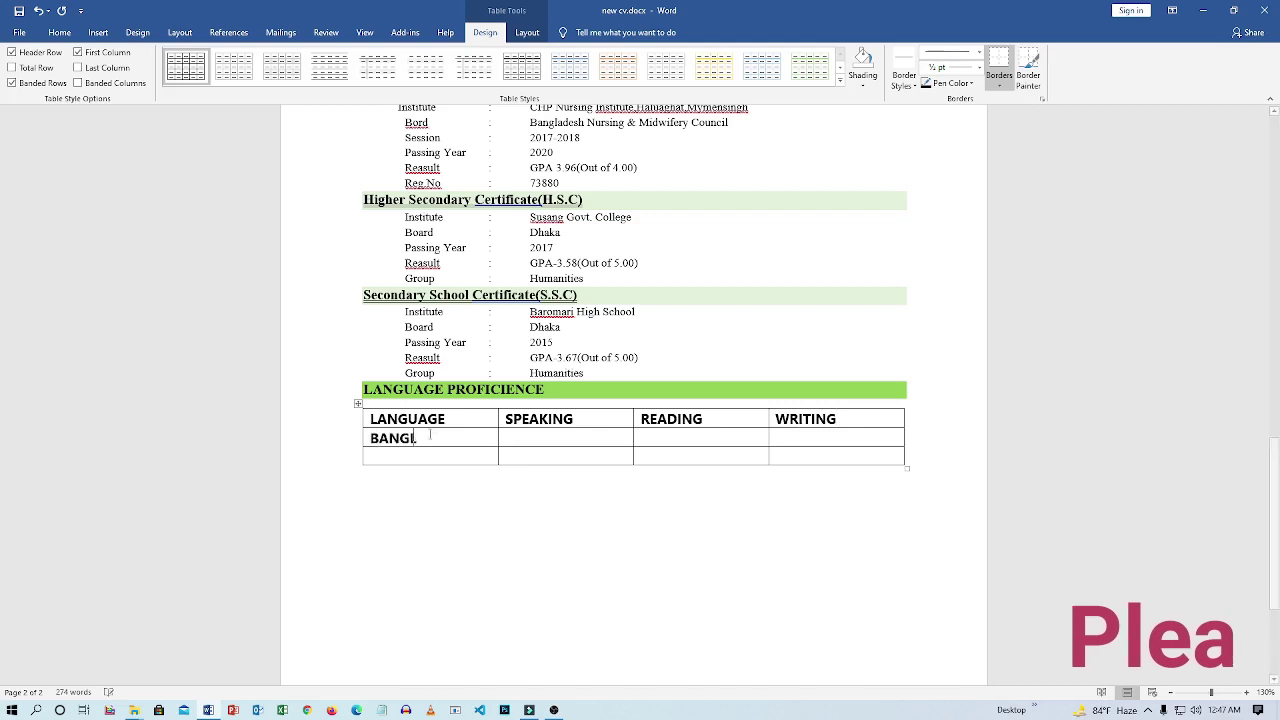
pyautogui.write('A')
# Step: Rate BANGLA EXCELLENT and ENGLISH GOOD for speaking, reading and writing
pyautogui.press('Tab')
pyautogui.write('EXC')
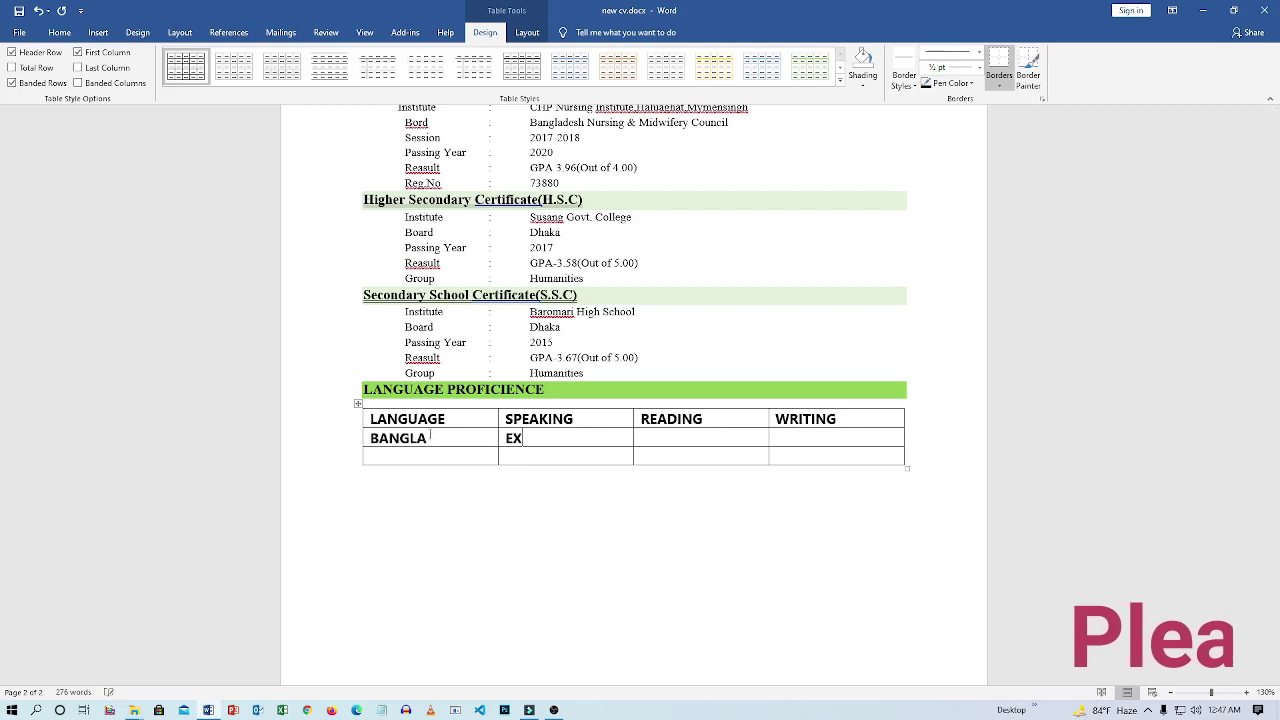
pyautogui.write('ELLENT')
pyautogui.press('Tab')
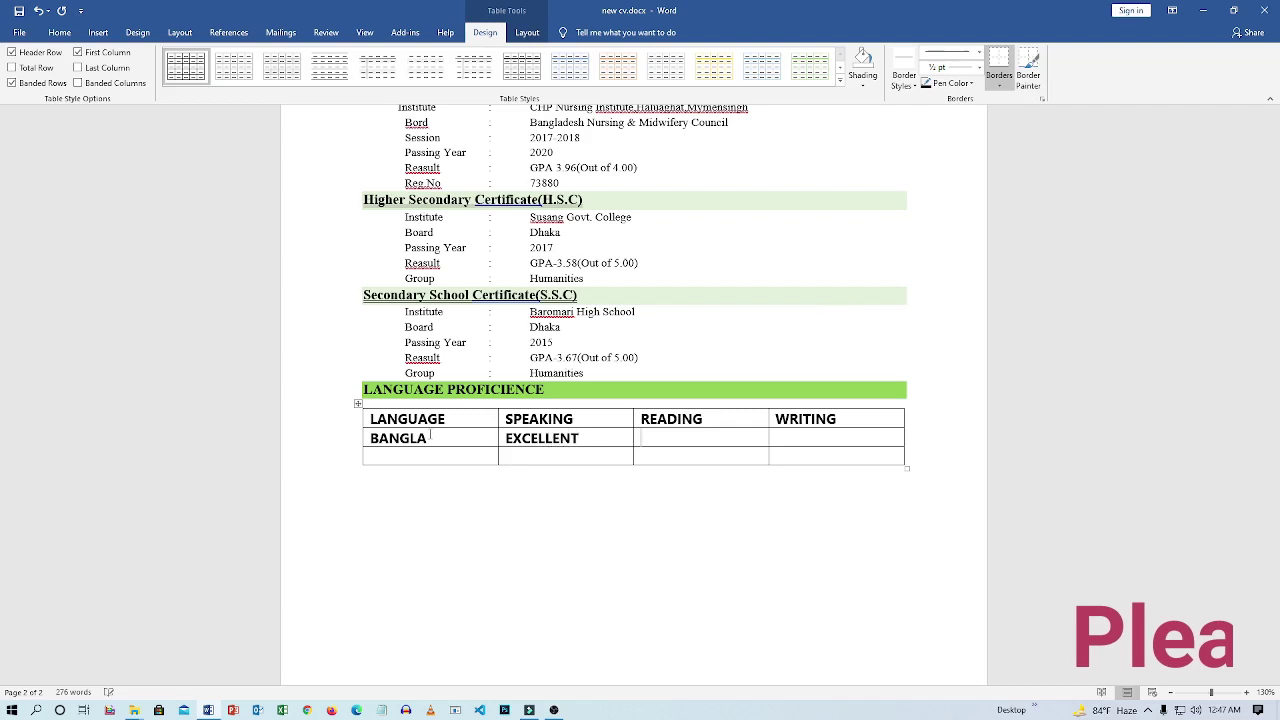
pyautogui.write('CE')
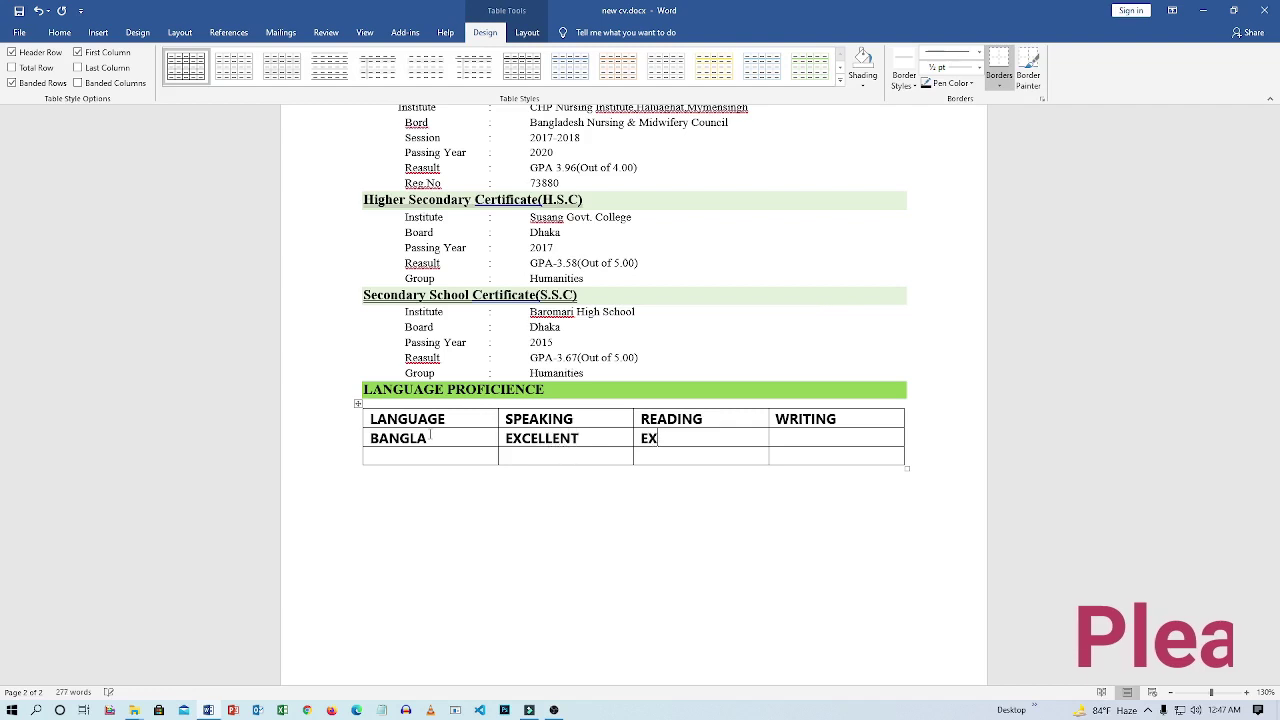
pyautogui.write('LLENT')
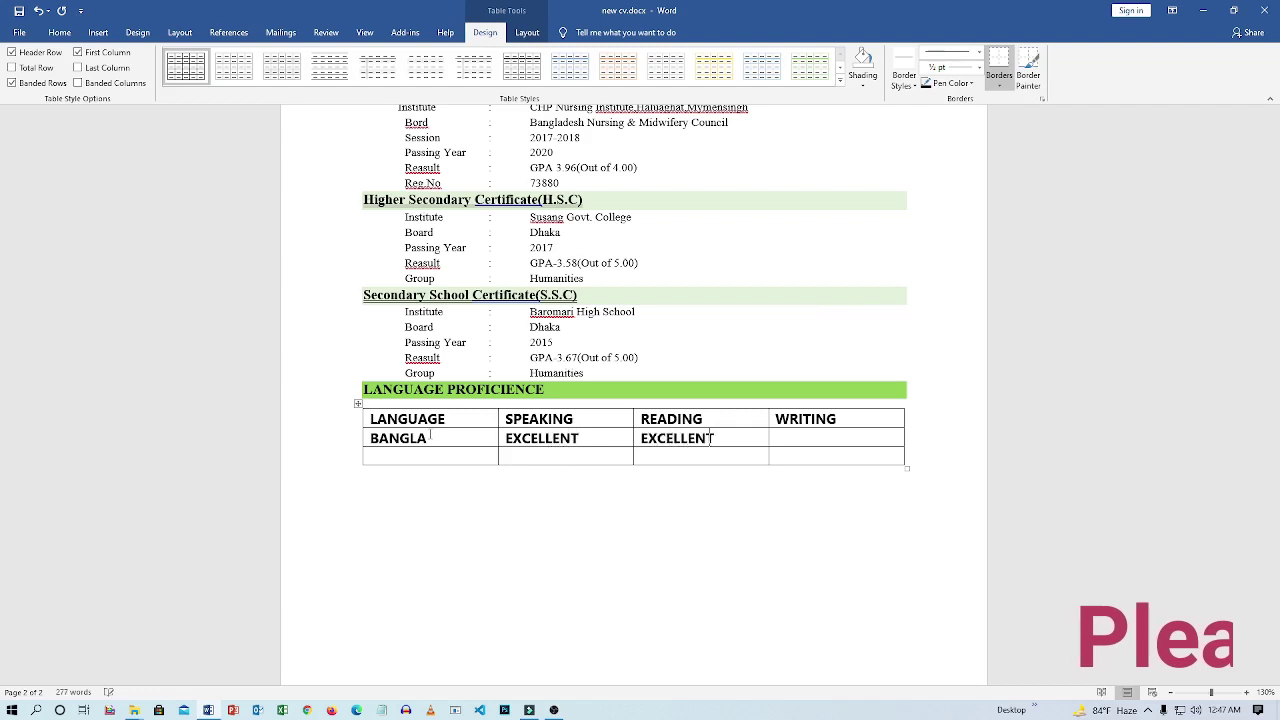
pyautogui.press('BackSpace')
pyautogui.write('X')
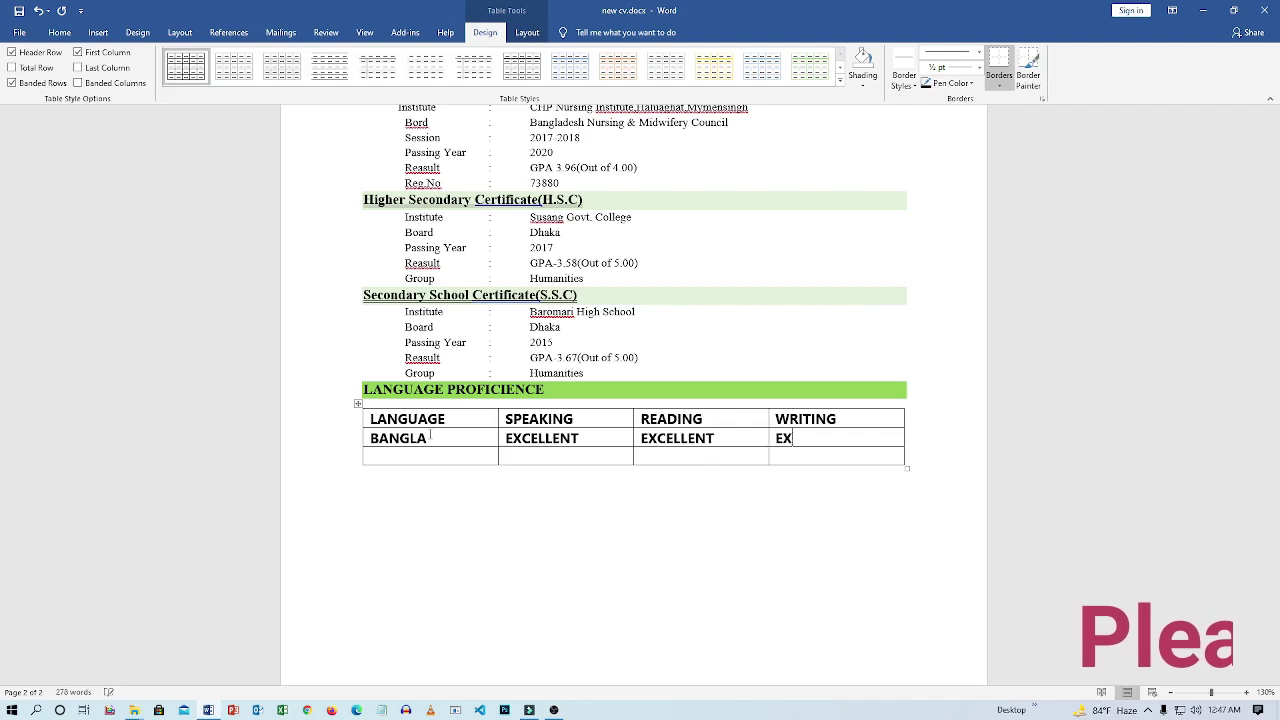
pyautogui.write('LLENT')
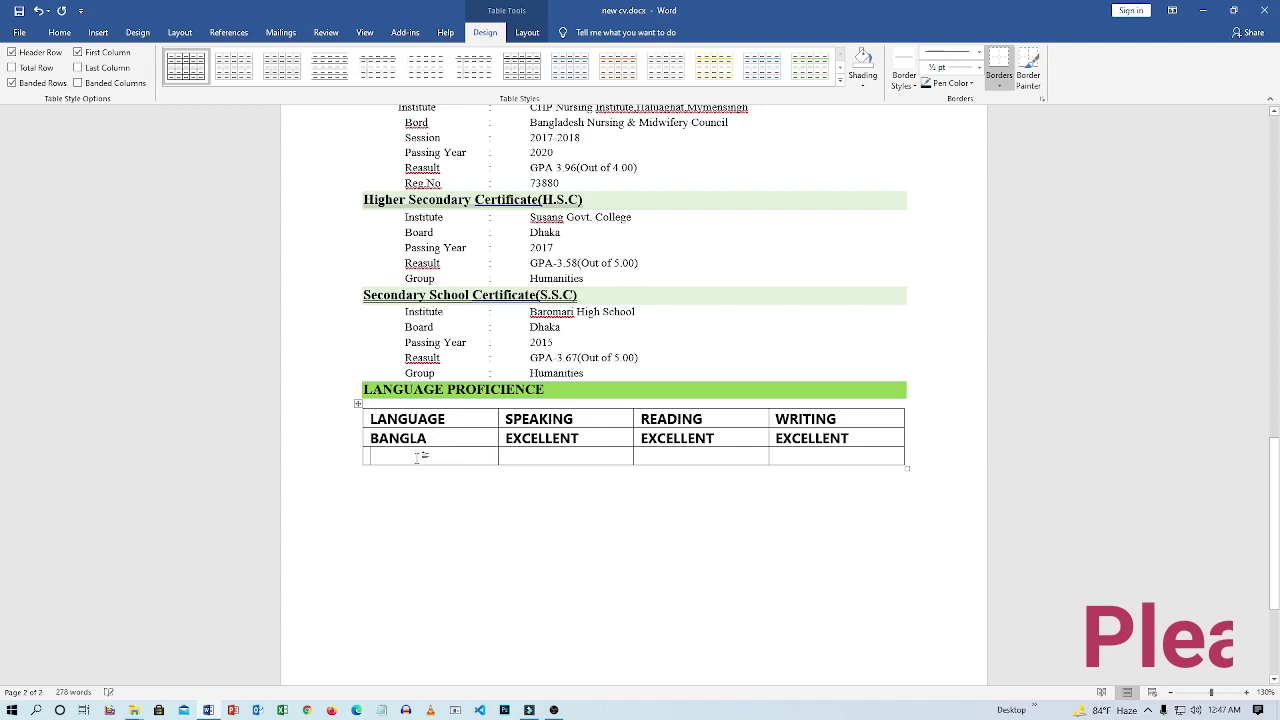
pyautogui.write('GLISH')
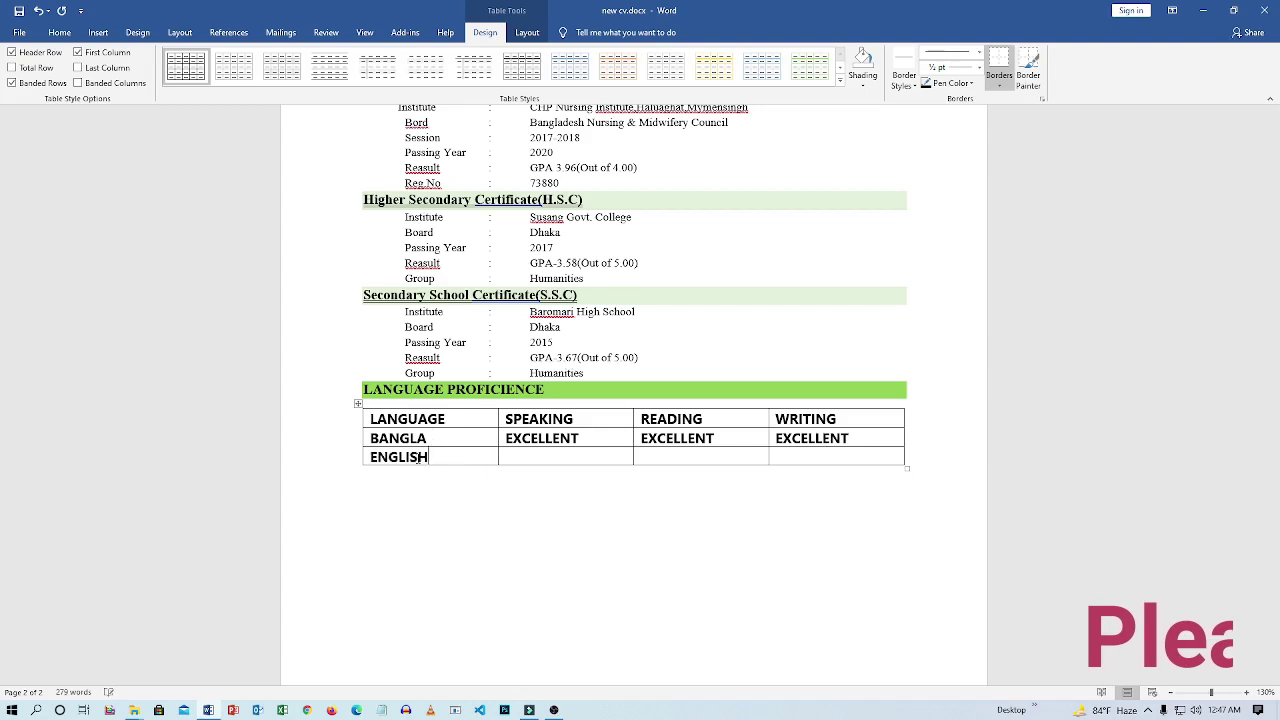
pyautogui.press('Tab')
pyautogui.write('OD')
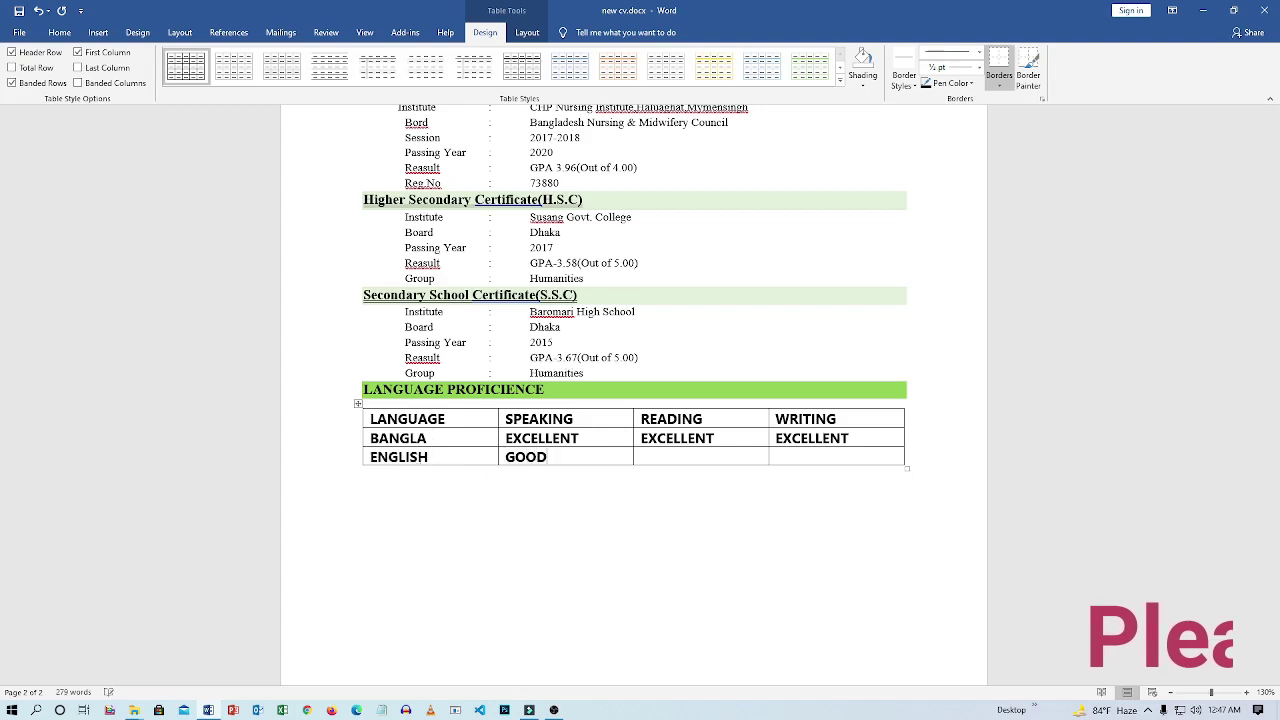
pyautogui.press('Tab')
pyautogui.write('GOOD ')
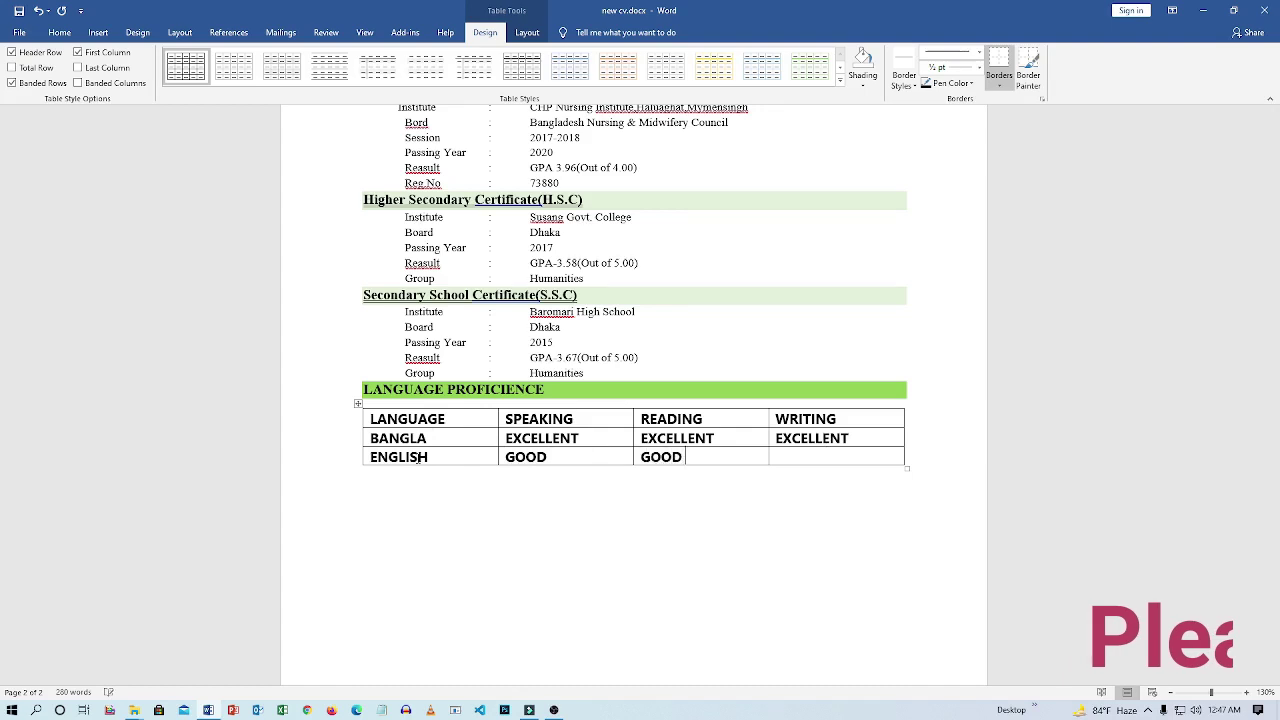
pyautogui.write('GO')
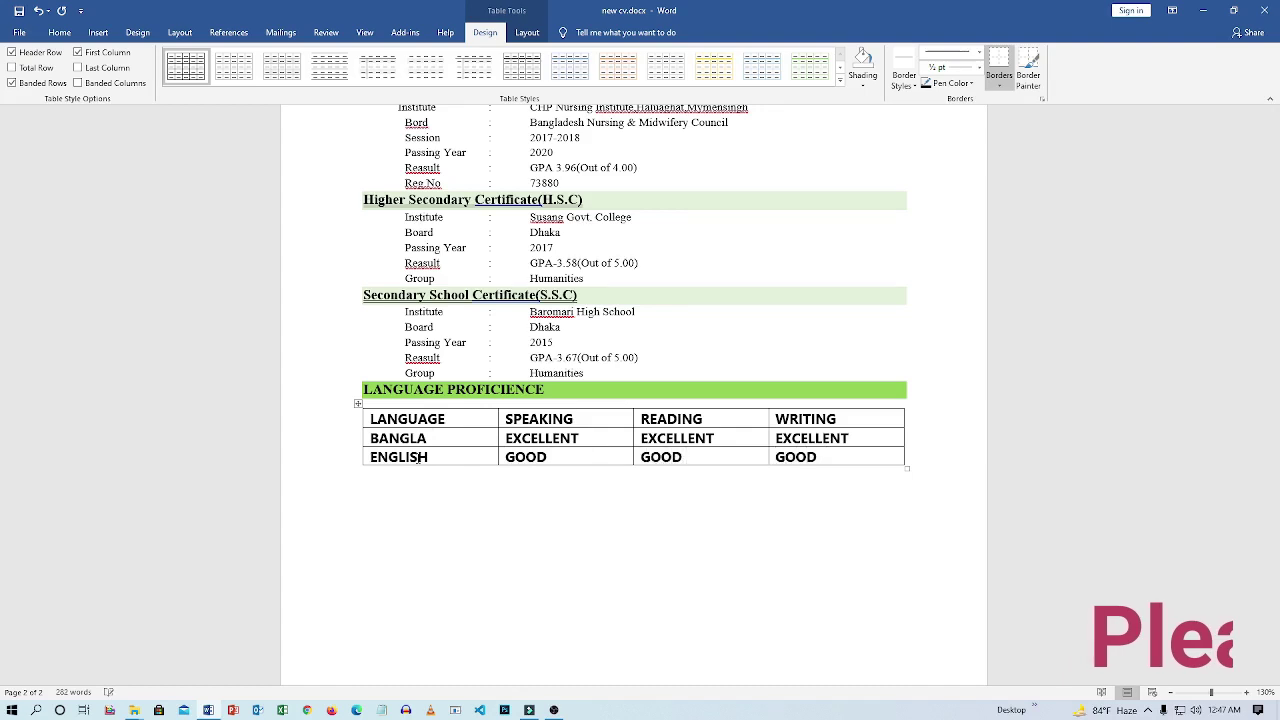
pyautogui.scroll(-3, 184, 238)
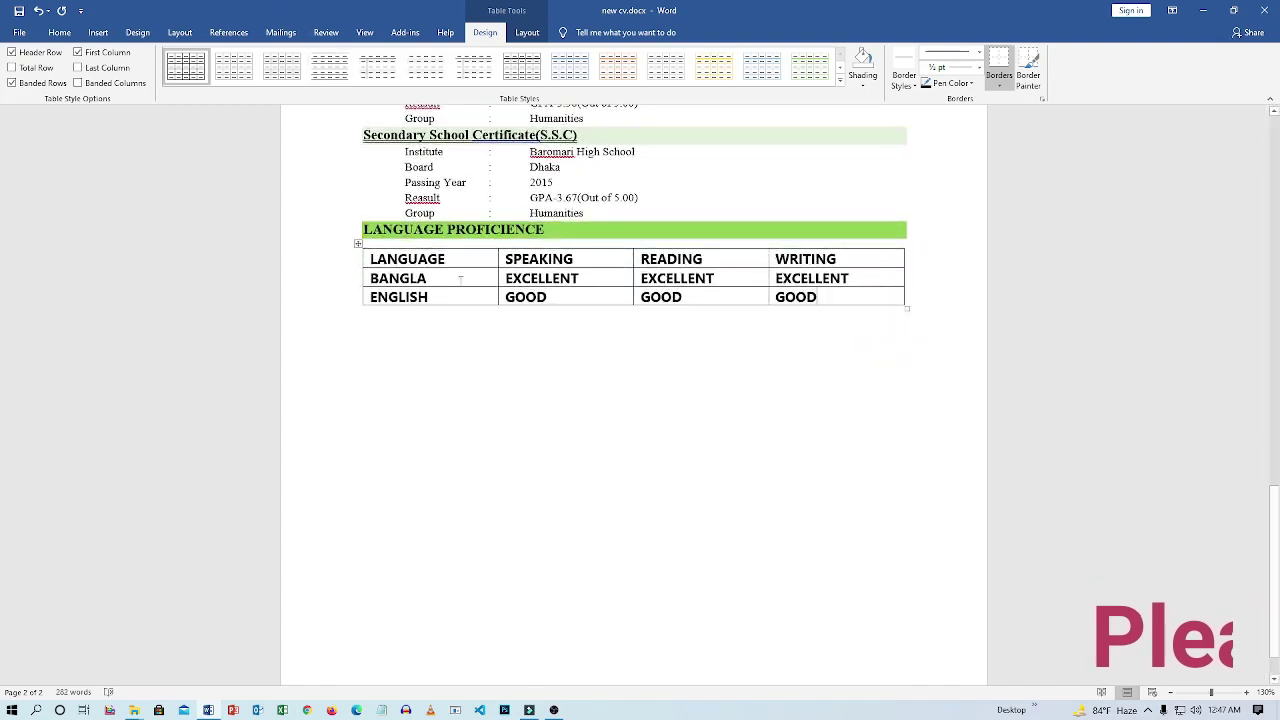
# Step: Paste the PERSONAL INFORMATION section below the language table and add a colon after Name
pyautogui.click(391, 344)
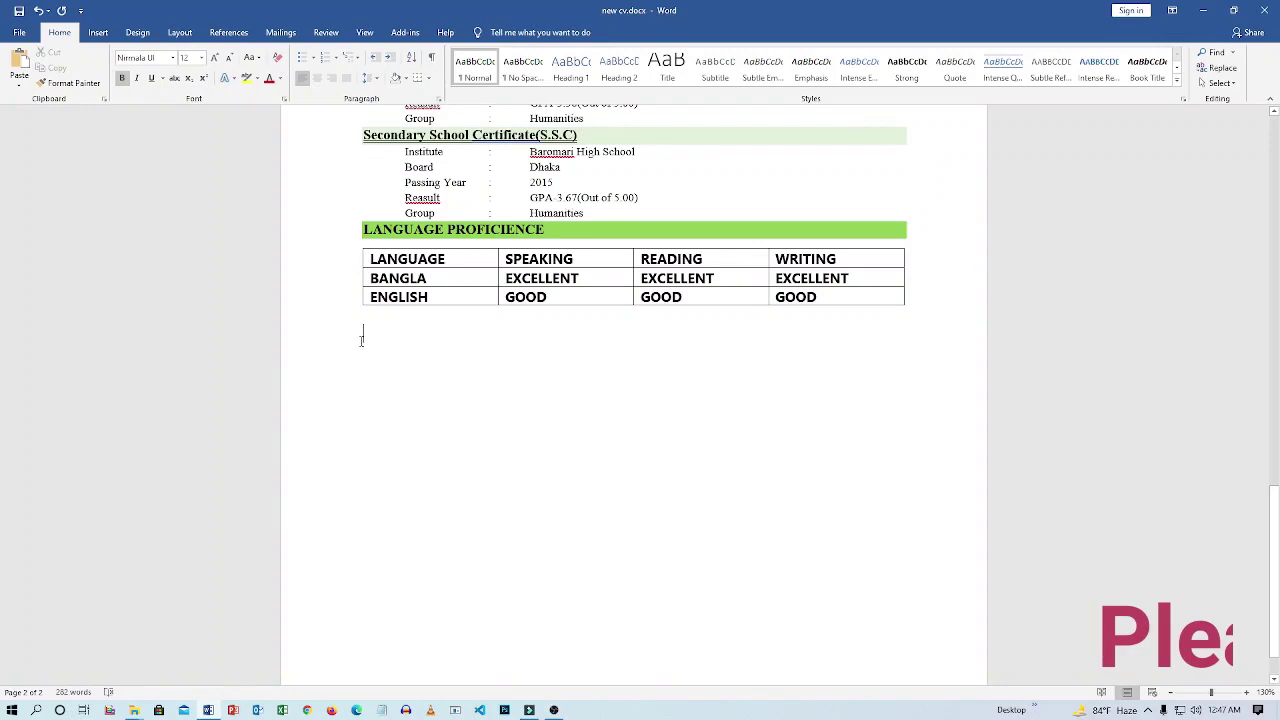
pyautogui.hotkey('ctrl', 'v')
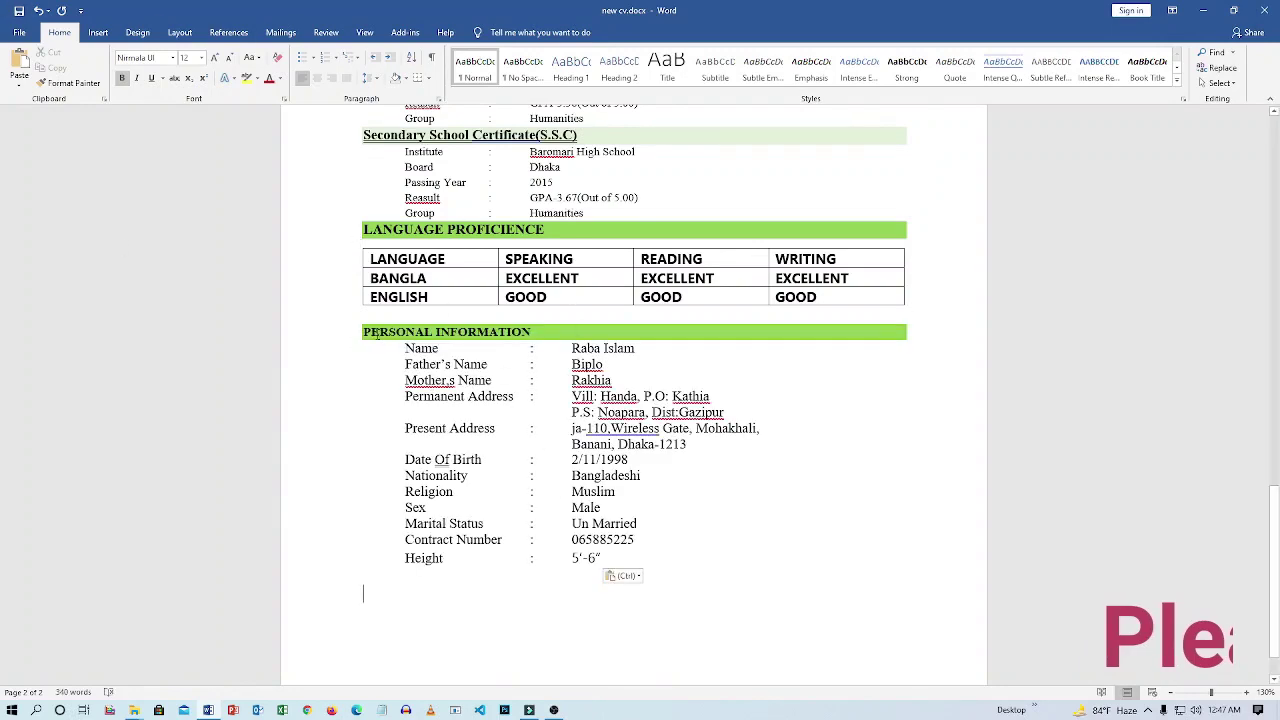
pyautogui.moveTo(372, 334); pyautogui.dragTo(497, 337)
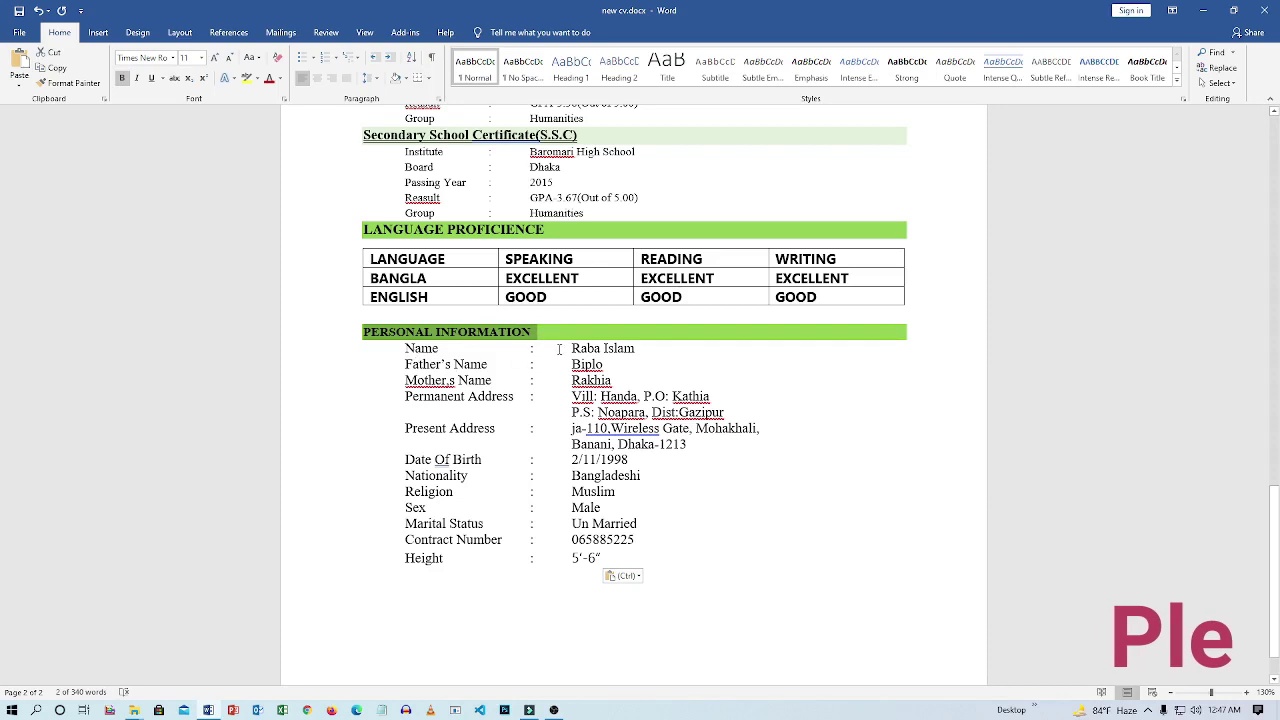
pyautogui.click(518, 349)
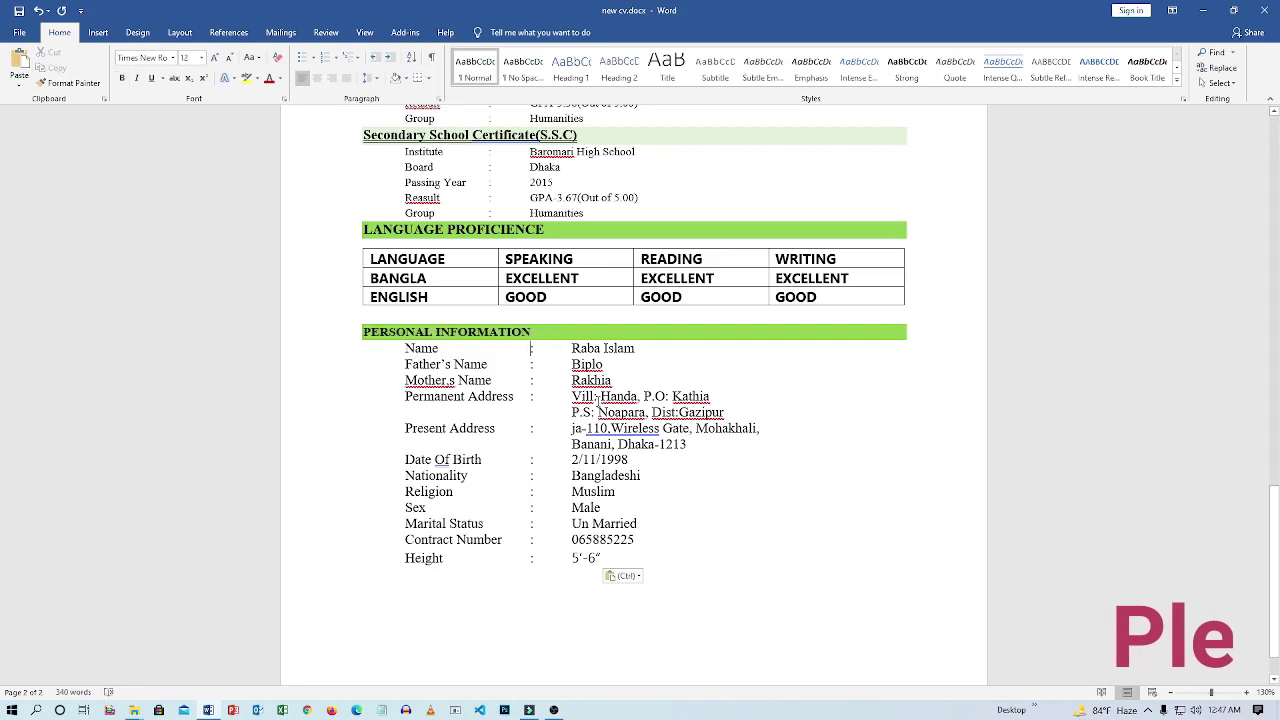
pyautogui.press('BackSpace')
pyautogui.press('BackSpace')
pyautogui.write(':')
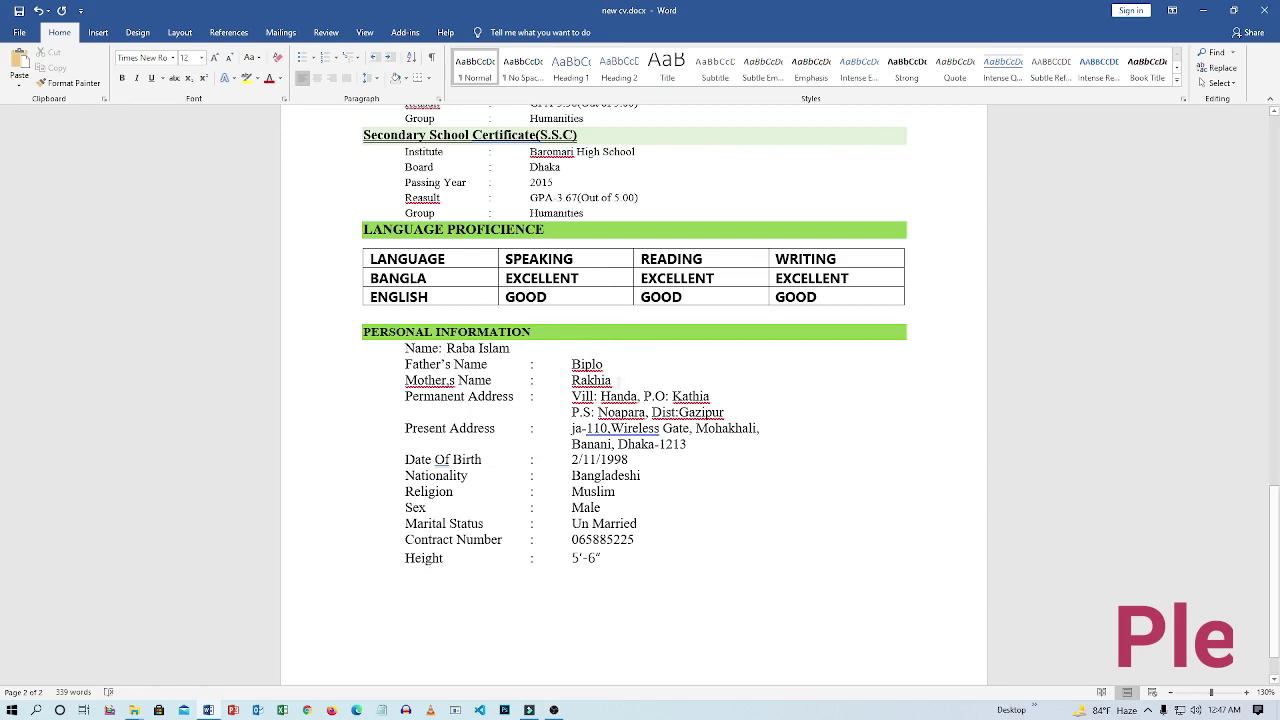
# Step: Relabel the first row 'Name' and start typing the candidate's full name in the value column
pyautogui.moveTo(512, 348); pyautogui.dragTo(404, 348)
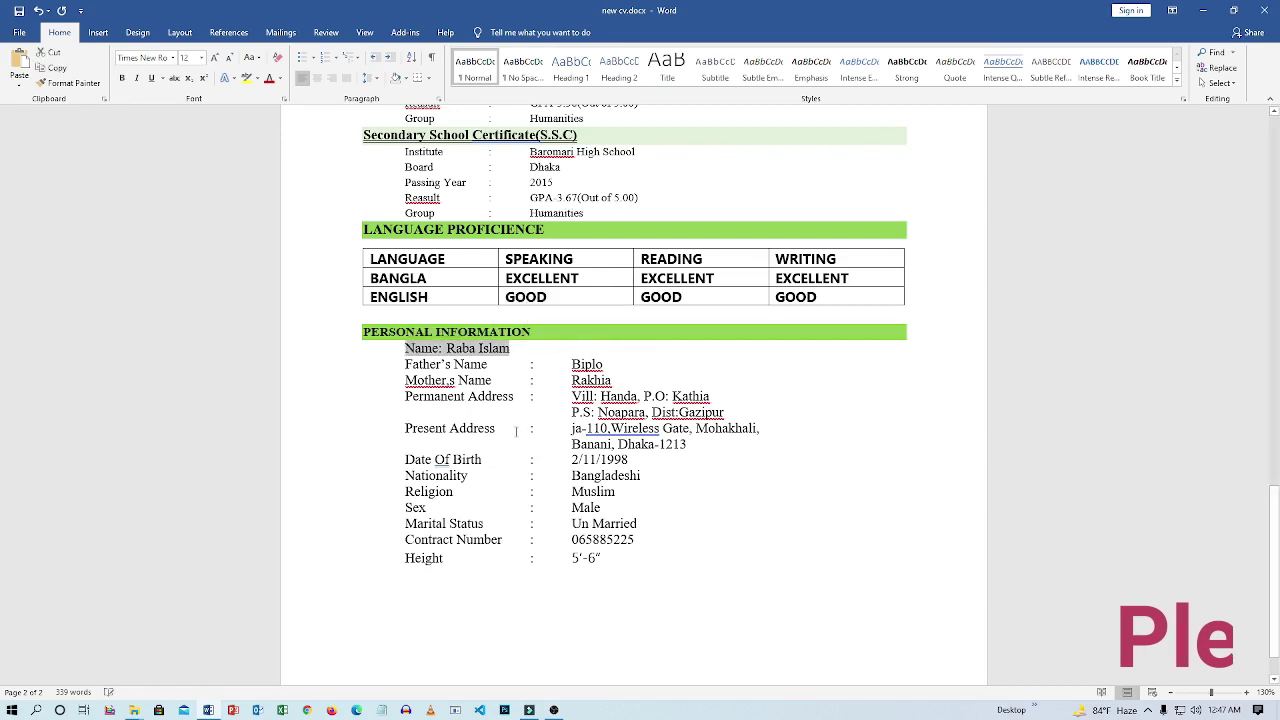
pyautogui.press('BackSpace')
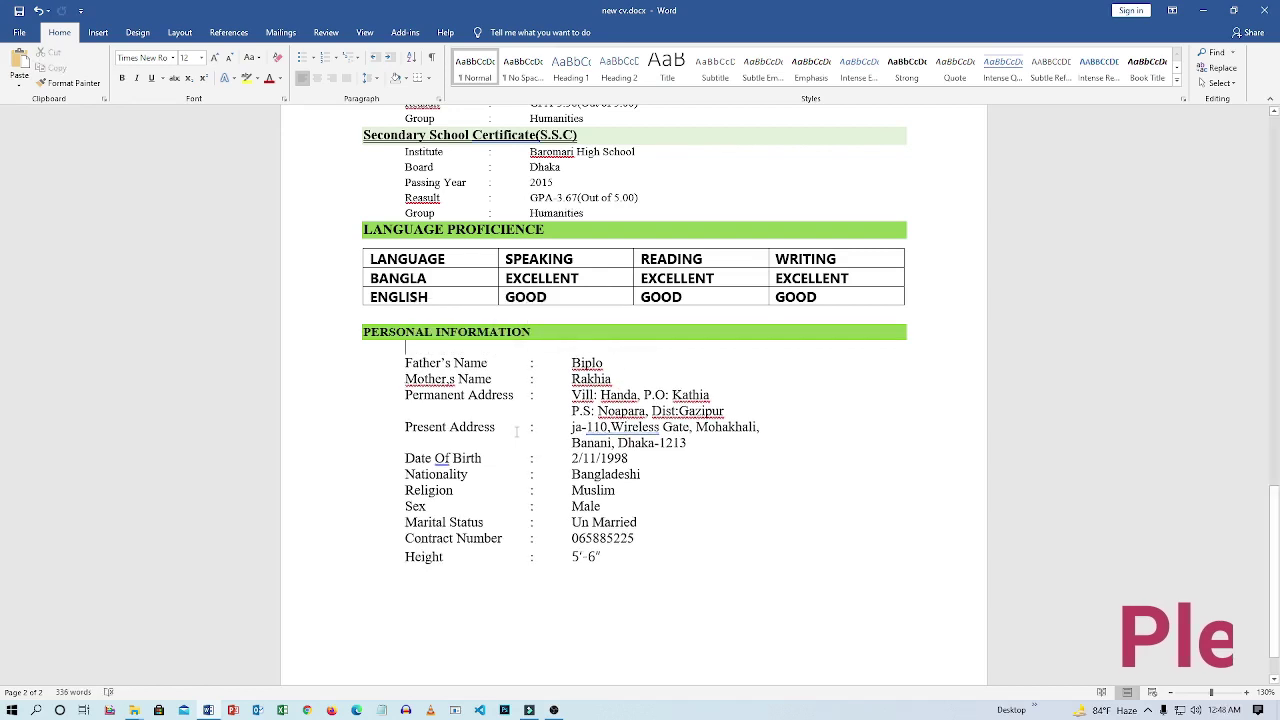
pyautogui.write('nNa')
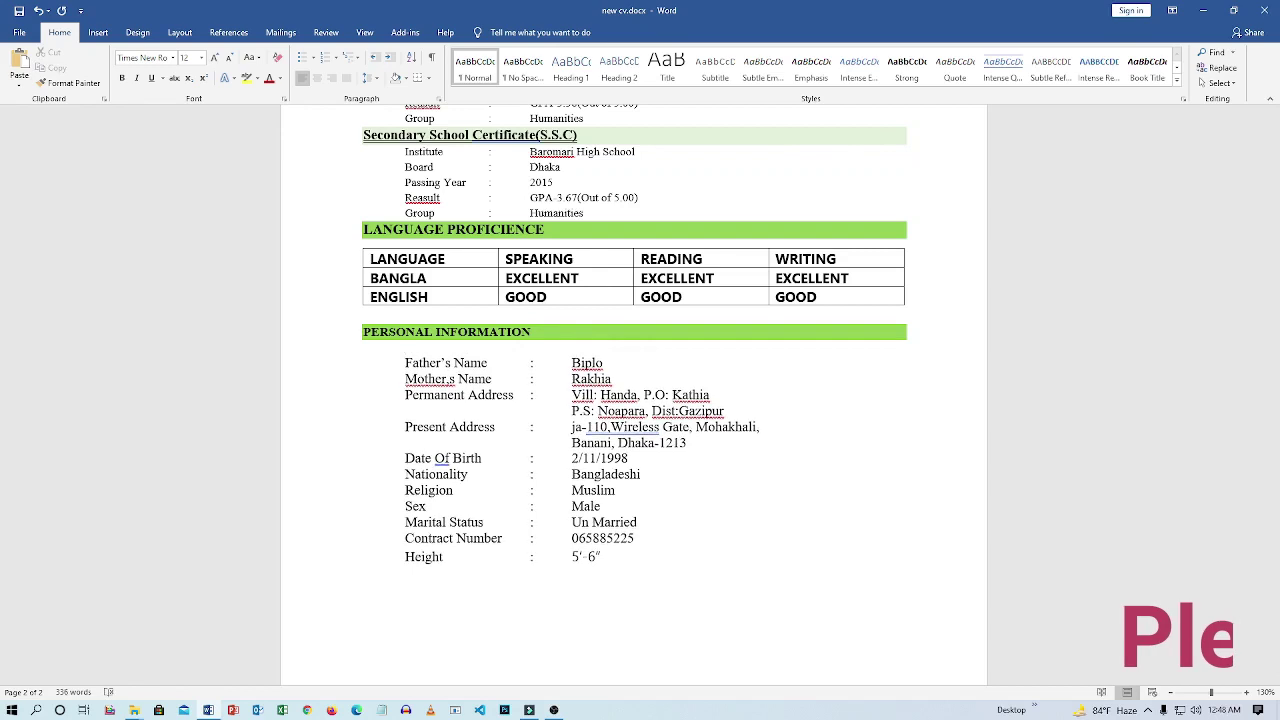
pyautogui.write('name')
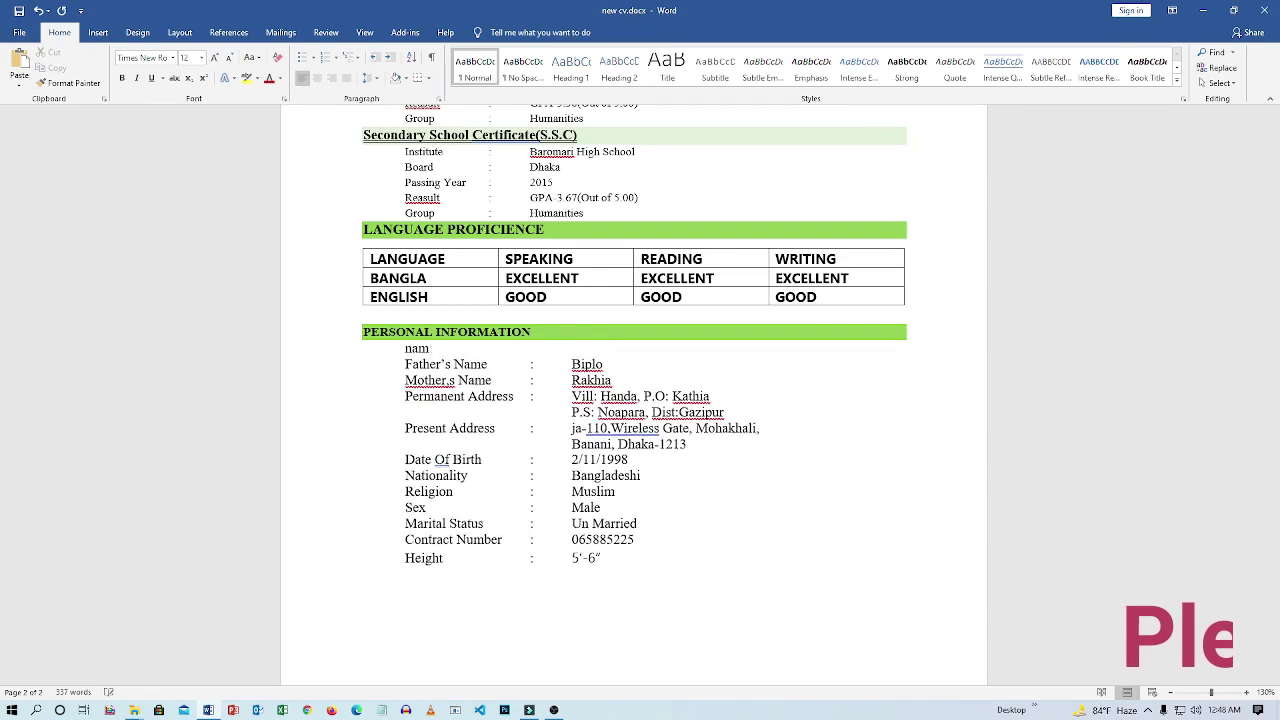
pyautogui.press('BackSpace')
pyautogui.press('BackSpace')
pyautogui.press('BackSpace')
pyautogui.write('Name')
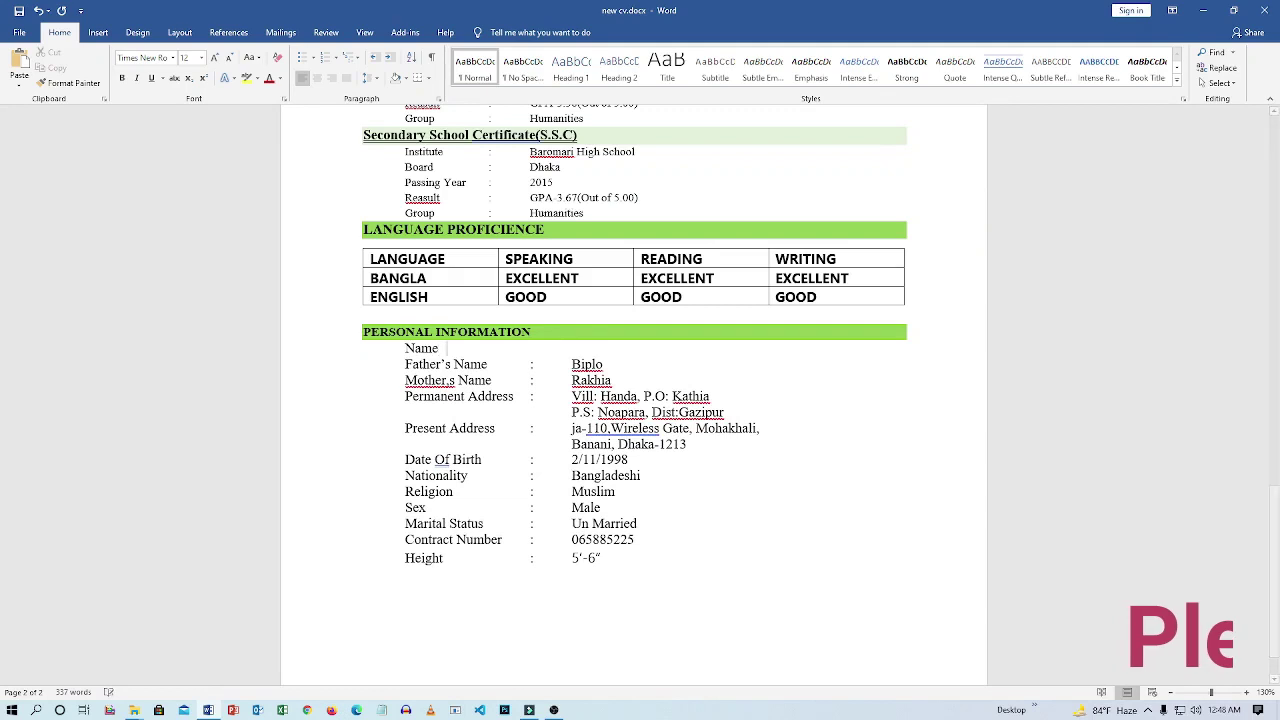
pyautogui.press('Tab')
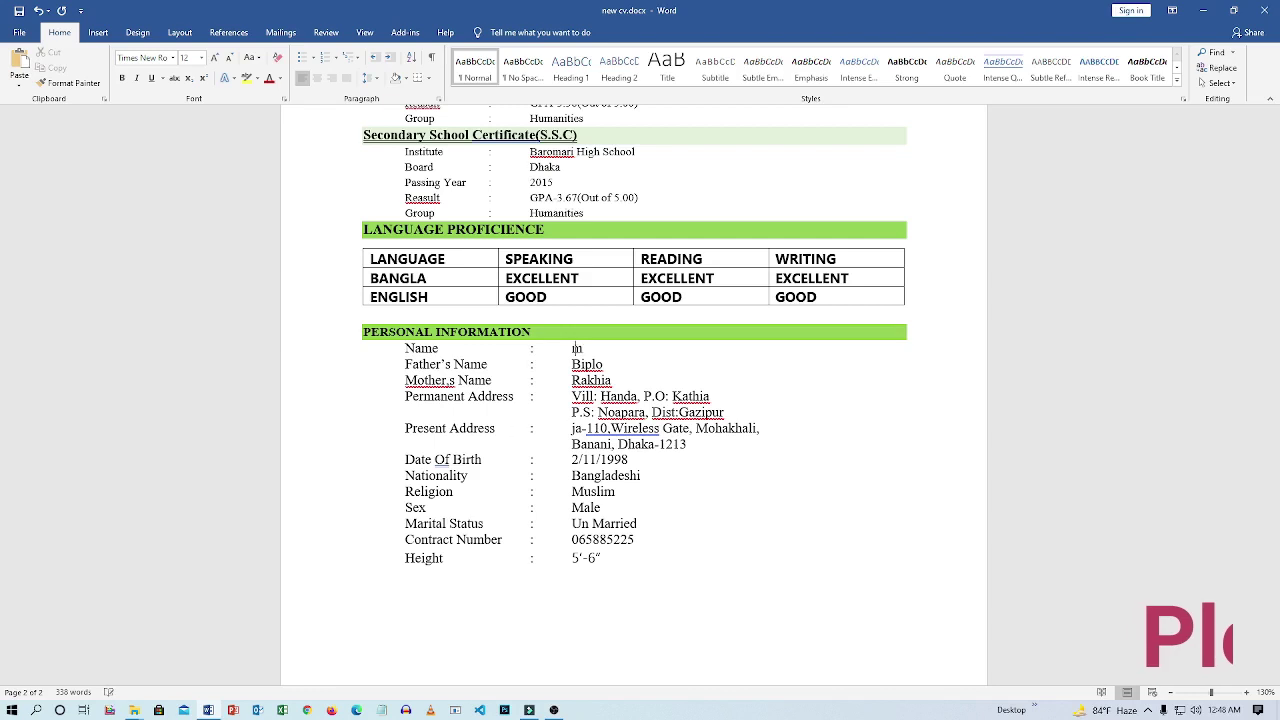
pyautogui.write('d')
pyautogui.press('BackSpace')
pyautogui.press('BackSpace')
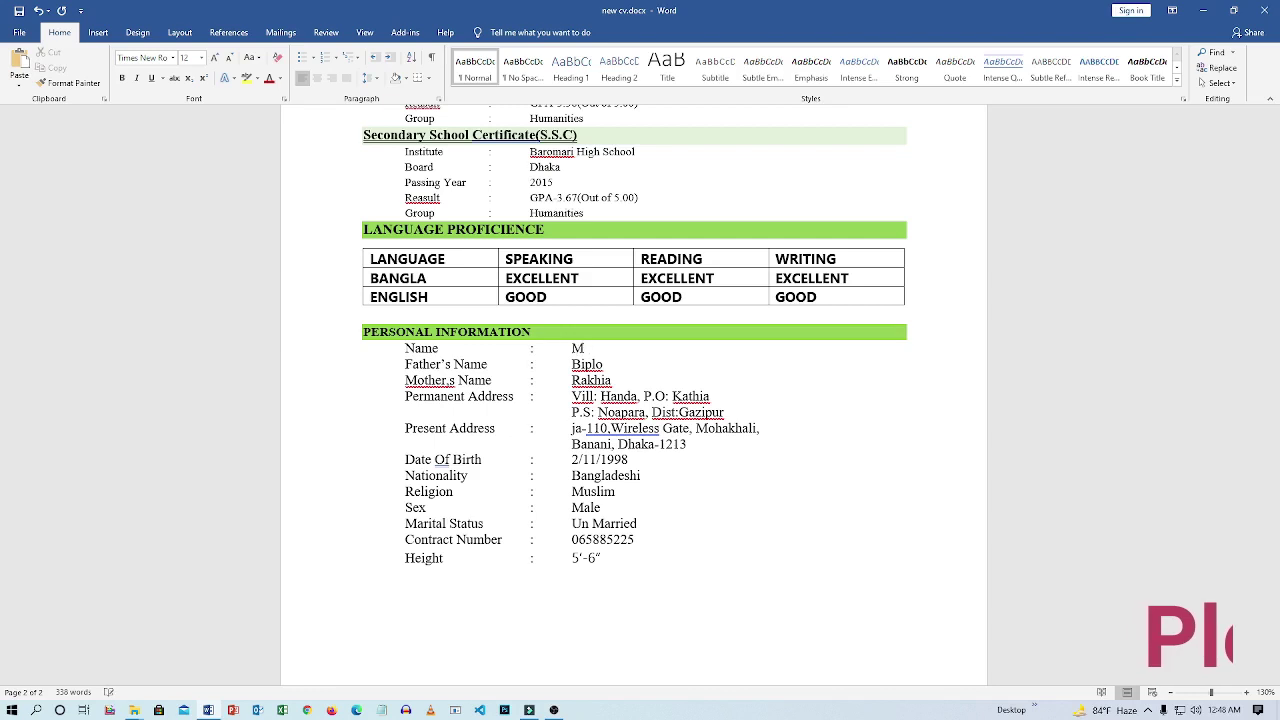
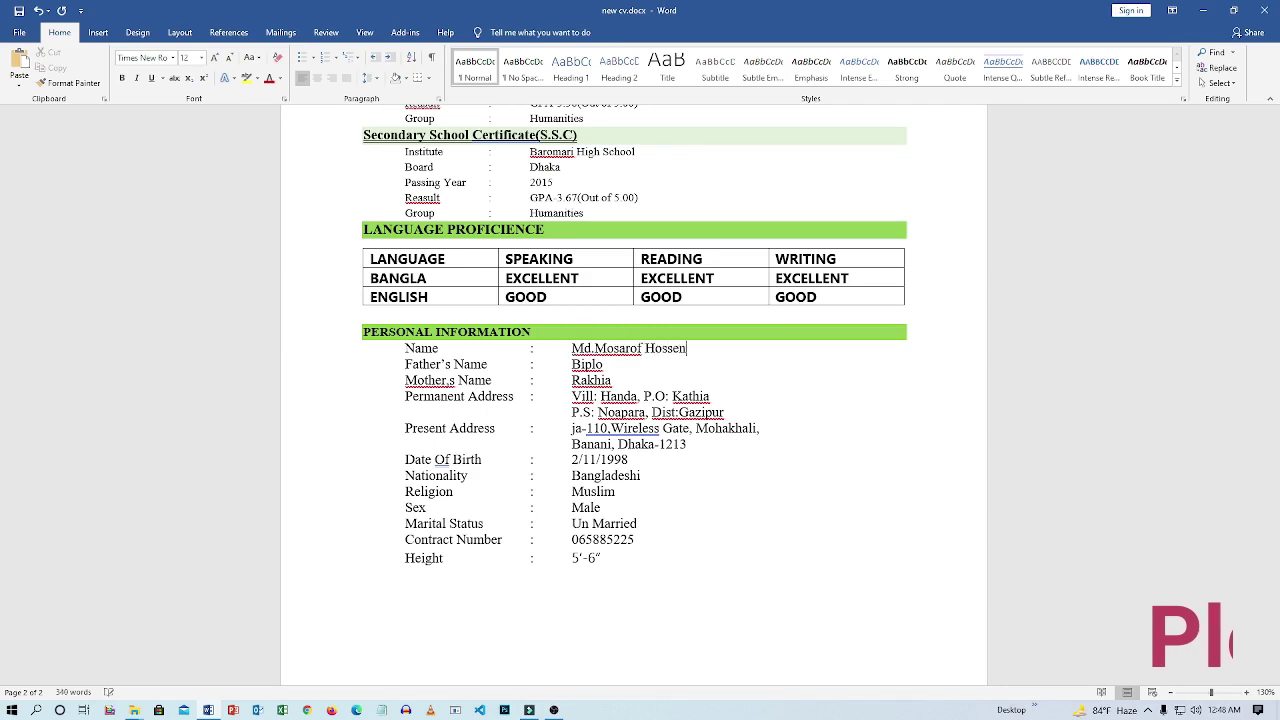
# Step: Turn off extra space between same-style Personal Information paragraphs and add two blank lines below Height
pyautogui.scroll(-1, 566, 483)
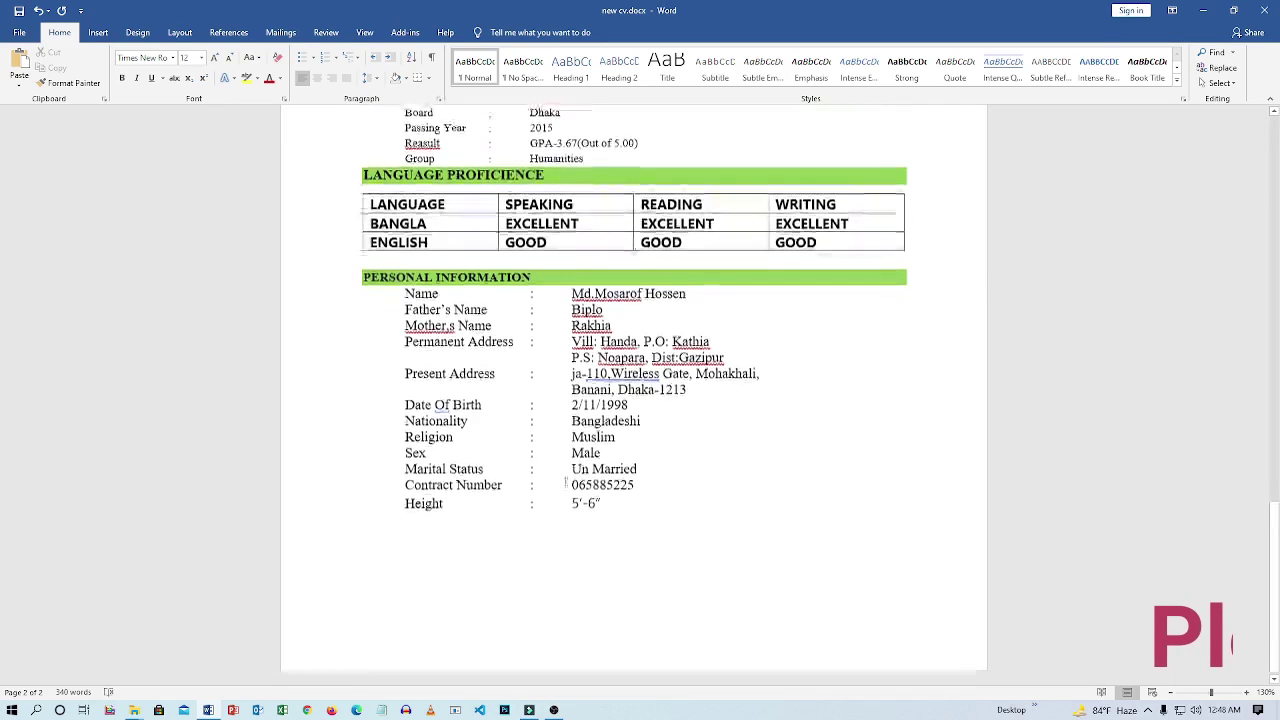
pyautogui.moveTo(404, 293)
pyautogui.mouseDown()
pyautogui.moveTo(510, 473)
pyautogui.moveTo(606, 504)
pyautogui.mouseUp()
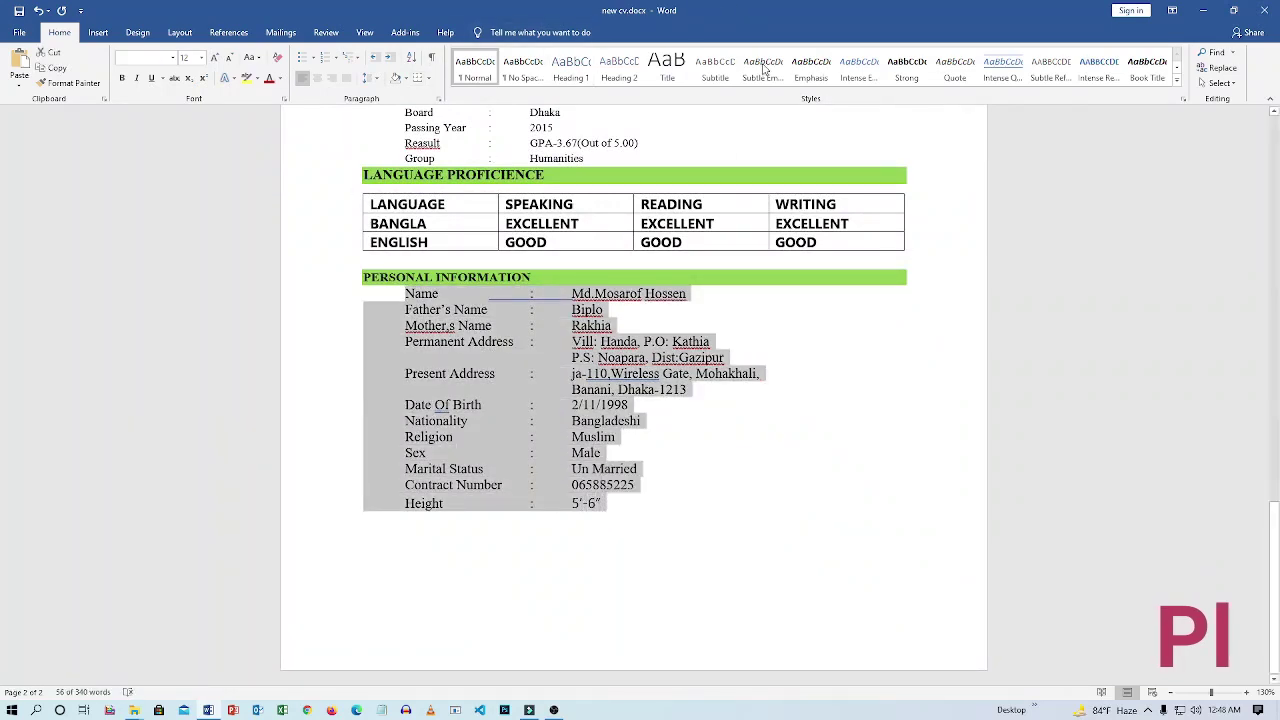
pyautogui.click(98, 32)
pyautogui.click(59, 32)
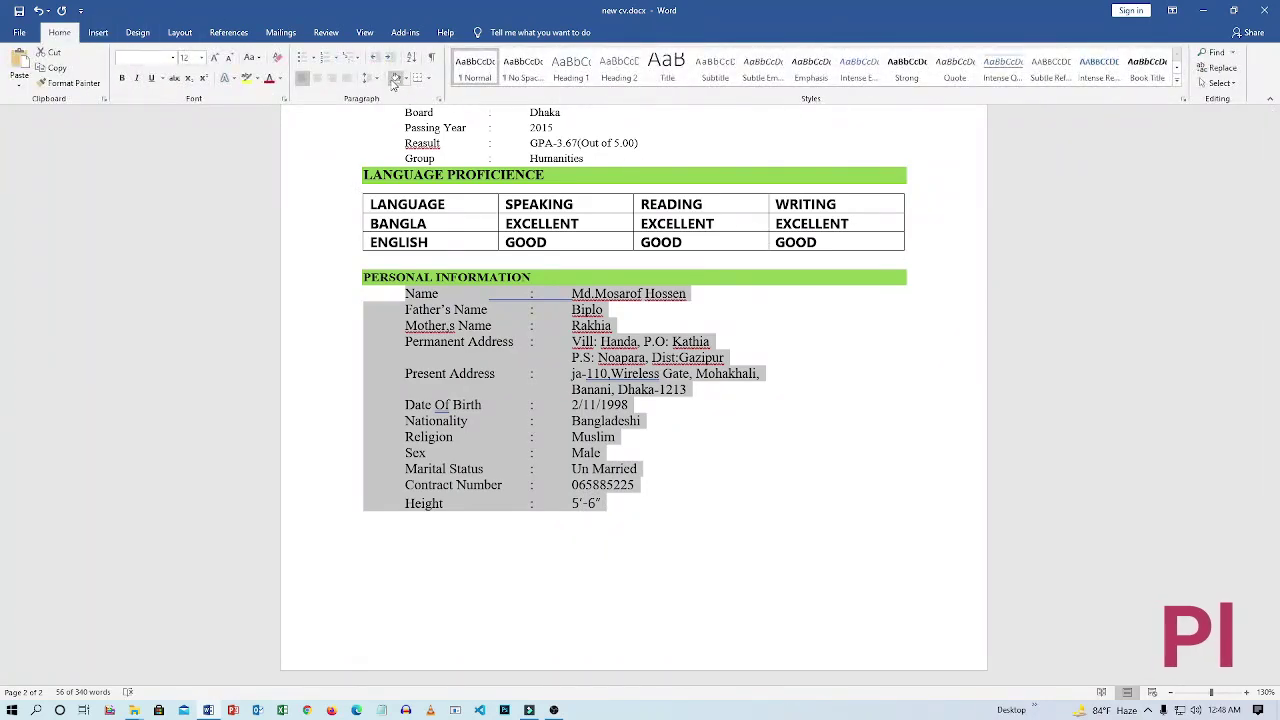
pyautogui.click(370, 78)
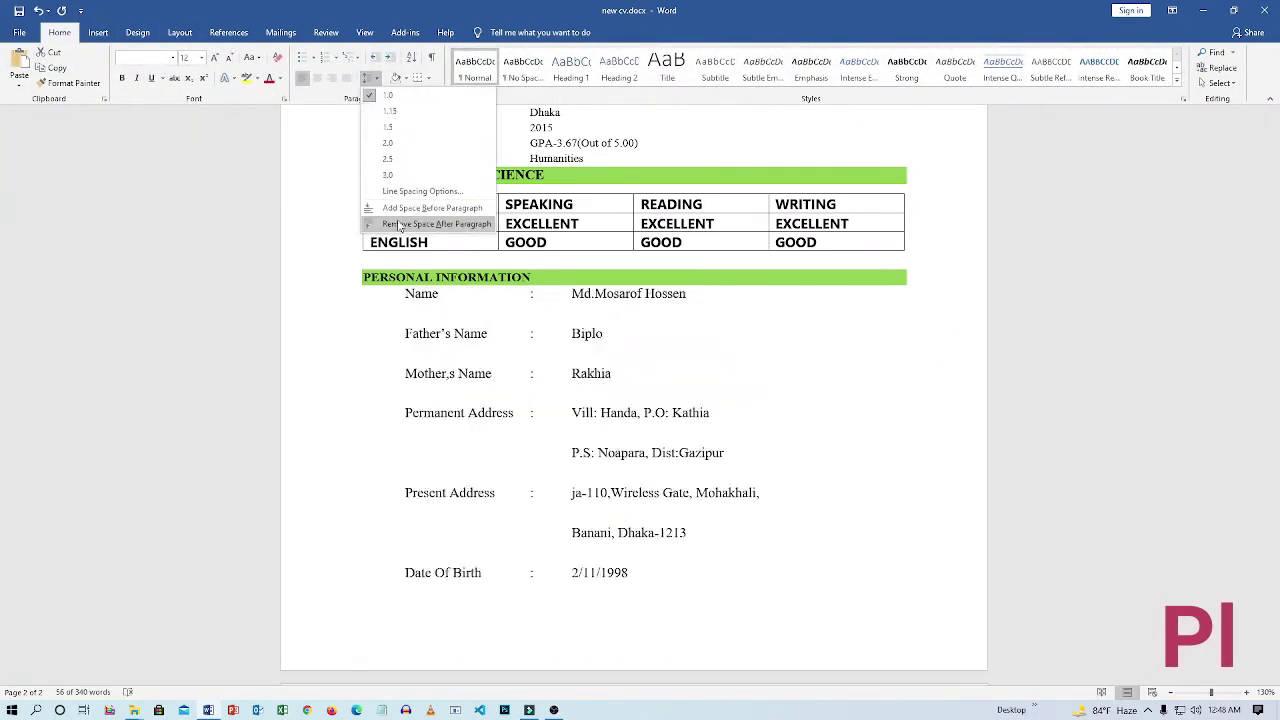
pyautogui.click(420, 191)
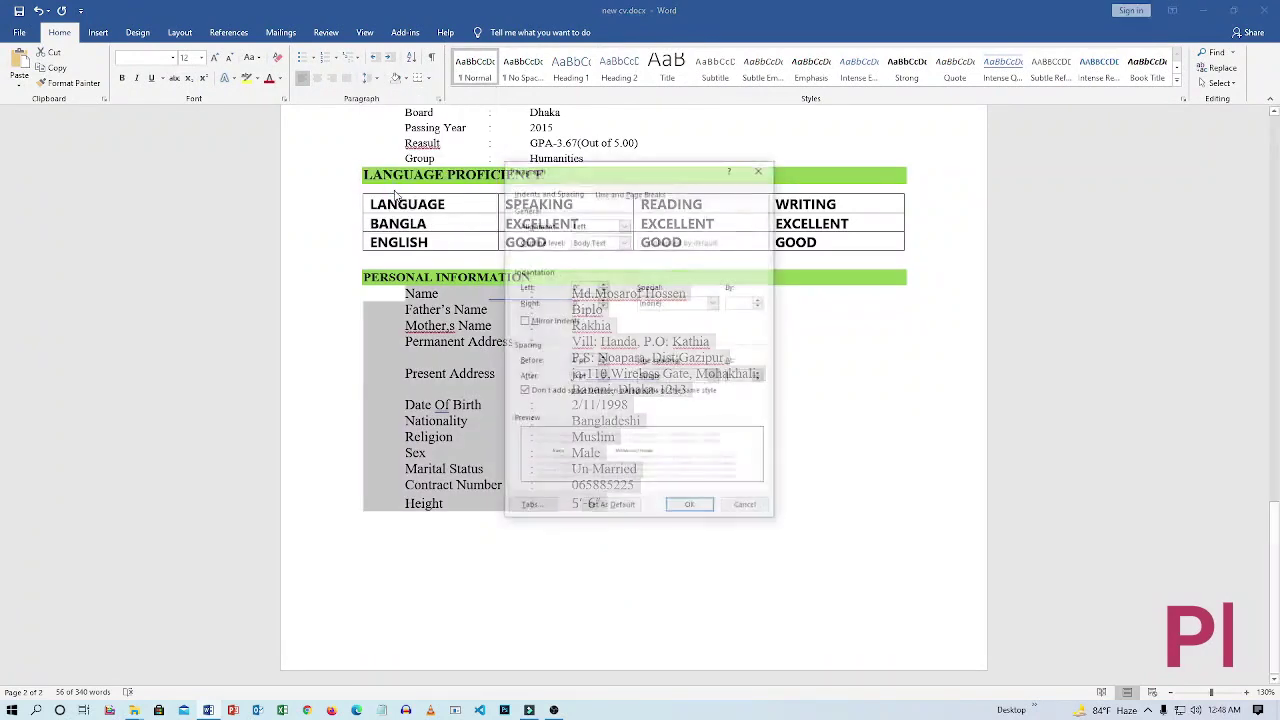
pyautogui.click(523, 392)
pyautogui.click(690, 508)
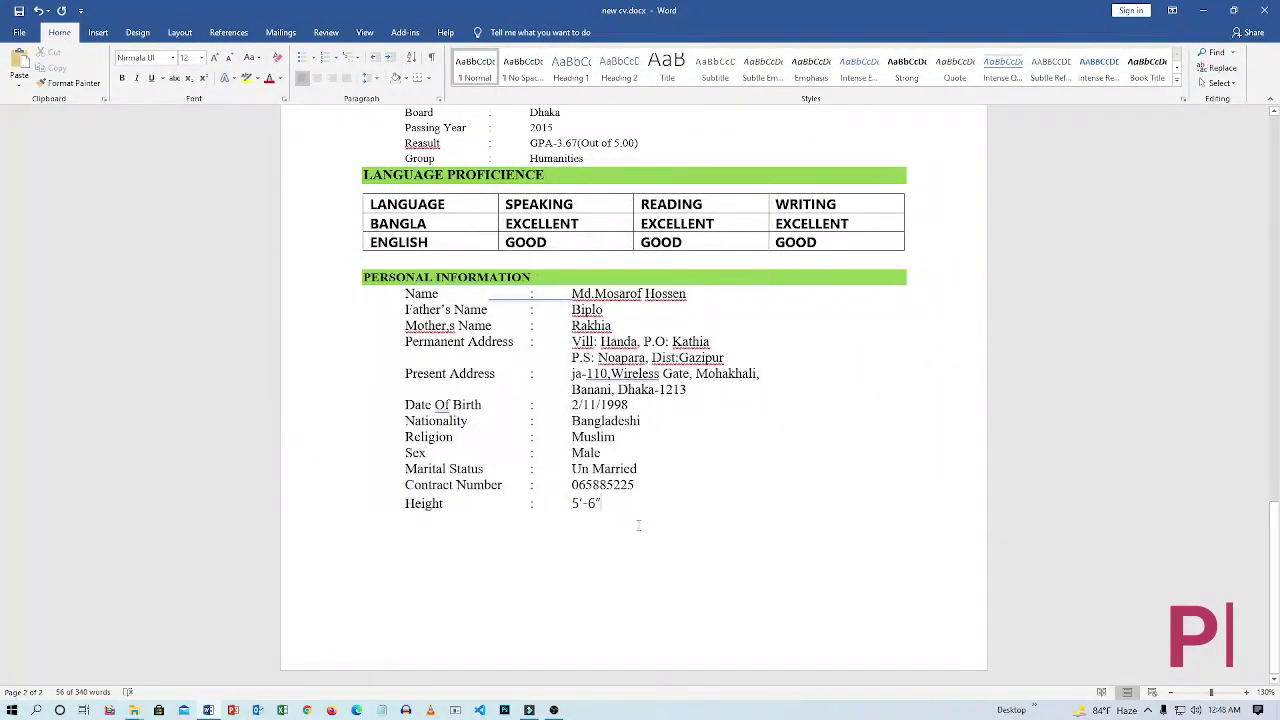
pyautogui.press('Return')
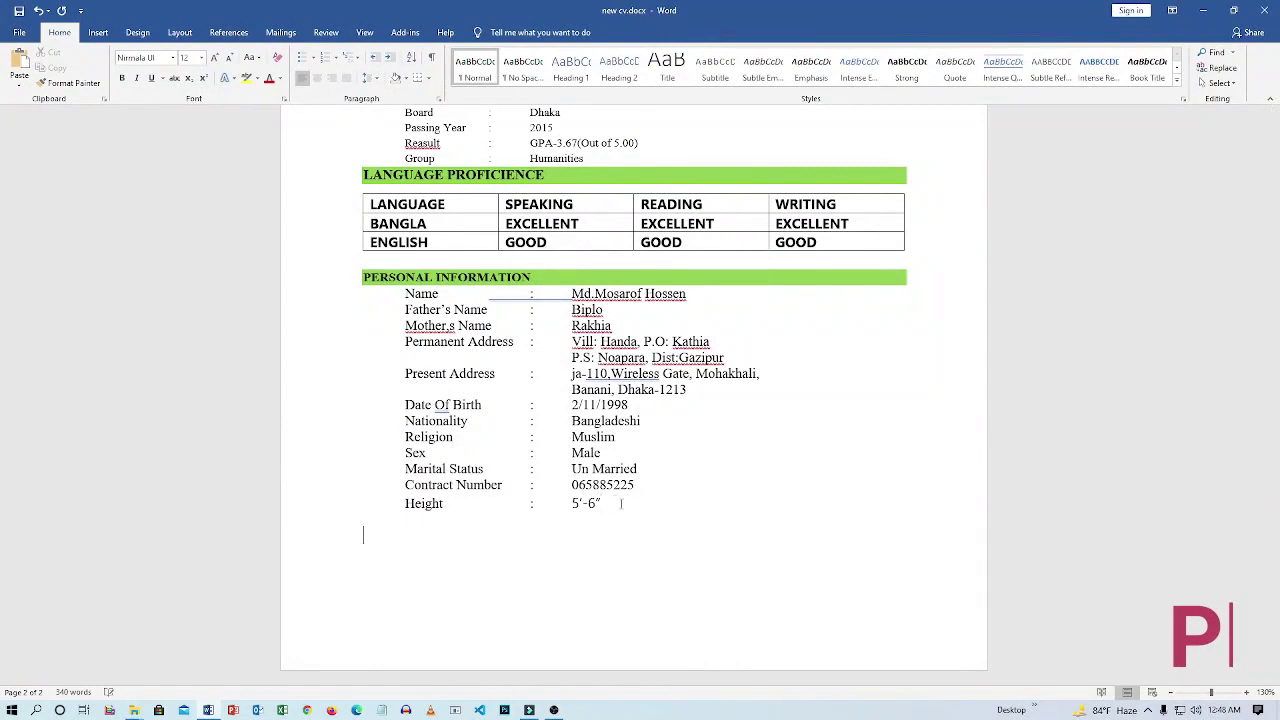
pyautogui.press('Return')
pyautogui.press('Return')
# Step: Type the candidate's full name on the empty line below Height
pyautogui.scroll(-2, 665, 590)
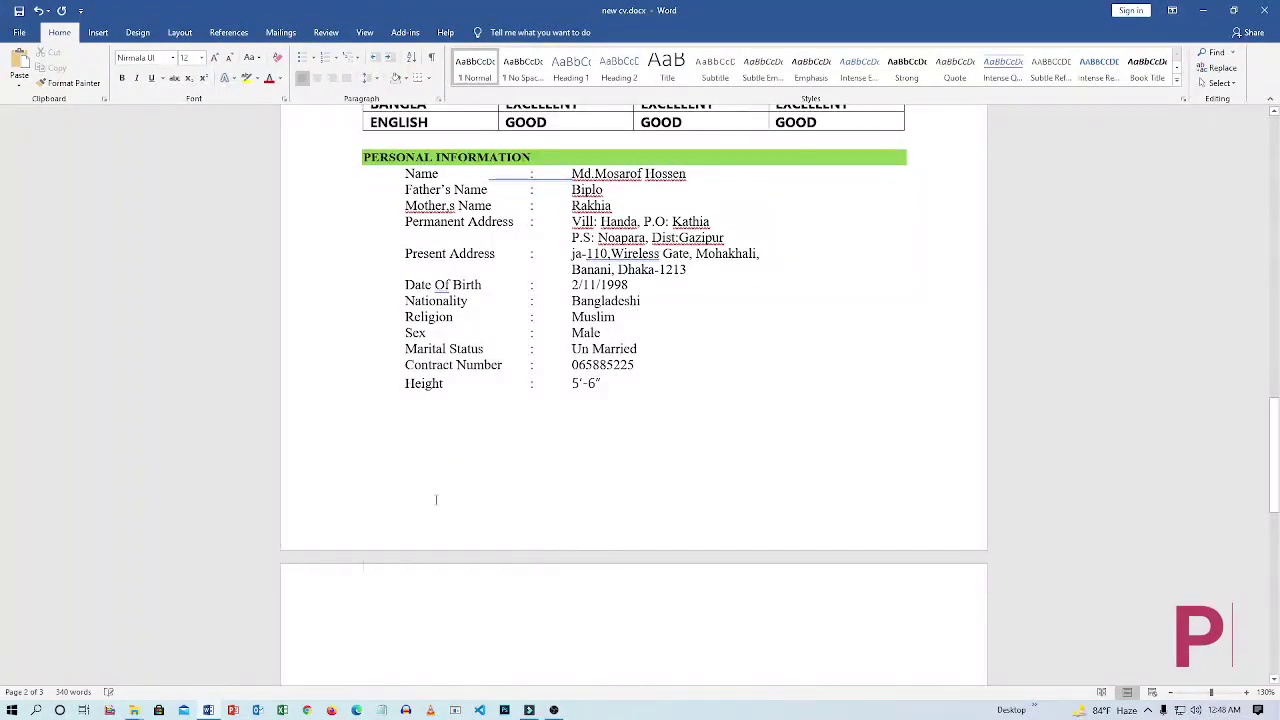
pyautogui.click(406, 443)
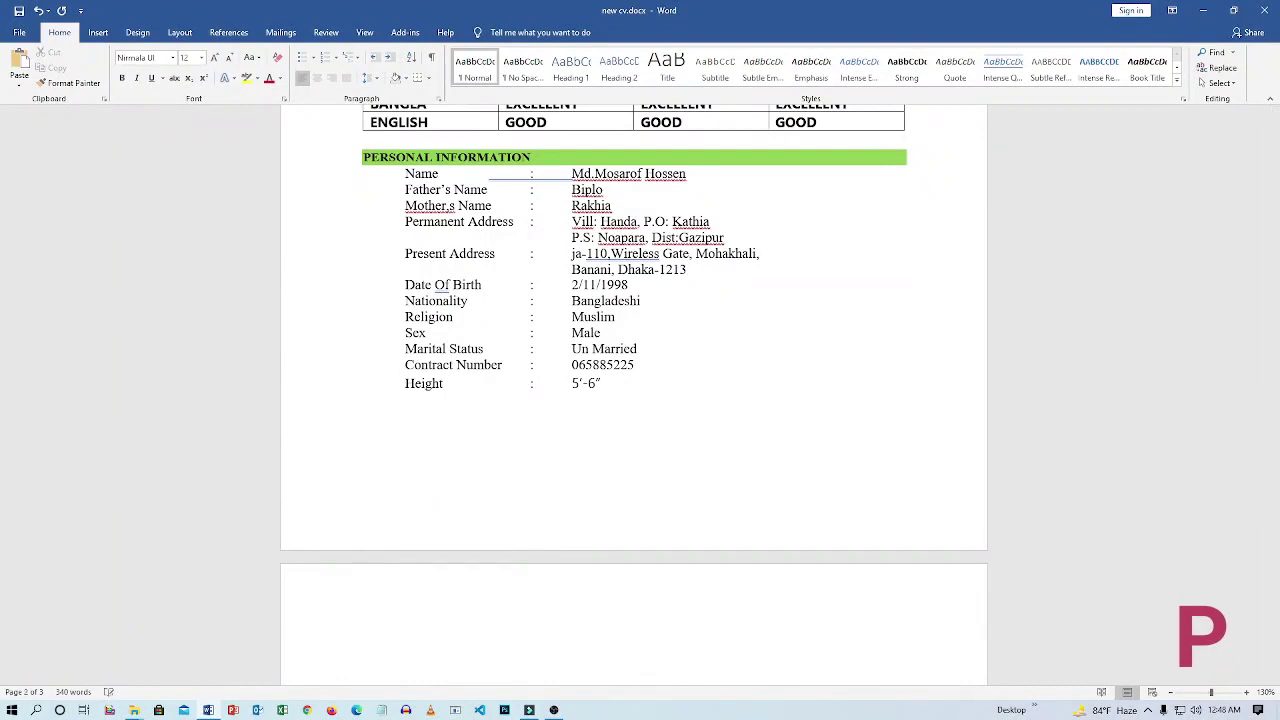
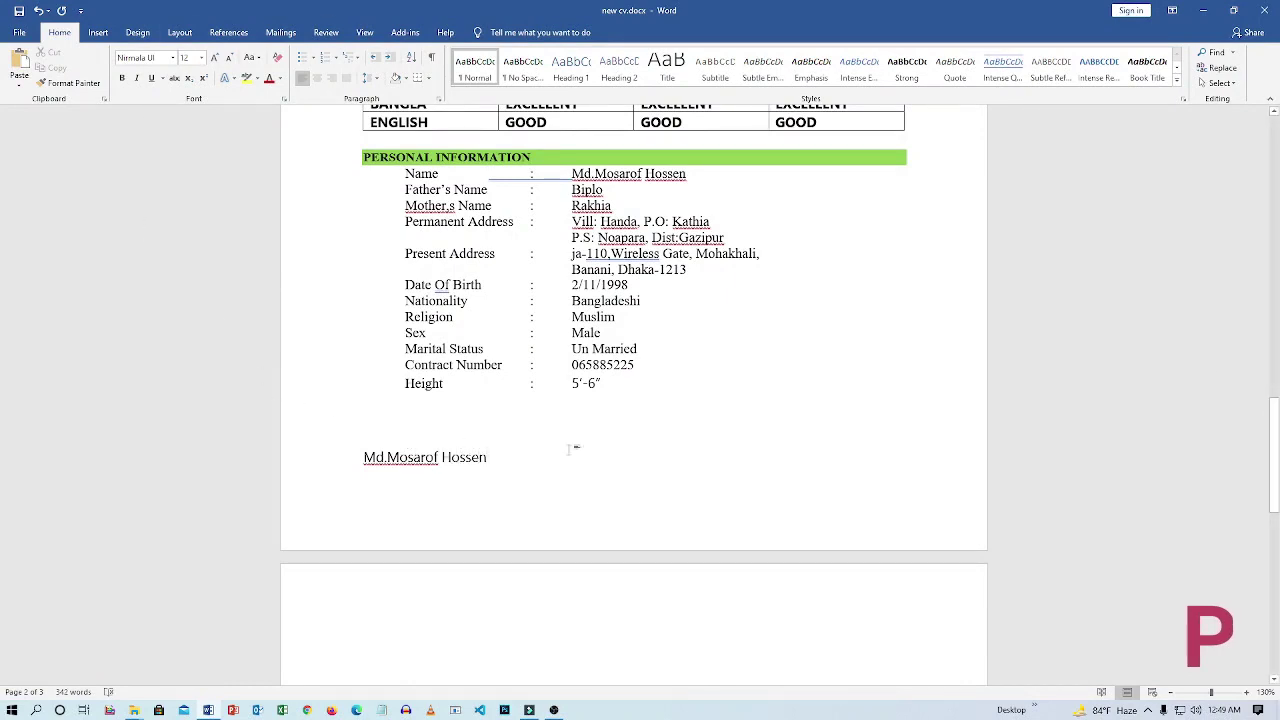
# Step: Draw a black straight signature line just above the name
pyautogui.click(100, 33)
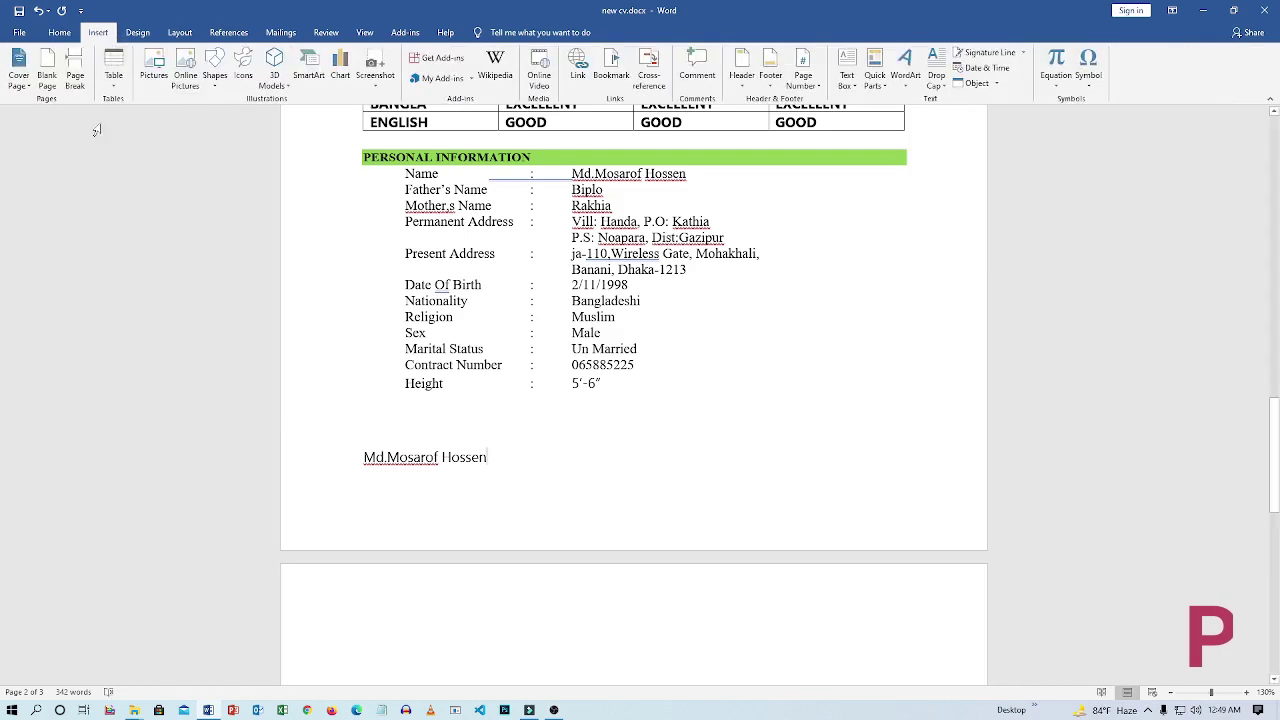
pyautogui.click(207, 88)
pyautogui.click(222, 116)
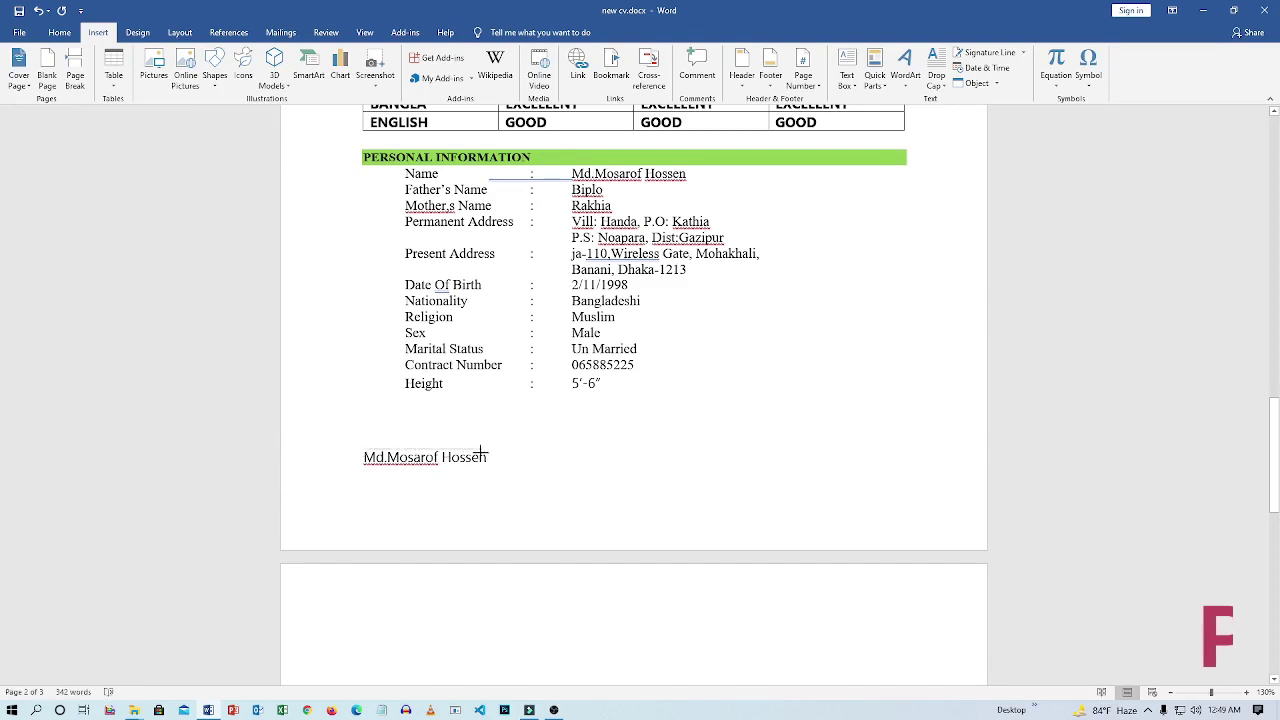
pyautogui.moveTo(487, 455); pyautogui.dragTo(489, 452)
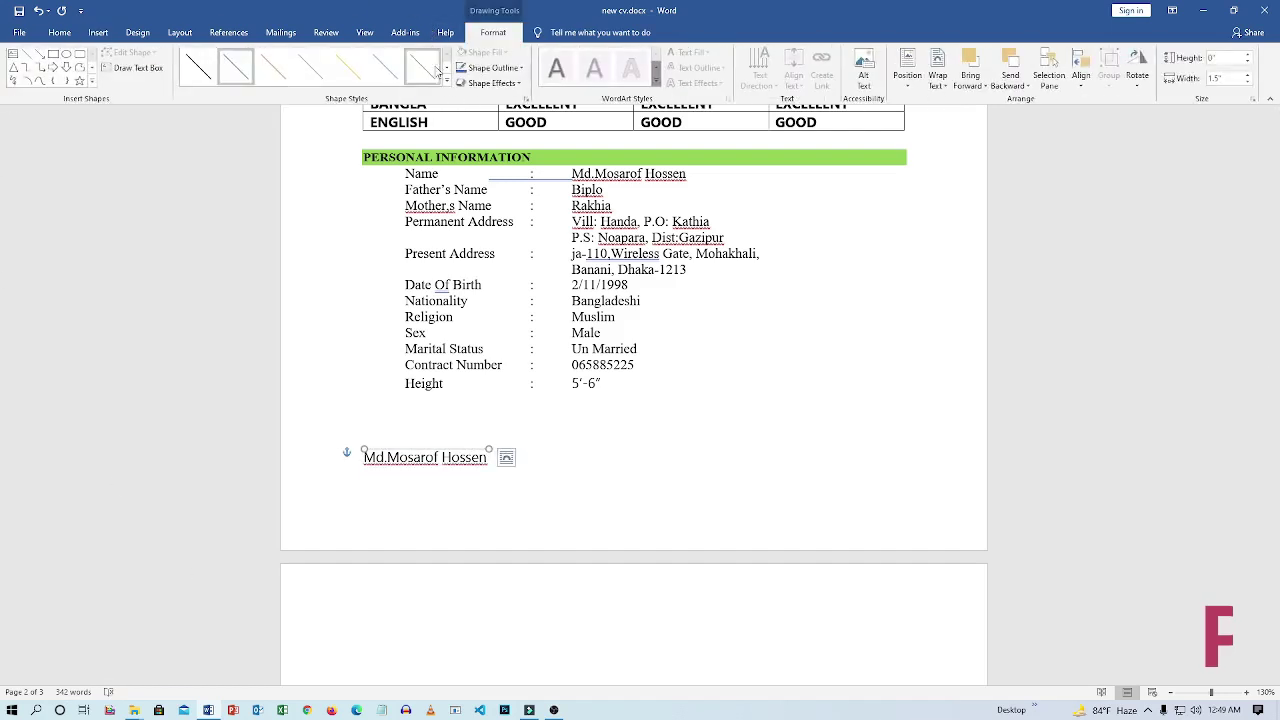
pyautogui.click(446, 81)
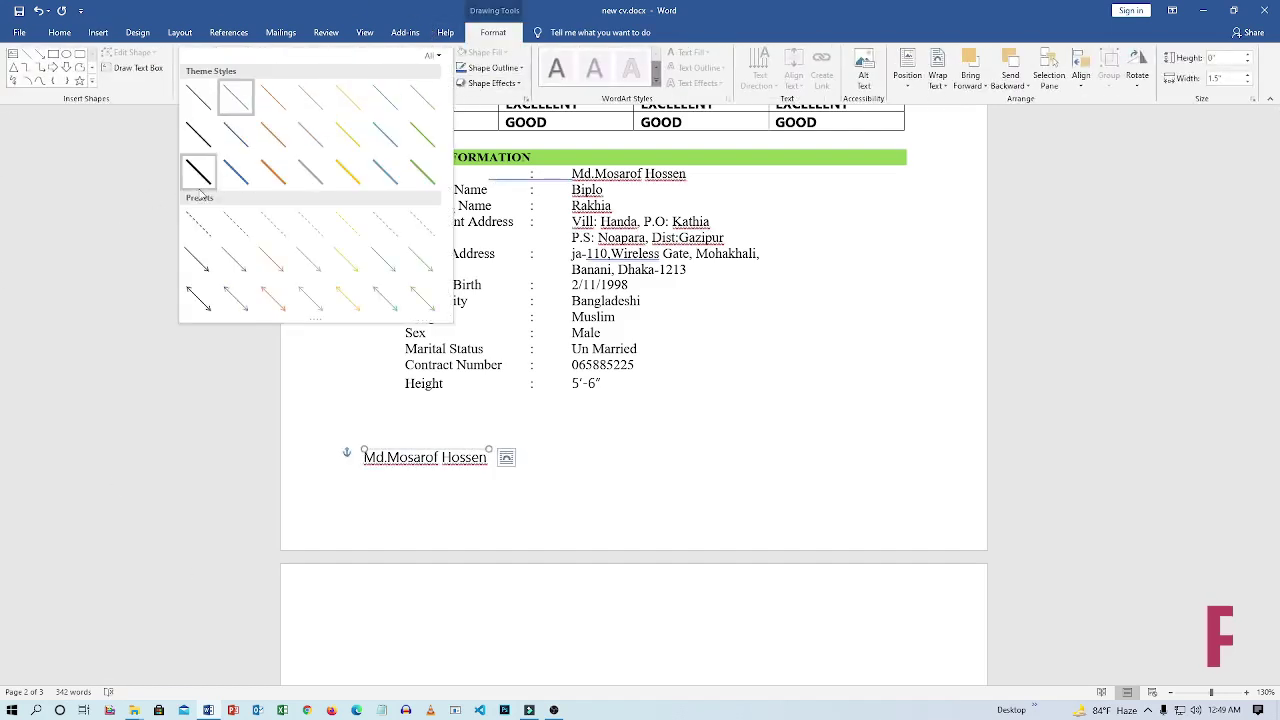
pyautogui.click(198, 189)
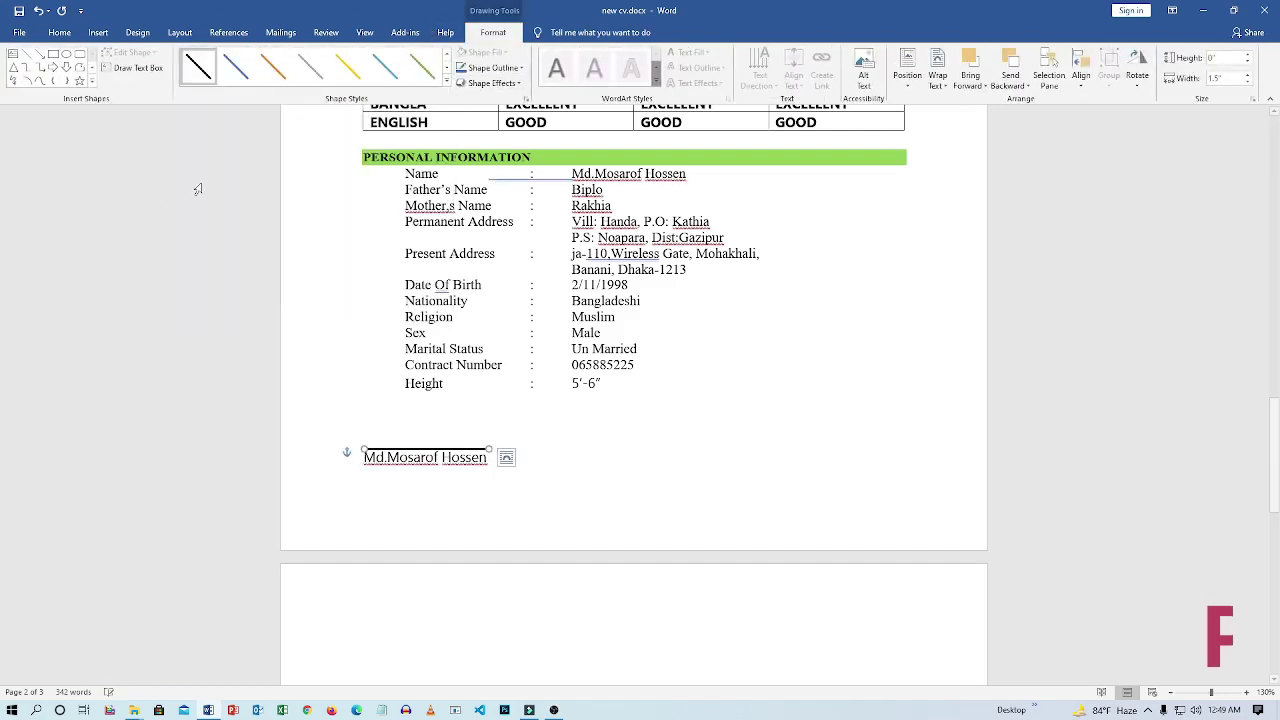
pyautogui.click(440, 432)
pyautogui.hotkey('ctrl', 'Return')
pyautogui.press('BackSpace')
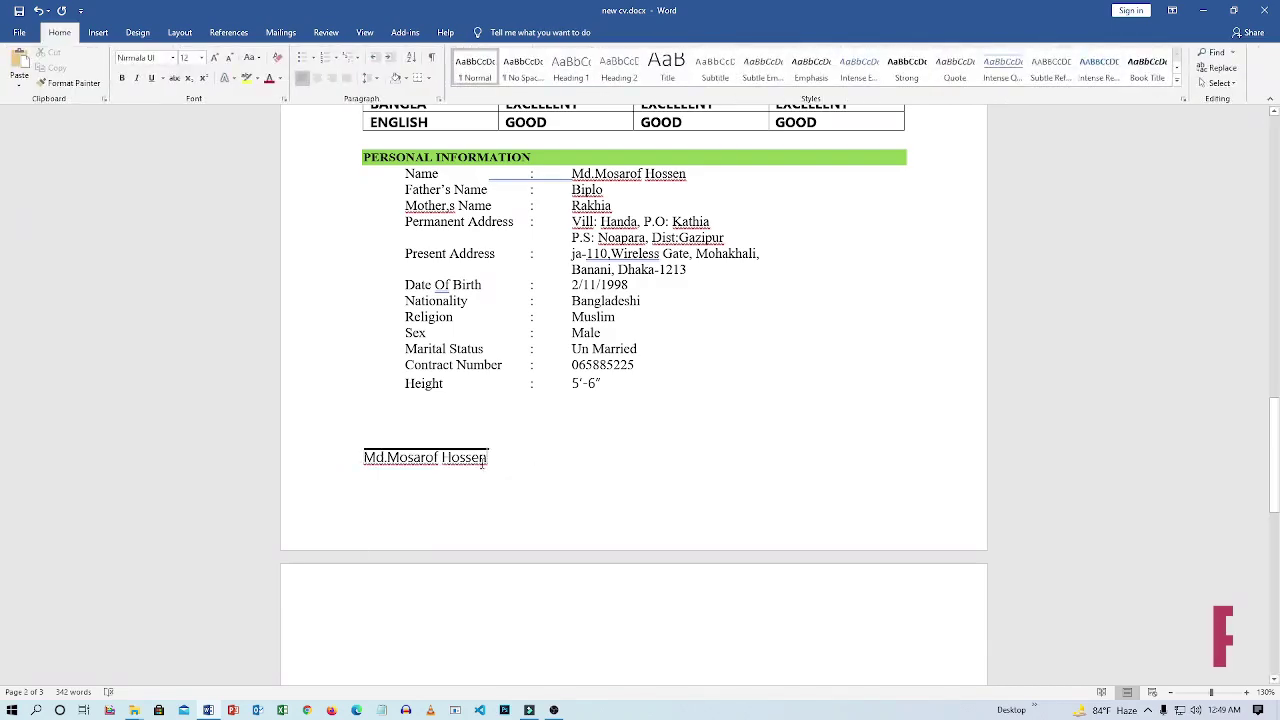
# Step: Return to the top of new cv.docx and preview the finished CV with Ctrl+P
pyautogui.scroll(2, 483, 477)
pyautogui.scroll(5, 483, 477)
pyautogui.scroll(6, 483, 477)
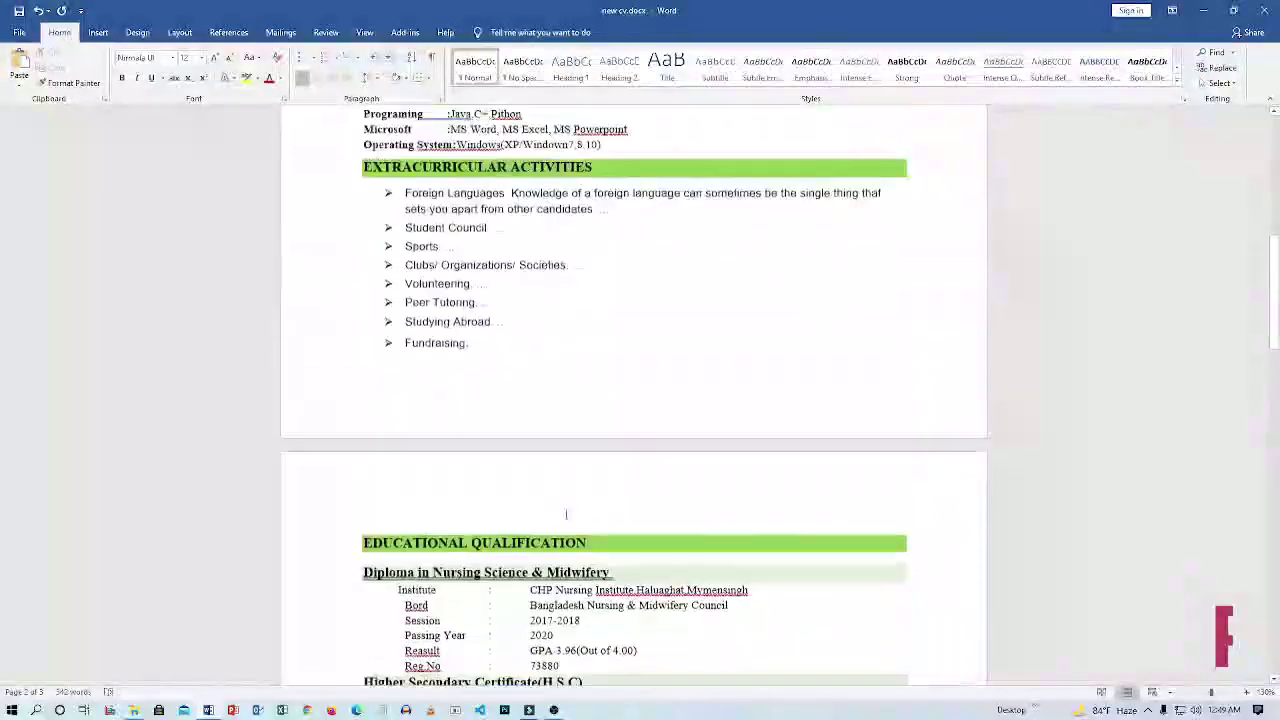
pyautogui.scroll(5, 483, 477)
pyautogui.scroll(3, 561, 501)
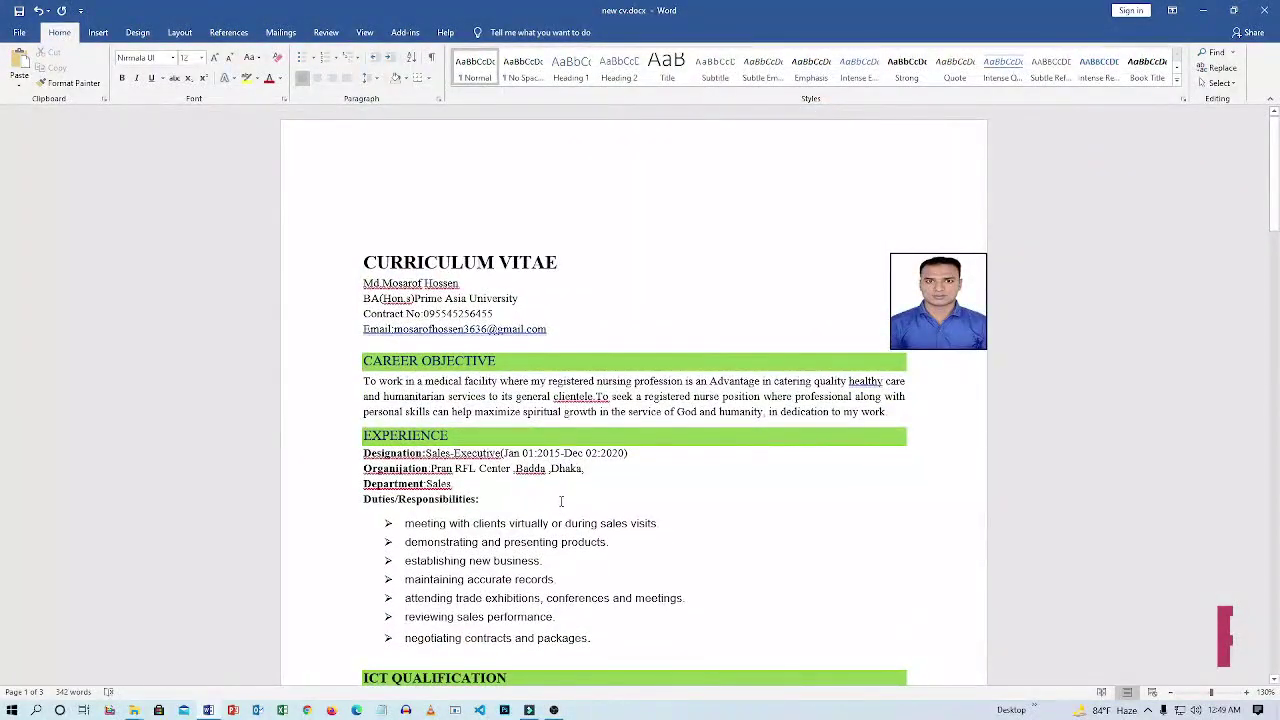
pyautogui.hotkey('ctrl', 'p')
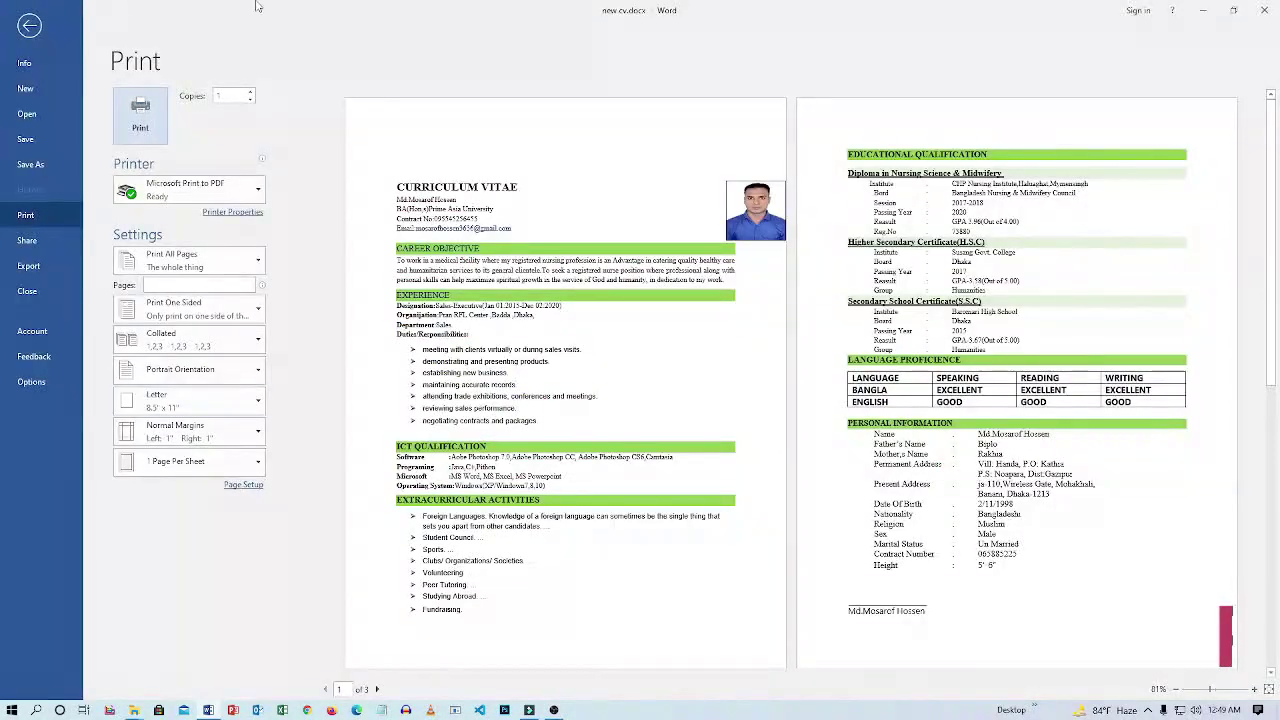